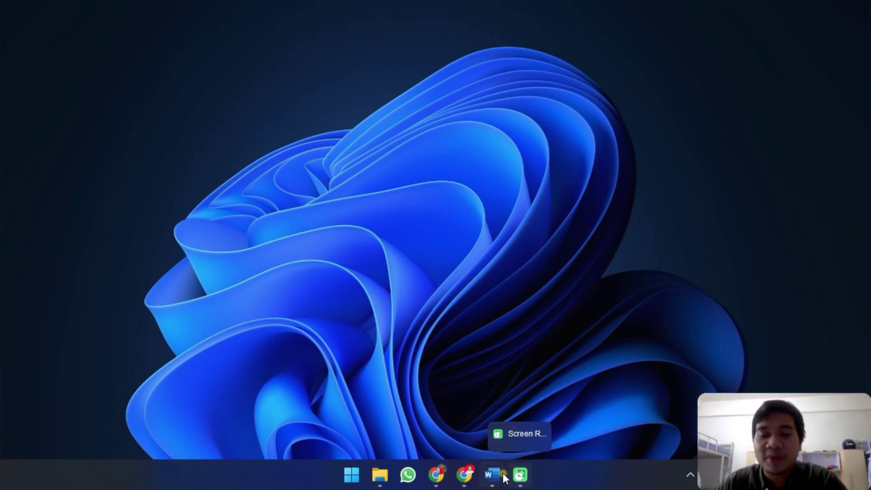
- Glance over the exam question document, then minimize it to the desktop
mouse_move(492, 474)
click(451, 438)
scroll(503, 357, up, 6)
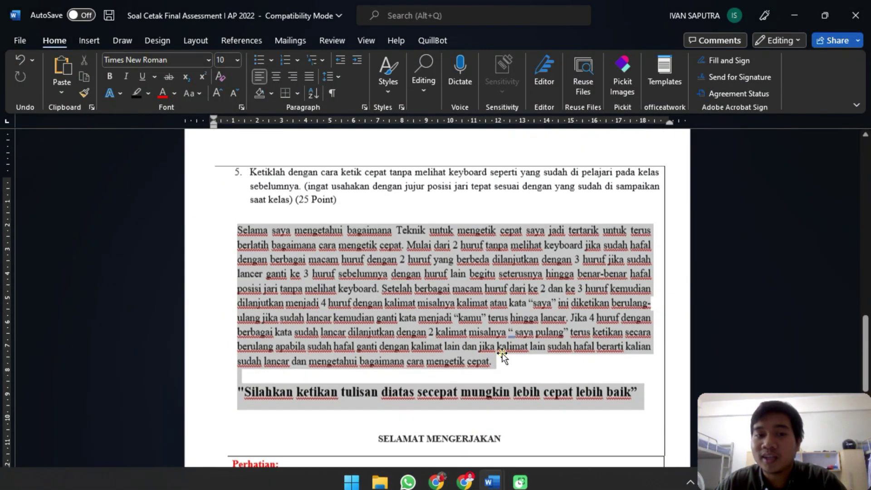
scroll(502, 352, up, 10)
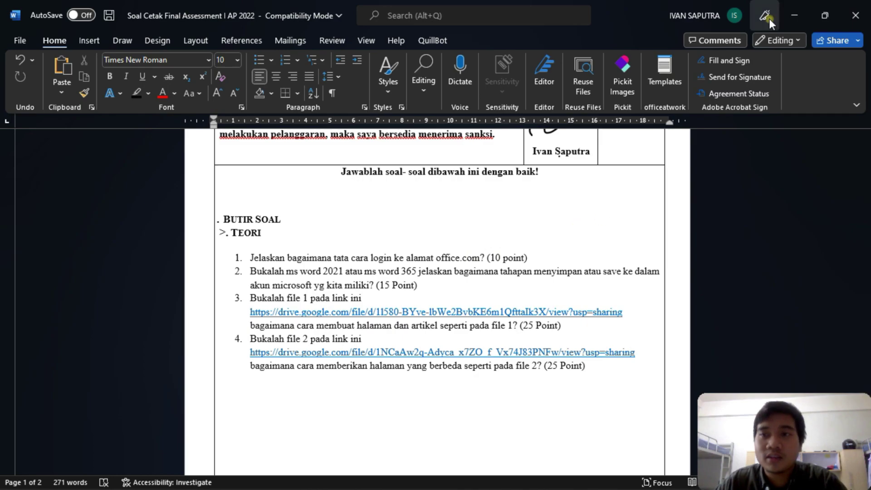
click(794, 14)
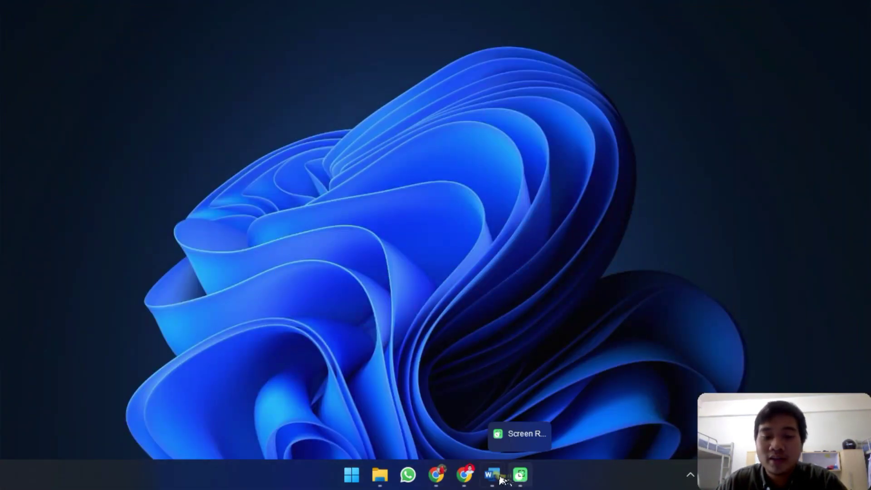
- Restore the browser and move a new blank tab into its own maximized window
mouse_move(469, 477)
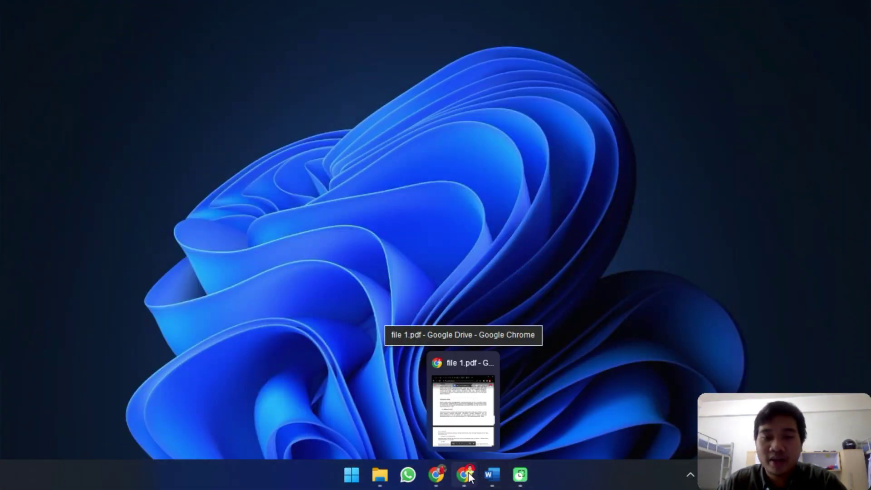
click(470, 476)
click(713, 18)
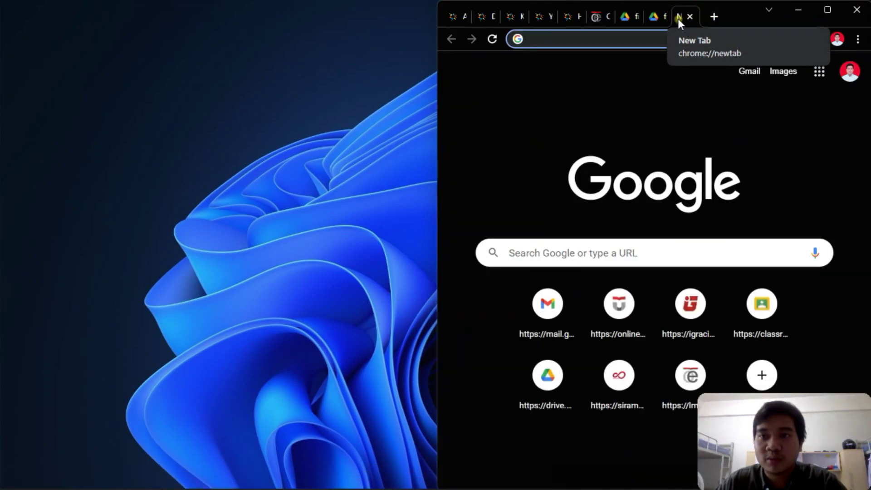
drag(678, 18, 594, 86)
double_click(609, 134)
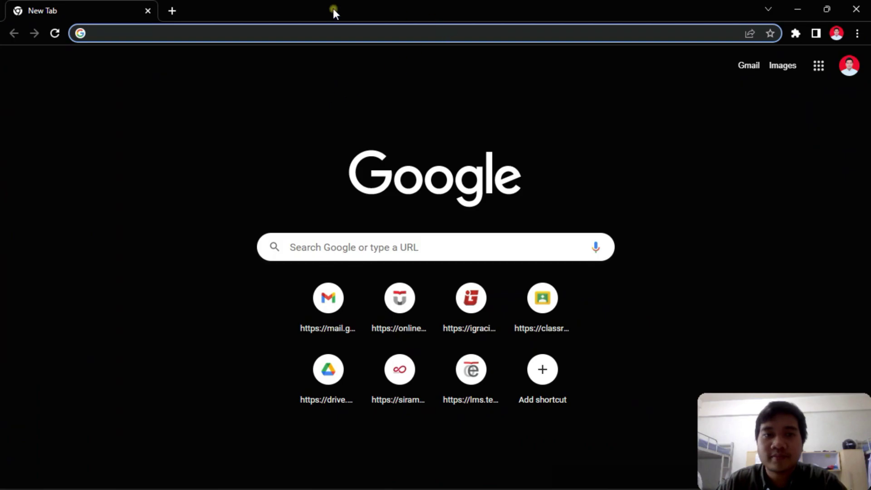
- Load office.com, sign out of the university account, and open a blank new tab
click(263, 32)
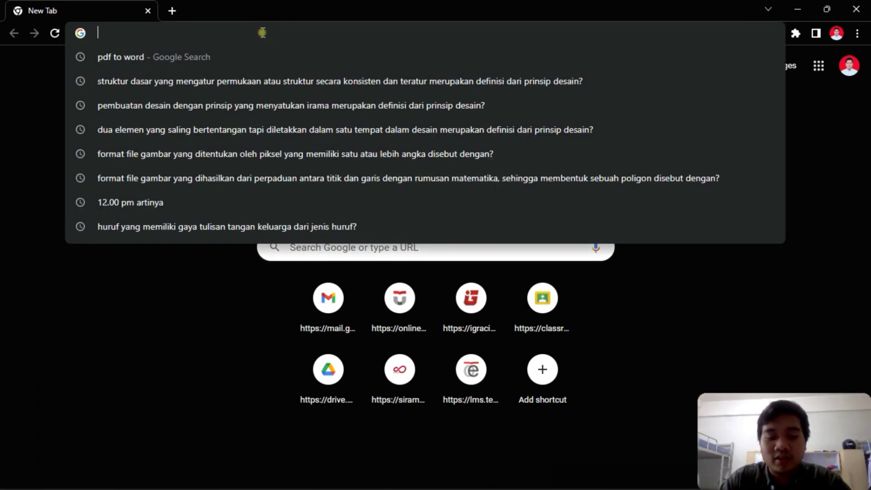
text(off)
key(Return)
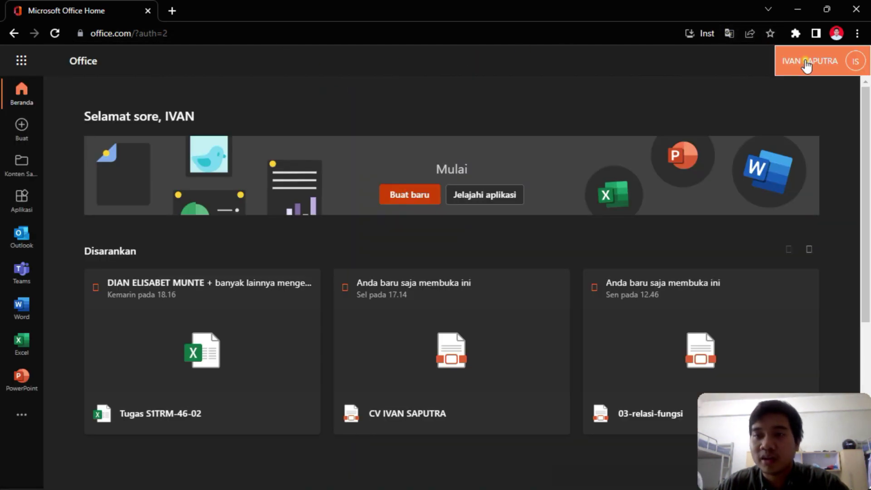
click(824, 66)
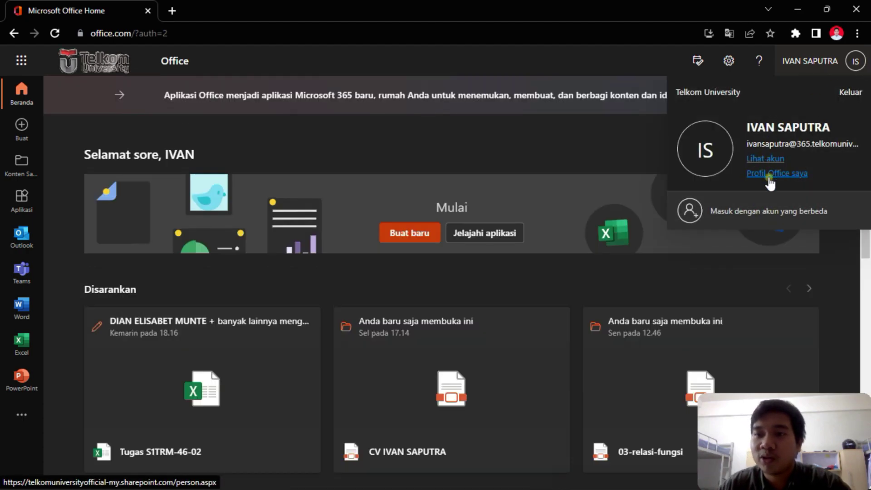
click(850, 92)
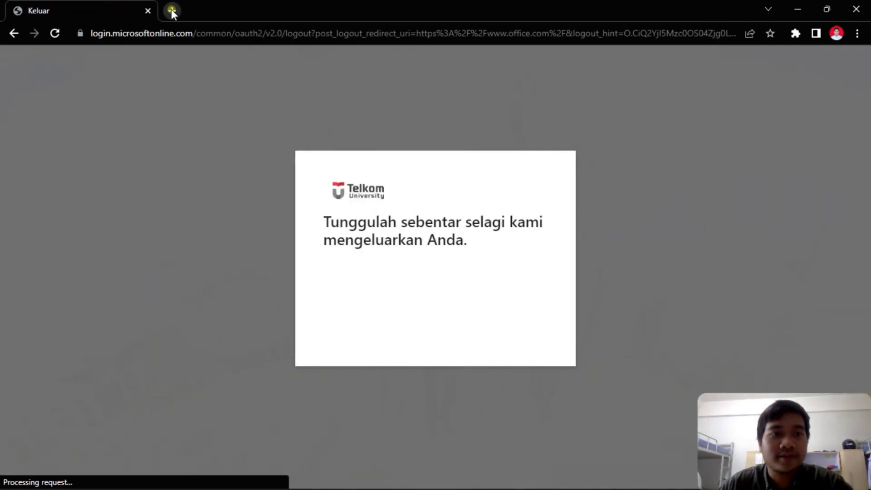
click(171, 10)
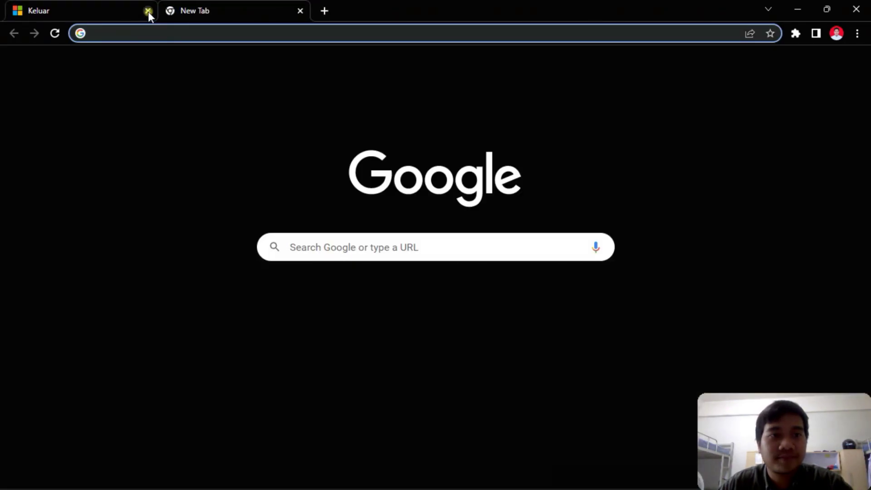
- Close the sign-out tab, reload office.com, and sign back in with the account password, staying signed in
click(148, 11)
text(office.com)
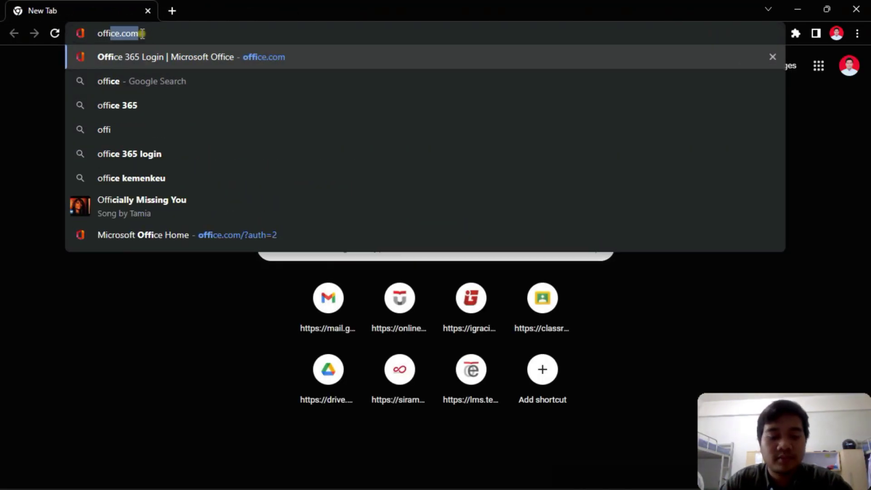
key(Return)
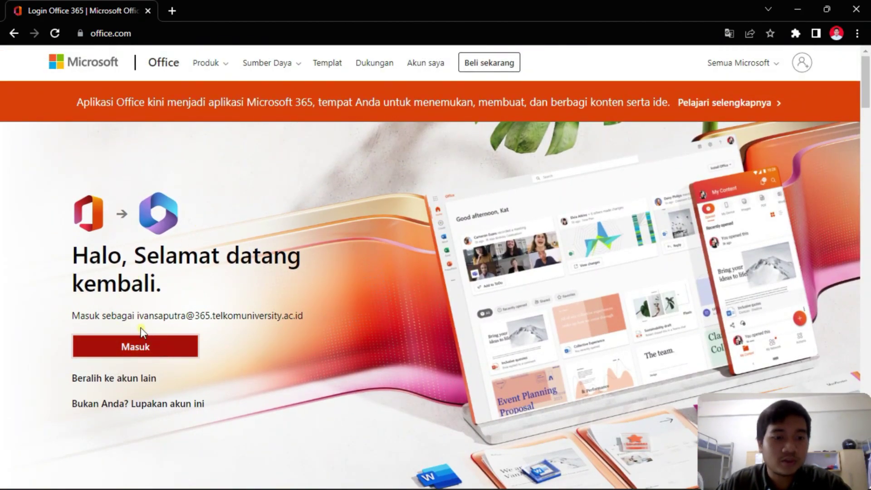
click(111, 349)
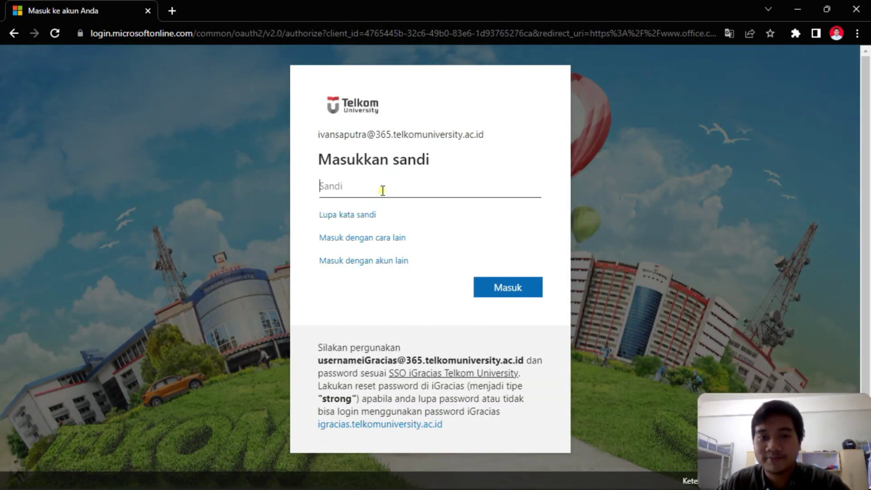
text(•)
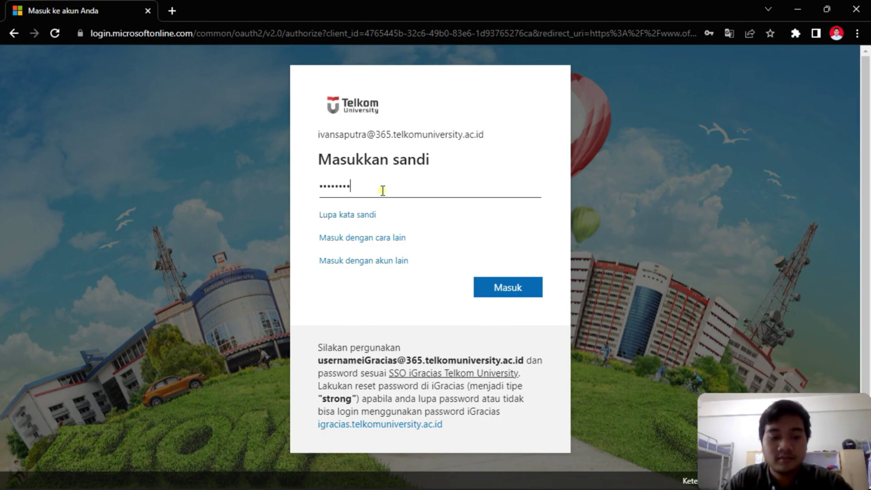
key(BackSpace)
key(BackSpace)
key(BackSpace)
key(BackSpace)
key(BackSpace)
key(BackSpace)
key(BackSpace)
key(BackSpace)
key(BackSpace)
text(••••••••••••)
key(Return)
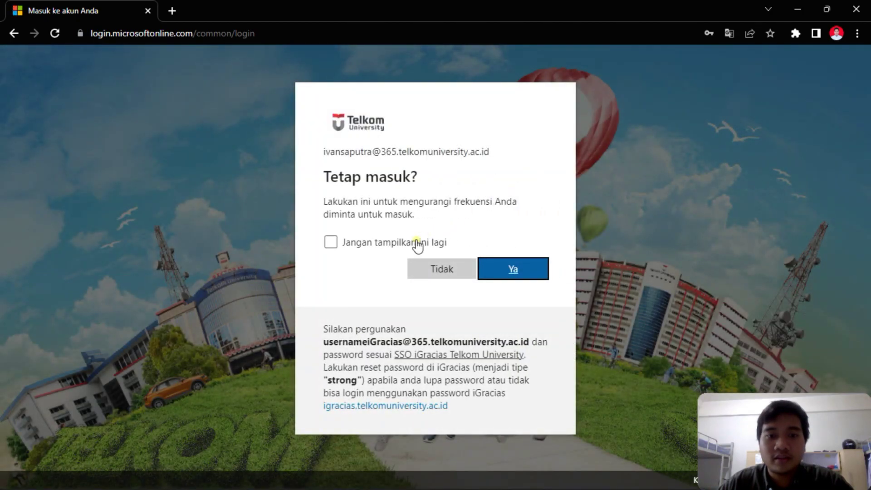
click(530, 267)
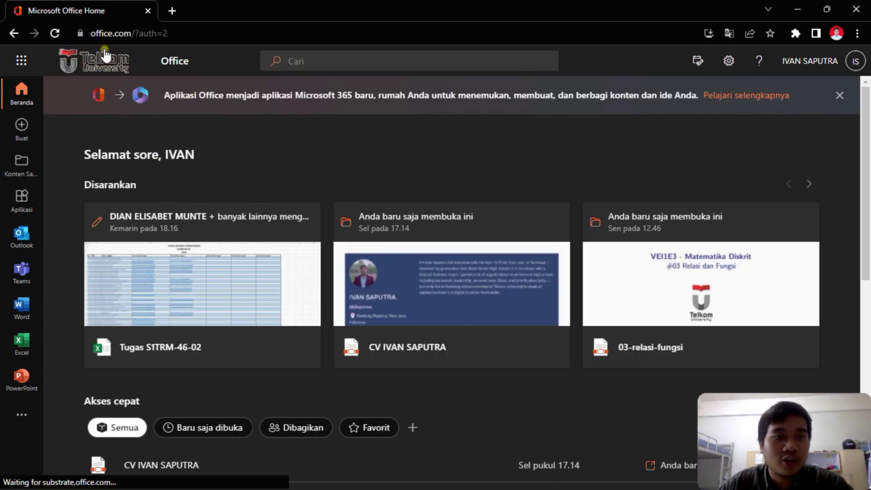
- Confirm the signed-in university account, then open a browser window for another profile
click(858, 62)
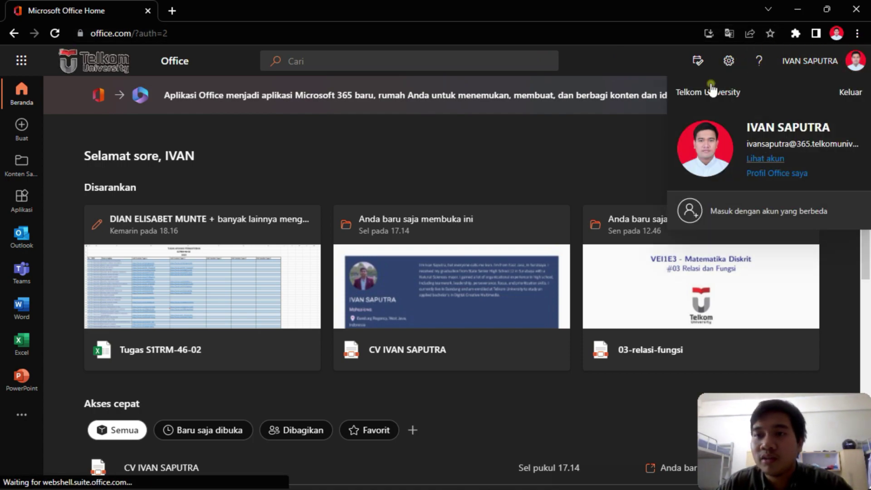
click(505, 168)
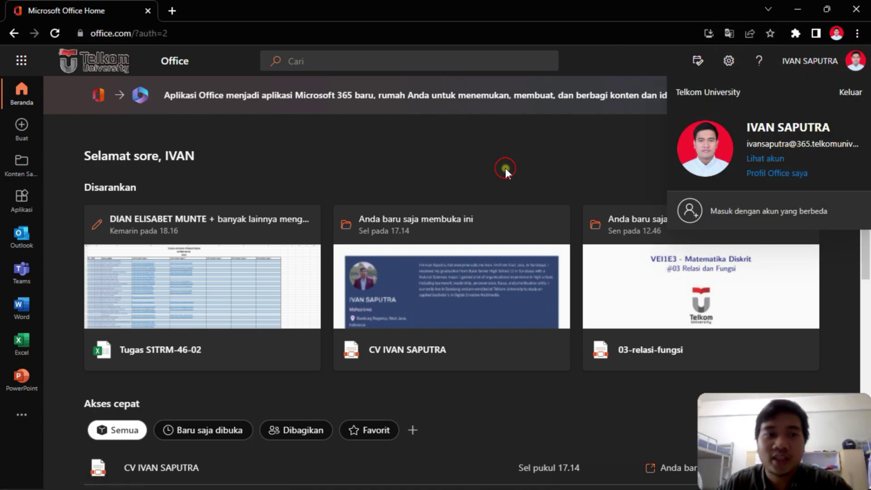
mouse_move(439, 484)
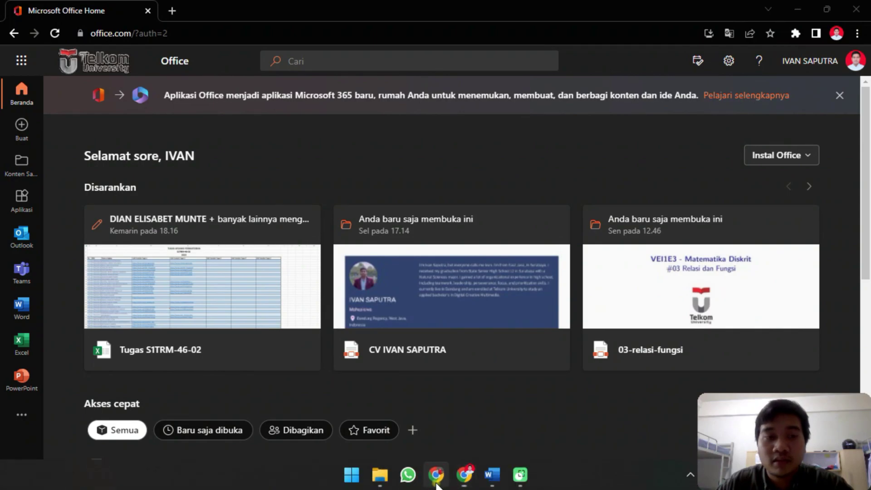
click(437, 484)
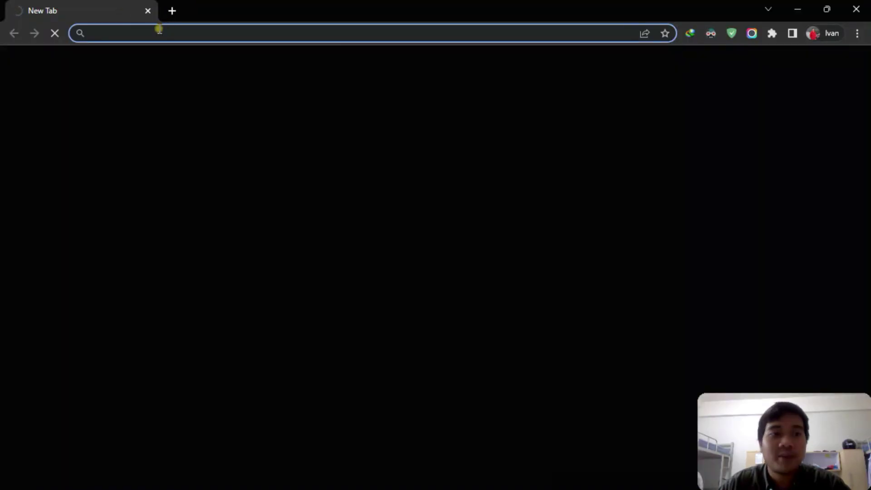
- In the new window, load office.com and enter a different account's e-mail address
click(156, 32)
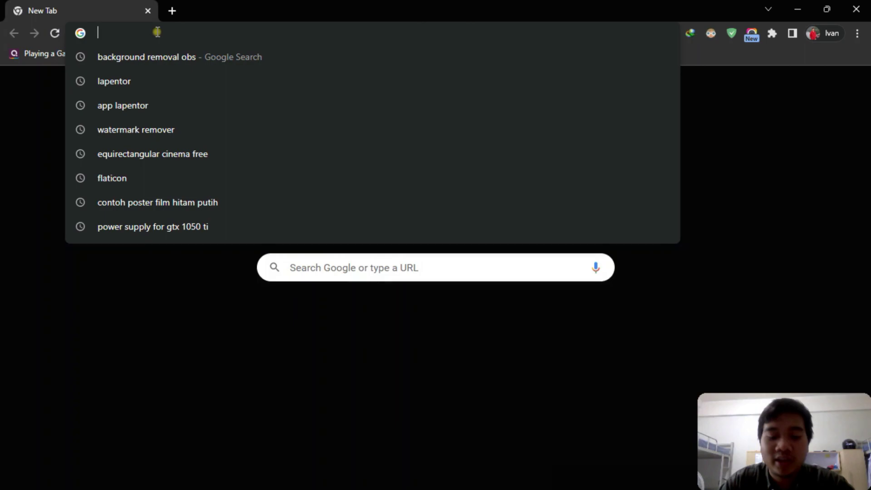
text(offi)
key(Return)
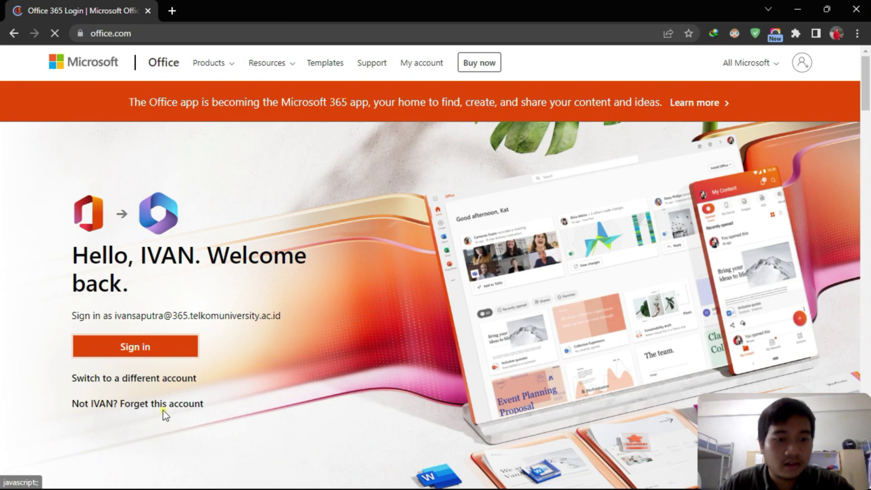
click(165, 380)
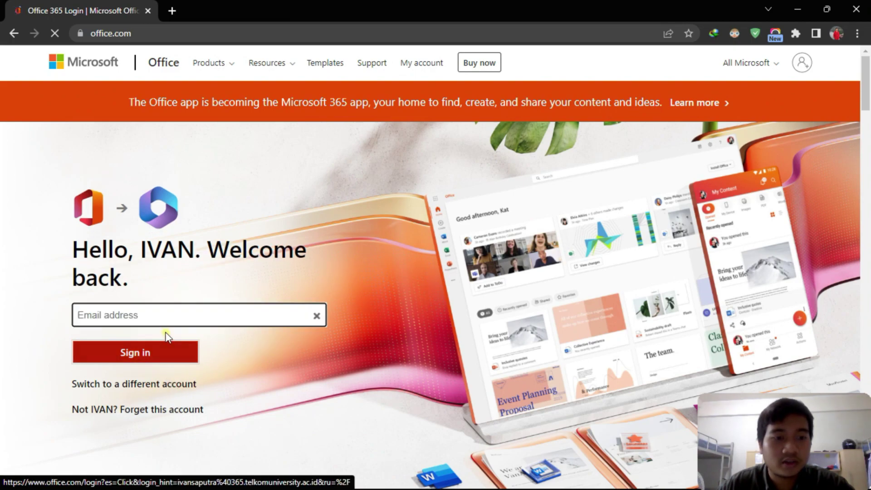
click(166, 316)
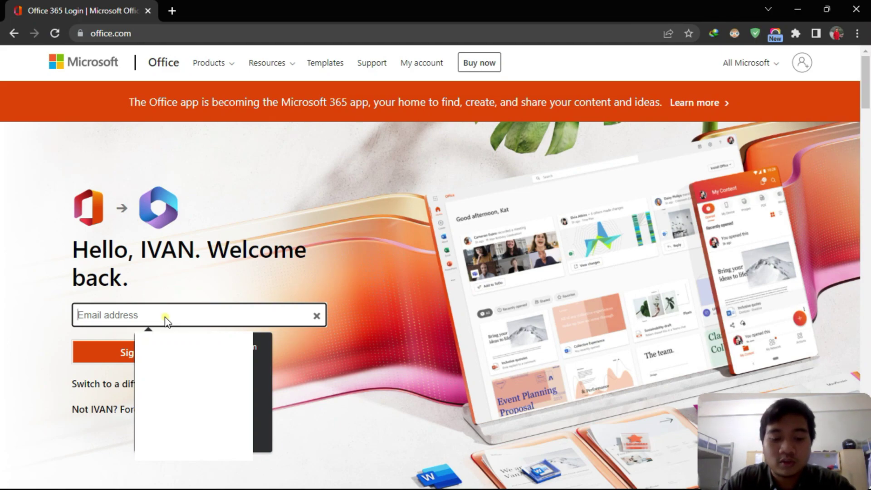
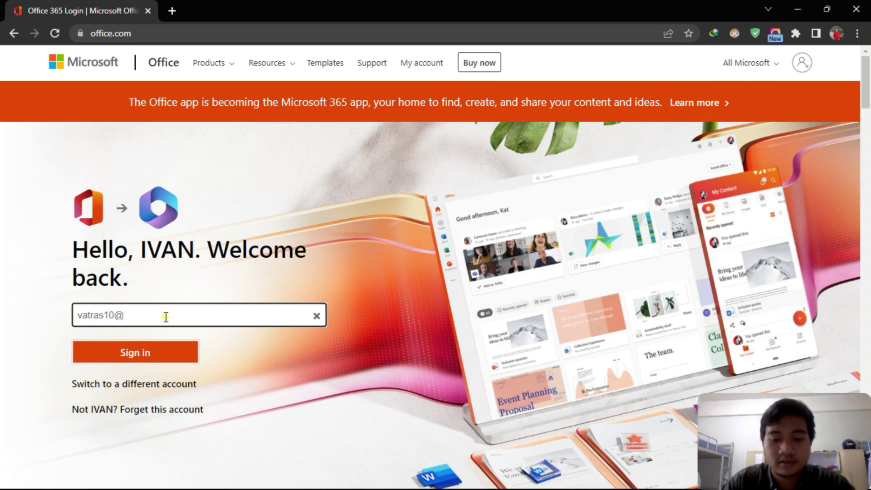
key(Return)
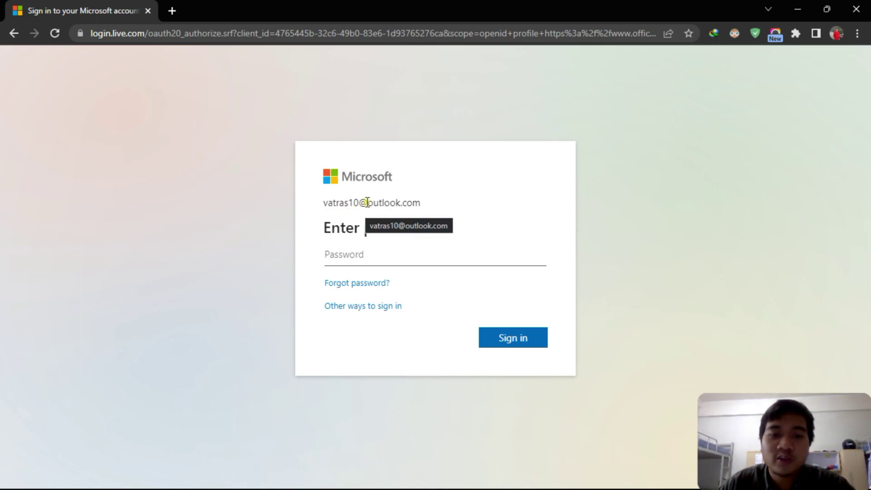
- Enter the account password, retyping it after the incorrect first attempt
drag(367, 202, 386, 205)
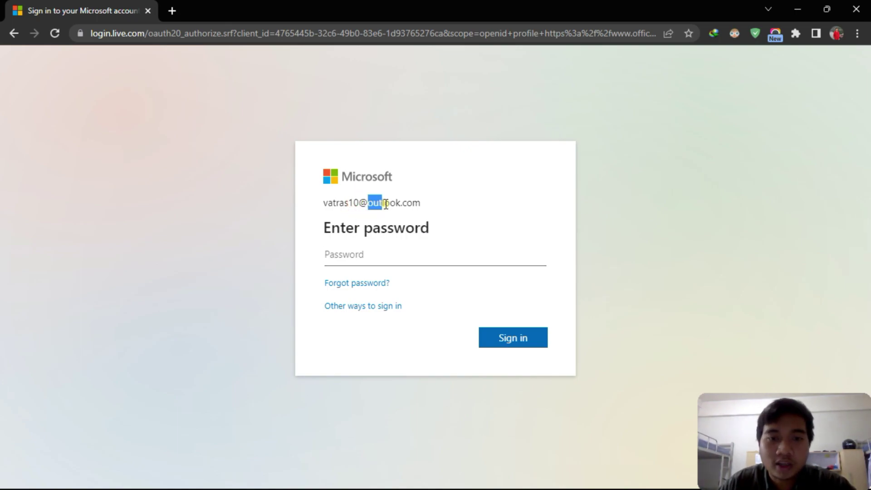
click(425, 209)
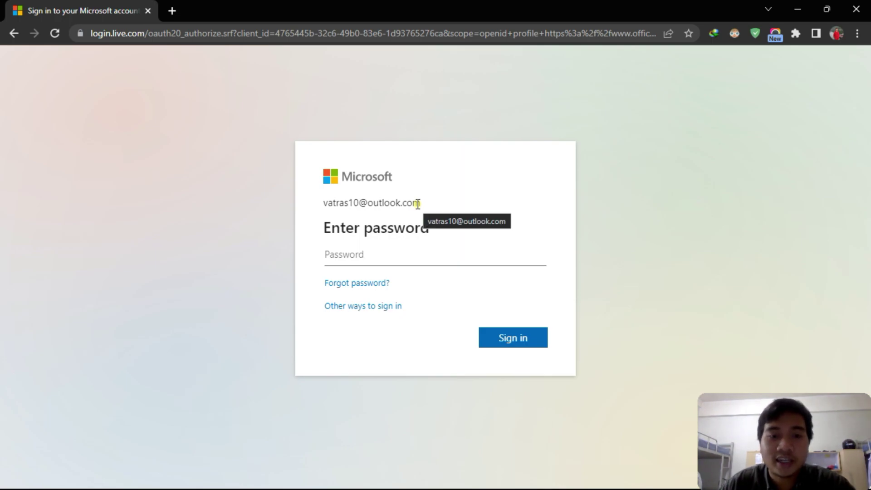
click(363, 257)
text(****)
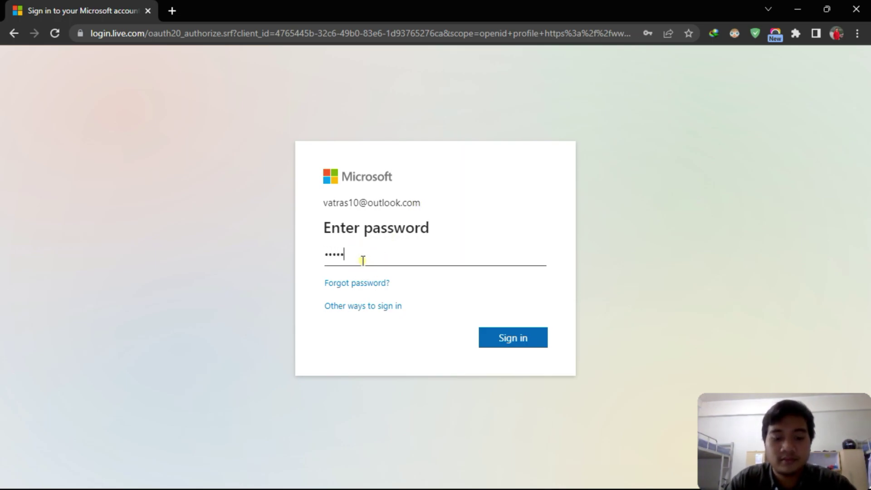
text(******)
key(Return)
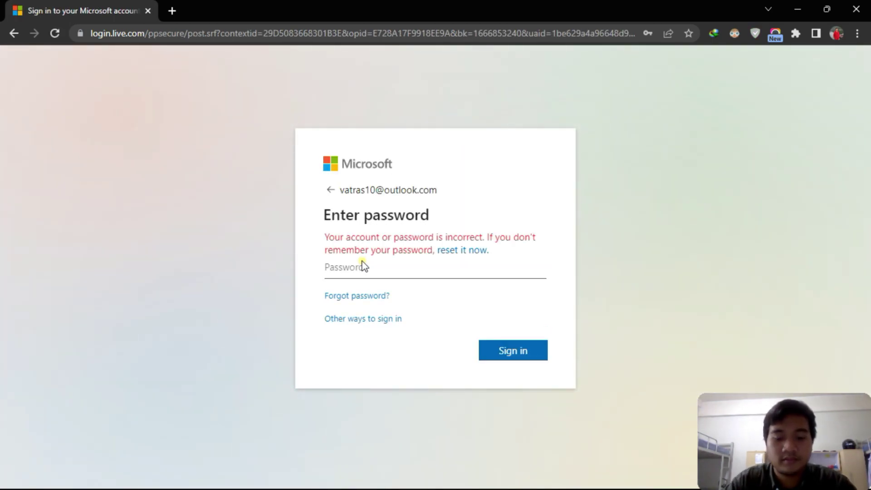
text(**********)
key(Return)
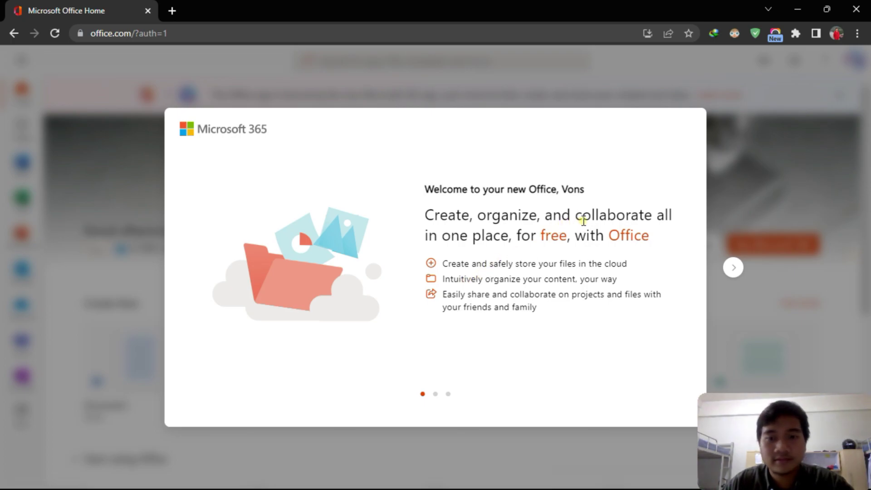
- Finish the welcome tour, dismiss the feature tips, and close the personal Office window
click(734, 268)
click(734, 268)
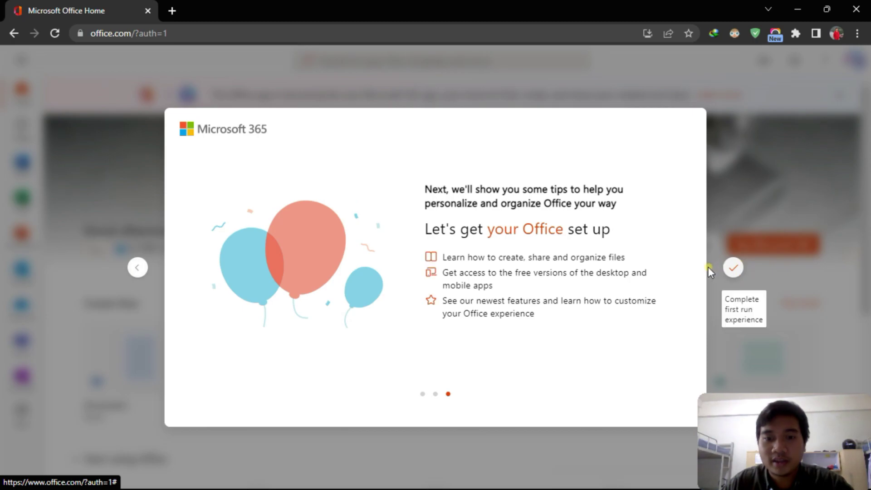
click(735, 269)
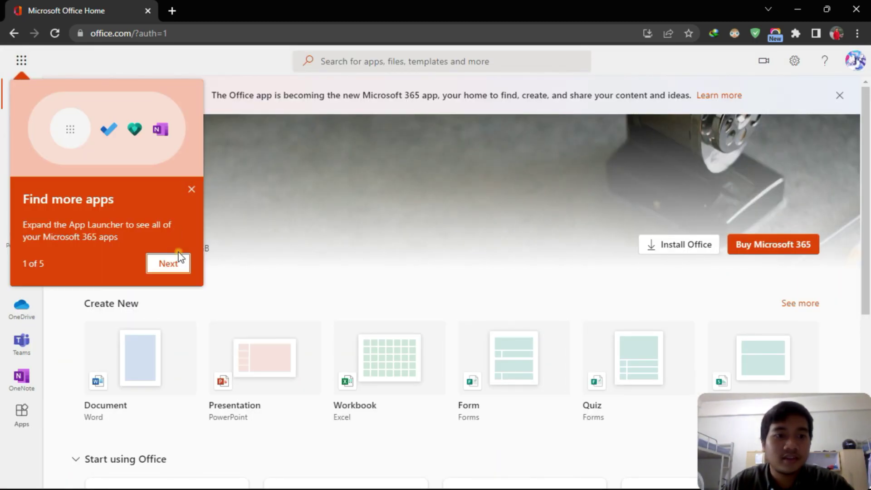
click(179, 257)
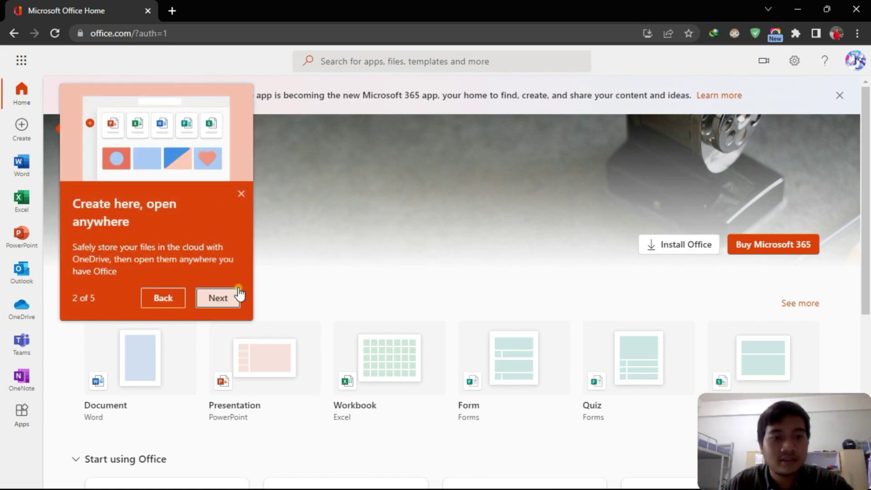
click(242, 194)
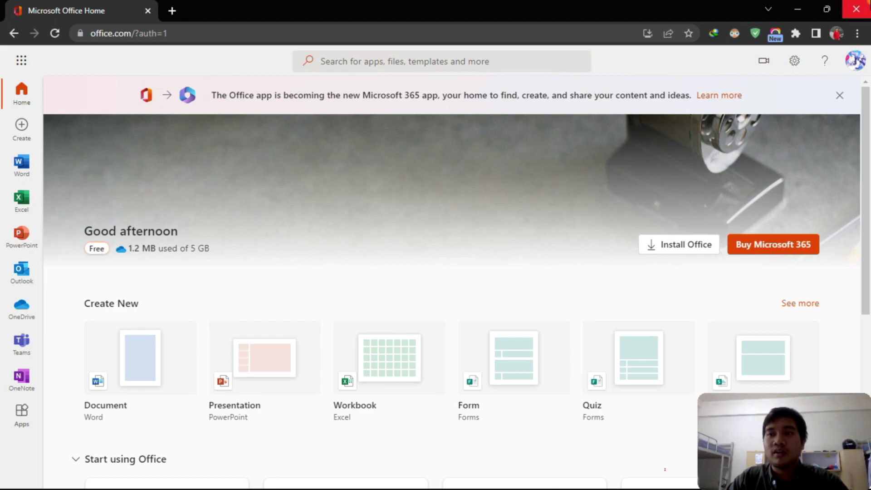
click(856, 9)
- Switch to the Soal Cetak exam document and scroll through its four TEORI questions
mouse_move(504, 484)
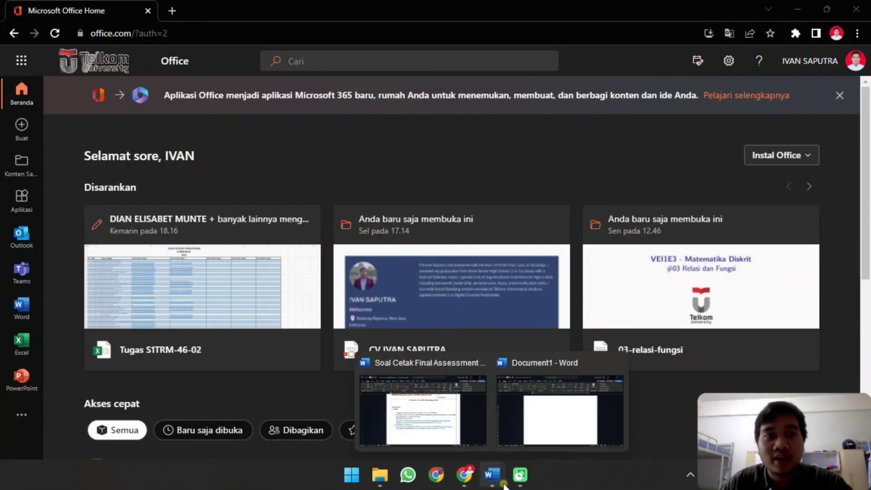
click(856, 10)
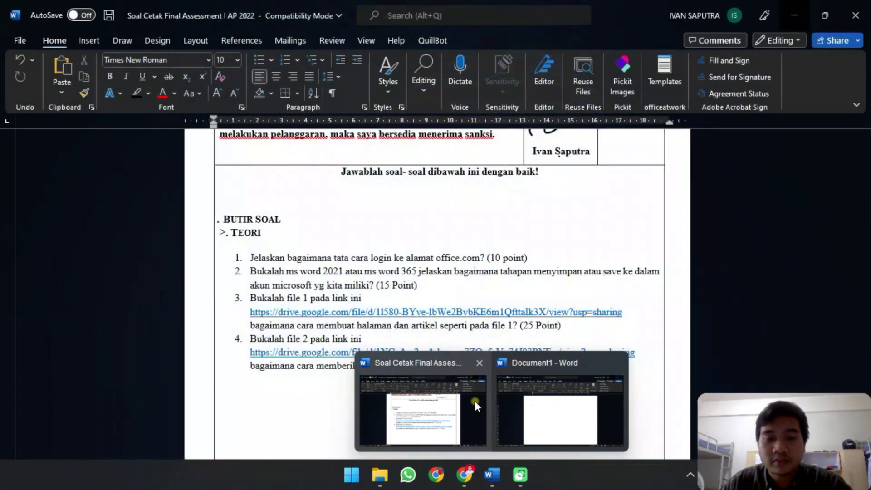
click(474, 401)
scroll(457, 352, up, 5)
scroll(445, 313, down, 7)
scroll(239, 189, up, 1)
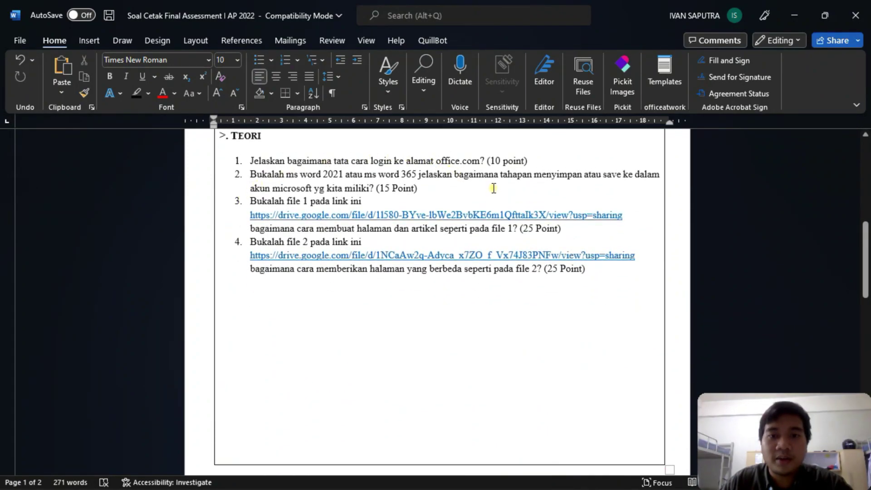
scroll(313, 240, up, 3)
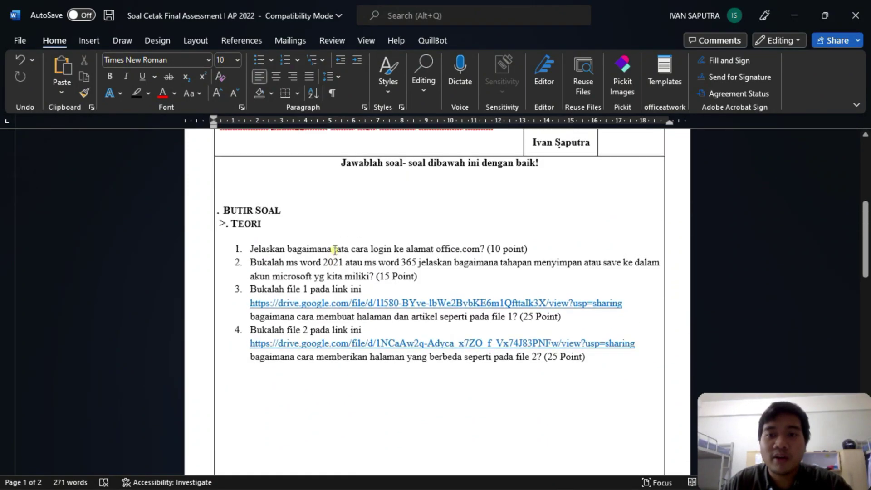
scroll(334, 250, down, 3)
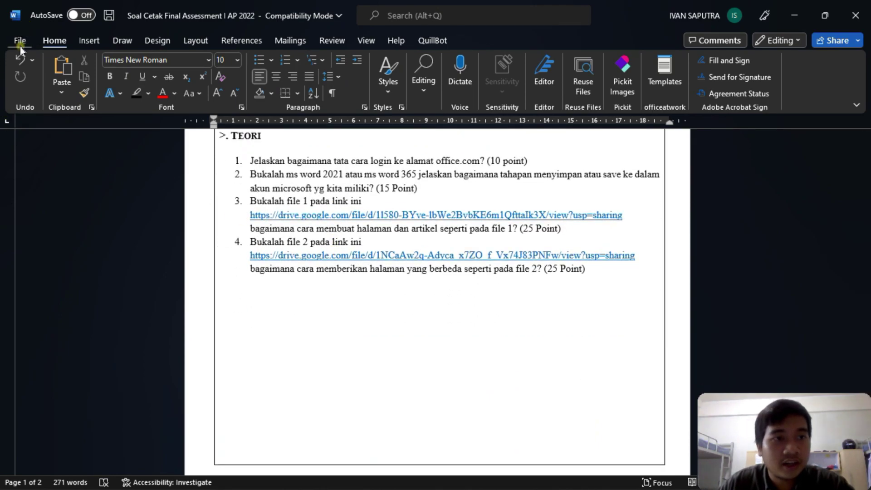
- Save to OneDrive - Telkom University Documents as Word Document (*.docx) under the student's name
click(18, 40)
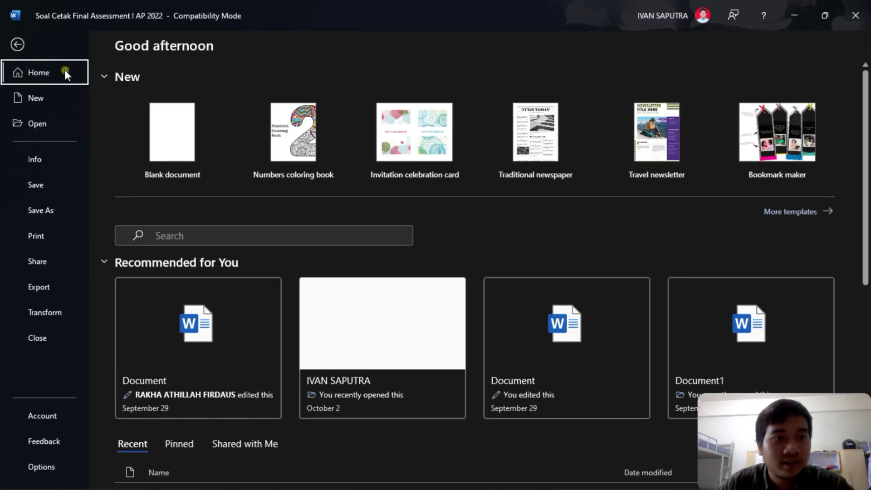
click(55, 203)
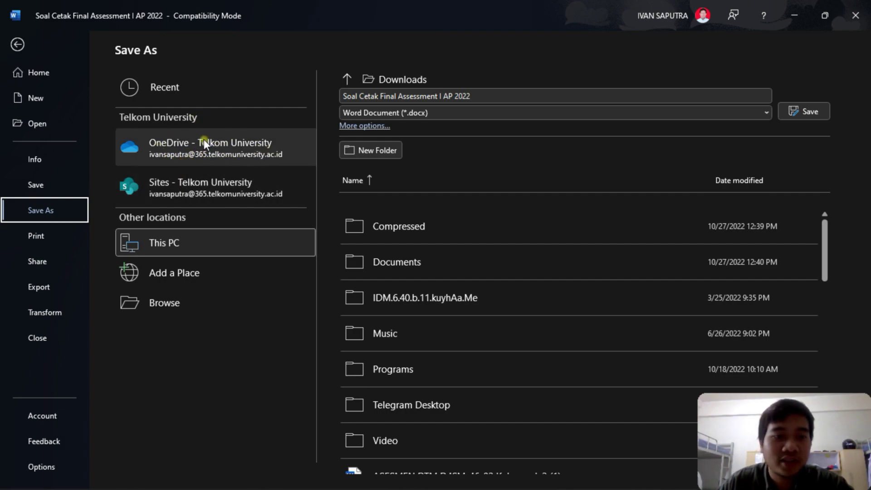
click(258, 149)
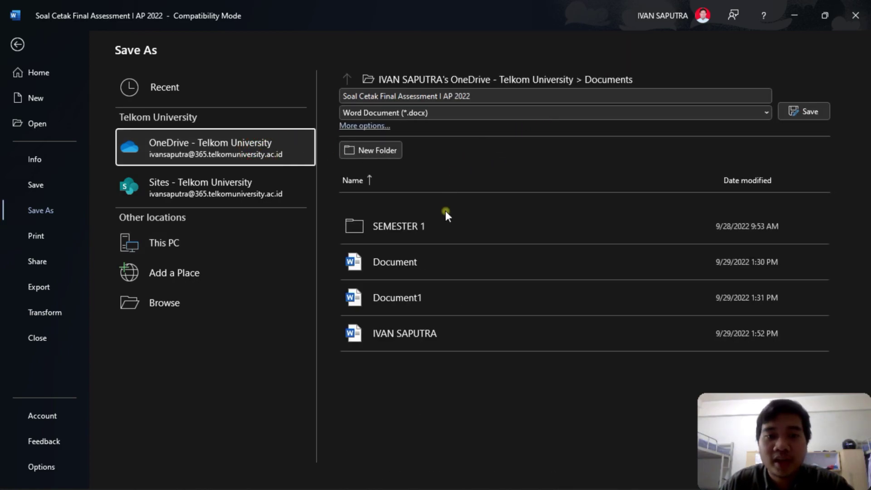
key(shift+Tab)
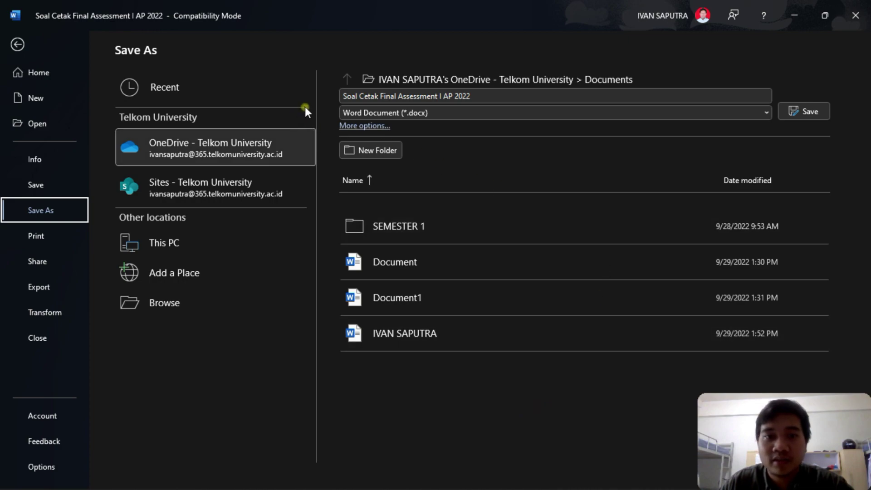
click(488, 93)
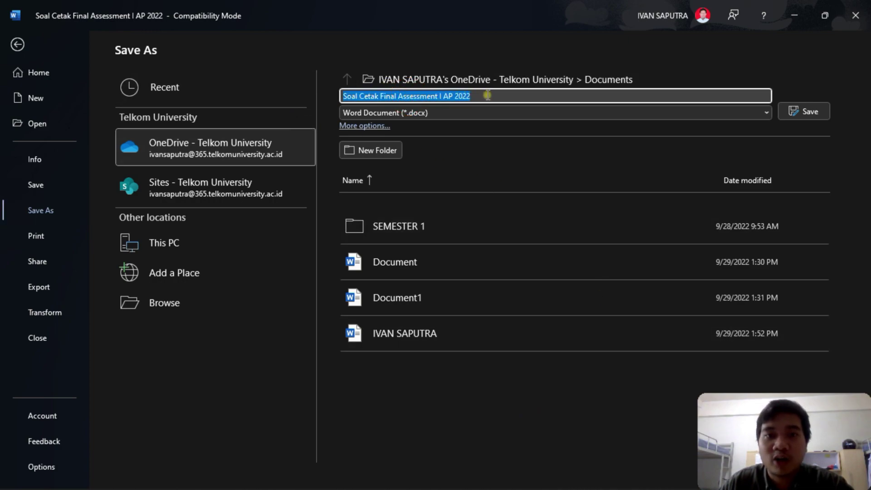
key(BackSpace)
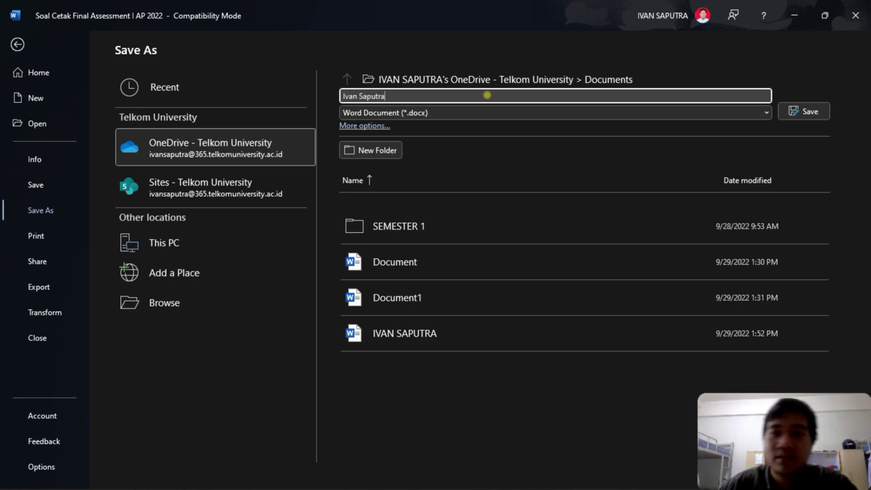
click(404, 113)
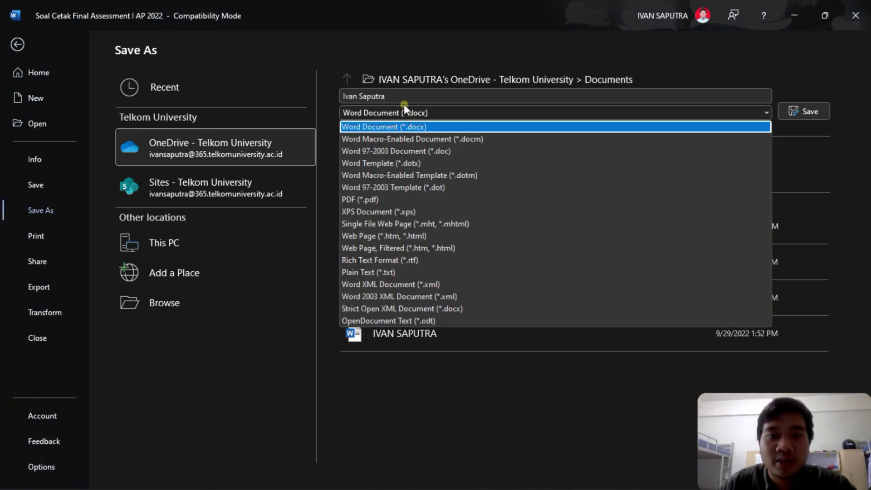
click(385, 116)
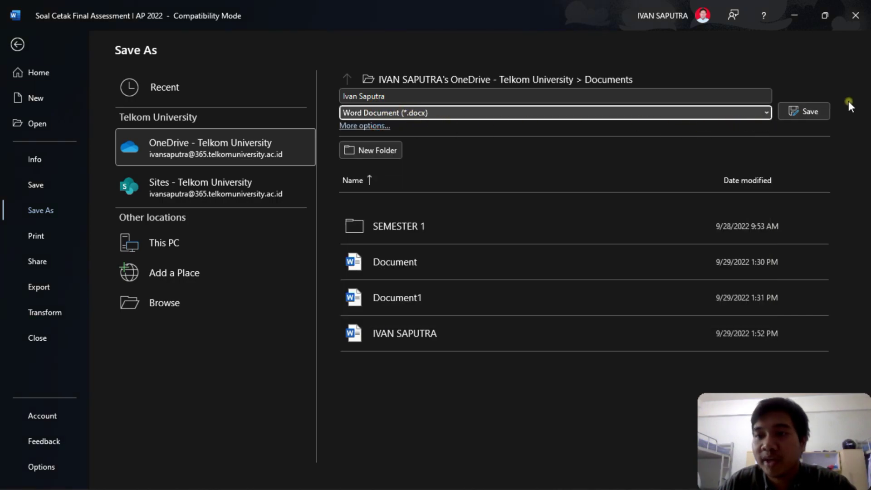
click(808, 109)
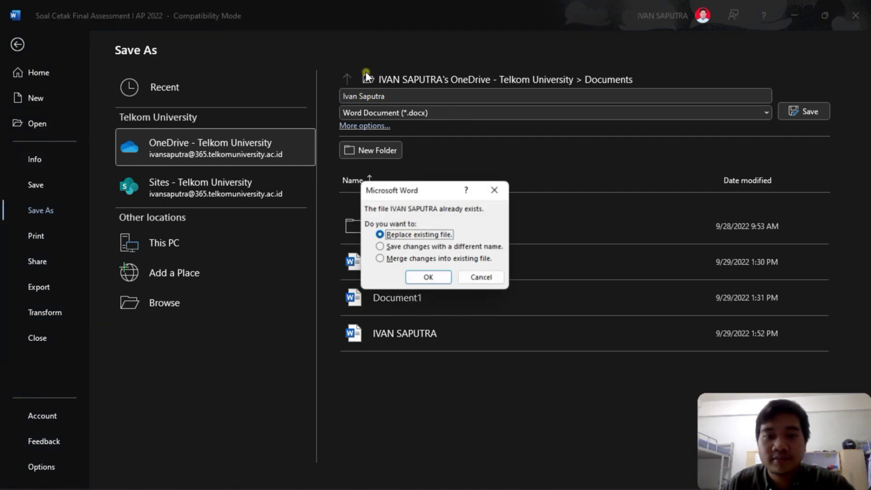
- Cancel the overwrite prompt and save instead as the student's name plus 'asesmen'
click(499, 278)
click(411, 96)
key(BackSpace)
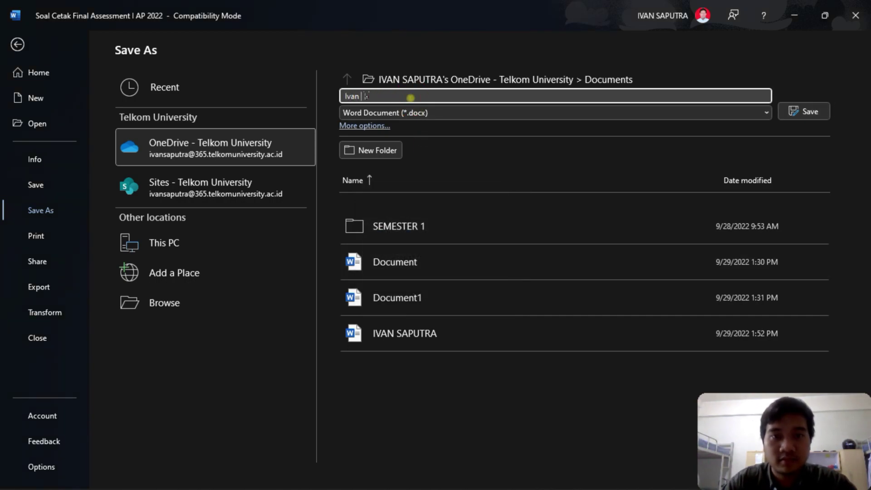
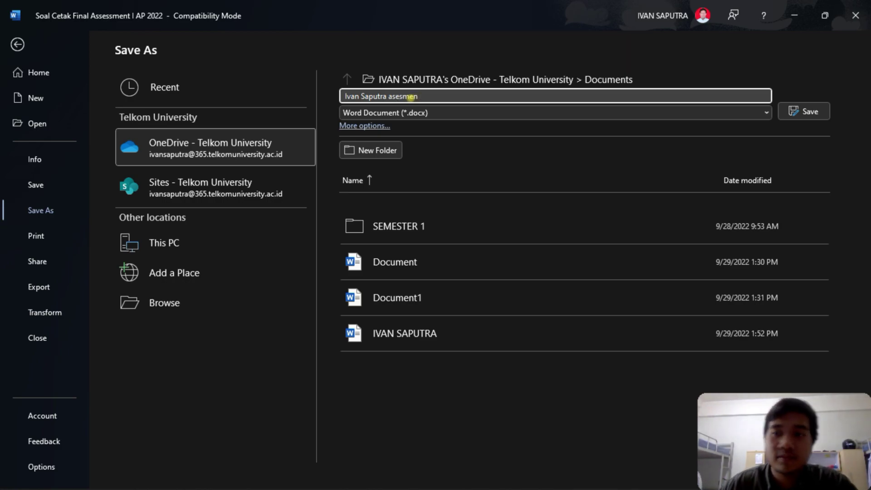
text(smen)
click(803, 111)
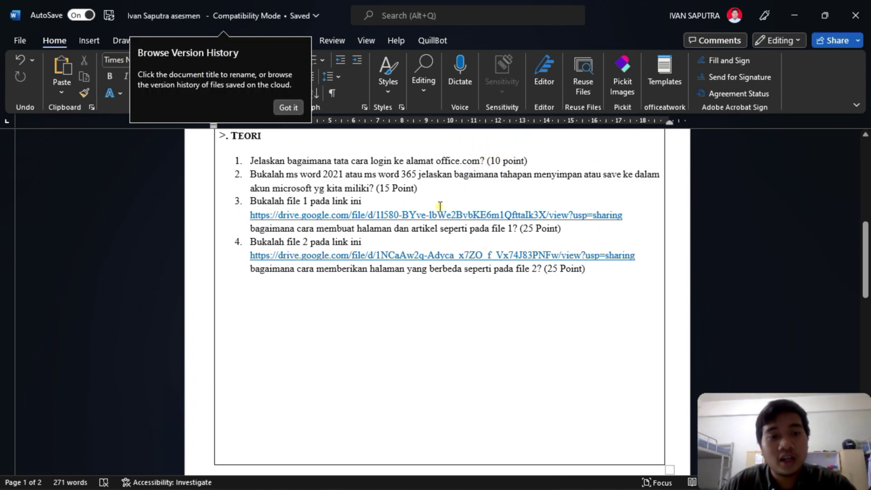
- Dismiss the version history tip and go to the File backstage Home page
click(288, 109)
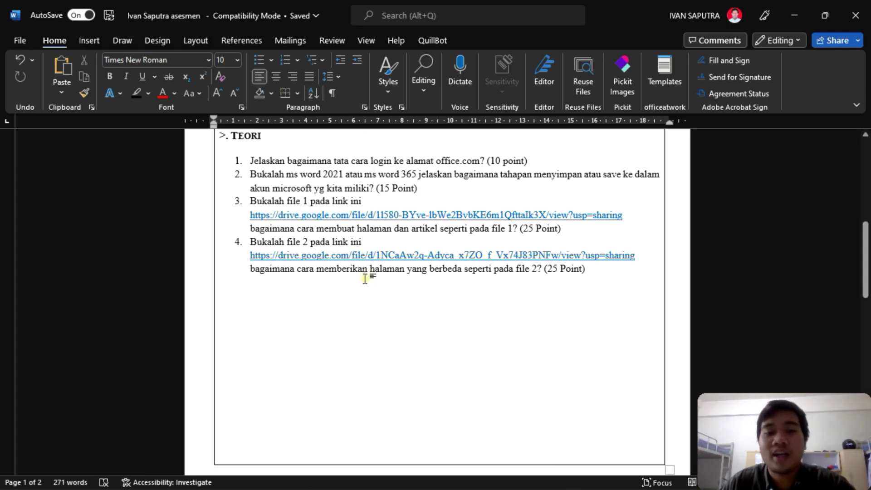
click(22, 40)
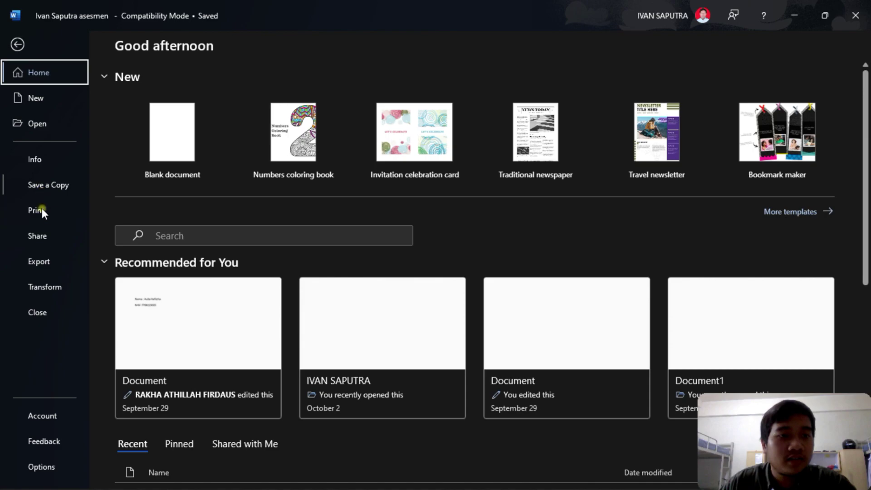
- Start a Save As copy on This PC and browse into the Documents folder
click(53, 186)
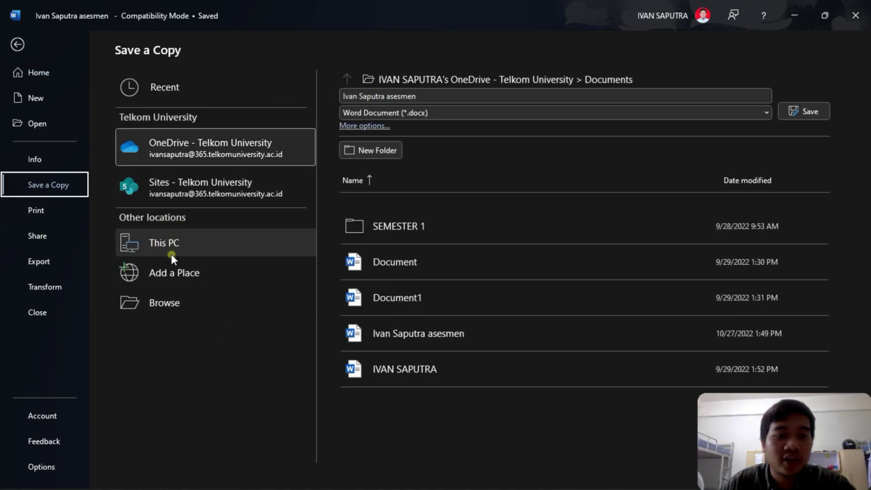
click(186, 246)
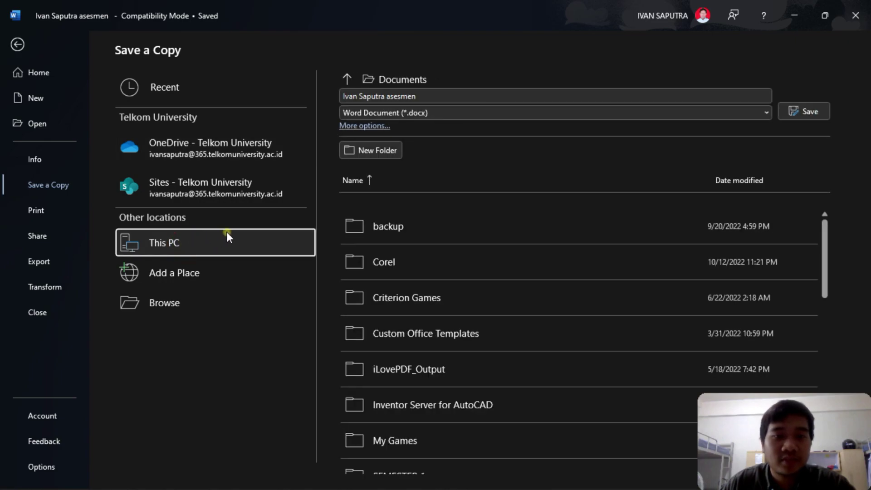
click(177, 303)
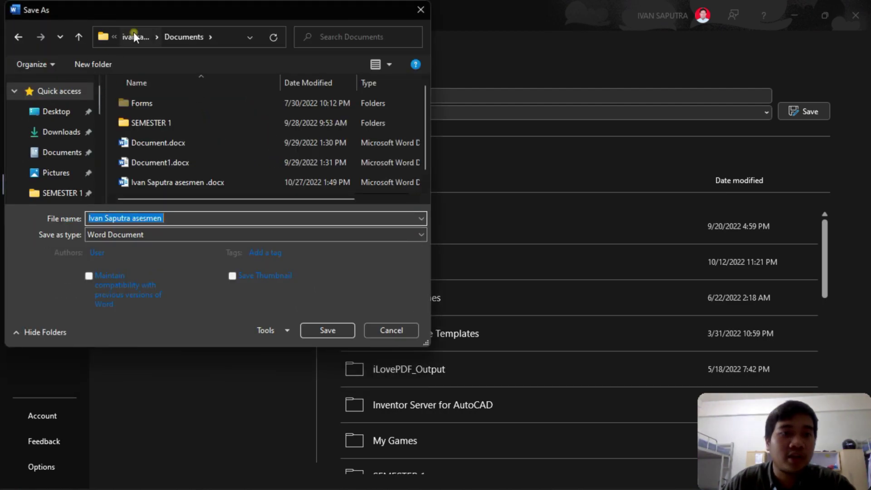
drag(140, 11, 184, 21)
scroll(130, 154, down, 5)
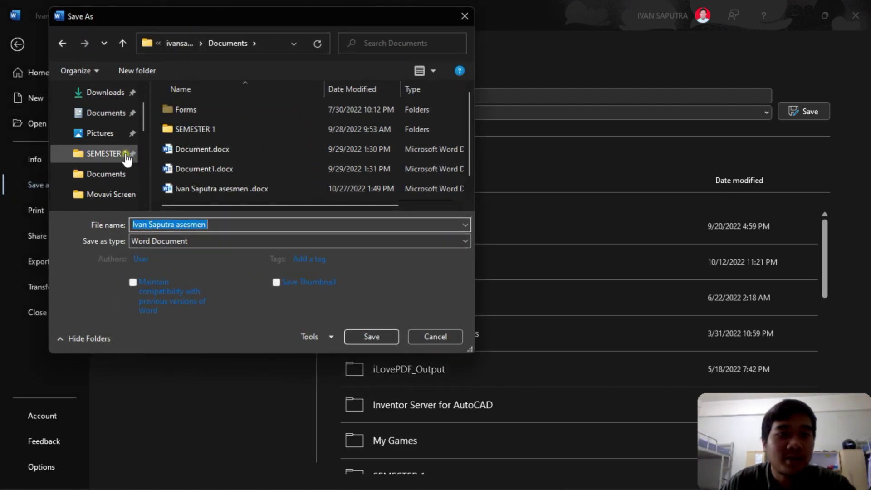
scroll(113, 152, down, 1)
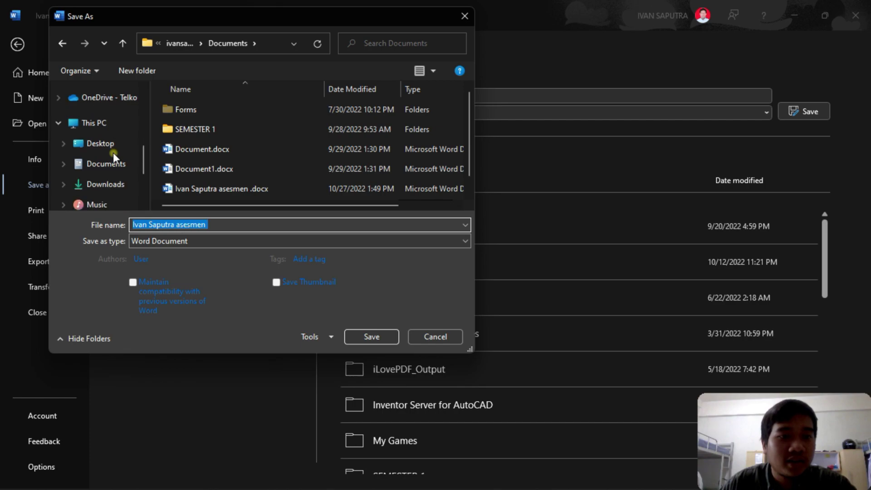
click(105, 127)
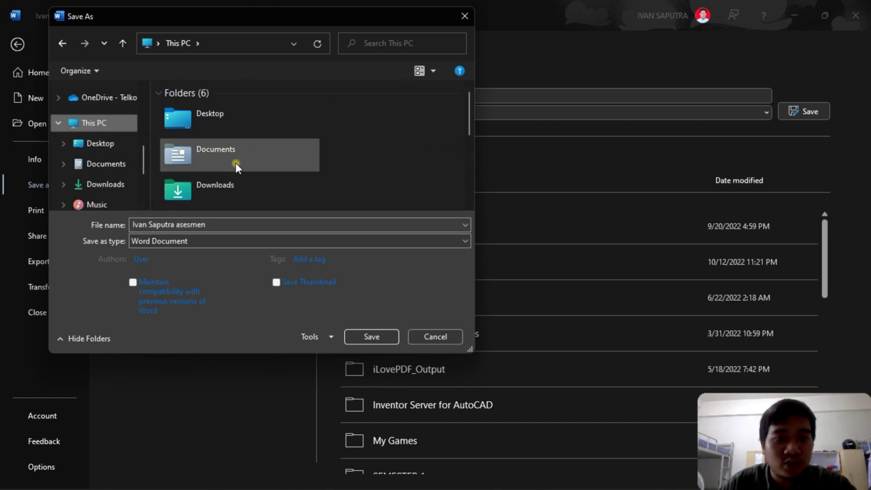
click(224, 151)
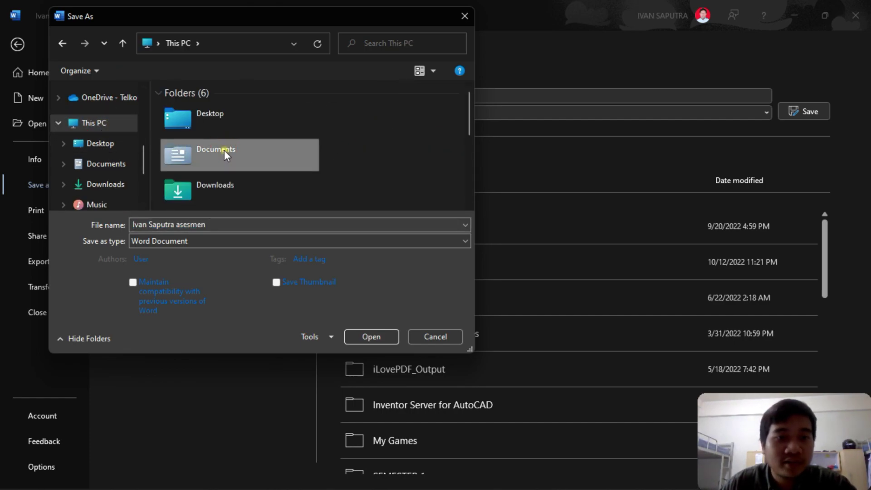
double_click(224, 150)
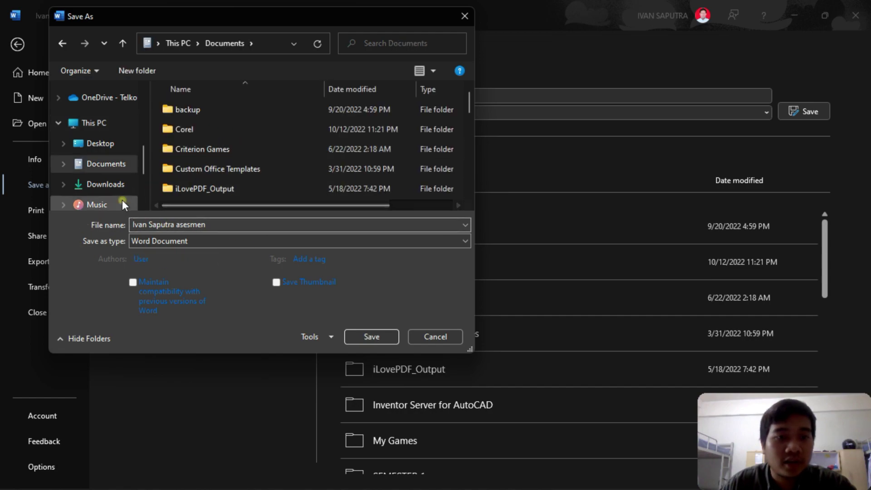
- Keep Word Document as the file type, save into Documents, and accept the upgrade notice
click(258, 239)
click(258, 239)
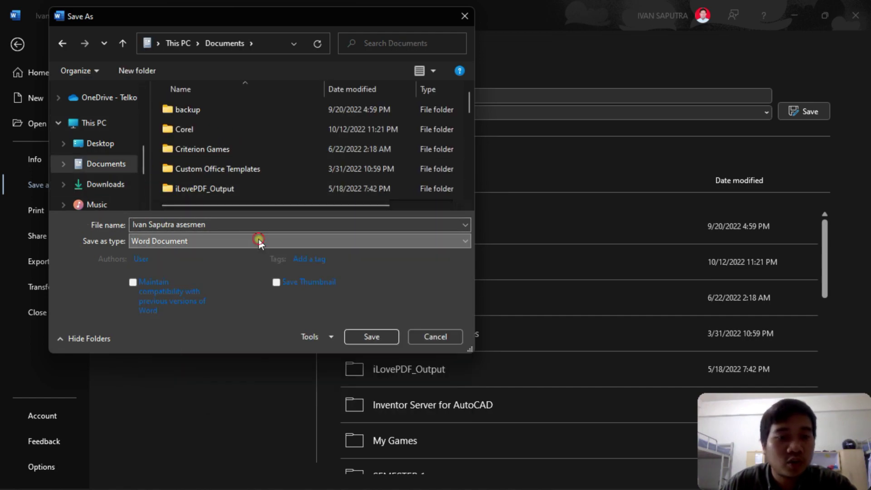
click(173, 243)
click(174, 243)
click(174, 244)
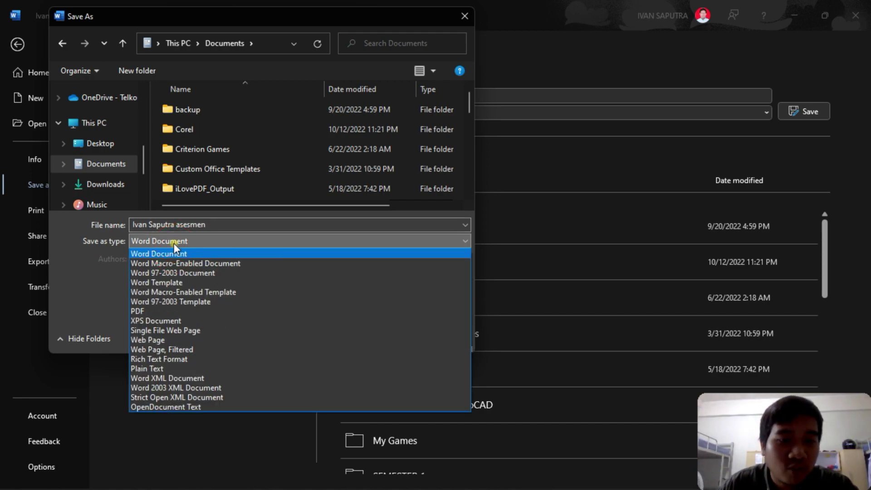
click(173, 243)
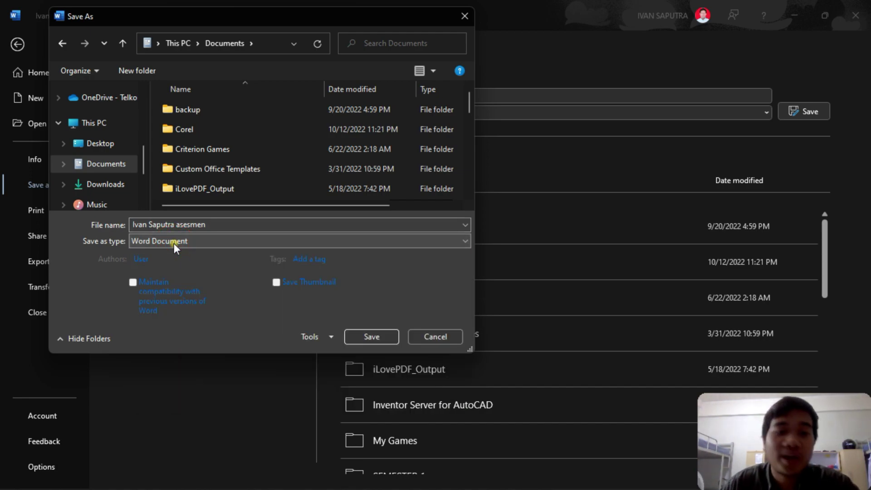
click(373, 336)
click(477, 280)
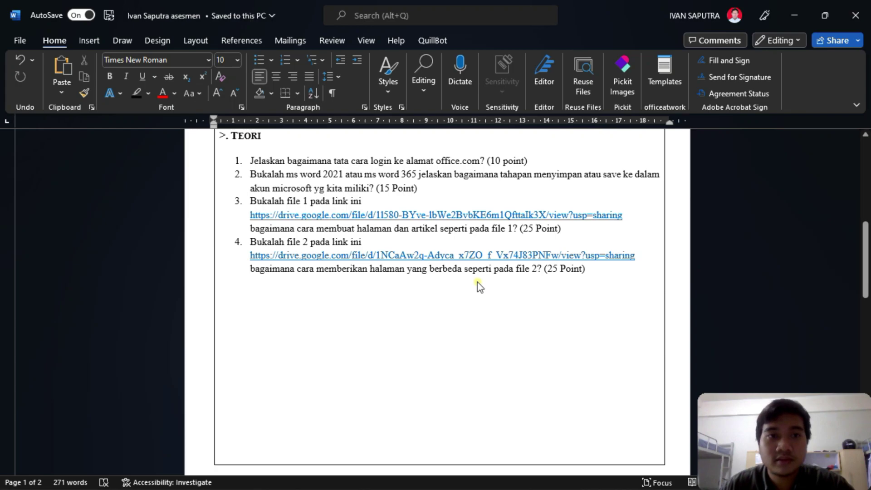
click(377, 305)
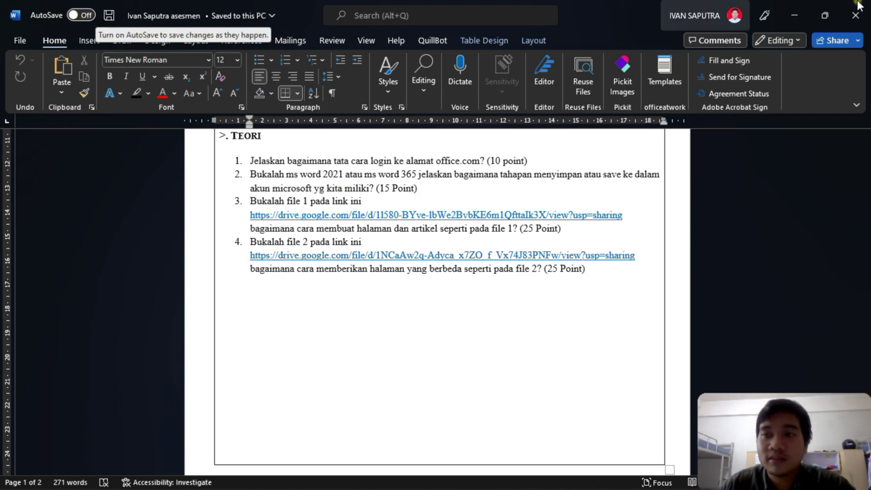
scroll(548, 200, up, 1)
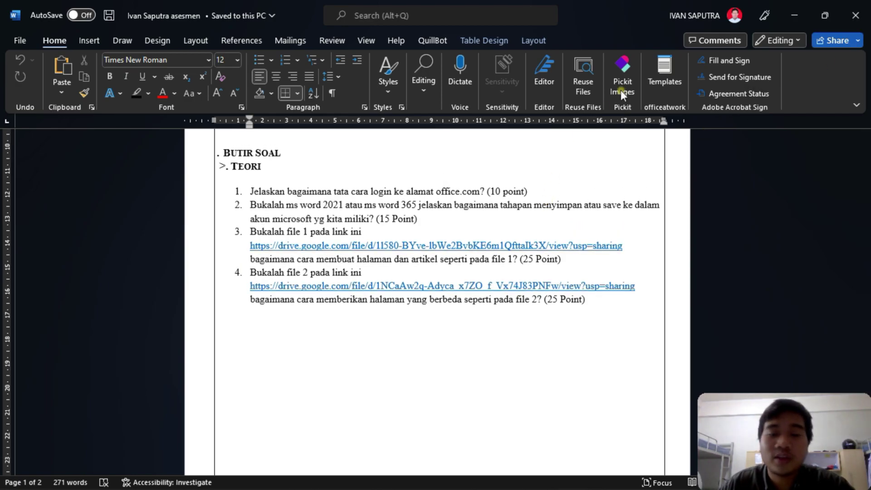
- Close the assessment document and review file 1.pdf, highlighting the date line on its first three pages
click(855, 16)
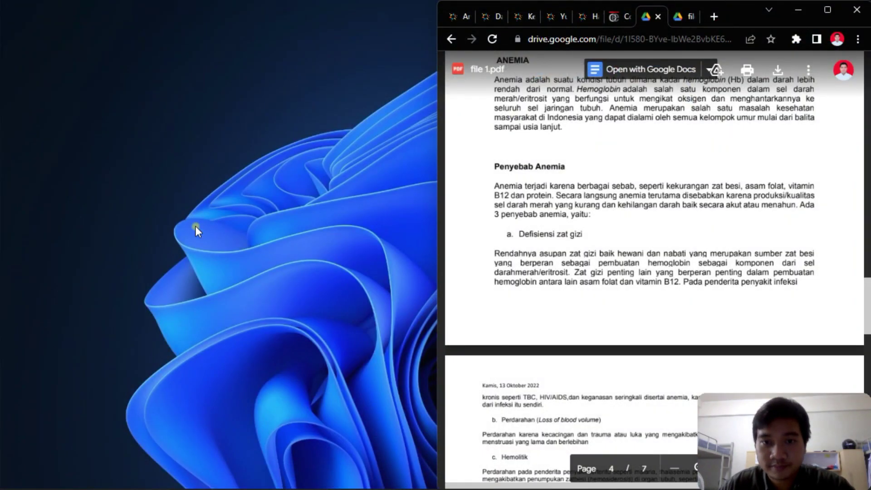
scroll(651, 184, up, 15)
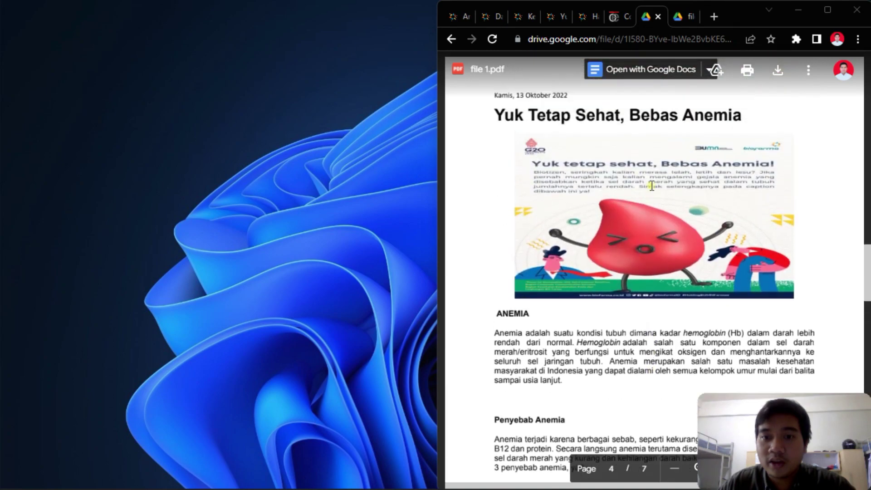
scroll(648, 176, up, 5)
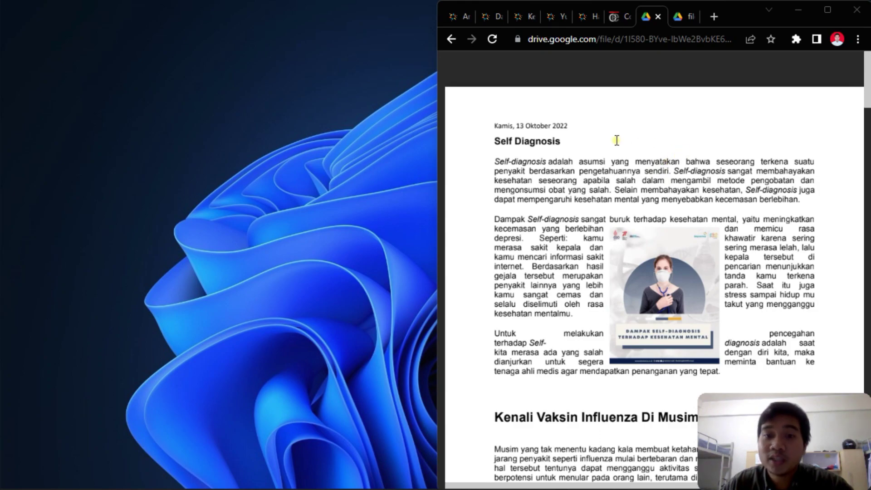
scroll(547, 156, down, 3)
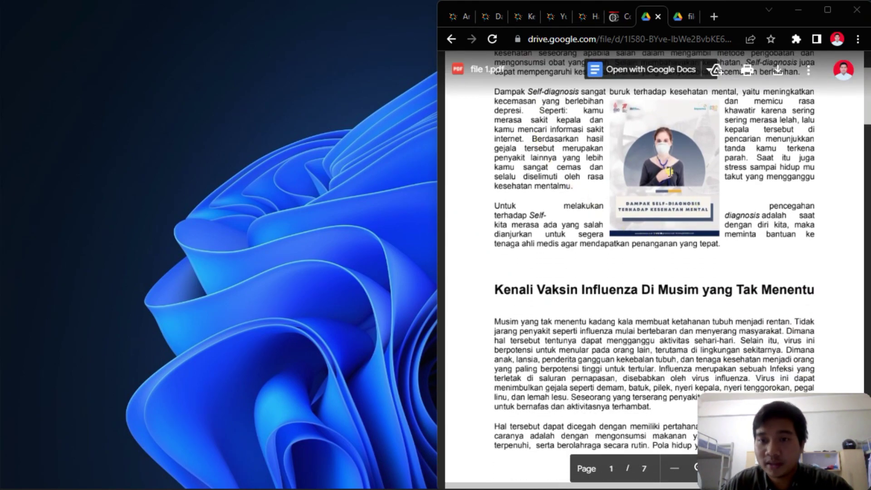
scroll(676, 182, up, 2)
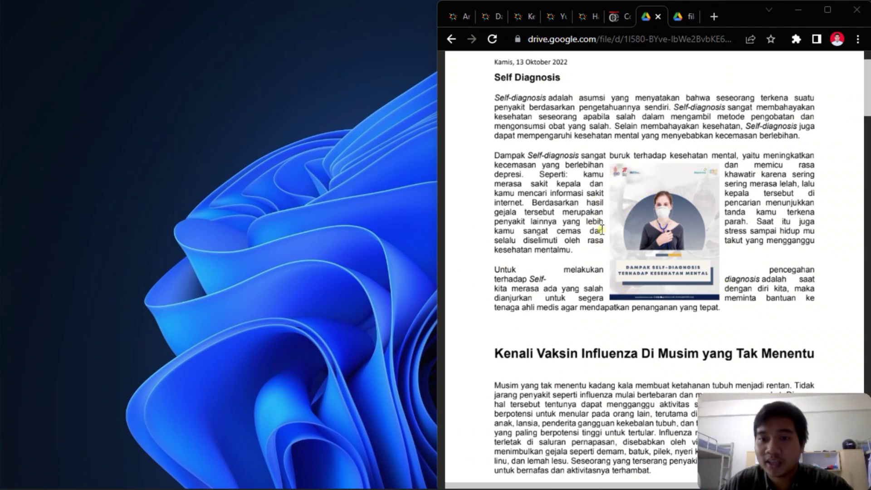
scroll(594, 225, up, 2)
mouse_move(492, 474)
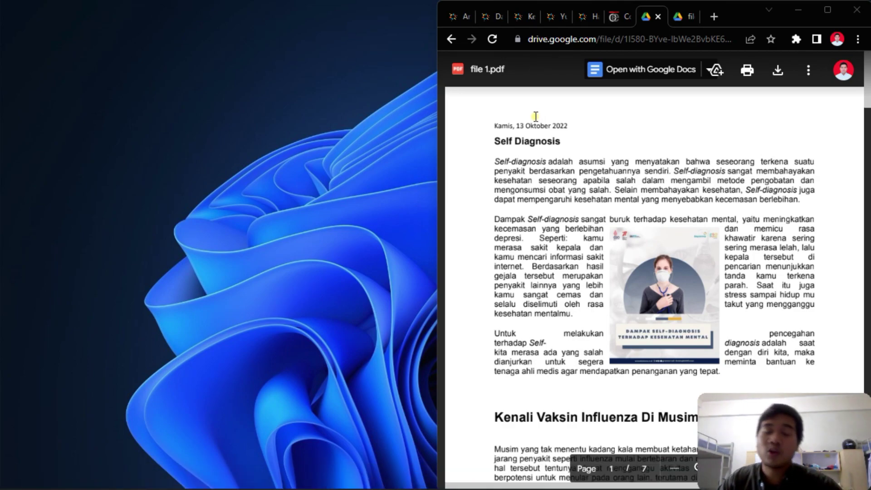
drag(492, 125, 568, 126)
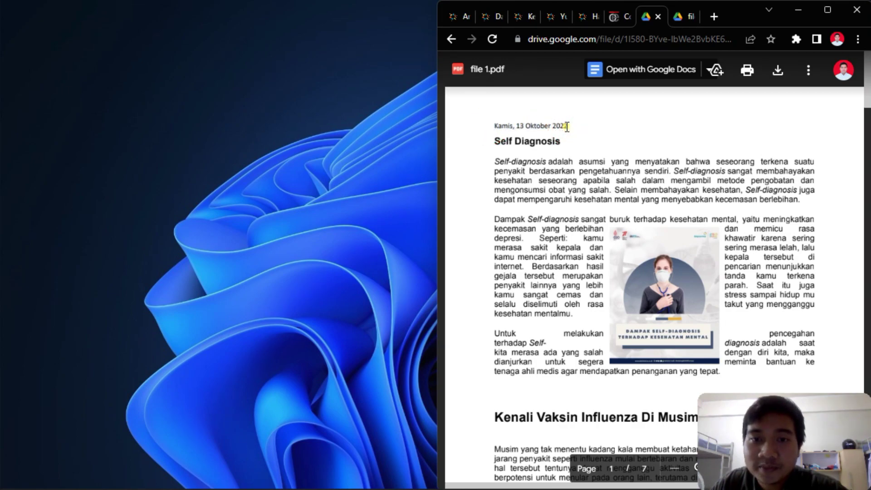
scroll(544, 123, down, 1)
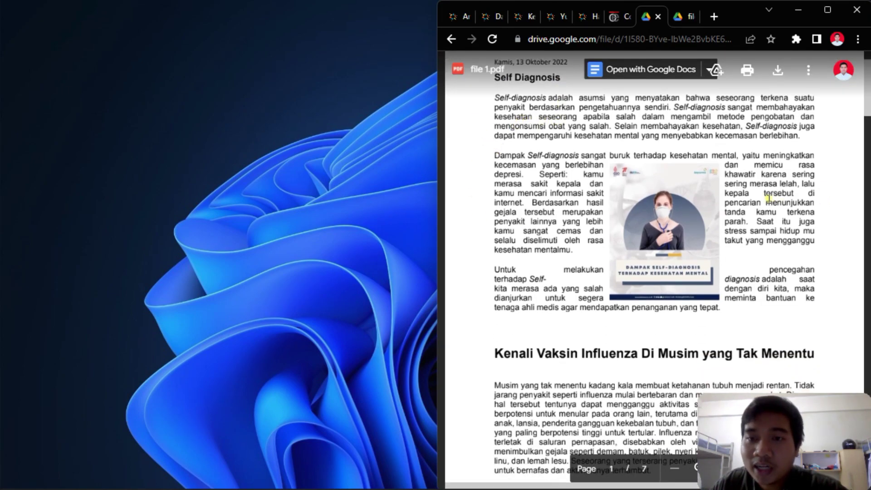
scroll(771, 199, up, 1)
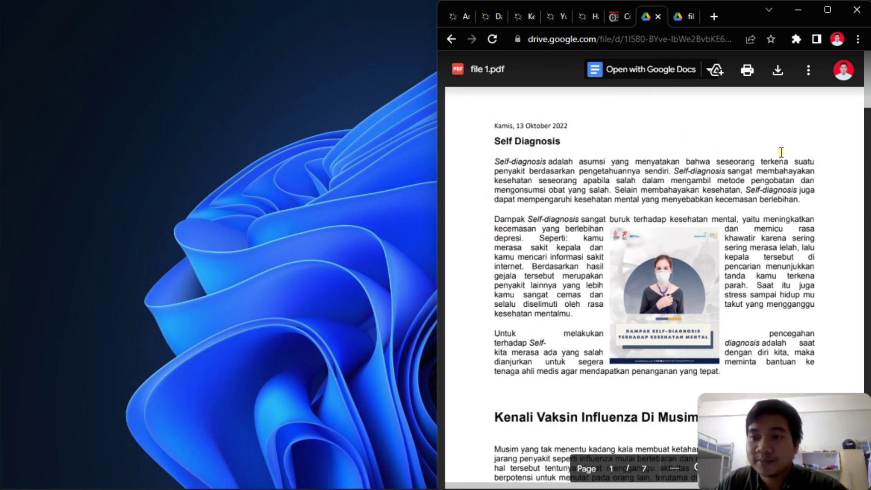
scroll(780, 152, down, 8)
drag(493, 168, 580, 163)
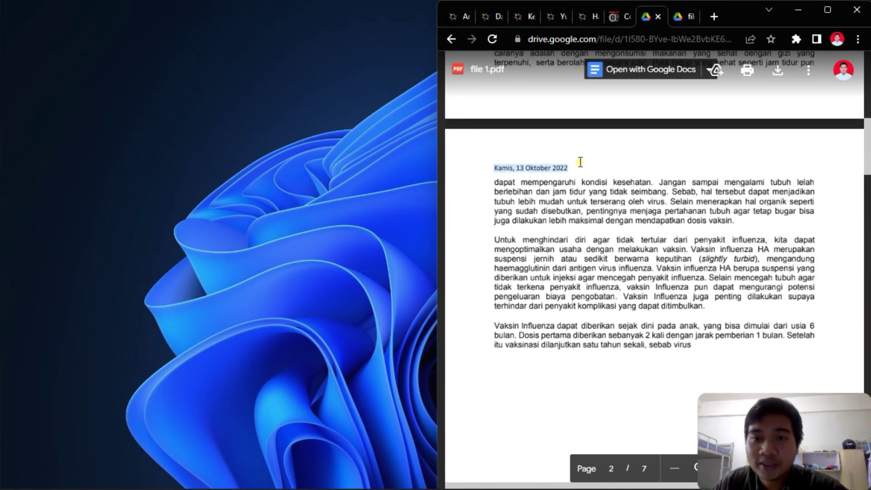
scroll(570, 181, down, 8)
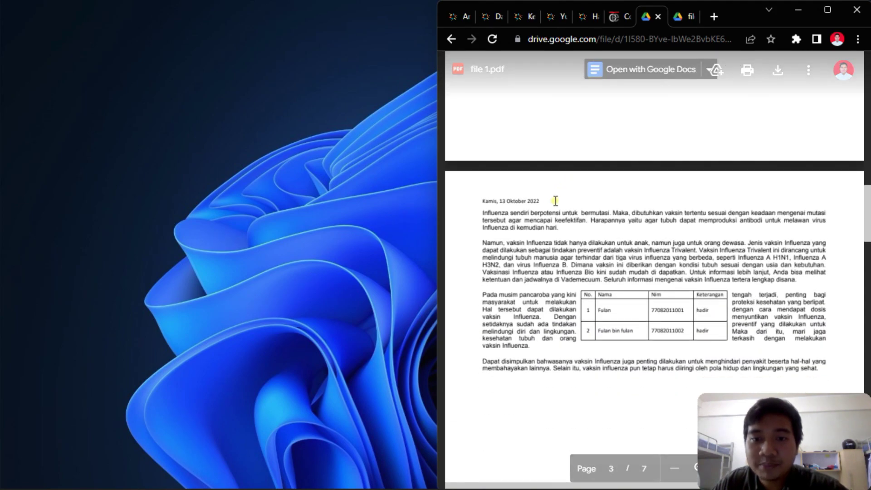
scroll(516, 216, down, 4)
scroll(516, 216, down, 5)
drag(495, 94, 565, 96)
- Scroll through the rest of file 1.pdf, then bring up the blank Document1 and click into its page
scroll(577, 134, down, 1)
scroll(577, 134, down, 13)
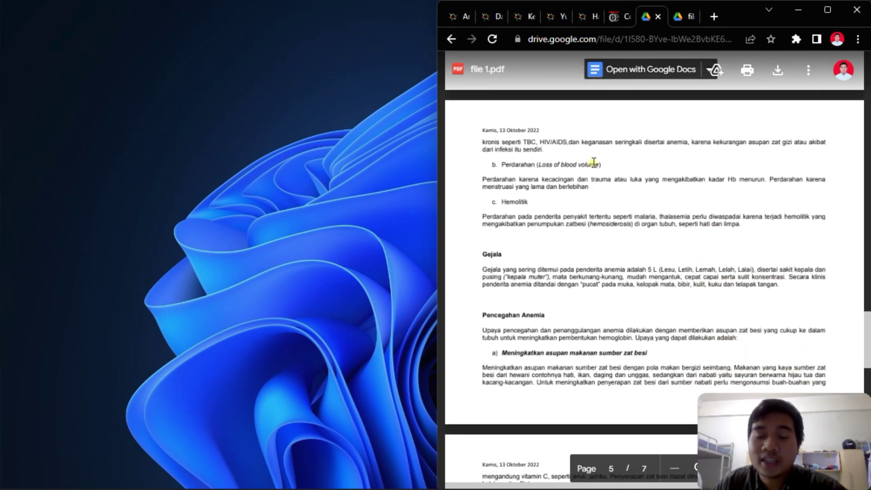
scroll(596, 167, up, 6)
scroll(596, 167, up, 2)
scroll(596, 166, down, 7)
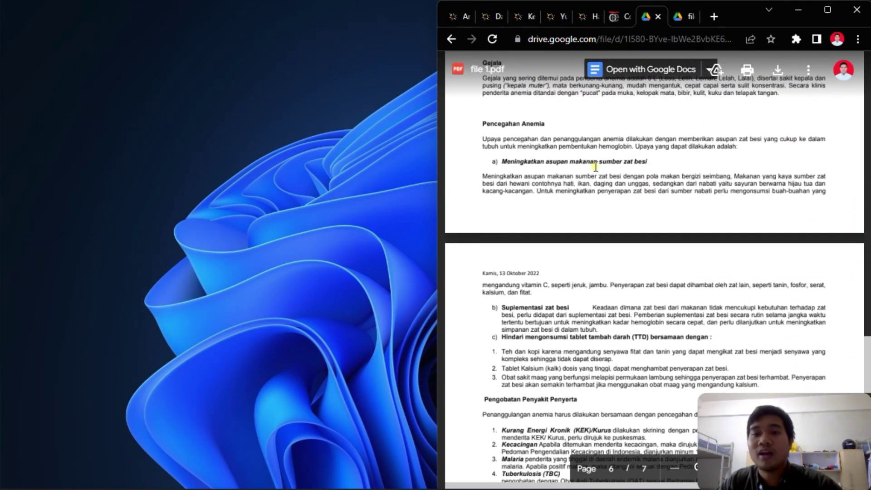
scroll(596, 167, up, 4)
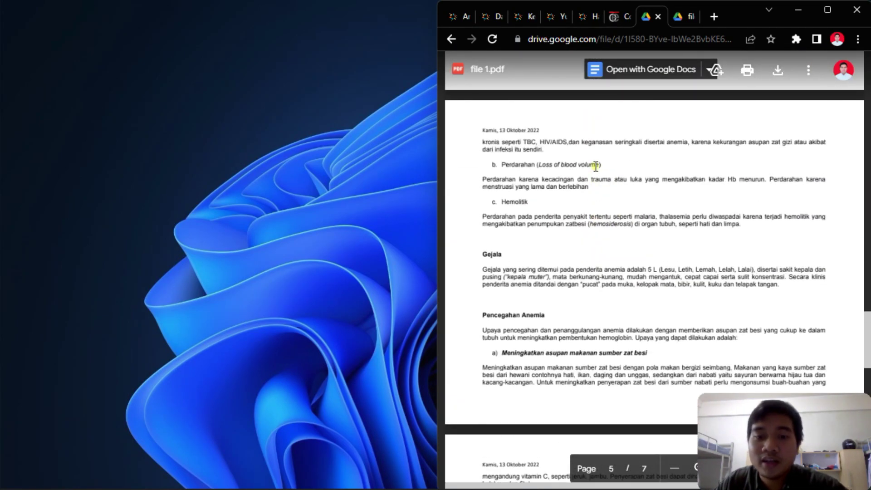
scroll(671, 295, up, 5)
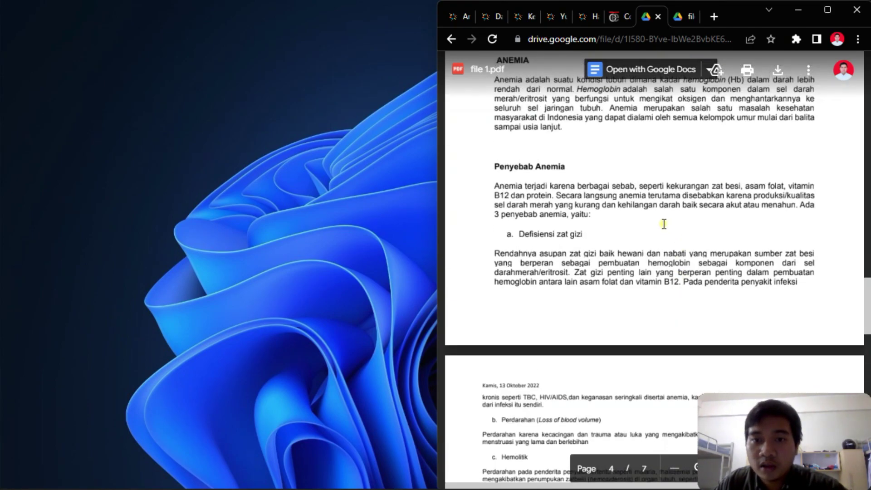
scroll(663, 222, down, 5)
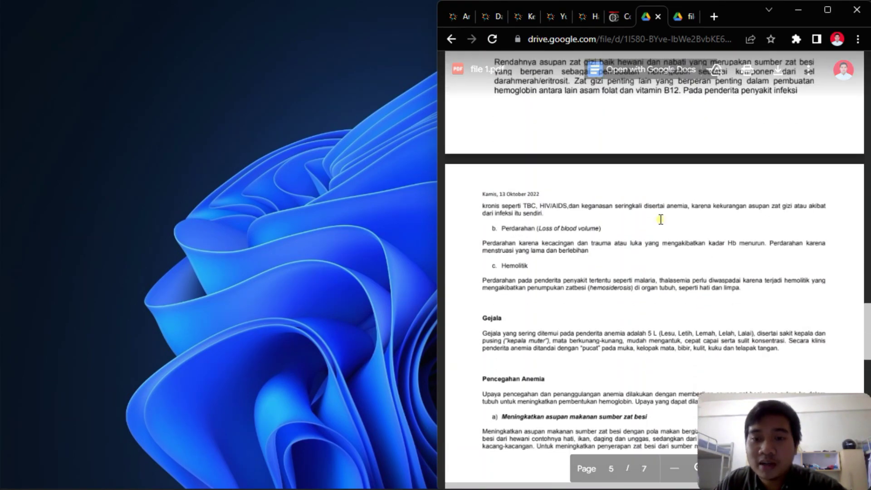
scroll(661, 220, down, 1)
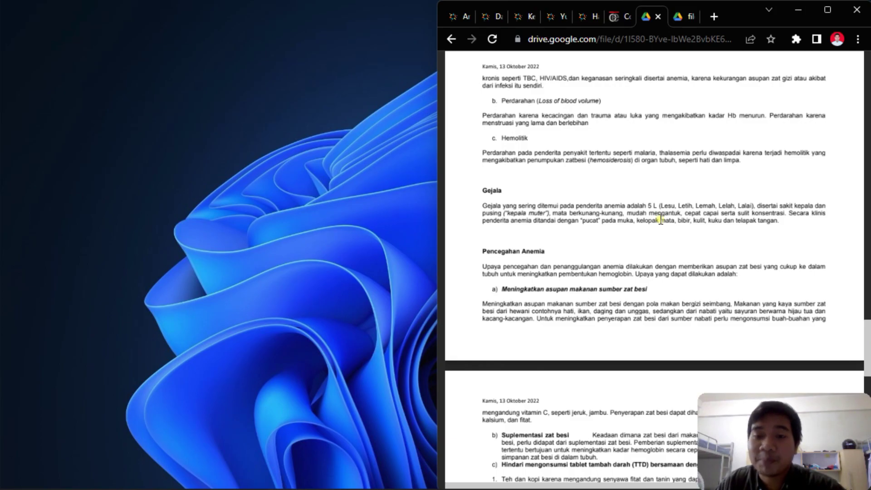
scroll(661, 221, up, 20)
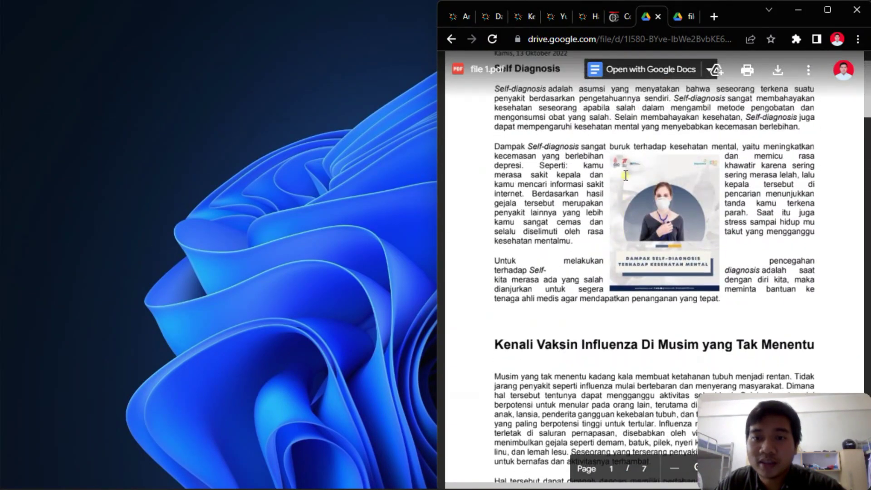
scroll(567, 209, down, 14)
scroll(563, 204, down, 3)
scroll(591, 138, up, 1)
scroll(671, 201, down, 6)
scroll(623, 176, down, 20)
scroll(598, 232, up, 12)
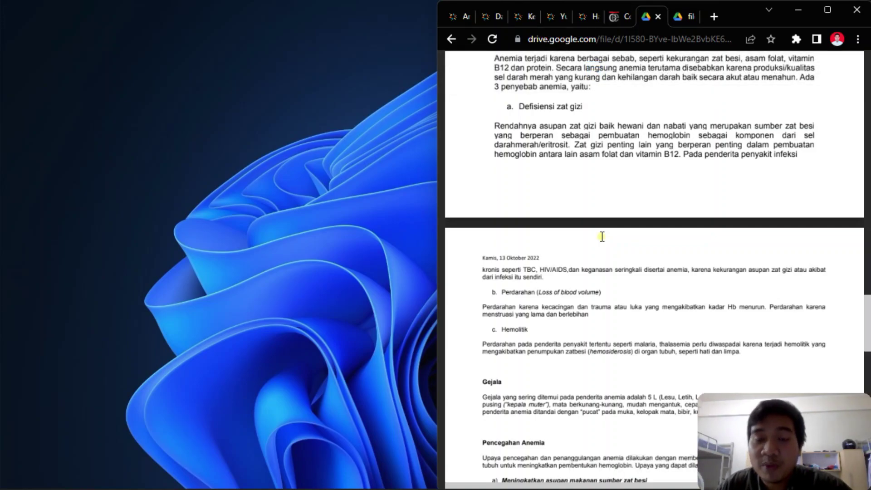
scroll(603, 237, up, 6)
scroll(602, 237, down, 10)
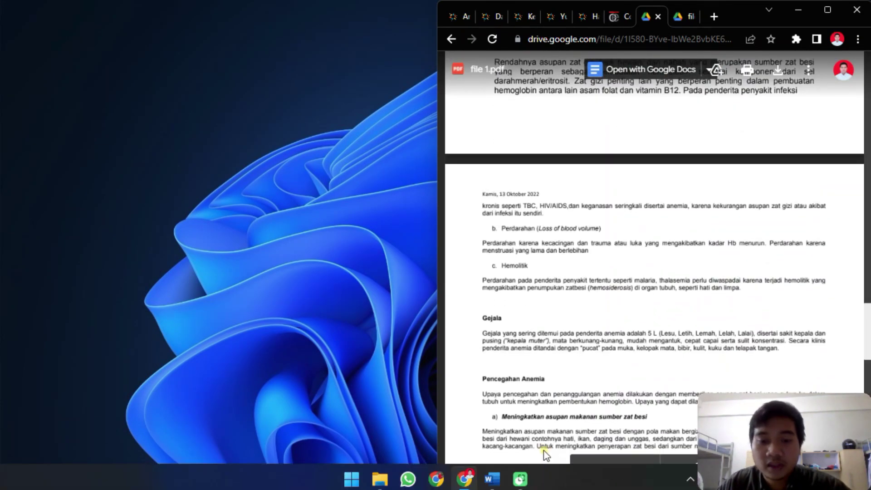
click(501, 475)
click(306, 286)
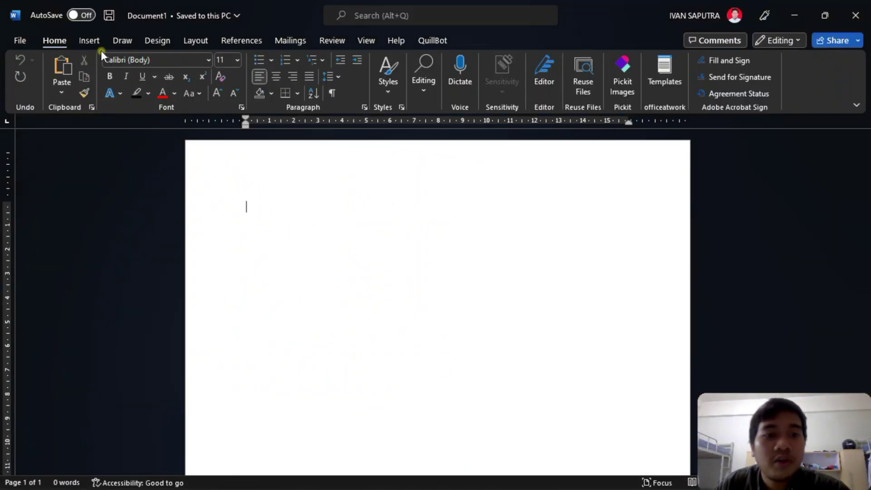
- Type 'Kamis, 27 Oktober 2022' into the page header and close header editing
click(62, 59)
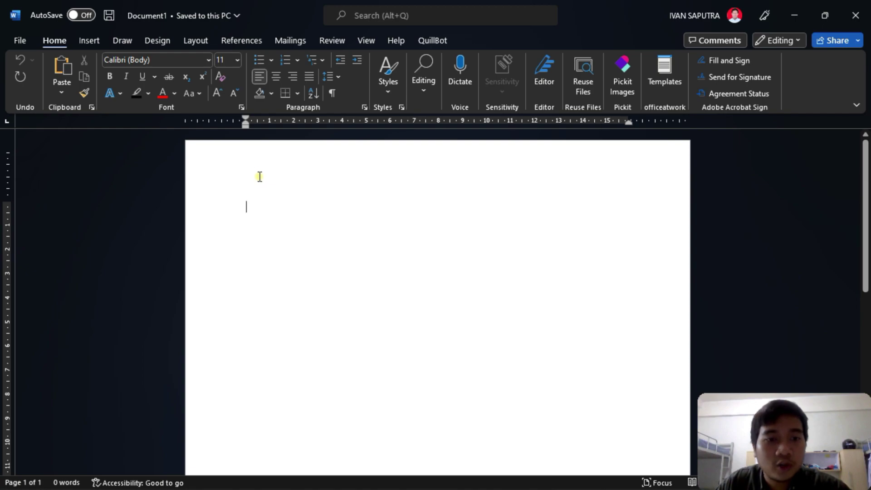
double_click(247, 168)
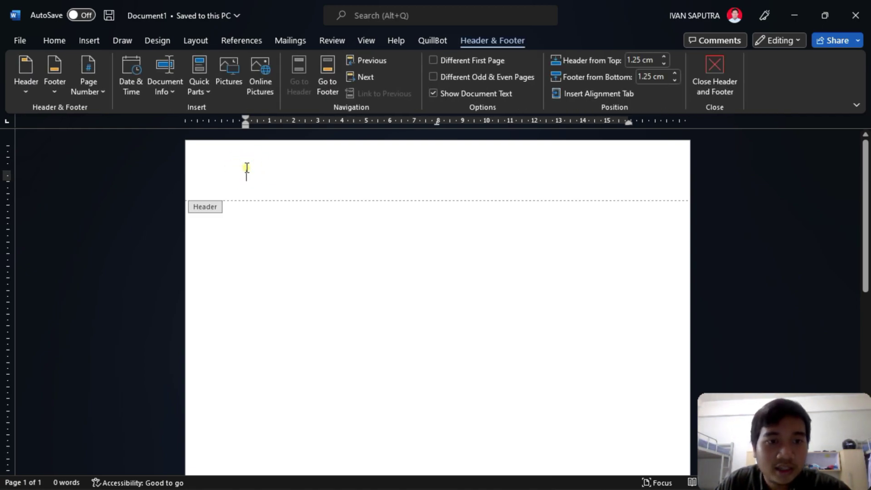
click(245, 183)
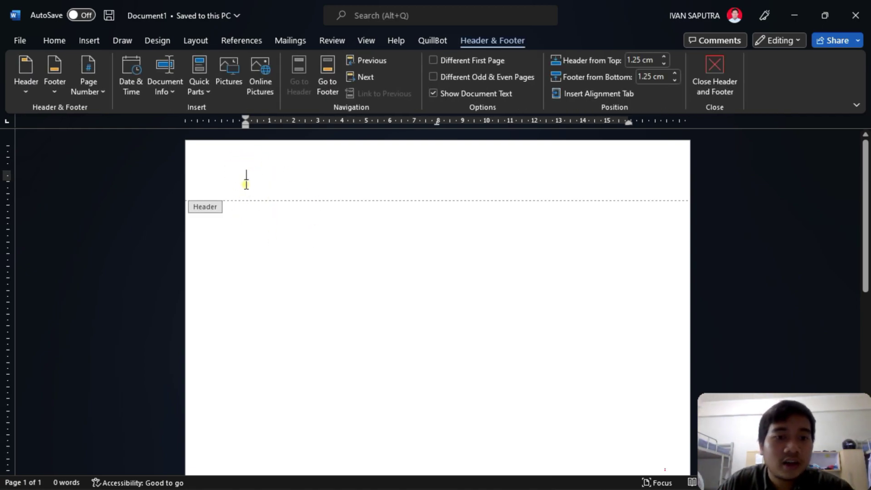
click(234, 177)
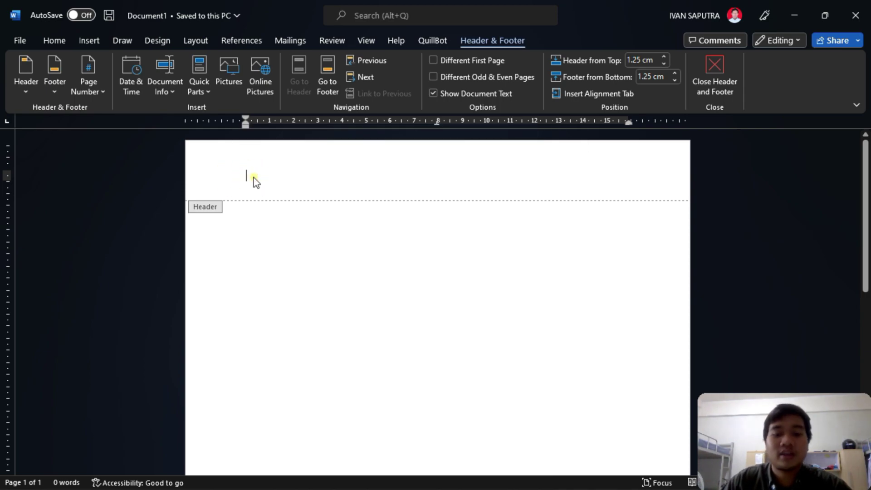
text(Ka)
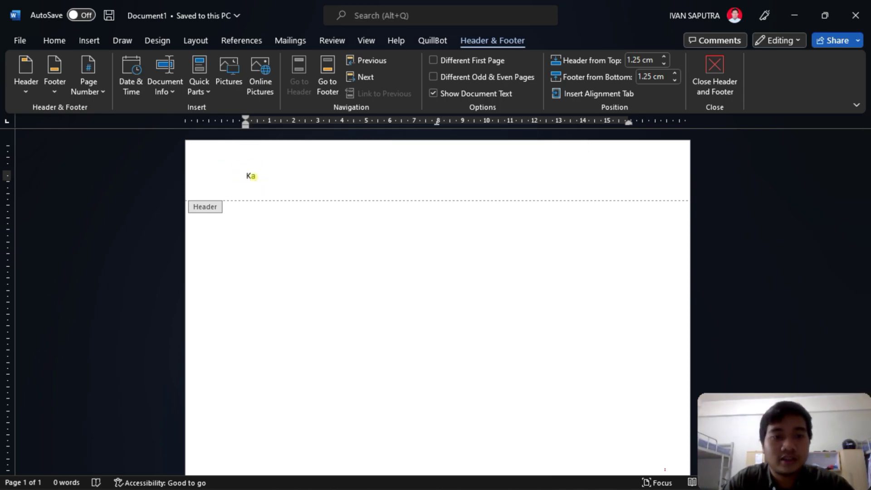
key(BackSpace)
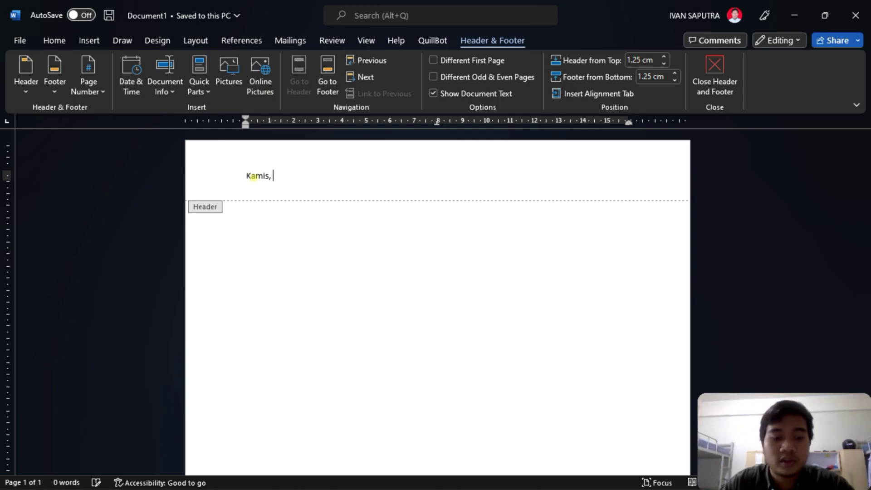
mouse_move(281, 485)
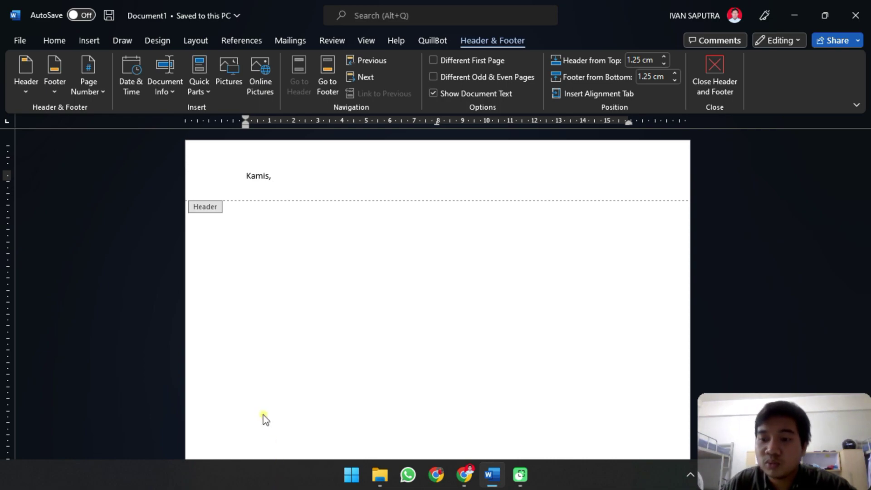
text(amis, 27 )
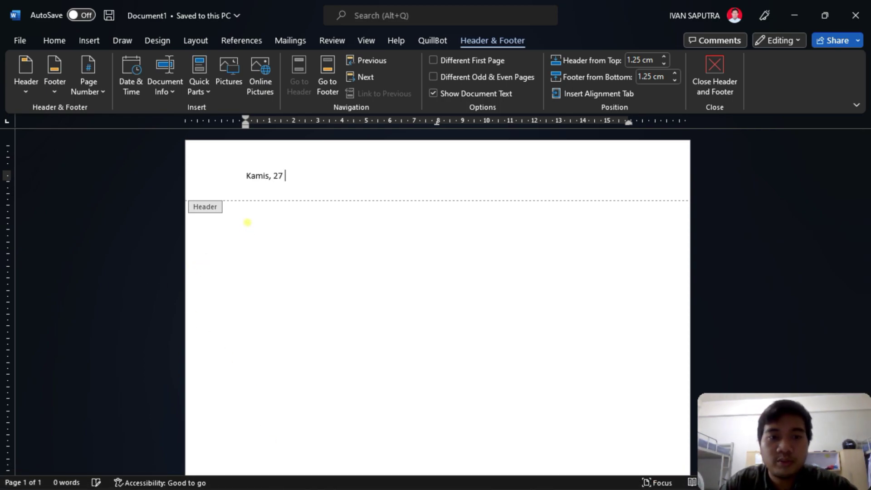
text(Oktober 2022)
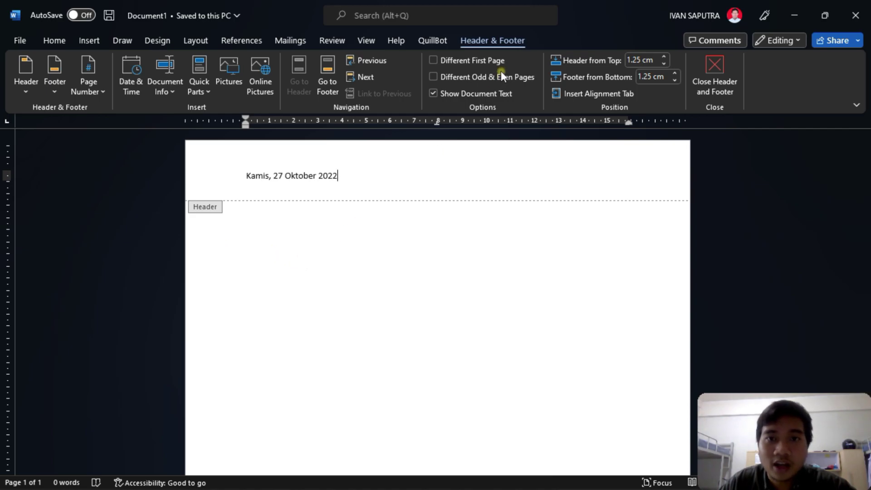
click(725, 70)
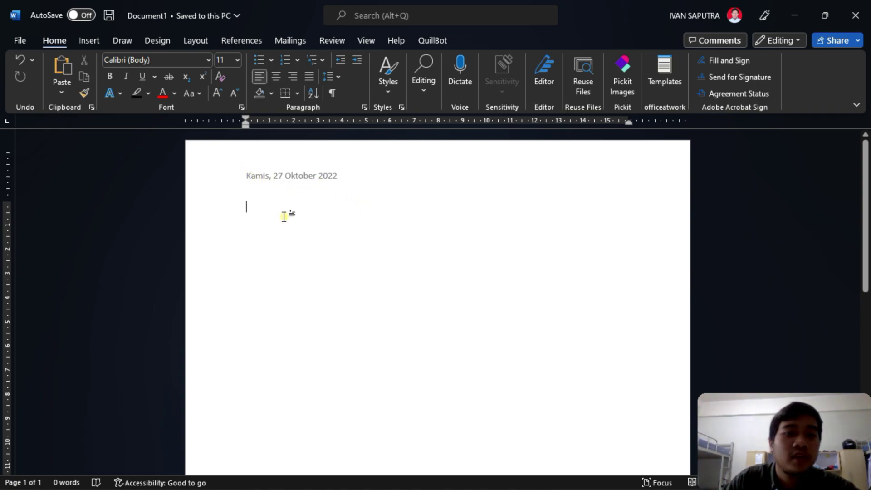
text(asas)
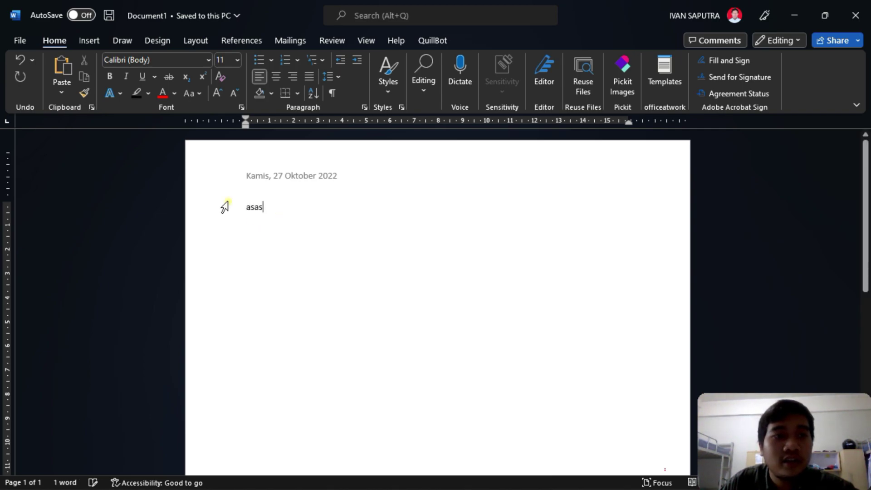
click(97, 45)
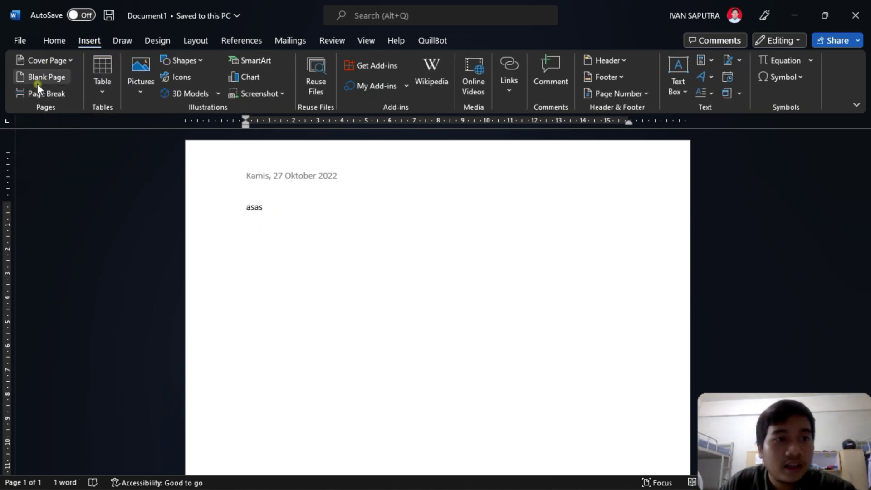
click(38, 92)
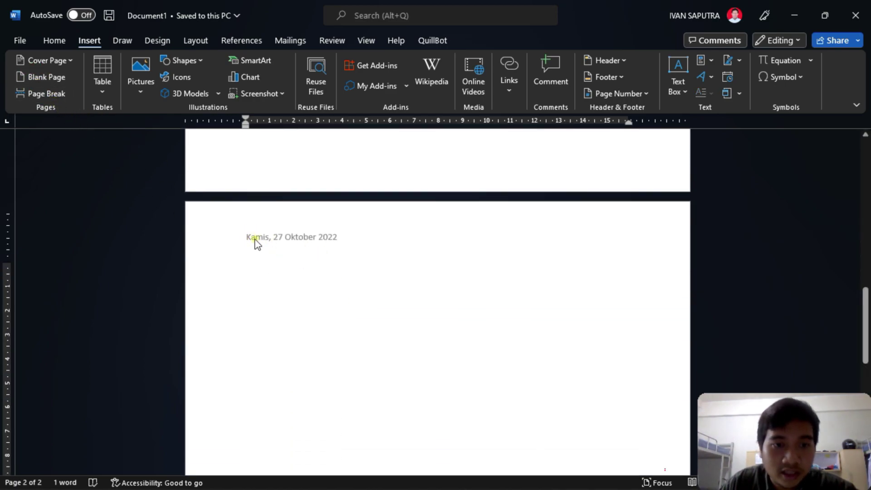
scroll(367, 245, up, 10)
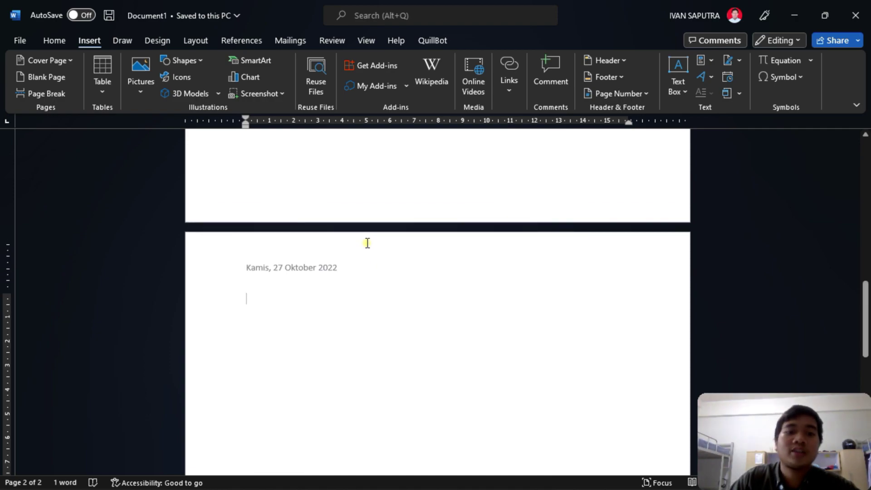
text(Asas)
double_click(262, 213)
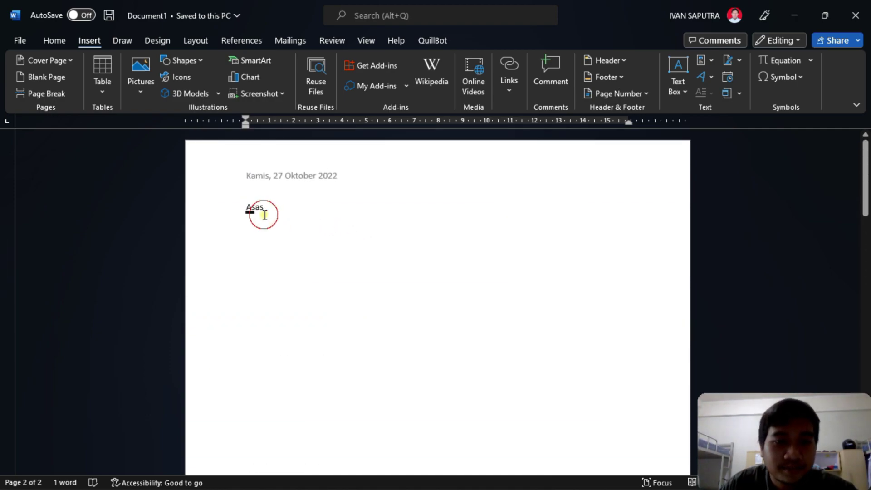
key(BackSpace)
scroll(295, 274, up, 5)
scroll(294, 319, down, 2)
scroll(295, 318, down, 3)
click(282, 224)
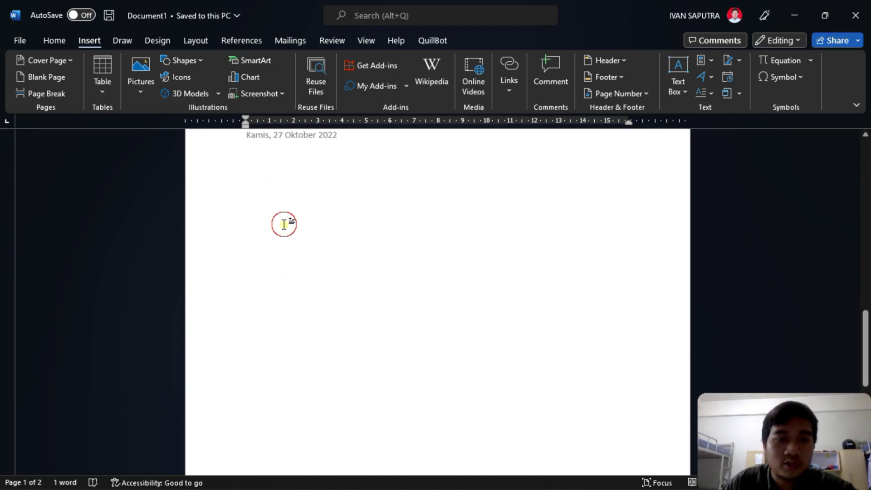
text(Asas)
key(Return)
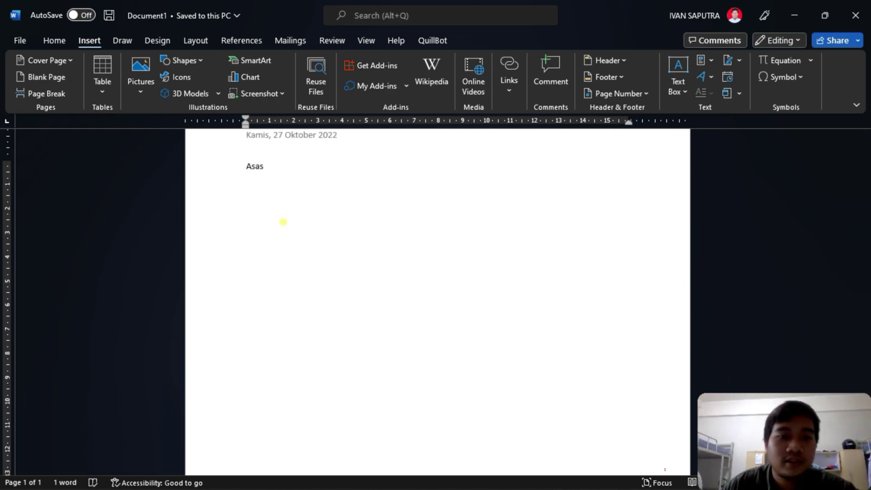
scroll(283, 222, up, 1)
key(BackSpace)
key(BackSpace)
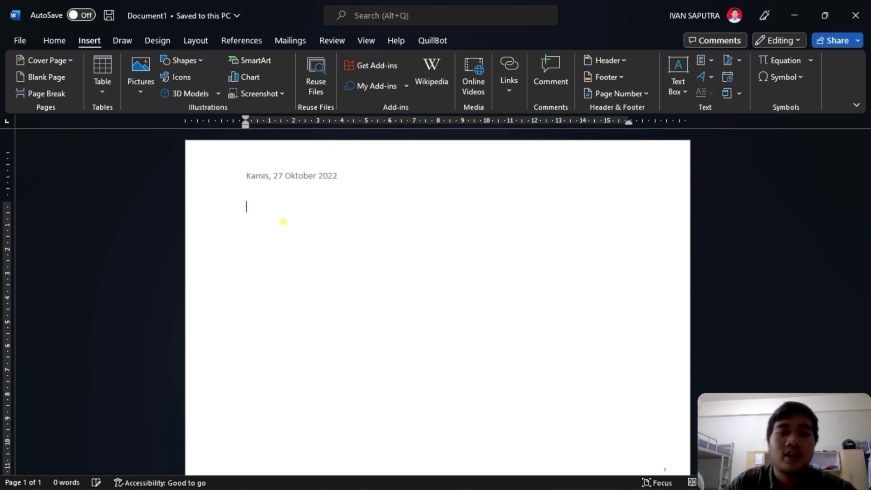
click(362, 273)
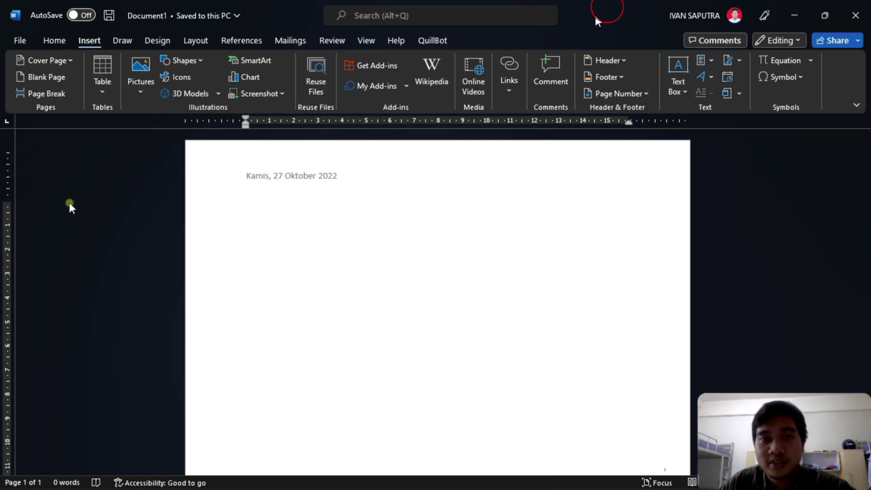
key(super+Left)
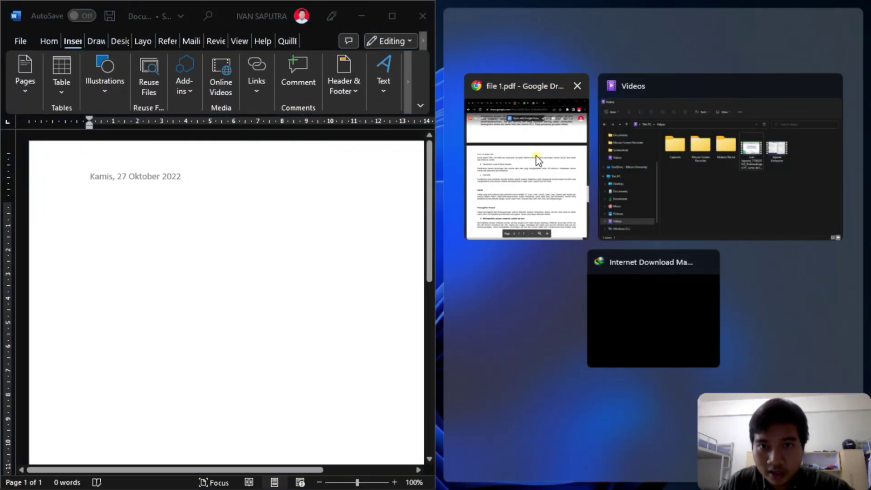
- Copy the biofarma title 'Dampak Self-Diagnose terhadap Kesehatan Mental' from Chrome and paste it into Word
click(535, 150)
click(483, 20)
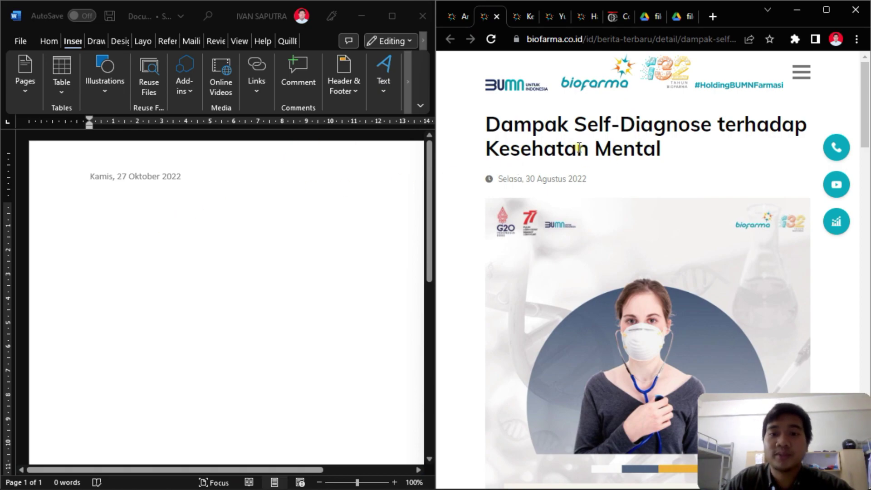
drag(491, 122, 677, 145)
key(ctrl+c)
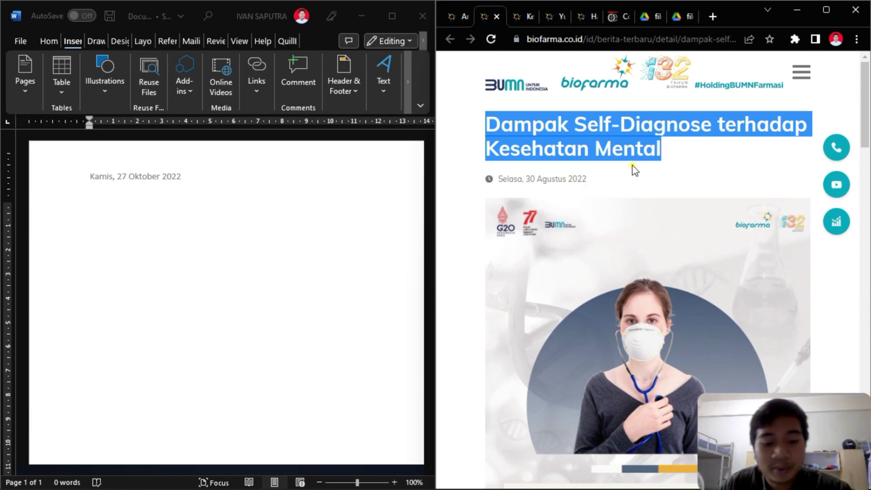
click(181, 217)
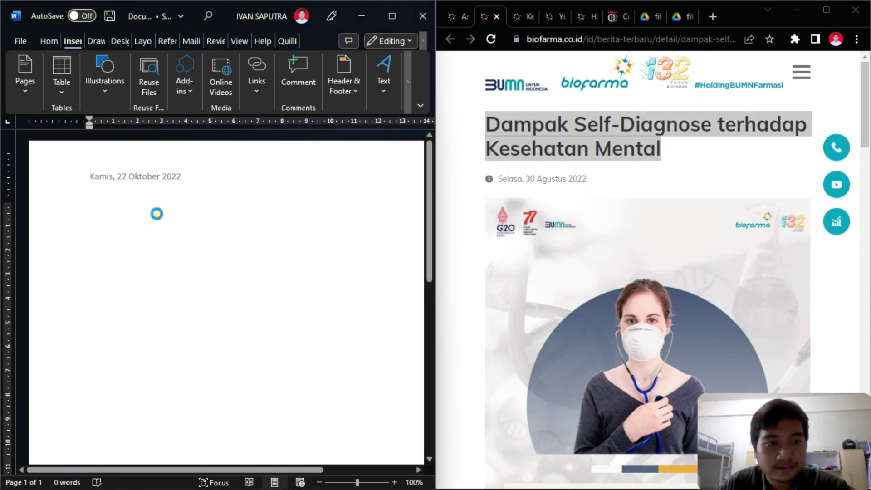
key(ctrl+v)
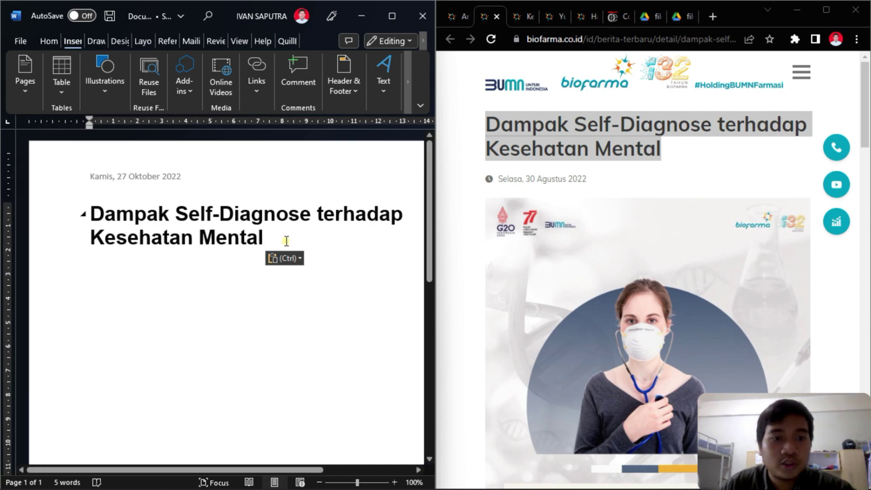
key(ctrl+a)
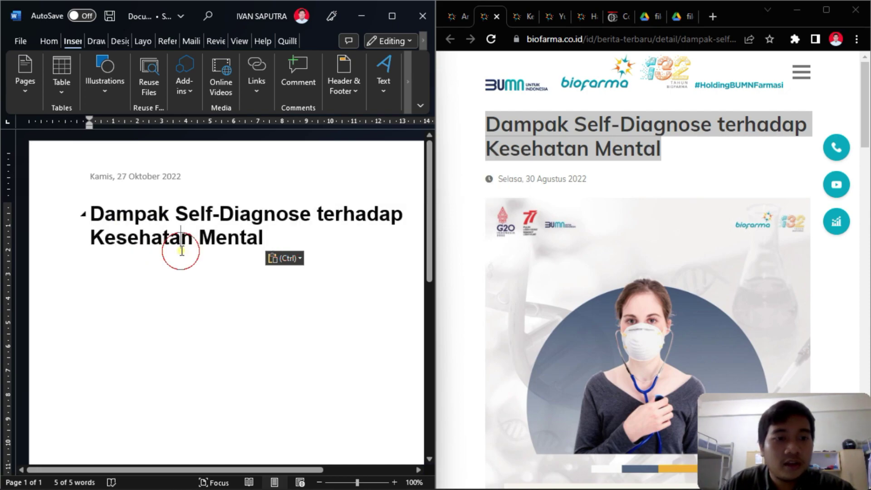
click(181, 250)
drag(275, 236, 117, 196)
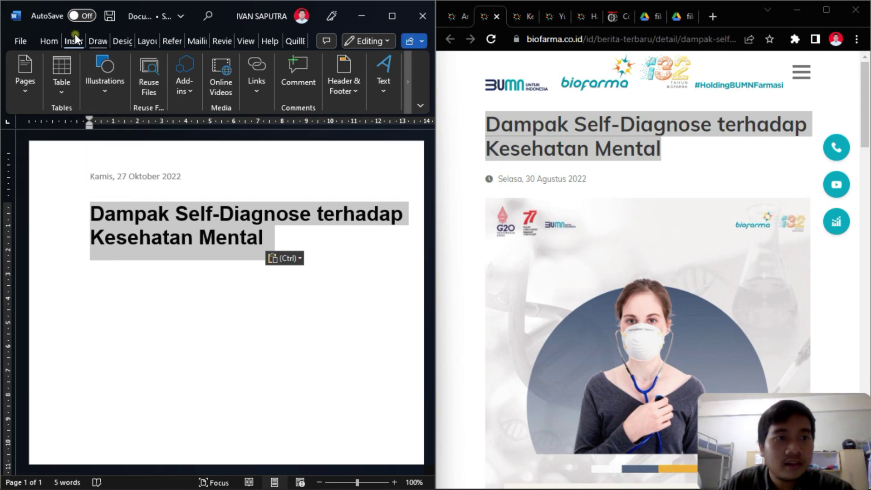
click(49, 41)
- Maximize Word and apply the Heading 1 style to the pasted title
click(392, 16)
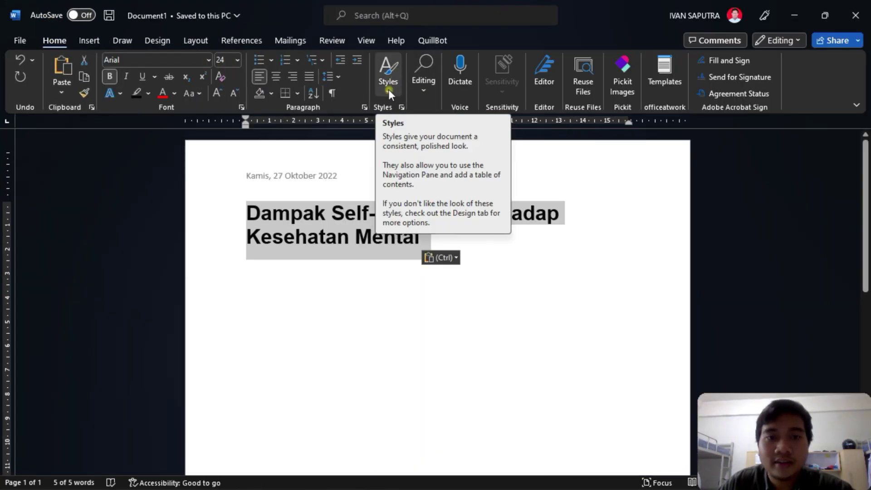
click(389, 89)
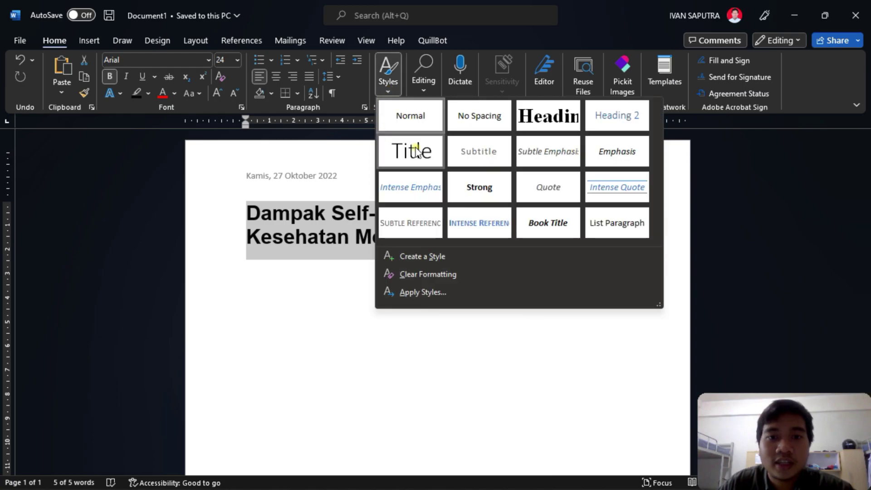
click(565, 126)
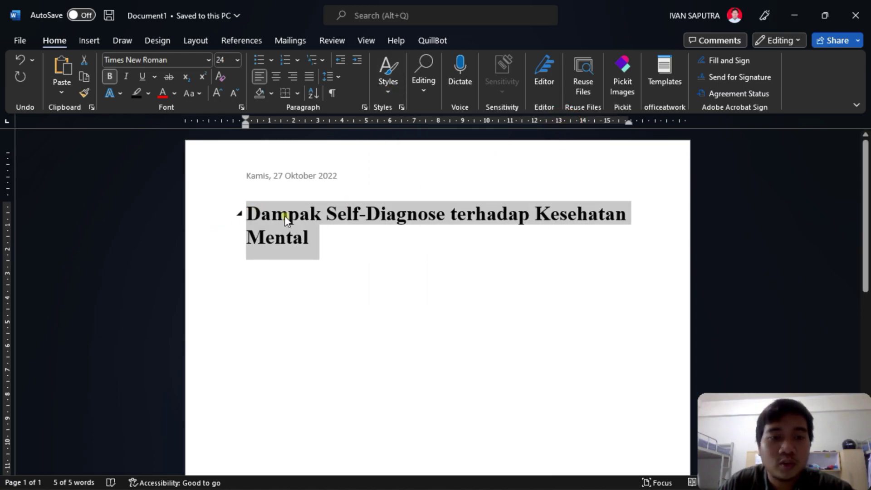
click(348, 233)
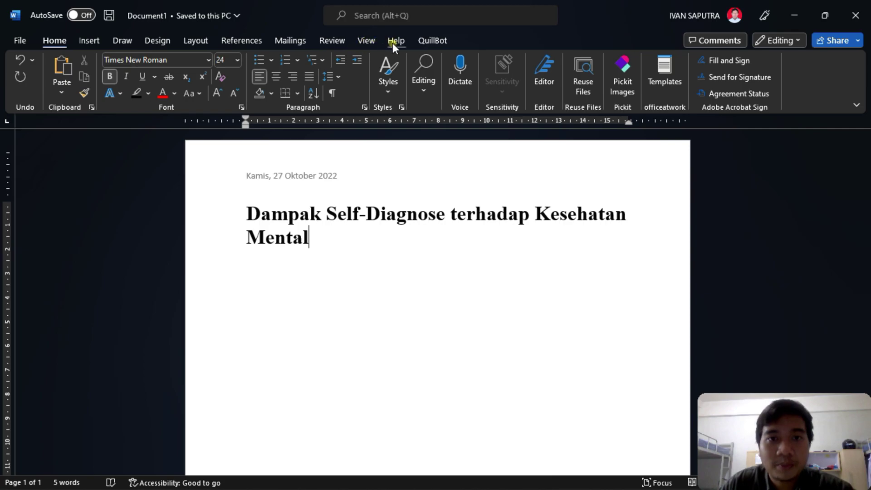
click(344, 40)
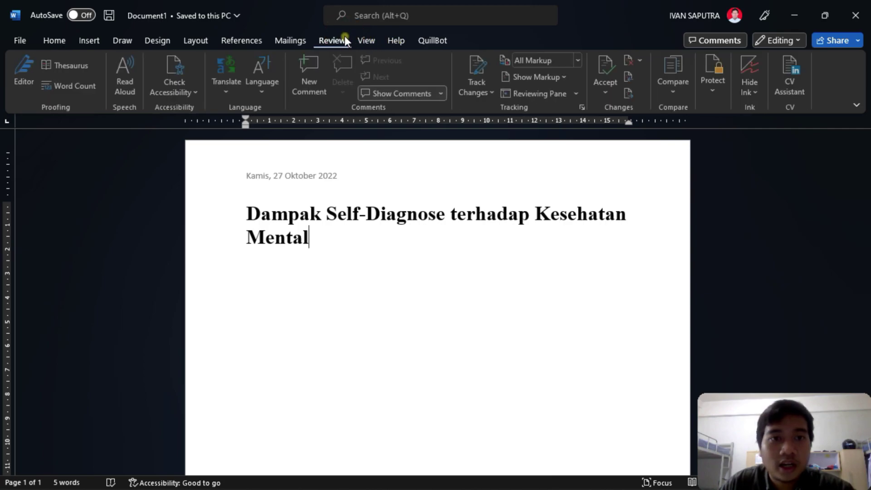
click(370, 45)
click(254, 46)
click(339, 245)
key(ctrl+f)
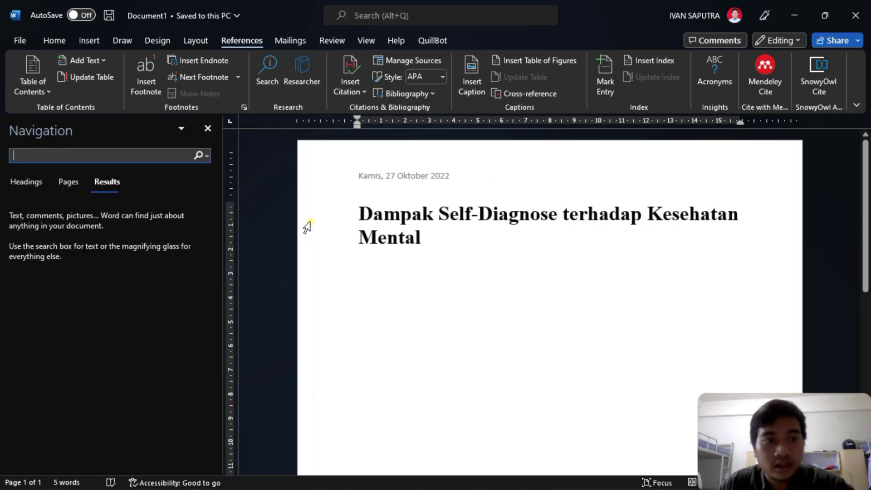
click(26, 183)
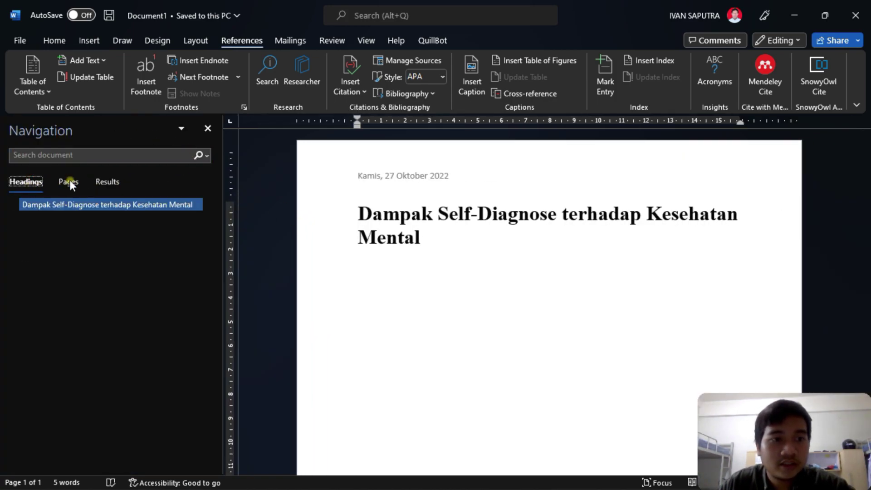
click(111, 176)
click(76, 180)
click(37, 180)
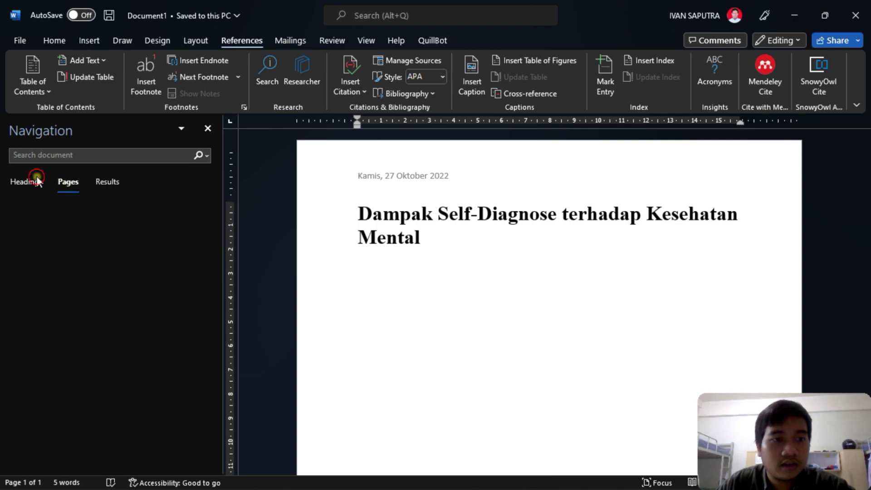
click(70, 241)
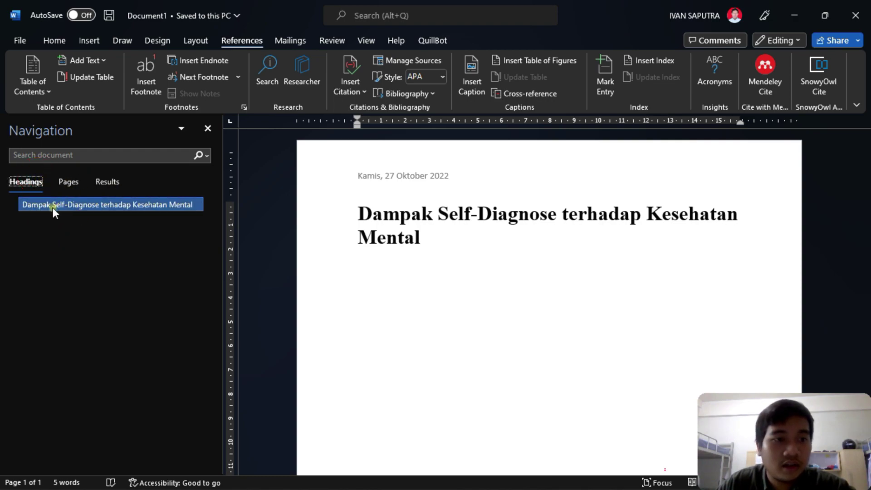
click(199, 156)
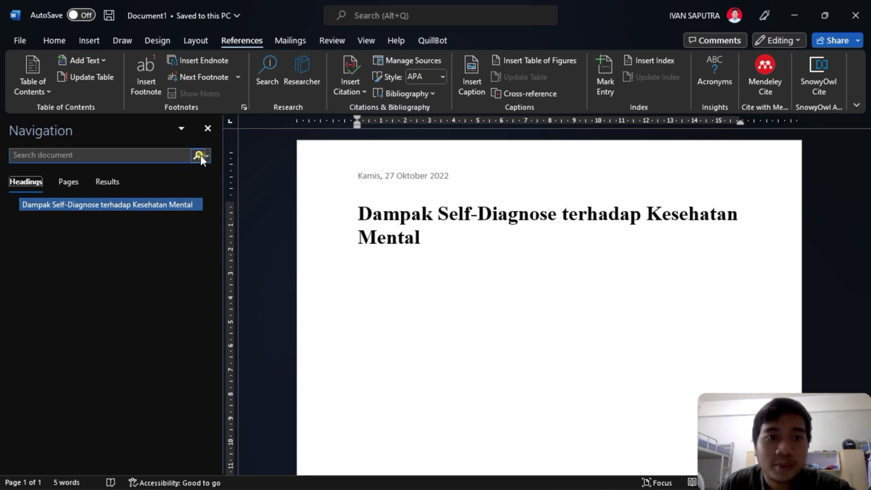
click(208, 128)
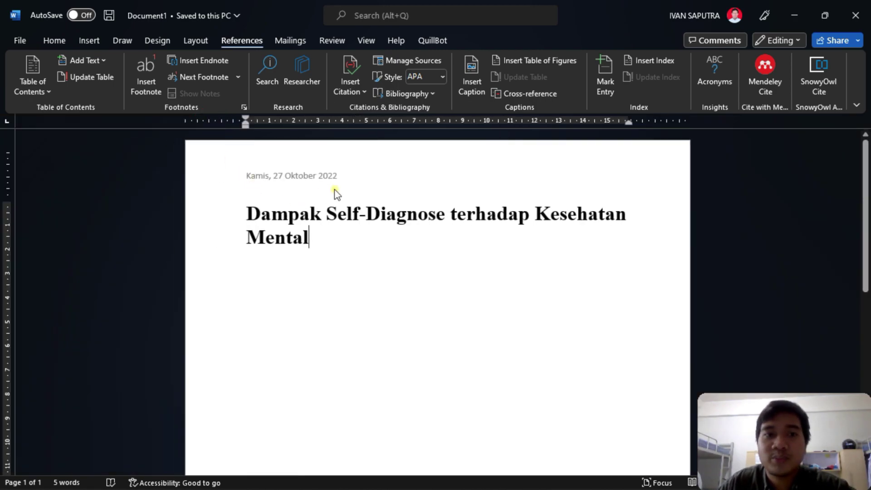
click(69, 40)
key(ctrl+f)
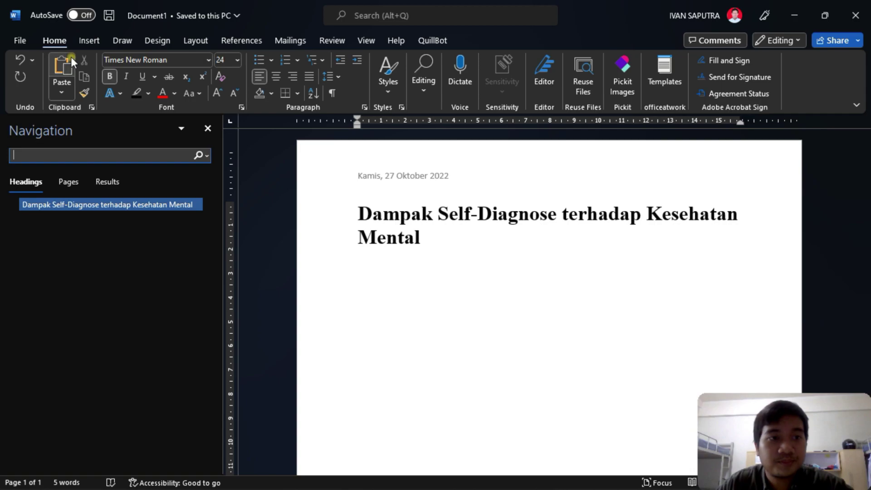
click(203, 132)
click(376, 244)
- Start a new 12 pt Normal-style paragraph below the title, with Word snapped beside Chrome
key(Return)
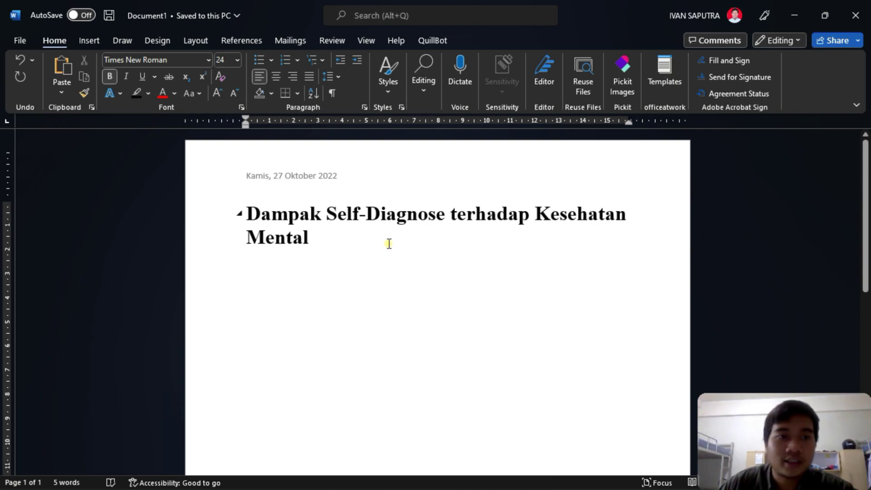
click(236, 60)
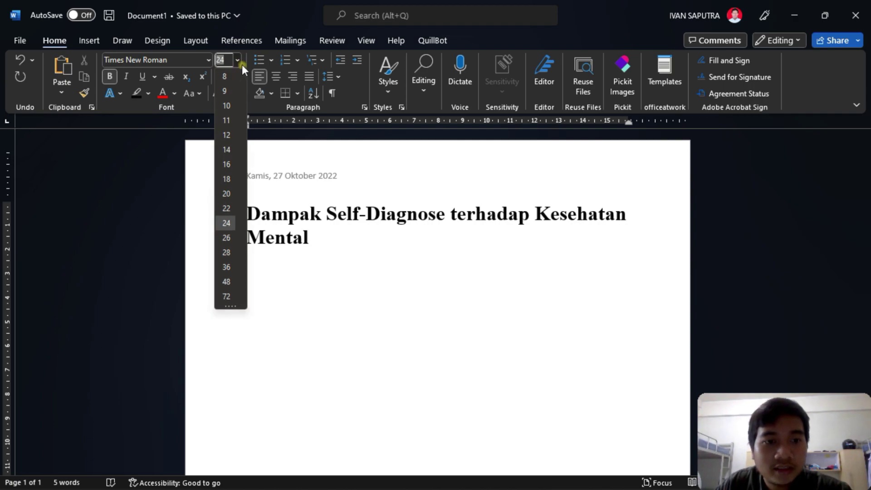
click(226, 135)
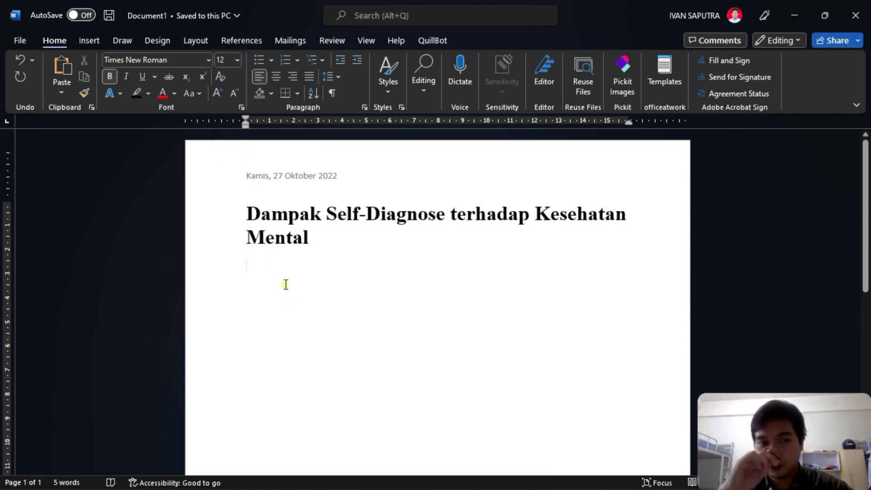
click(399, 80)
click(407, 114)
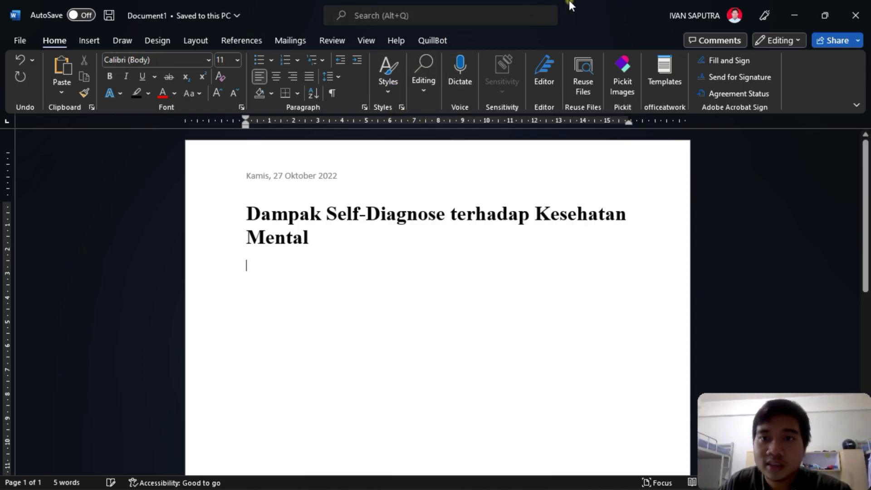
key(super+Left)
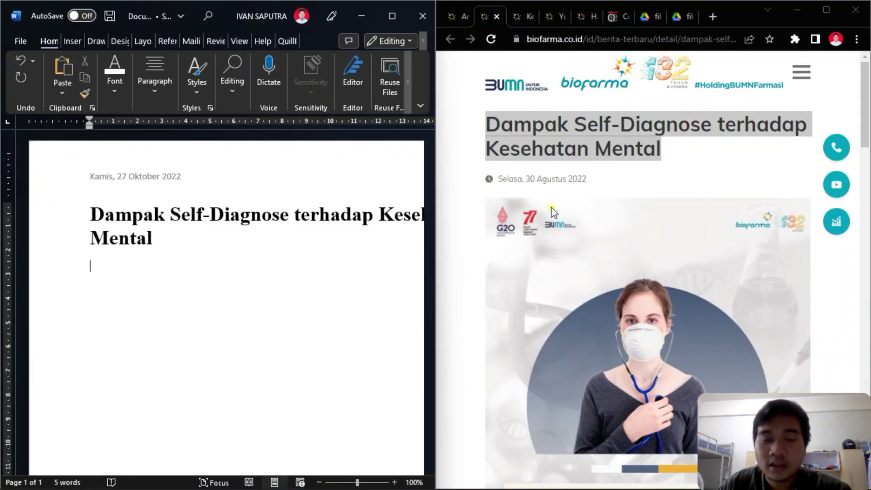
- Copy the three self-diagnosis paragraphs from Chrome and paste them below the title as text only
click(568, 142)
scroll(568, 142, down, 8)
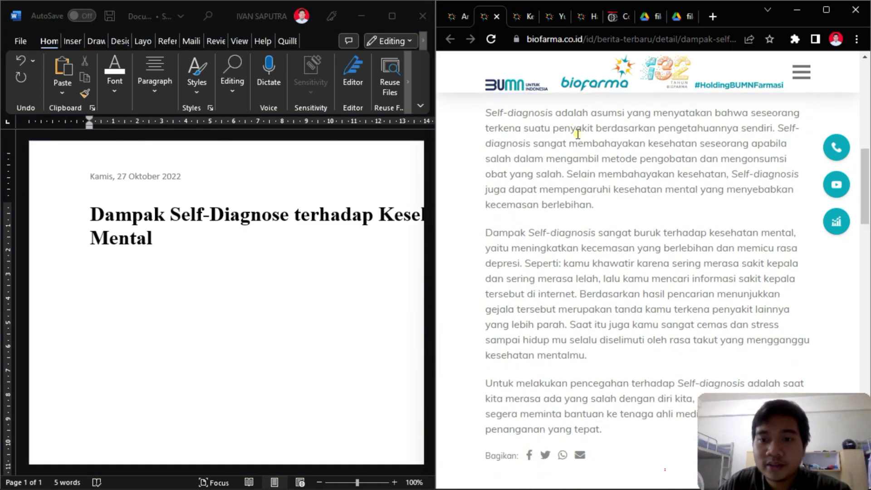
click(515, 190)
drag(485, 176, 616, 157)
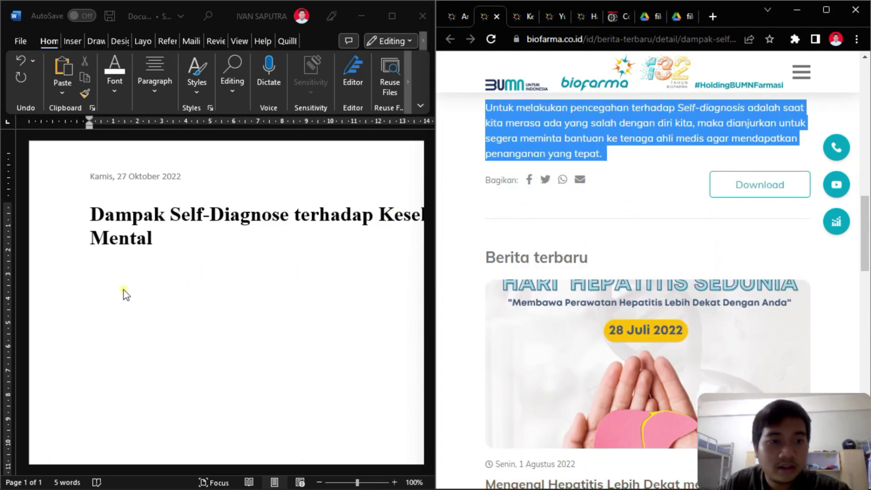
right_click(512, 126)
click(529, 140)
click(92, 268)
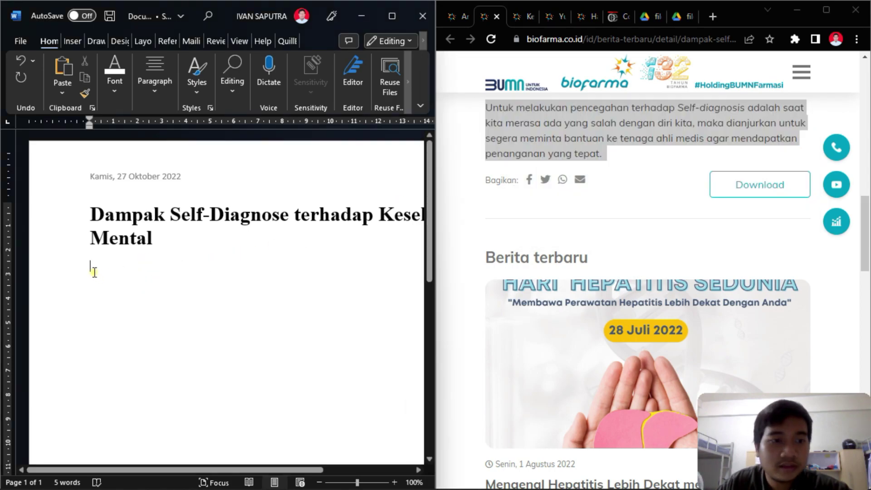
right_click(94, 271)
click(164, 298)
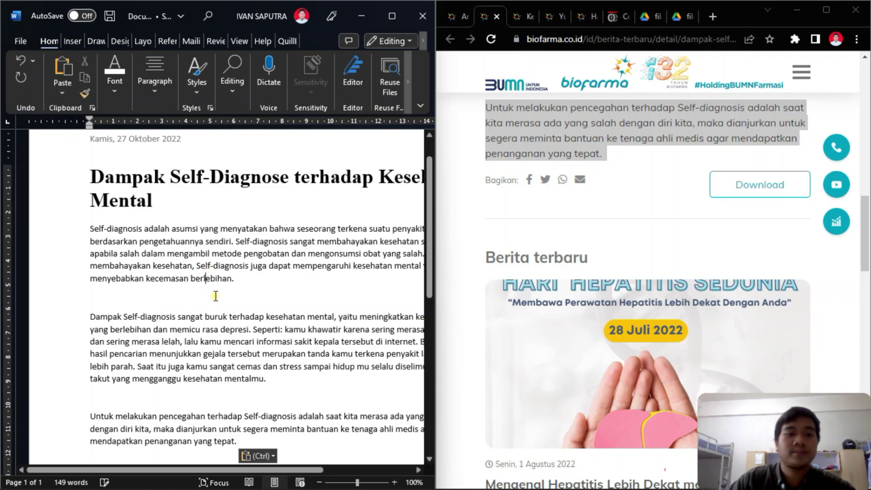
click(236, 298)
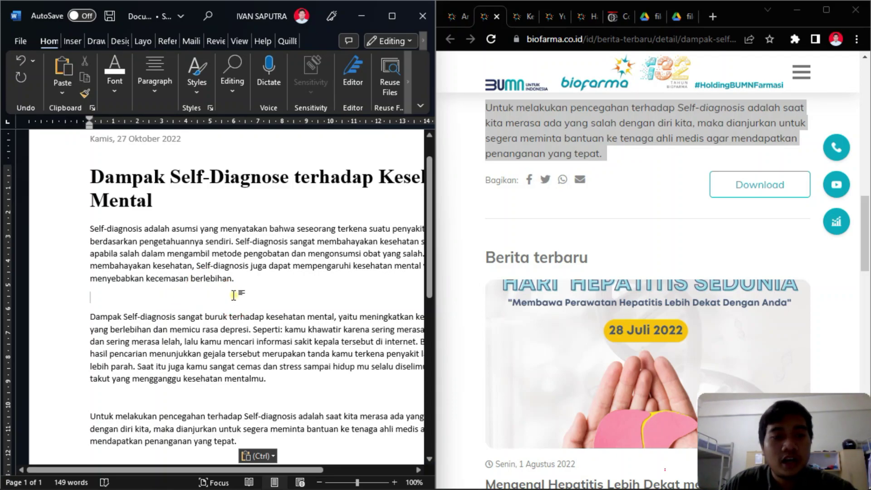
key(ctrl+z)
right_click(92, 235)
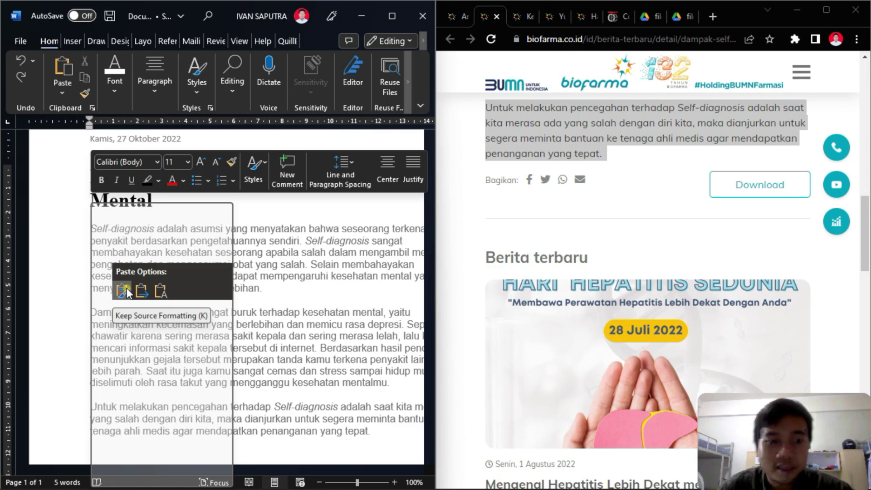
click(158, 291)
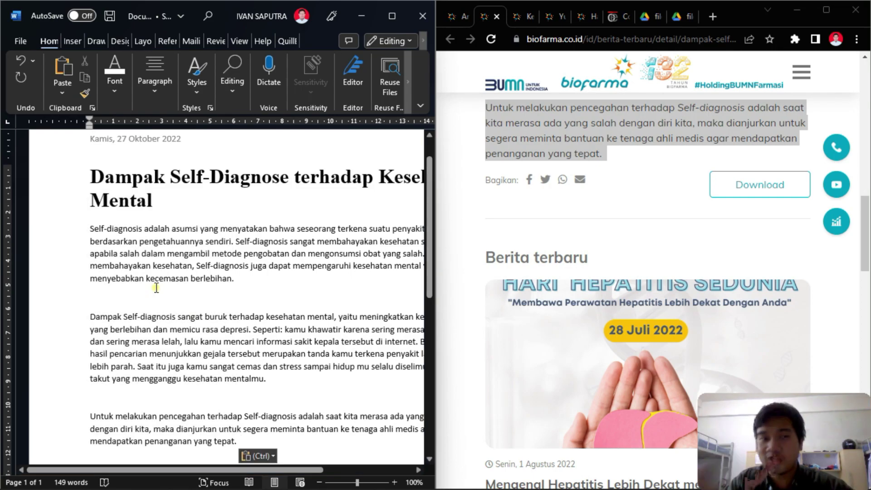
- Select the three pasted body paragraphs and maximize the Word window
scroll(612, 184, up, 5)
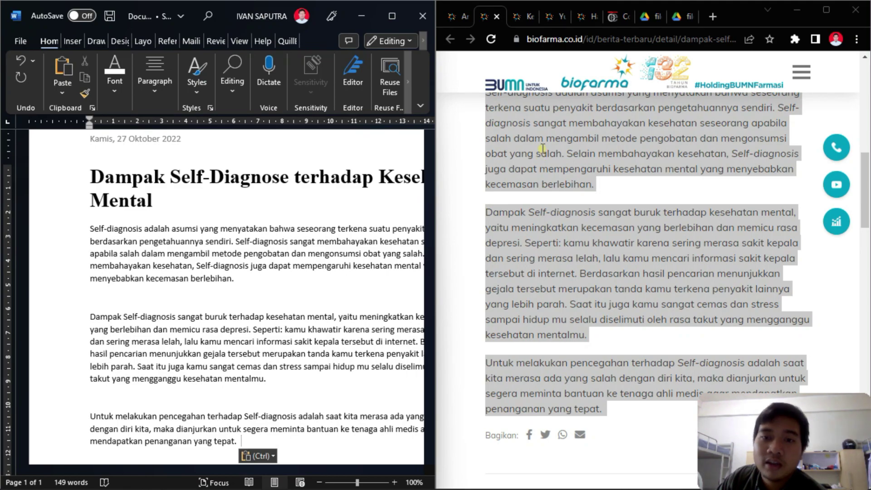
drag(246, 279, 196, 266)
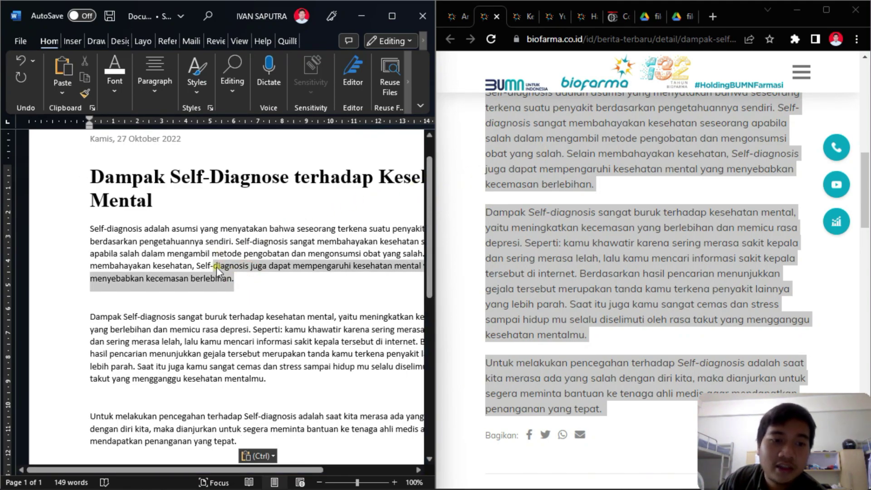
click(164, 265)
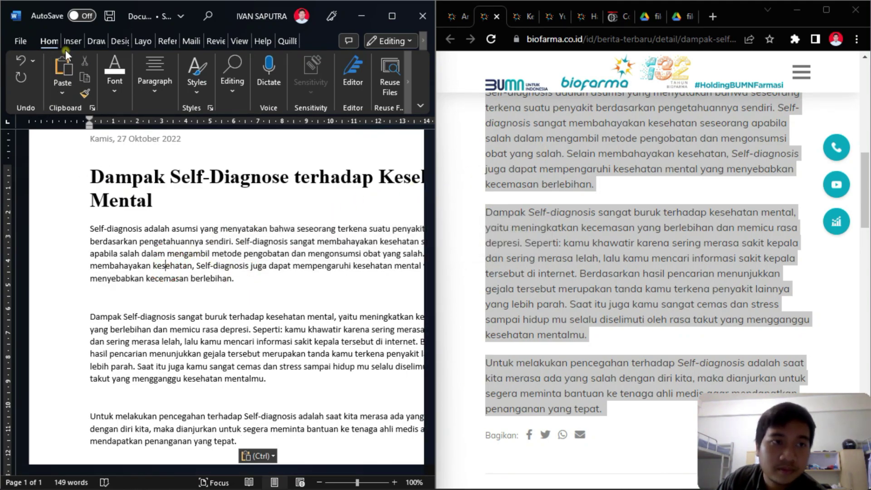
drag(85, 228, 233, 241)
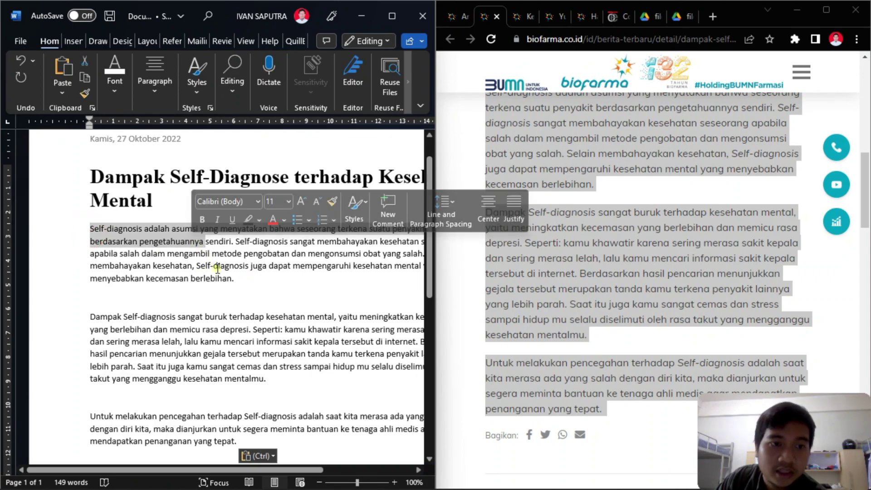
click(234, 266)
drag(87, 227, 278, 286)
click(278, 285)
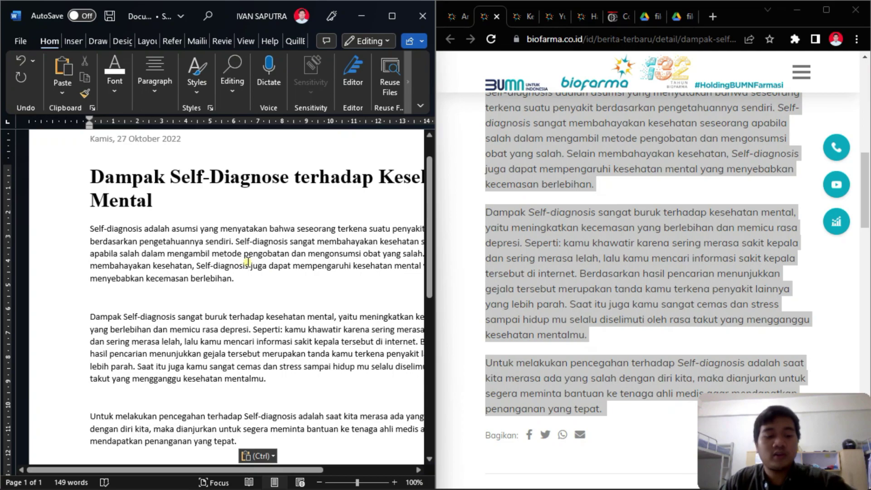
drag(88, 227, 331, 449)
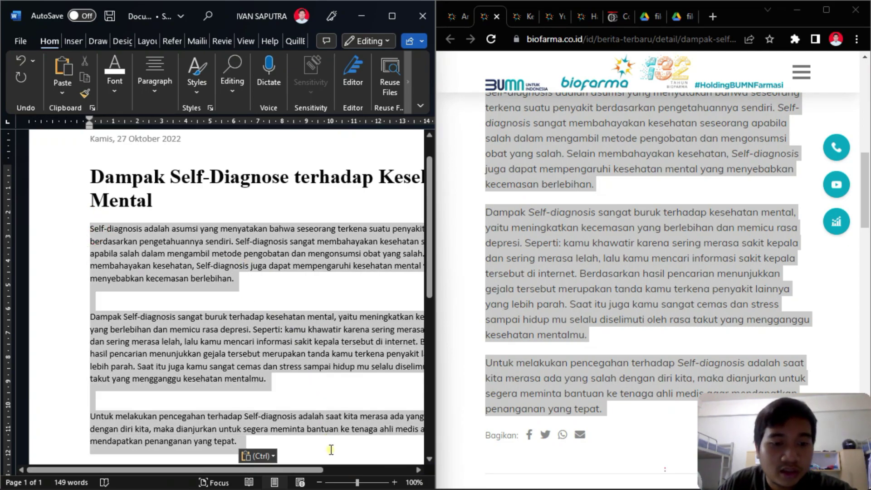
scroll(336, 272, down, 3)
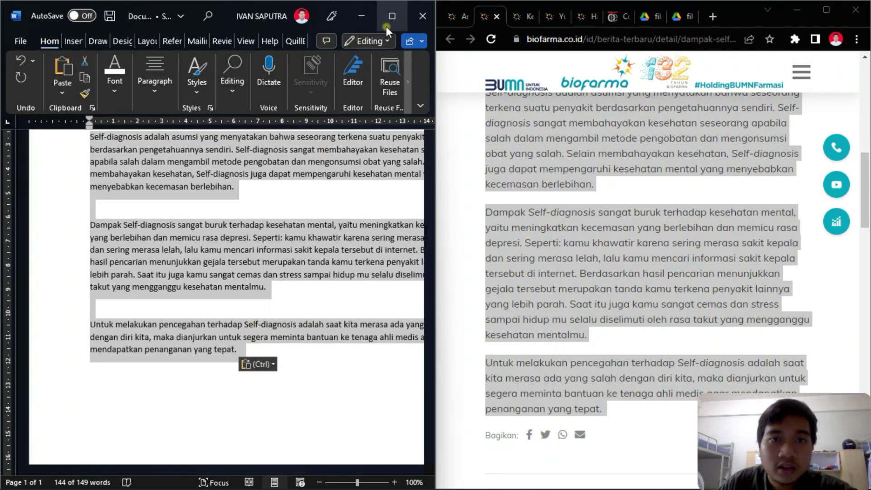
click(386, 27)
- Set the body paragraphs to Times New Roman, 12 pt
scroll(330, 268, up, 3)
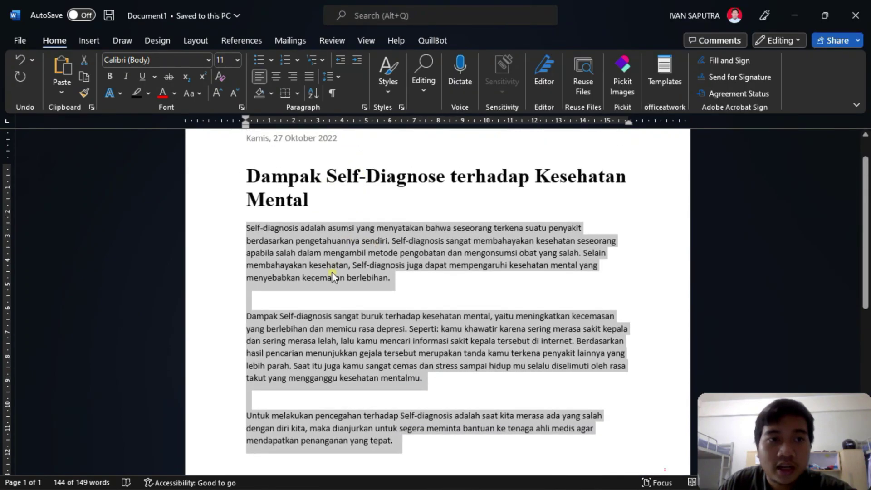
click(205, 59)
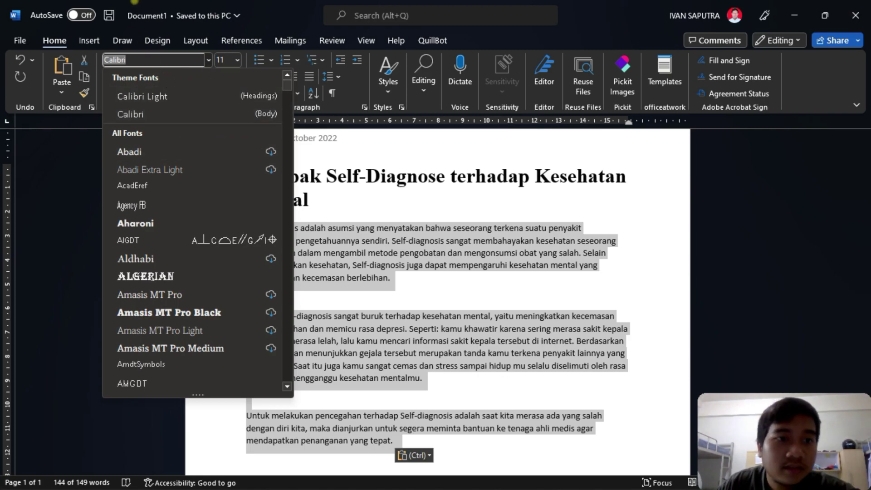
text(Times New Roman)
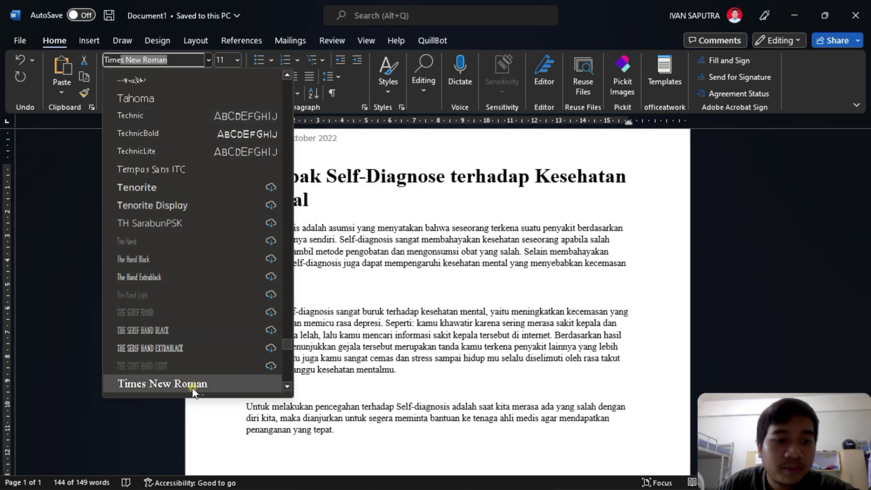
click(192, 385)
click(236, 61)
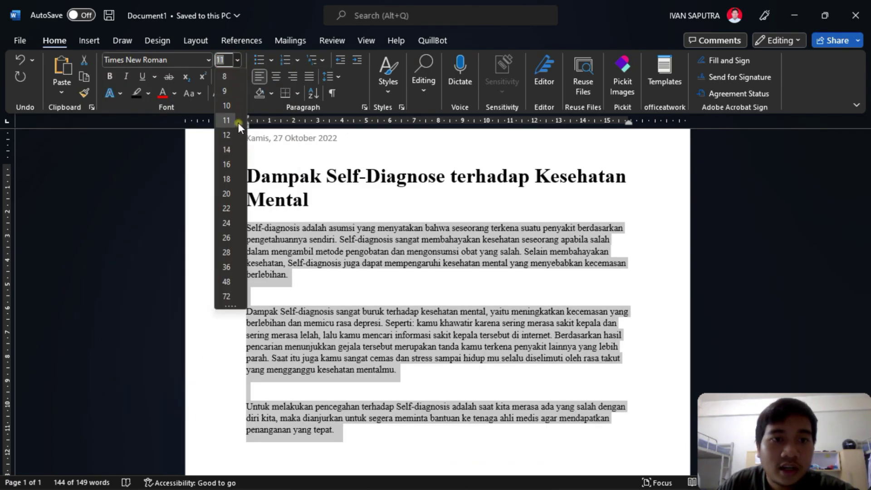
click(227, 134)
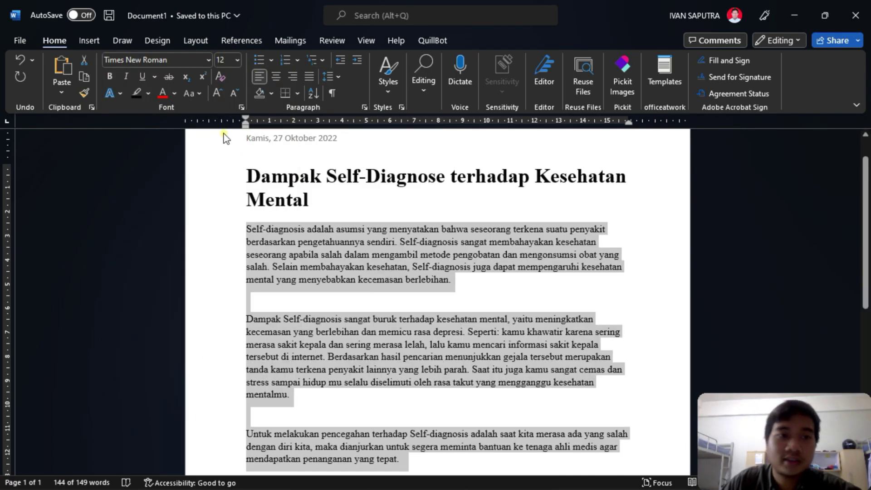
- Delete the empty lines between the body paragraphs
click(341, 229)
scroll(340, 230, down, 2)
click(393, 213)
key(BackSpace)
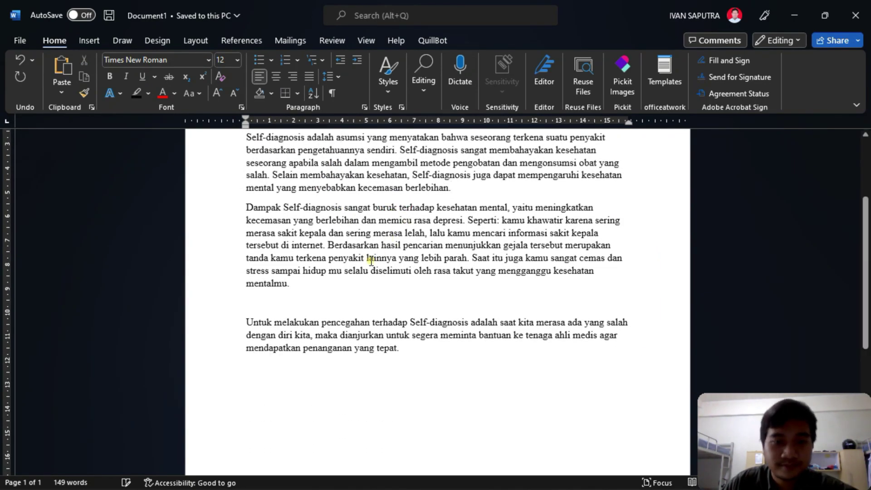
click(344, 303)
key(BackSpace)
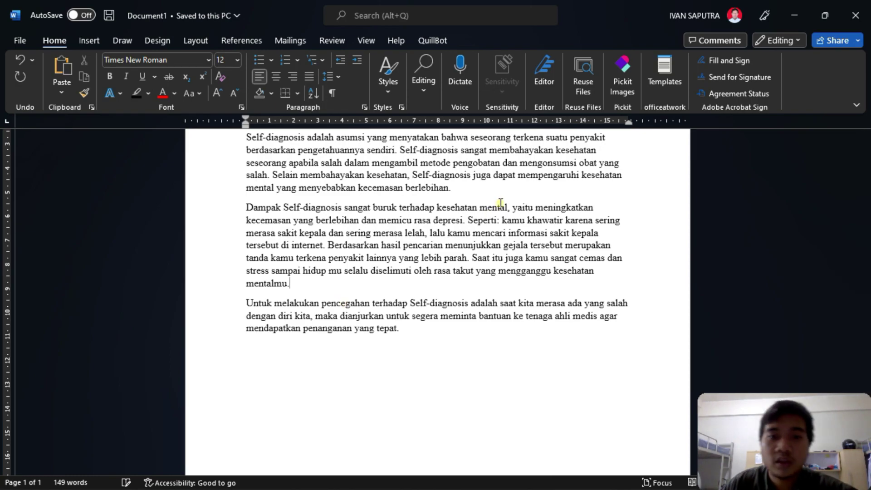
- Justify all three body paragraphs and restore the Word window
scroll(499, 203, up, 2)
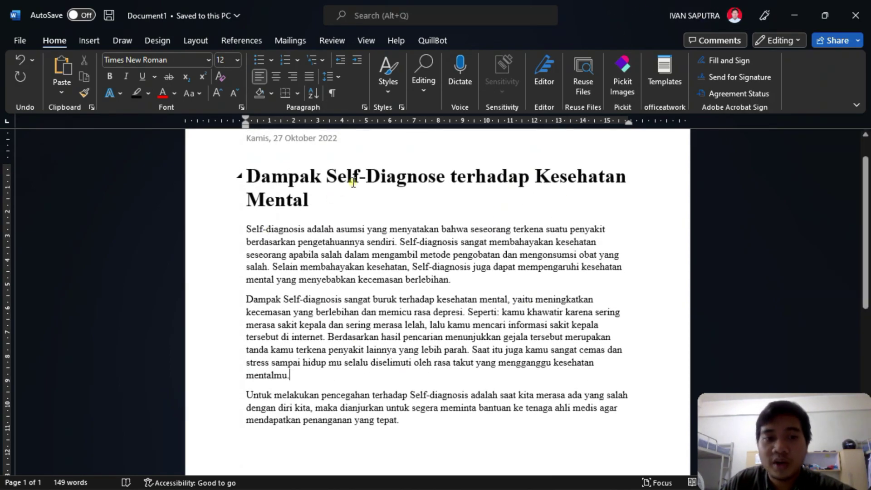
drag(246, 229, 406, 422)
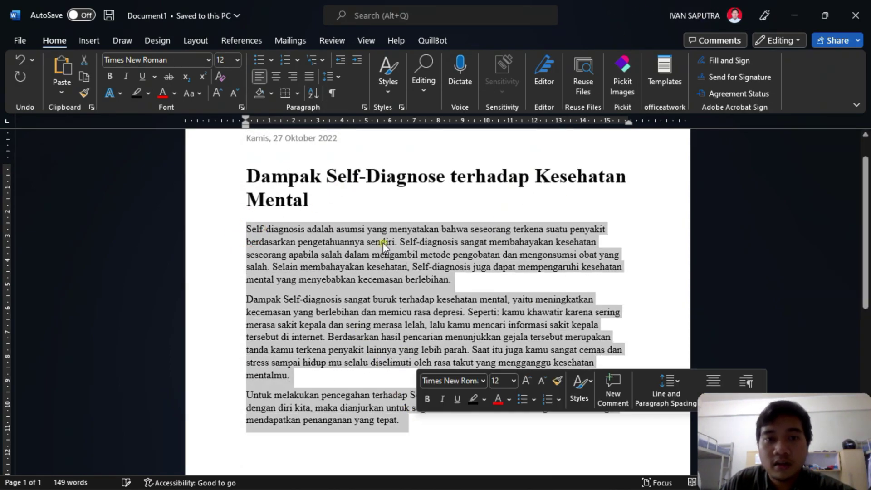
click(307, 80)
double_click(625, 1)
- Save the article's banner image to Downloads as self-diagnosis.jpeg, JPEG Image type
key(super+Left)
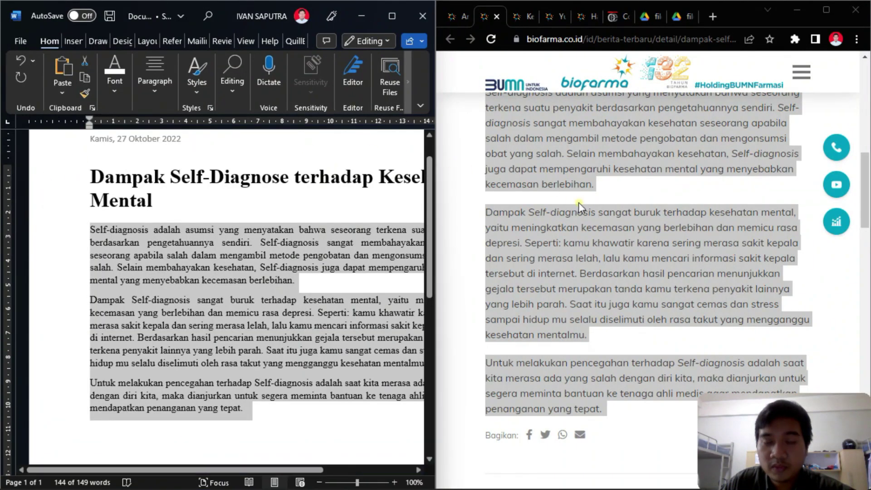
scroll(660, 204, up, 10)
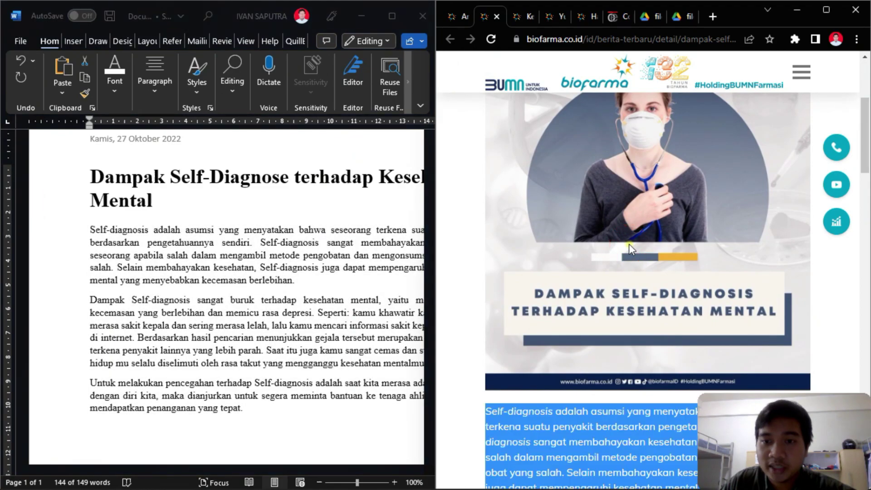
right_click(623, 228)
click(654, 269)
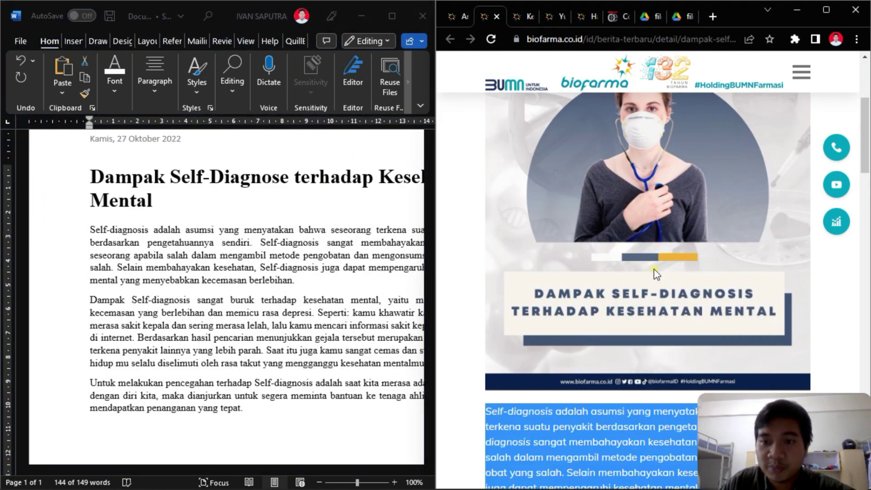
right_click(612, 205)
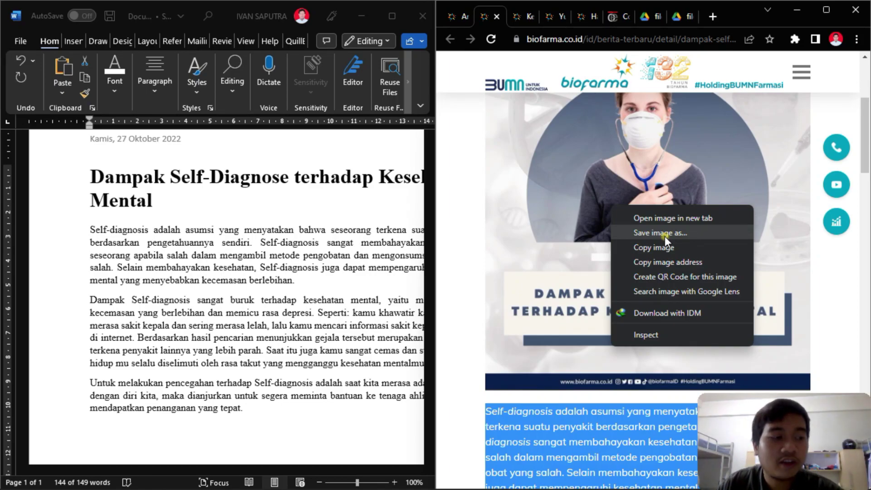
click(665, 233)
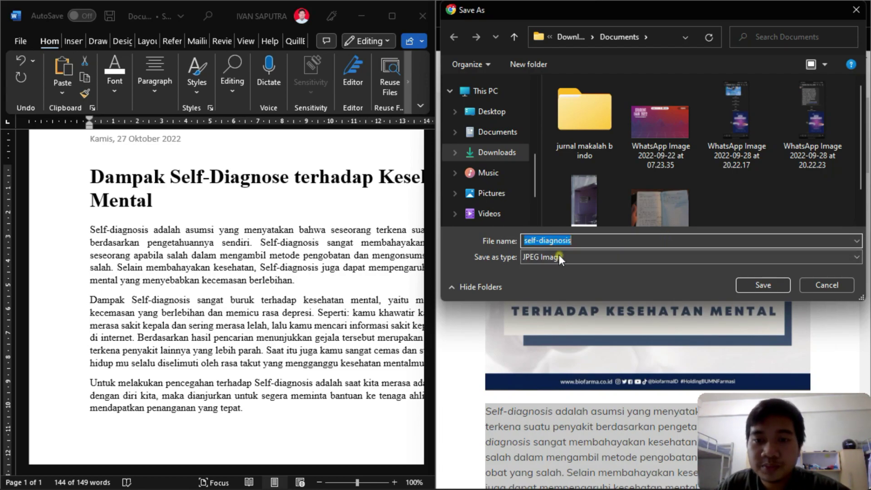
click(573, 242)
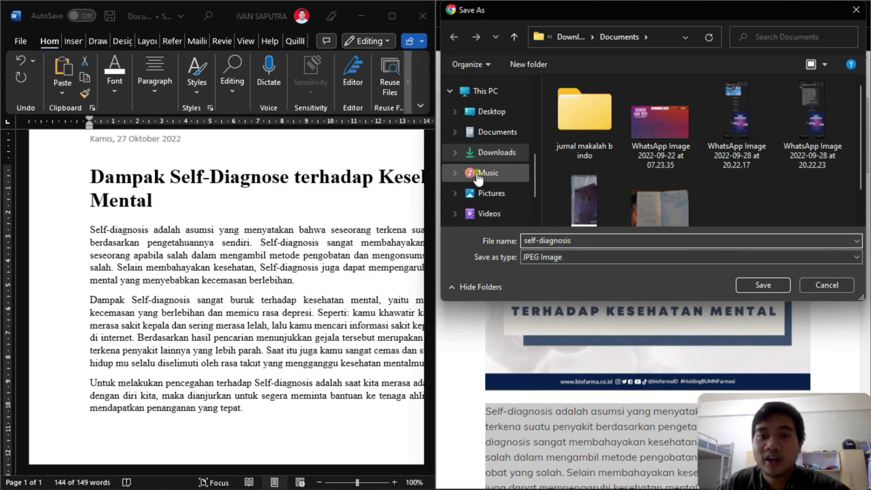
click(486, 155)
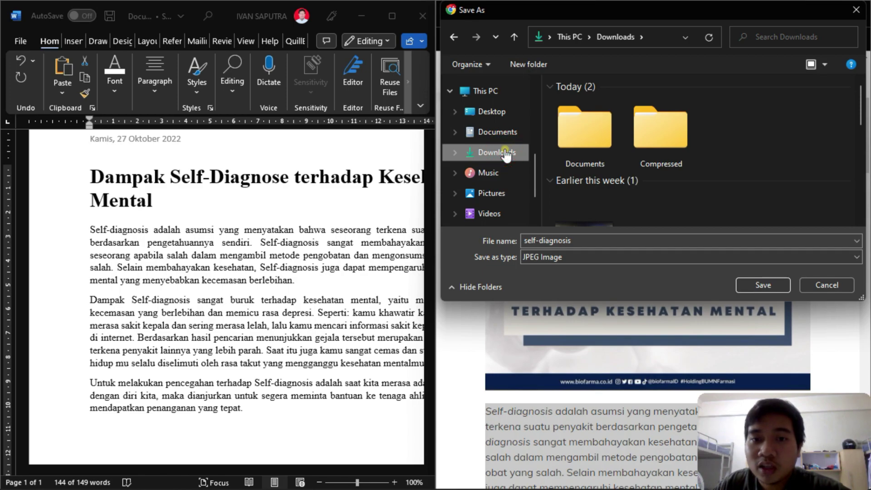
click(549, 259)
click(542, 269)
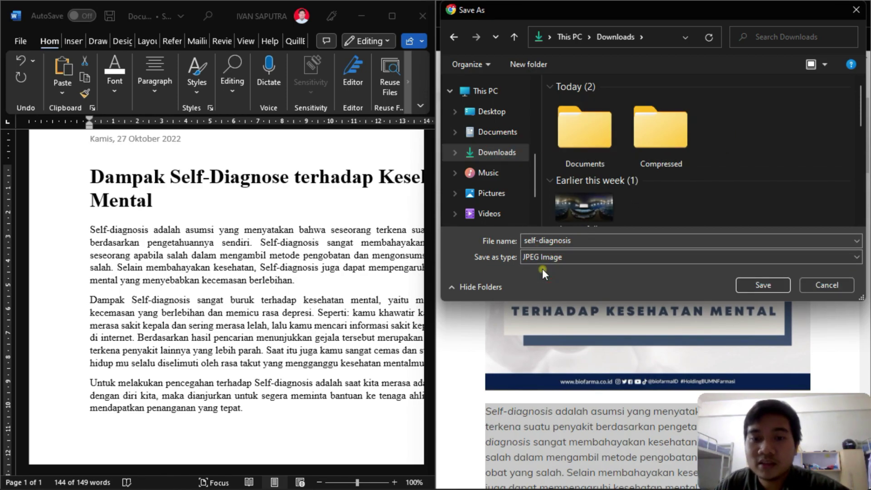
click(769, 284)
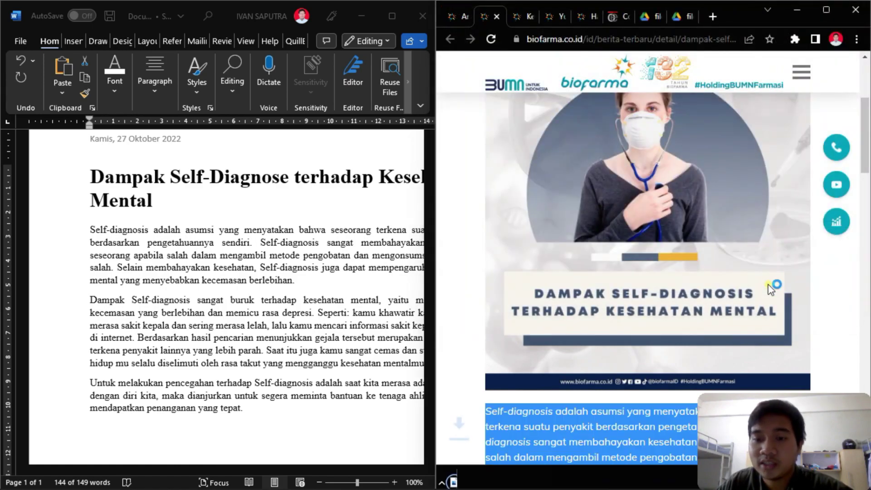
scroll(612, 408, down, 4)
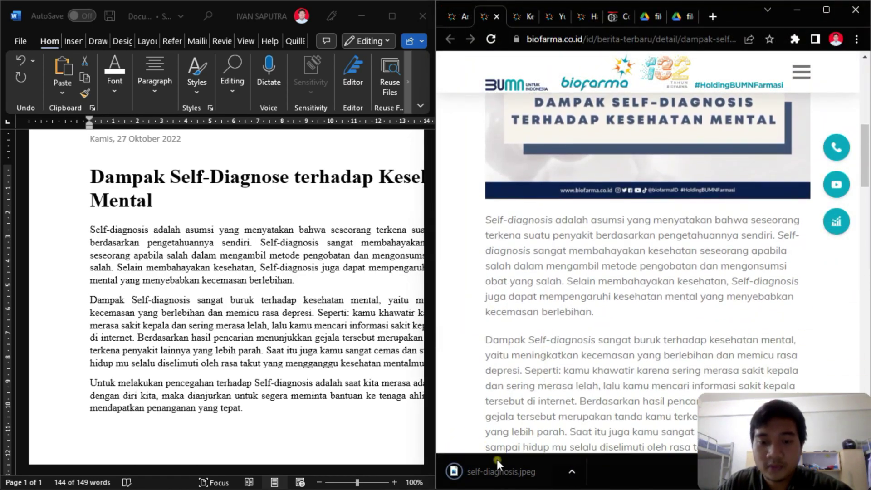
click(166, 325)
click(229, 325)
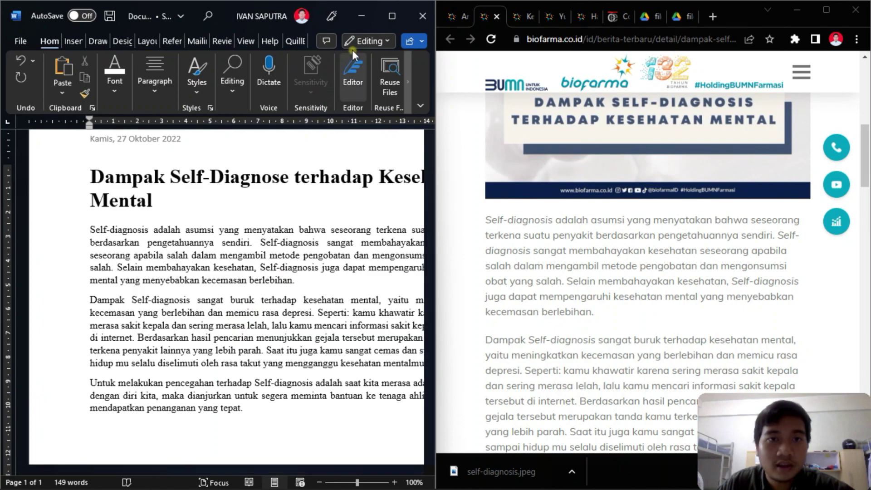
- Maximize Word and place the caret after the first body paragraph
click(388, 17)
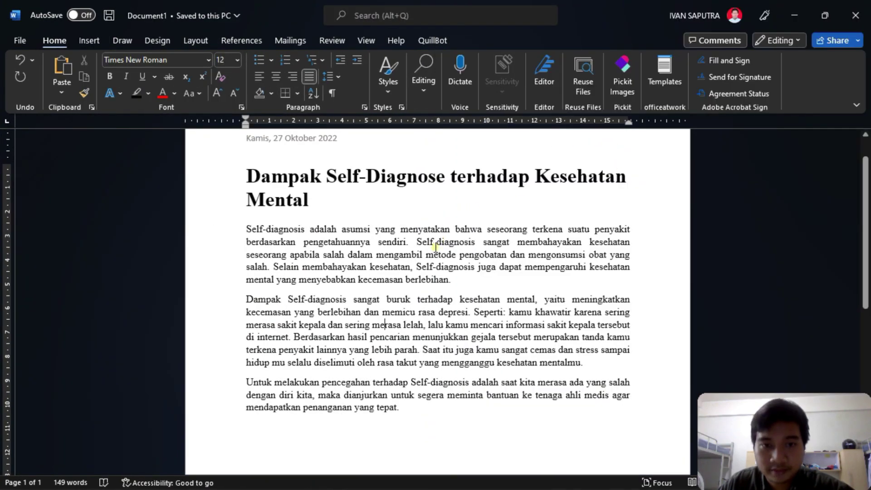
scroll(422, 238, down, 3)
scroll(422, 238, up, 3)
scroll(422, 238, down, 6)
scroll(419, 238, up, 3)
click(395, 245)
scroll(400, 233, up, 1)
scroll(399, 233, up, 1)
click(395, 296)
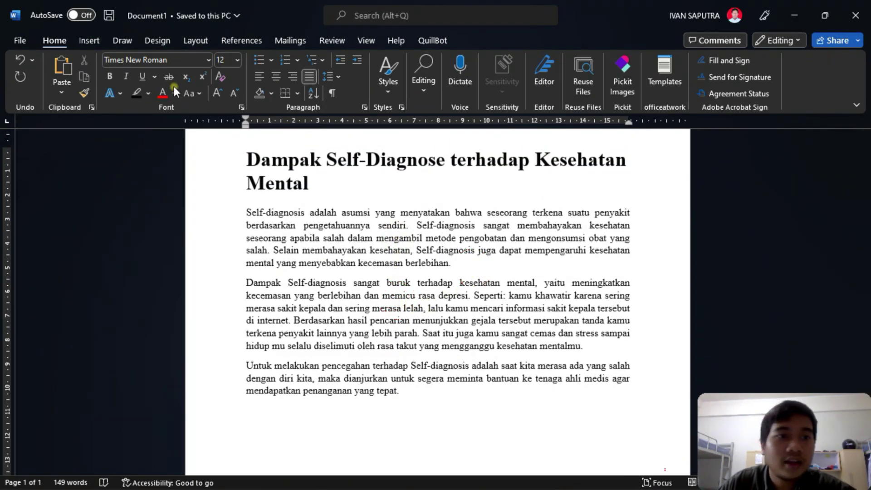
- Insert the self-diagnosis picture from the Downloads folder into the article
click(93, 41)
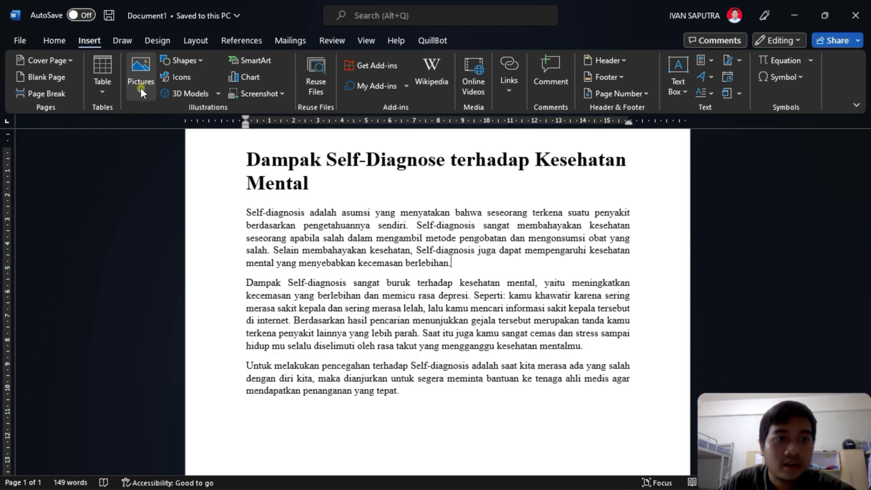
click(56, 41)
click(91, 42)
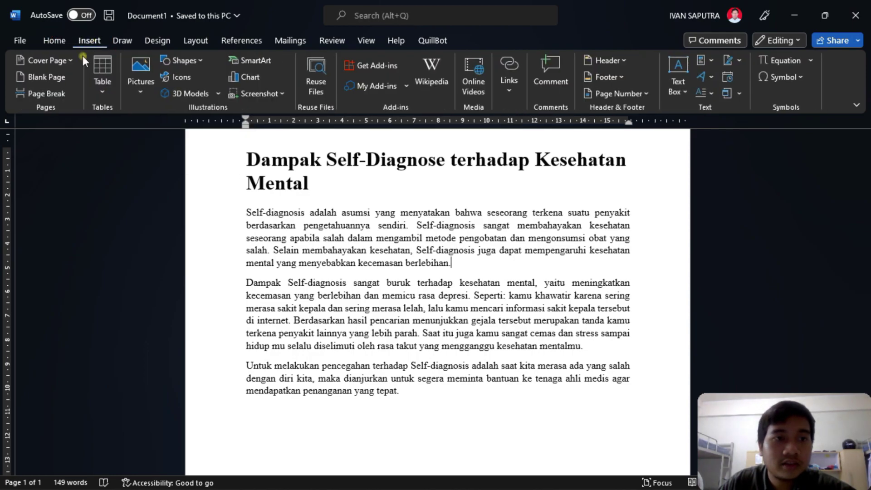
click(141, 88)
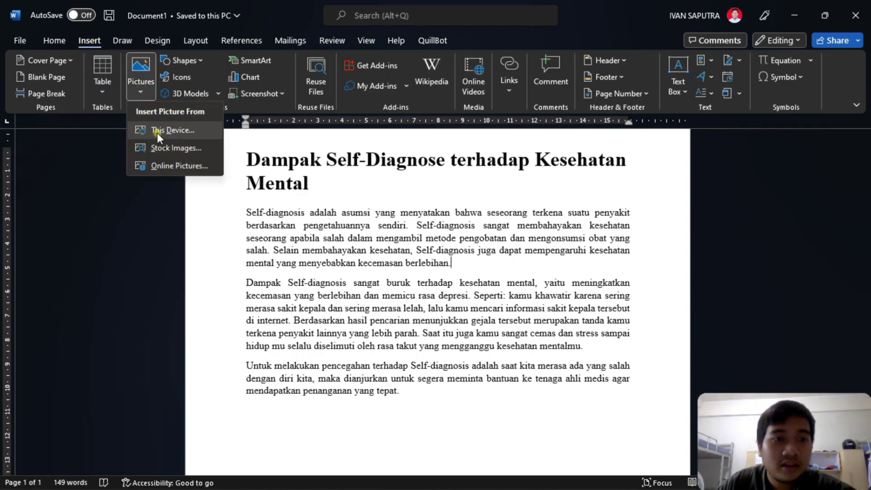
click(157, 132)
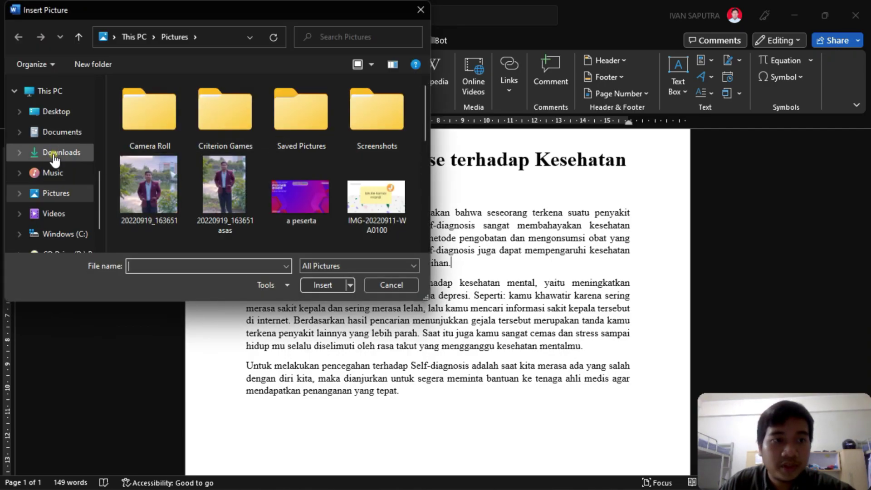
click(55, 154)
click(153, 130)
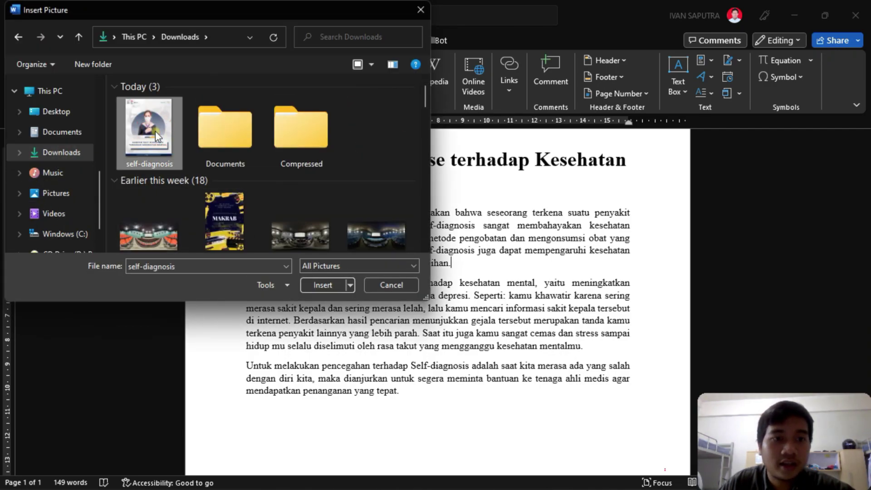
click(323, 286)
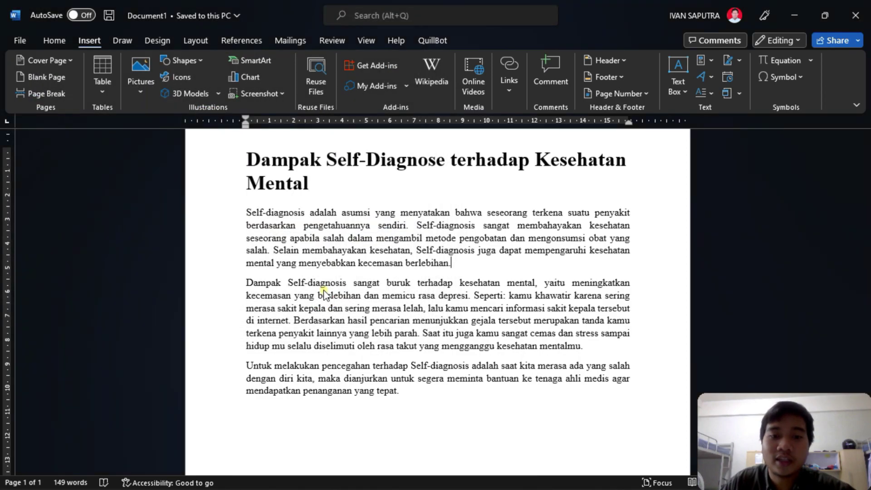
scroll(470, 246, down, 10)
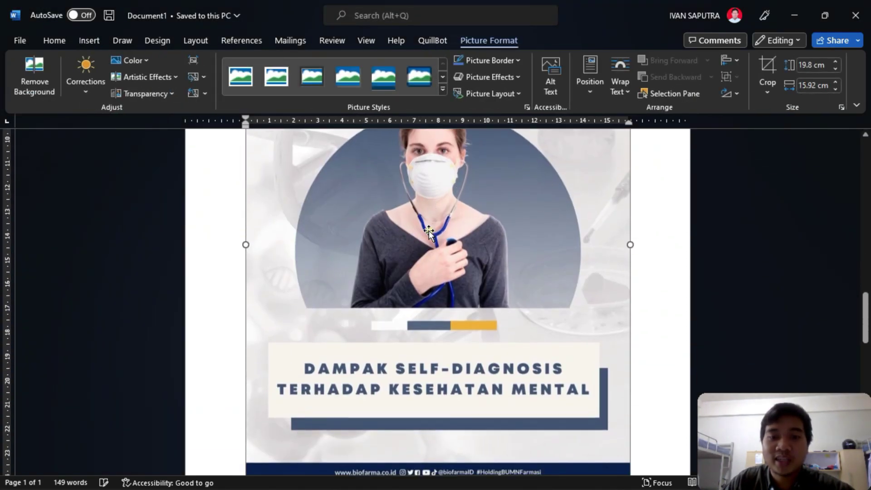
scroll(470, 245, up, 9)
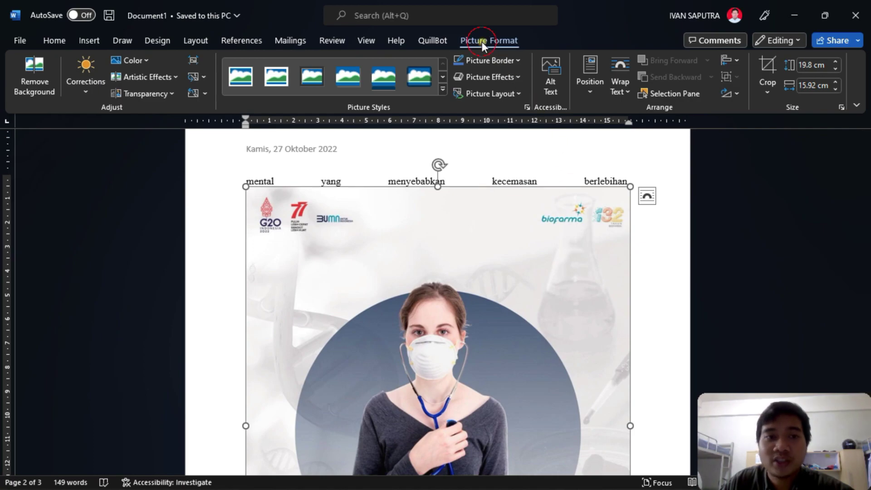
- Give the picture Square text wrapping, move it onto page 1, and shrink it to 9.27 × 7.45 cm
click(624, 92)
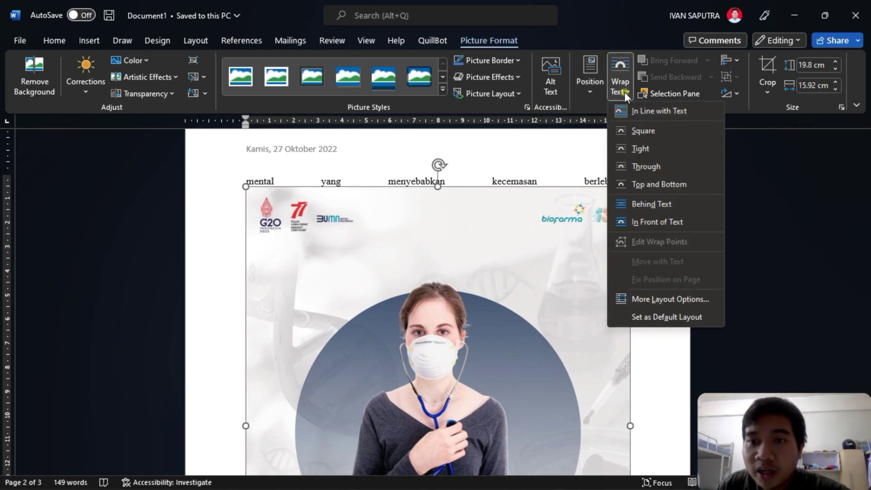
click(640, 130)
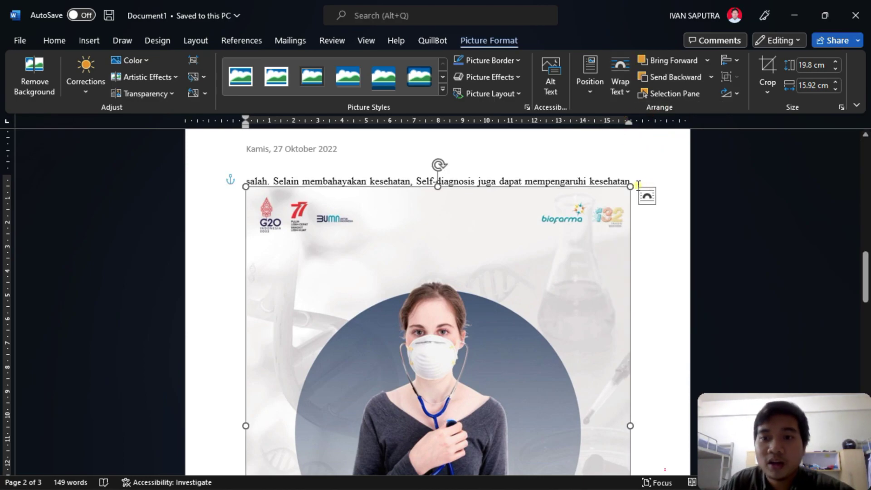
drag(628, 187, 360, 421)
drag(397, 155, 500, 260)
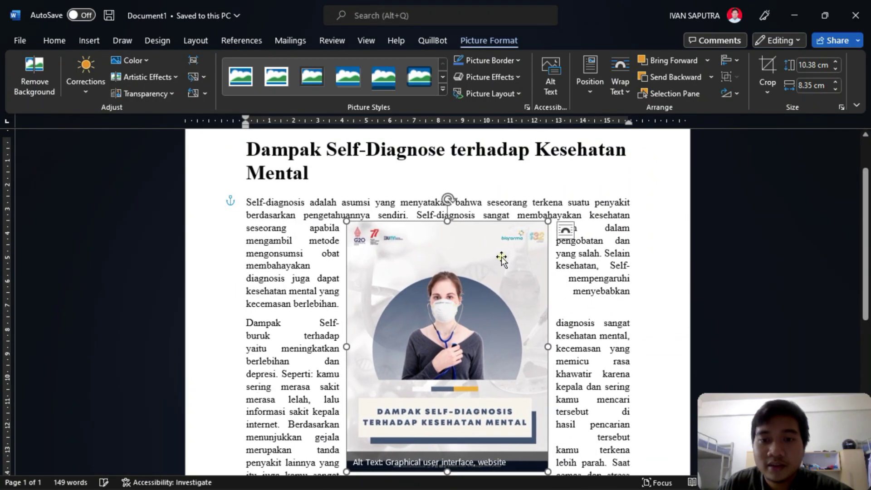
drag(547, 223, 521, 247)
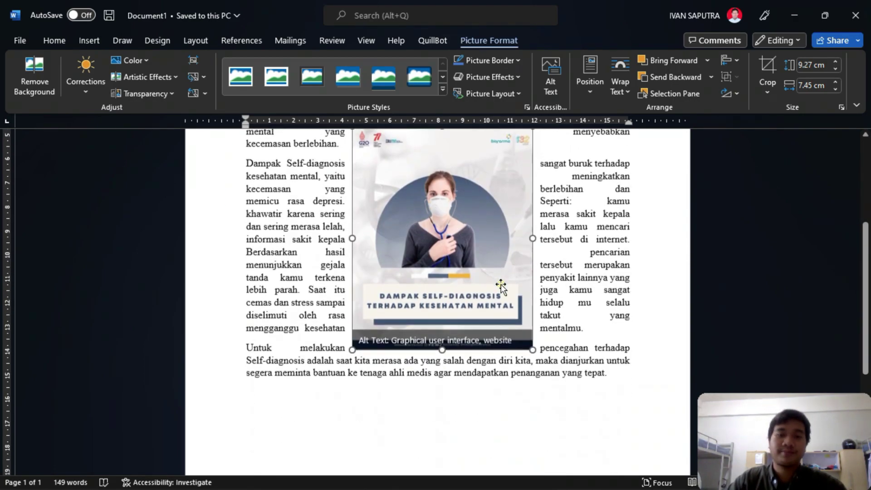
scroll(496, 285, down, 4)
- Add a new paragraph at the end of the article and minimize Word
click(618, 312)
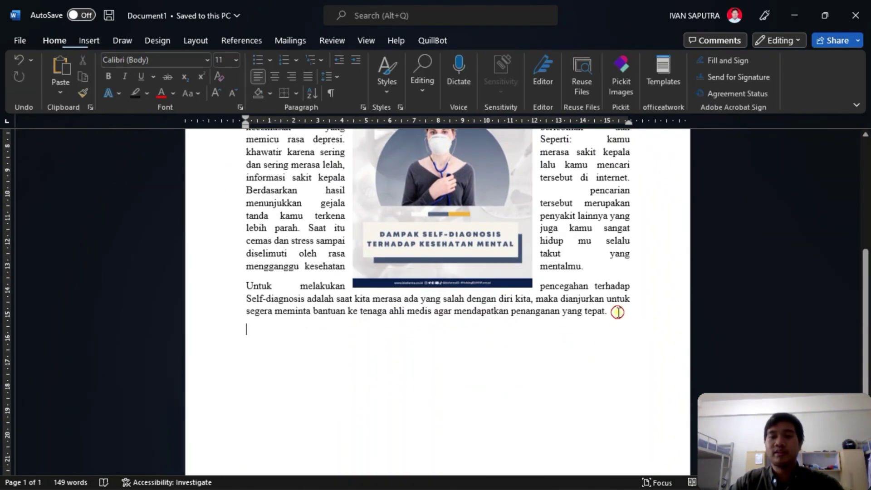
key(Return)
key(Return)
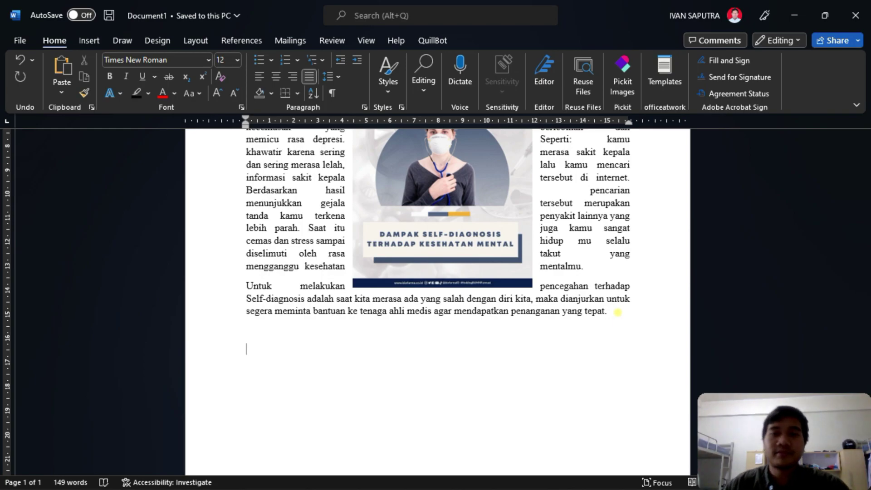
click(789, 15)
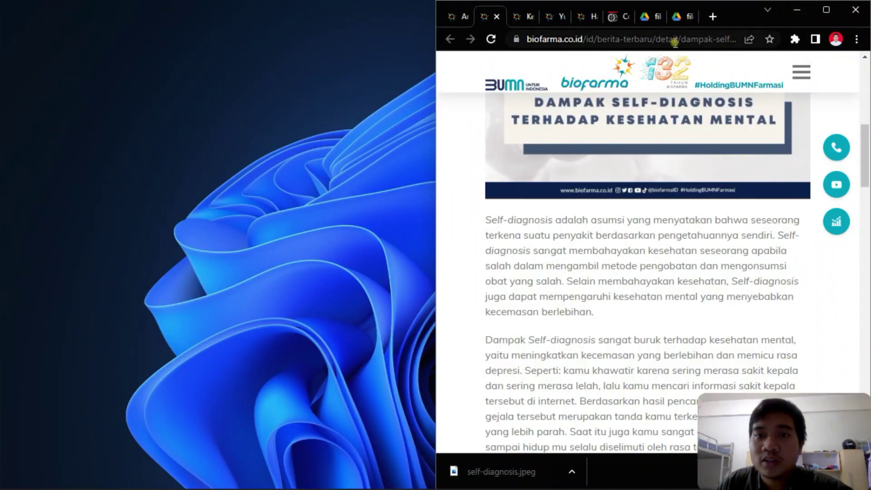
- Scroll through the example PDF in the Google Drive tab
click(644, 17)
scroll(699, 172, up, 10)
scroll(706, 190, up, 20)
scroll(694, 165, down, 20)
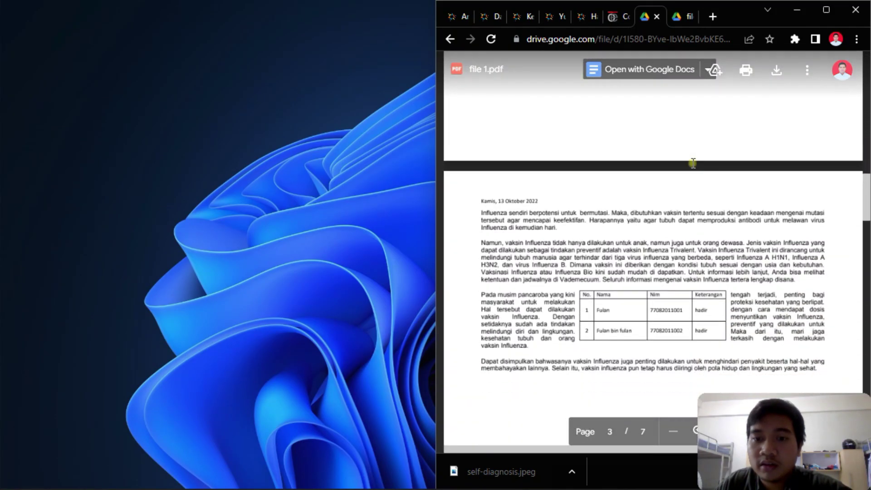
scroll(692, 163, up, 12)
scroll(692, 164, down, 12)
scroll(693, 163, down, 3)
scroll(632, 197, up, 20)
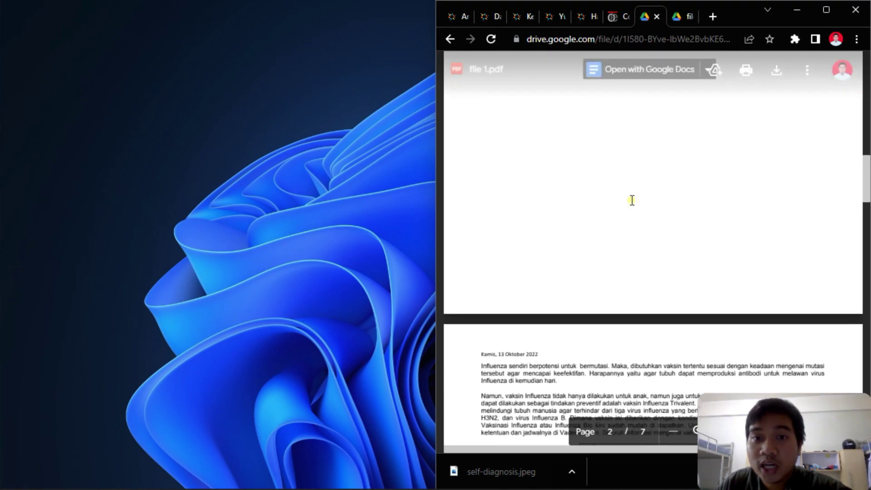
scroll(632, 199, up, 4)
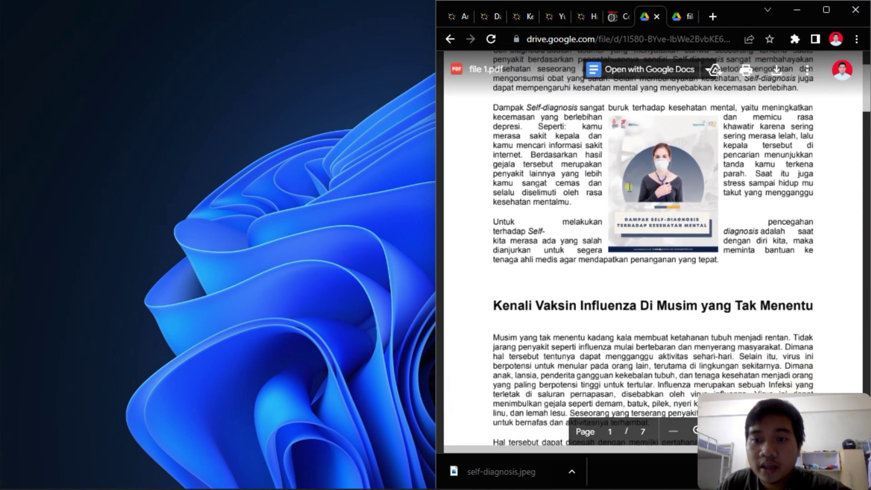
scroll(635, 195, down, 12)
scroll(635, 195, down, 8)
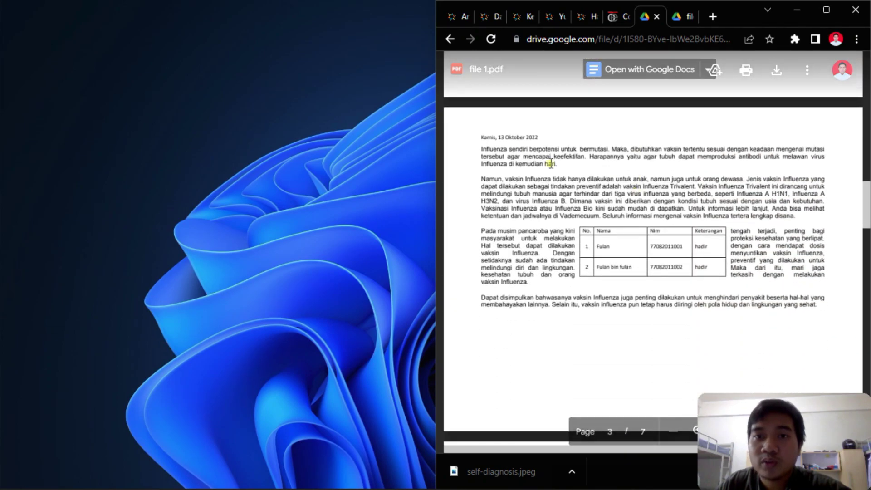
- Show the biofarma article 'Kenali Vaksin Flu Di Musim yang Tak Menentu' in Chrome
click(526, 18)
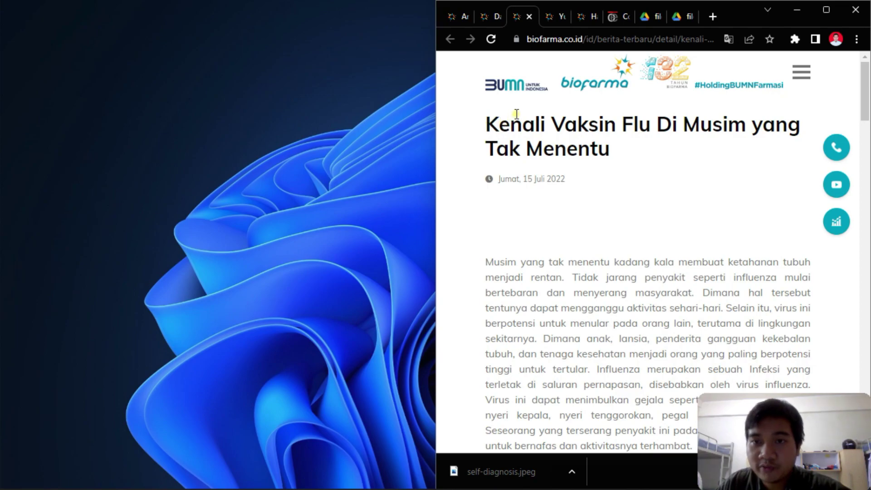
mouse_move(422, 488)
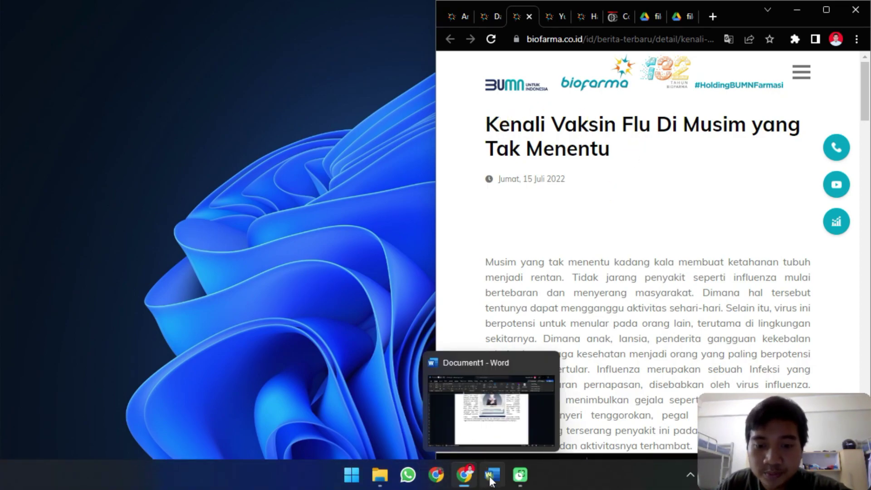
click(491, 478)
- Copy the title 'Kenali Vaksin Flu Di Musim yang Tak Menentu' from the browser into Word
scroll(440, 290, down, 3)
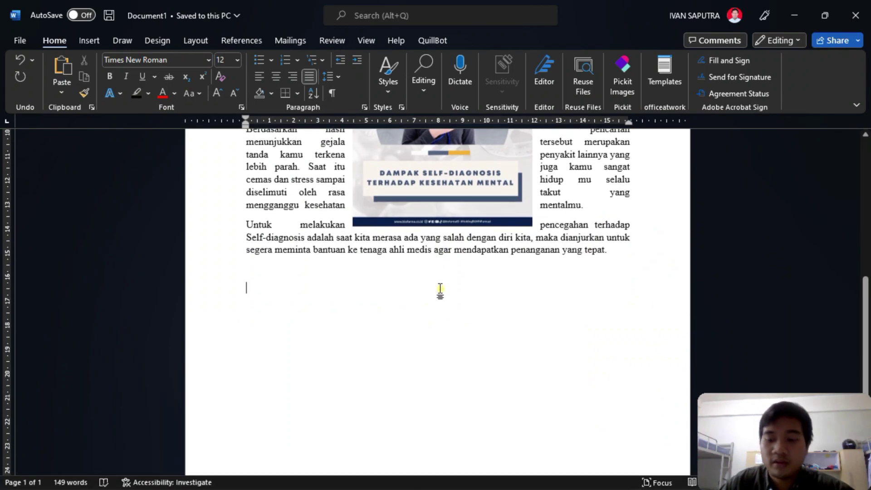
scroll(564, 259, down, 4)
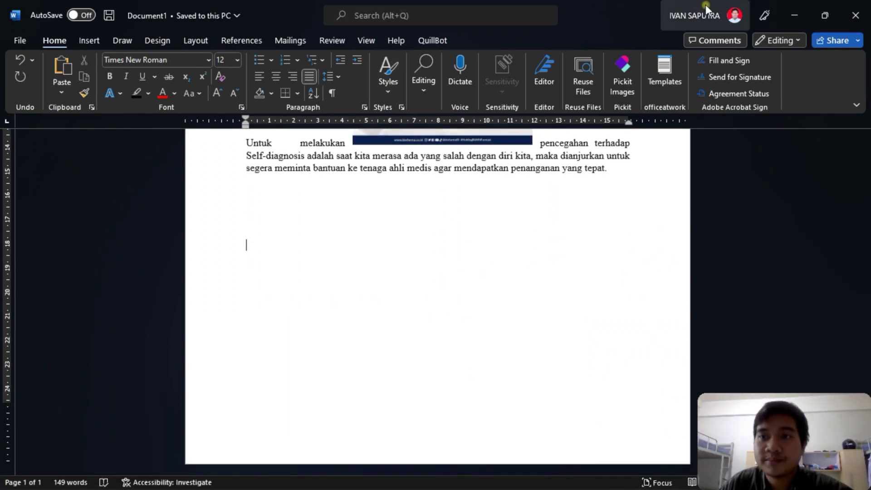
click(466, 482)
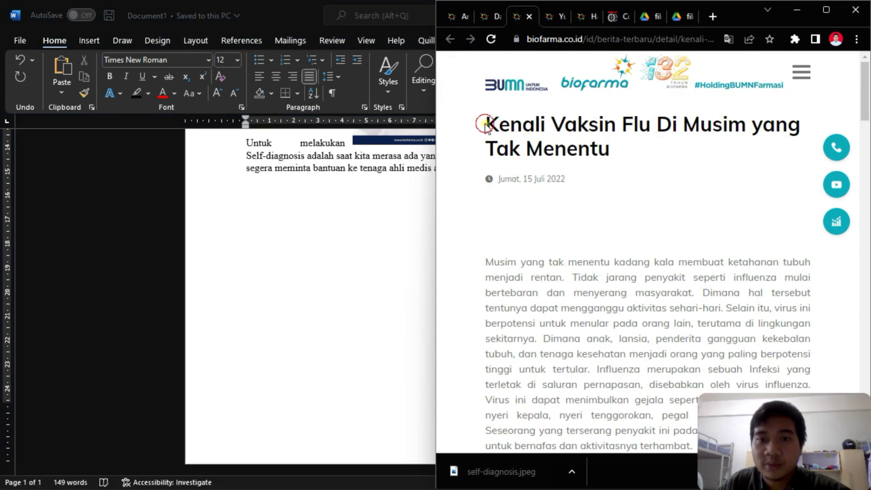
drag(486, 125, 613, 153)
key(ctrl+c)
click(319, 295)
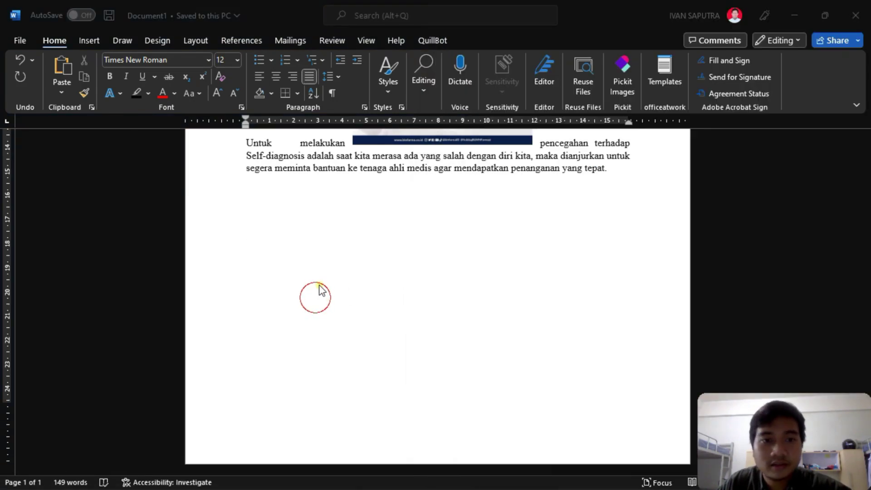
key(ctrl+v)
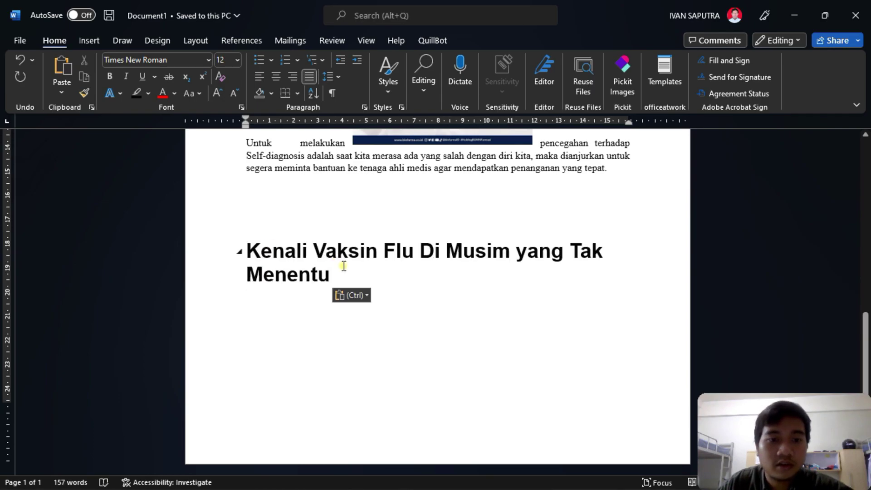
- Add a new line below the heading, set to size 12 with the Normal style
click(321, 249)
click(390, 86)
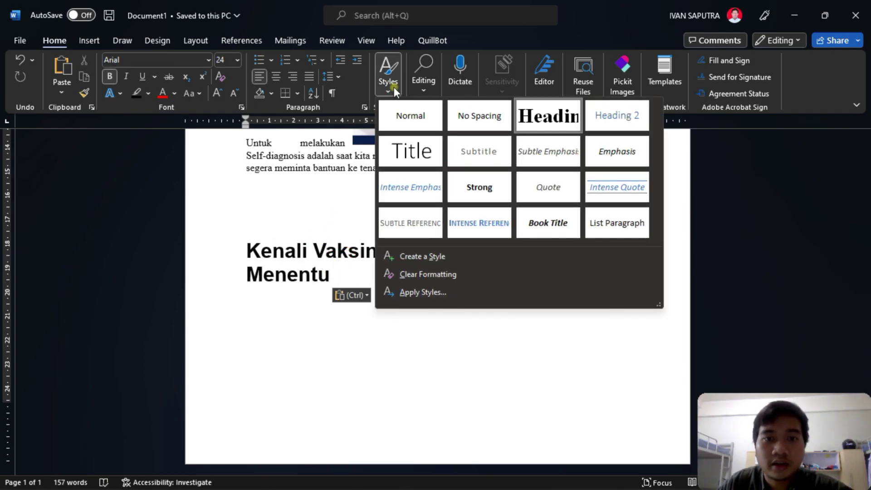
key(Escape)
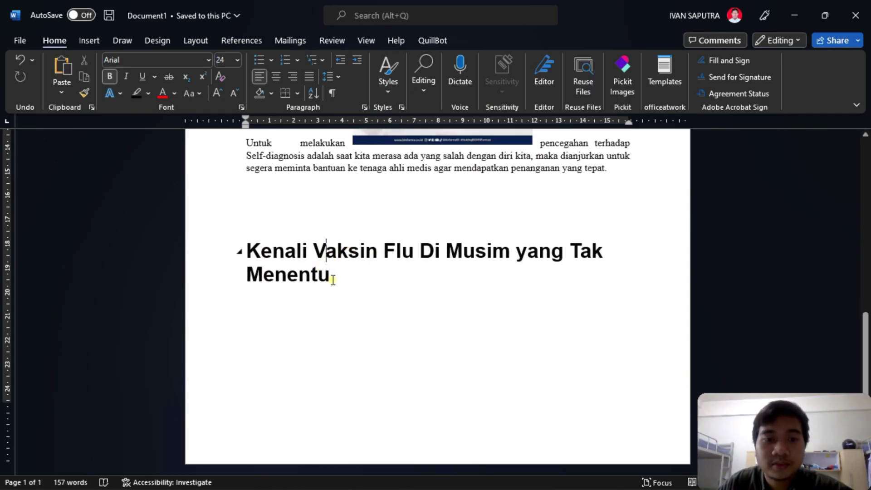
key(ctrl+z)
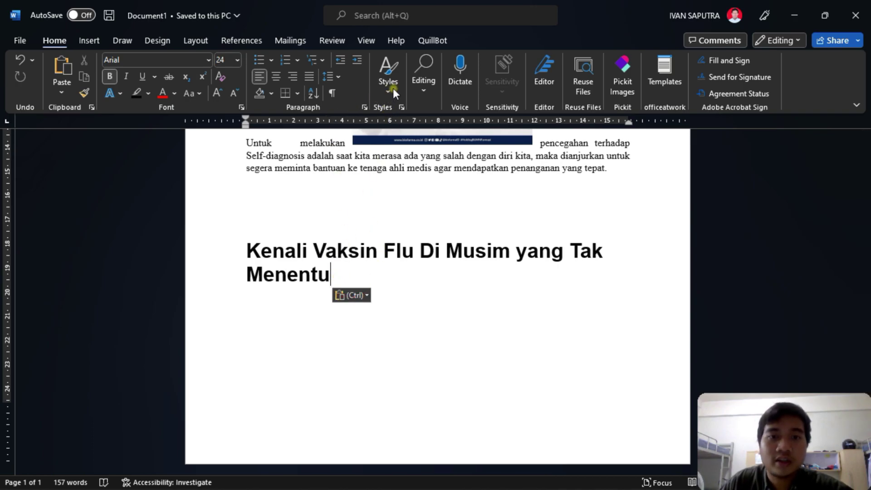
click(388, 88)
key(Escape)
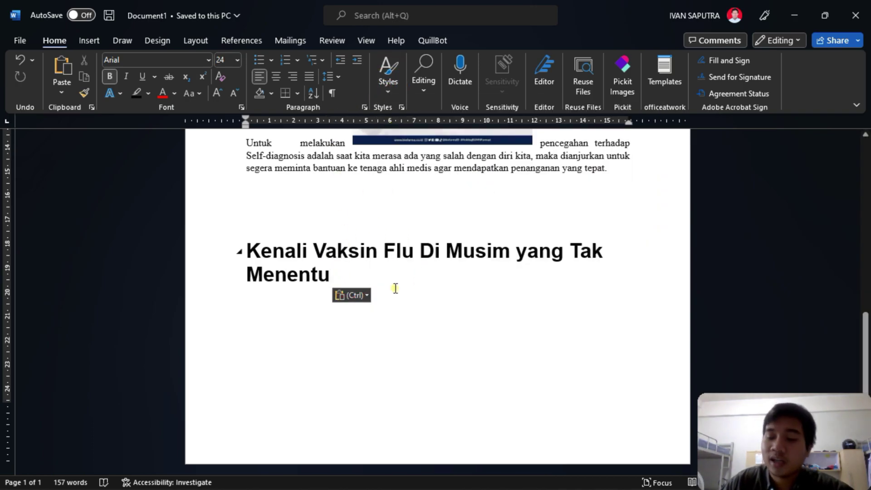
key(Return)
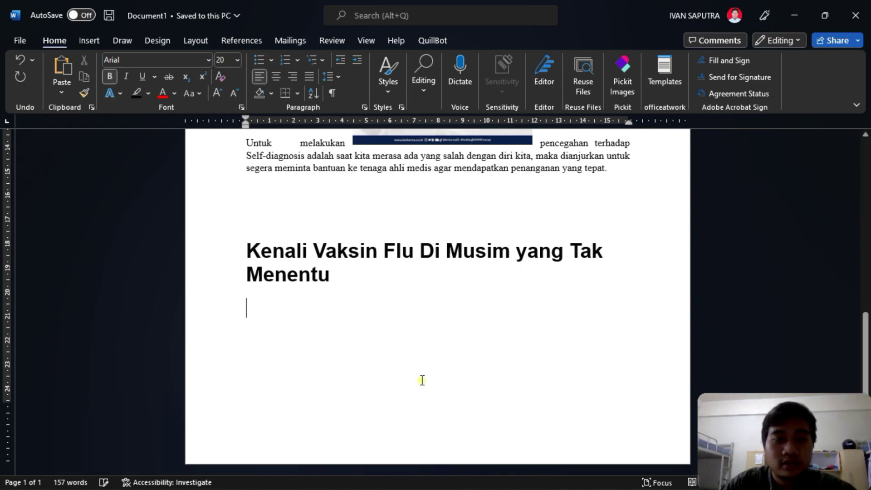
click(236, 61)
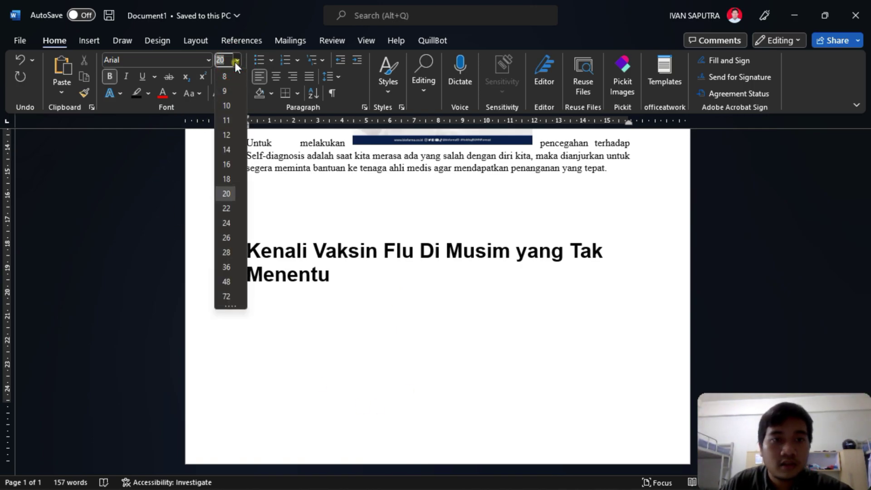
click(228, 136)
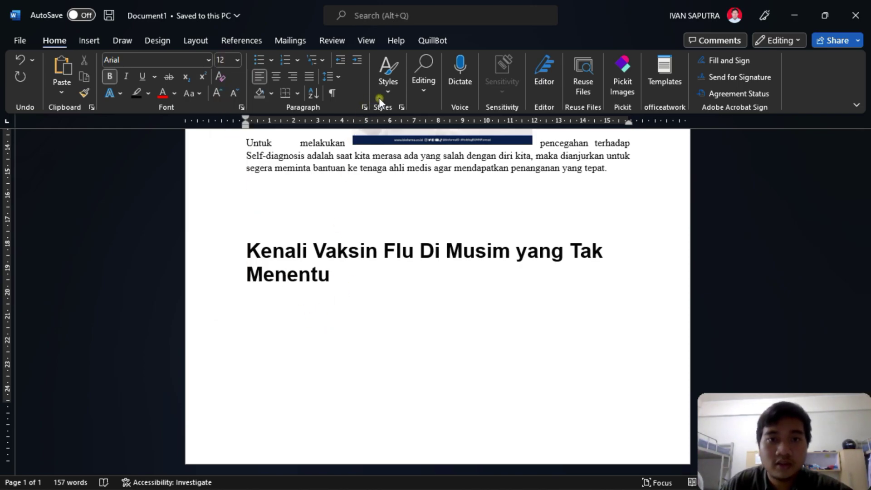
click(388, 80)
click(420, 118)
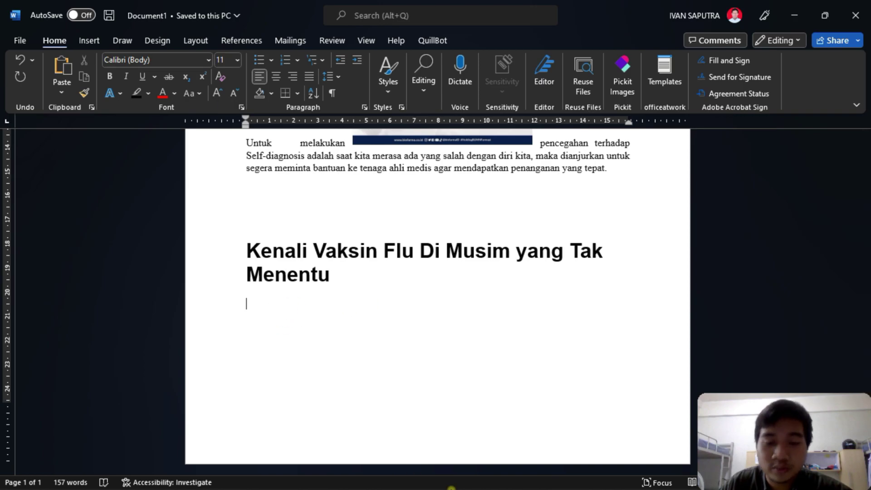
click(453, 480)
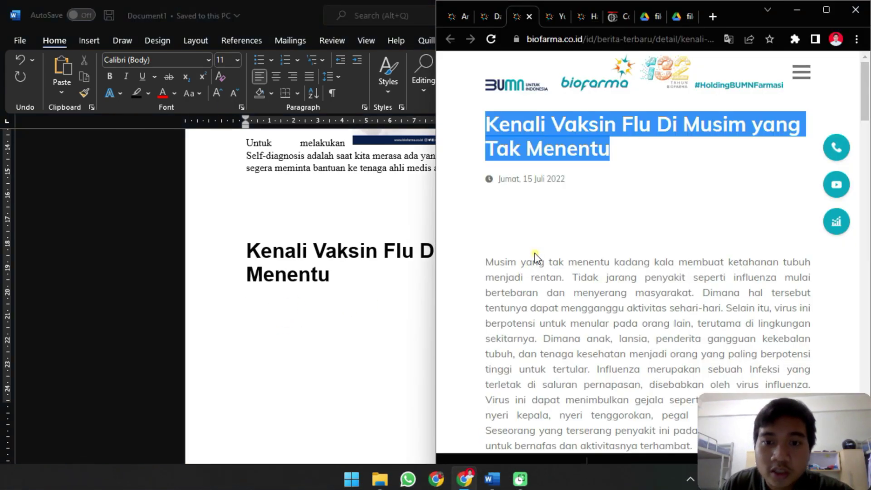
- Select the article body from 'Musim yang tak menentu' onward and copy it
click(518, 264)
scroll(483, 164, down, 3)
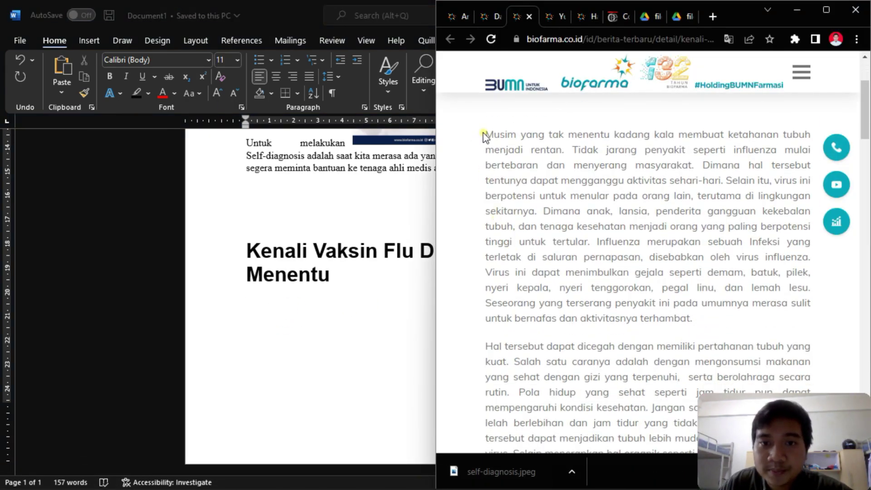
drag(486, 134, 641, 267)
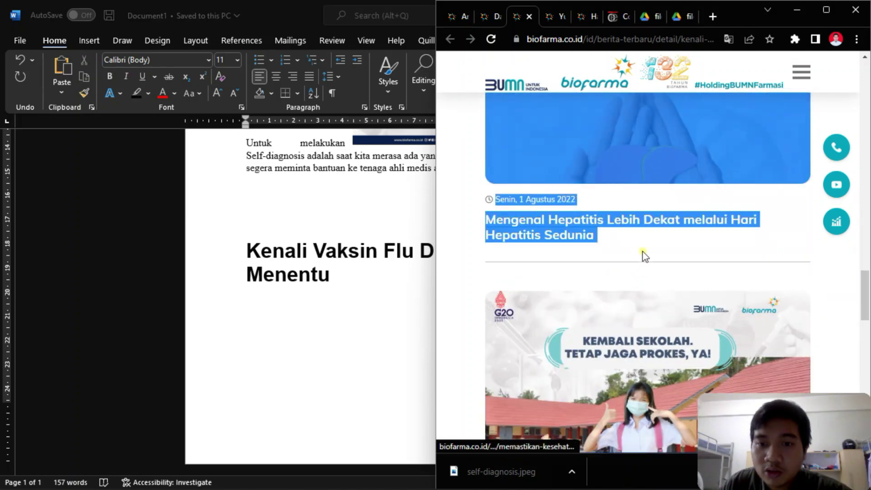
click(641, 267)
scroll(624, 136, up, 20)
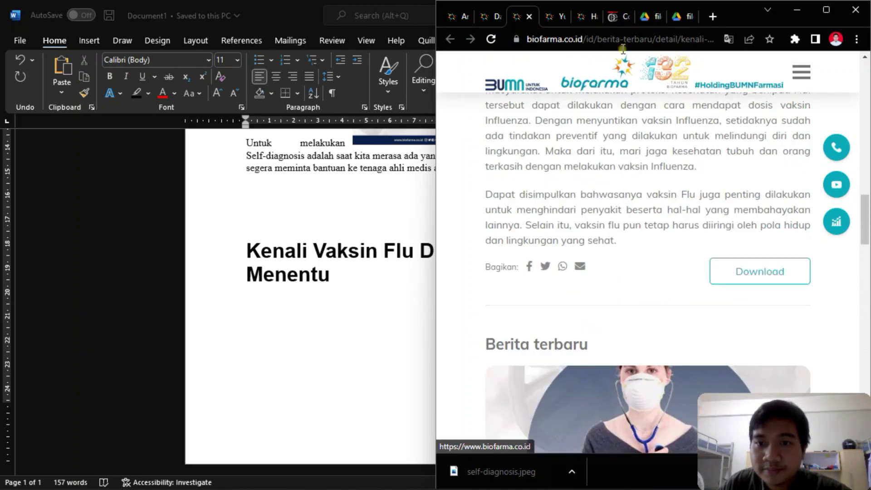
mouse_move(624, 180)
mouse_down()
mouse_move(629, 422)
mouse_move(625, 73)
mouse_move(622, 129)
mouse_move(634, 177)
mouse_up()
scroll(633, 173, up, 10)
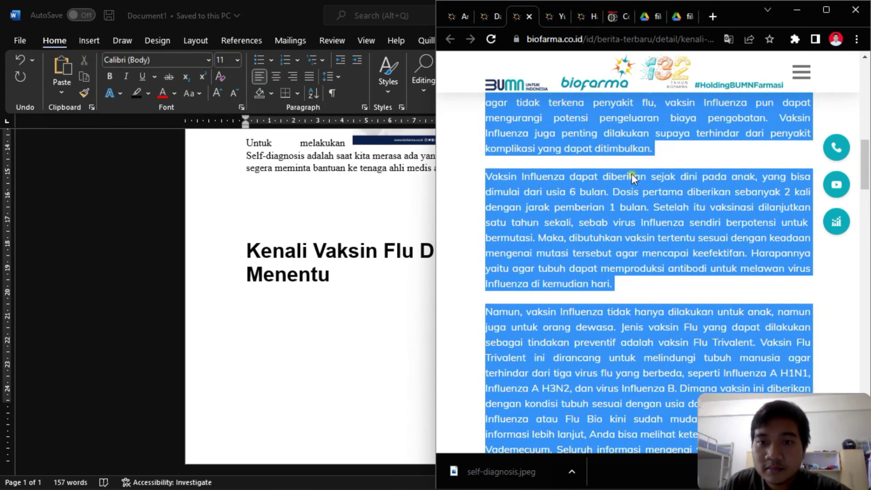
right_click(613, 205)
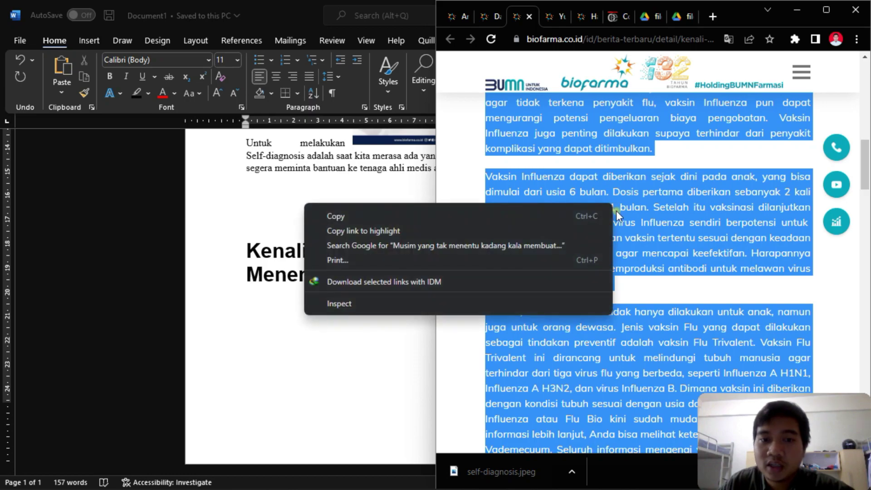
click(559, 211)
- Paste the article body as text only under the heading and delete the extra blank lines
click(287, 311)
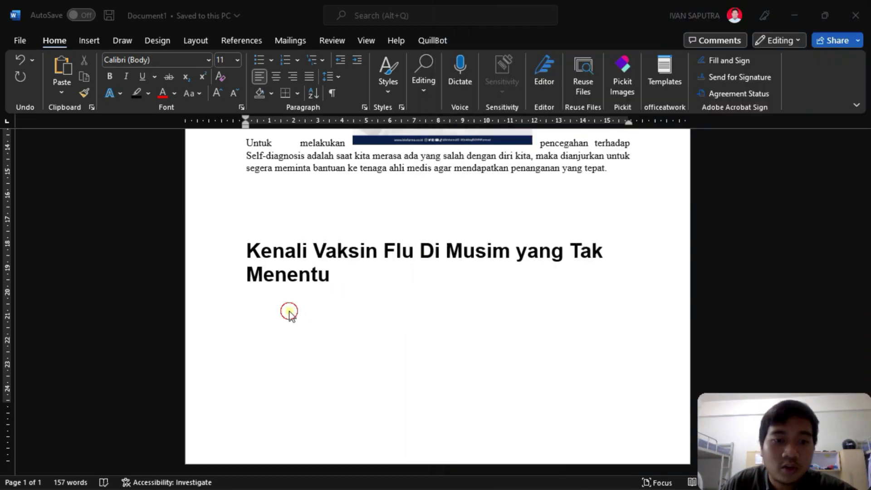
right_click(285, 313)
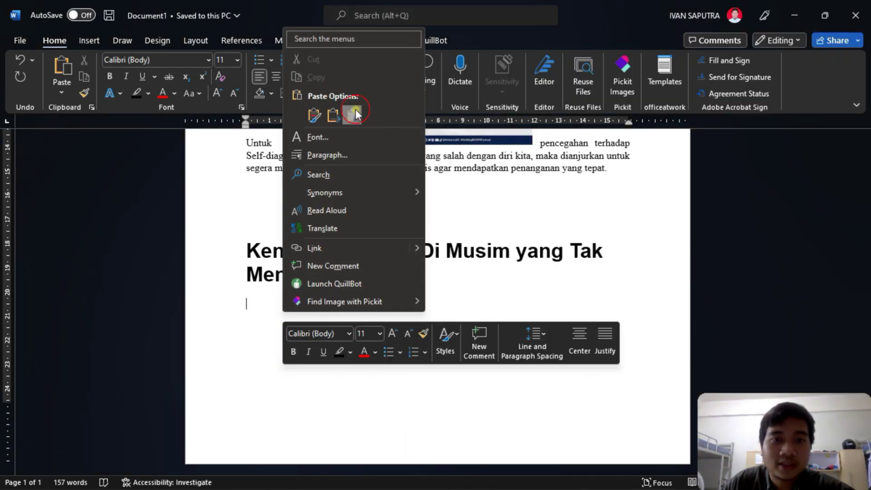
click(355, 111)
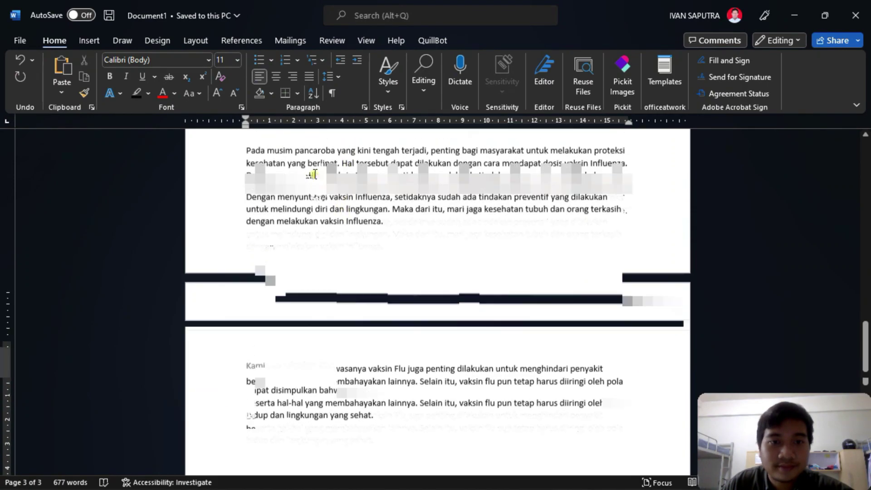
key(BackSpace)
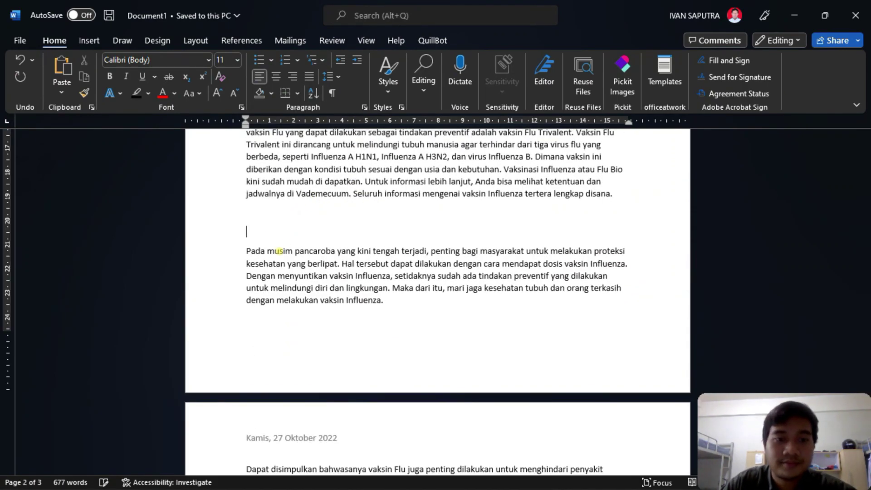
key(BackSpace)
key(BackSpace)
scroll(277, 250, up, 10)
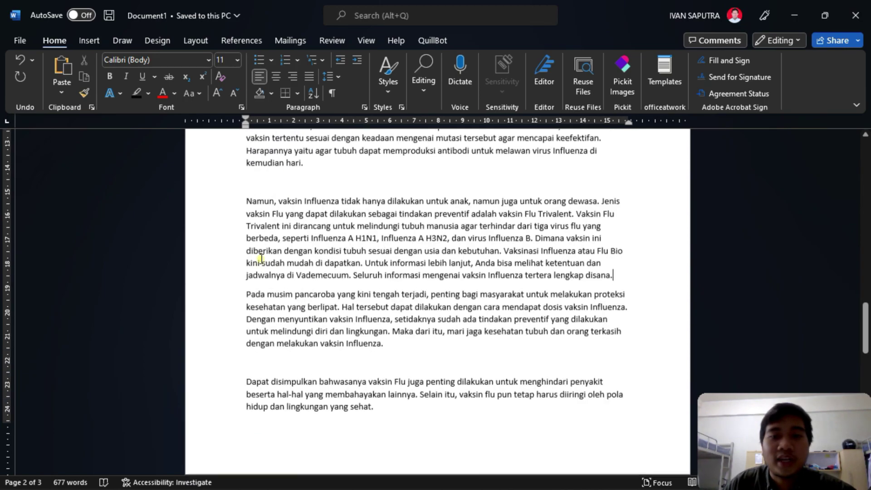
- Insert a 6x3 table on the empty line between the two paragraphs
scroll(277, 240, up, 4)
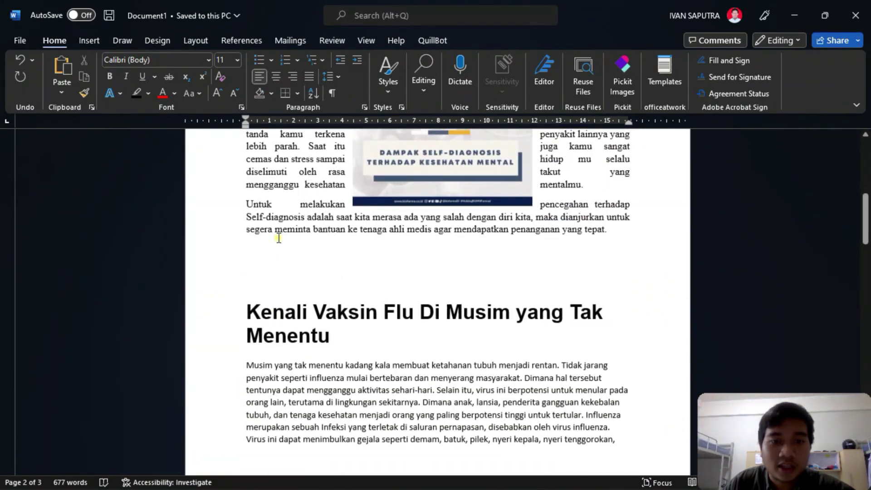
scroll(318, 227, down, 15)
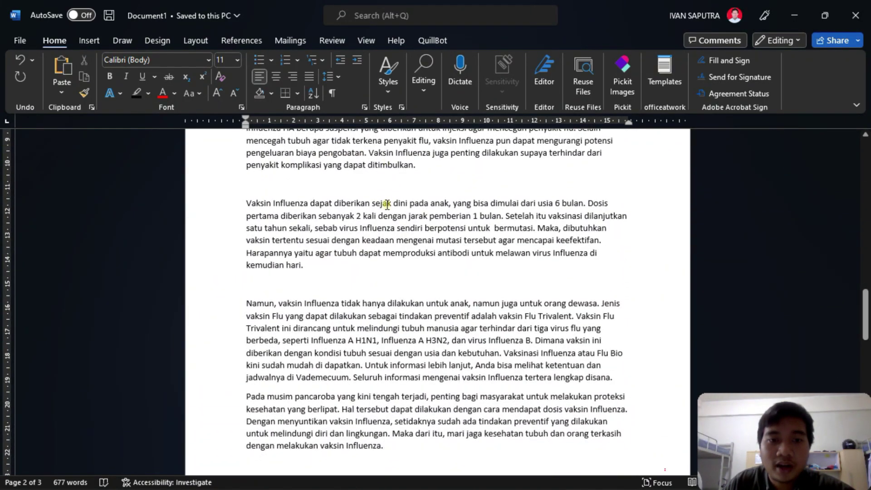
click(307, 288)
click(88, 41)
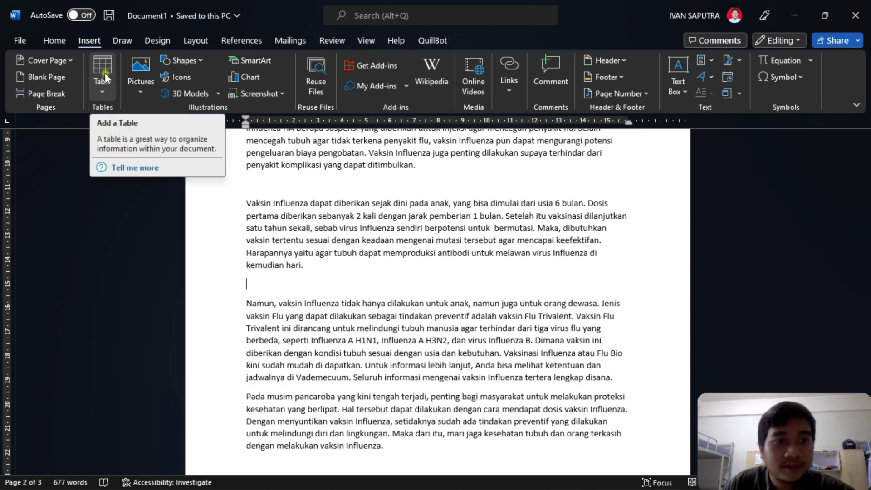
click(101, 87)
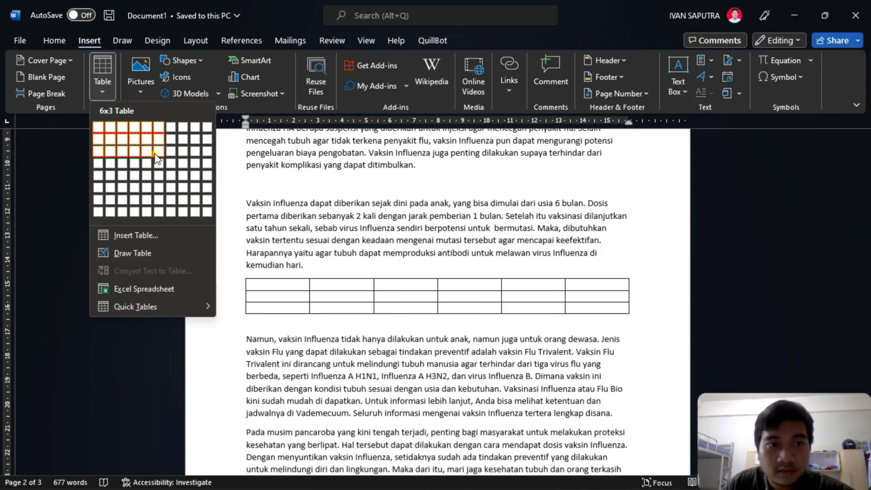
click(156, 154)
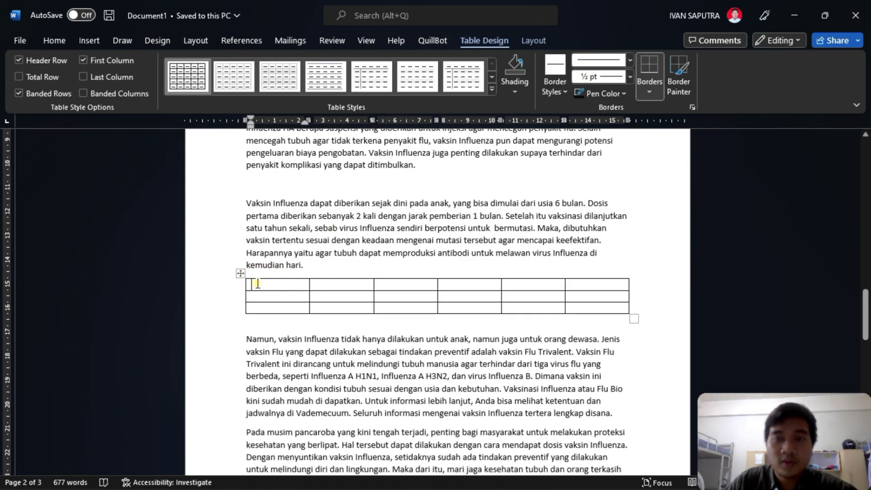
- Compare the empty table against the reference PDF beside Word, then restore Word full-screen
key(super+Left)
click(648, 16)
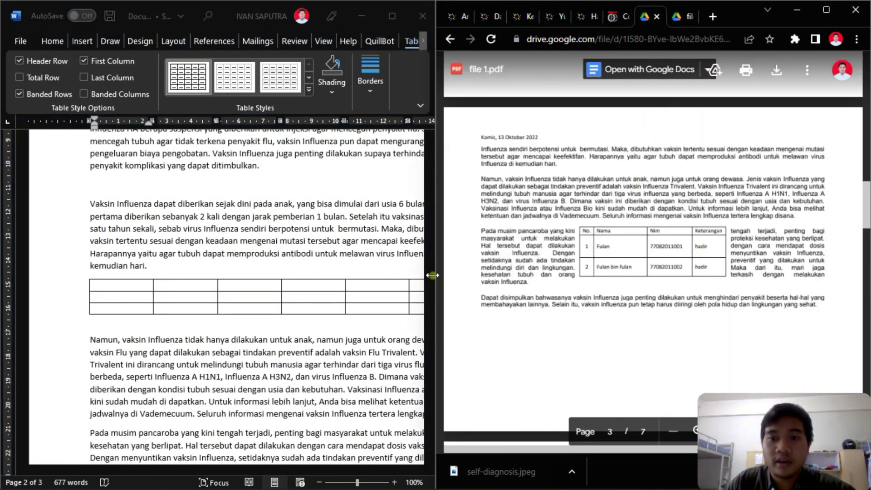
click(109, 285)
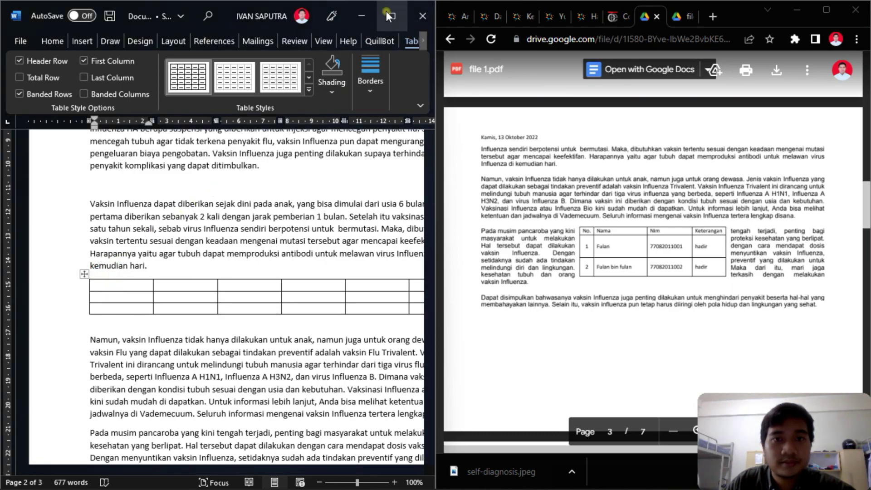
click(392, 16)
- Enter 'No.' and 'Nama' in the table's first two header cells
click(534, 37)
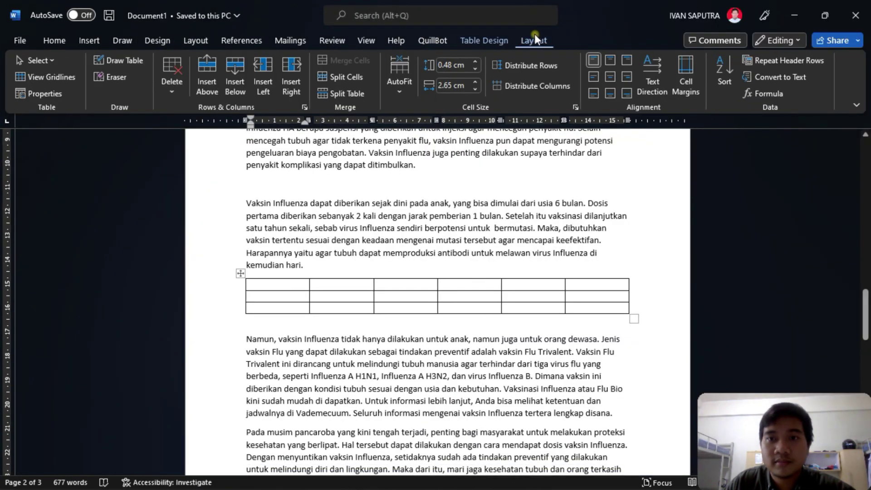
click(495, 40)
click(291, 285)
text(Nama)
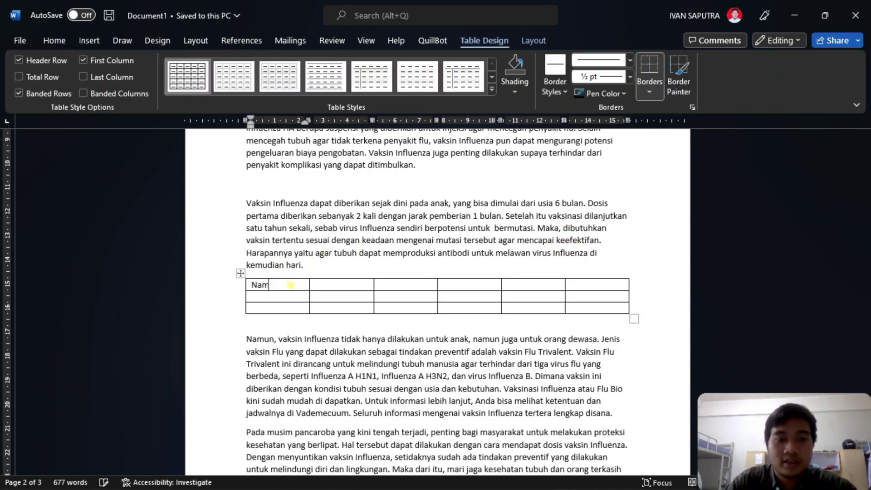
key(BackSpace)
key(BackSpace)
key(BackSpace)
text(oj)
key(BackSpace)
text(mor)
key(BackSpace)
key(BackSpace)
key(BackSpace)
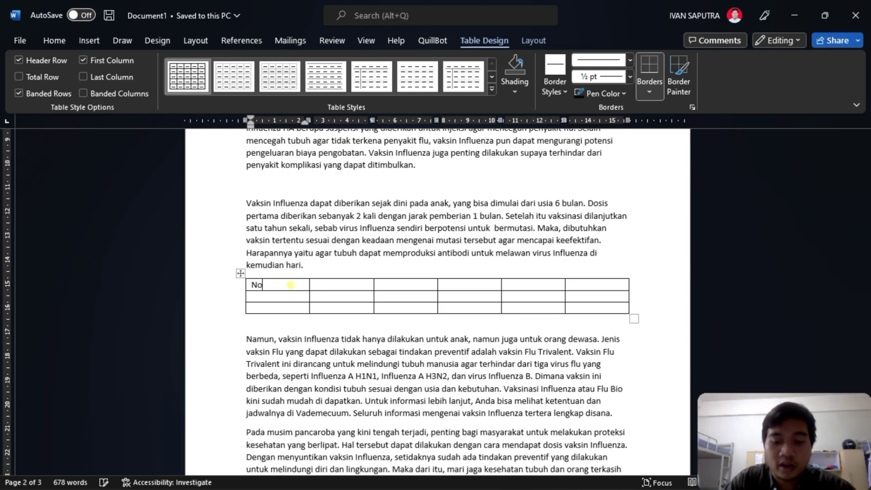
key(Tab)
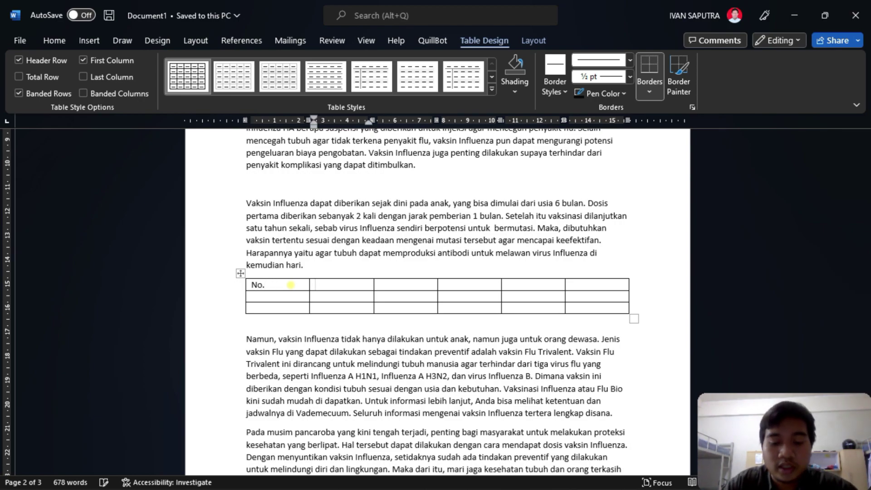
text(Nama)
key(Tab)
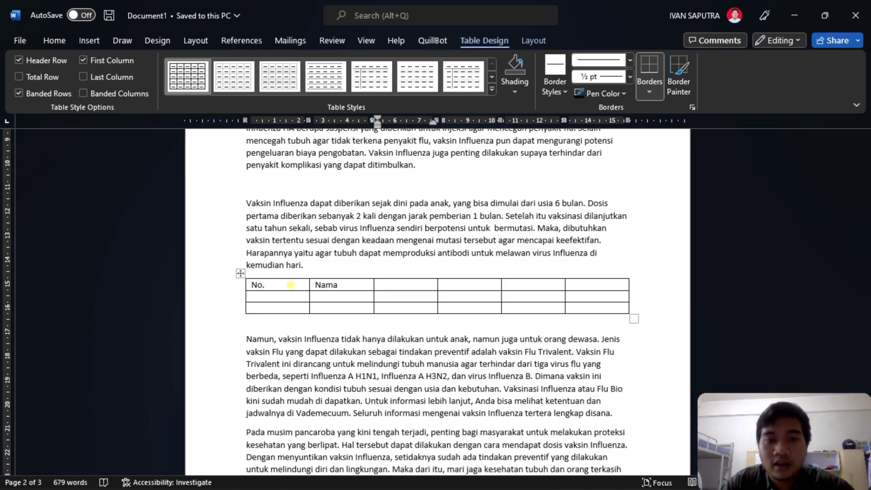
- Put 'NIM' in the third header cell and 'Kesehatan' in the fourth, checking the reference
text(Keh)
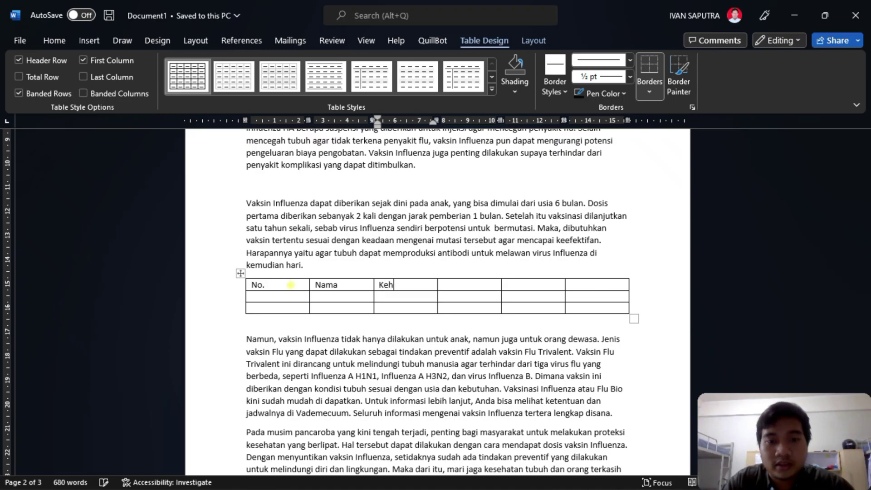
key(BackSpace)
text(sehata)
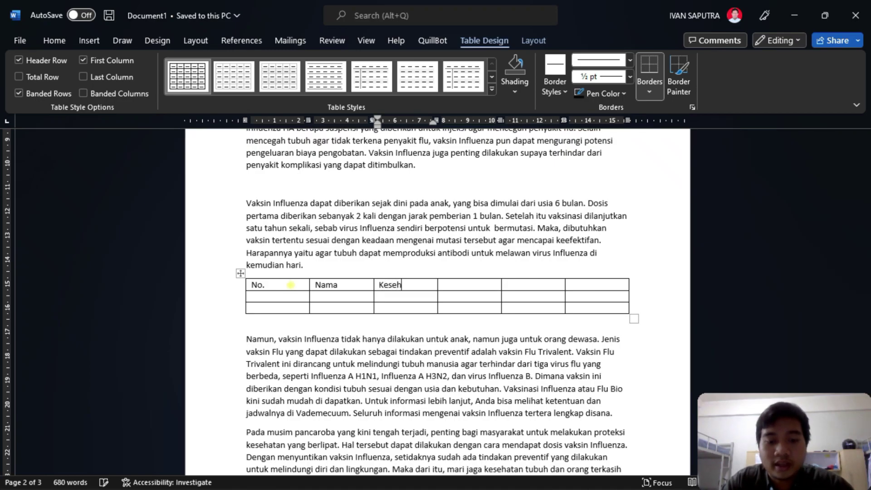
key(Tab)
key(Tab)
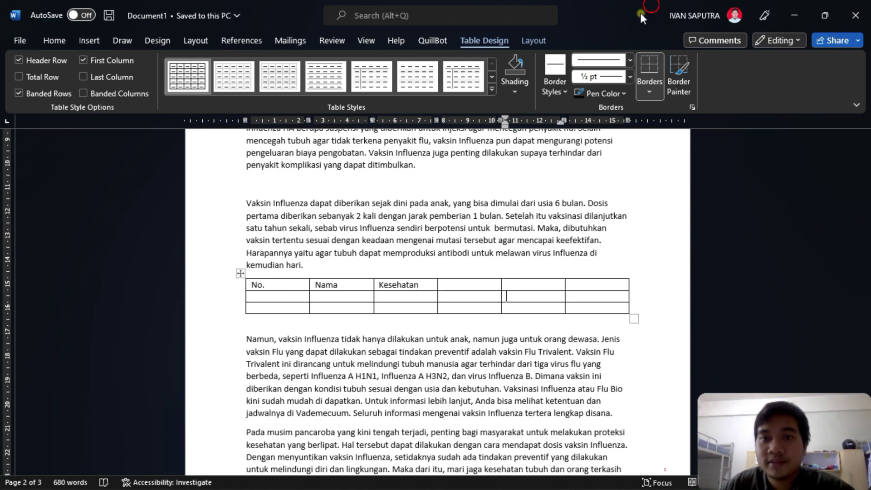
drag(652, 8, 5, 194)
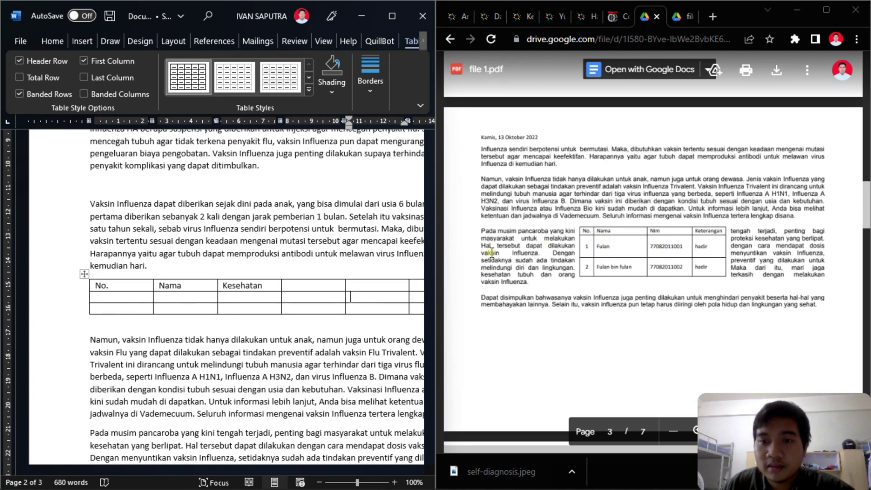
click(392, 16)
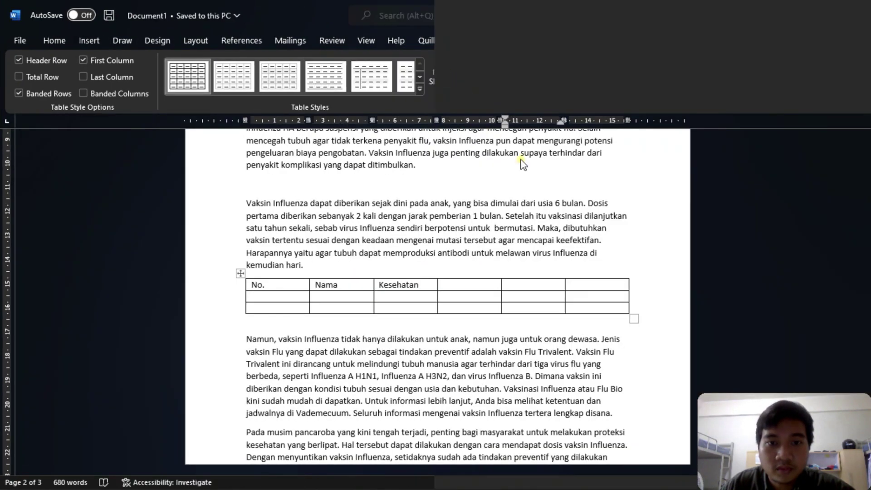
click(421, 286)
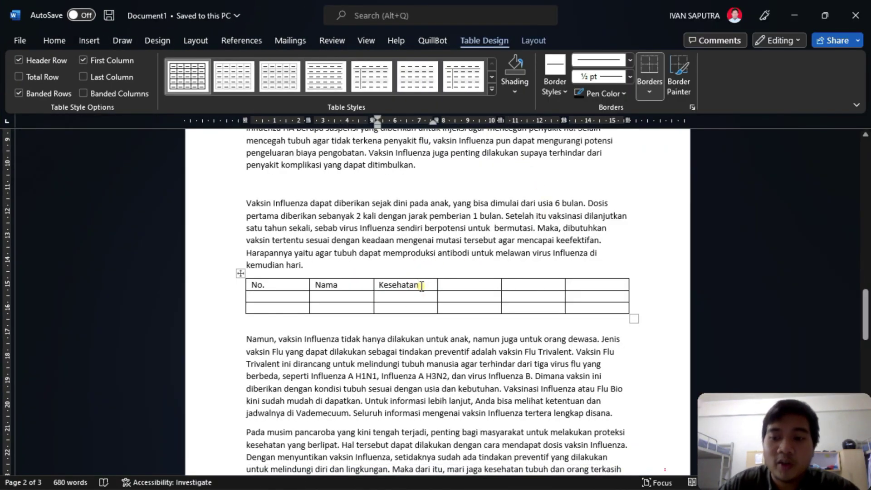
key(BackSpace)
key(BackSpace)
key(BackSpace)
key(BackSpace)
key(BackSpace)
key(BackSpace)
key(BackSpace)
key(BackSpace)
key(BackSpace)
text(NIM)
key(Tab)
text(Kesehatan)
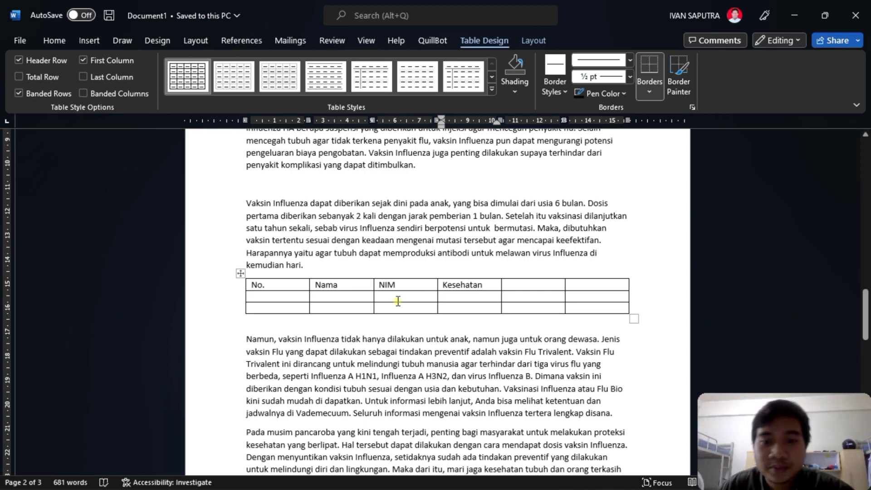
- Insert a new table row below the current one
click(480, 309)
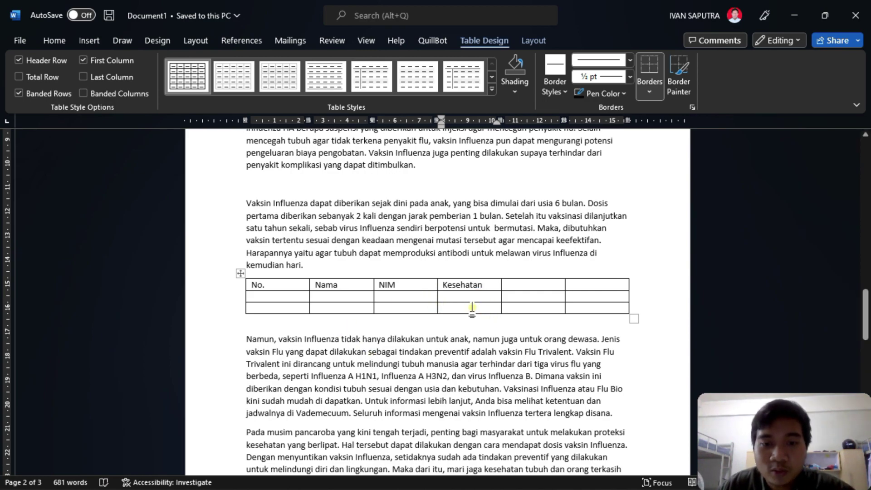
right_click(472, 307)
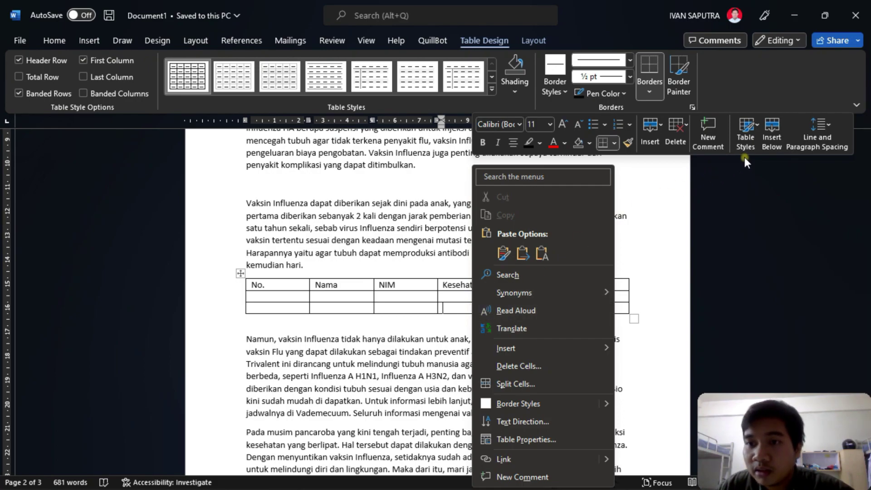
click(658, 124)
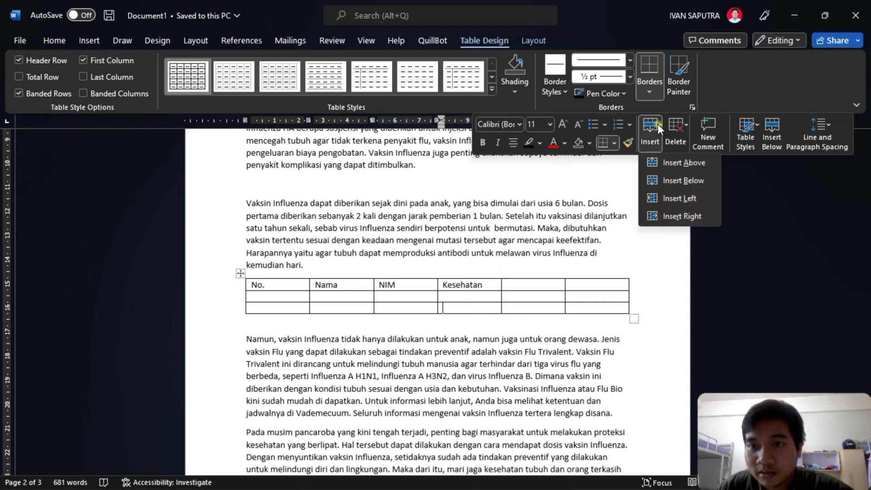
click(667, 181)
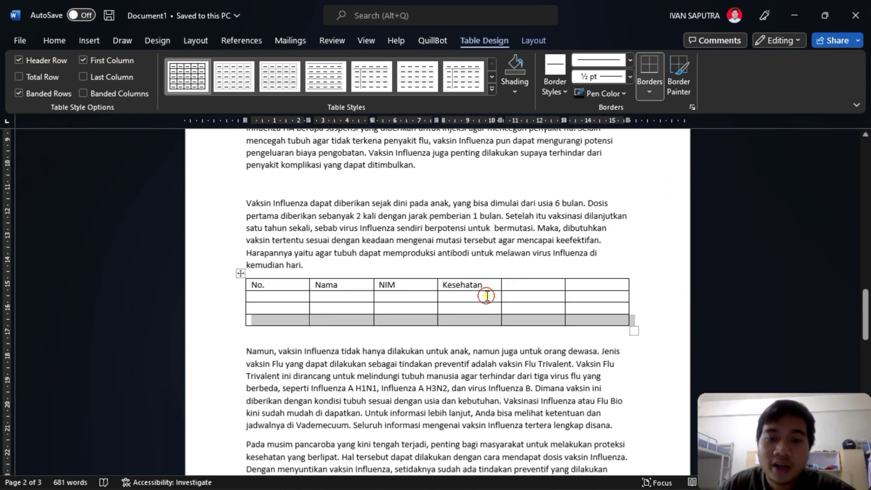
- Type the sub-headings TB, BB and Gol Dar under Kesehatan
click(487, 296)
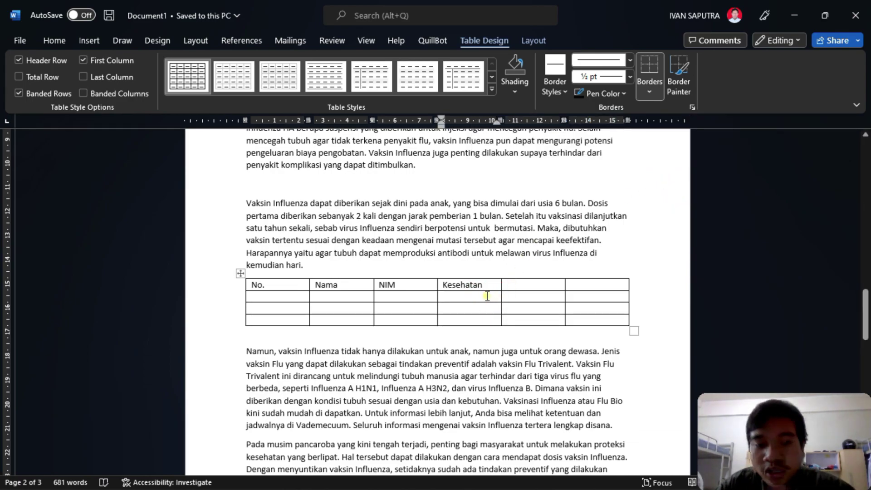
text(TB)
key(Tab)
text(BB)
key(Tab)
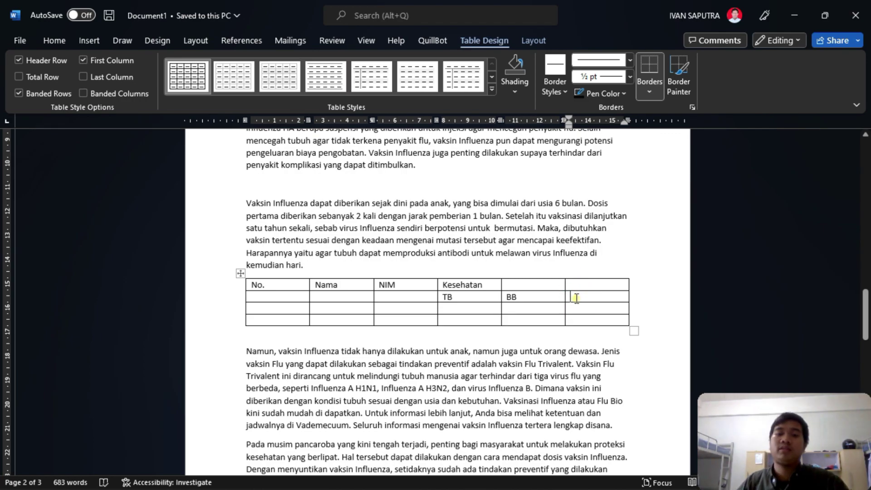
text(G)
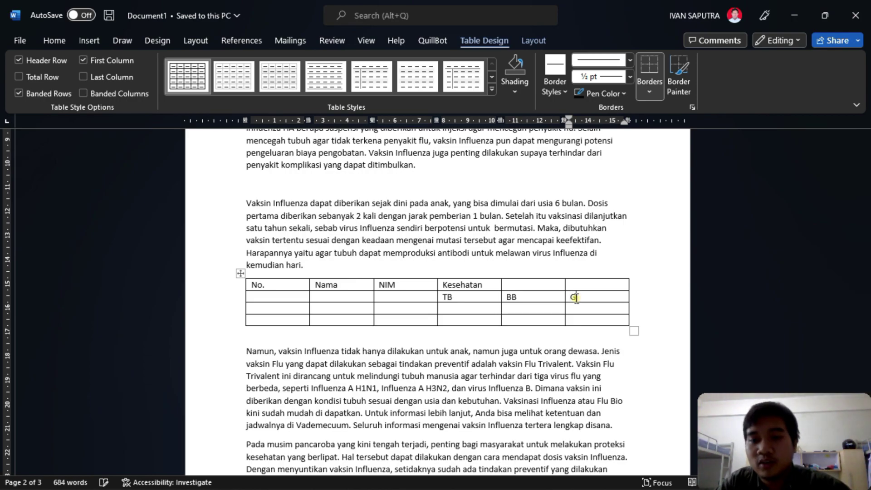
text(ol Dar)
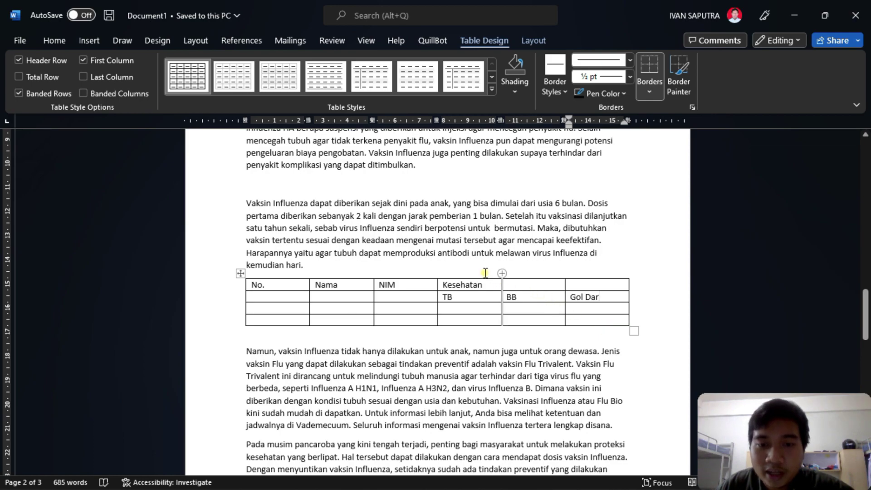
- Merge the No., Nama and NIM headers each with the empty cell below
click(284, 284)
drag(284, 284, 282, 297)
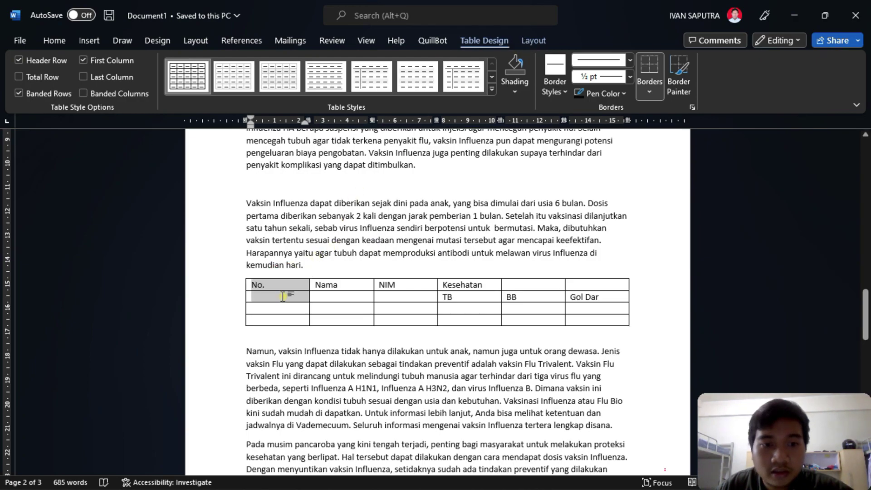
click(528, 42)
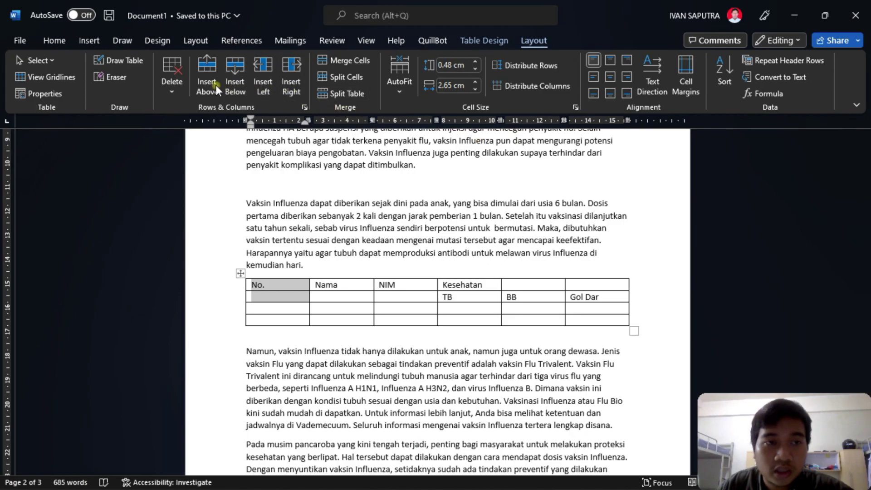
click(343, 60)
drag(344, 285, 347, 299)
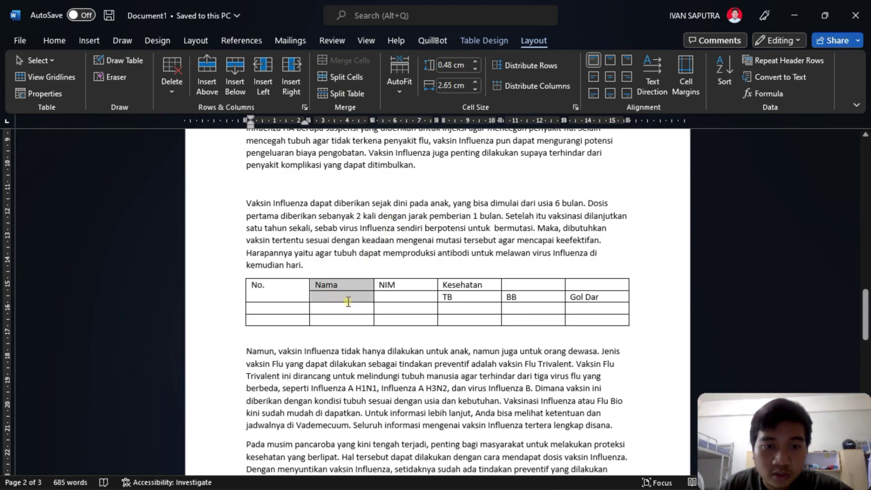
click(334, 60)
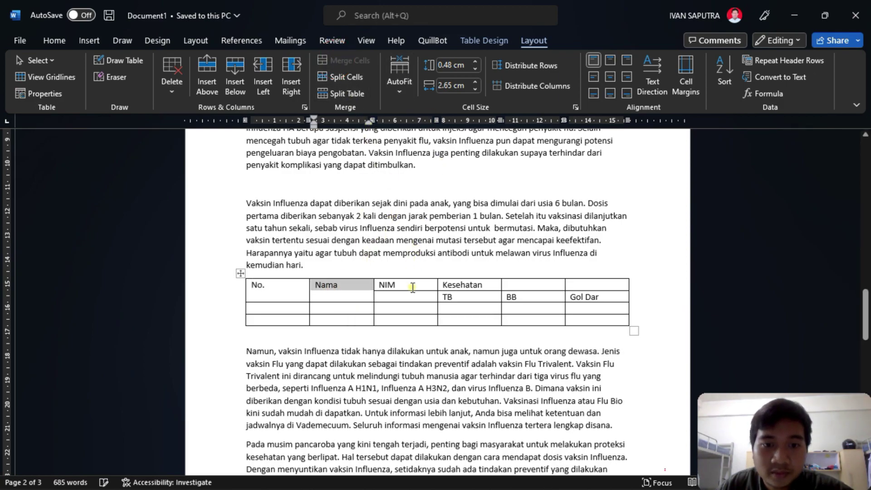
drag(411, 285, 410, 295)
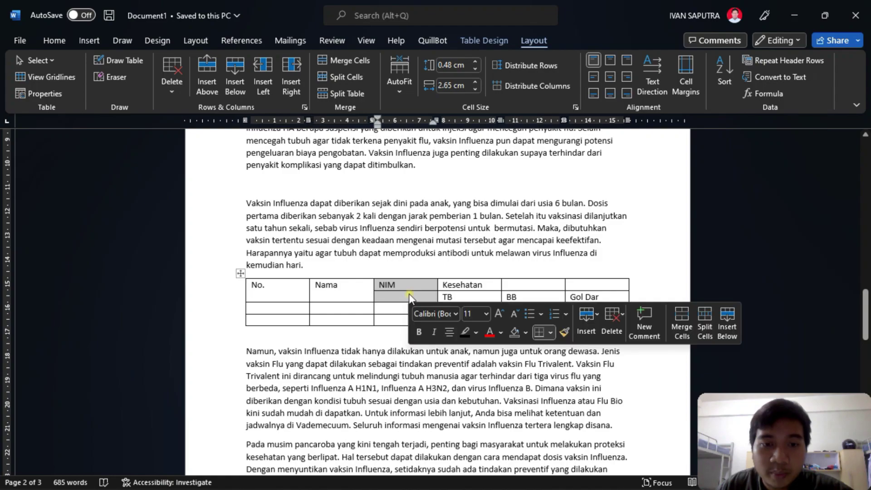
click(344, 60)
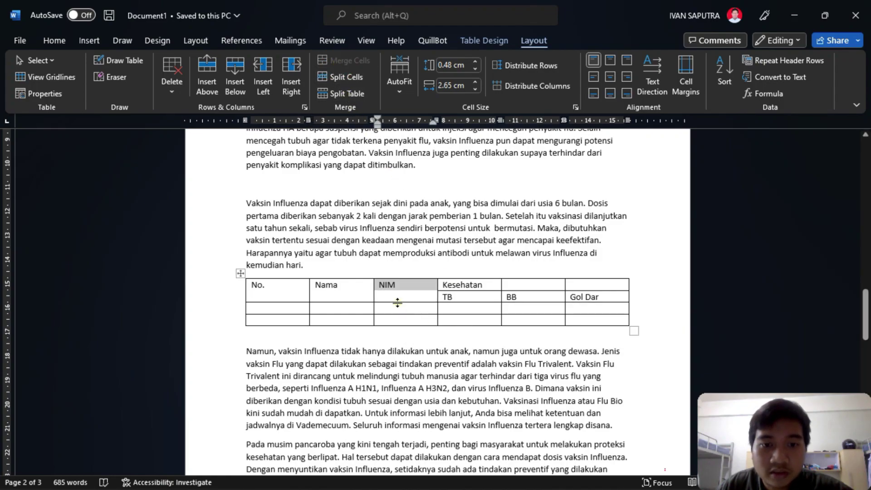
click(426, 289)
- Merge Kesehatan across its three sub-columns and centre both header rows
drag(497, 284, 566, 284)
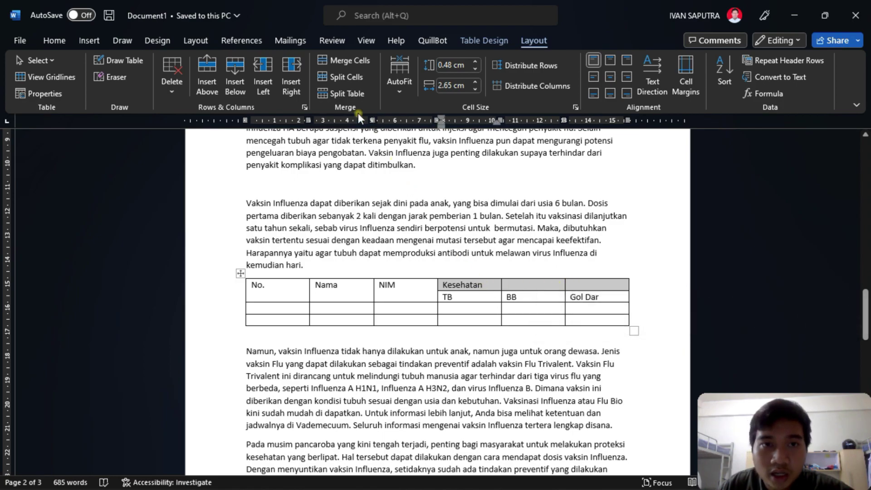
click(341, 59)
click(510, 296)
drag(267, 295, 575, 300)
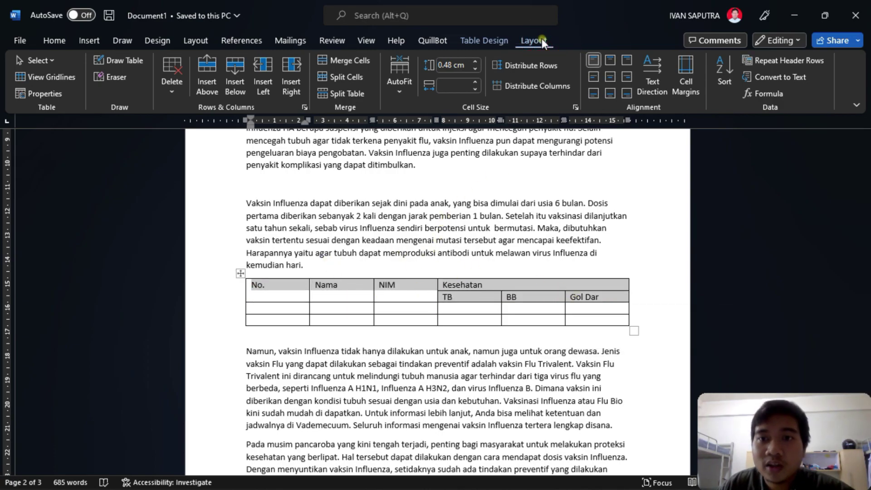
click(608, 80)
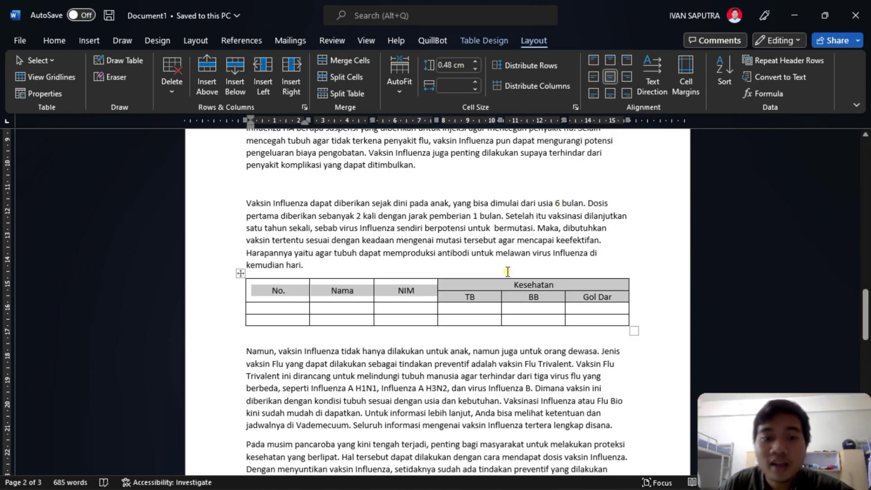
- Narrow the No. column, then enter row number 1 and both students' names
click(446, 310)
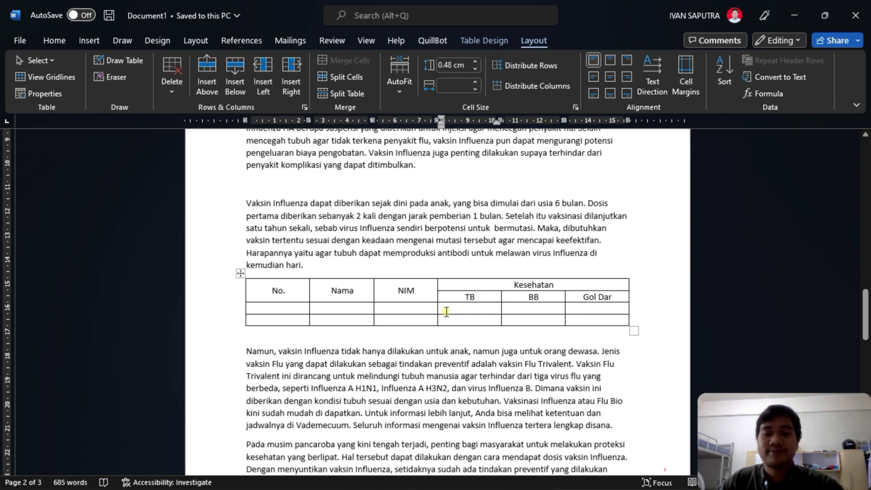
scroll(463, 285, down, 1)
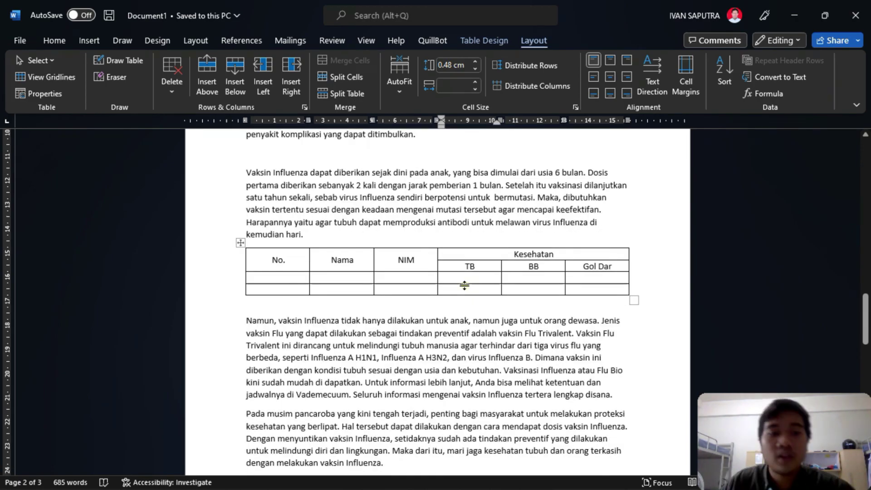
click(292, 278)
drag(246, 272, 294, 278)
click(305, 276)
text(1)
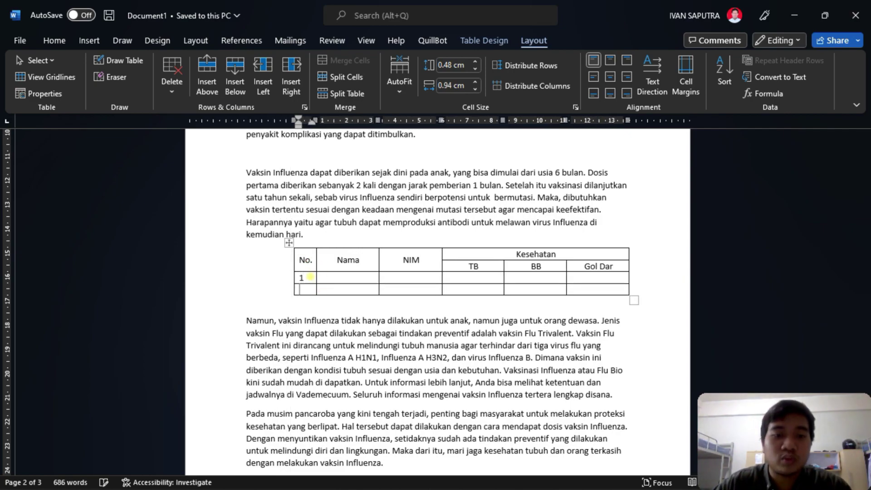
key(Tab)
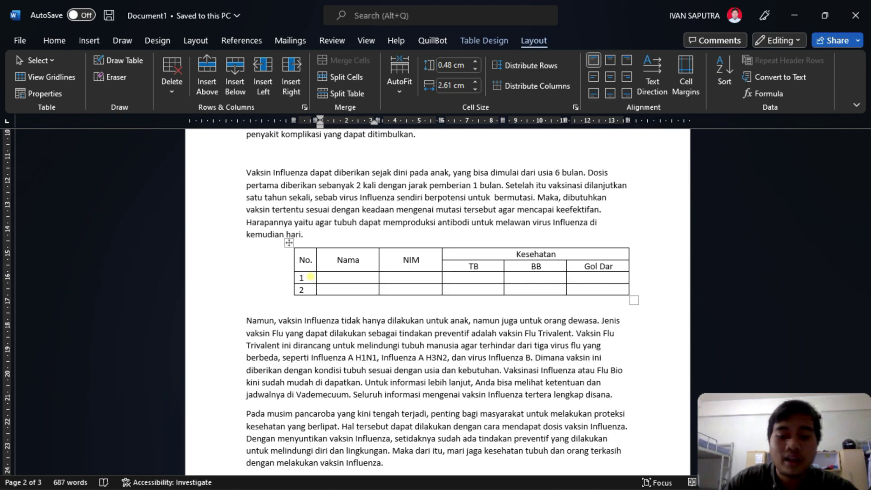
text(Paijo)
key(Down)
text(Budi)
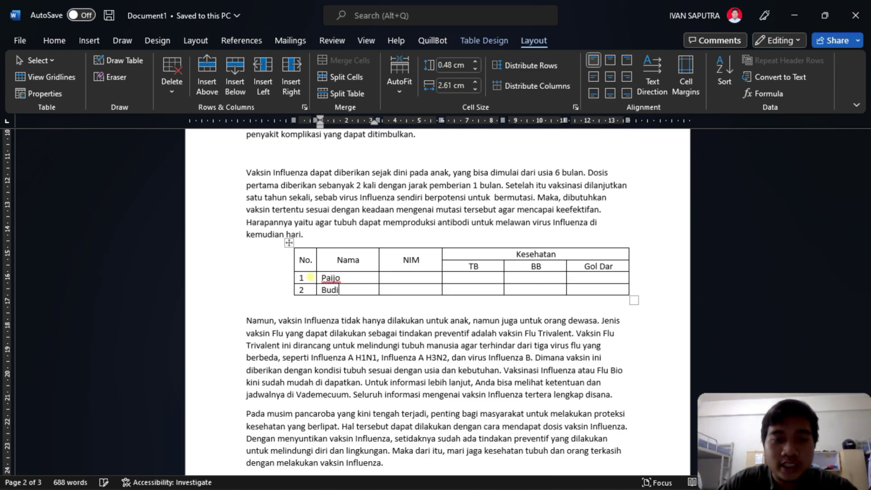
- Enter both students' ID numbers and heights 160cm and 165cm
key(Tab)
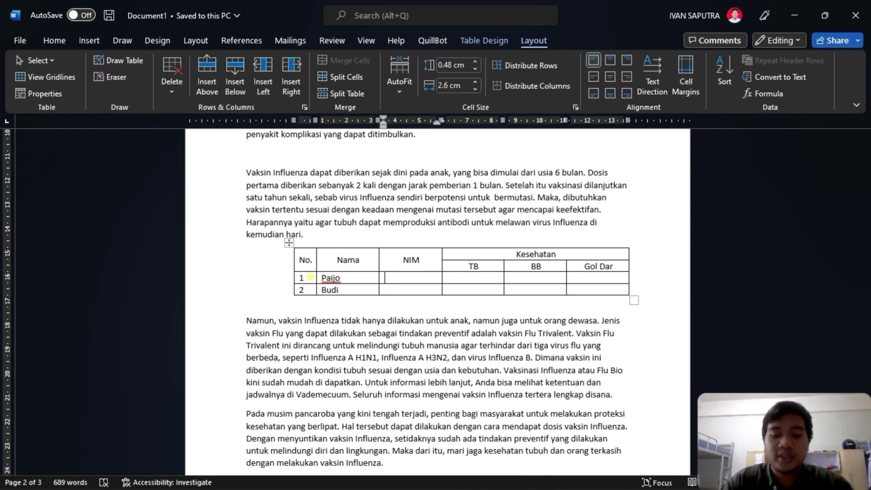
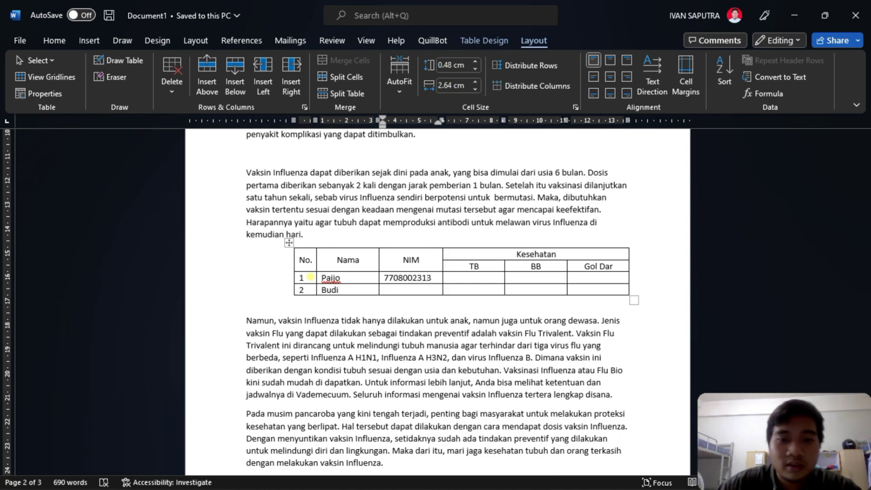
key(Down)
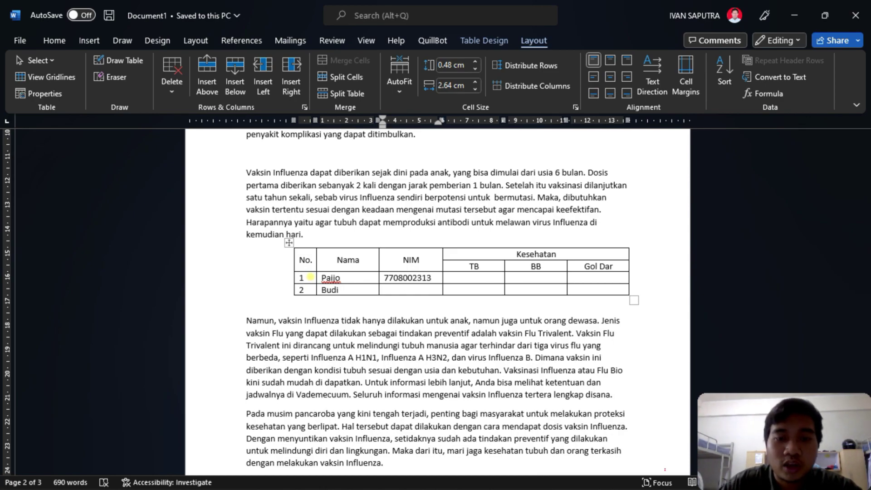
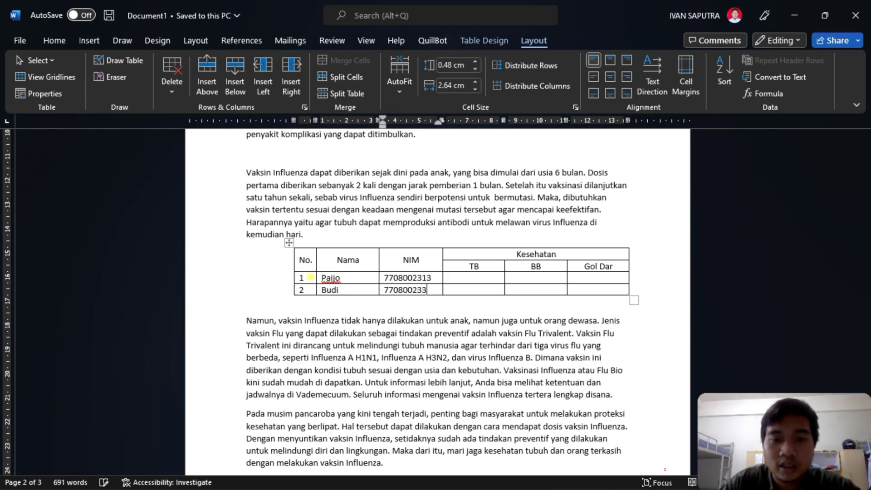
key(Tab)
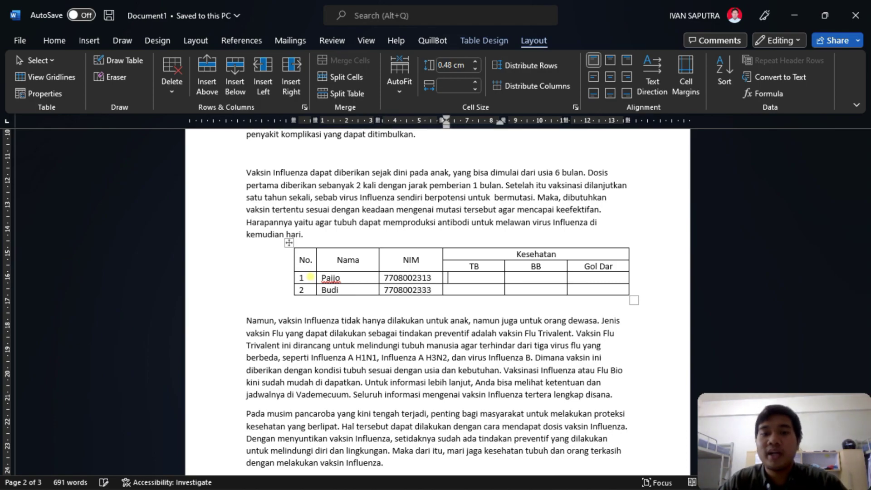
key(Tab)
key(Left)
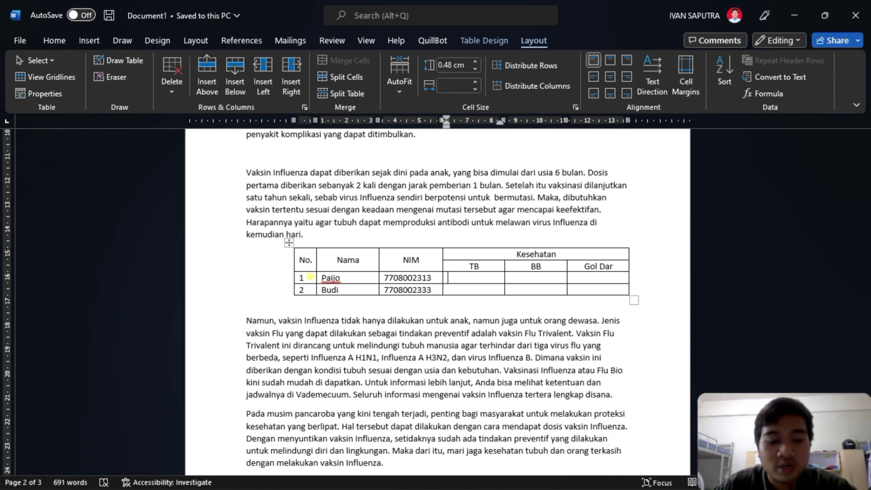
text(160cm)
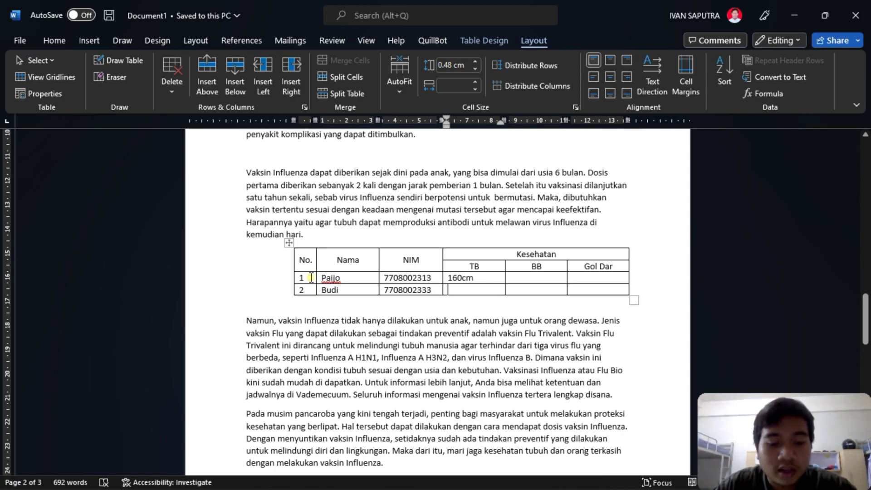
text(165)
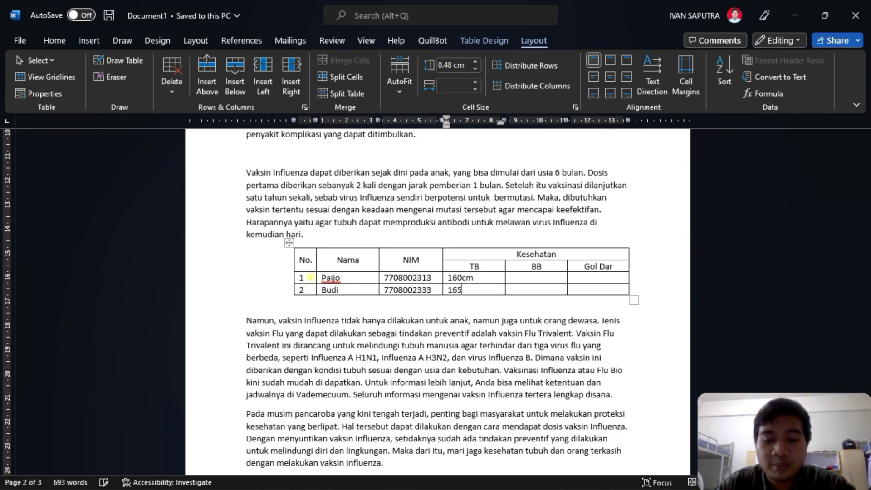
text(cm)
- Enter weights 65kg and 70, and blood type A for the first student
key(Tab)
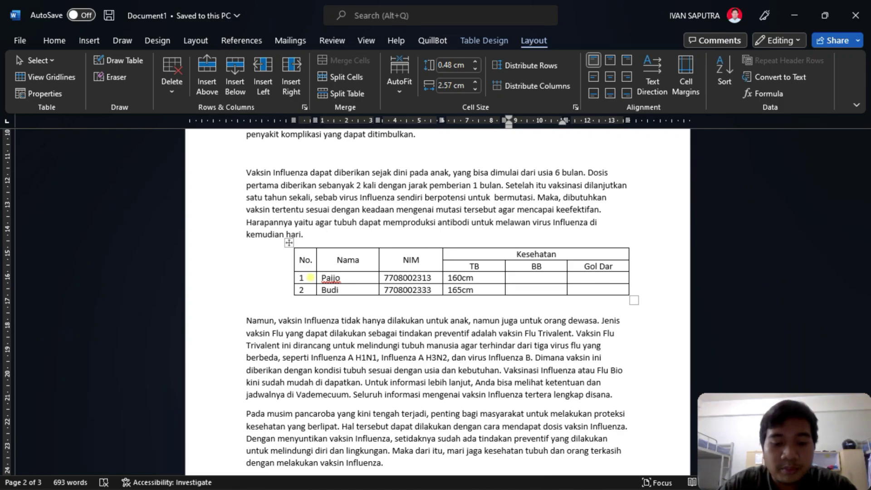
text(65kg)
key(Down)
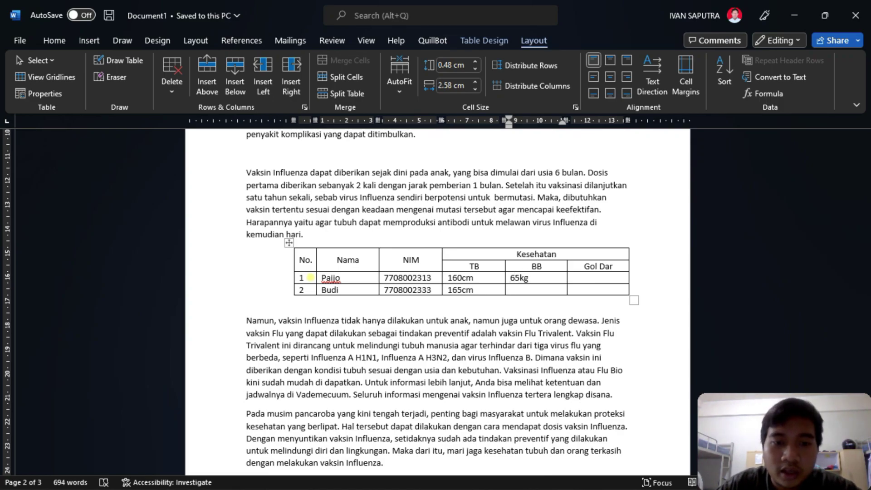
text(70kg)
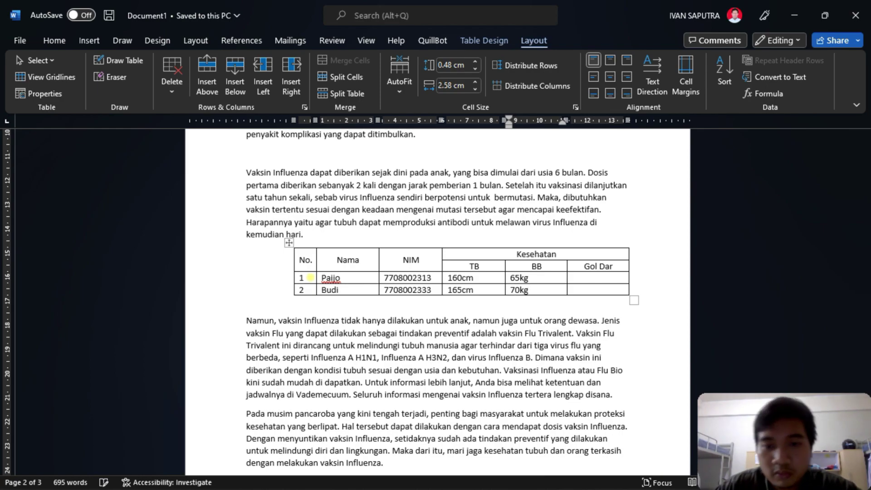
key(Tab)
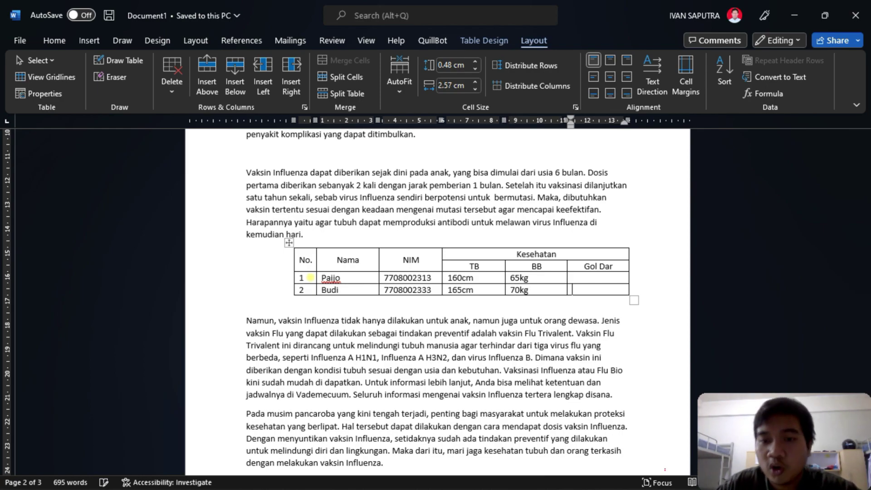
key(ctrl+End)
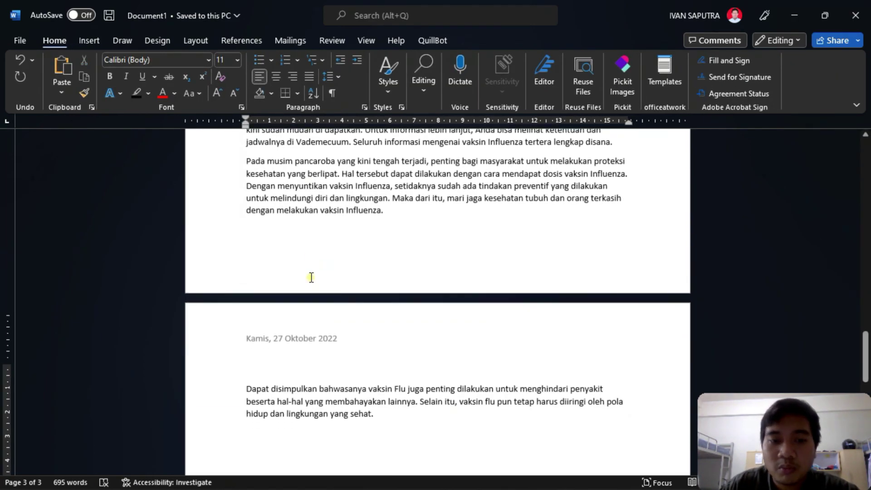
scroll(319, 270, up, 9)
scroll(587, 332, down, 1)
scroll(592, 318, down, 7)
scroll(595, 285, up, 4)
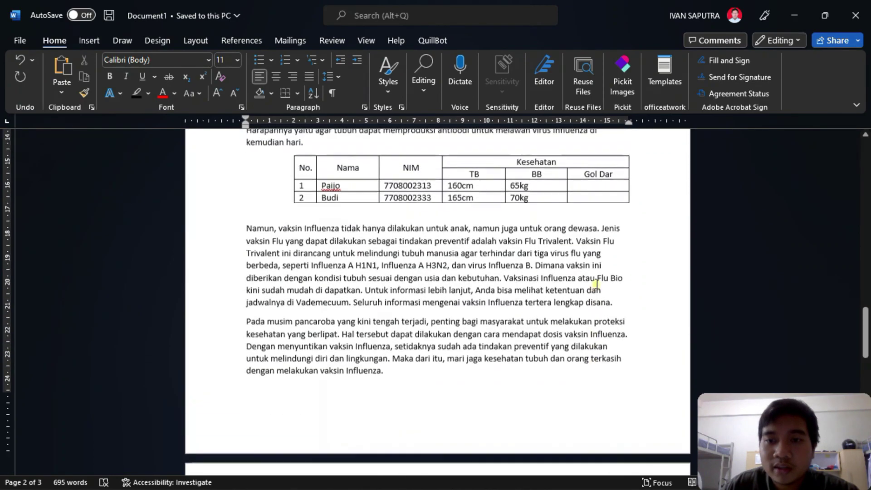
click(587, 187)
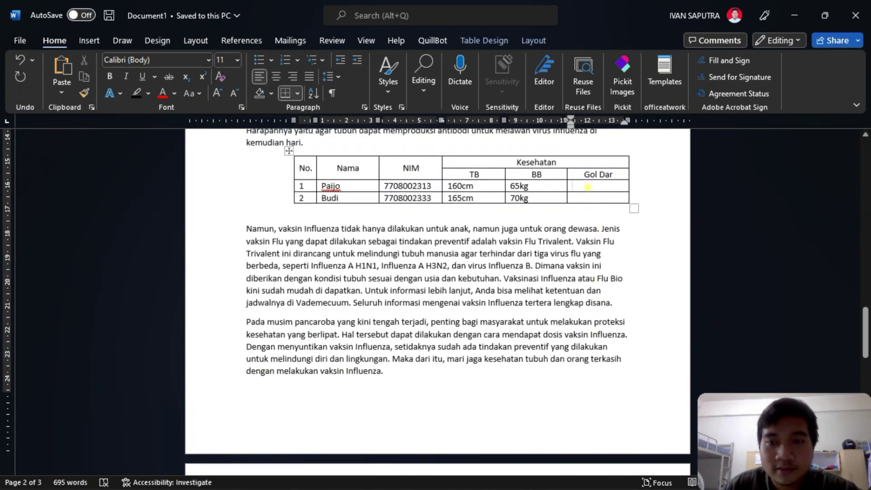
text(A)
key(Down)
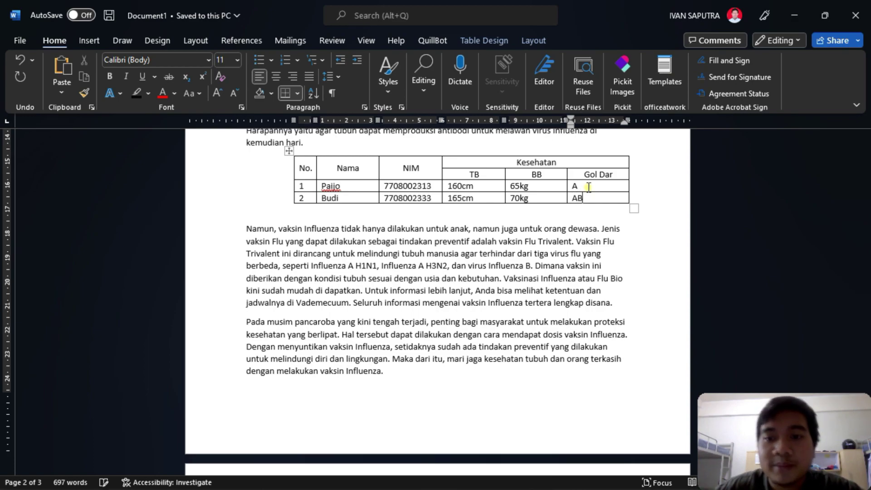
scroll(589, 187, up, 3)
- Make the student health table narrower and place the cursor in its NIM header cell
drag(632, 269, 582, 278)
click(563, 239)
click(554, 229)
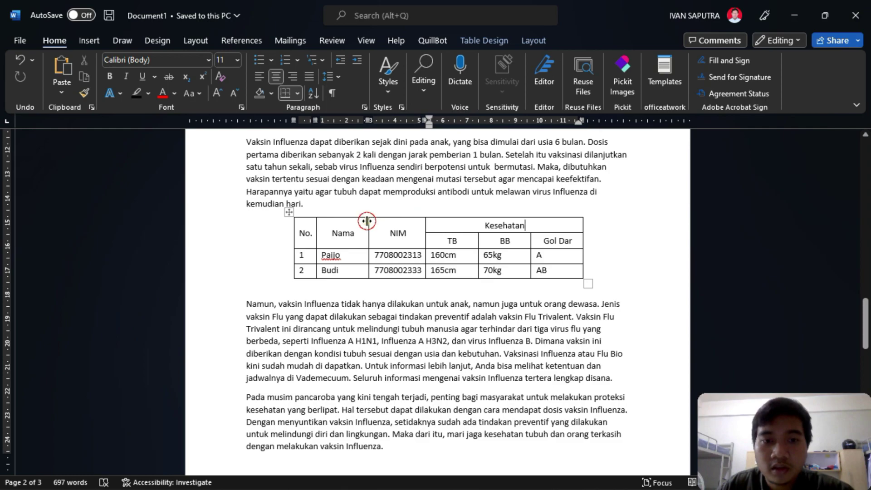
click(387, 222)
click(475, 40)
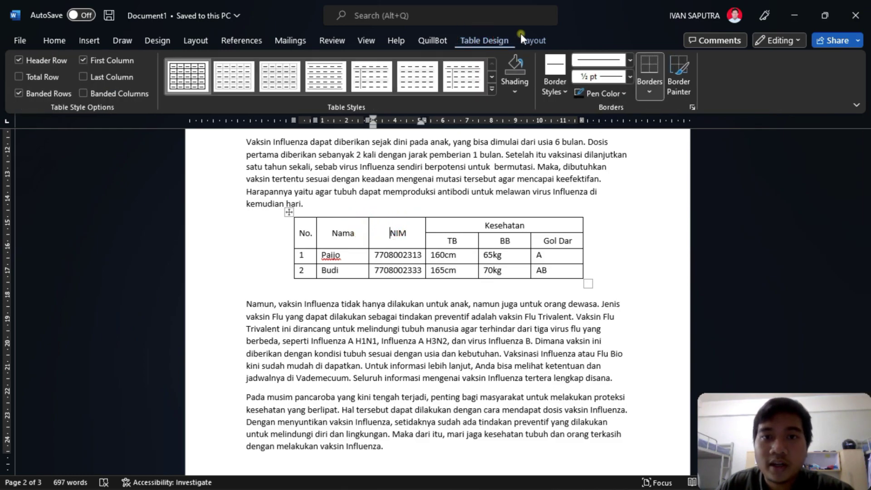
click(535, 40)
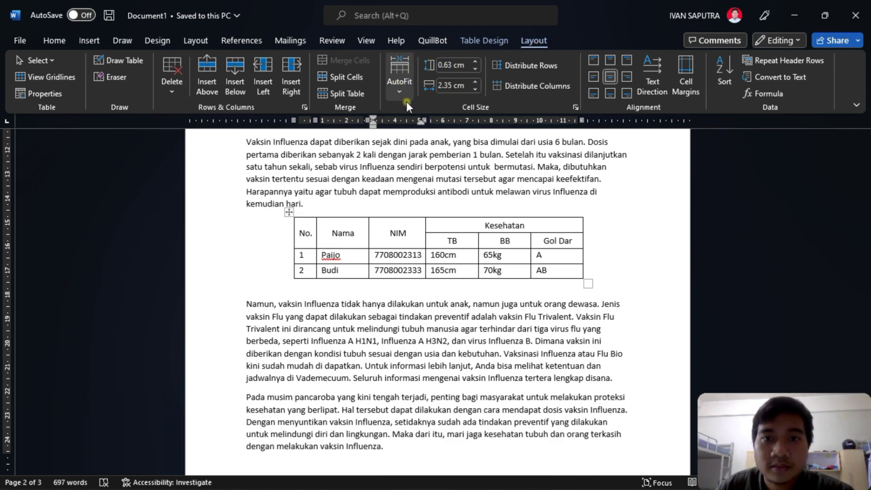
- Drag the table by its move handle down into the Namun paragraph
drag(293, 217, 289, 171)
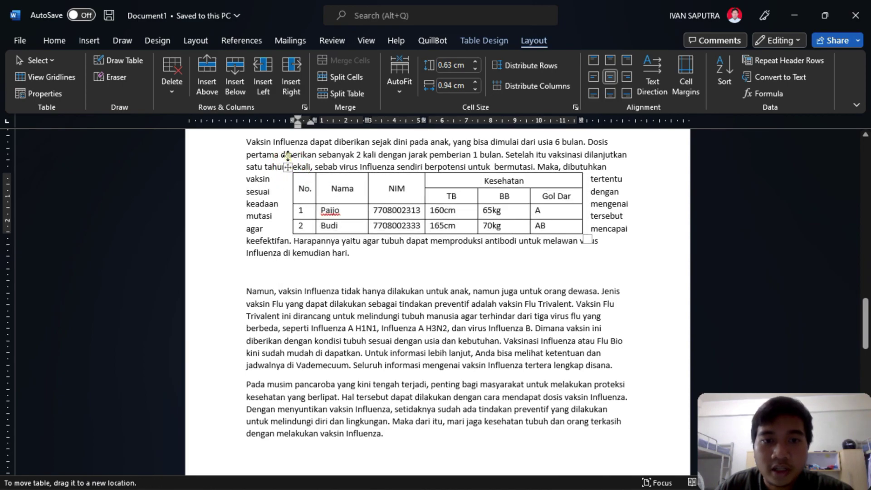
click(344, 241)
scroll(363, 270, up, 2)
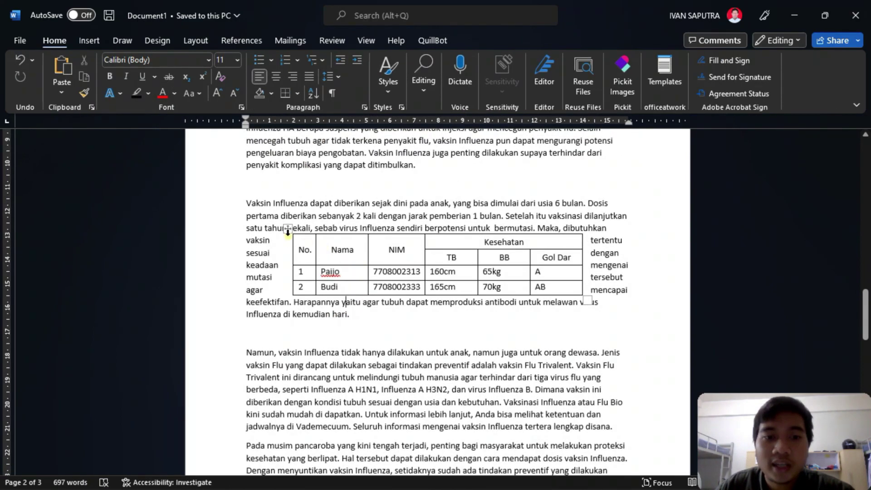
drag(286, 225, 284, 357)
scroll(359, 308, down, 4)
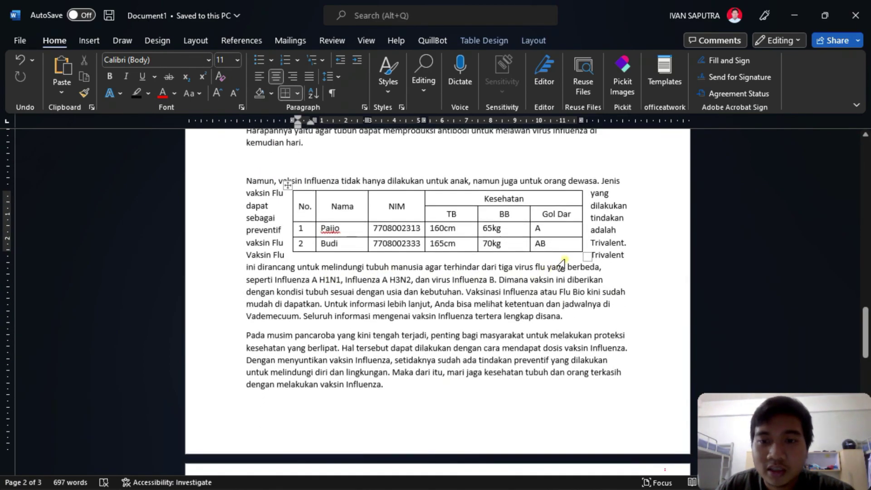
- Reshape the table narrower and taller, then nudge it slightly lower within the paragraph
drag(587, 257, 506, 264)
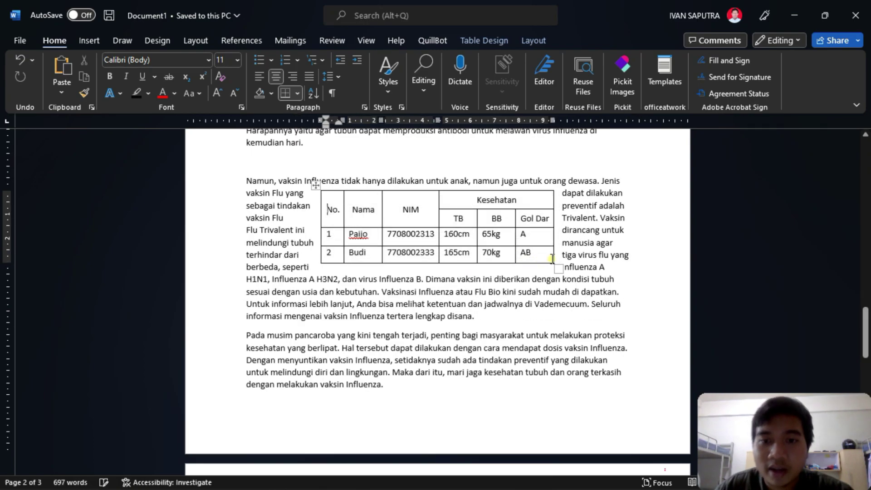
click(569, 243)
scroll(586, 233, up, 1)
scroll(315, 224, down, 3)
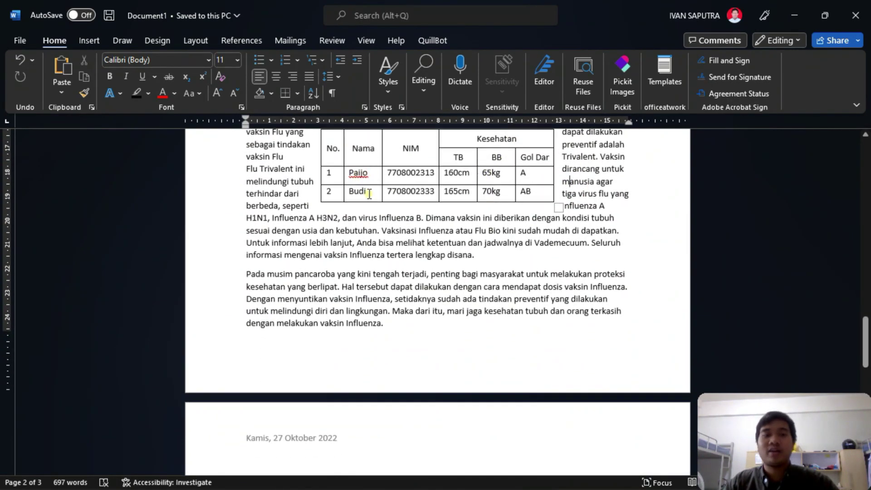
scroll(316, 225, up, 2)
drag(315, 215, 316, 235)
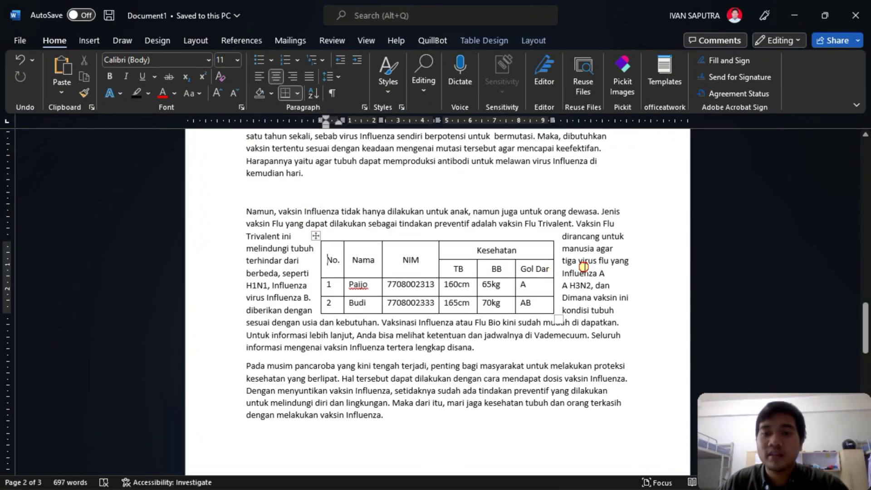
click(583, 266)
- Place the cursor below the final paragraph and snap the Word window to the left half
scroll(587, 265, down, 6)
scroll(563, 256, down, 4)
click(246, 182)
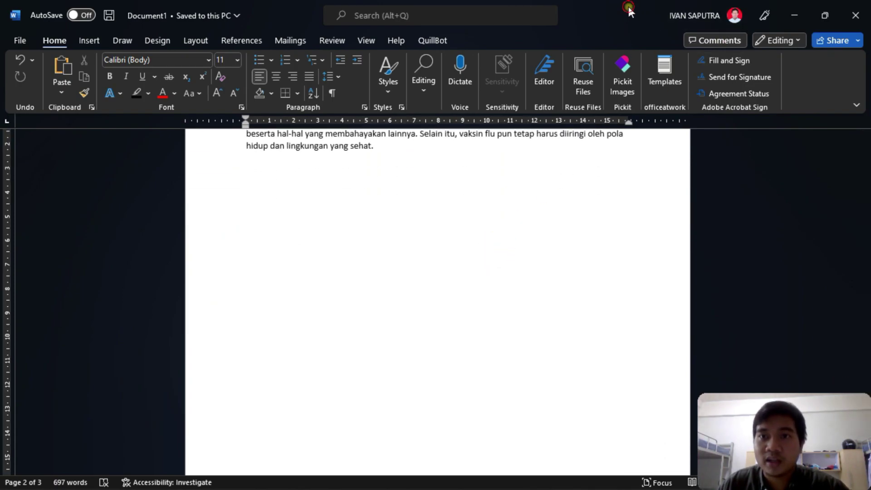
drag(628, 6, 1, 242)
click(642, 245)
scroll(642, 245, down, 10)
scroll(642, 245, down, 6)
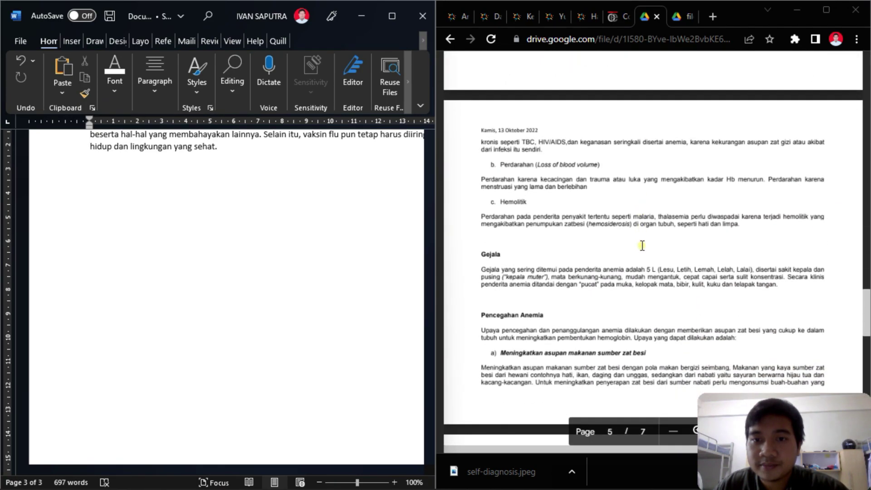
scroll(642, 245, down, 10)
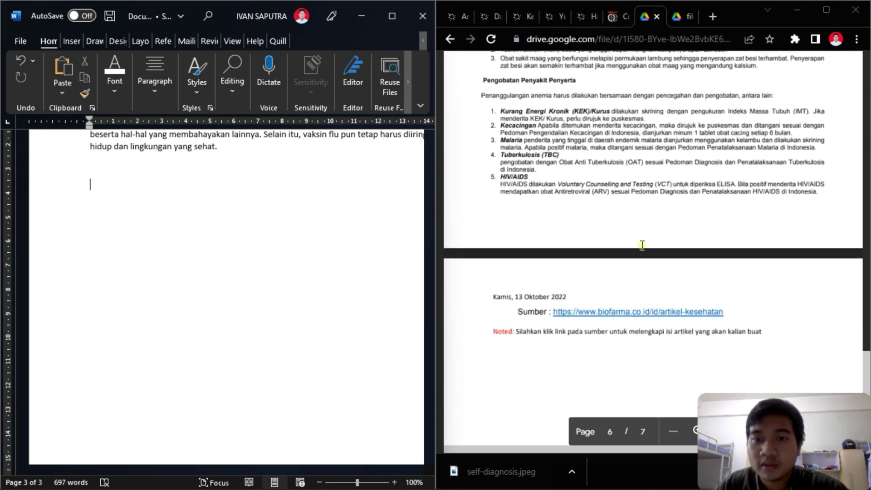
scroll(642, 245, up, 8)
scroll(641, 245, down, 4)
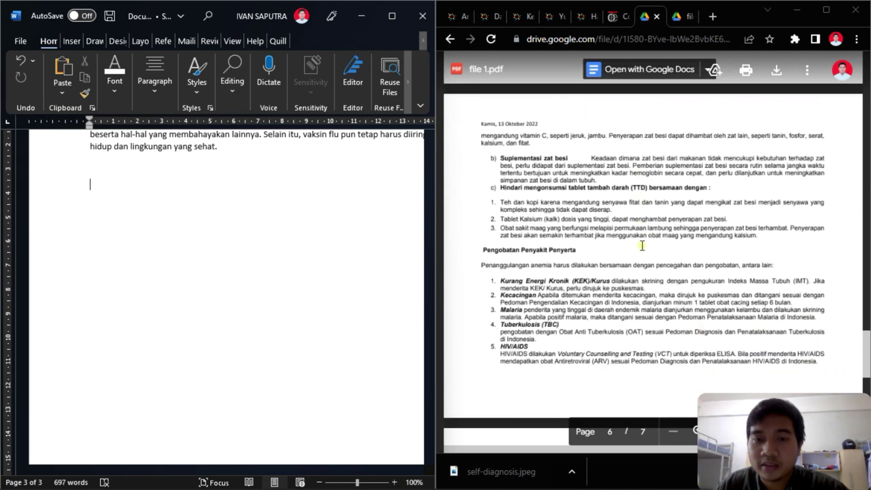
scroll(642, 245, up, 3)
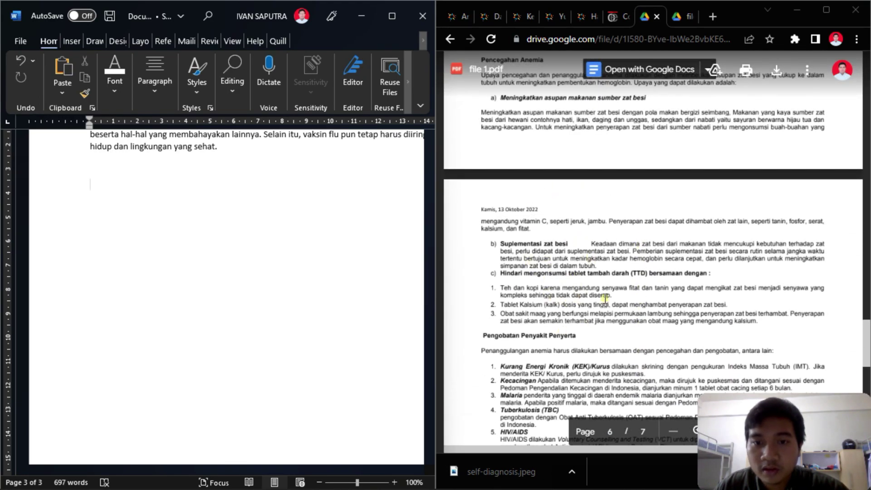
scroll(601, 308, up, 15)
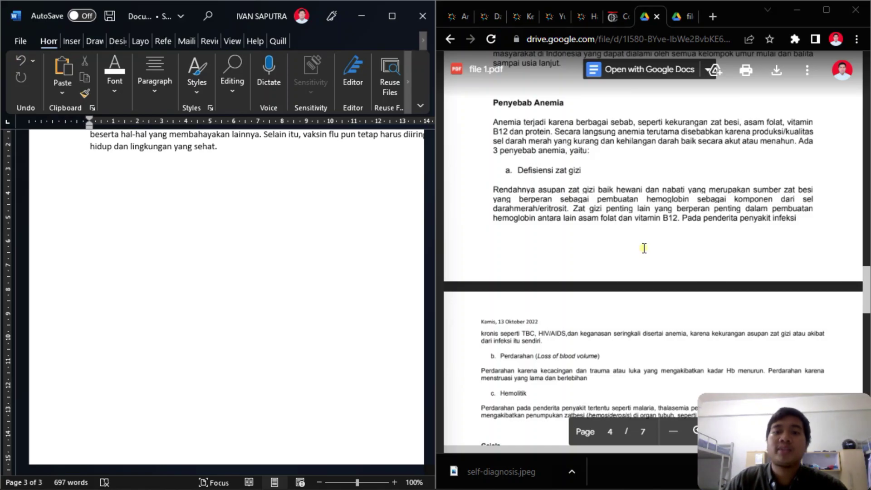
scroll(644, 247, up, 15)
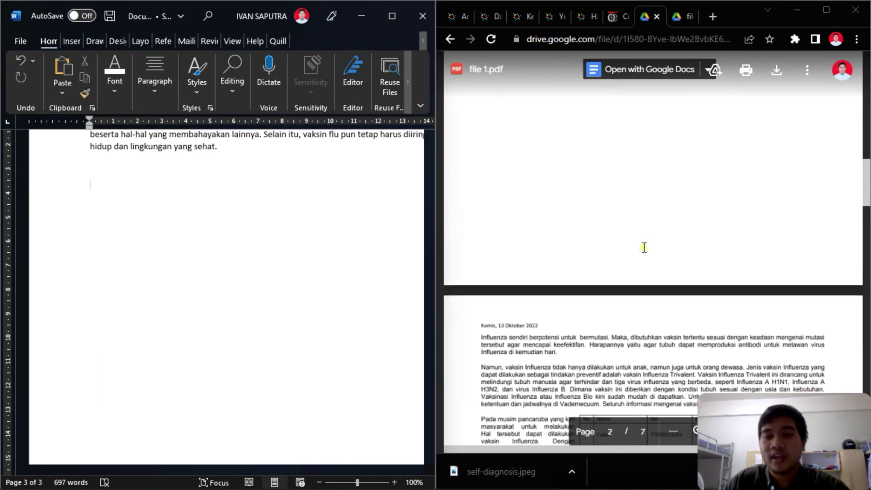
scroll(644, 248, down, 7)
scroll(616, 185, up, 6)
click(313, 271)
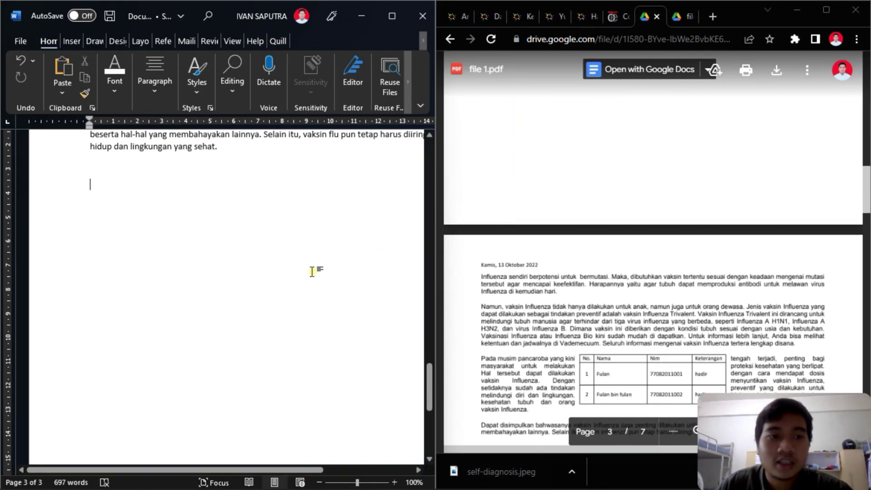
scroll(223, 201, up, 4)
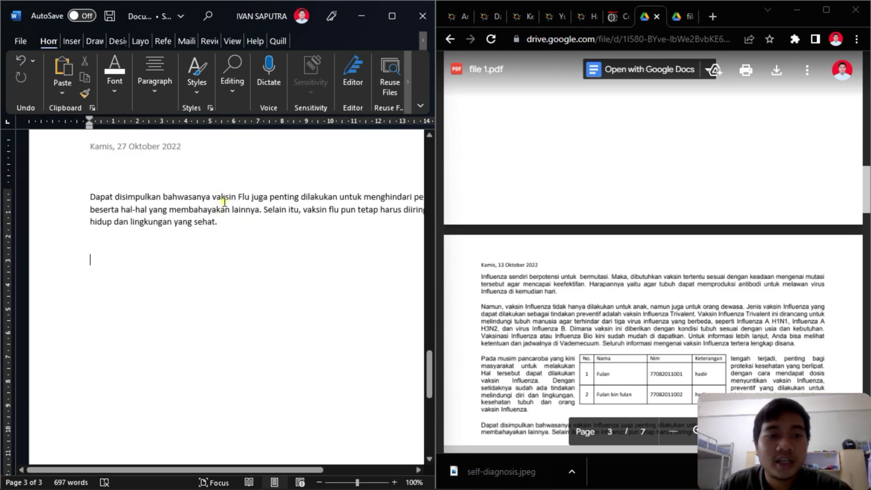
click(380, 20)
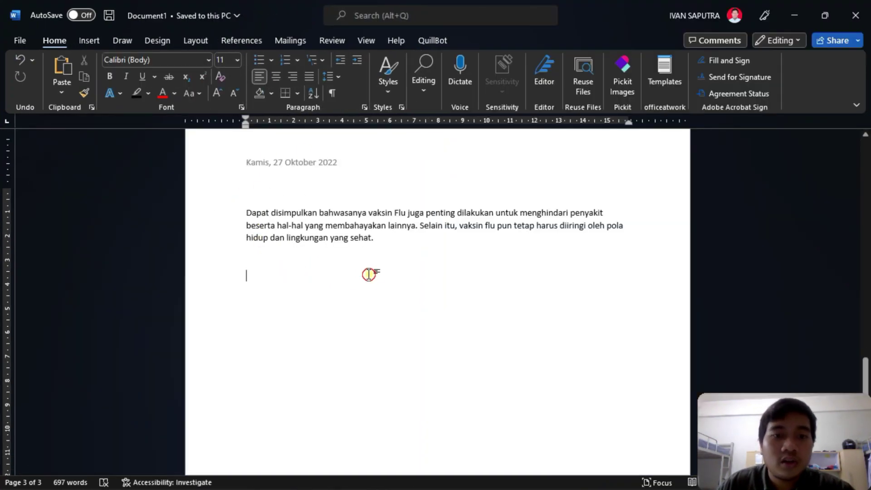
- From the Layout margin presets, open Custom Margins to view the 2.54 cm margins on all sides
click(208, 37)
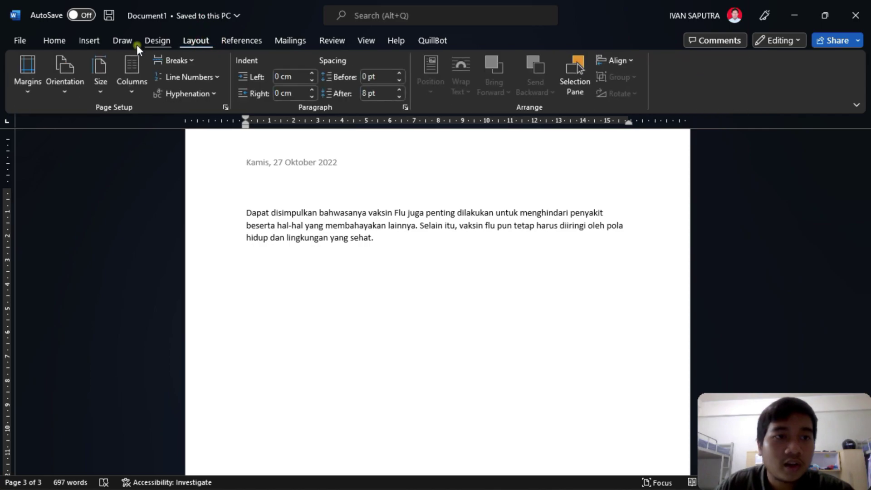
click(38, 87)
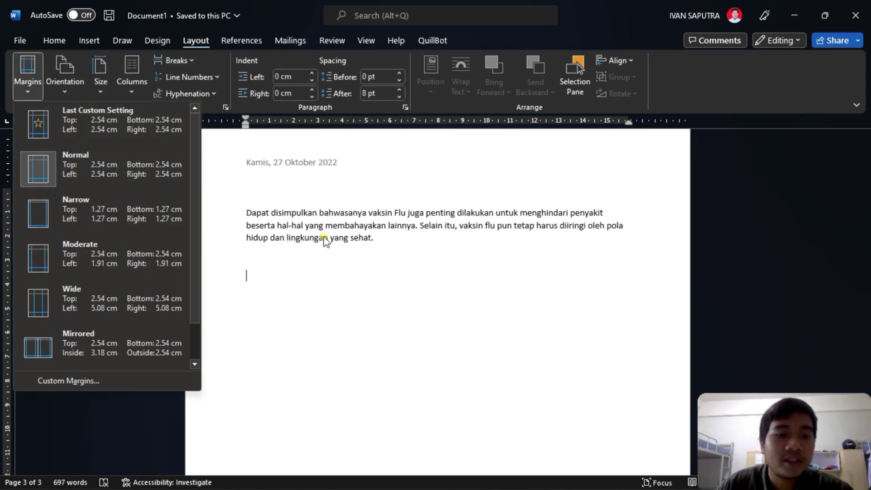
click(383, 245)
click(235, 225)
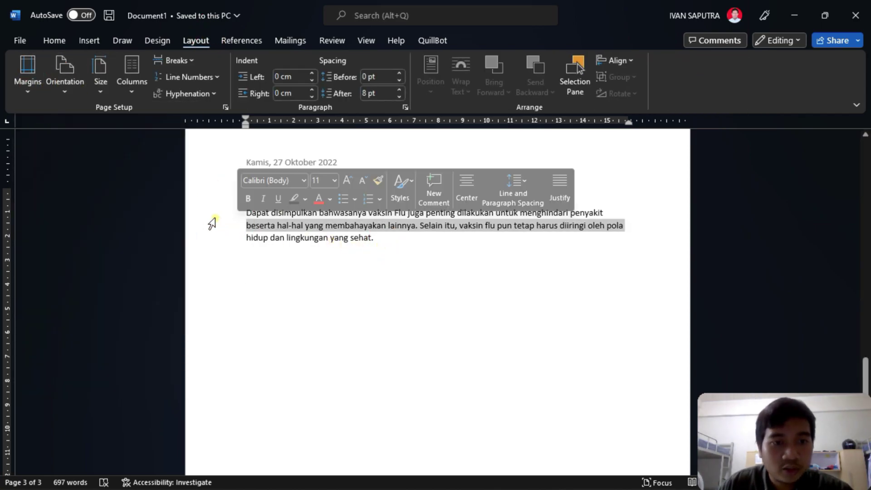
click(251, 236)
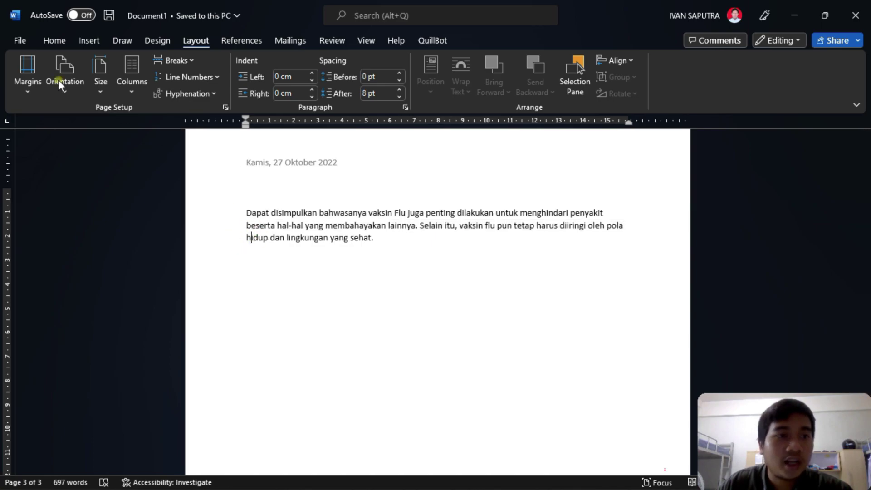
click(28, 93)
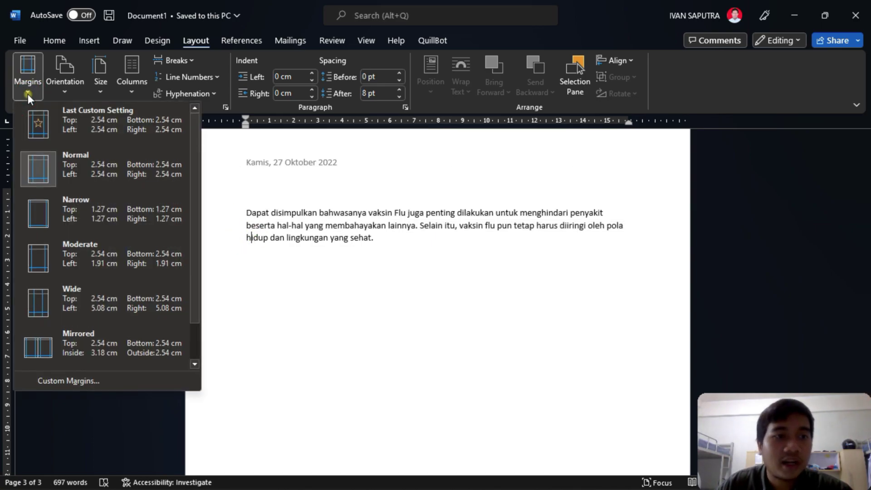
click(118, 382)
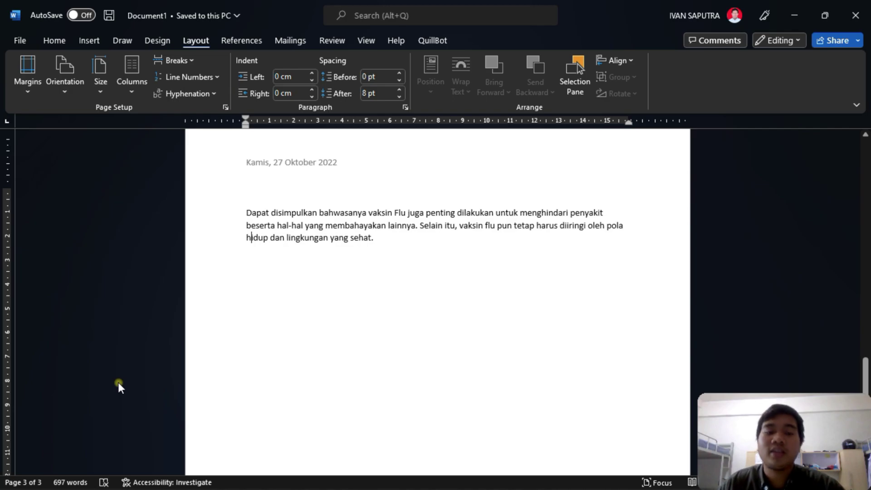
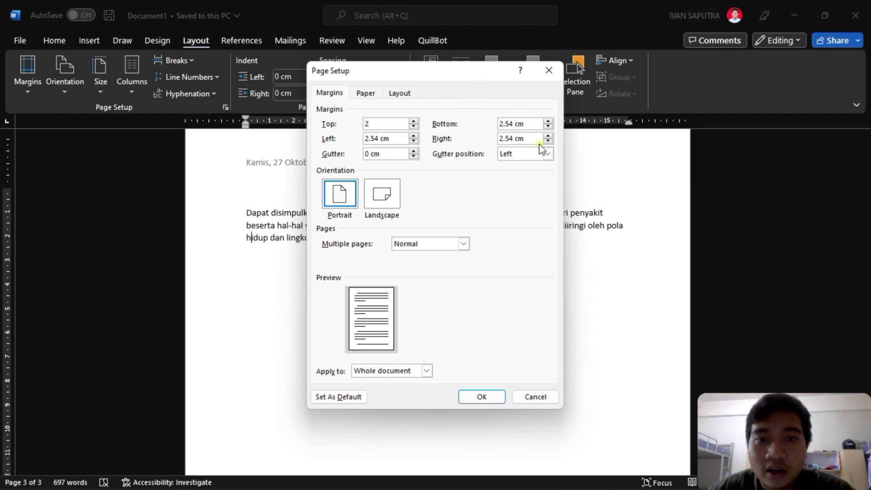
- Set the page margins to 2 cm top and bottom and 2.3 cm left and right
click(522, 127)
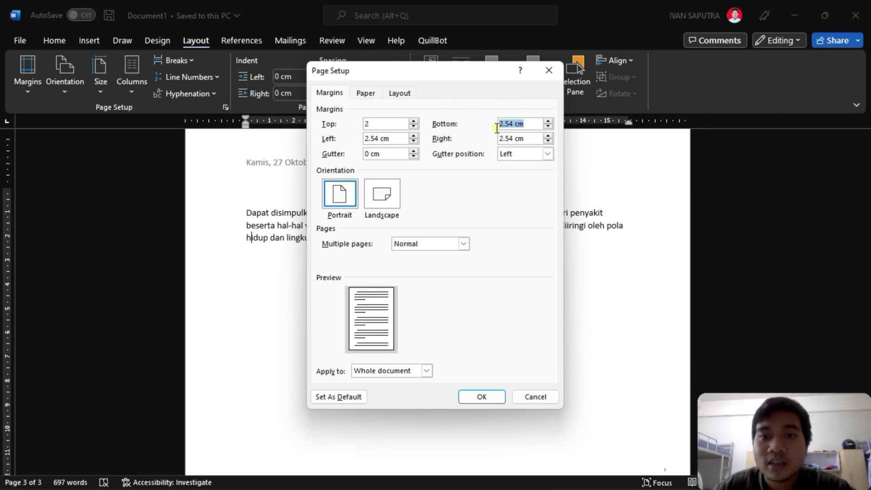
text(2)
drag(400, 139, 349, 140)
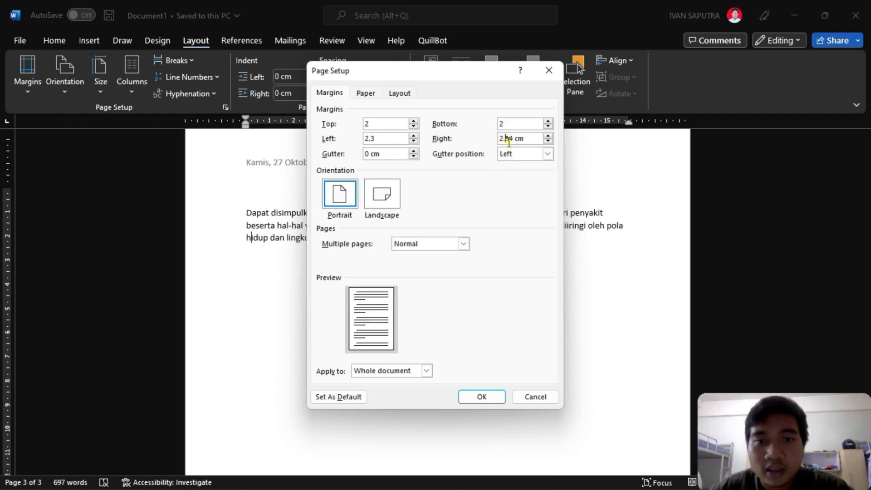
drag(512, 143, 497, 144)
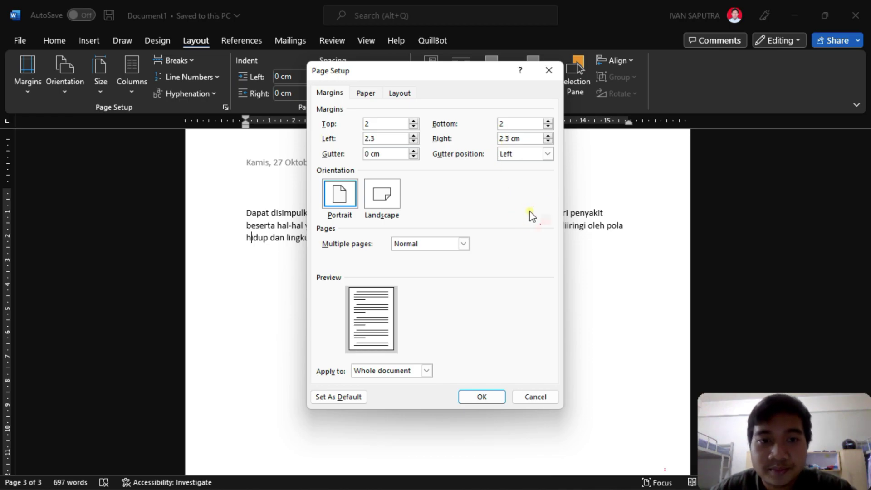
click(499, 398)
scroll(516, 375, up, 7)
scroll(530, 357, up, 20)
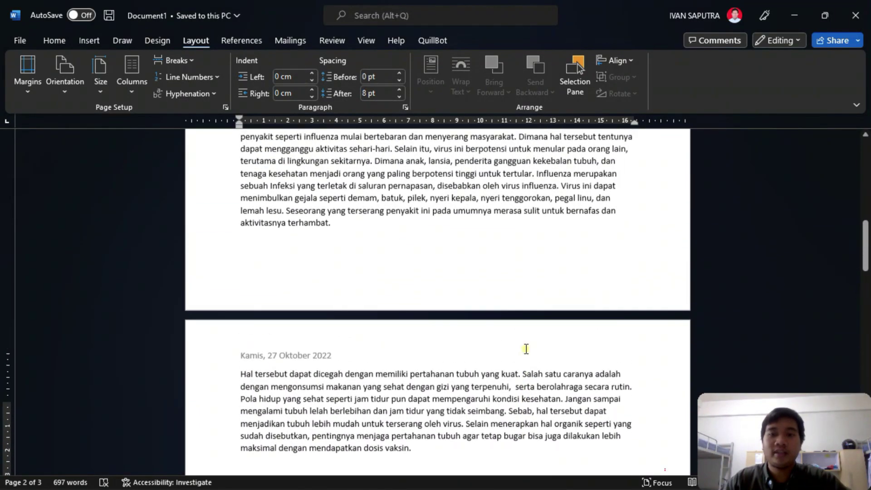
scroll(522, 345, up, 3)
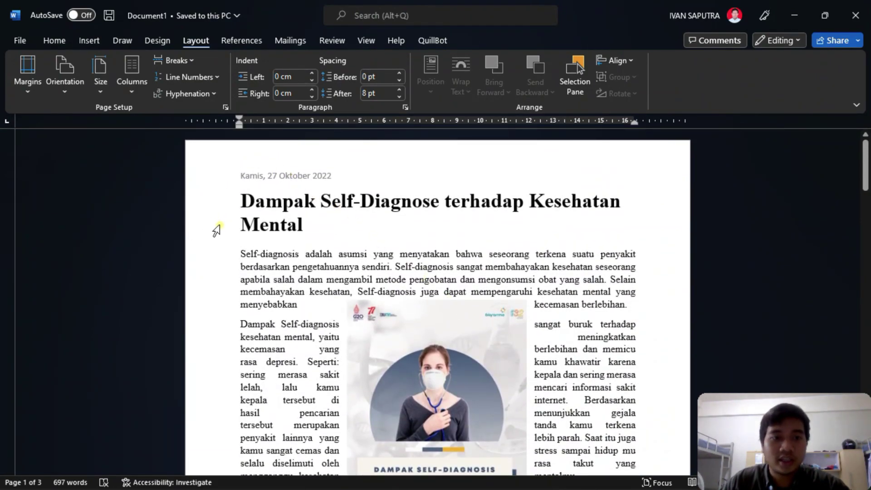
scroll(628, 269, down, 15)
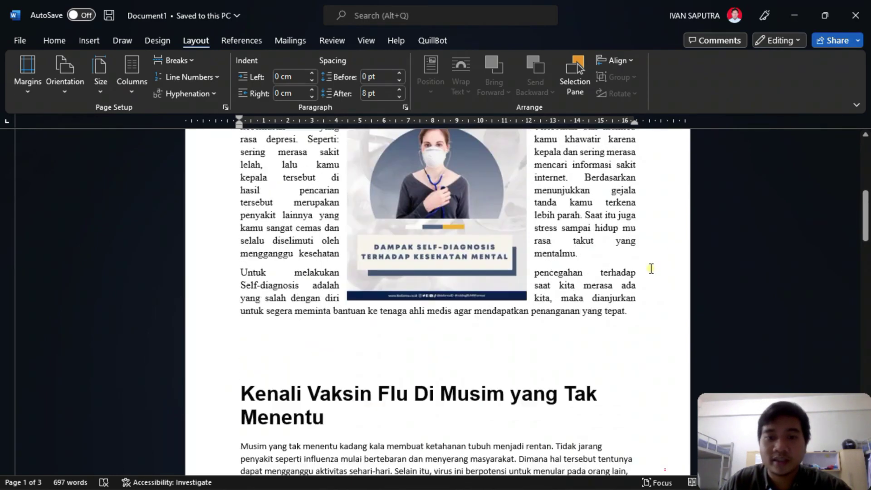
scroll(562, 273, down, 7)
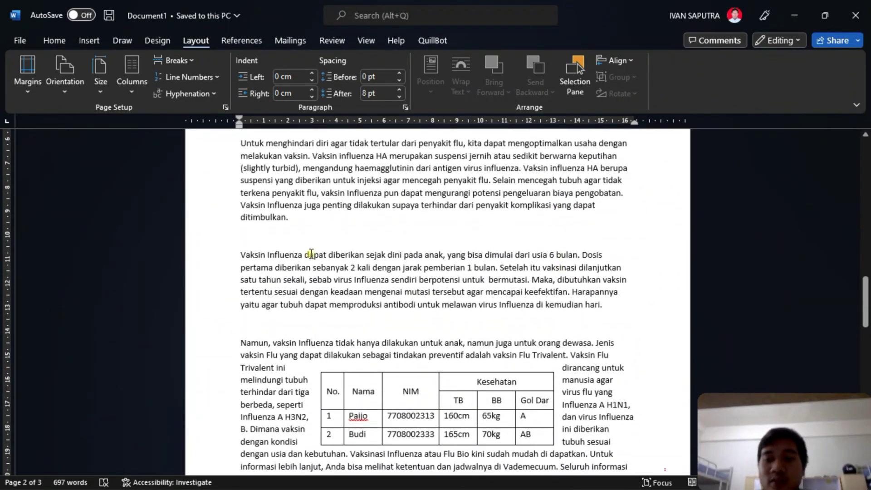
scroll(312, 253, down, 3)
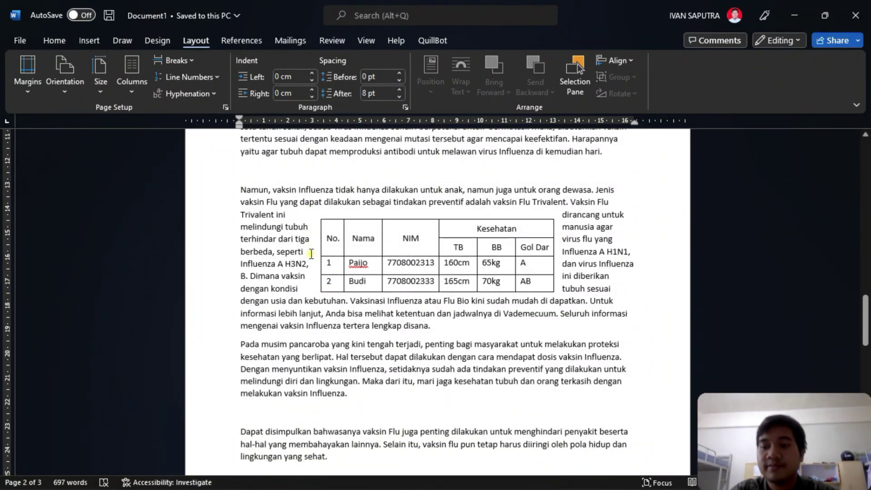
scroll(287, 256, down, 2)
scroll(301, 259, down, 8)
scroll(326, 255, up, 4)
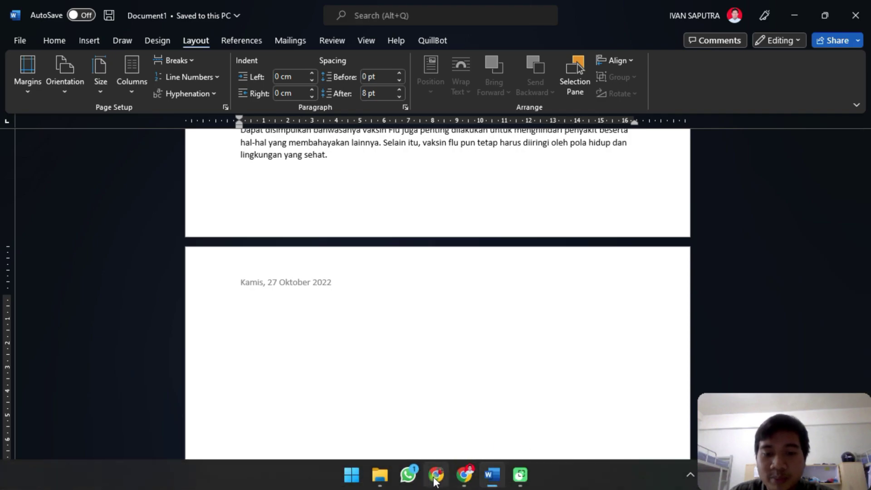
- Copy the biofarma title 'Yuk Tetap Sehat, Bebas Anemia' from Chrome and paste it onto Word's page 3
click(465, 475)
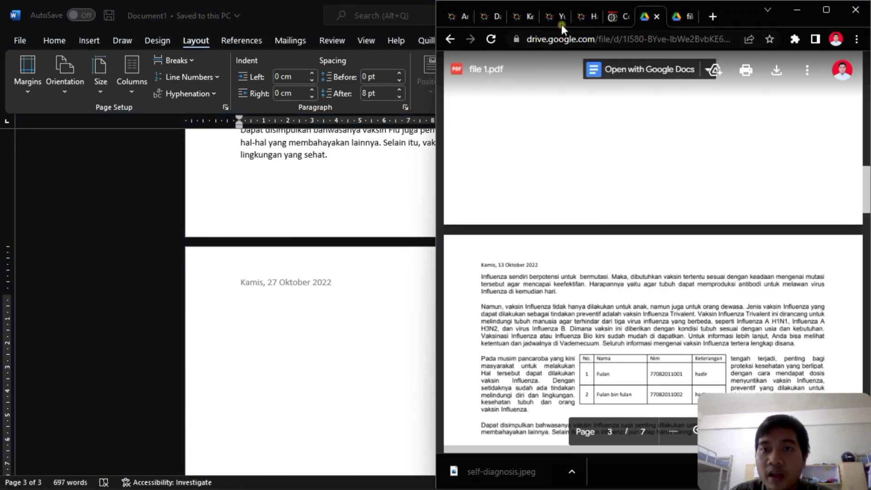
click(515, 19)
click(551, 15)
scroll(570, 234, down, 5)
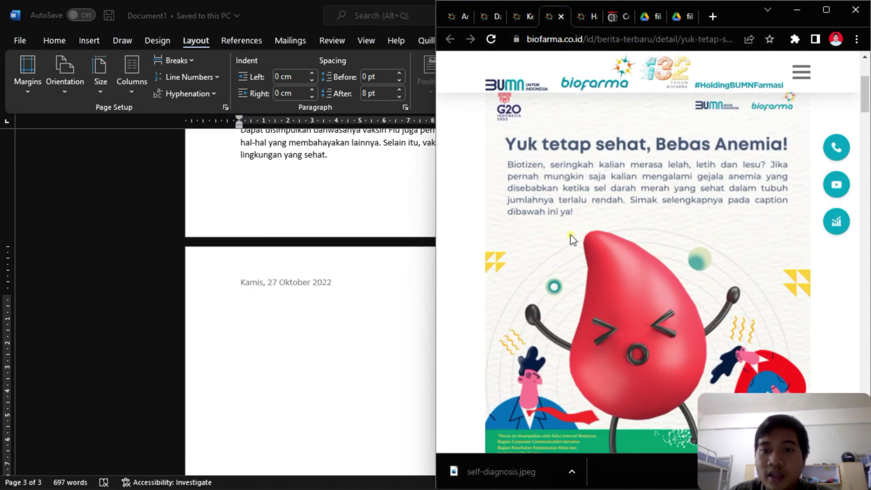
scroll(567, 239, down, 5)
scroll(559, 229, up, 10)
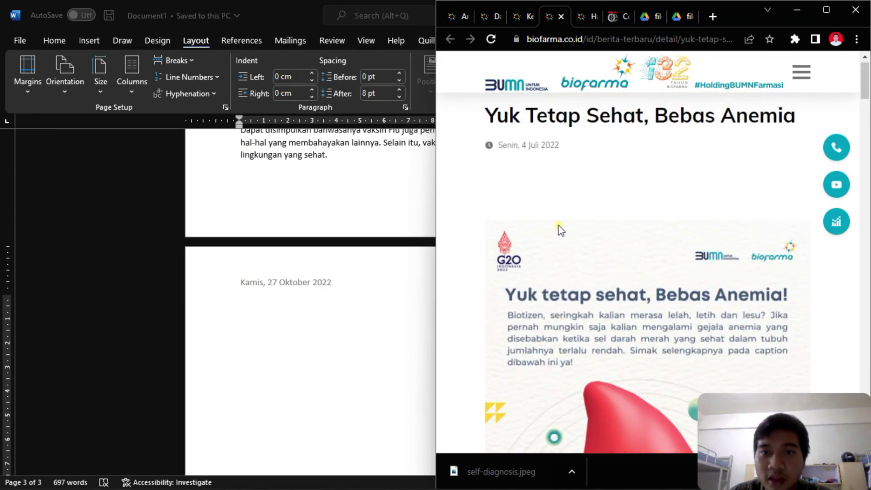
drag(487, 122, 797, 138)
key(ctrl+c)
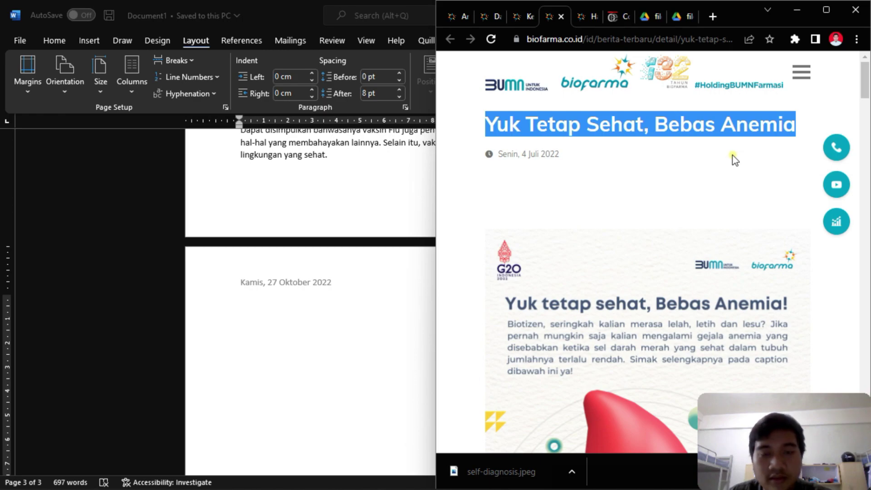
click(336, 336)
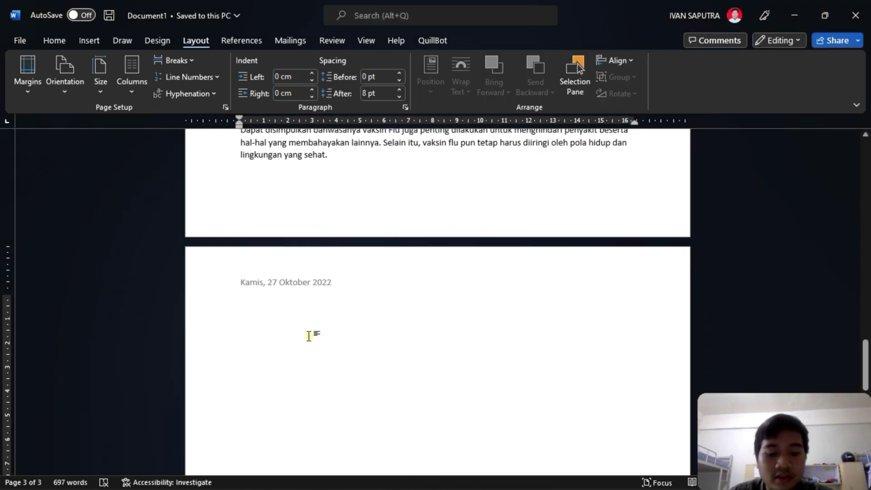
key(ctrl+v)
click(254, 309)
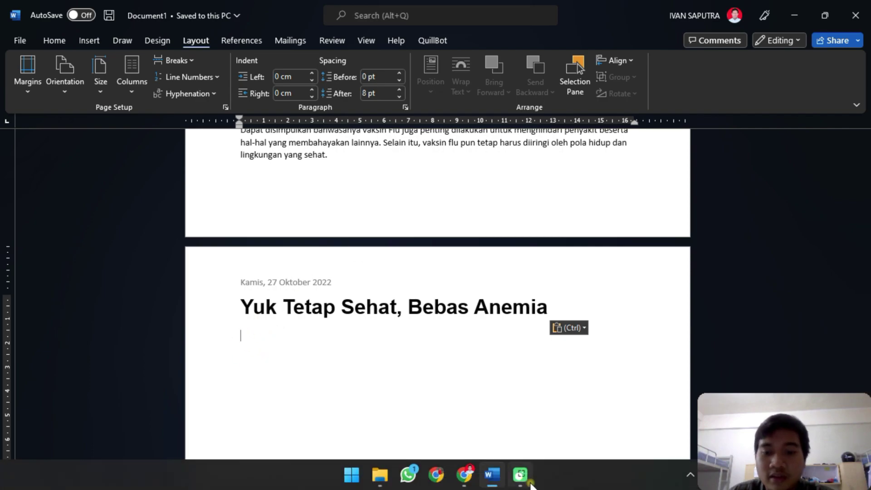
- Copy the anemia article's body text from Chrome and paste it below the title in Word
click(464, 476)
scroll(596, 308, down, 10)
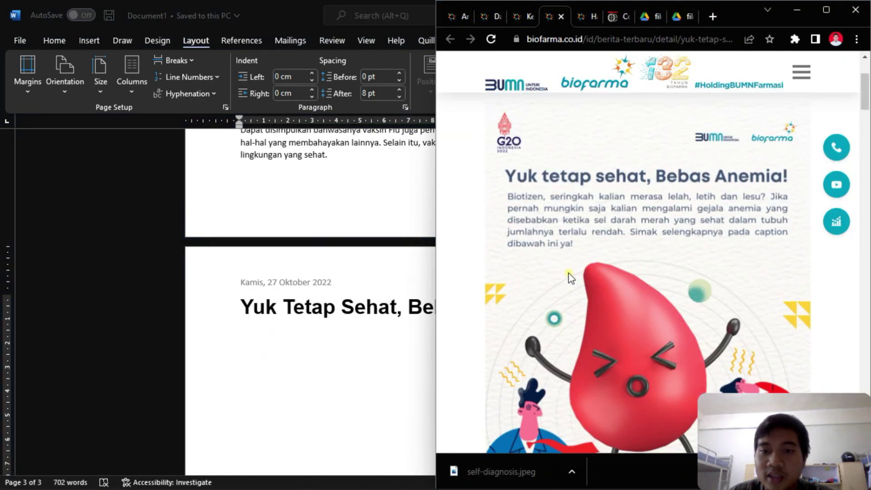
drag(486, 158, 583, 207)
scroll(583, 208, up, 8)
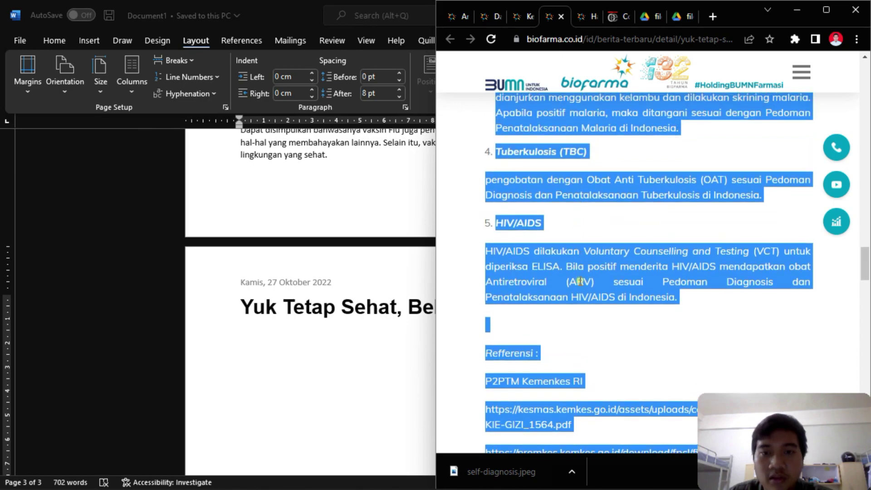
click(280, 385)
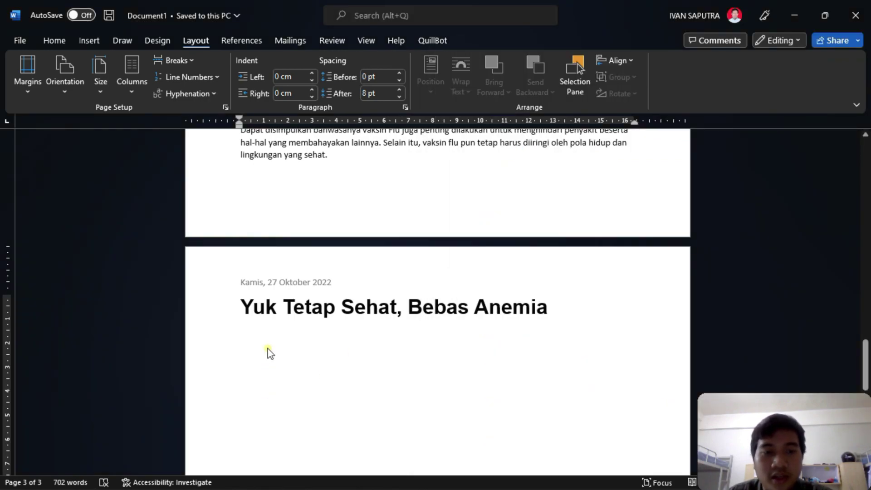
key(ctrl+v)
- Select the whole document and set its font colour to black
scroll(317, 295, up, 2)
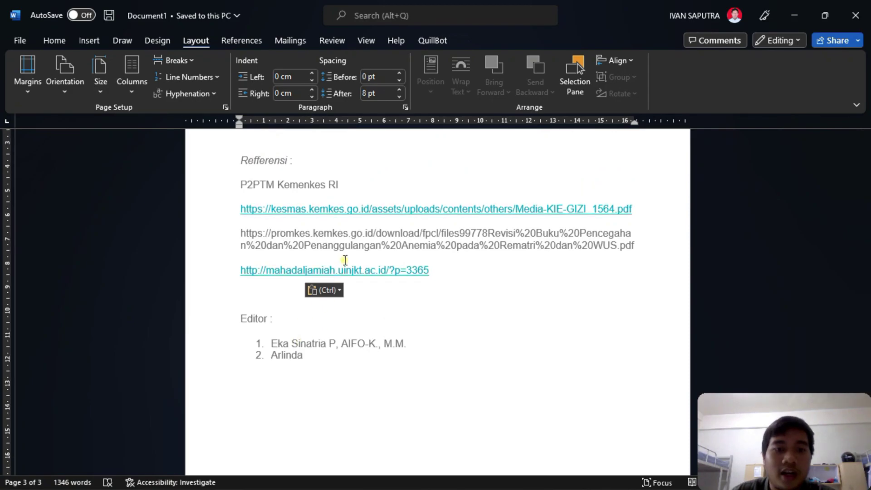
click(273, 257)
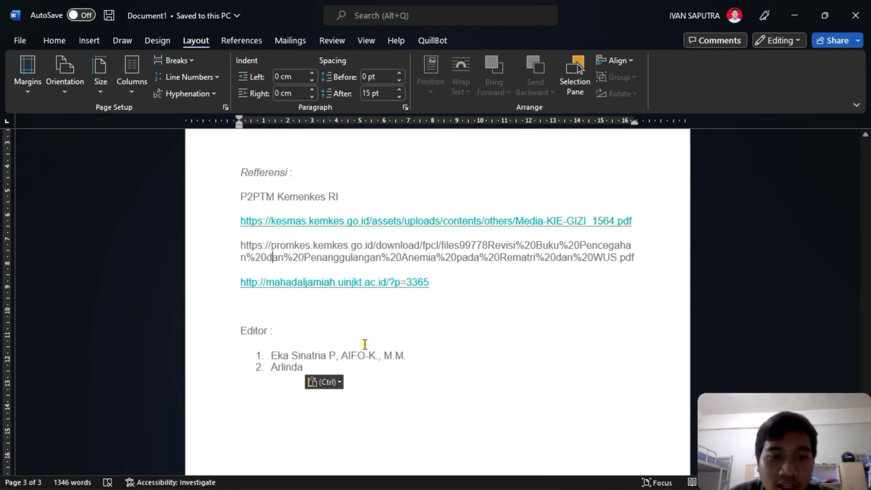
drag(349, 368, 334, 355)
key(ctrl+a)
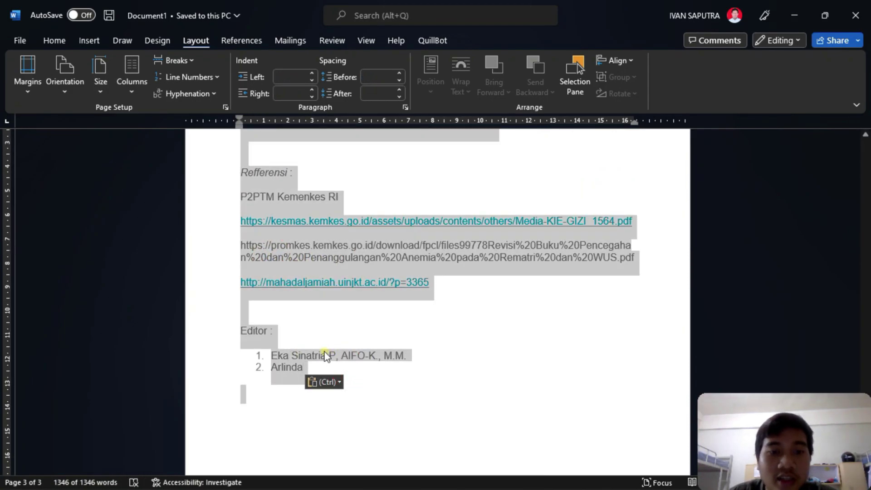
click(55, 40)
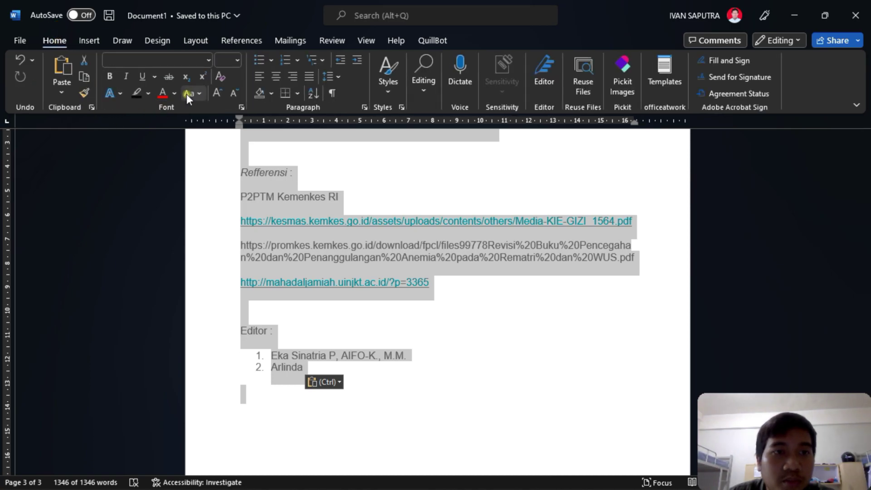
click(174, 93)
click(173, 146)
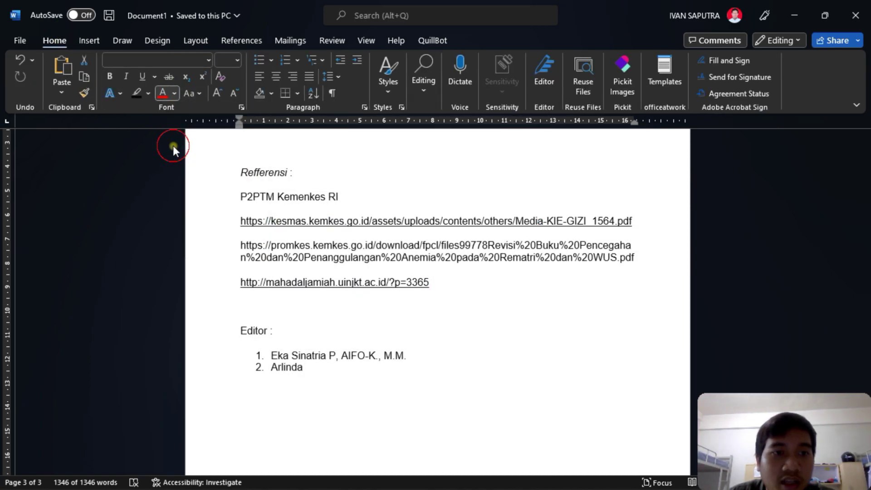
- Set all the document text to Times New Roman
key(ctrl+a)
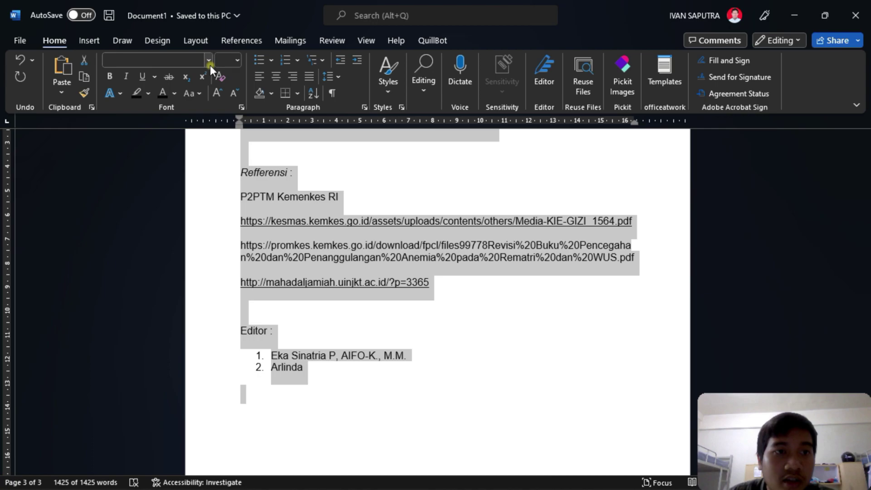
click(186, 58)
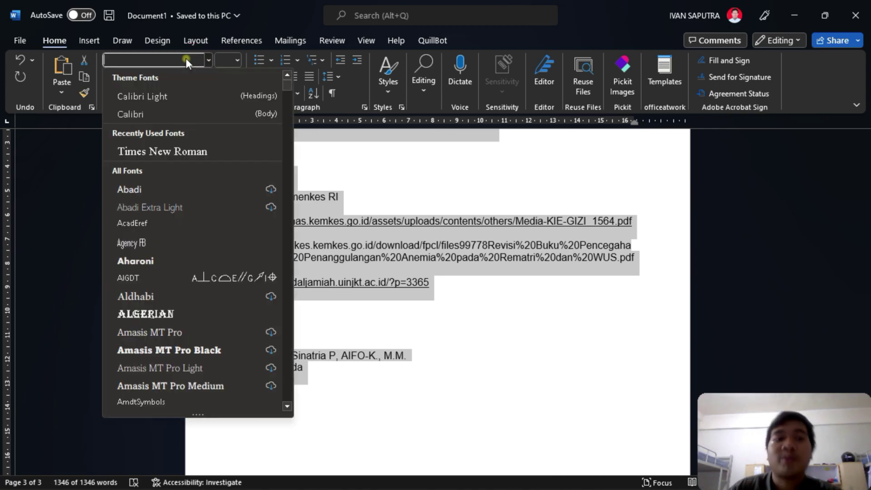
click(173, 149)
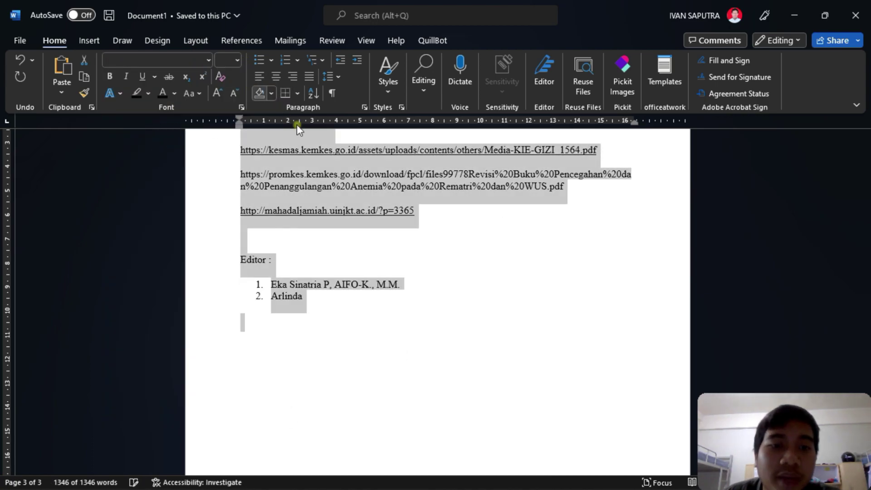
click(333, 183)
scroll(385, 195, up, 20)
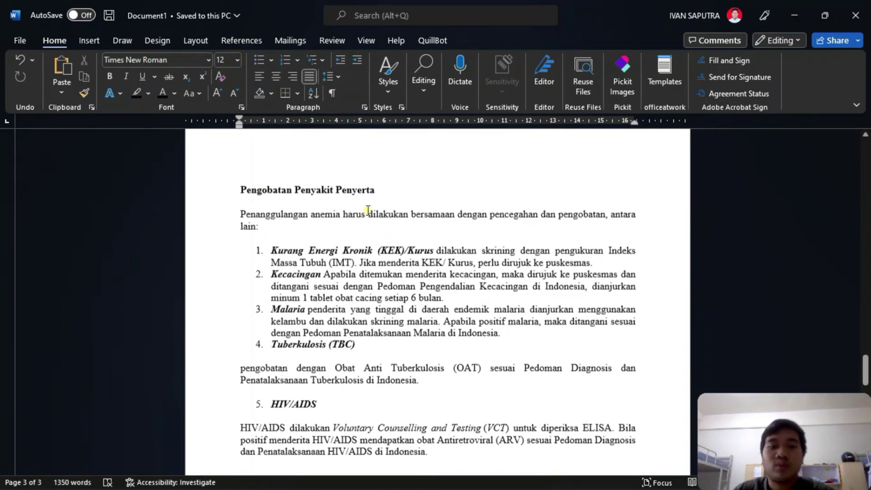
scroll(385, 195, up, 20)
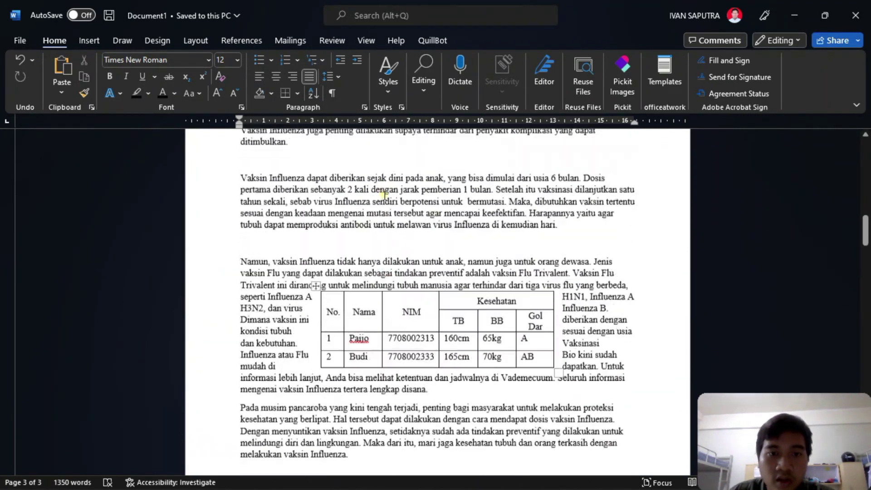
- Insert a page break so the 'Yuk Tetap Sehat' heading starts on a new page
scroll(384, 195, down, 15)
scroll(386, 194, up, 8)
scroll(387, 193, down, 3)
scroll(388, 192, down, 12)
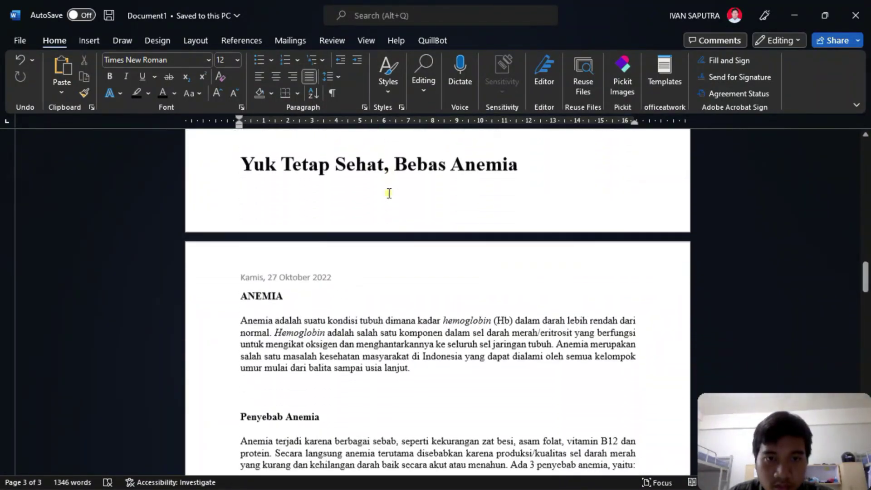
scroll(344, 167, up, 1)
scroll(344, 167, up, 1)
click(327, 230)
click(323, 220)
key(ctrl+Return)
- Locate 'Flu' in the Kenali Vaksin Flu heading and bring up Find and Replace
scroll(325, 218, up, 12)
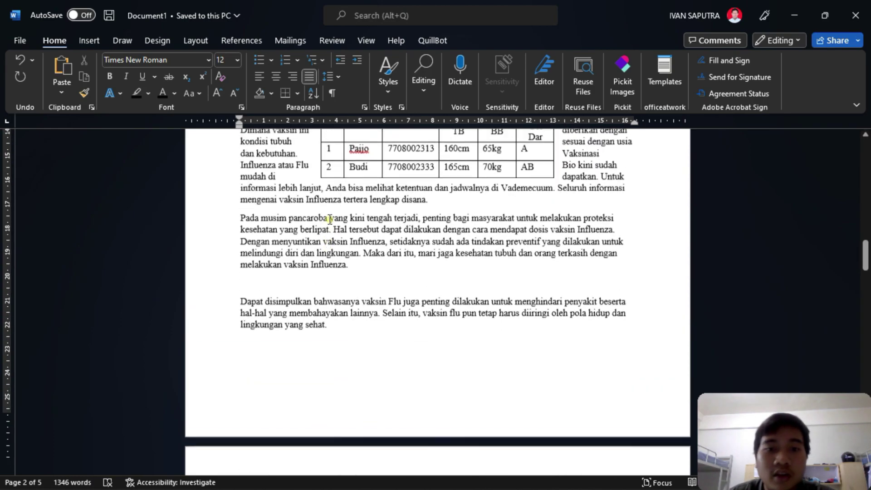
scroll(333, 209, up, 10)
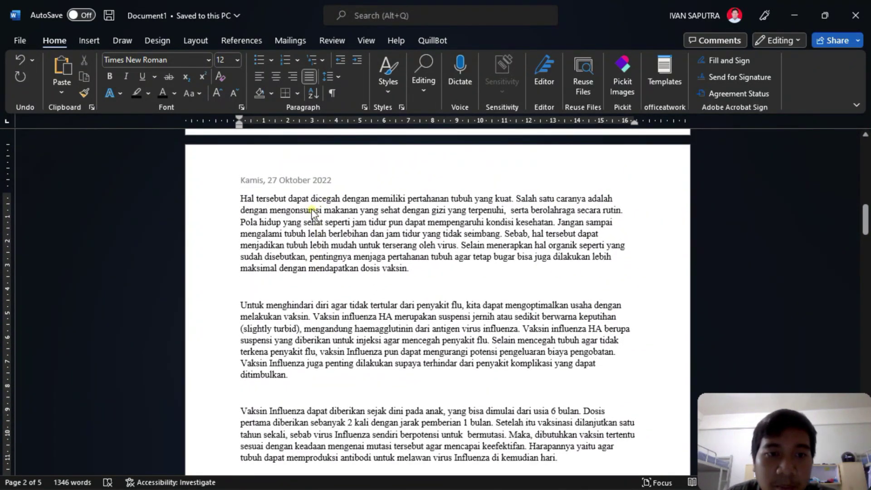
scroll(312, 210, up, 2)
scroll(379, 273, down, 1)
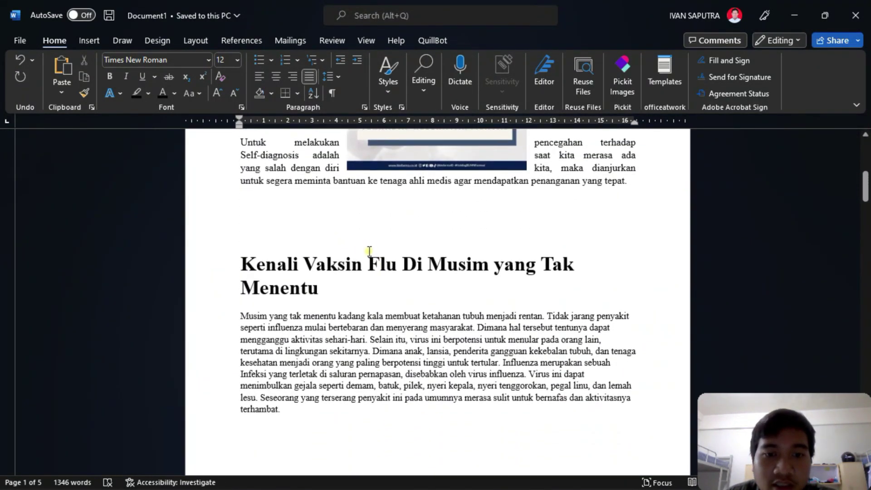
mouse_move(366, 261)
mouse_down()
mouse_move(390, 270)
mouse_move(374, 270)
mouse_up()
click(395, 271)
click(370, 270)
click(398, 361)
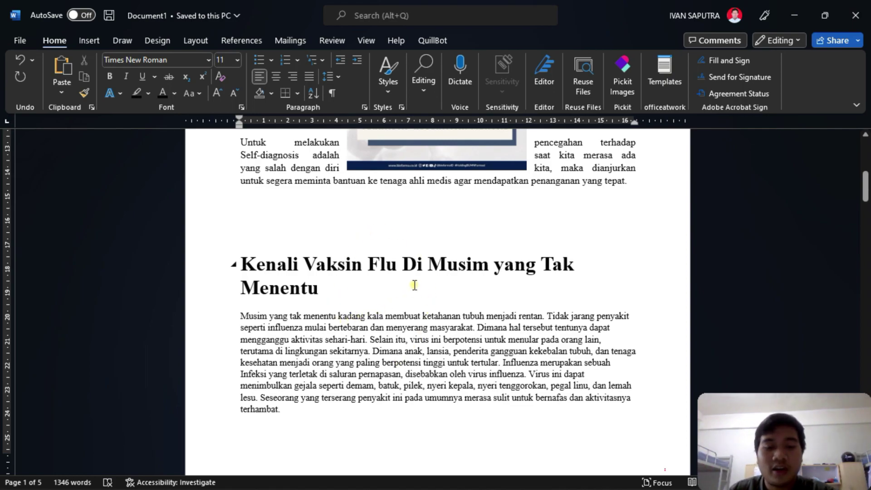
key(ctrl+g)
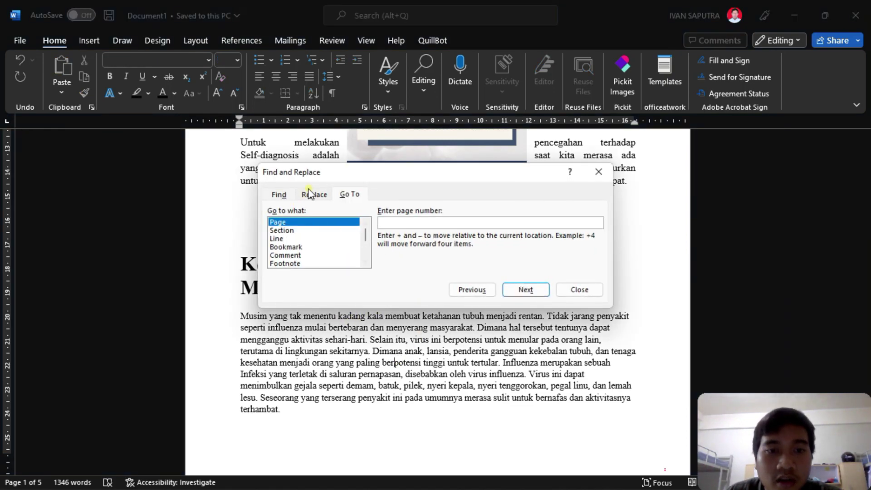
- Replace all 31 occurrences of 'Flu' with 'Influenza' throughout the document
click(312, 195)
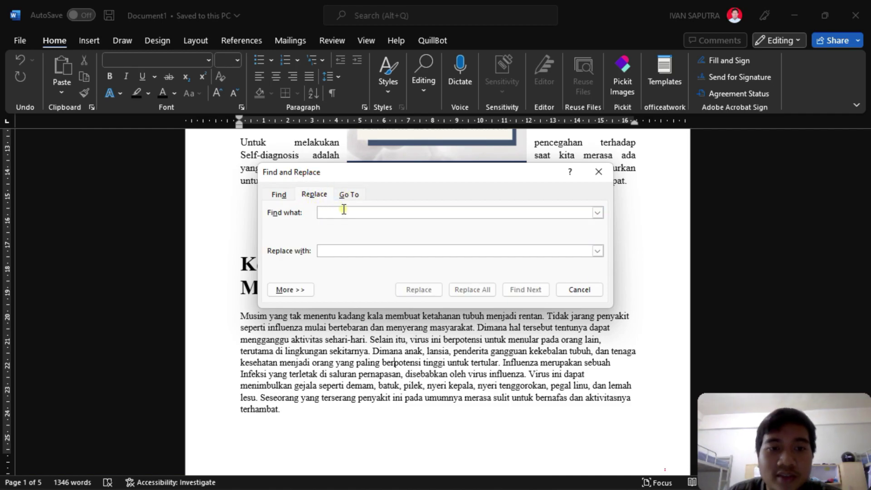
drag(348, 174, 505, 178)
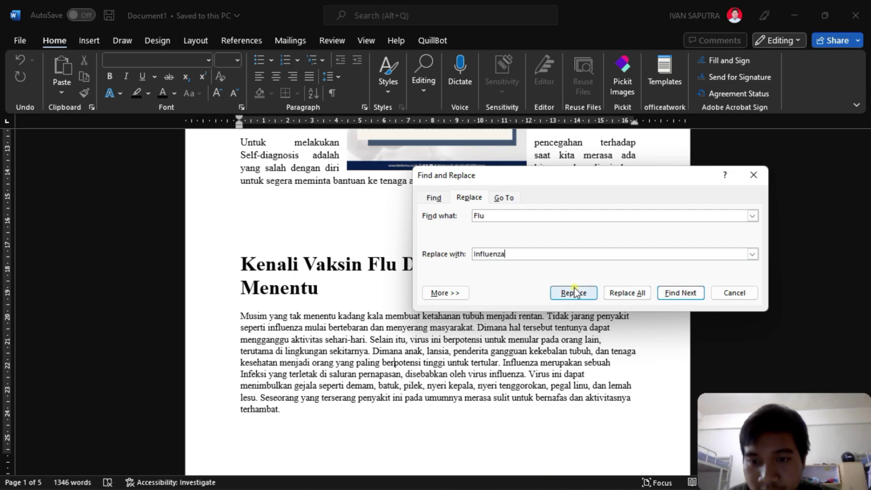
click(627, 293)
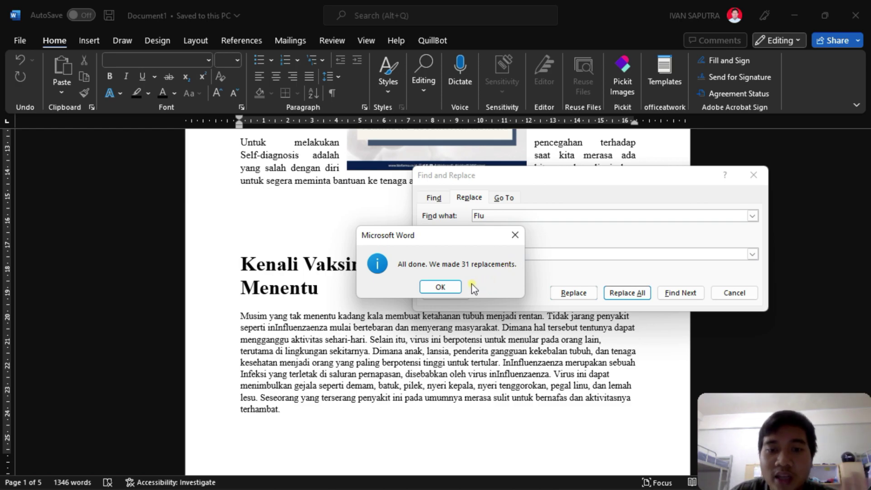
click(440, 288)
click(734, 294)
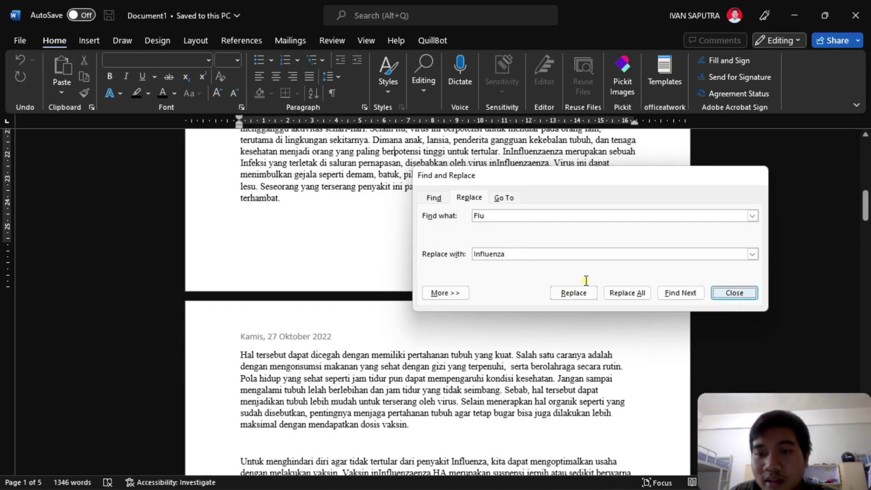
scroll(463, 286, up, 4)
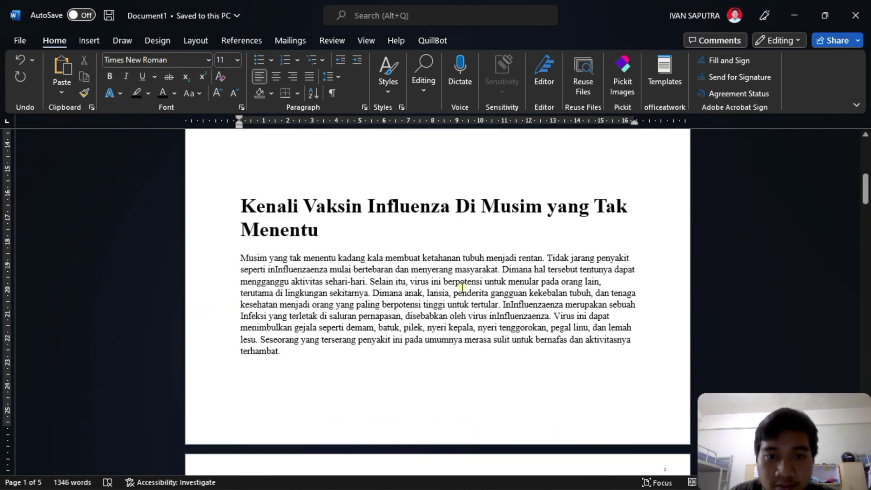
scroll(461, 287, up, 3)
scroll(461, 286, down, 3)
scroll(461, 286, down, 6)
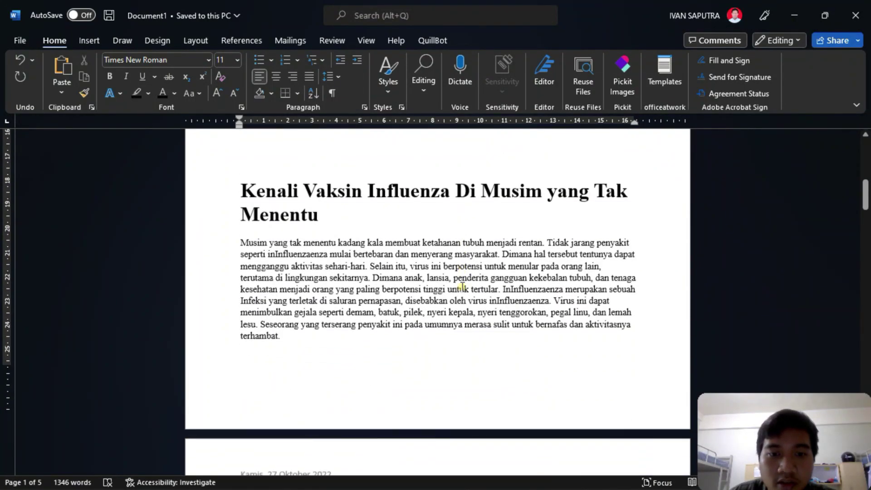
scroll(462, 286, up, 6)
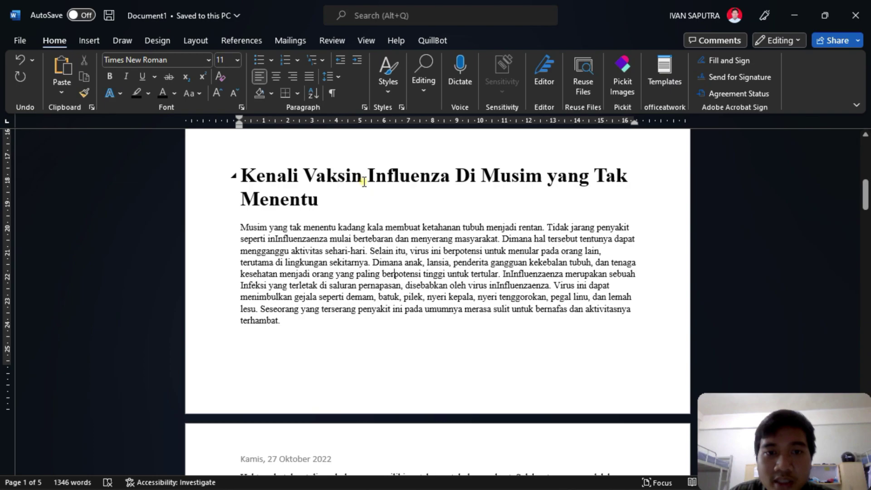
drag(368, 176, 452, 175)
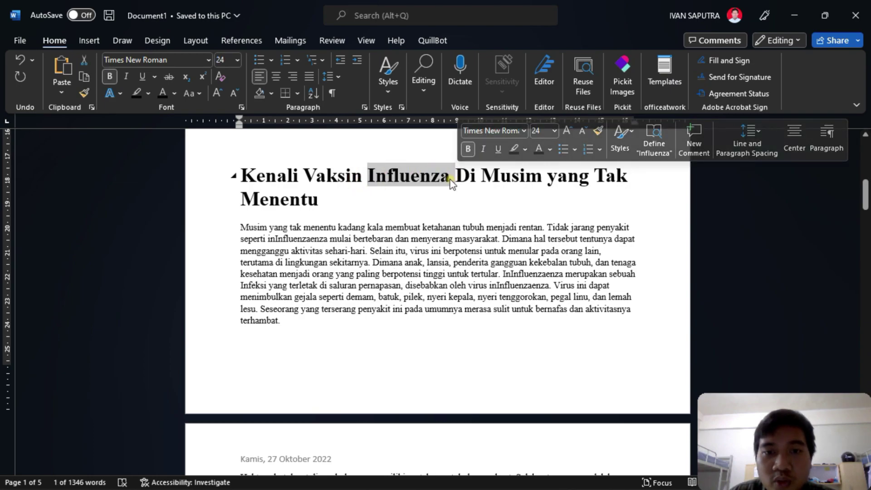
click(452, 176)
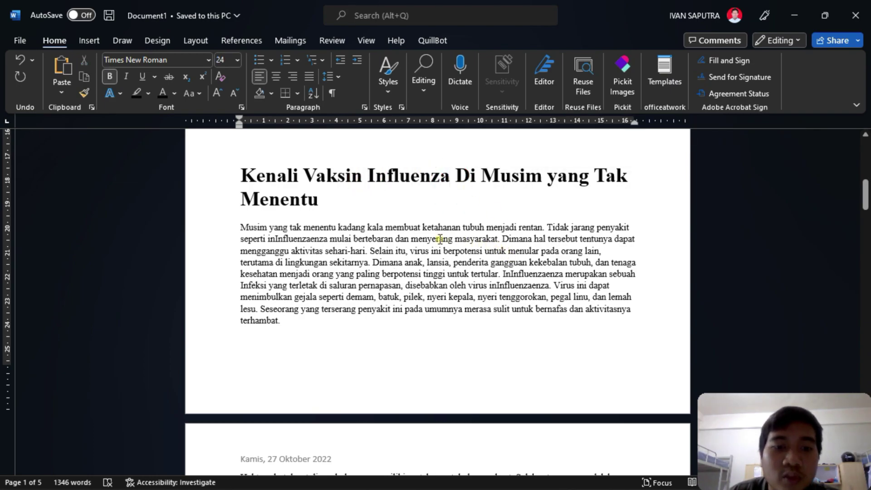
scroll(411, 242, down, 1)
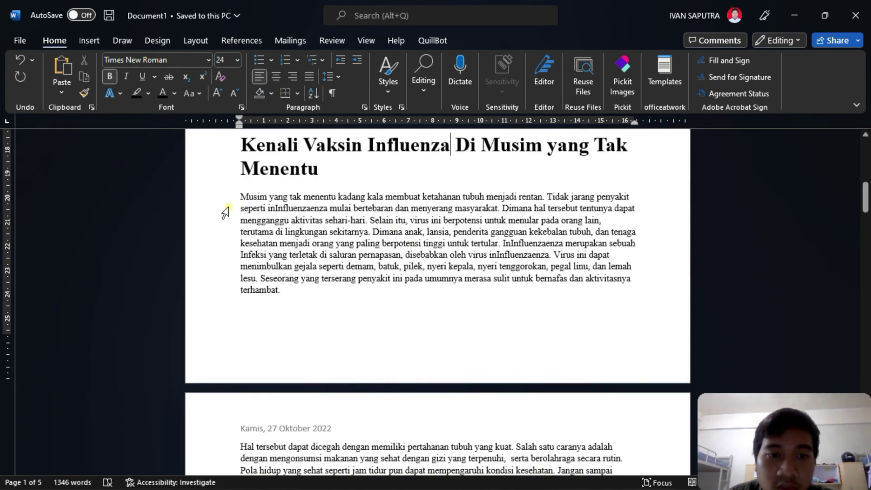
scroll(283, 232, down, 1)
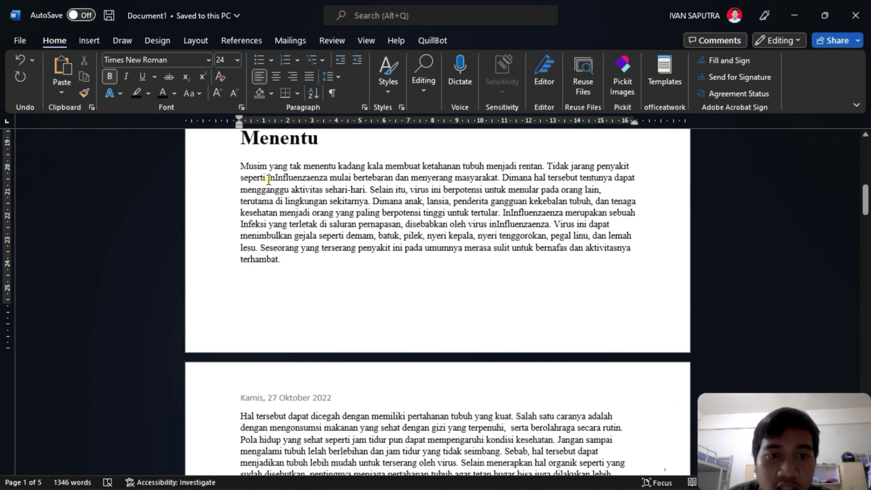
drag(327, 178, 328, 179)
scroll(413, 189, down, 1)
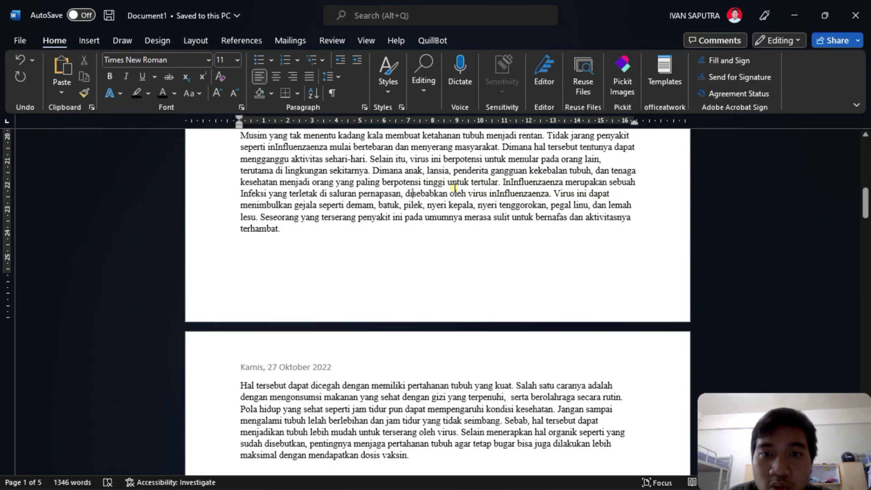
scroll(454, 187, down, 4)
scroll(502, 292, down, 1)
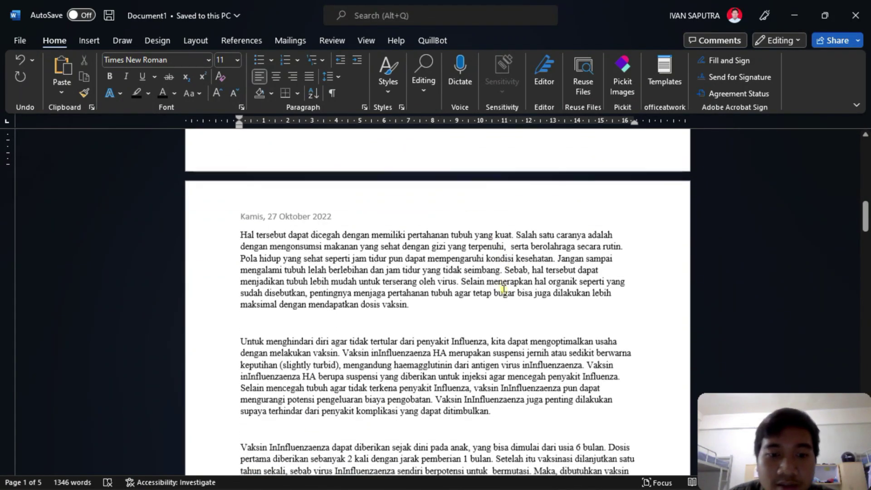
drag(402, 350, 417, 351)
click(431, 363)
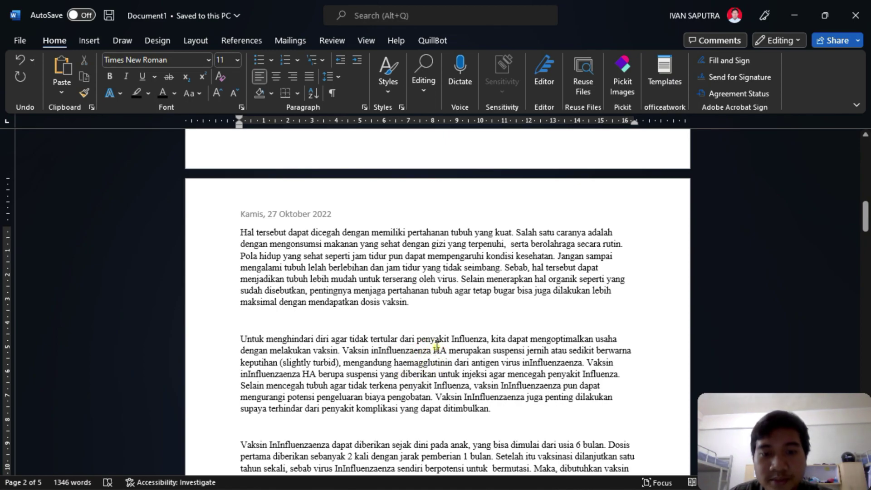
scroll(450, 340, down, 6)
scroll(456, 338, up, 20)
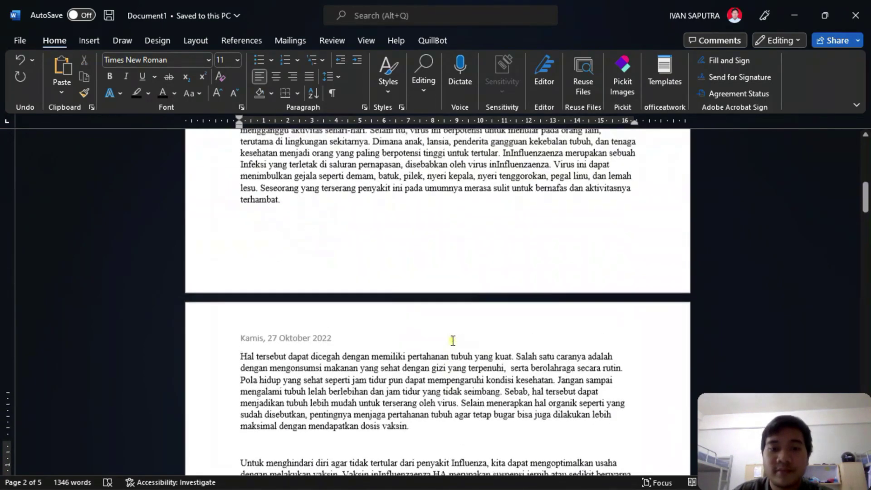
scroll(458, 336, down, 3)
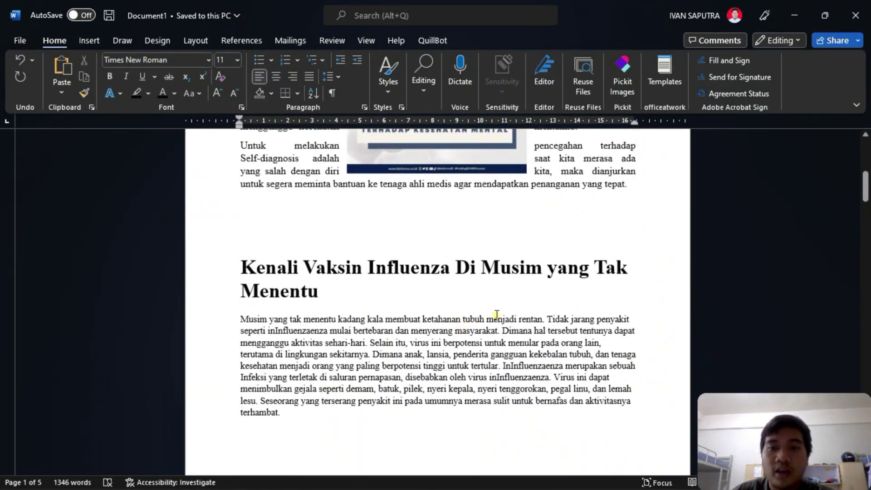
scroll(534, 302, up, 6)
scroll(522, 295, down, 15)
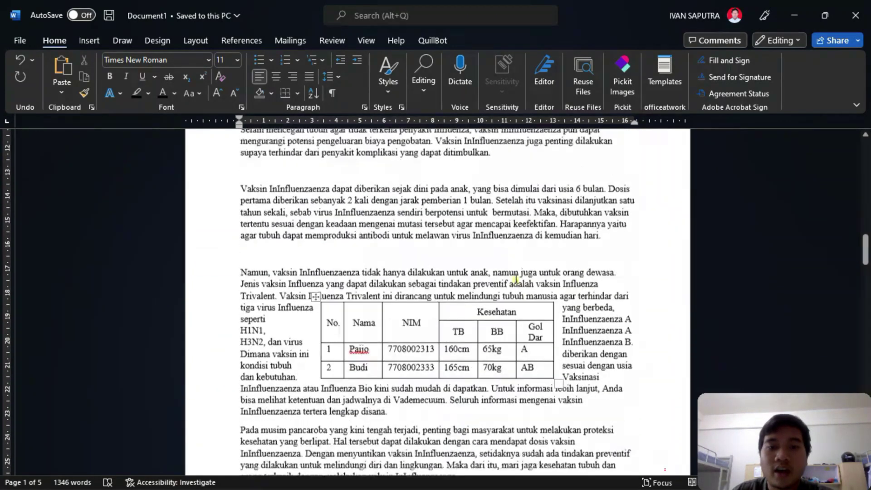
scroll(508, 264, down, 8)
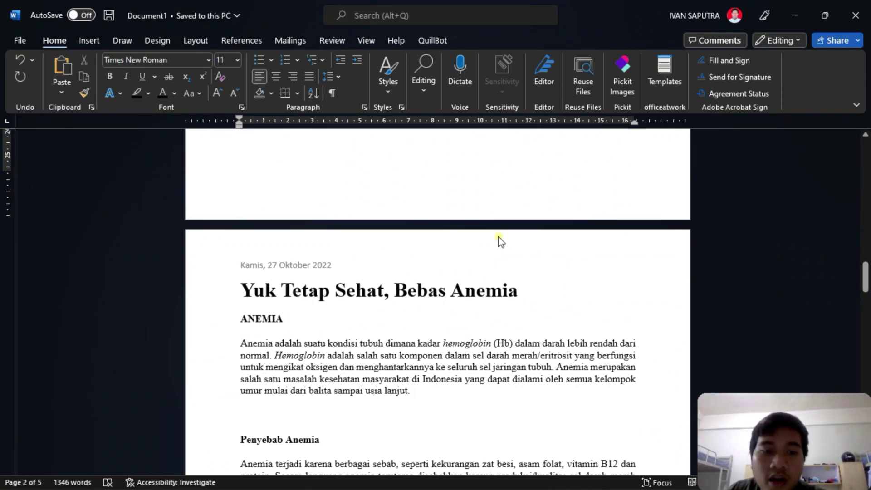
scroll(500, 242, down, 3)
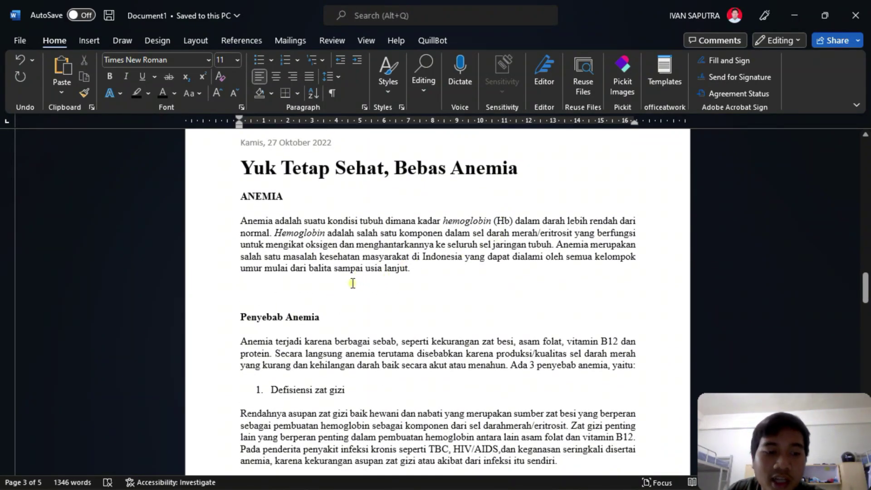
scroll(353, 276, down, 4)
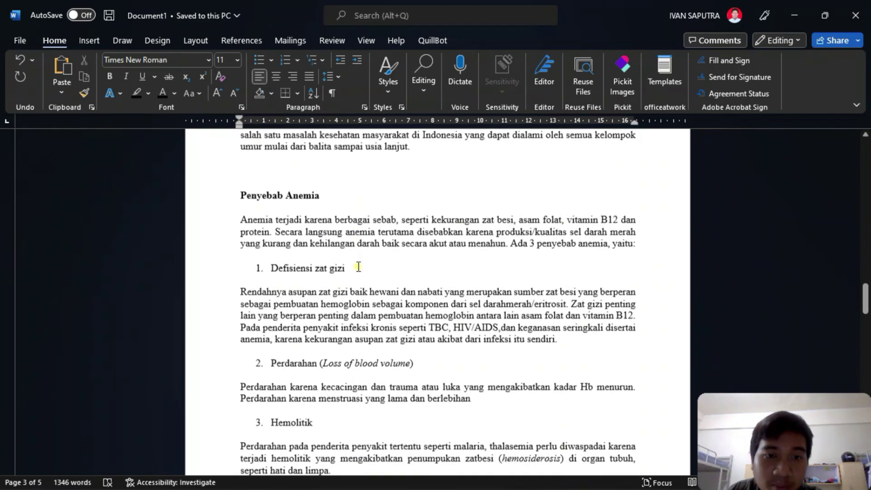
scroll(335, 254, up, 4)
scroll(335, 247, up, 1)
click(336, 246)
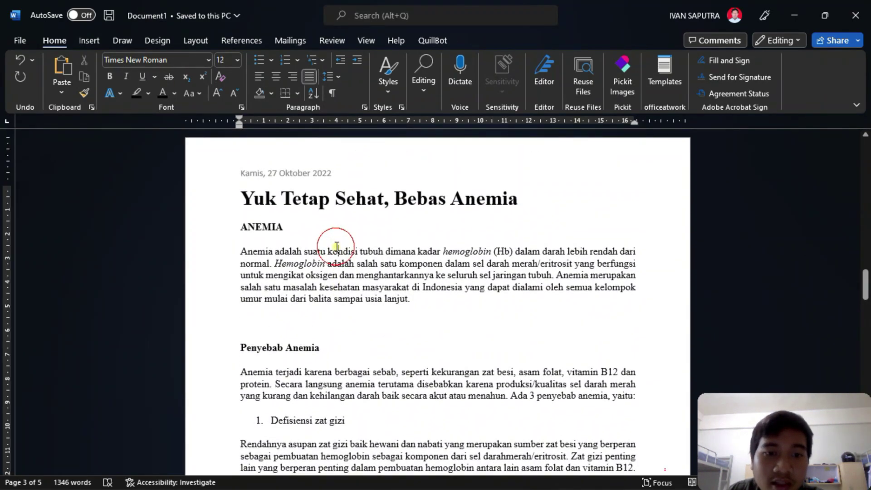
scroll(313, 294, down, 15)
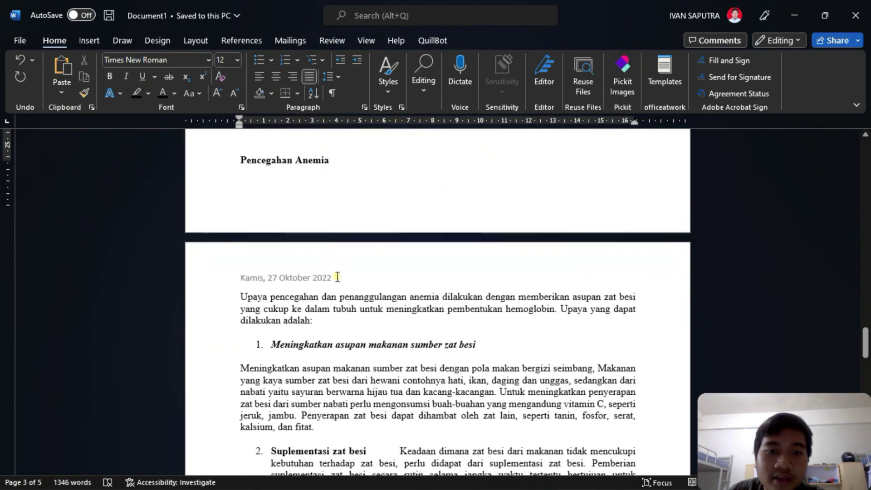
scroll(358, 250, up, 10)
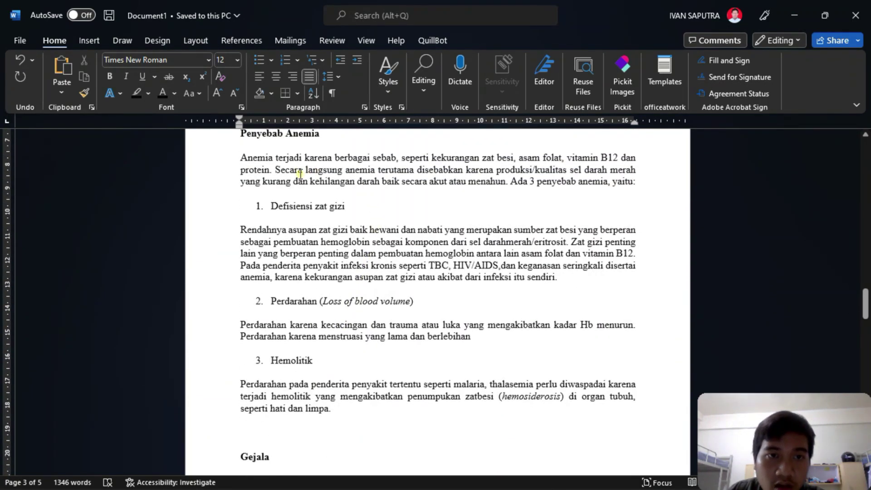
click(91, 39)
- Review the Layout tab's page orientation choices without changing anything
click(152, 39)
click(186, 39)
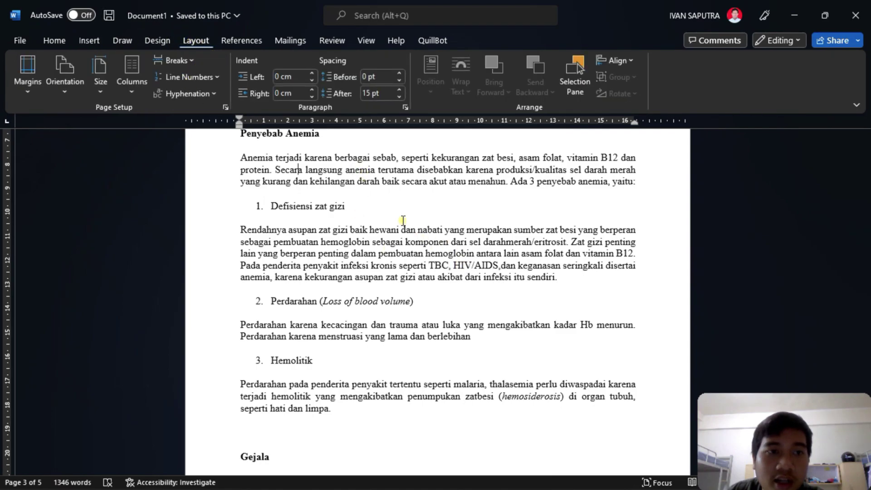
scroll(349, 244, up, 4)
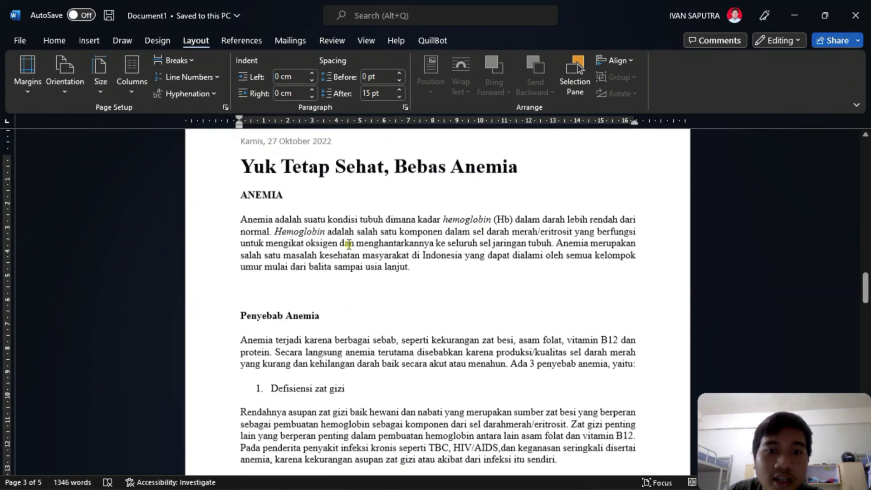
scroll(387, 222, up, 2)
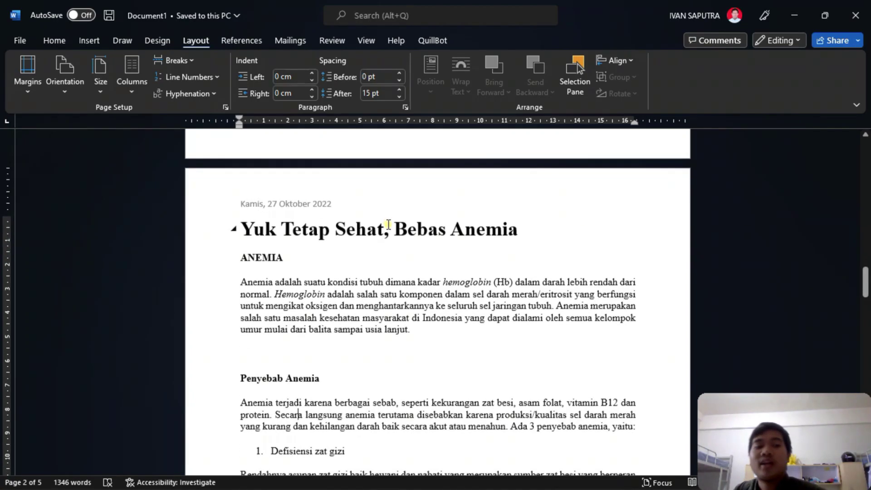
scroll(389, 224, down, 2)
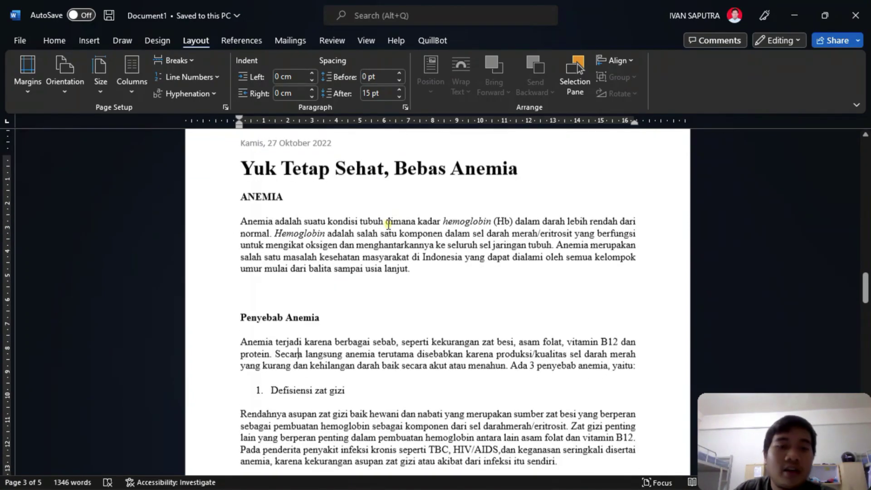
click(72, 86)
click(74, 90)
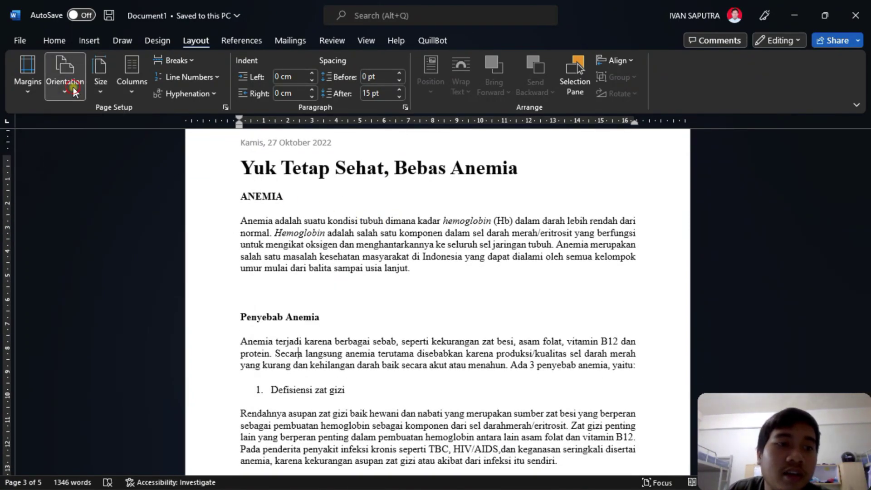
click(72, 86)
click(72, 87)
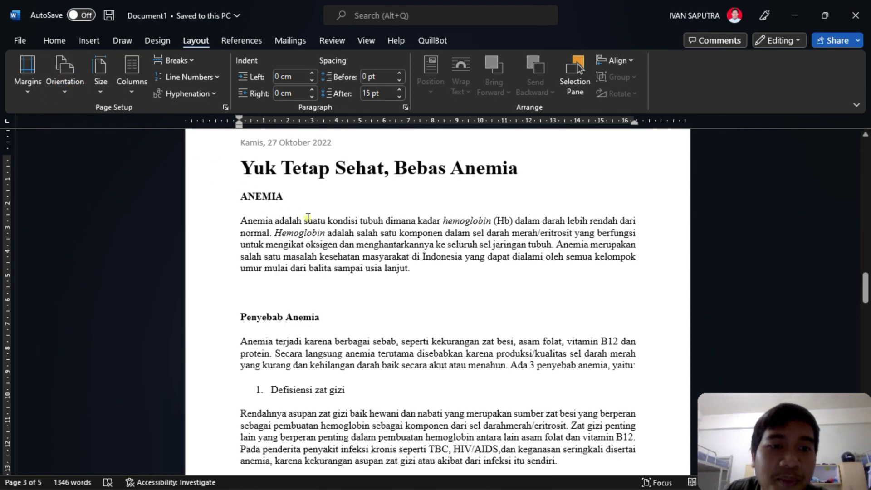
scroll(335, 232, up, 2)
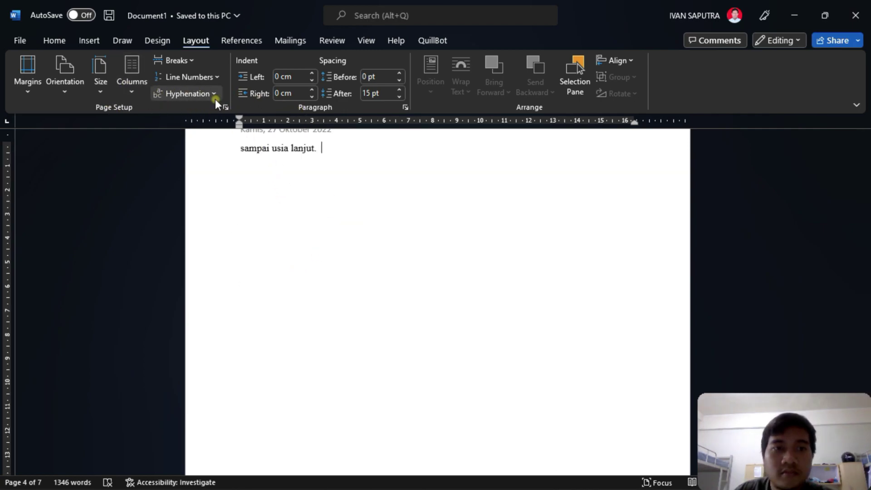
- Set the page orientation to Landscape, applied from this point forward
click(224, 107)
key(alt+s)
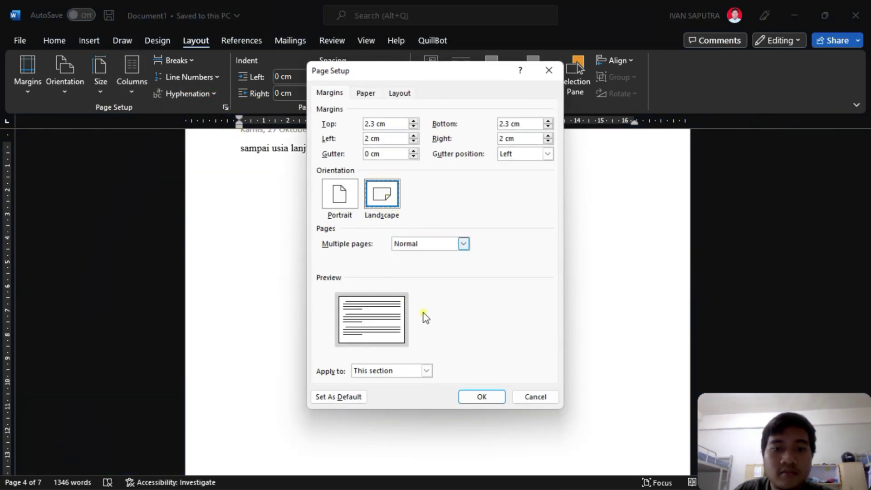
click(428, 370)
click(399, 385)
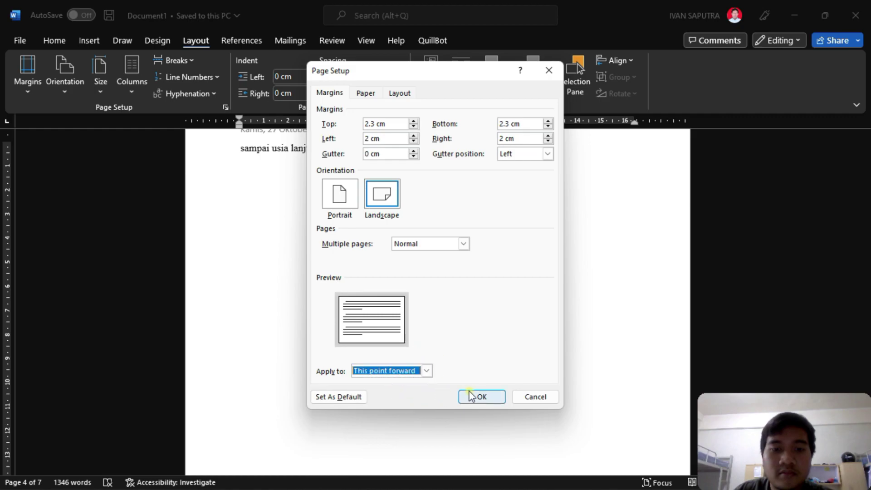
click(472, 396)
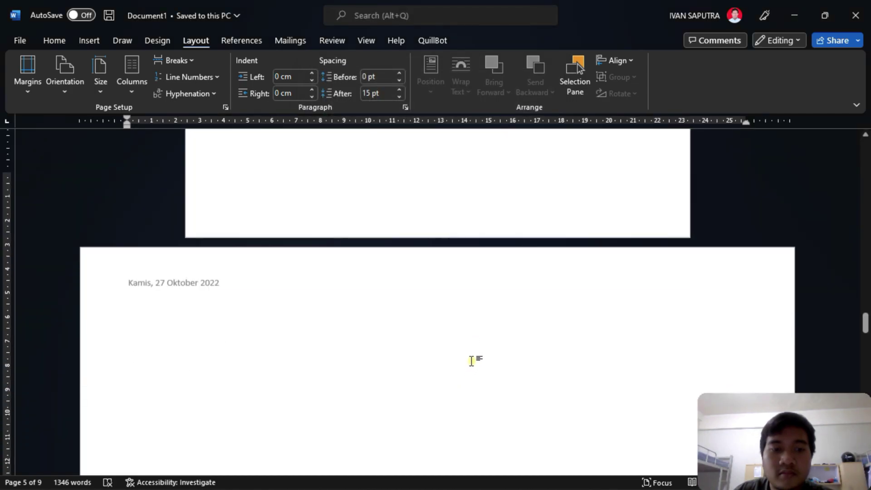
scroll(486, 329, down, 6)
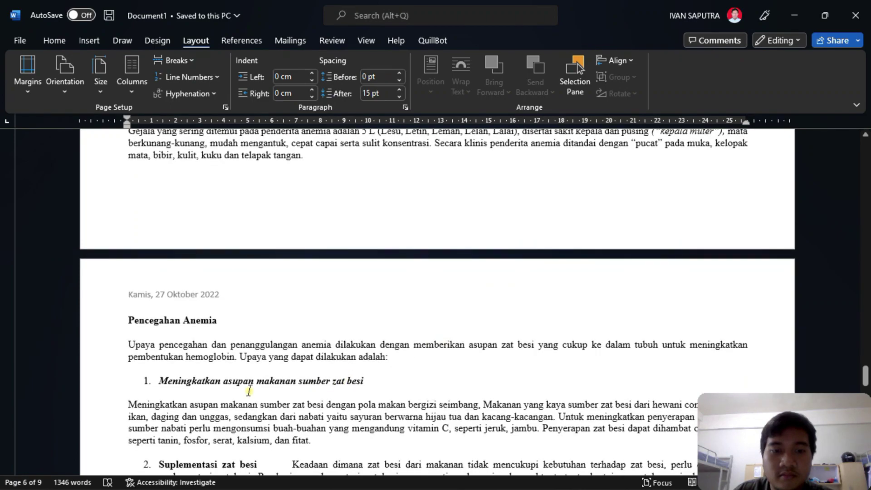
- Switch pages from the Pencegahan Anemia text onward back to Portrait
click(257, 417)
right_click(253, 414)
key(Escape)
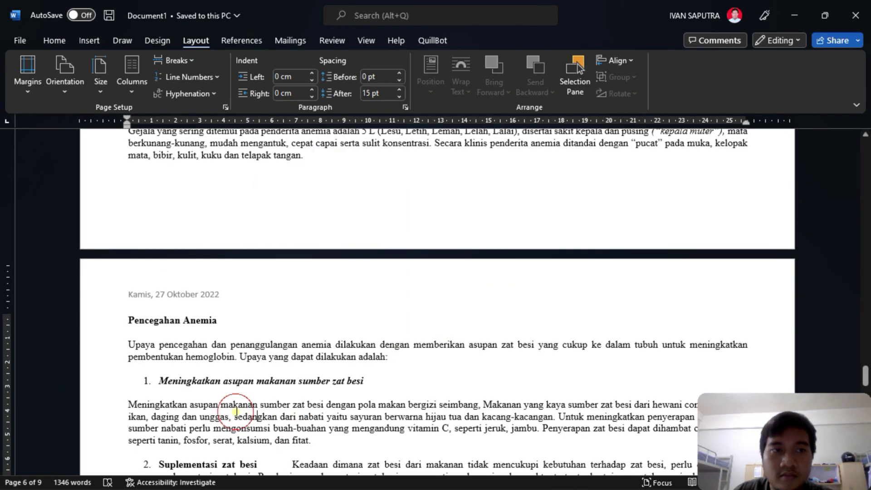
click(225, 108)
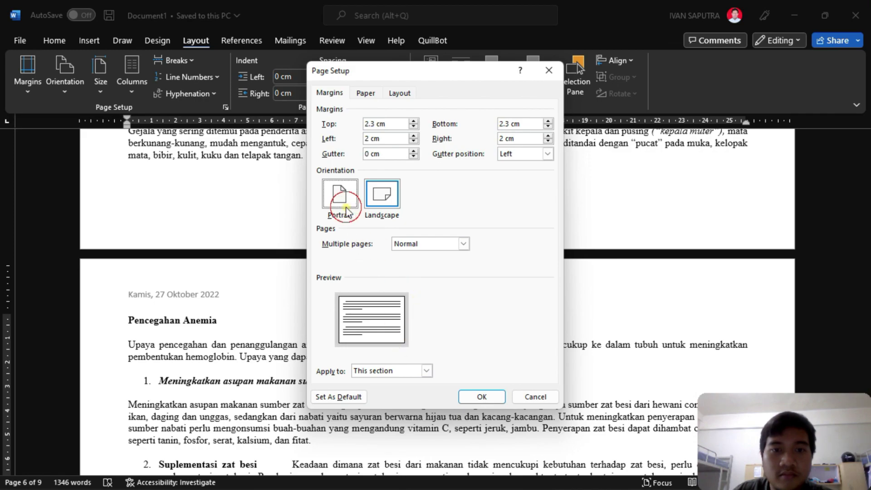
click(346, 210)
click(402, 375)
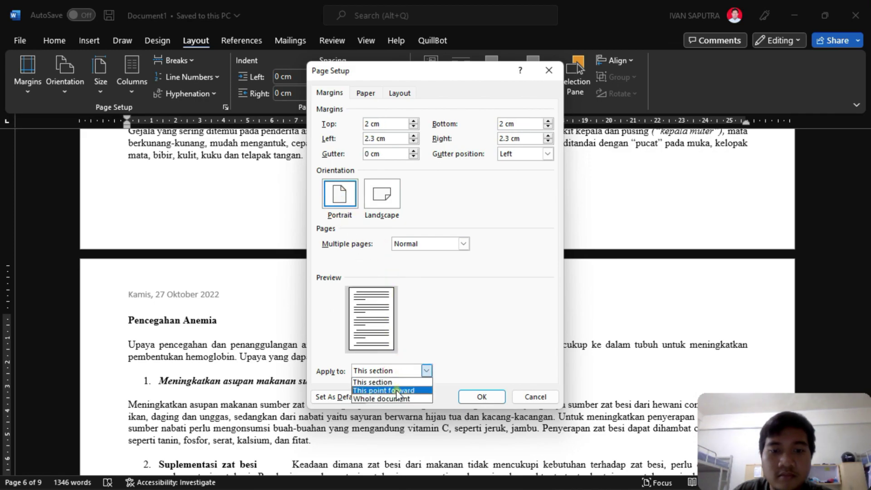
click(398, 391)
click(483, 397)
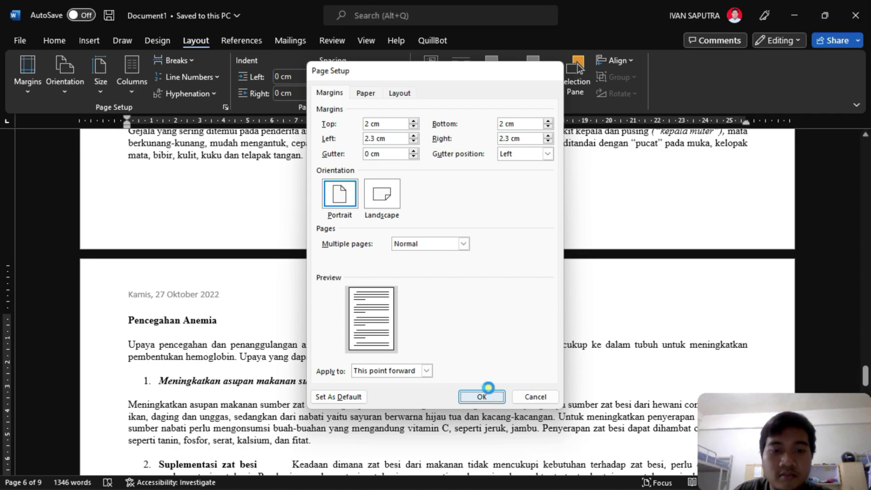
scroll(490, 388, down, 20)
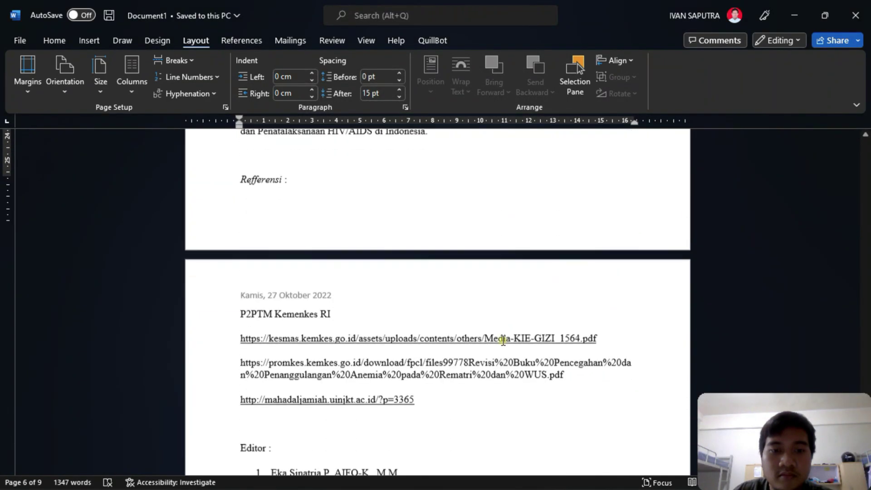
- Scroll through the document to review the landscape and portrait article pages
scroll(507, 334, up, 15)
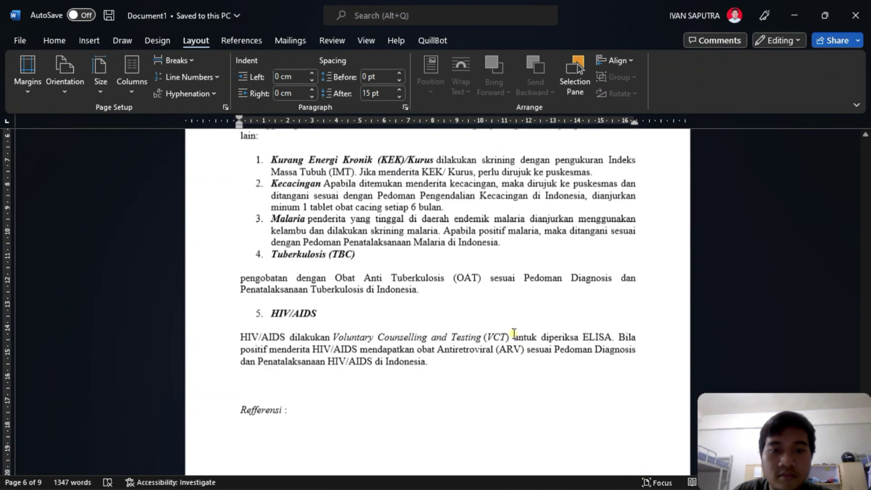
scroll(515, 338, up, 15)
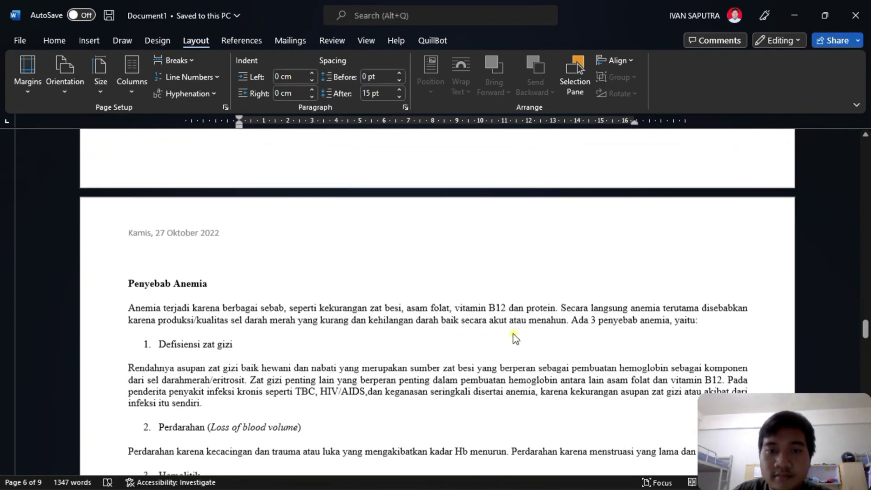
scroll(513, 334, up, 8)
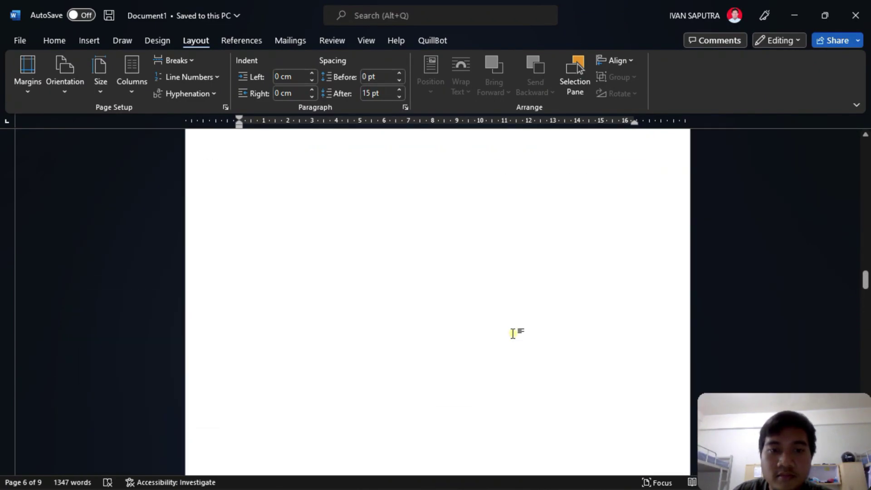
scroll(512, 334, up, 10)
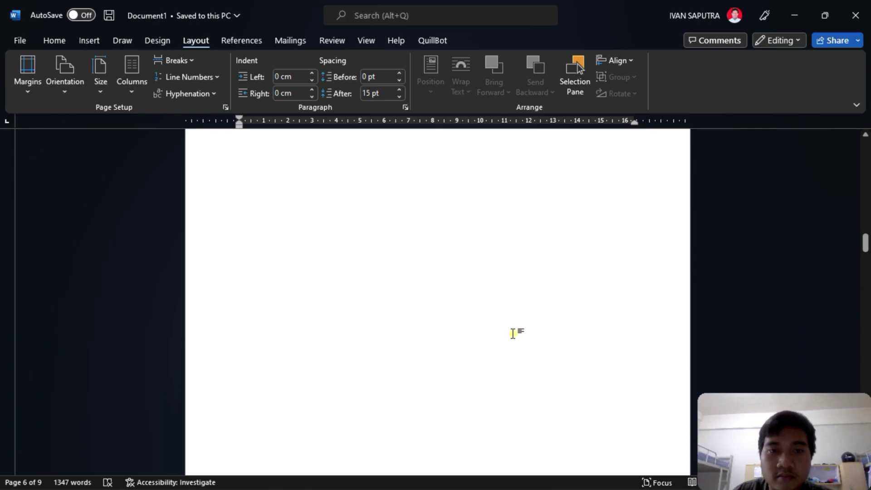
scroll(513, 334, up, 5)
scroll(510, 317, down, 6)
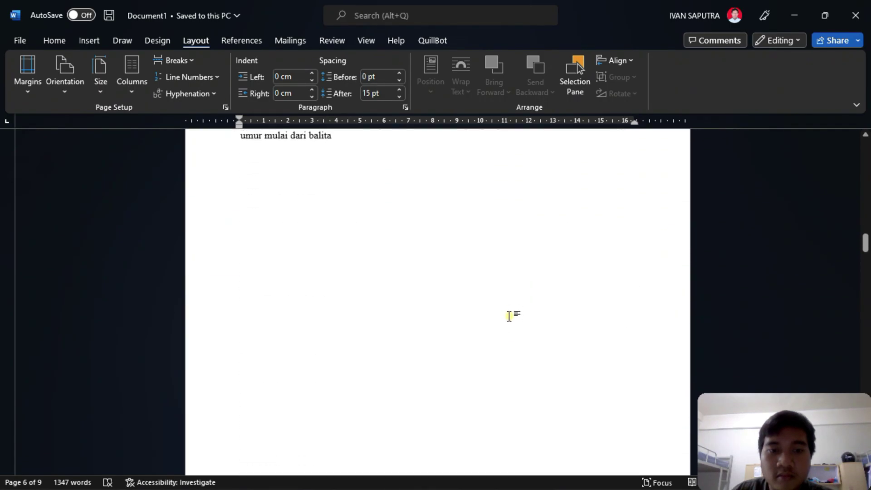
scroll(510, 311, down, 1)
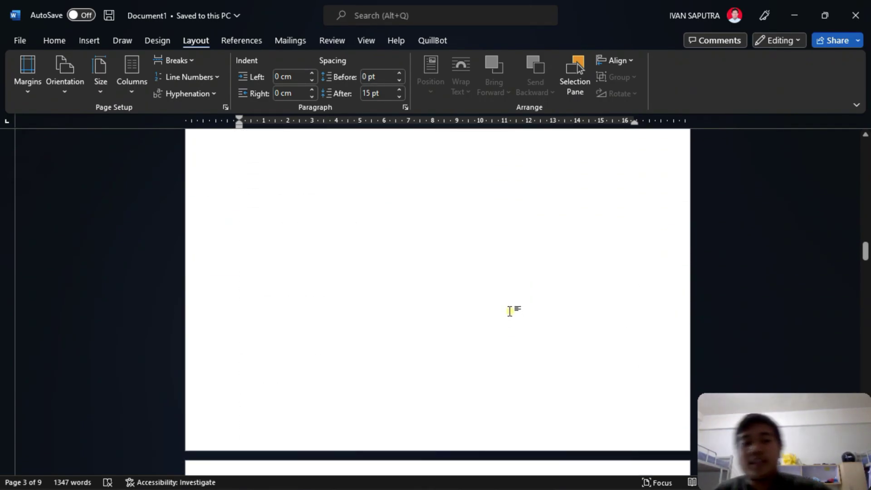
scroll(510, 310, up, 1)
scroll(510, 311, down, 5)
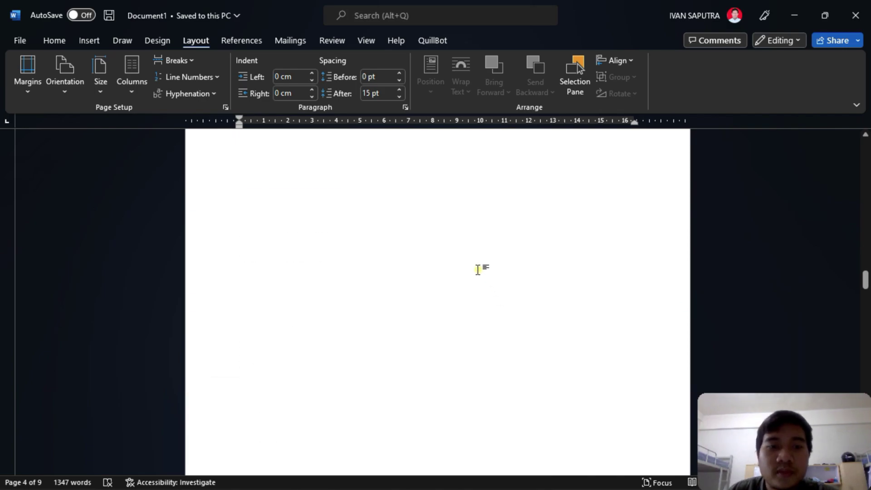
scroll(478, 270, down, 12)
scroll(311, 242, down, 12)
scroll(309, 244, down, 12)
scroll(317, 242, up, 12)
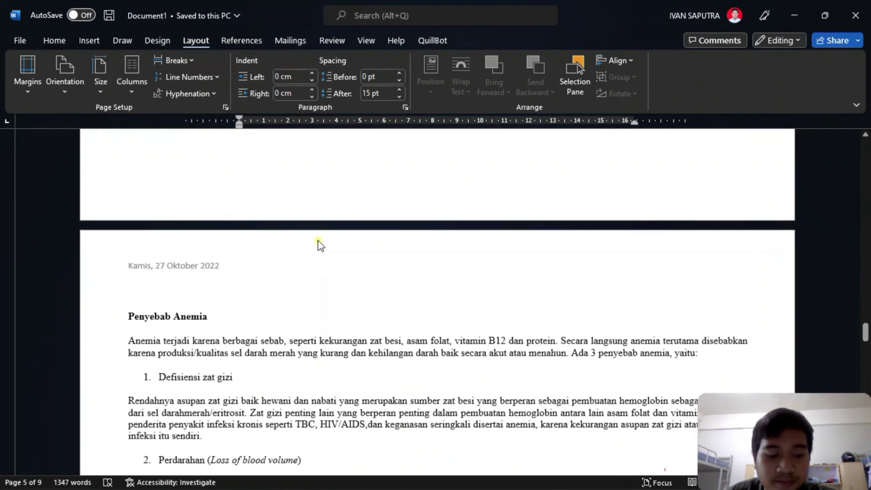
scroll(321, 245, down, 12)
scroll(326, 232, up, 15)
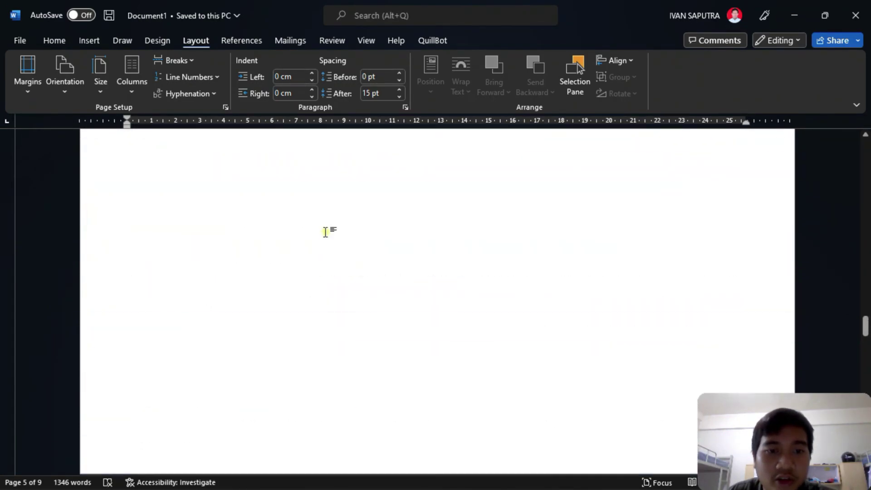
scroll(325, 232, up, 2)
scroll(326, 229, down, 3)
scroll(328, 227, down, 20)
scroll(301, 272, down, 15)
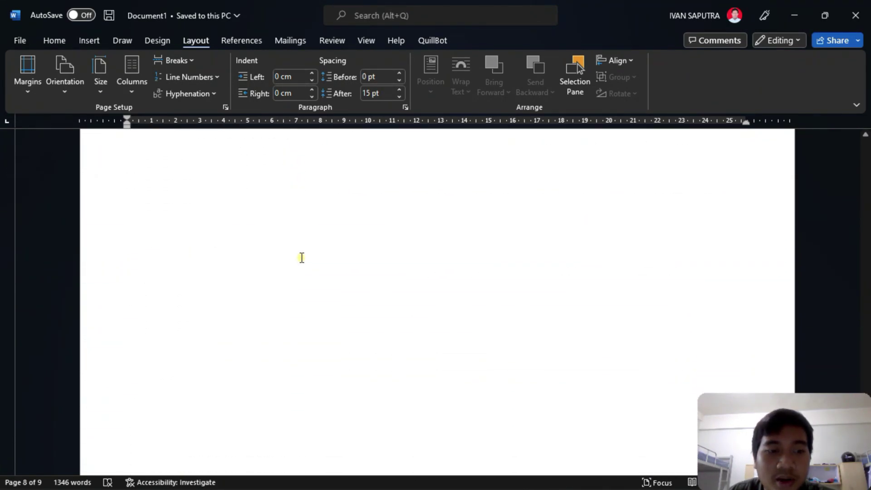
scroll(303, 256, up, 10)
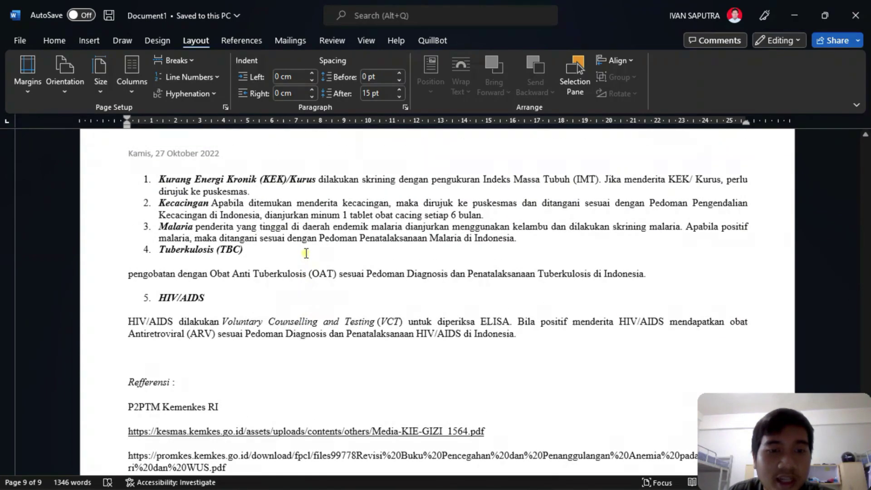
scroll(306, 254, up, 1)
- Make pages from treatment list item 3 onward Portrait, applied from this point forward
click(306, 252)
right_click(306, 253)
key(Escape)
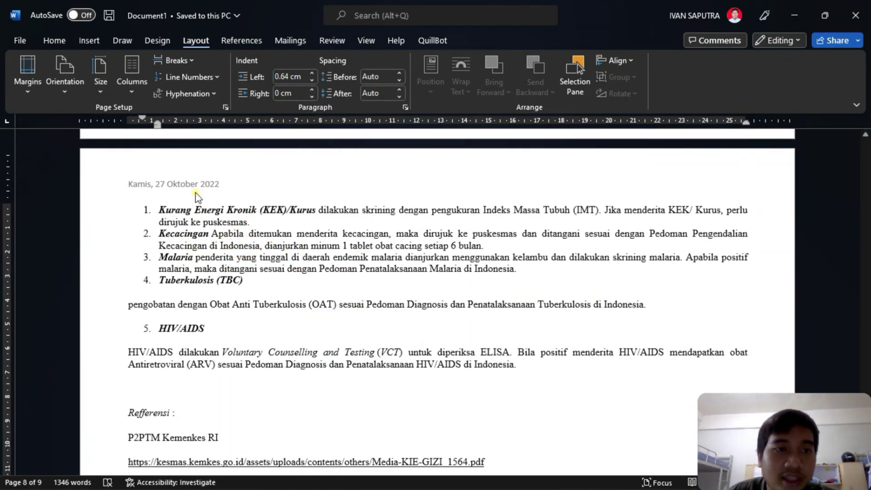
click(225, 107)
click(339, 200)
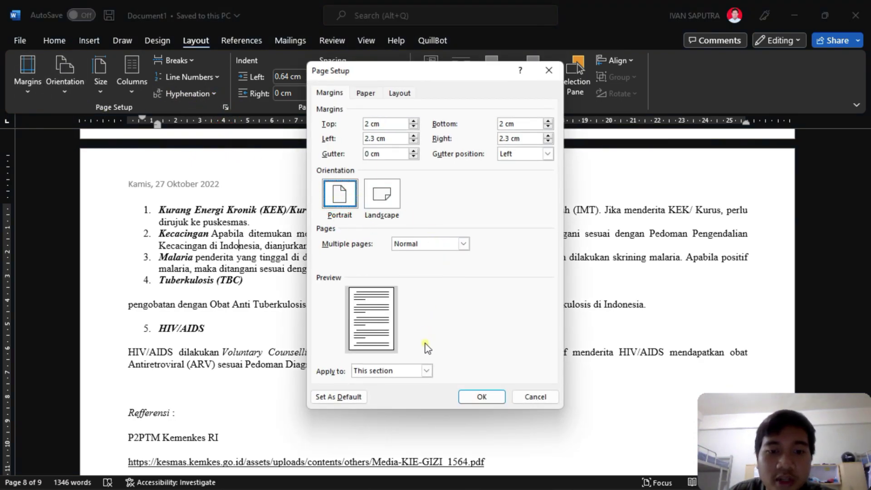
click(415, 372)
click(399, 391)
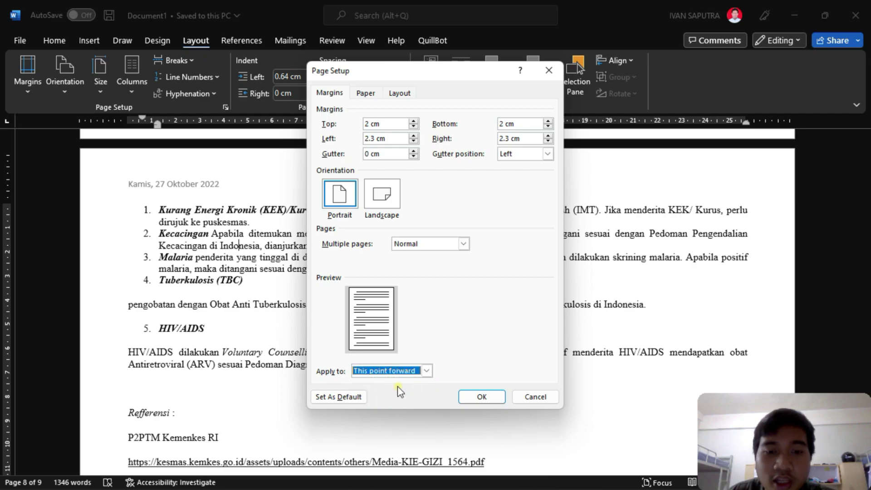
click(464, 401)
scroll(456, 340, down, 8)
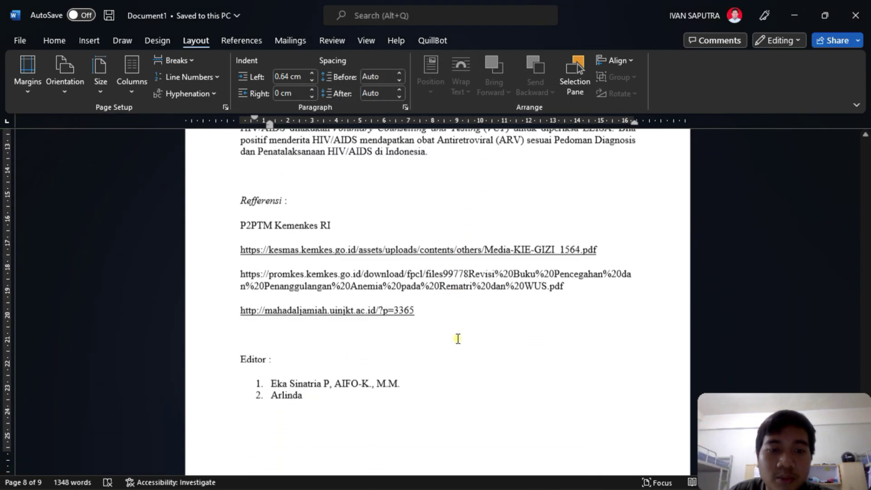
scroll(458, 338, down, 3)
scroll(470, 317, up, 15)
scroll(470, 296, up, 15)
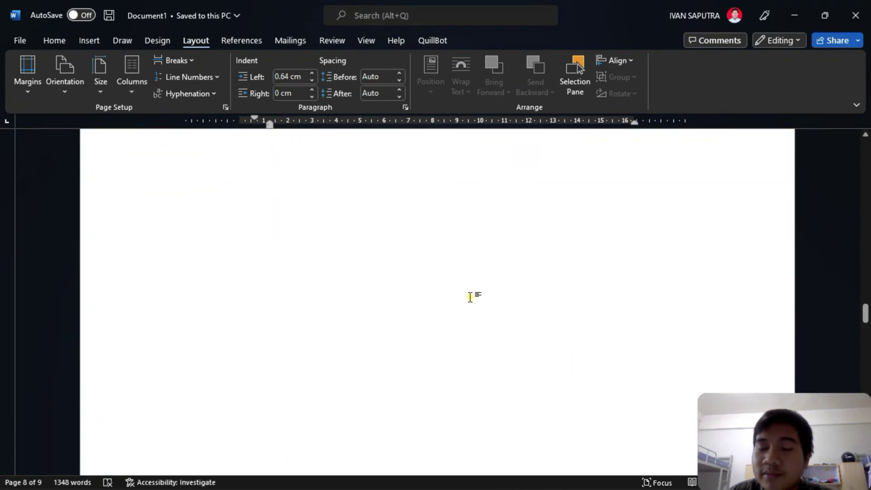
scroll(470, 297, up, 10)
scroll(472, 302, up, 5)
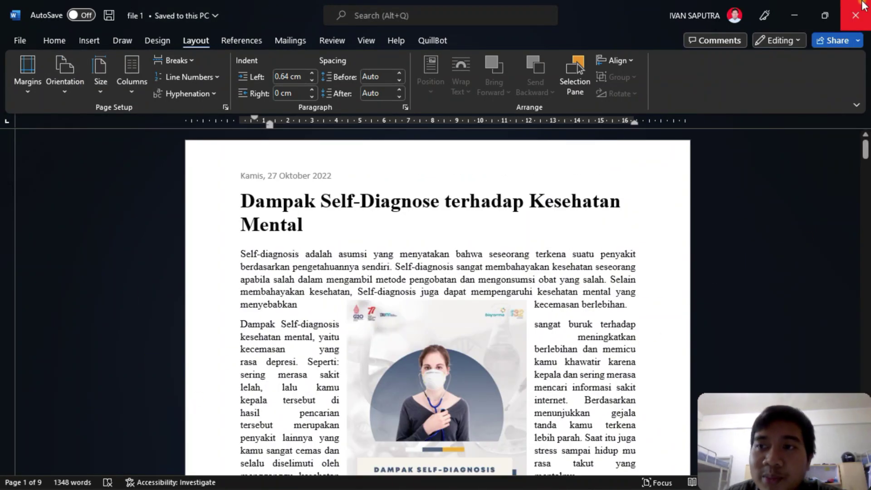
- Close Word and view the file 1.pdf preview in Chrome
click(862, 6)
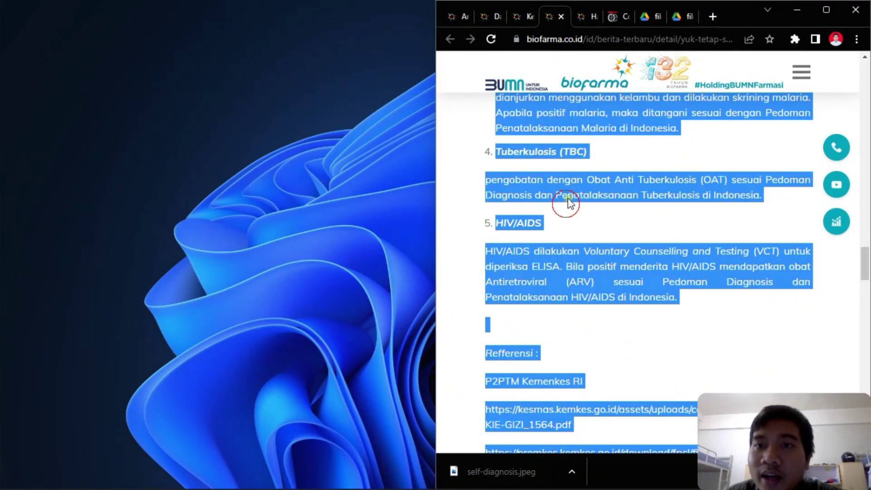
click(566, 207)
click(644, 18)
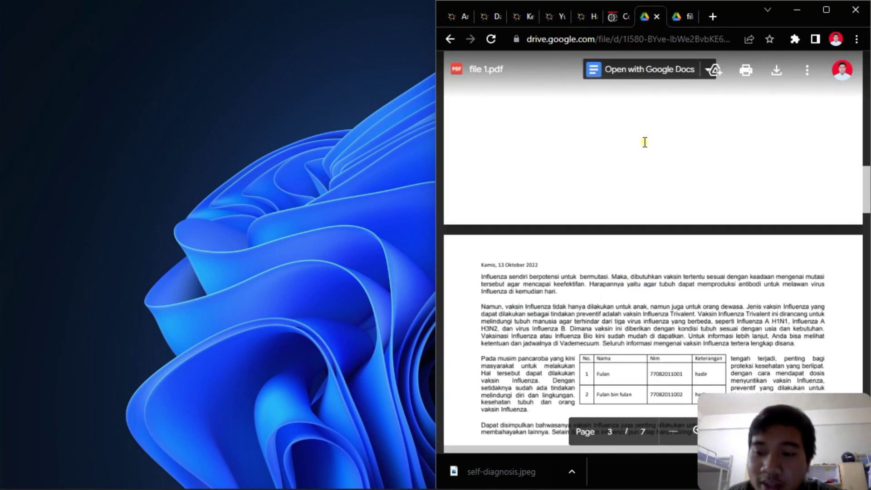
scroll(651, 191, down, 8)
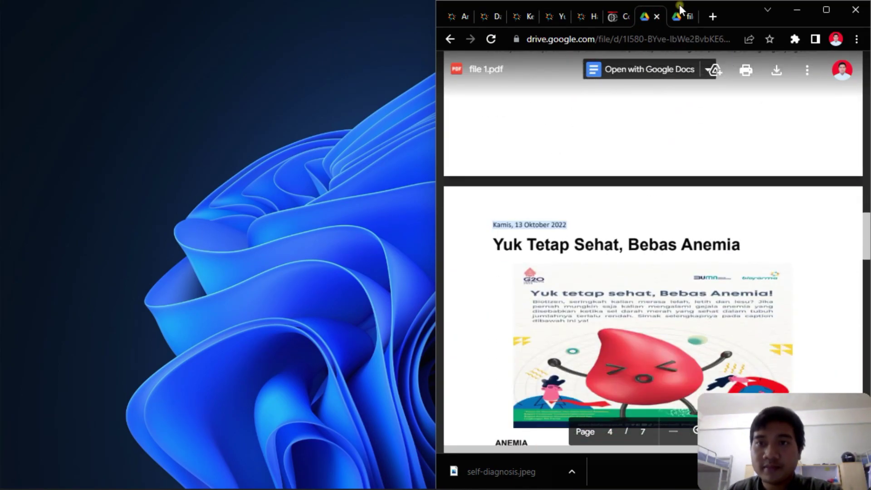
- Scroll through all ten pages of the file 2.pdf sample in Google Drive
click(677, 17)
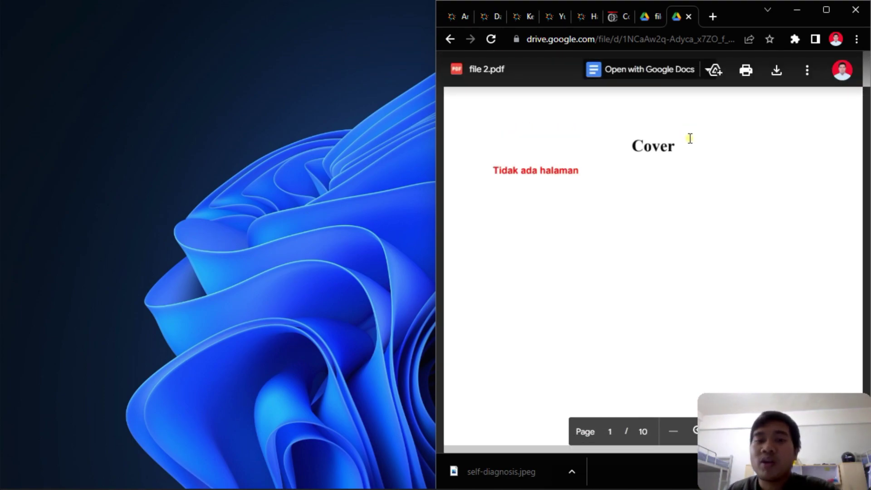
scroll(691, 135, down, 3)
scroll(692, 135, down, 15)
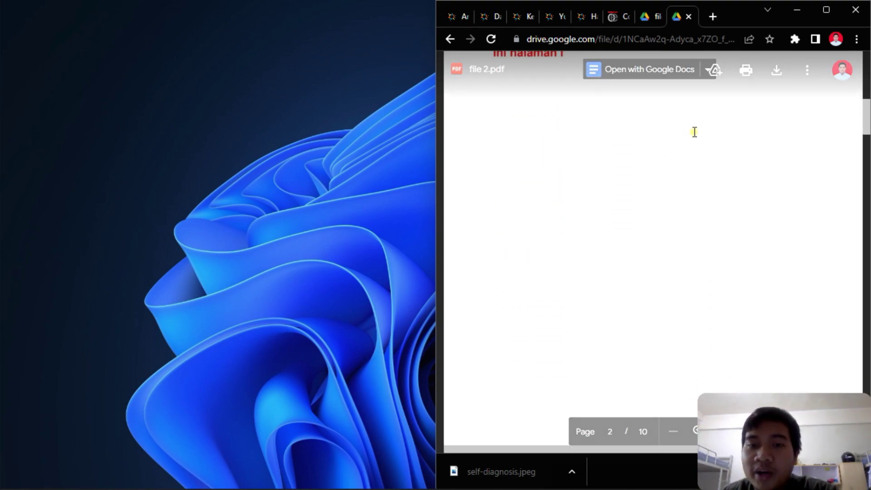
scroll(695, 131, down, 3)
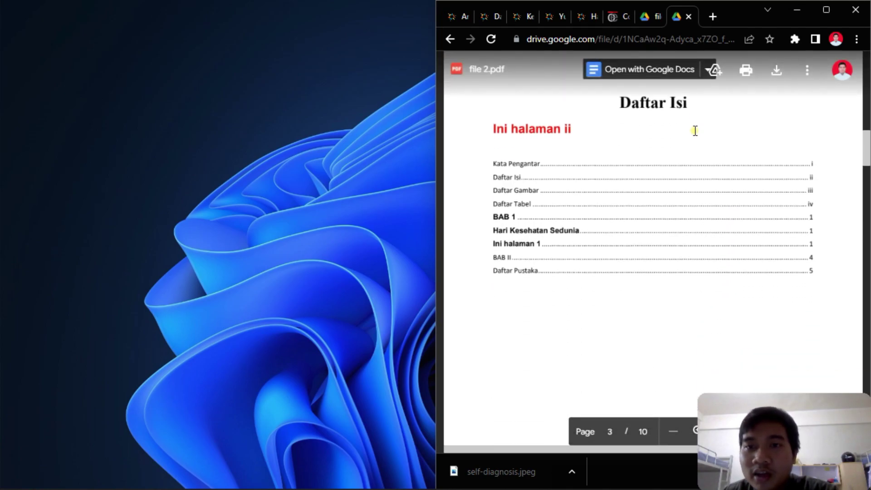
scroll(695, 131, down, 20)
scroll(697, 128, down, 10)
scroll(697, 129, down, 15)
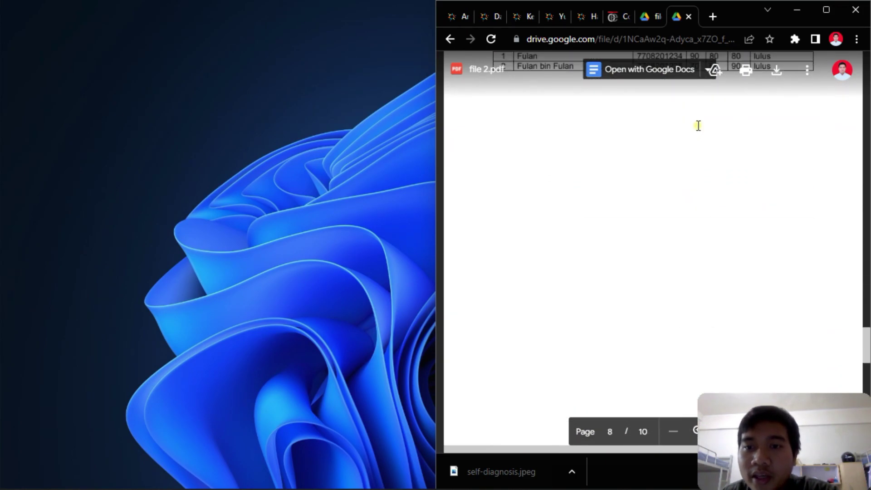
scroll(698, 126, up, 5)
scroll(698, 126, down, 10)
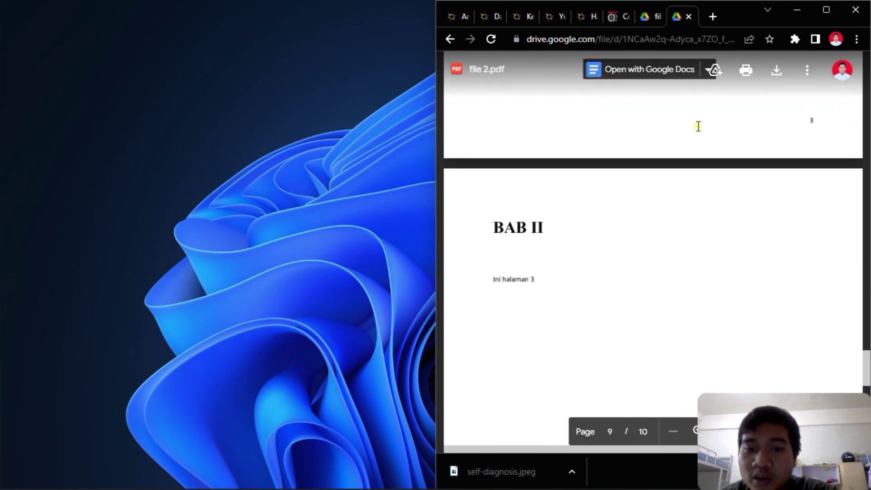
scroll(698, 126, down, 10)
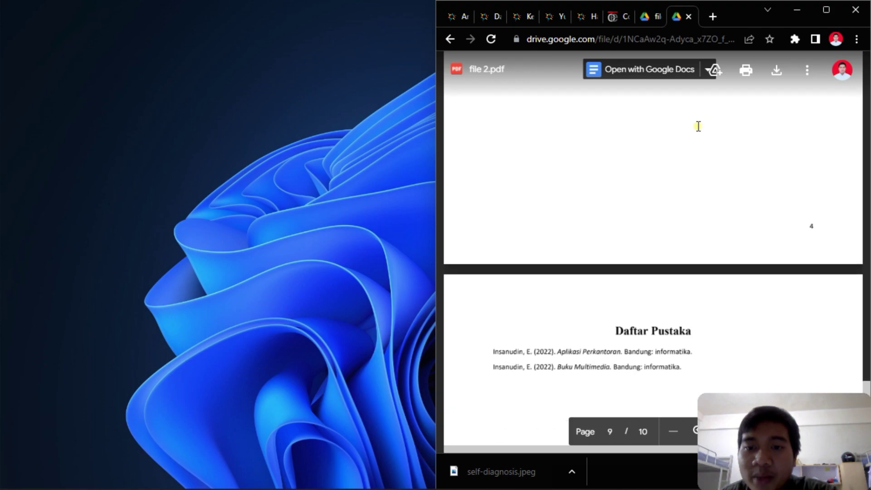
scroll(698, 126, up, 5)
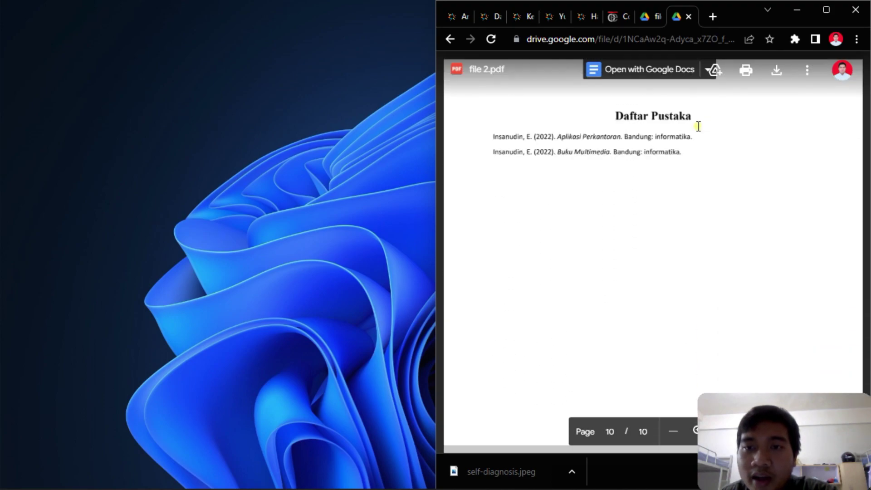
scroll(626, 178, up, 10)
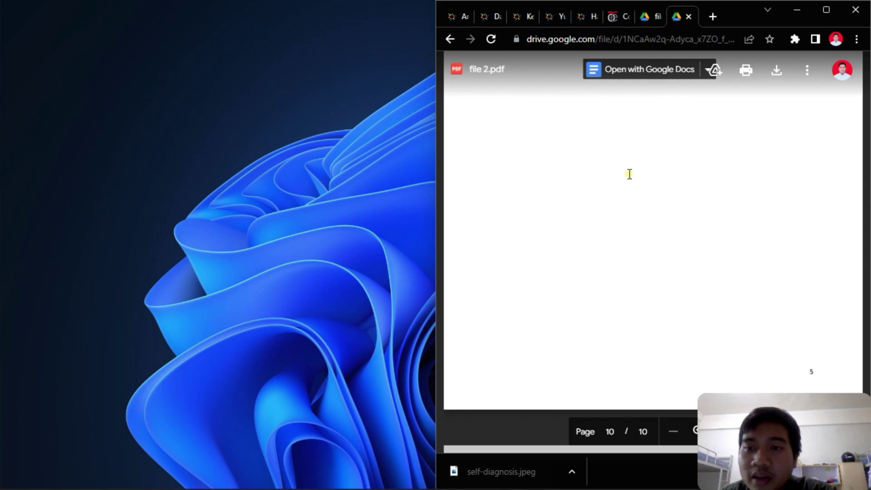
scroll(639, 163, up, 20)
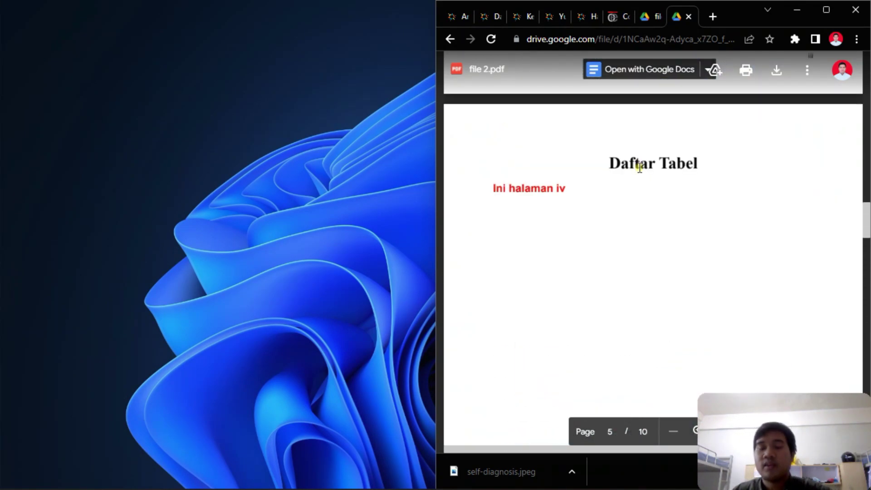
mouse_move(372, 475)
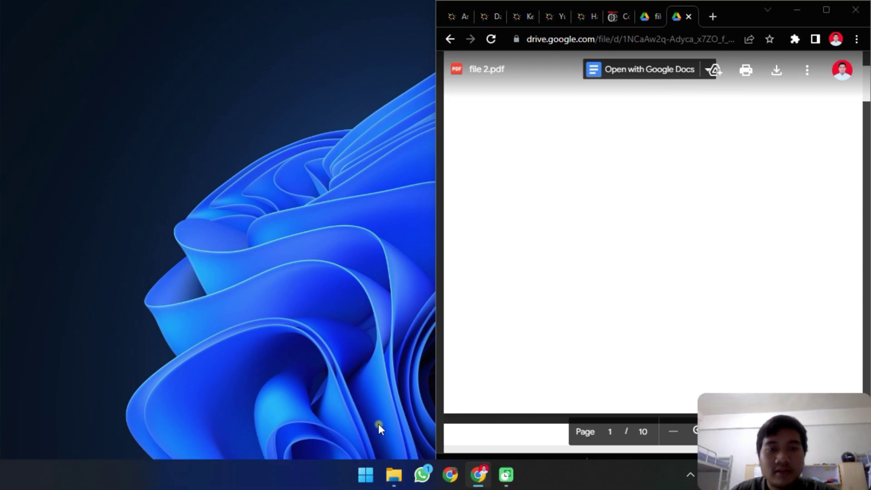
- Relaunch Word through Windows search and start a new blank Document1
key(super+s)
text(word)
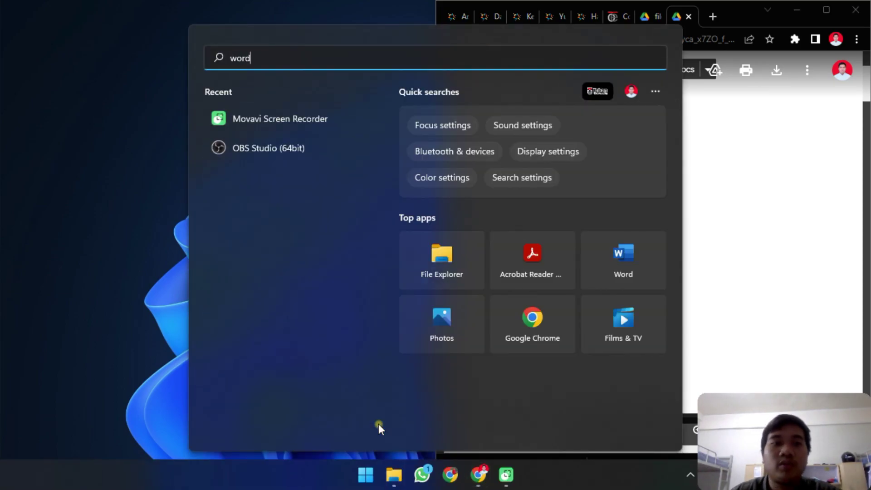
click(287, 162)
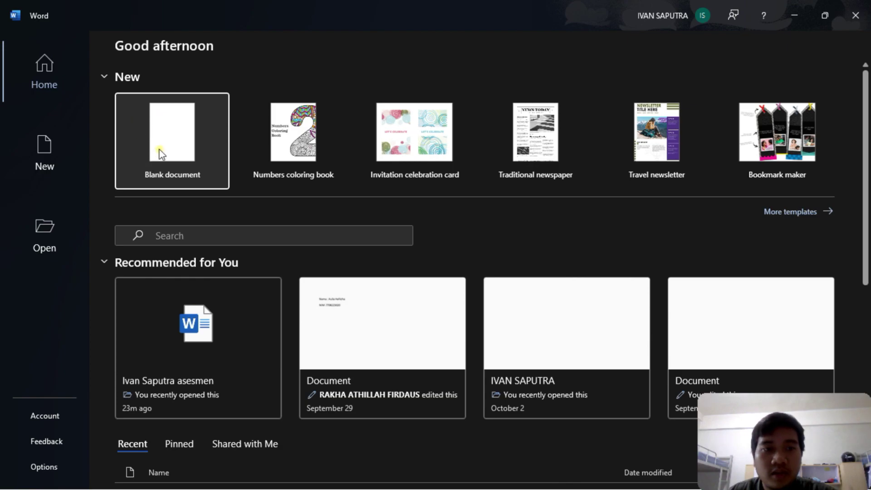
click(161, 155)
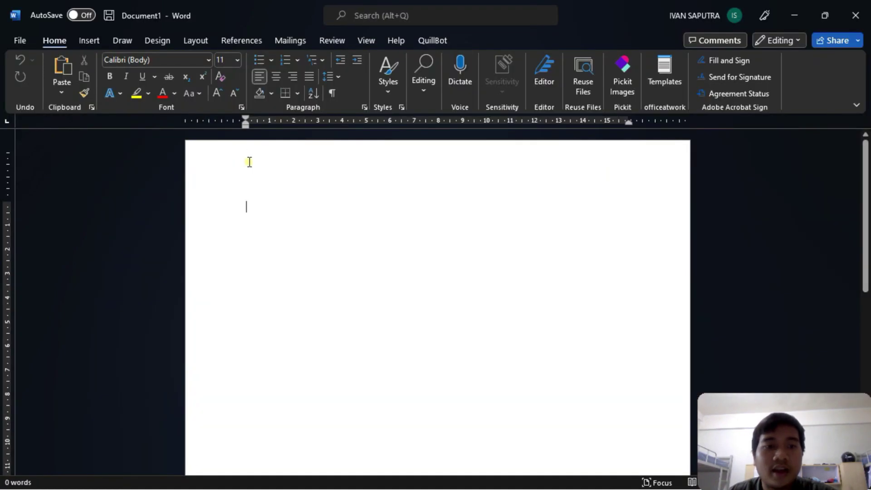
click(275, 214)
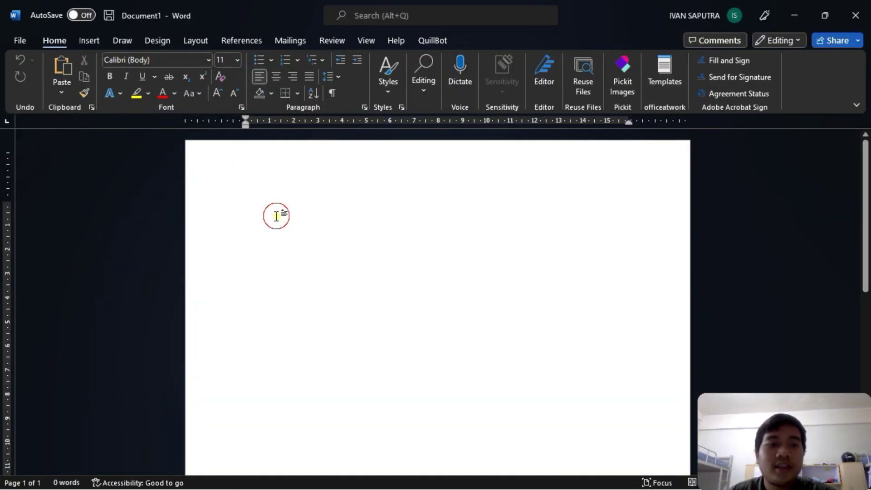
click(97, 43)
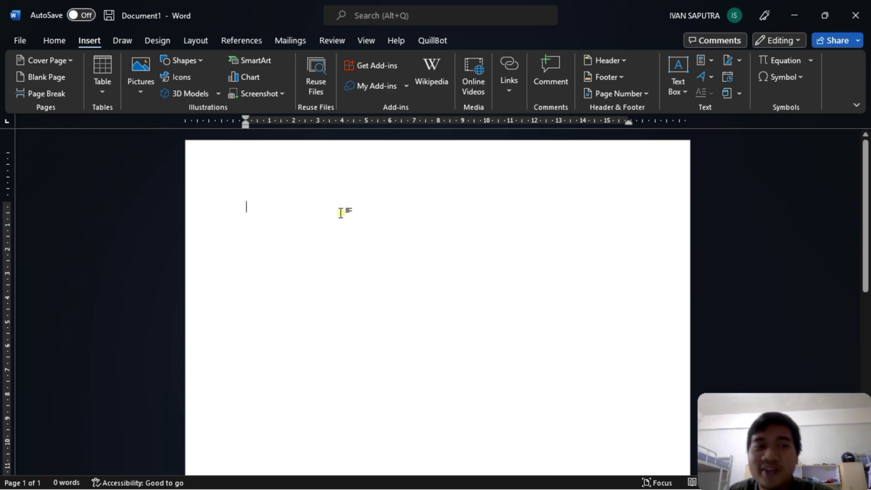
- Insert the Facet cover page into the document
click(50, 65)
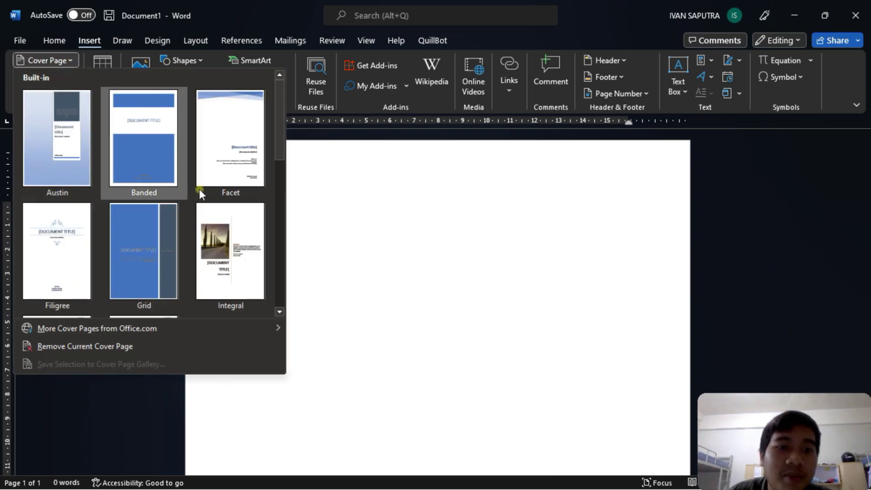
scroll(199, 188, down, 3)
scroll(198, 184, up, 3)
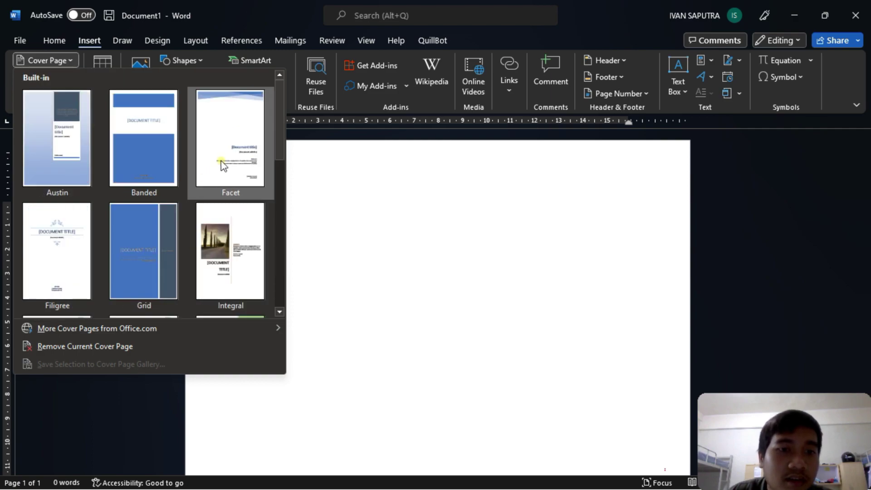
click(219, 169)
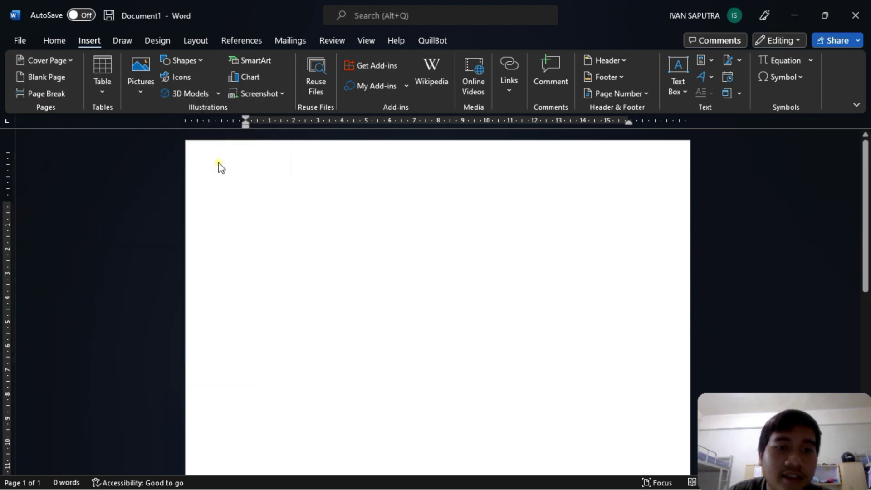
scroll(604, 214, down, 3)
scroll(607, 200, down, 5)
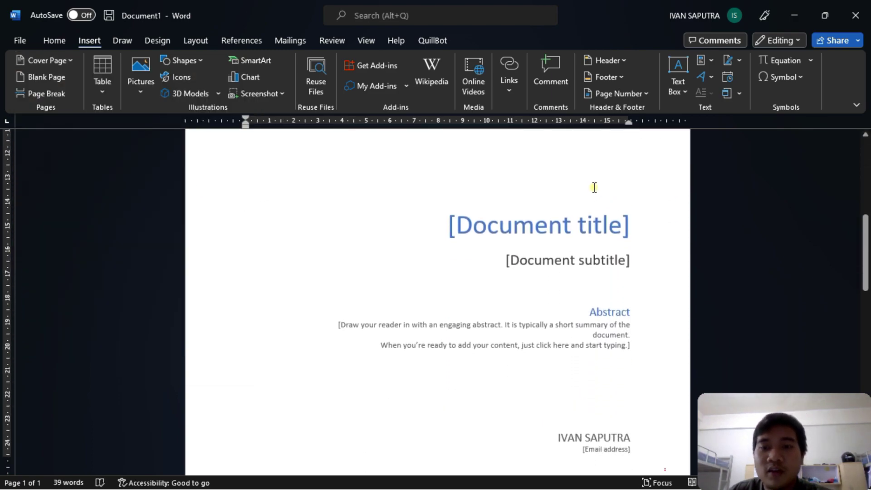
- Replace the cover title placeholder with 'ASESMEN APLIKASI PERKANTORAN'
click(634, 159)
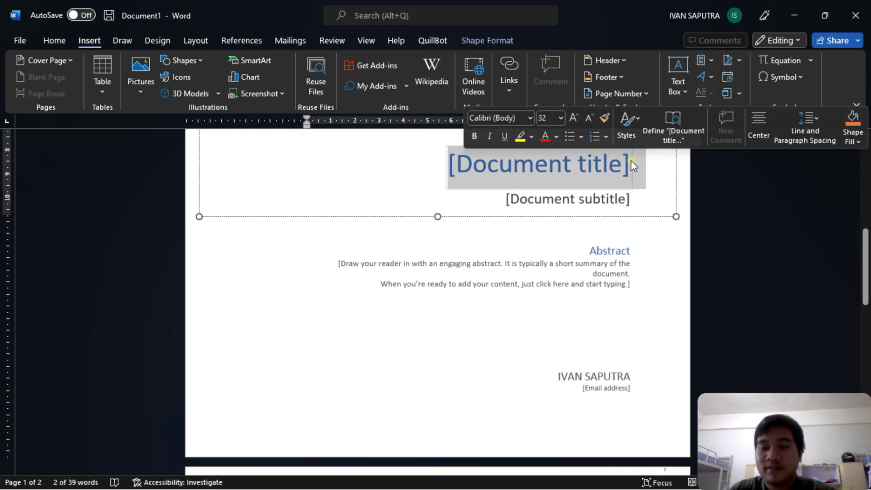
key(Delete)
key(End)
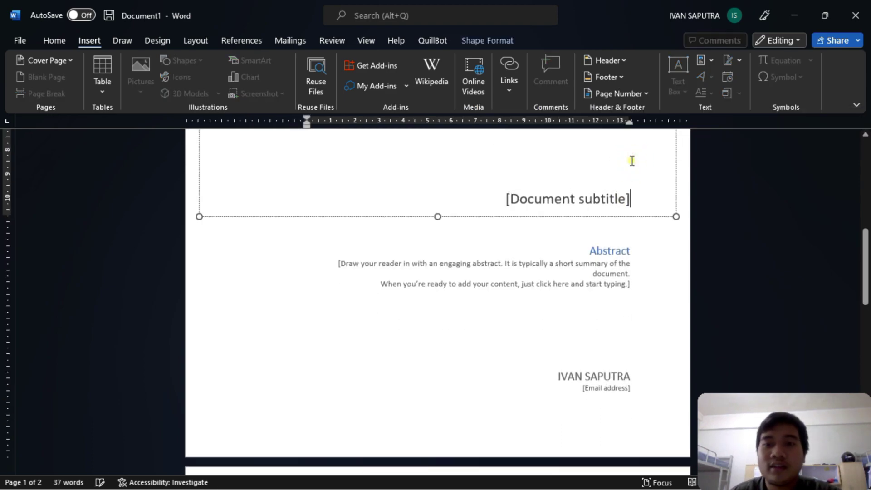
key(ctrl+z)
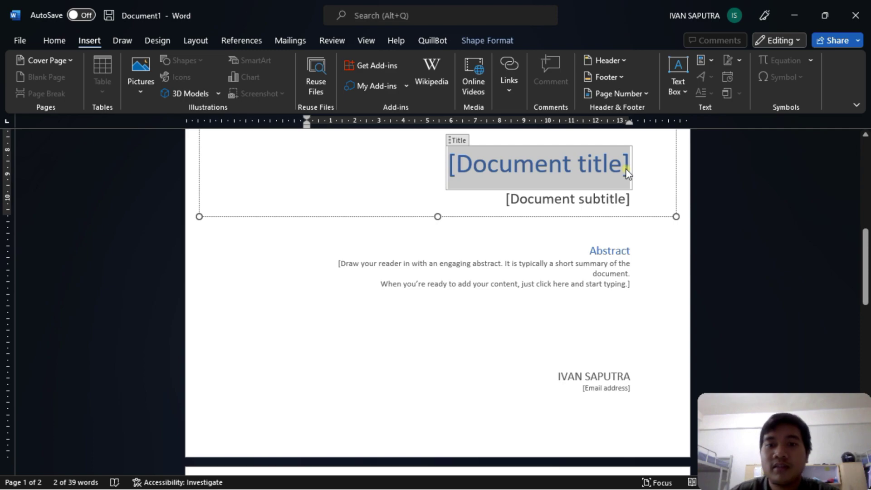
key(Delete)
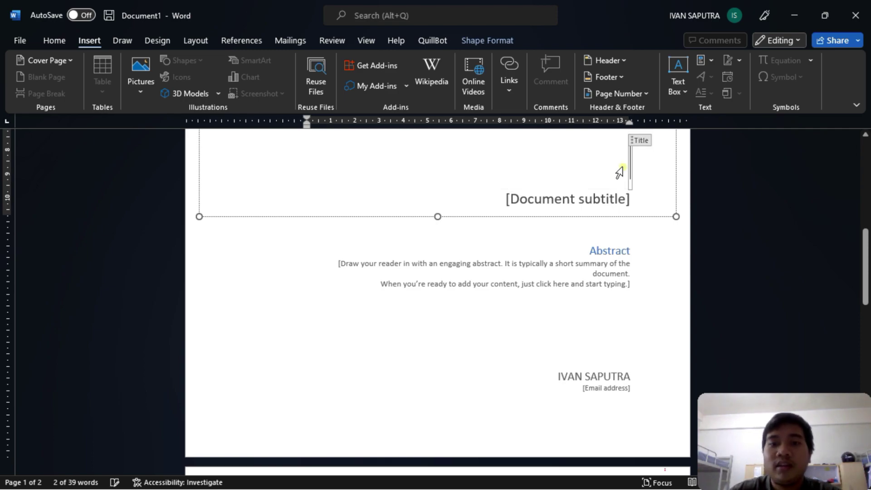
text(AS)
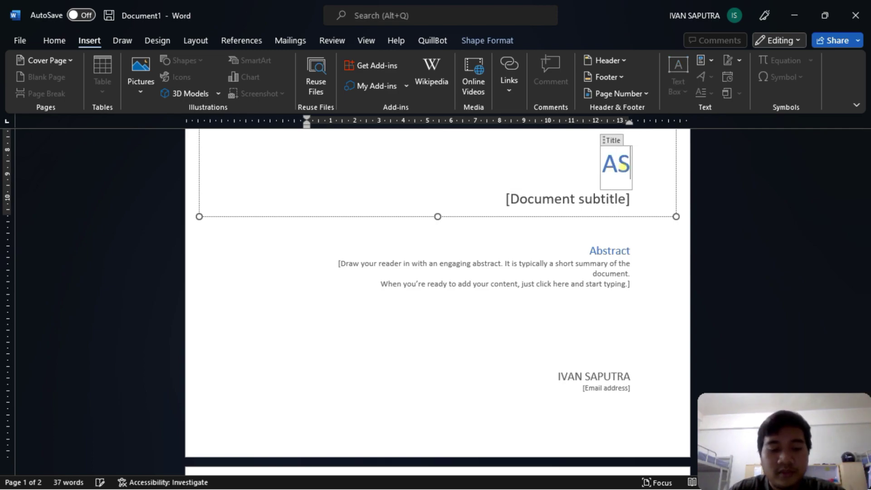
text(ESMEN APL)
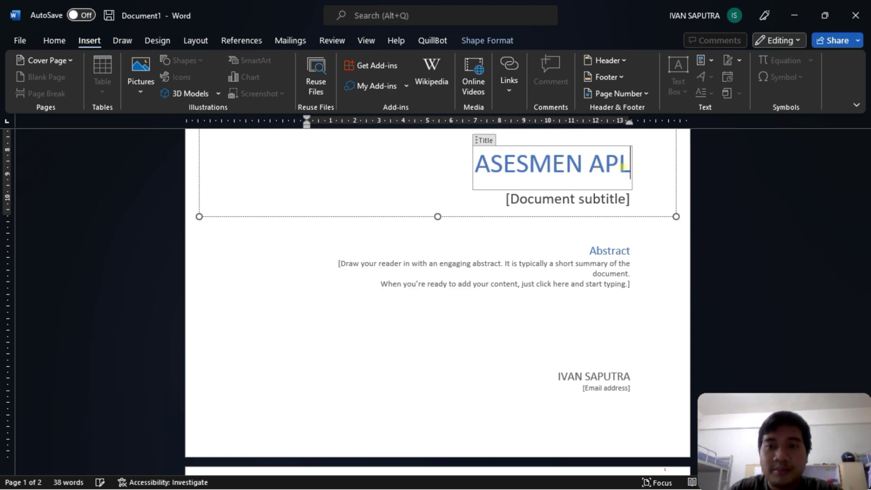
text(IKASI PERKANTORAN)
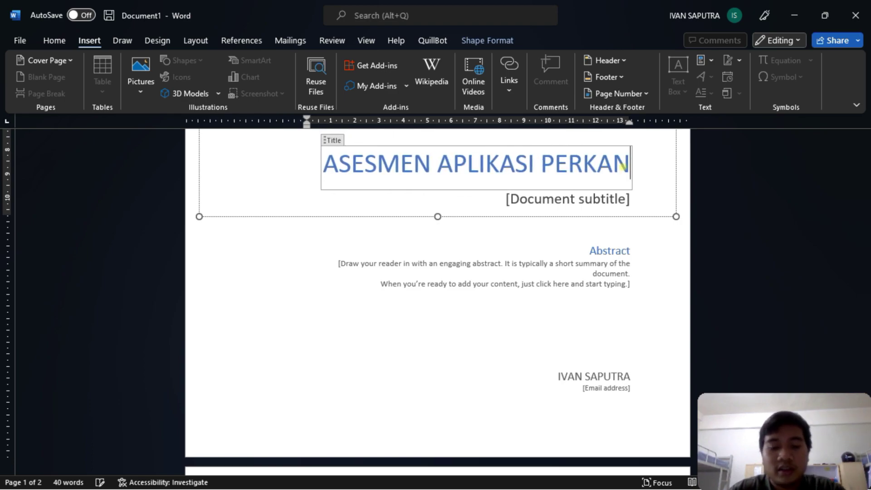
scroll(622, 166, up, 1)
- Set the subtitle to 'SKRIPSI' and delete the Abstract text box
click(616, 234)
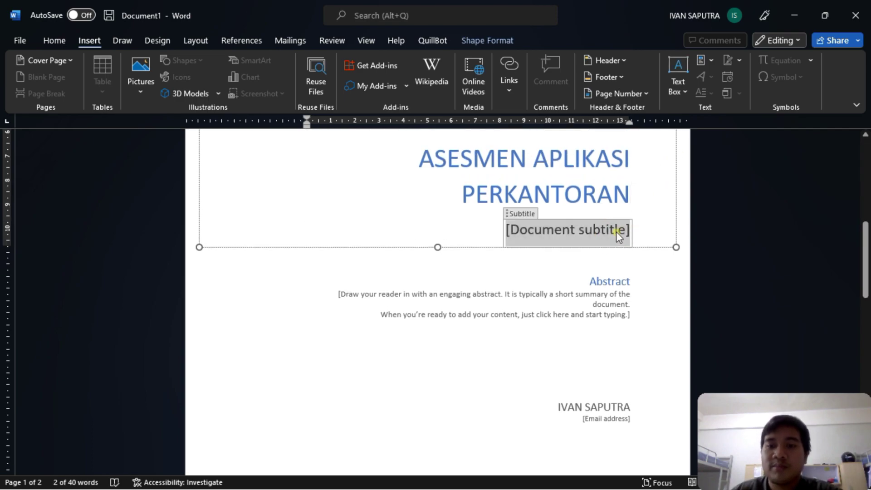
key(BackSpace)
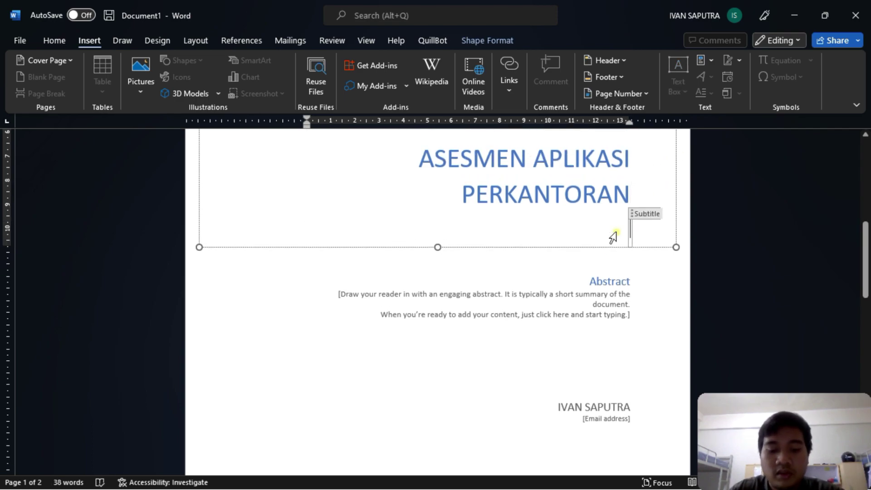
text(SKRIPSI)
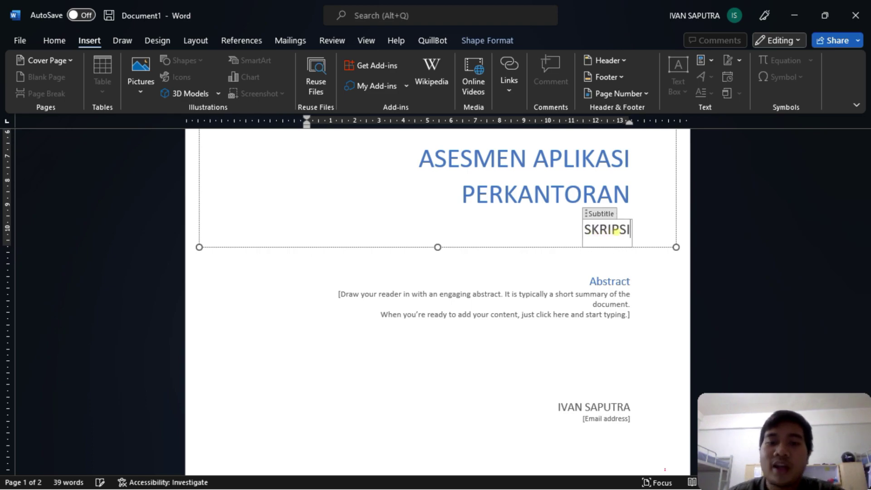
click(612, 283)
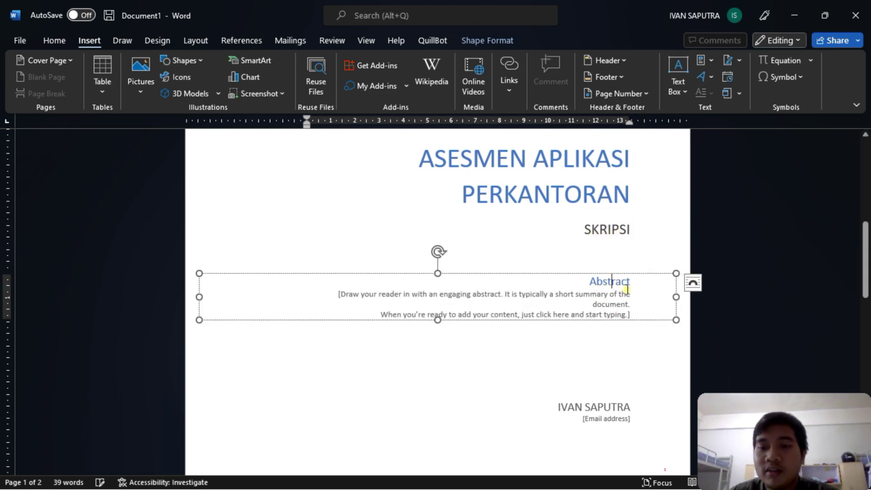
click(628, 273)
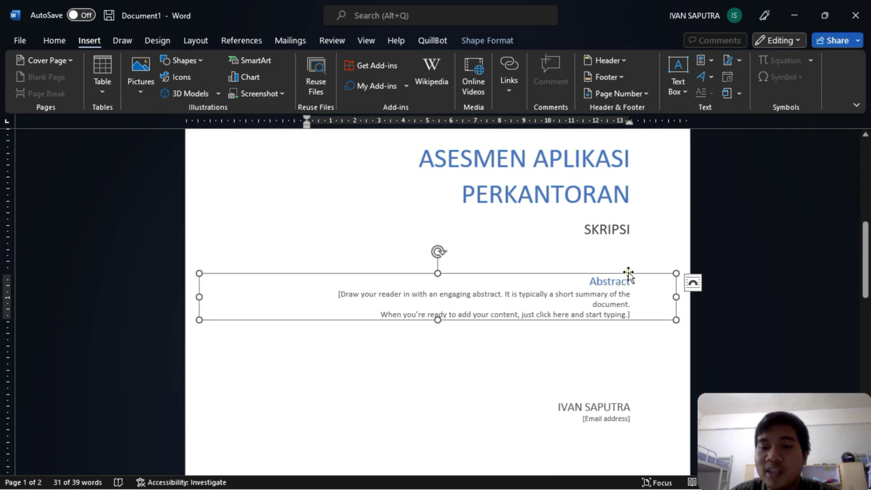
key(Delete)
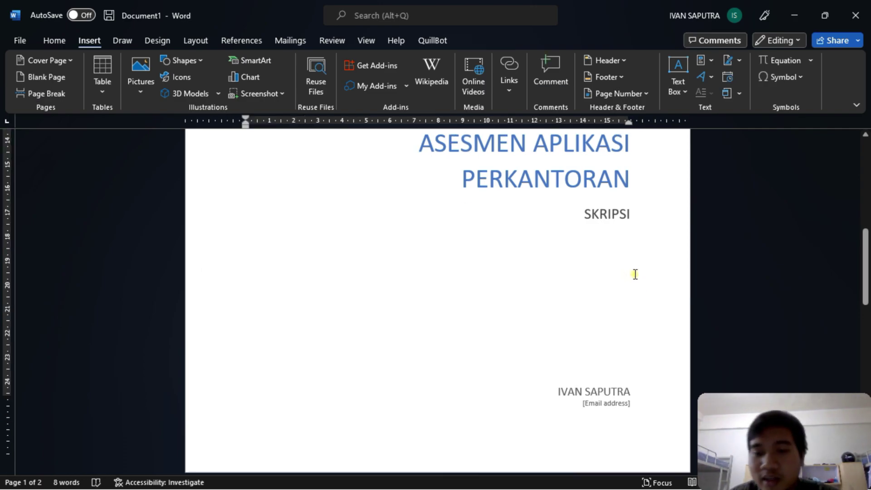
- Replace the [Email address] placeholder with the author's e-mail address
scroll(635, 270, down, 1)
scroll(647, 331, up, 4)
scroll(641, 331, down, 6)
click(622, 267)
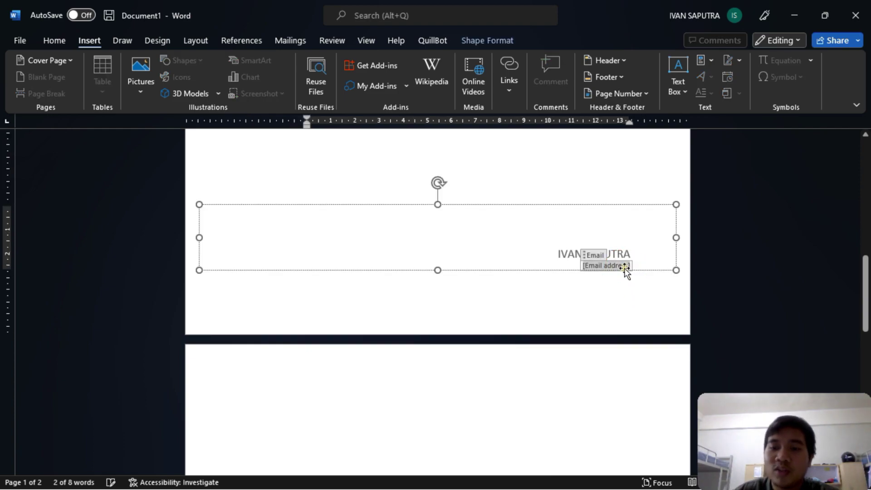
key(Delete)
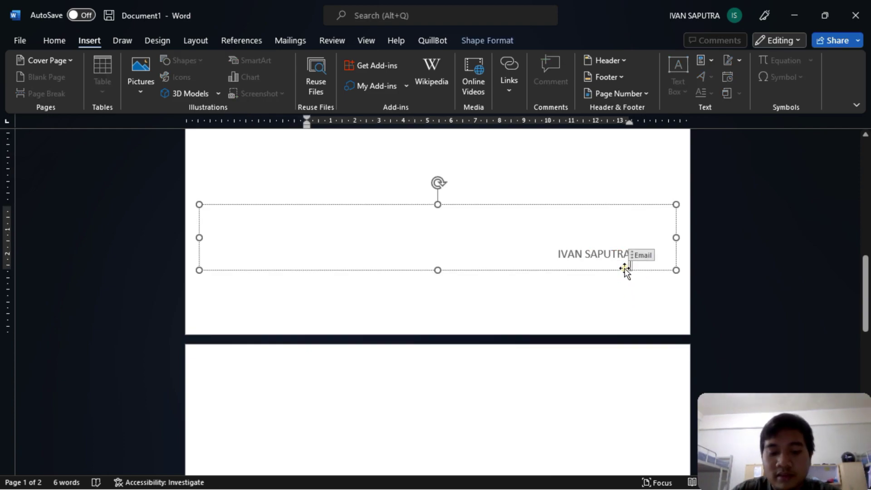
click(625, 269)
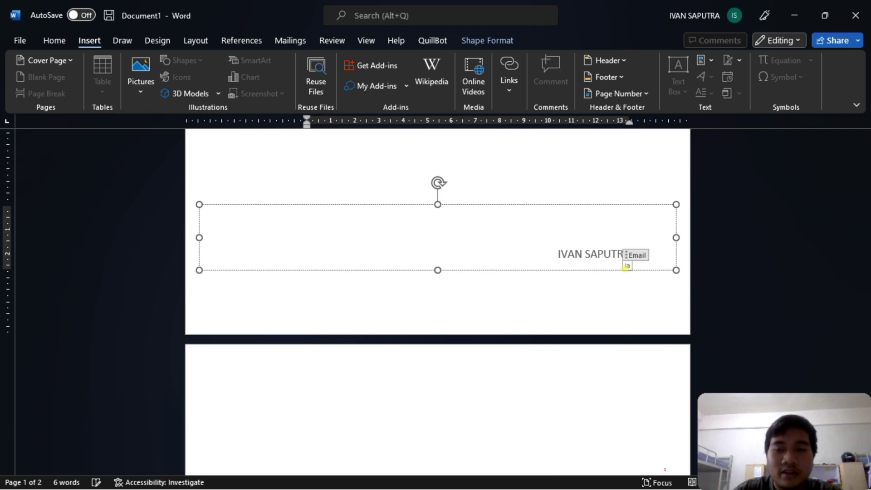
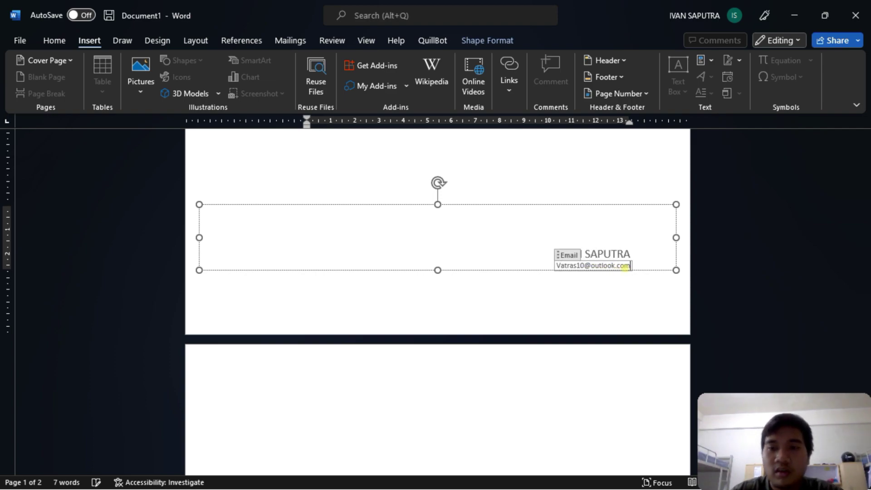
click(608, 290)
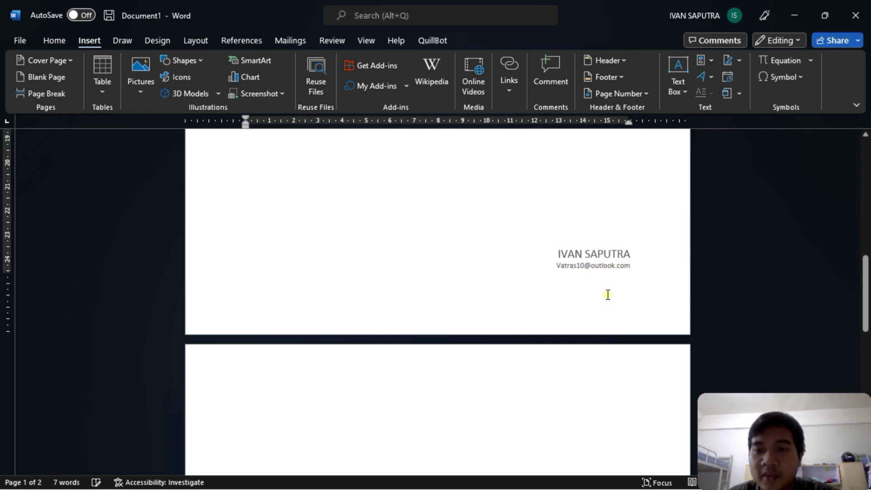
- Scroll down and place the caret on the empty second page
scroll(584, 286, down, 2)
scroll(544, 260, up, 20)
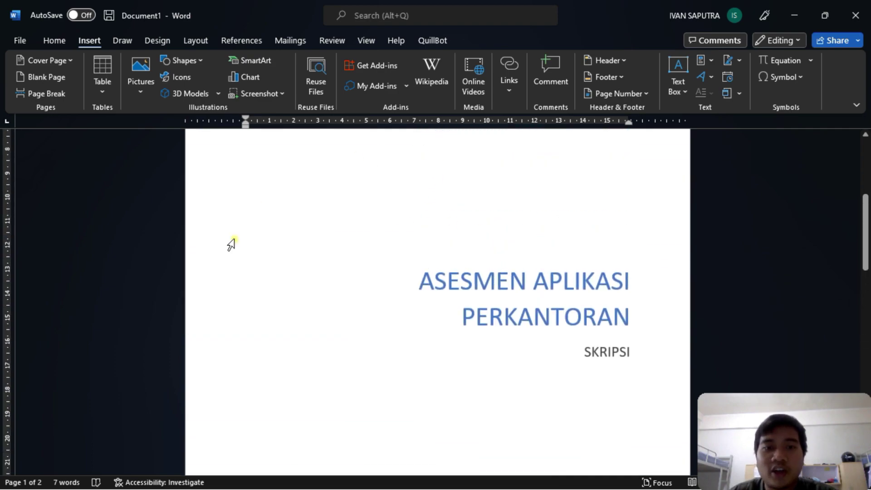
scroll(533, 214, down, 20)
click(379, 308)
click(253, 231)
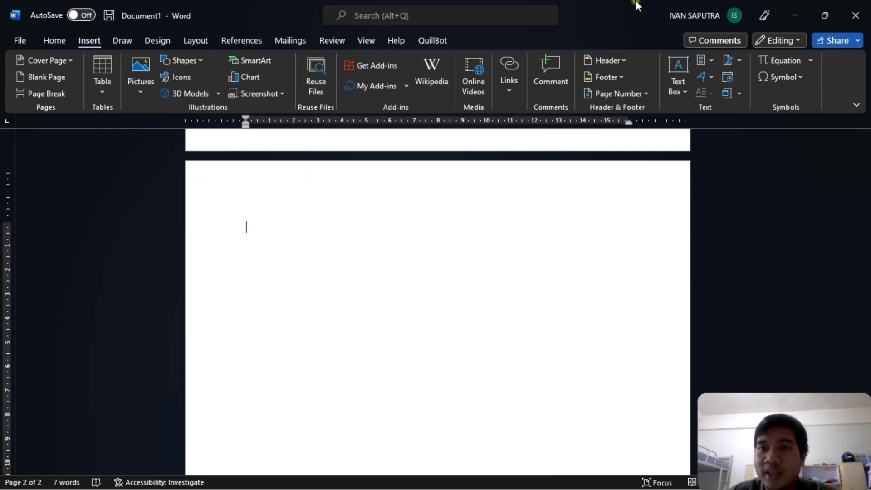
- Snap Word beside the reference PDF and apply Heading 1 to page 2's empty line
drag(641, 6, 2, 184)
scroll(608, 136, down, 10)
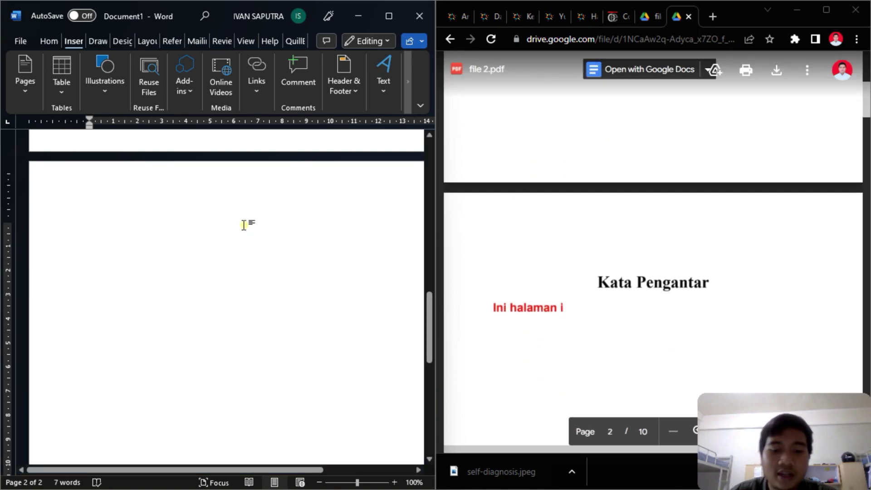
click(55, 40)
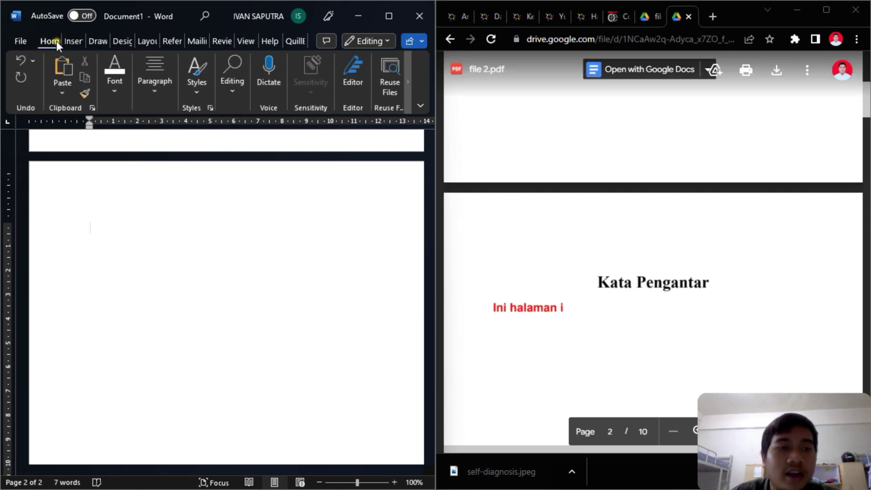
click(191, 93)
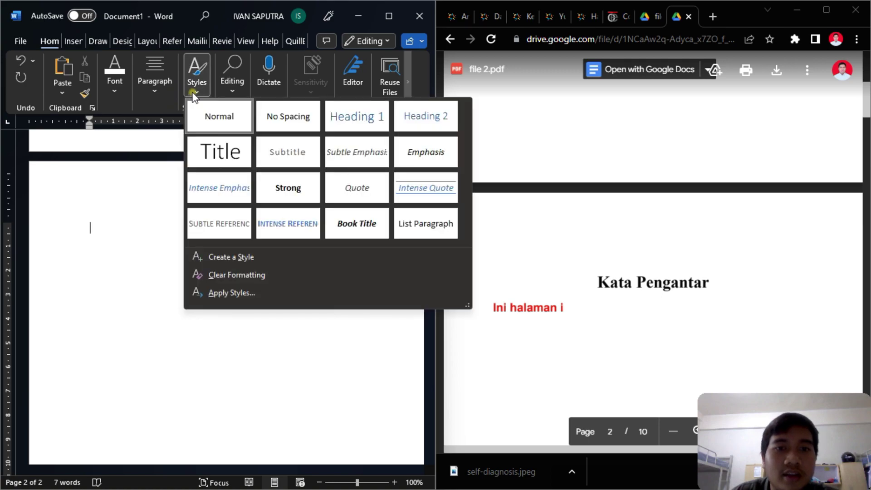
click(364, 127)
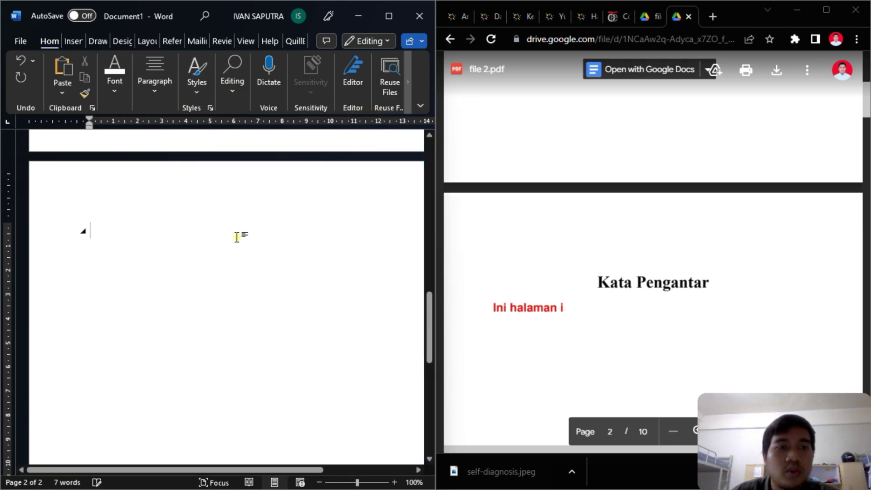
- Type the heading 'KATA PENGANTAR' and select the whole line
text(Kat)
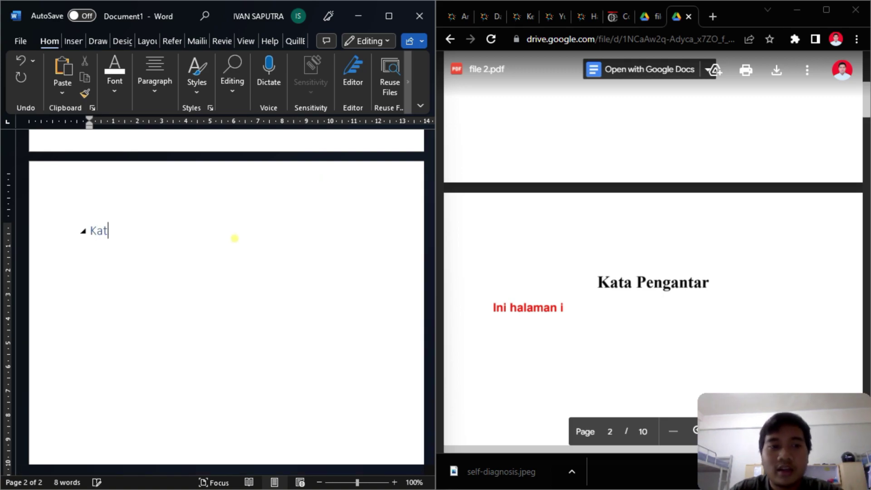
key(BackSpace)
text(KATA PENGANTAR)
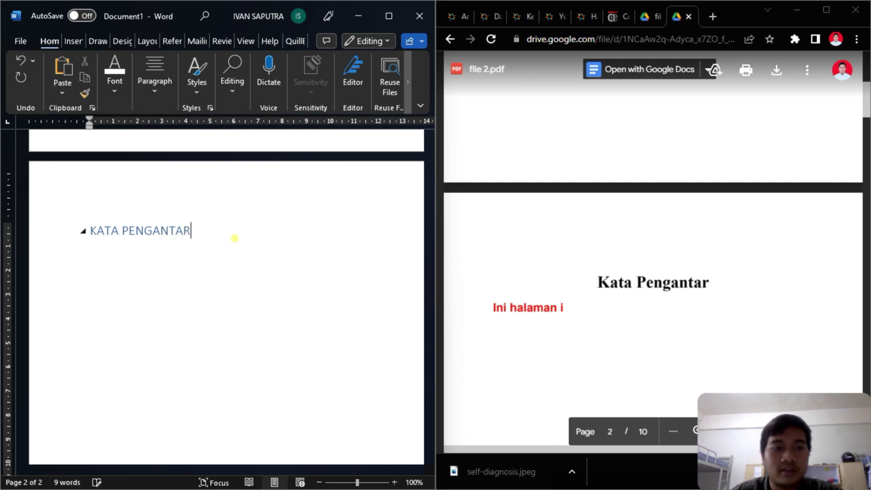
triple_click(235, 239)
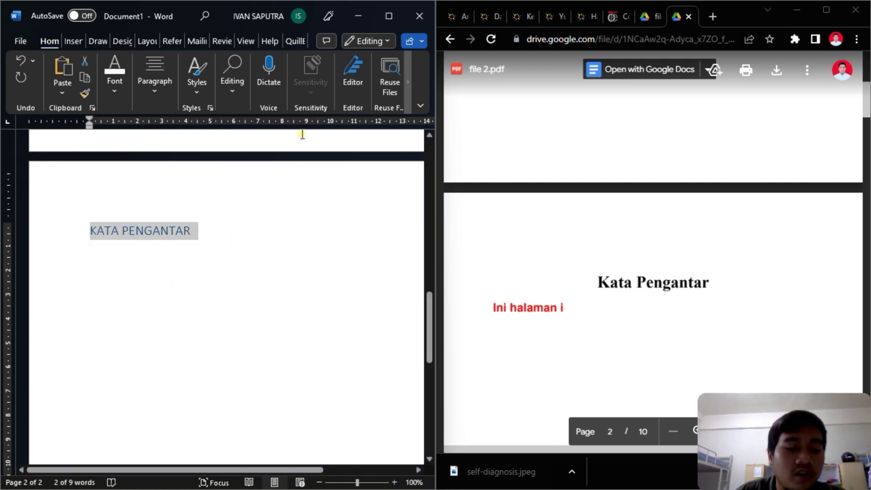
click(113, 95)
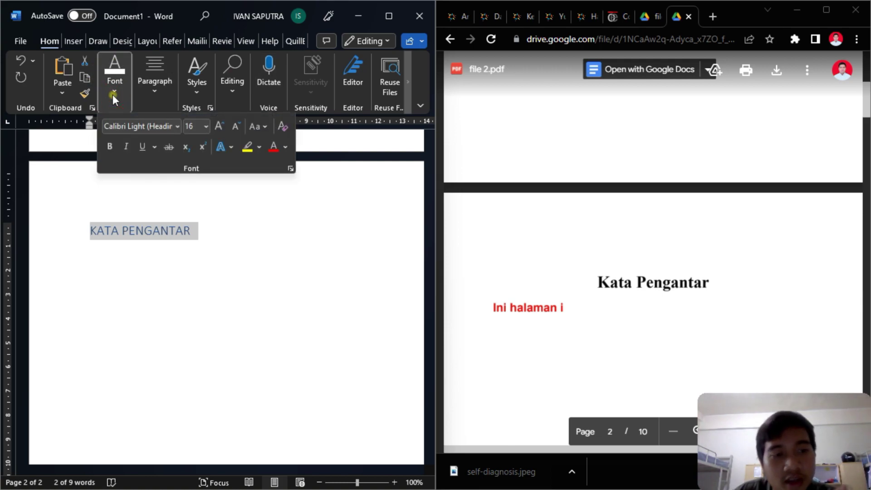
- Restore Word to full screen and change the heading case to 'Kata Pengantar'
click(256, 127)
click(256, 129)
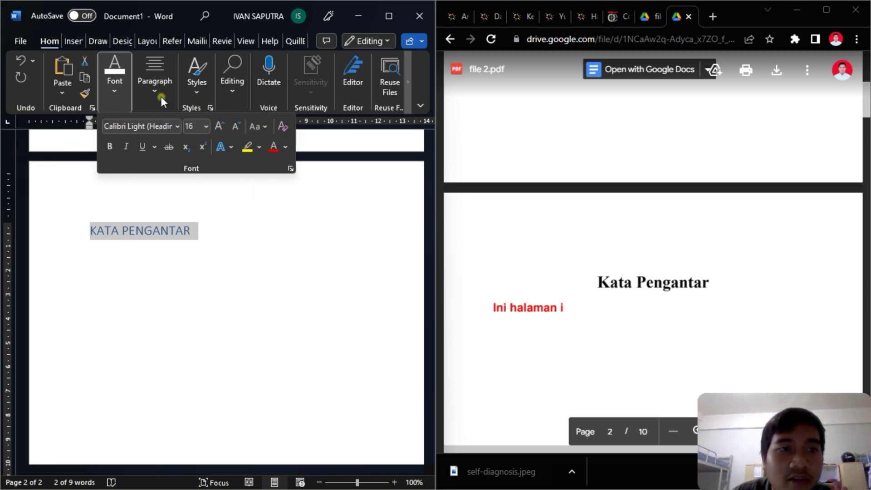
click(390, 18)
click(389, 17)
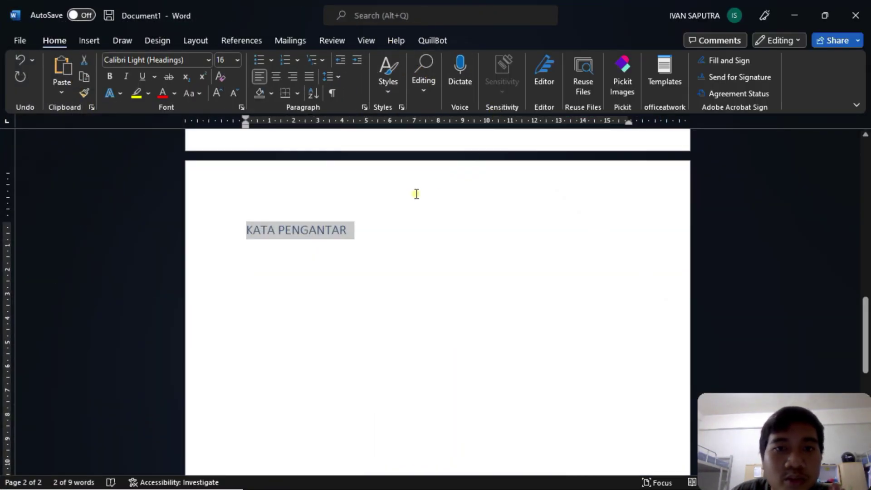
click(194, 95)
click(244, 162)
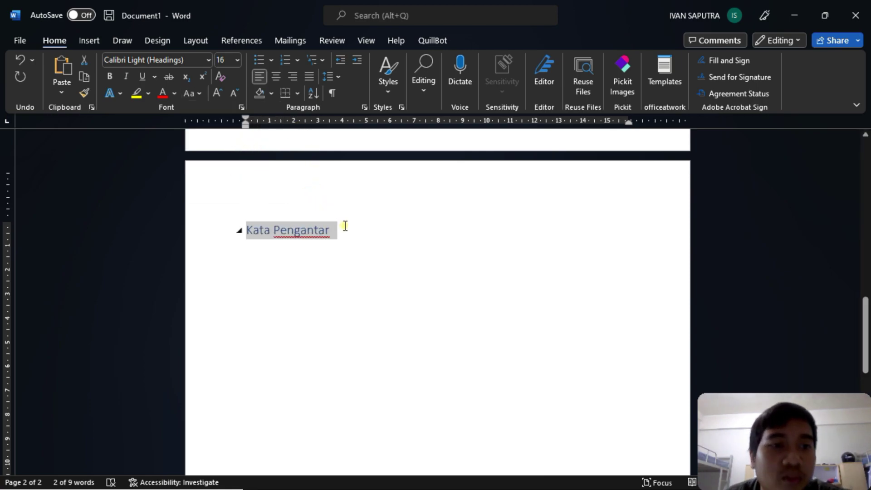
- Make the heading black, centred, and set in Times New Roman
click(174, 95)
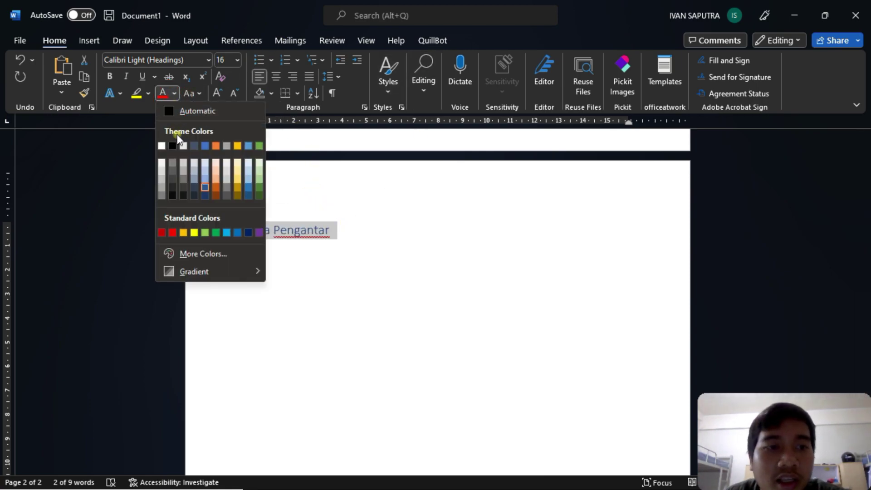
click(181, 148)
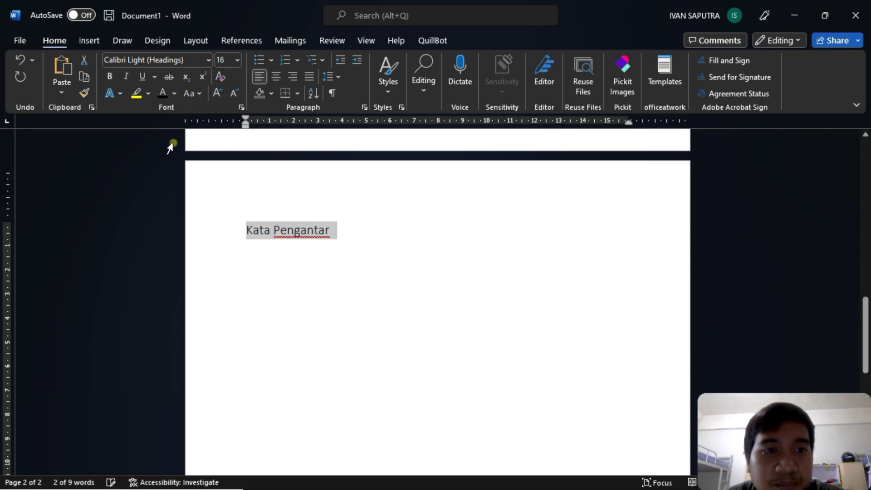
click(276, 77)
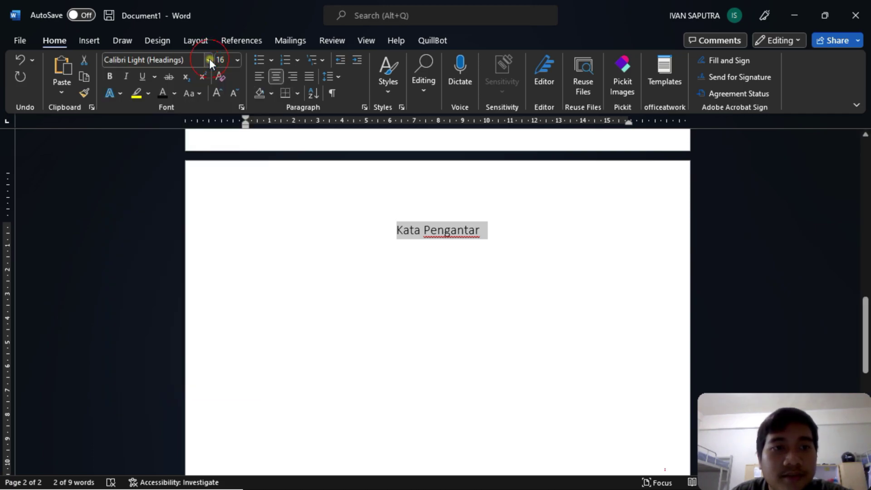
click(182, 60)
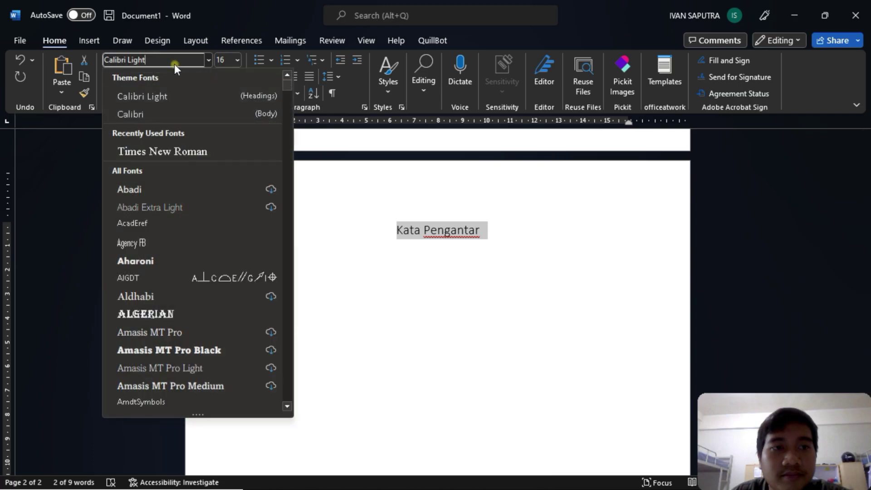
click(152, 149)
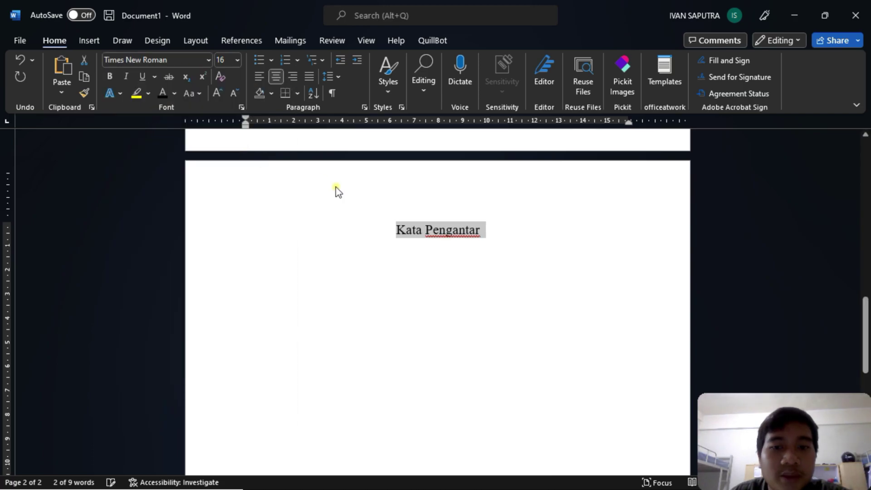
click(501, 229)
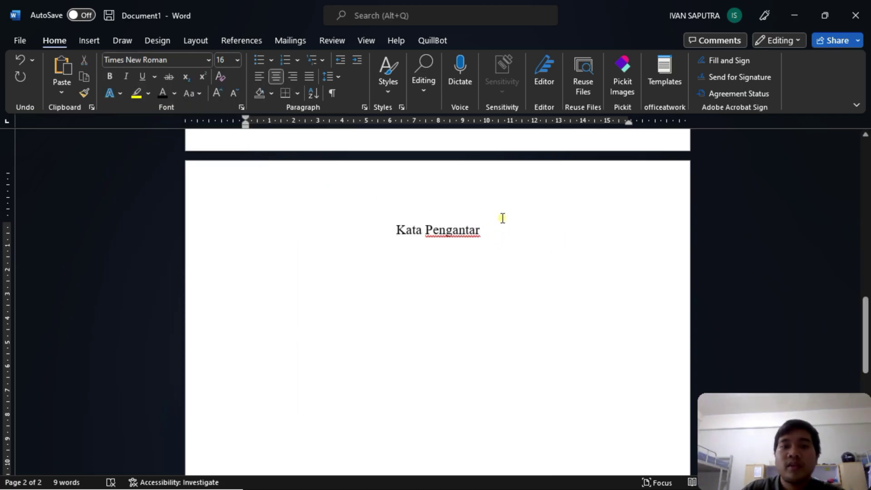
- Snap Word beside the PDF and add the line 'Ini Halaman i' under the heading
scroll(502, 218, down, 7)
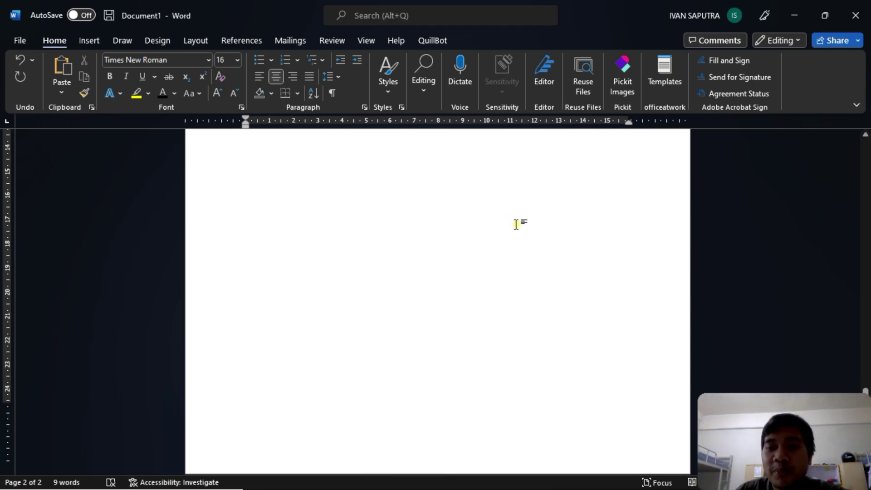
scroll(475, 141, up, 7)
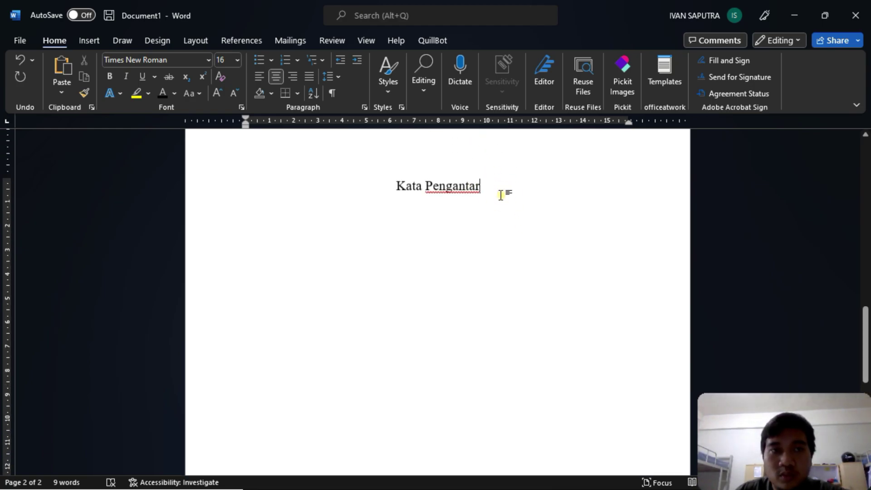
key(alt+n)
text(bxsad)
scroll(297, 272, up, 3)
scroll(350, 235, up, 10)
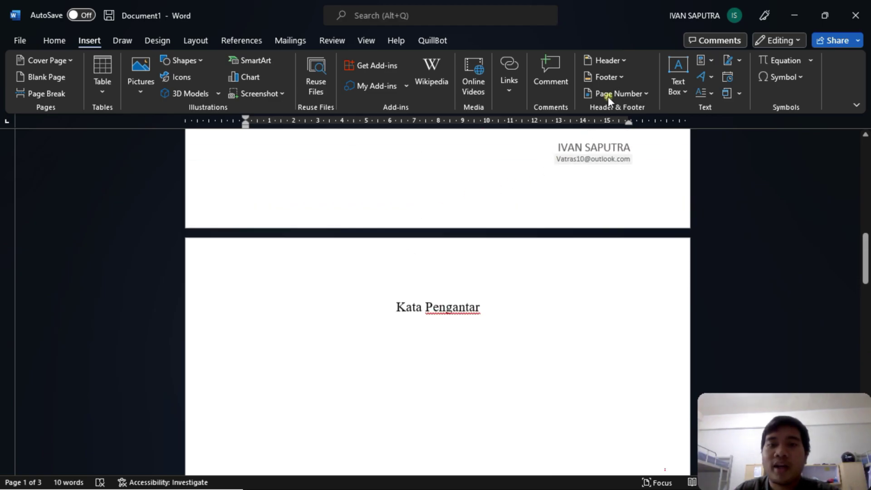
drag(622, 4, 7, 157)
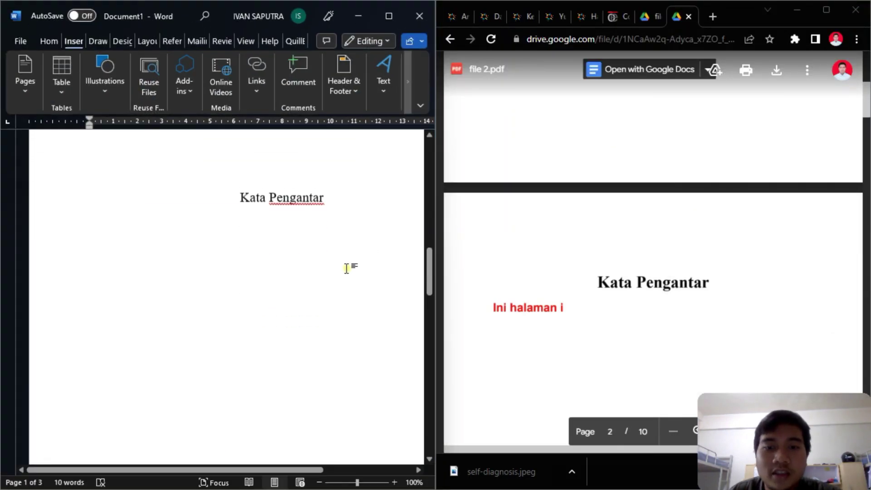
click(275, 200)
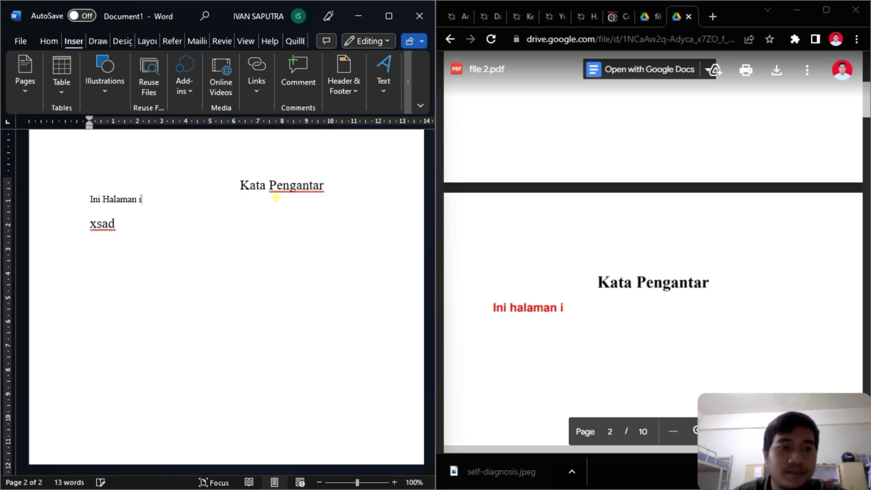
key(Return)
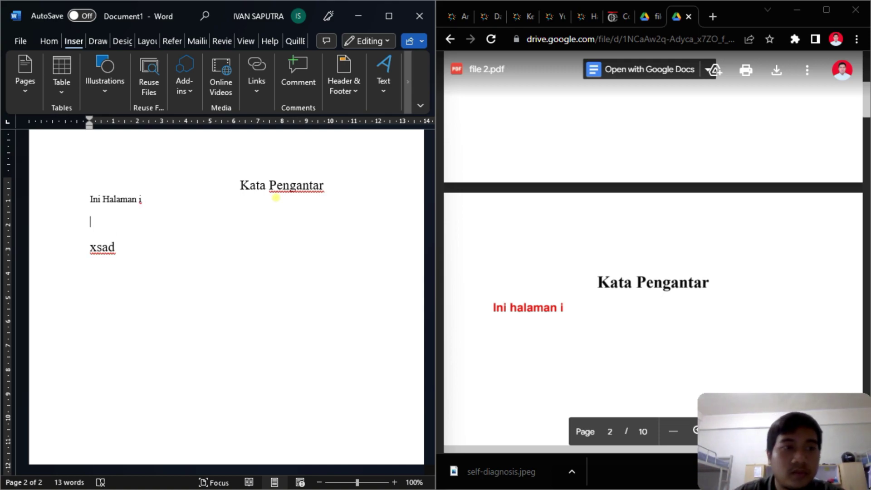
- Insert a page break so 'xsad' moves onto a third page
click(16, 95)
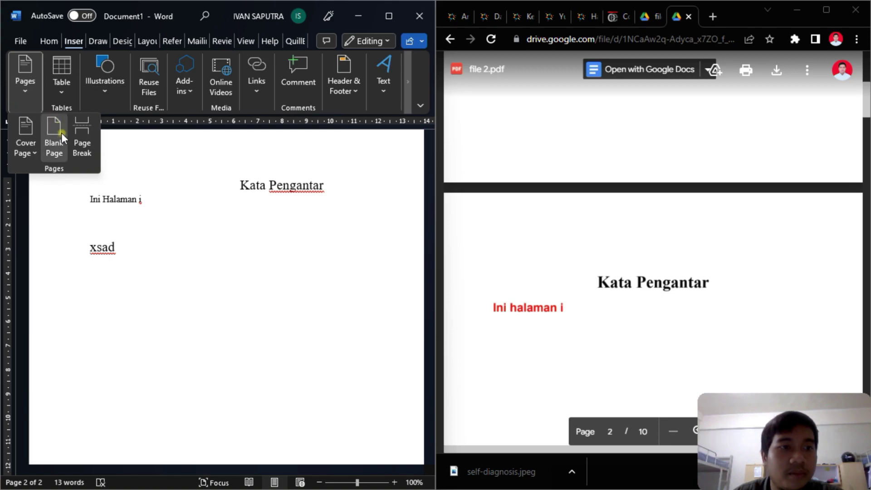
click(84, 149)
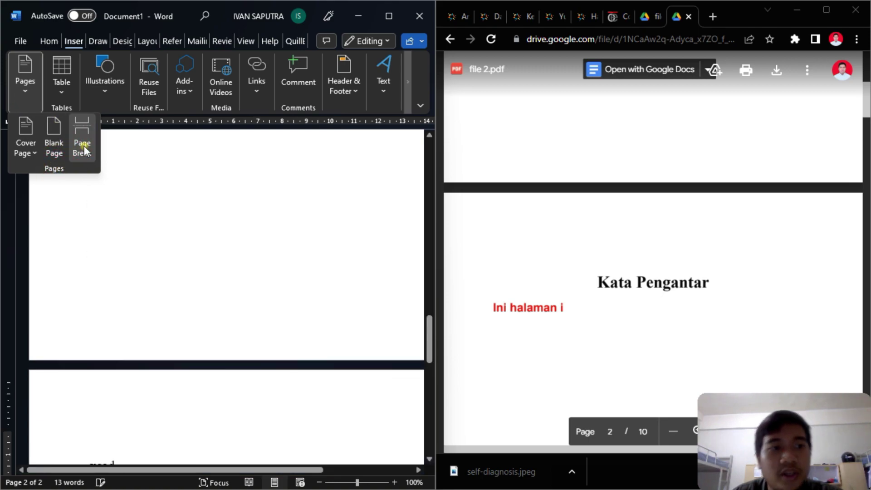
click(126, 347)
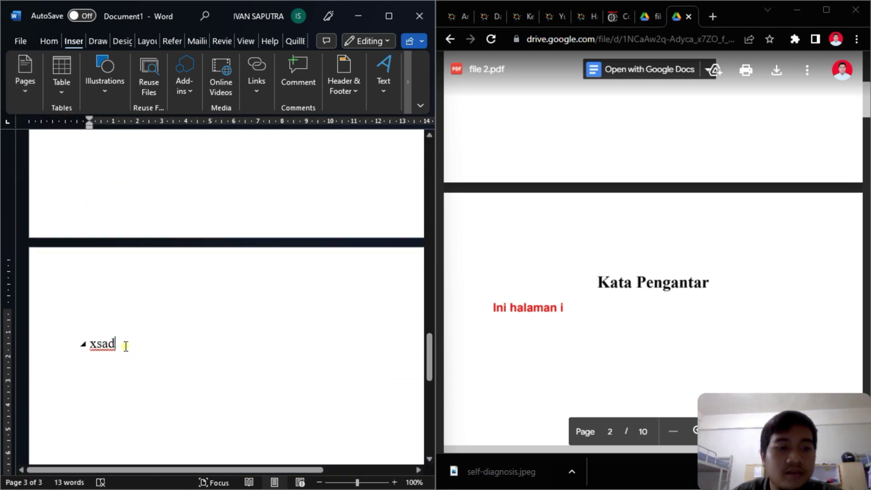
scroll(225, 271, up, 10)
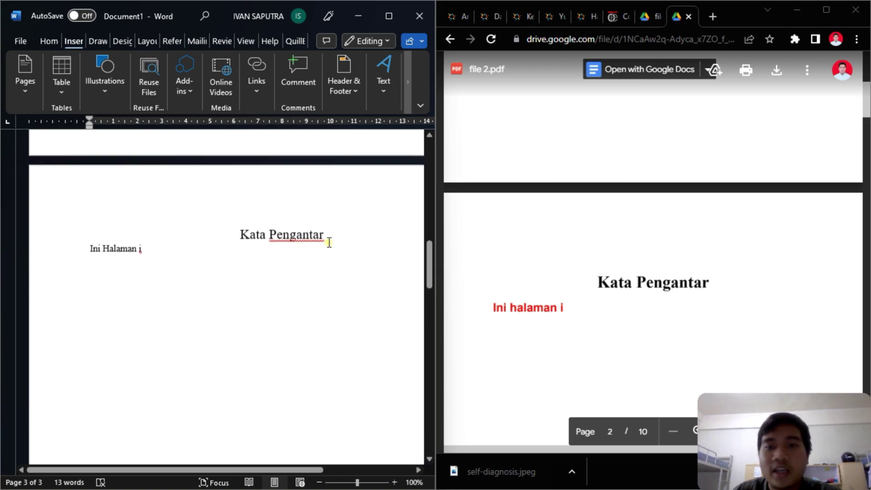
scroll(672, 218, up, 3)
scroll(672, 219, up, 5)
scroll(347, 242, up, 4)
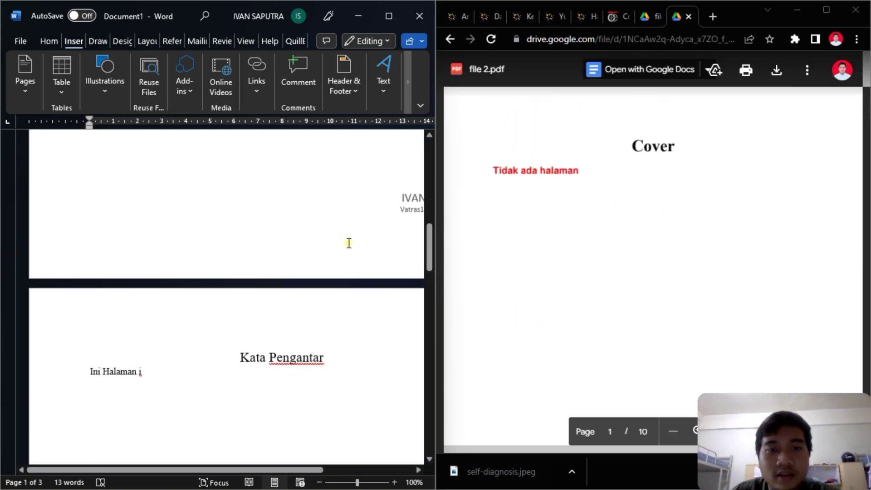
- Open footer editing on page 2 and maximize the Word window
double_click(358, 251)
scroll(380, 257, down, 8)
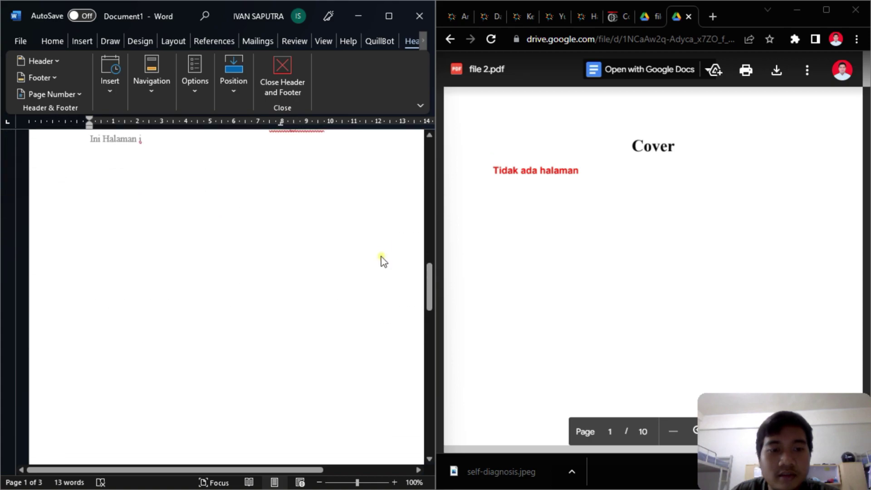
scroll(381, 272, down, 6)
click(279, 464)
drag(279, 464, 363, 467)
click(393, 267)
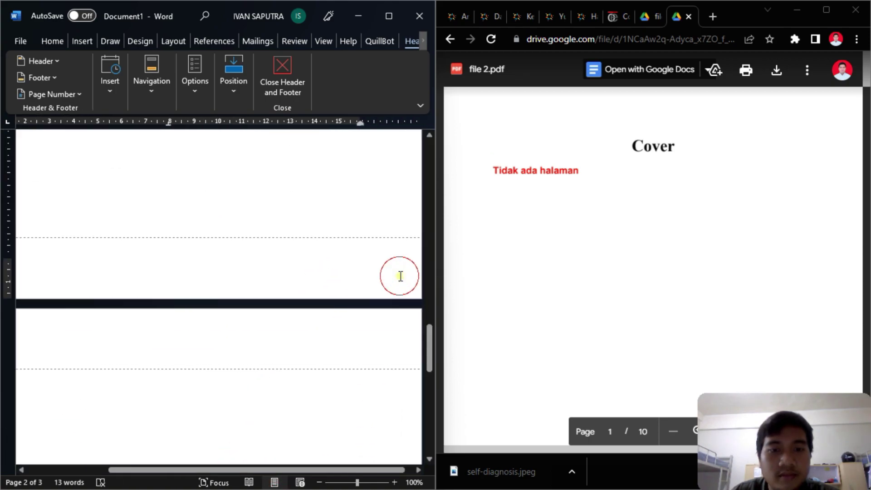
click(380, 269)
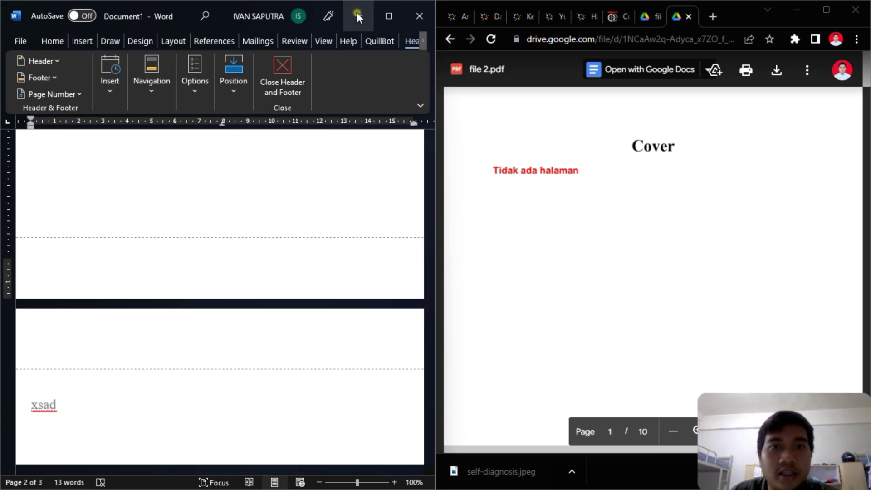
click(388, 16)
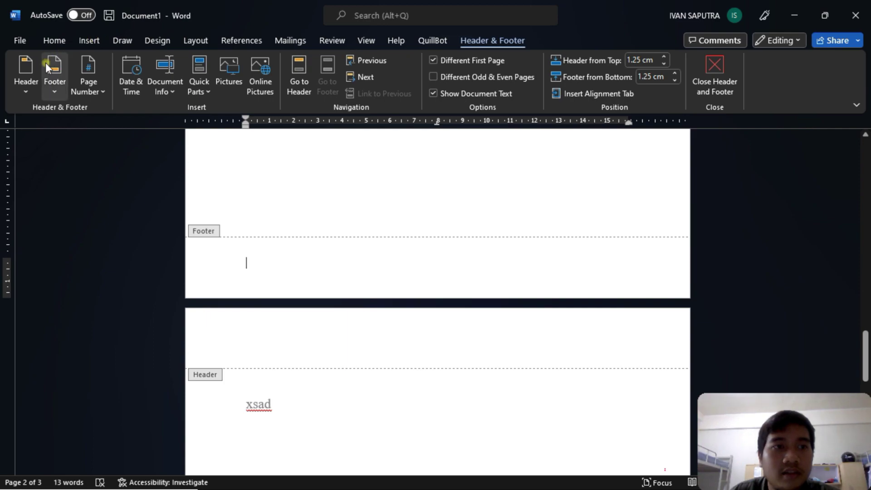
- Insert a right-aligned Plain Number 3 page number at the bottom of the page
click(86, 90)
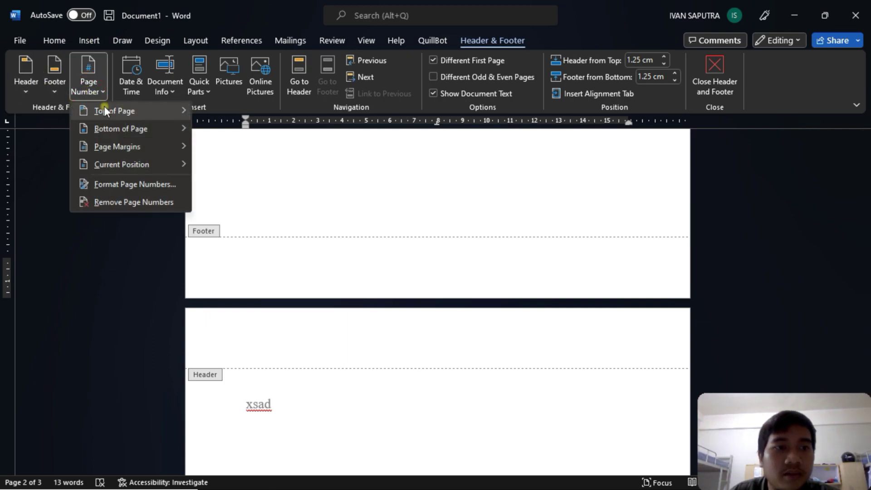
mouse_move(124, 148)
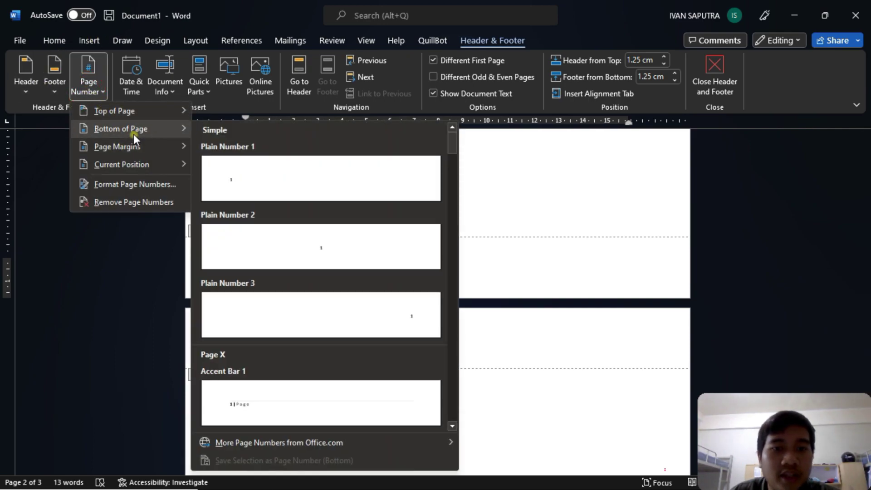
click(358, 313)
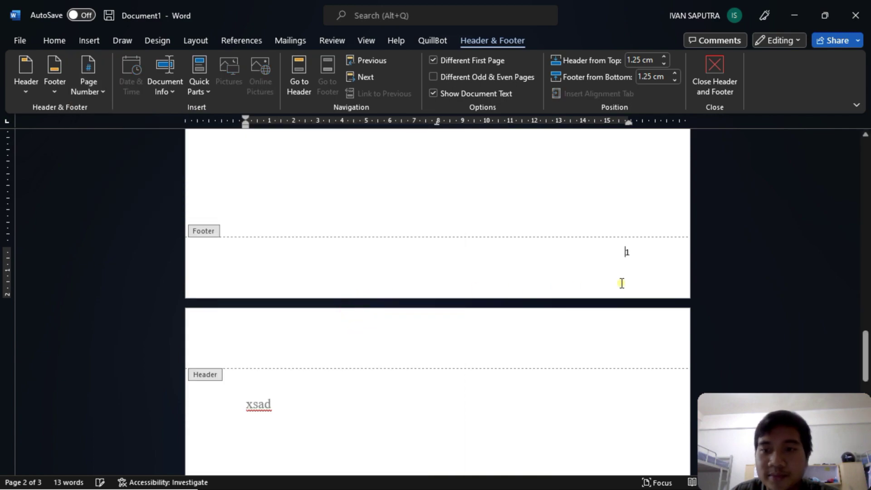
double_click(628, 252)
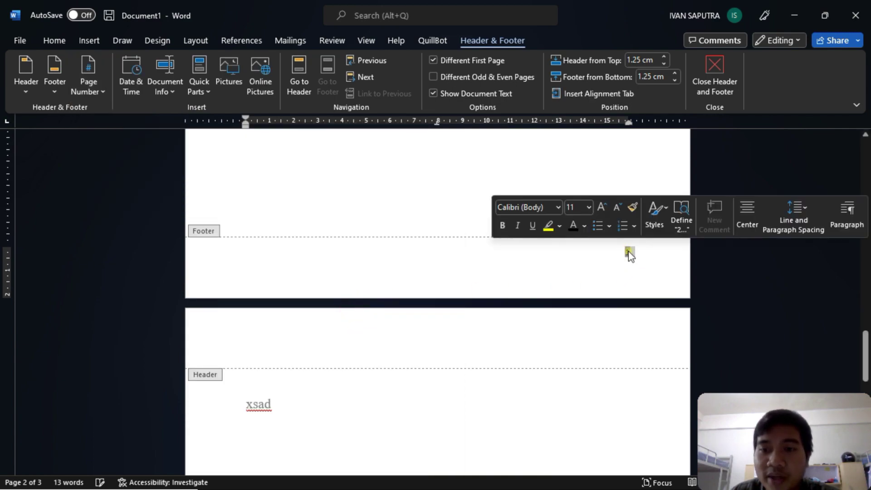
click(628, 252)
double_click(628, 252)
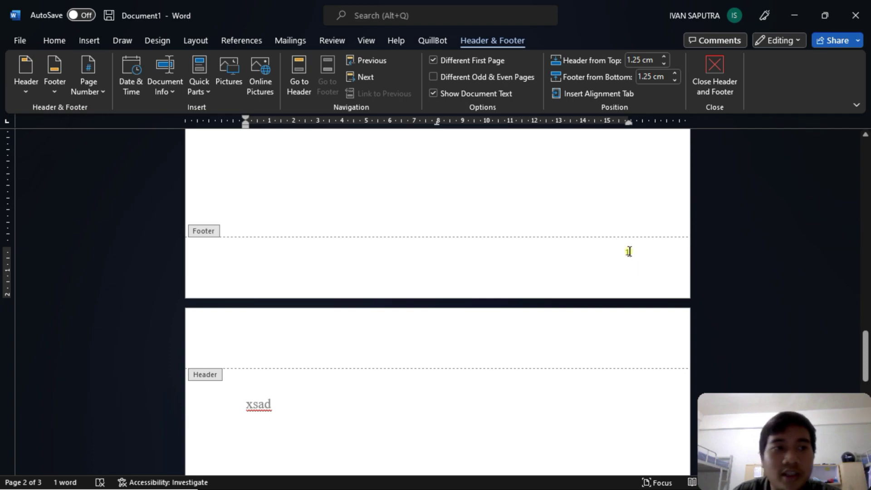
click(628, 252)
- Format page numbers as lowercase roman numerals (i, ii, iii) and leave the footer
click(96, 75)
click(138, 184)
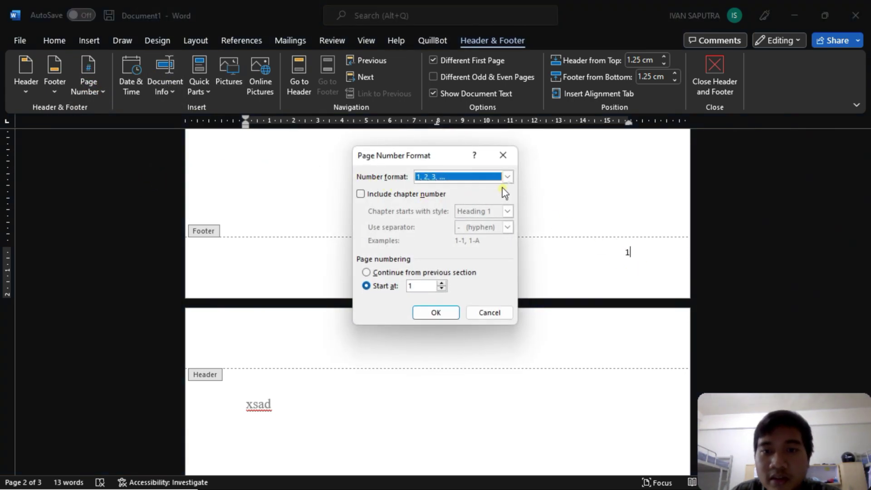
click(507, 176)
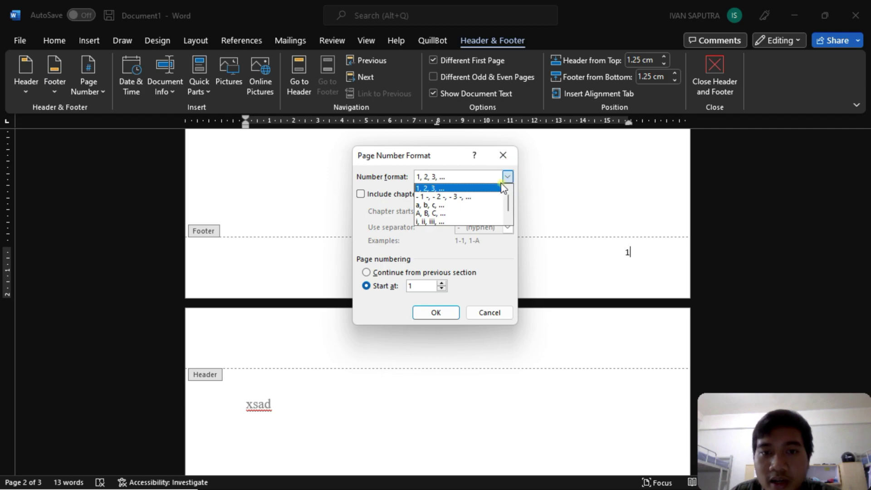
click(460, 222)
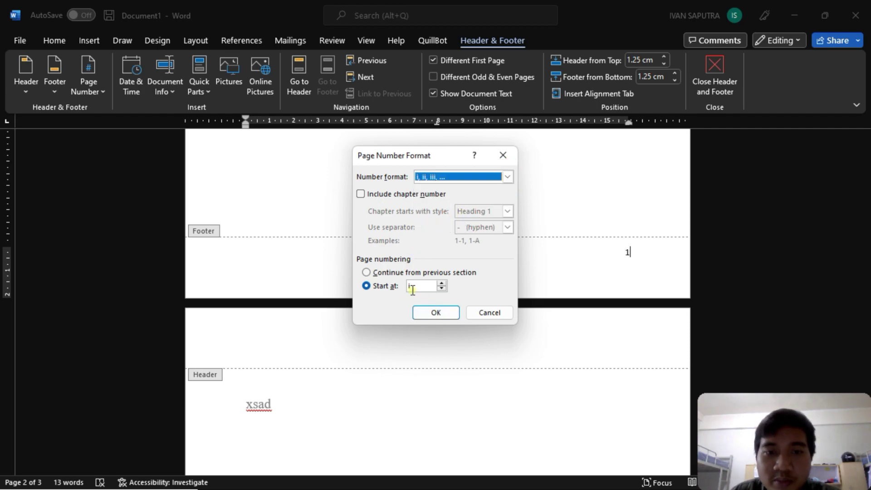
click(435, 309)
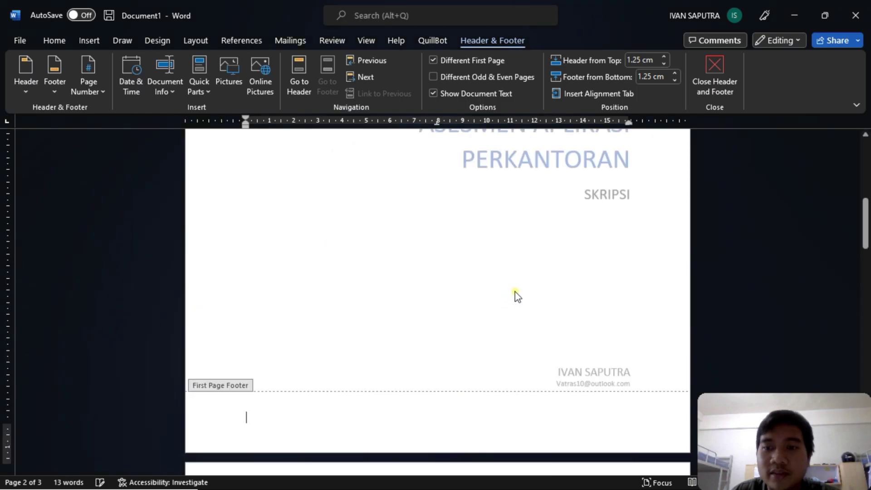
scroll(567, 299, down, 15)
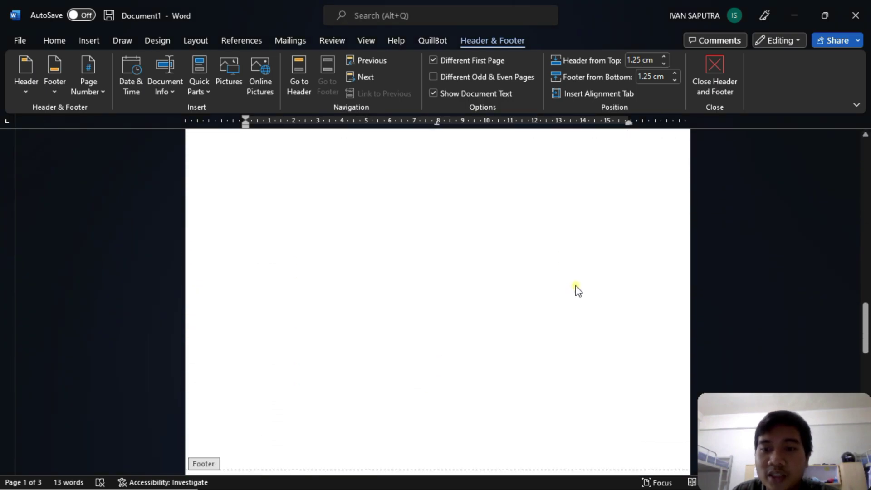
click(636, 288)
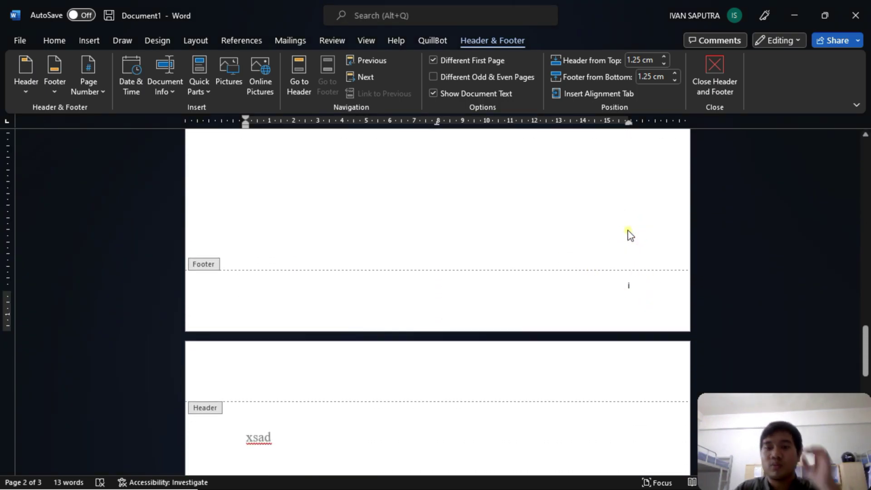
scroll(631, 236, down, 13)
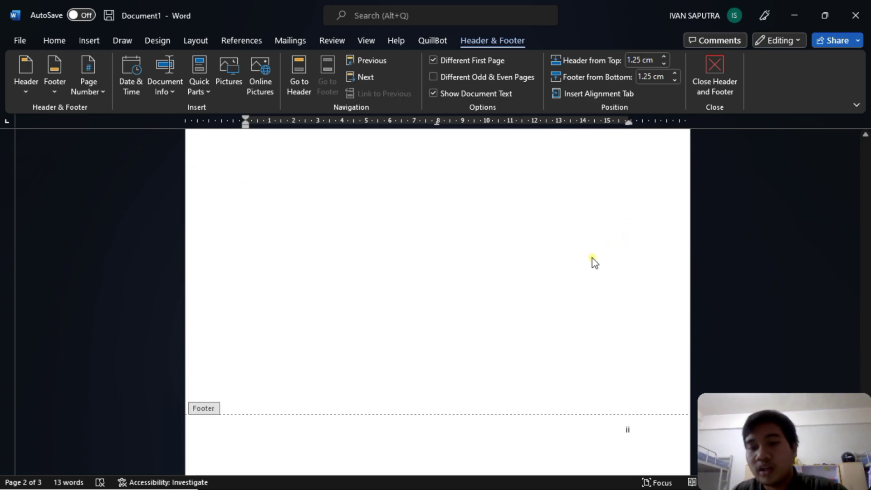
scroll(506, 255, down, 6)
double_click(282, 208)
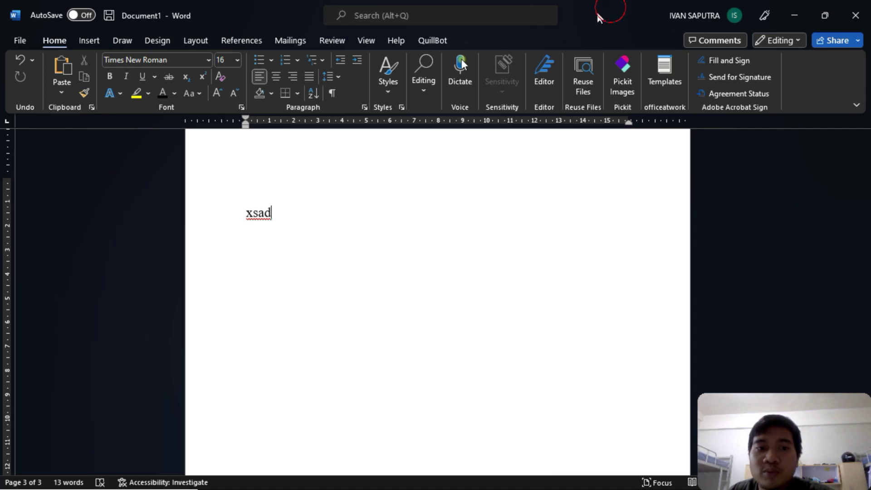
- Snap Word left of the PDF and replace xsad with a centred Heading 1 'Daftar Isi'
key(super+Left)
scroll(601, 175, down, 5)
scroll(601, 174, down, 5)
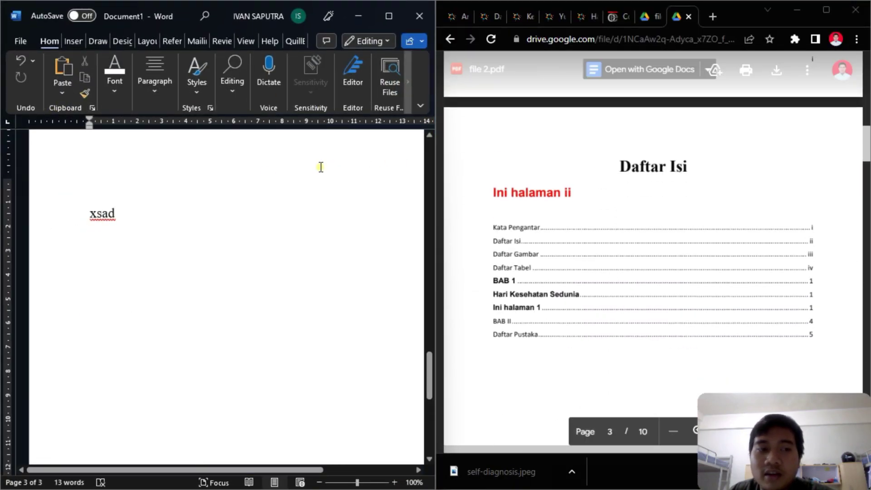
click(174, 215)
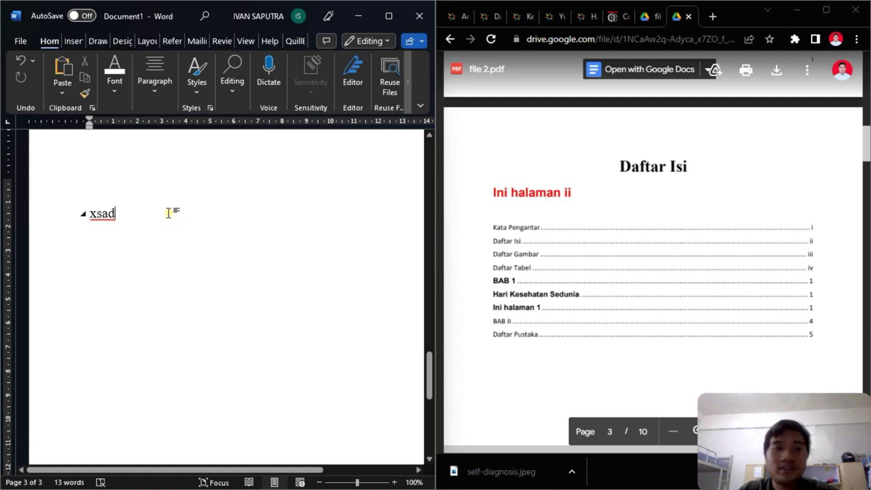
text(Daftar Isi)
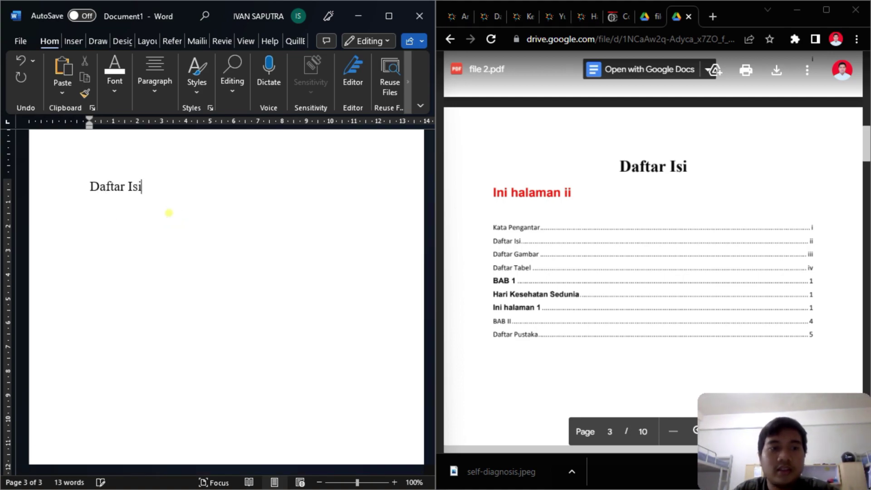
click(152, 84)
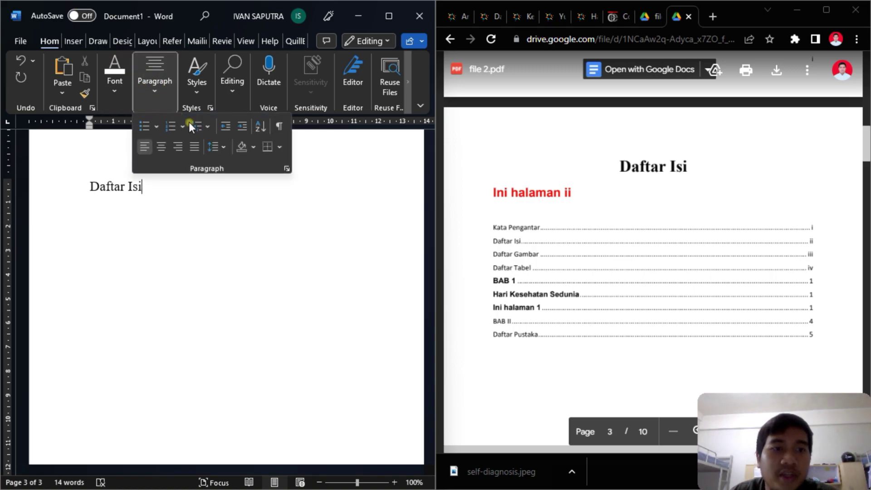
click(167, 148)
click(196, 75)
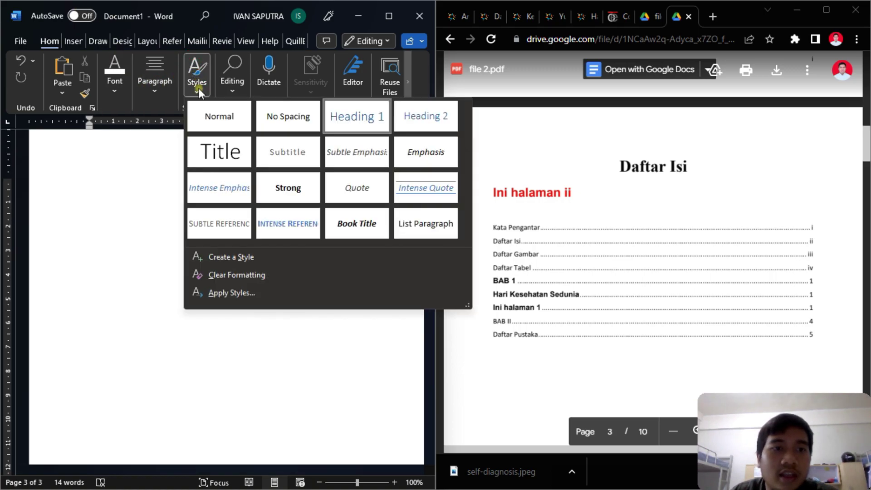
click(350, 121)
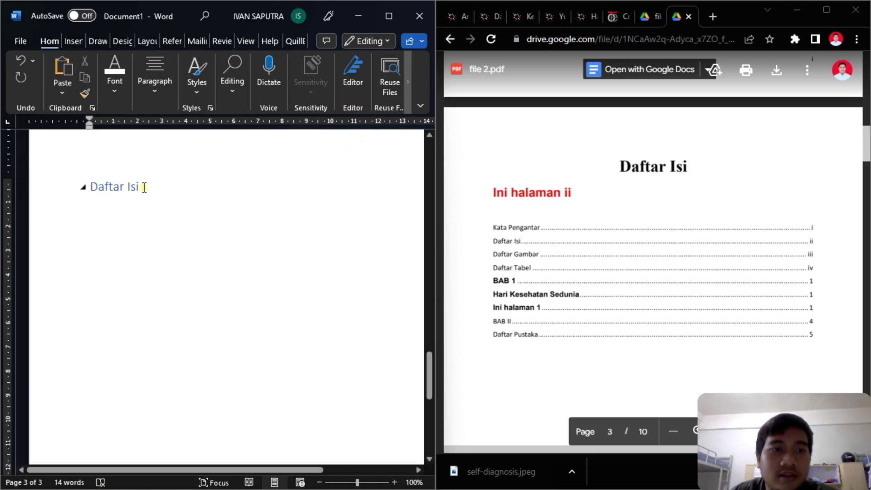
- Make the Daftar Isi heading black, Times New Roman, and centred
click(127, 97)
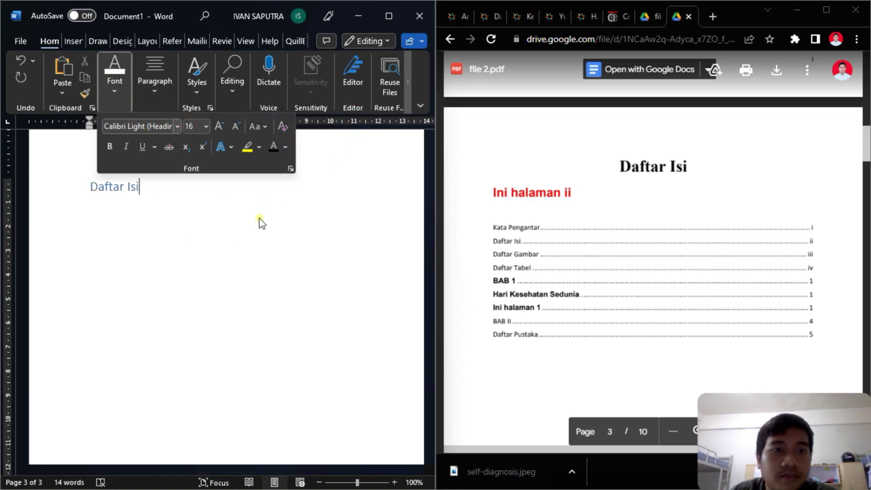
click(146, 188)
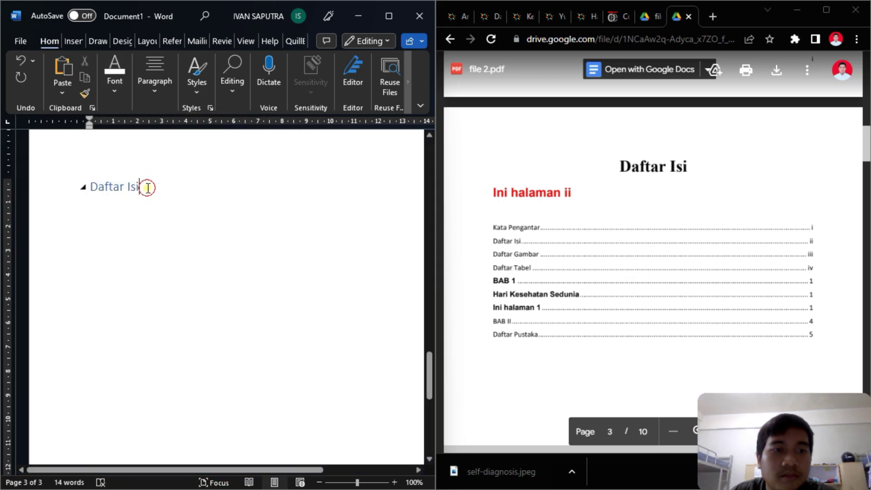
triple_click(142, 187)
click(115, 86)
click(278, 147)
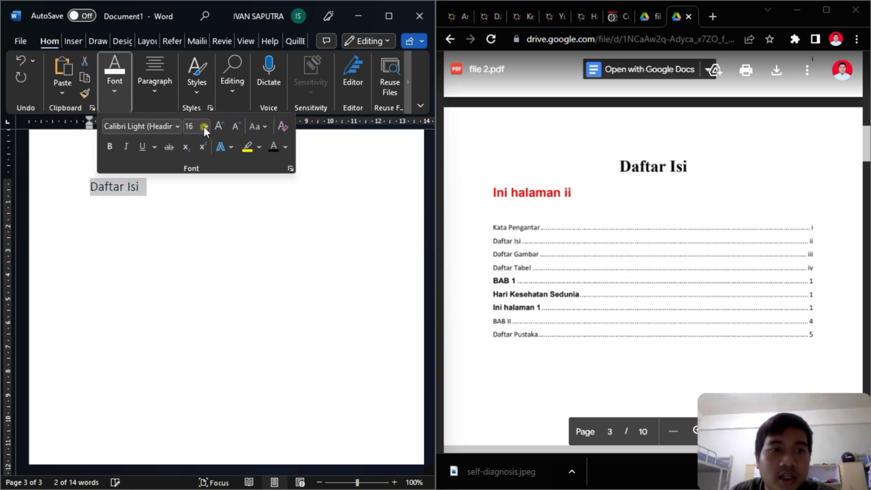
click(177, 126)
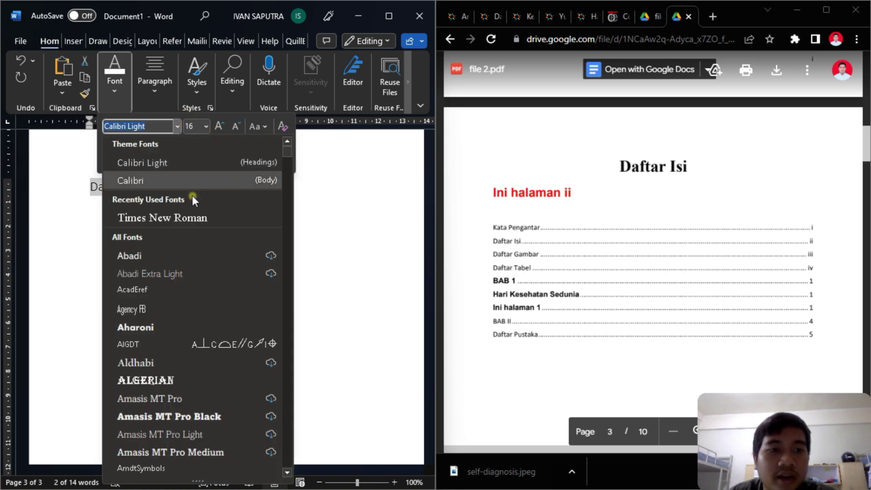
click(187, 217)
click(155, 86)
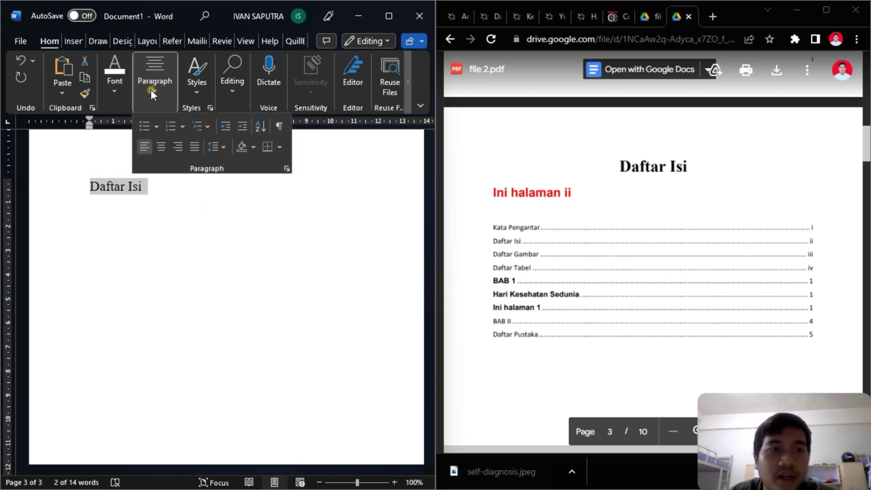
click(161, 146)
- Add the line 'Ini halaman ii' below the Daftar Isi heading
click(274, 222)
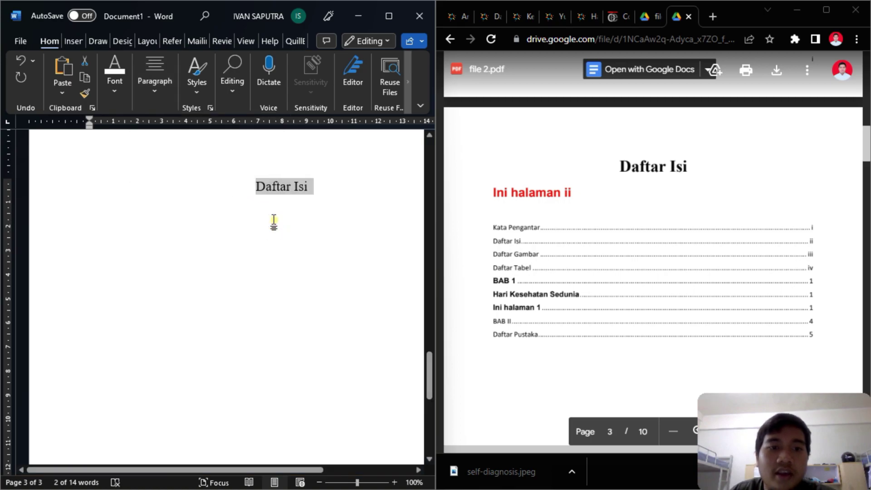
click(348, 192)
key(Return)
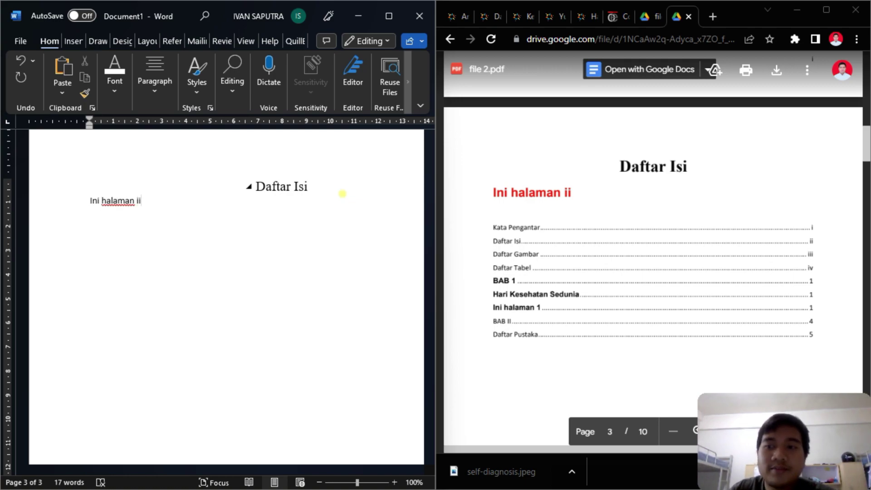
scroll(350, 218, down, 10)
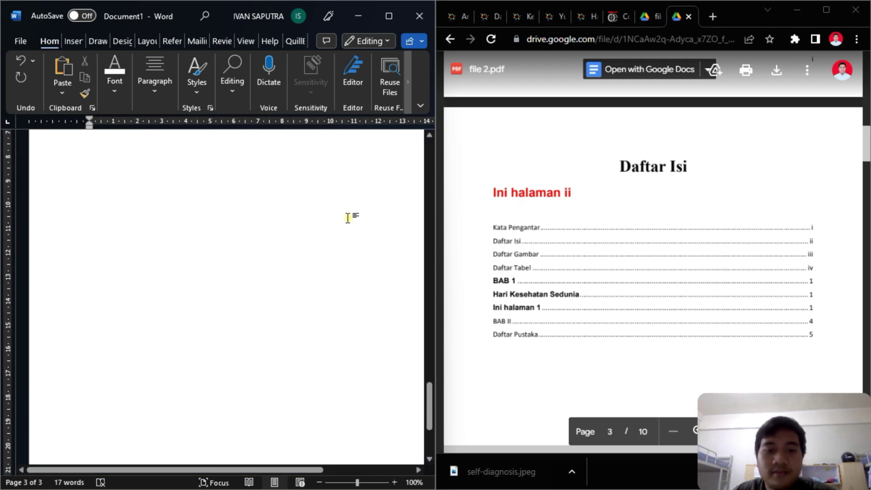
drag(294, 469, 361, 470)
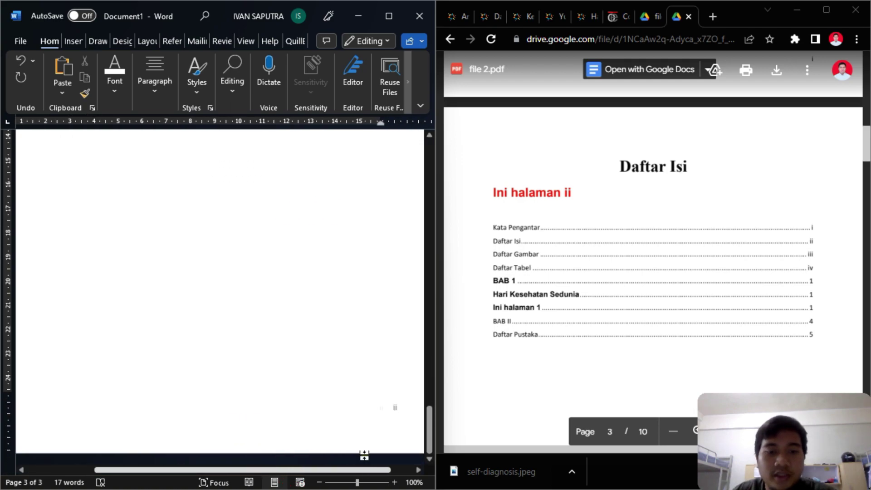
click(258, 316)
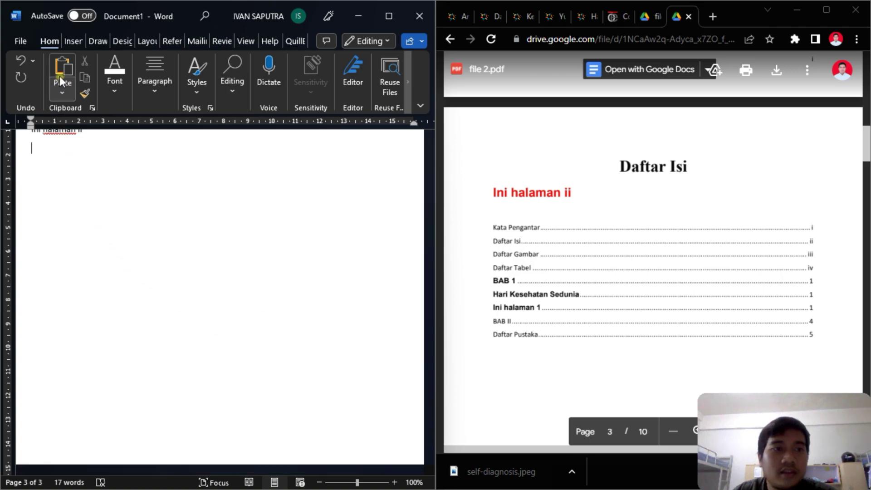
- Insert a page break to start page 4 and type the Daftar Gambar heading
click(67, 43)
click(24, 82)
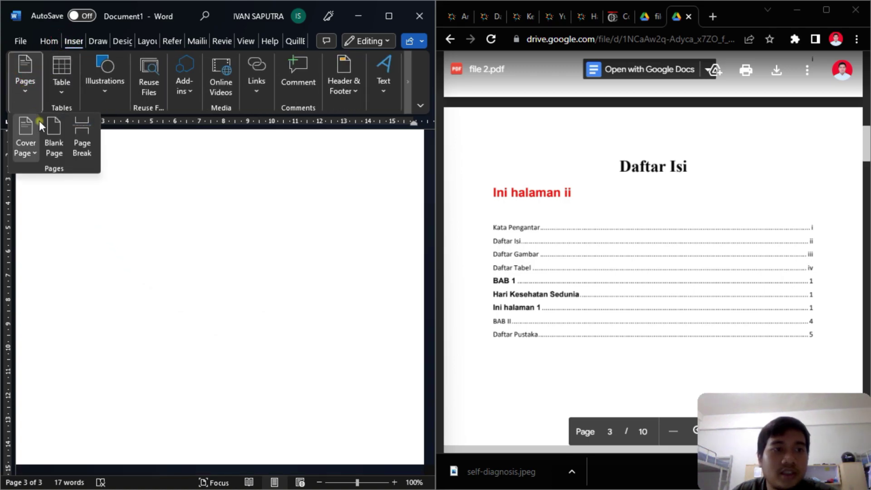
click(83, 136)
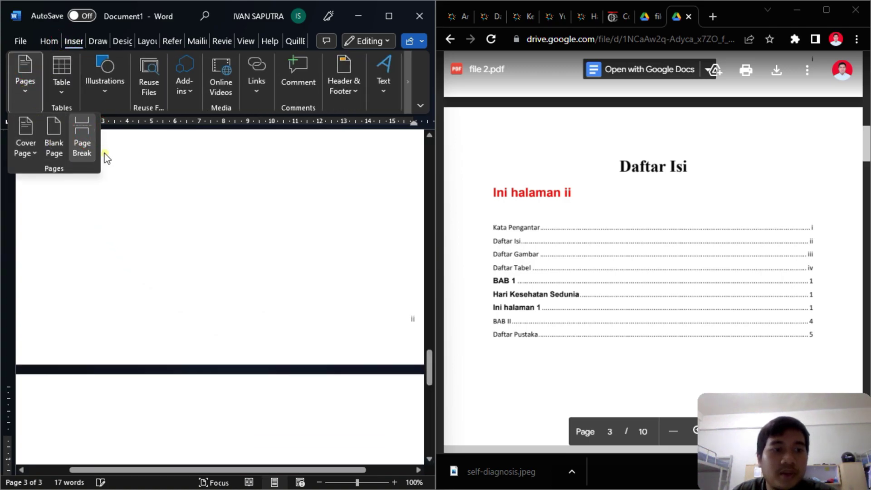
click(84, 361)
scroll(753, 209, down, 10)
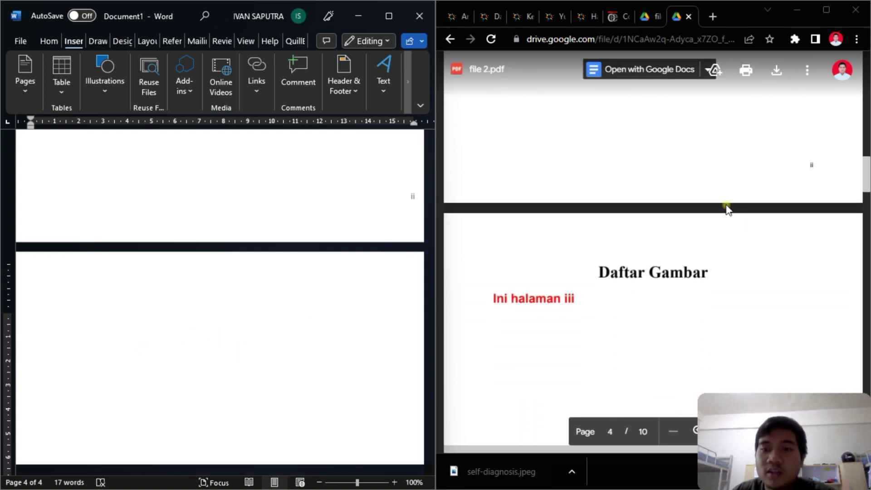
drag(208, 469, 160, 469)
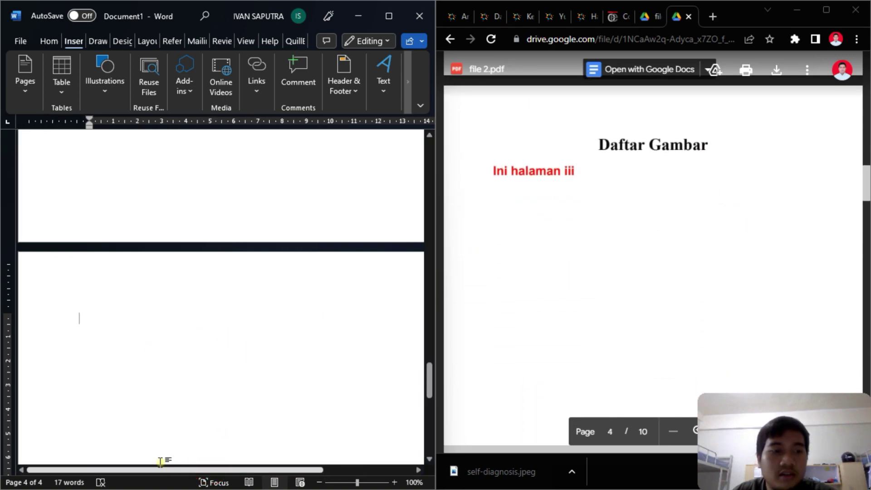
text(Daftar Gambar)
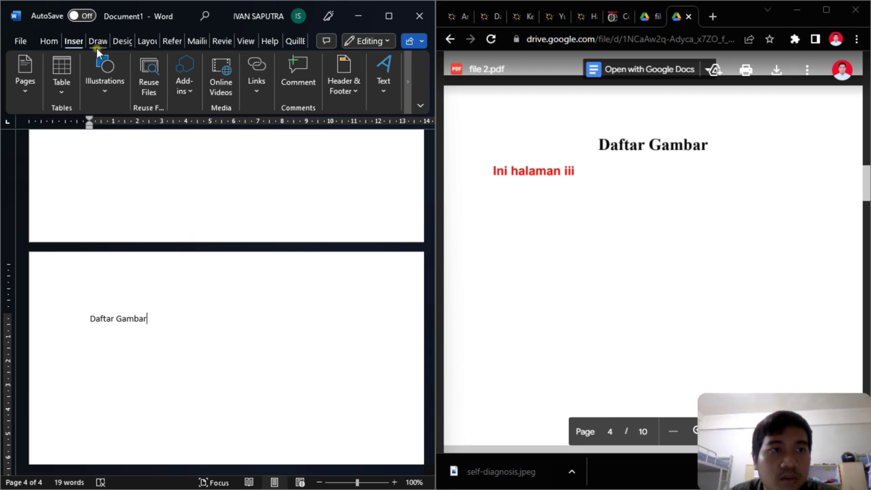
- Centre the Daftar Gambar line
click(49, 45)
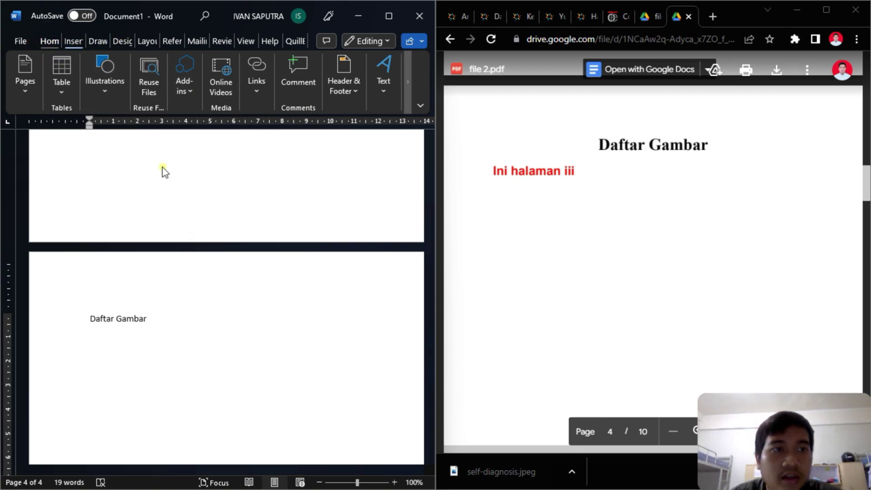
drag(155, 326, 90, 320)
click(155, 82)
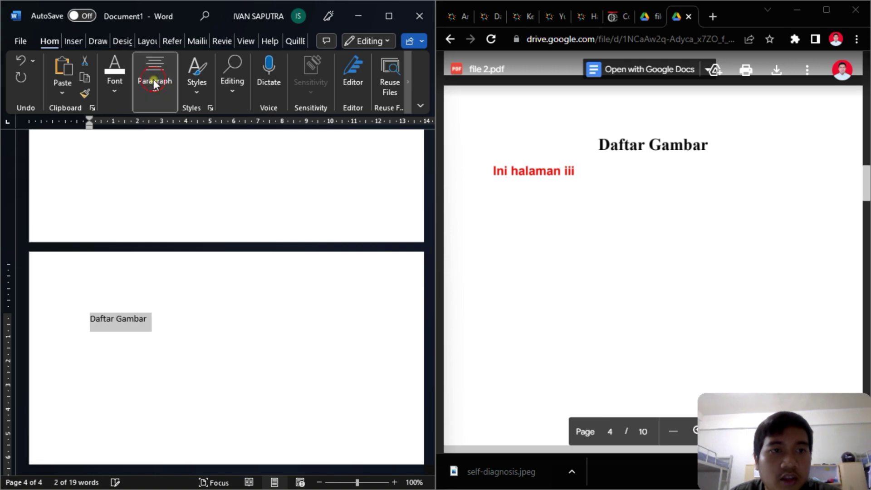
click(163, 151)
click(105, 98)
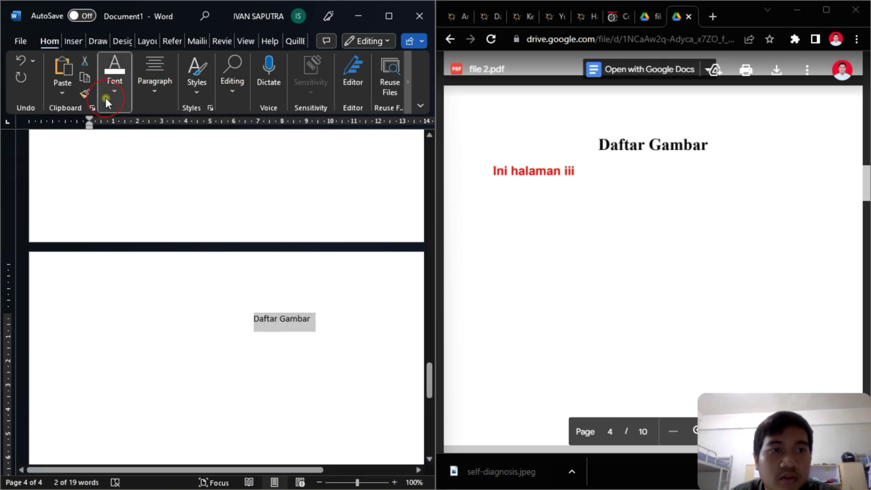
- Set the Daftar Gambar text to font size 18
click(106, 97)
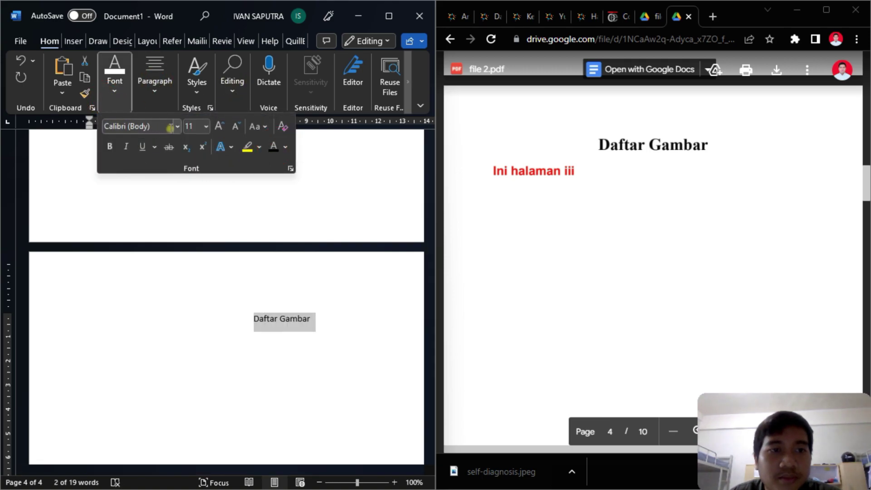
click(208, 126)
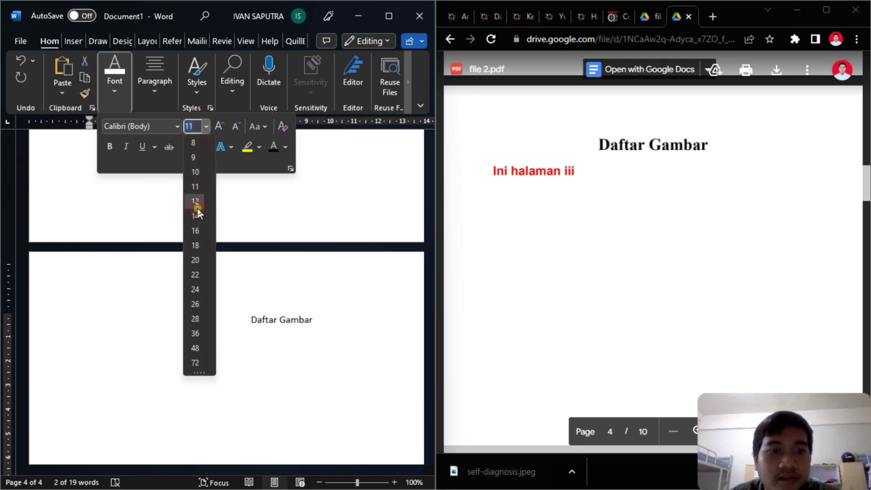
click(196, 202)
click(203, 127)
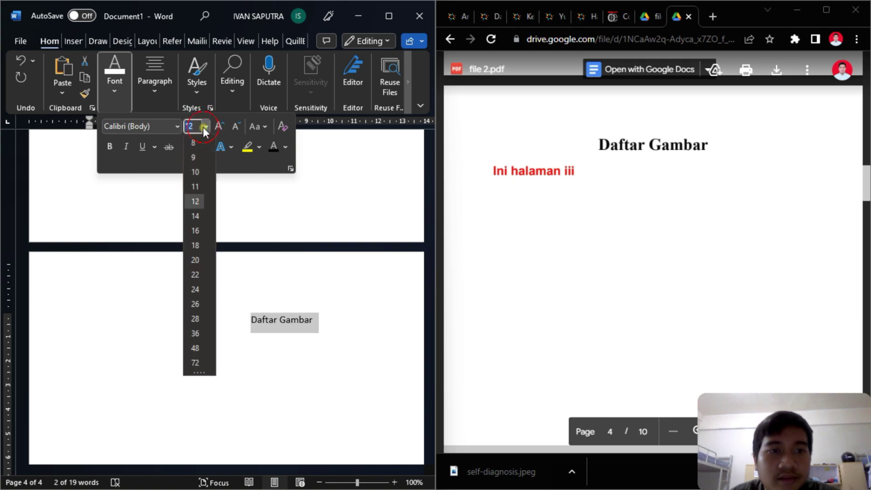
click(195, 246)
click(231, 77)
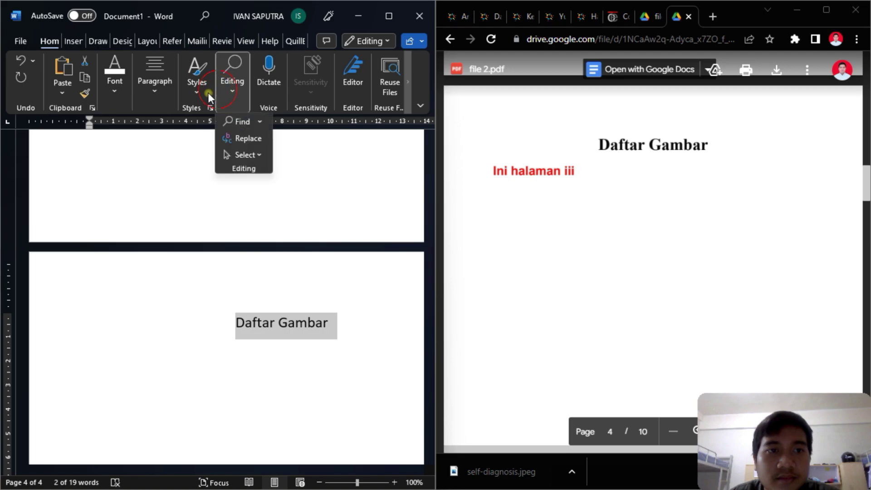
- Apply Heading 1 to Daftar Gambar, colour it black and keep it centred
click(197, 79)
click(363, 123)
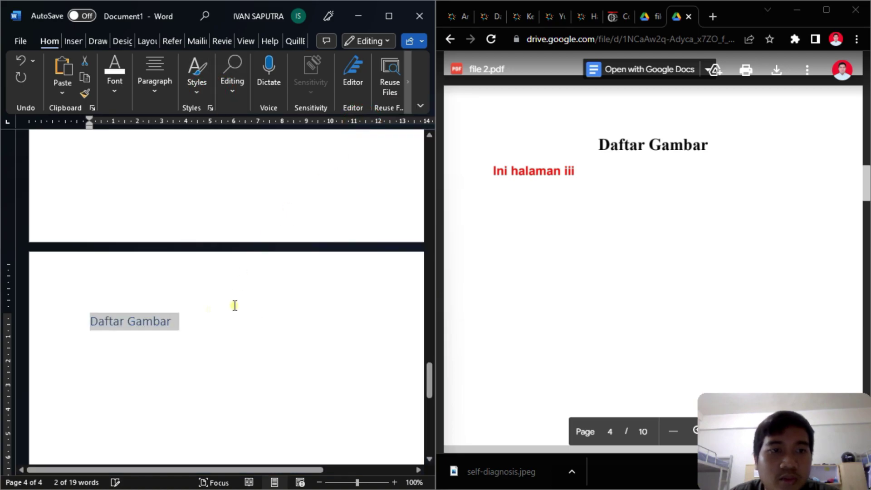
click(115, 77)
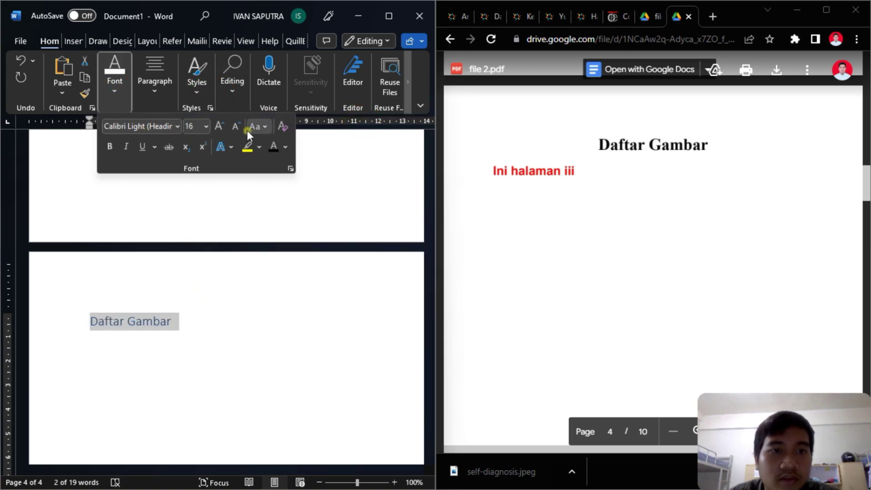
click(272, 148)
click(165, 99)
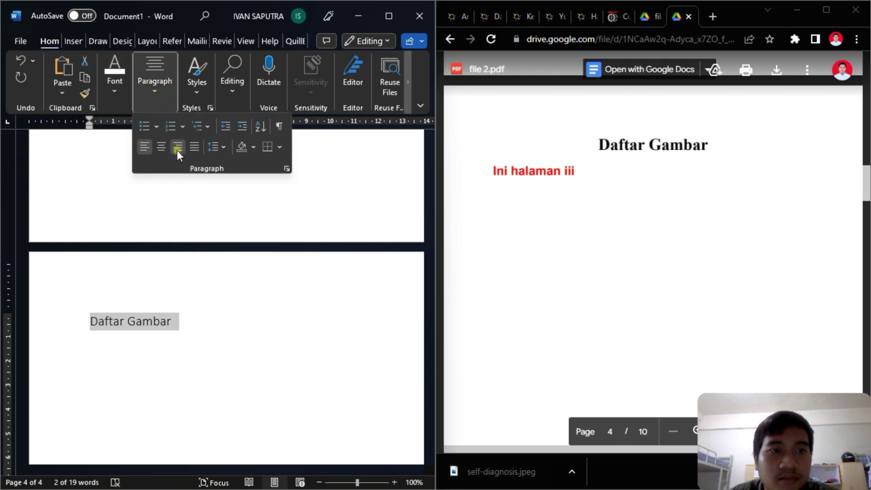
click(161, 147)
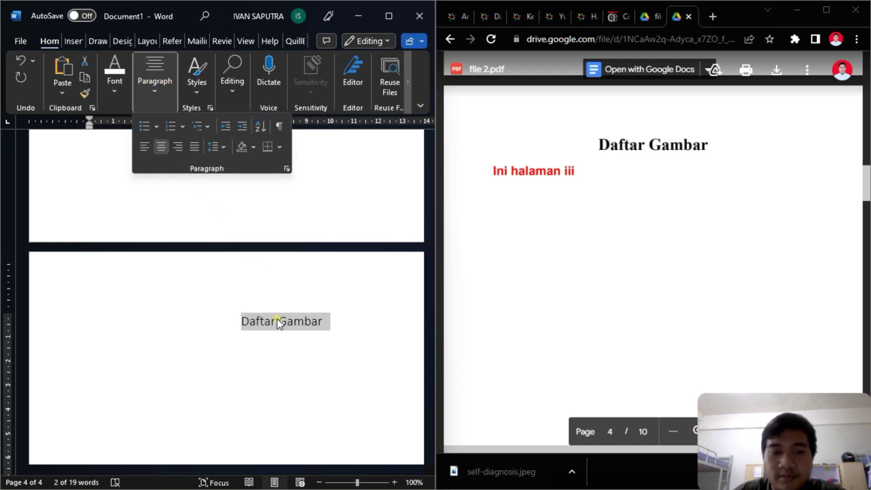
click(302, 324)
click(338, 319)
triple_click(253, 330)
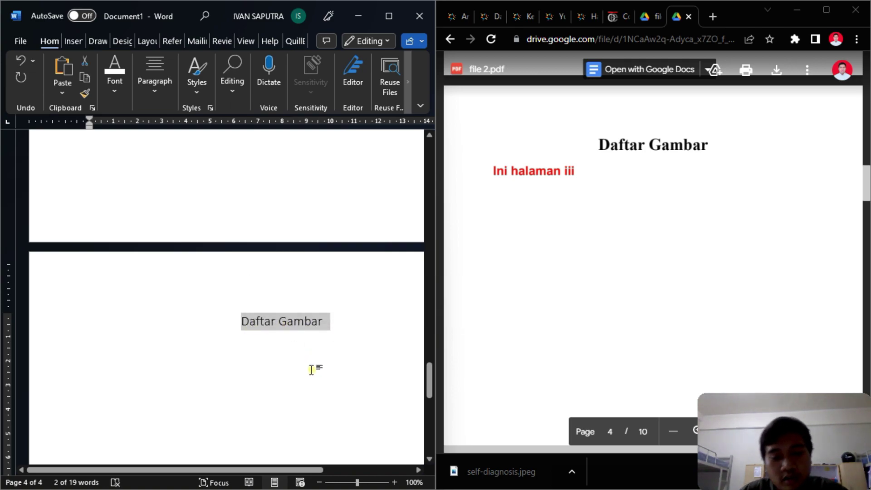
scroll(317, 258, up, 10)
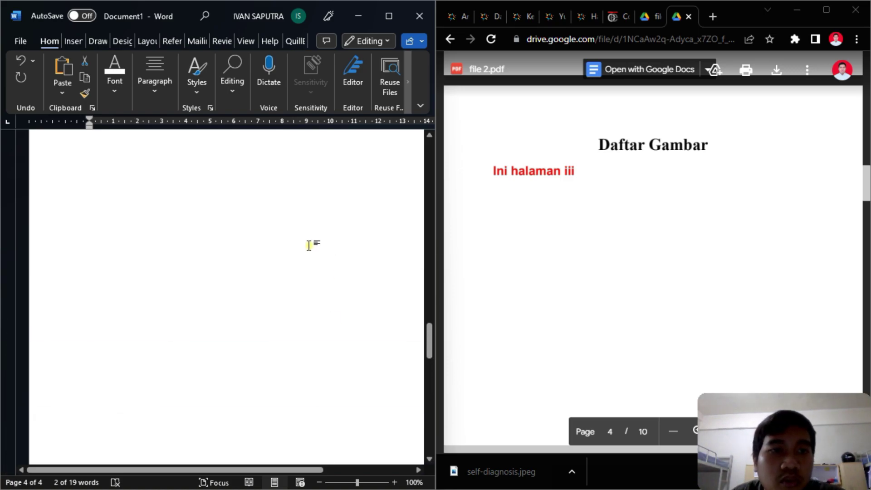
- Maximize Word and make the Daftar Isi heading bold
click(399, 15)
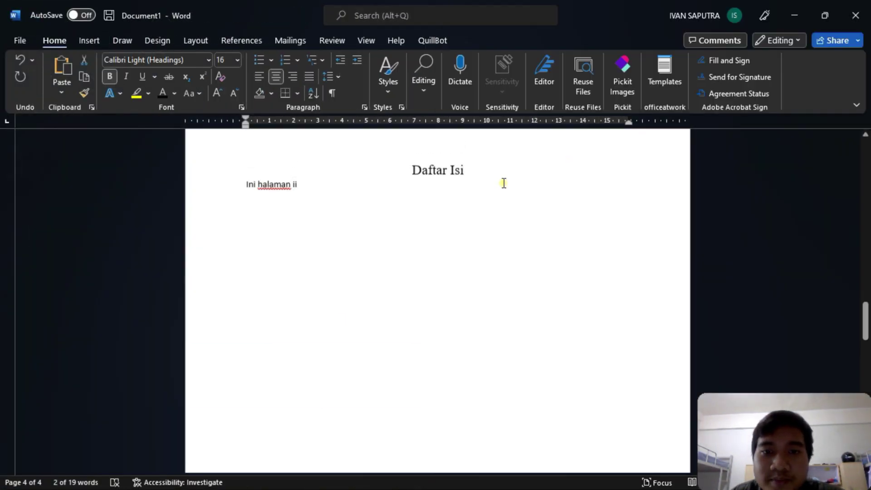
drag(484, 206, 412, 208)
click(467, 206)
drag(467, 206, 426, 206)
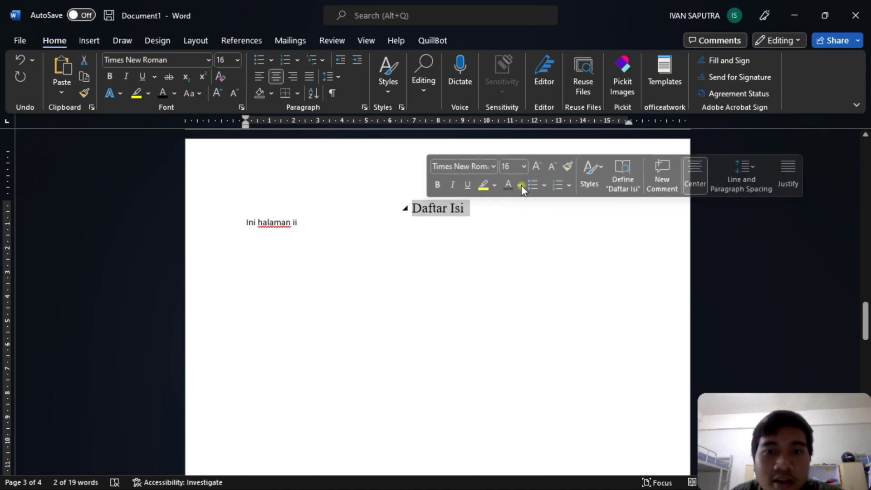
click(108, 77)
click(531, 249)
- Bold the Kata Pengantar heading, then snap Word back to the left half
scroll(531, 249, up, 10)
drag(498, 256, 398, 249)
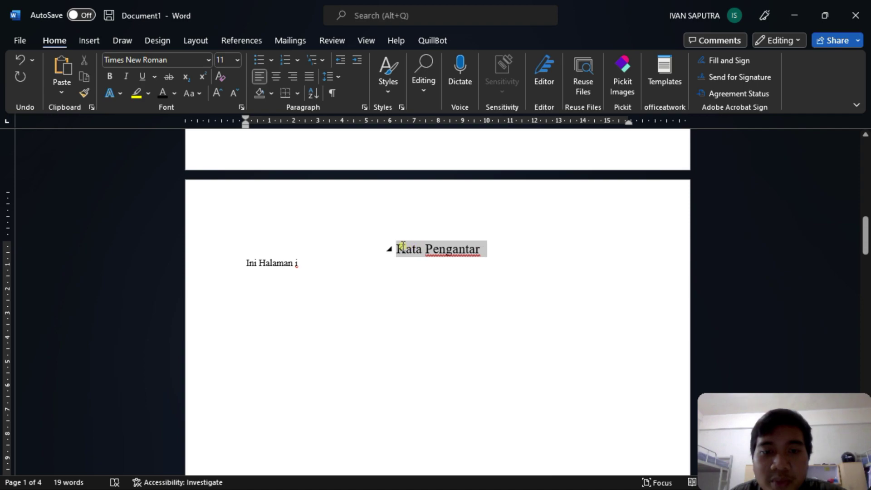
click(109, 76)
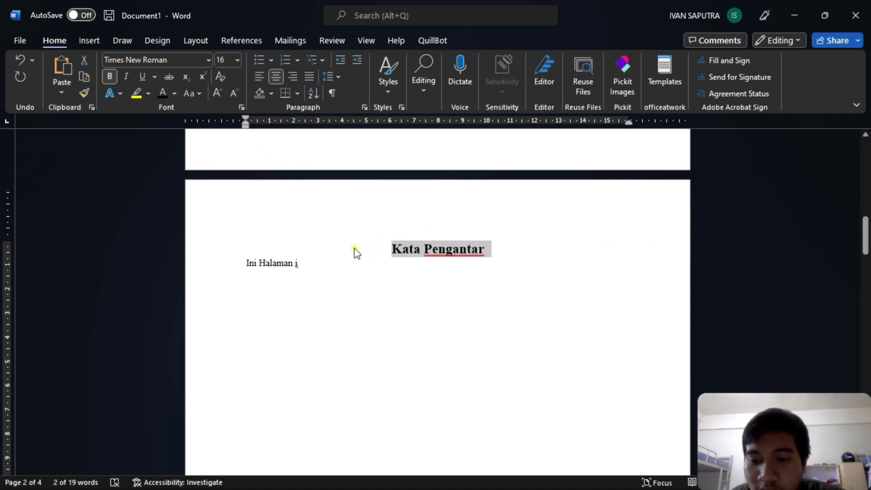
scroll(357, 253, down, 15)
scroll(357, 241, down, 15)
click(436, 279)
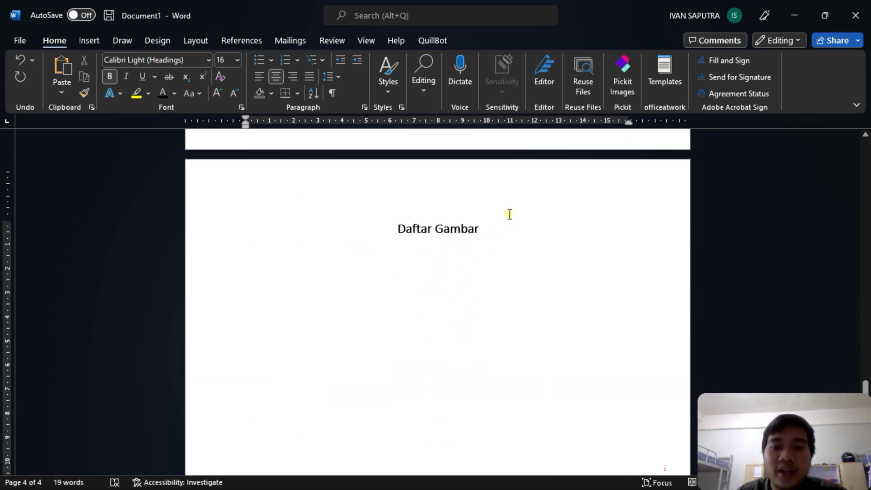
scroll(522, 231, down, 9)
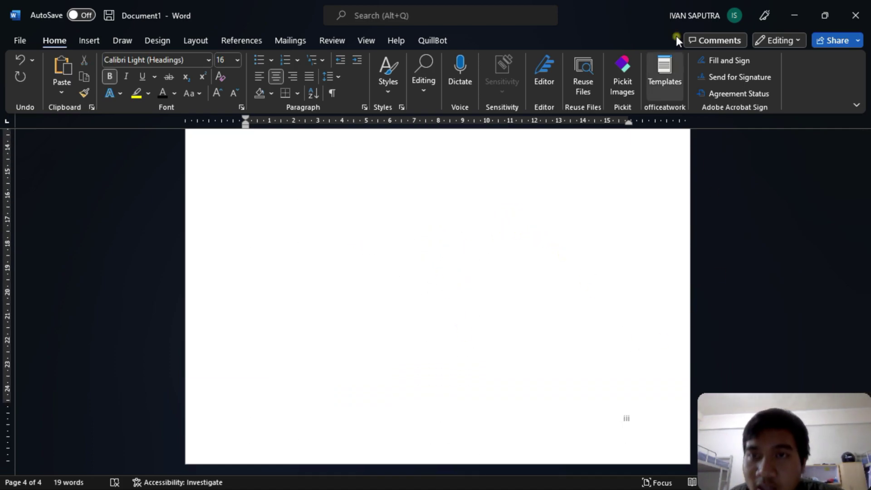
drag(619, 4, 1, 171)
scroll(651, 176, down, 6)
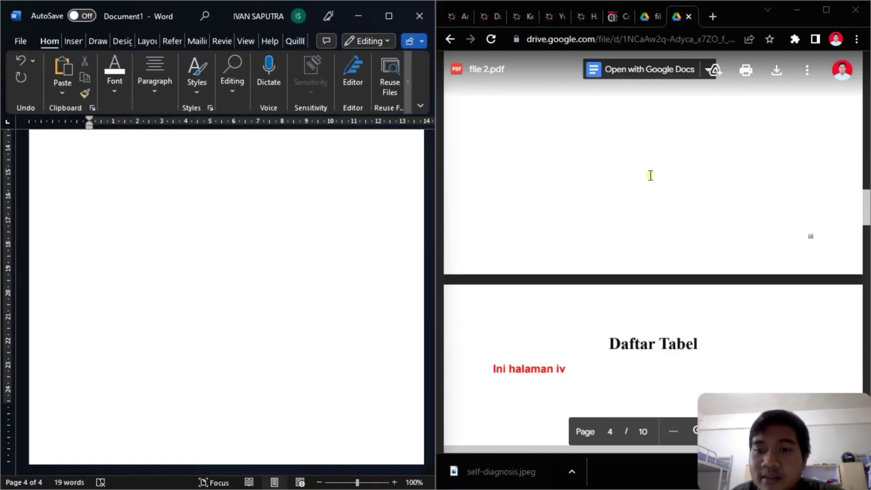
- Add a page break after Daftar Gambar to start page 5
scroll(650, 176, down, 4)
scroll(338, 230, up, 6)
scroll(337, 232, up, 4)
key(Return)
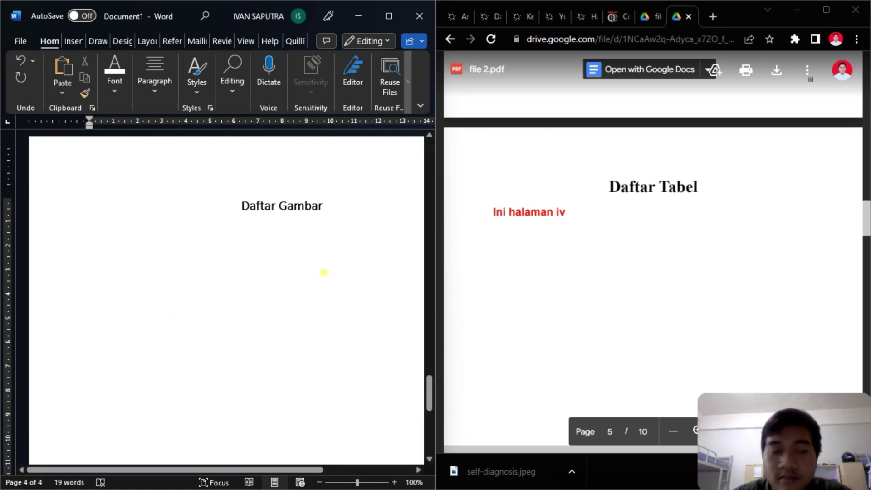
click(73, 40)
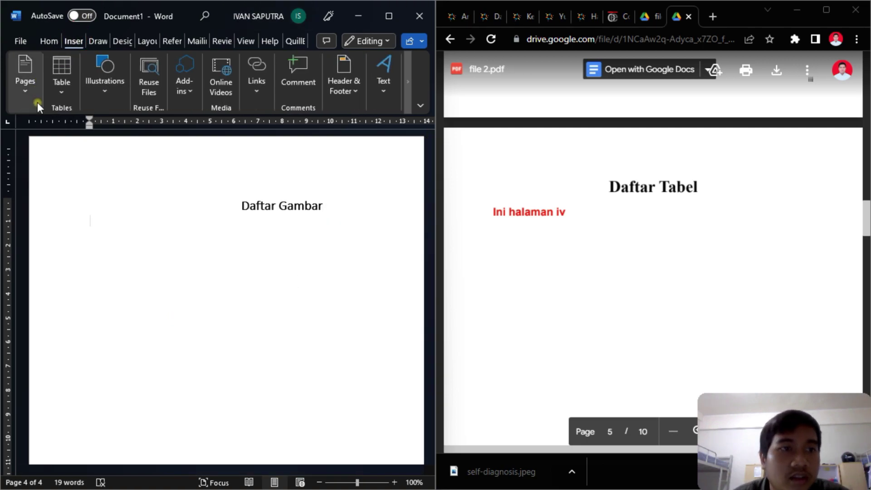
click(20, 90)
click(80, 132)
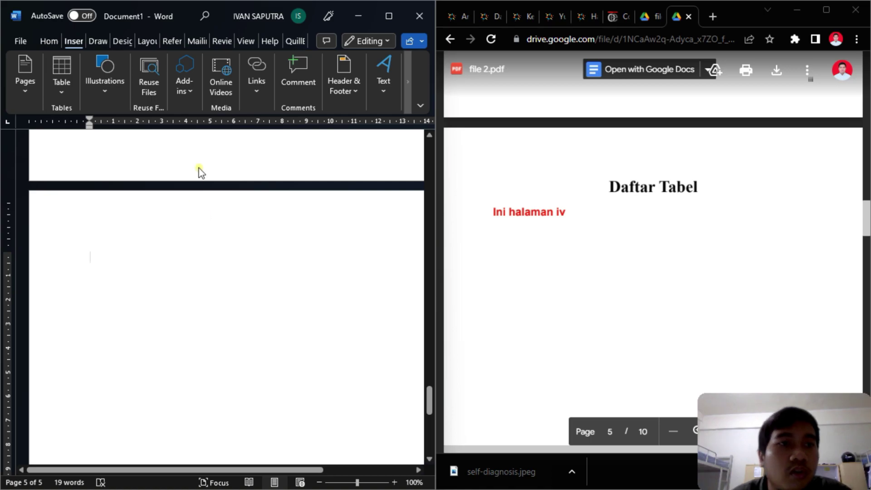
- Apply Heading 1 on the new page and type Daftar Tabel
click(44, 47)
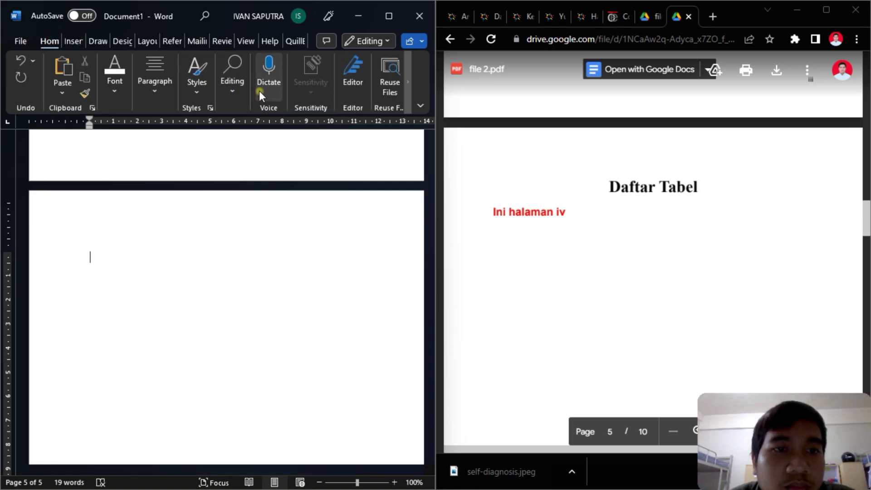
click(200, 80)
click(355, 117)
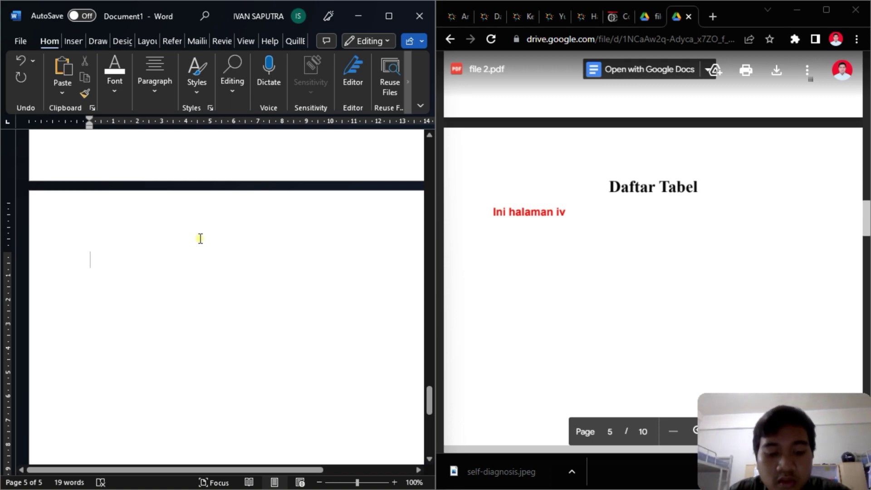
text(Daftar Tabel)
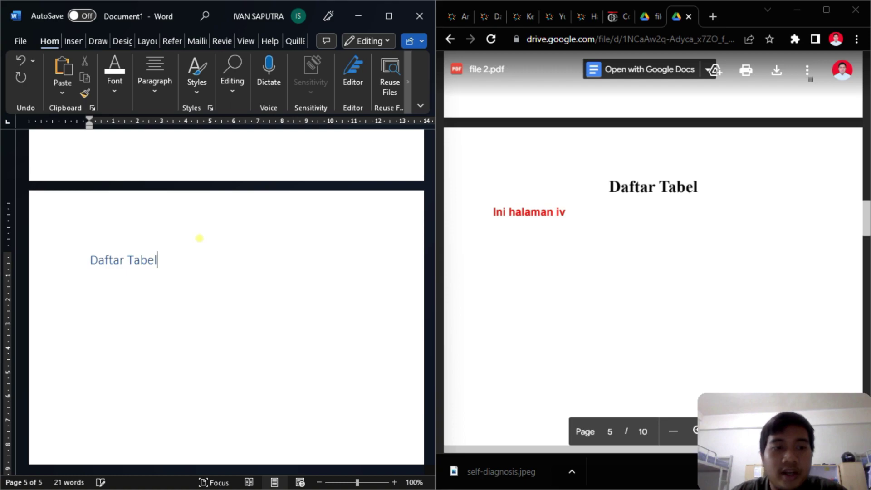
- Enlarge the Daftar Tabel heading's font, centre it and make it bold
triple_click(200, 238)
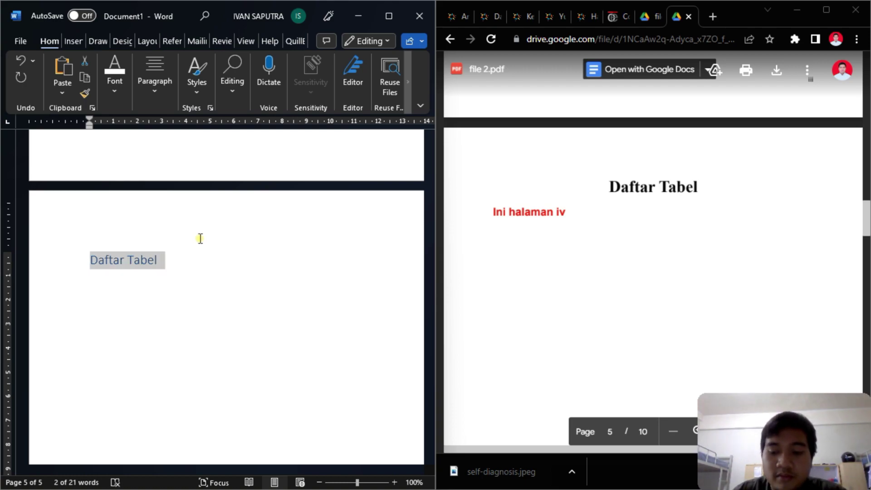
key(ctrl+shift+period)
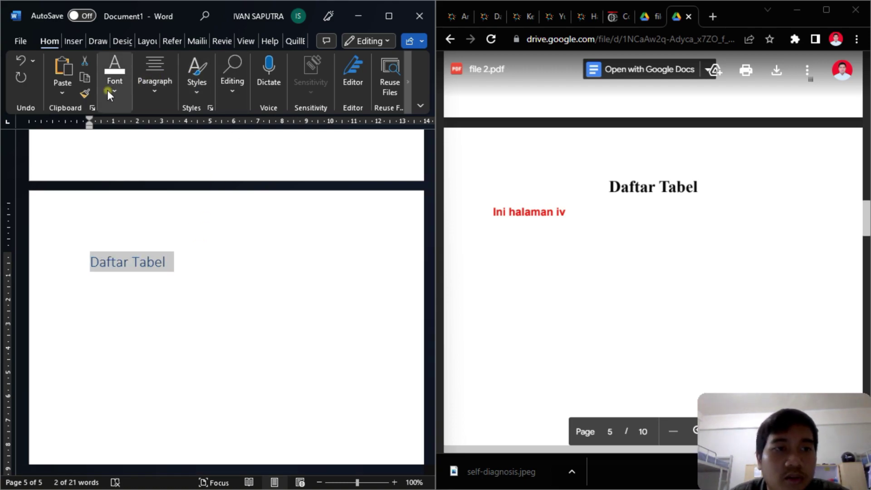
click(115, 75)
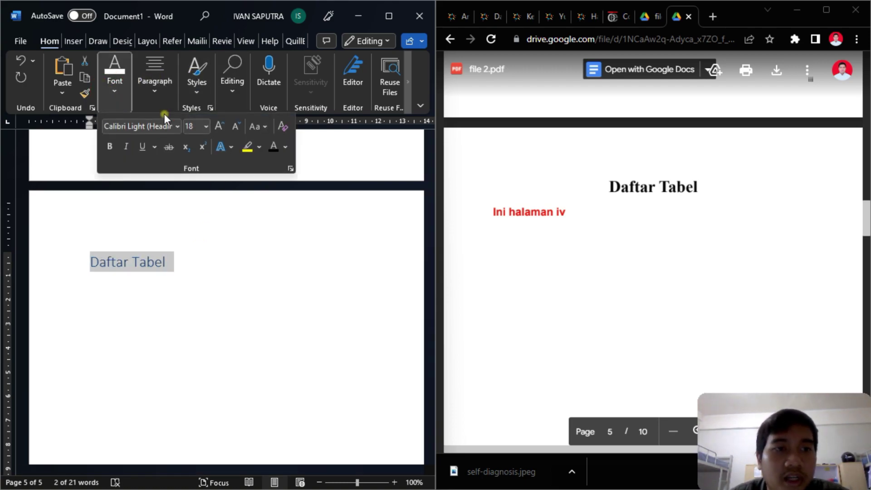
click(157, 91)
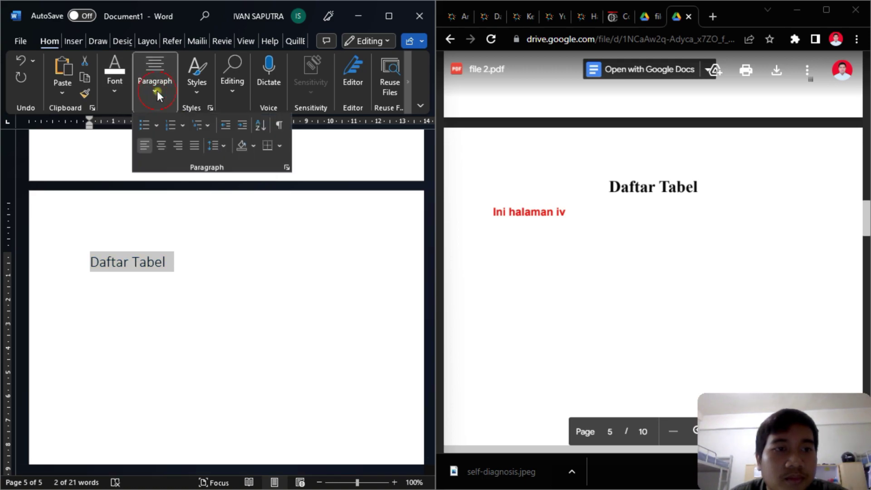
click(162, 146)
click(118, 97)
click(109, 146)
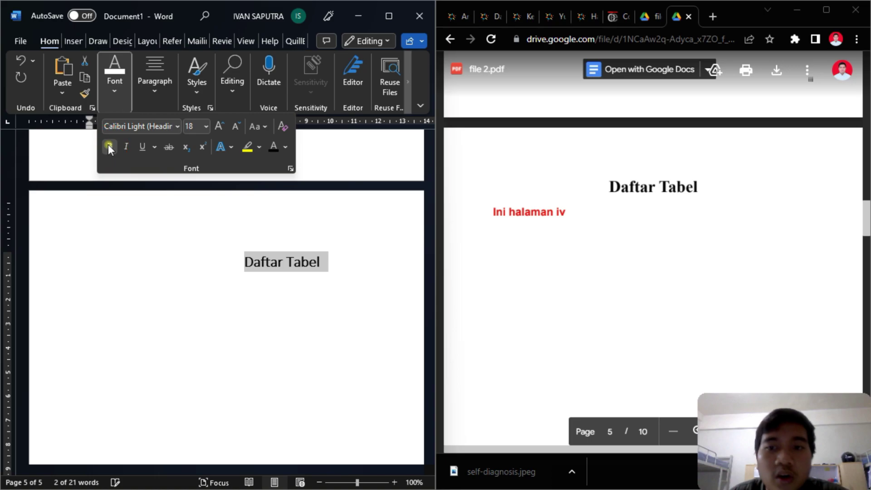
click(385, 255)
- Put the caret on the line below the Daftar Tabel heading
scroll(560, 210, down, 5)
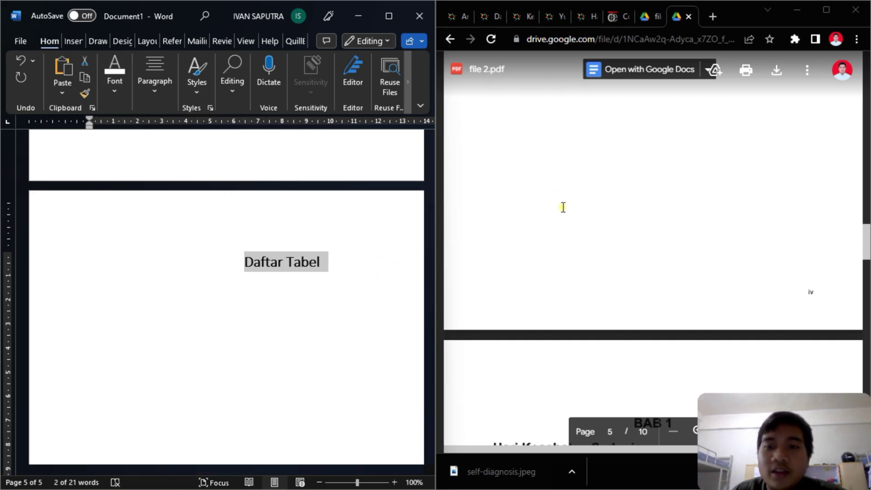
scroll(571, 199, up, 4)
click(350, 284)
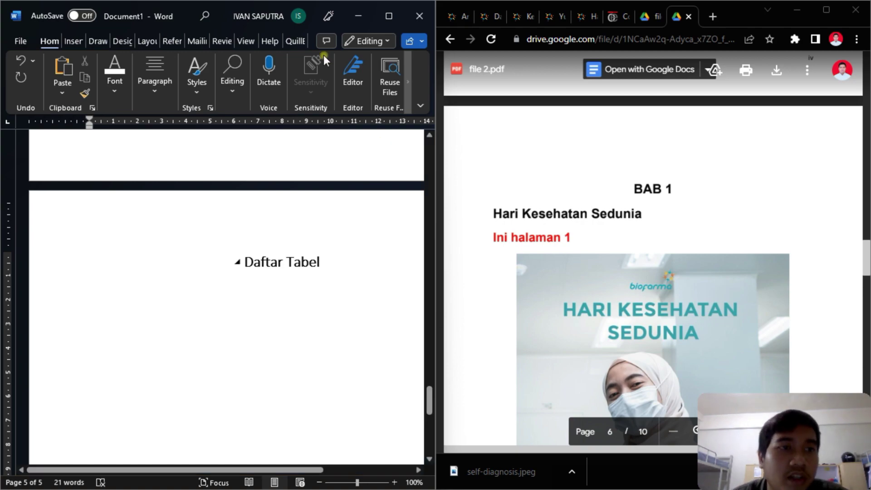
scroll(241, 259, up, 2)
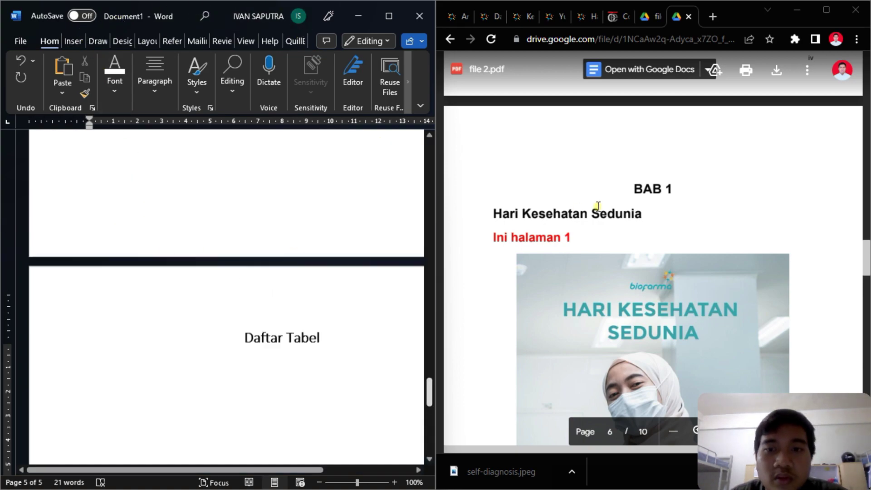
scroll(638, 190, up, 2)
scroll(638, 193, down, 1)
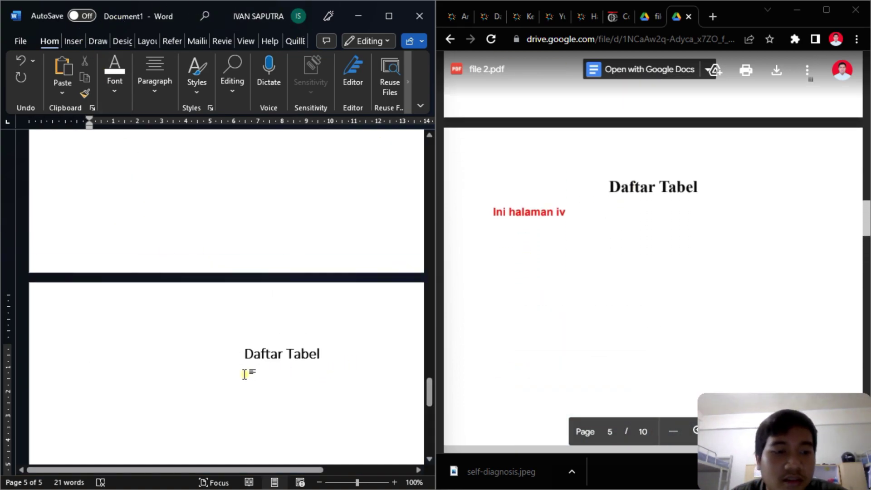
click(213, 383)
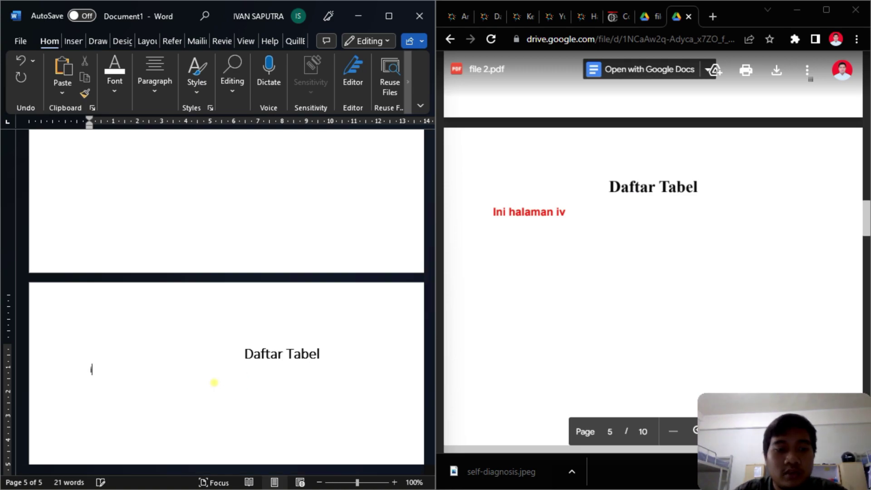
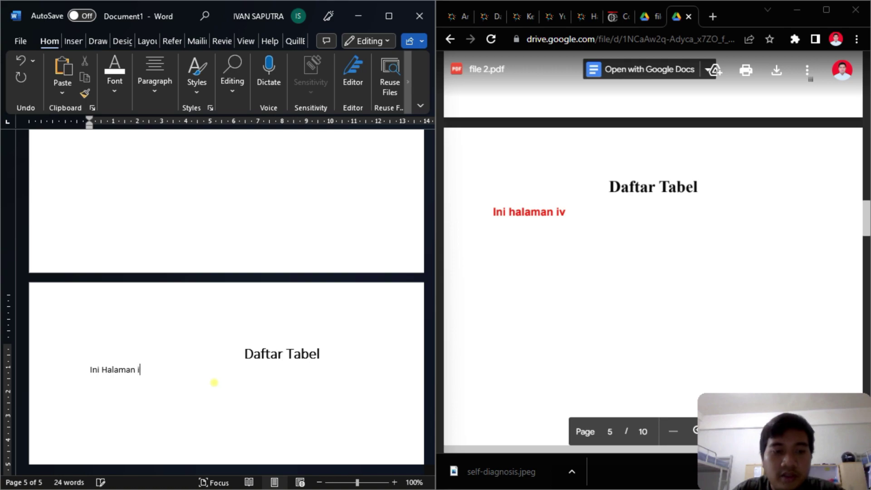
- Insert a page break after Daftar Tabel to start a new page 6
scroll(274, 403, down, 10)
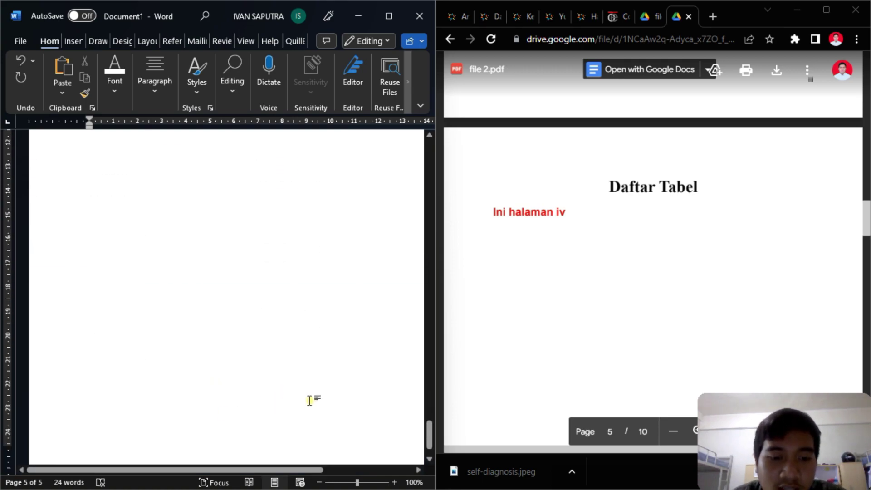
drag(320, 467, 366, 473)
scroll(380, 444, down, 2)
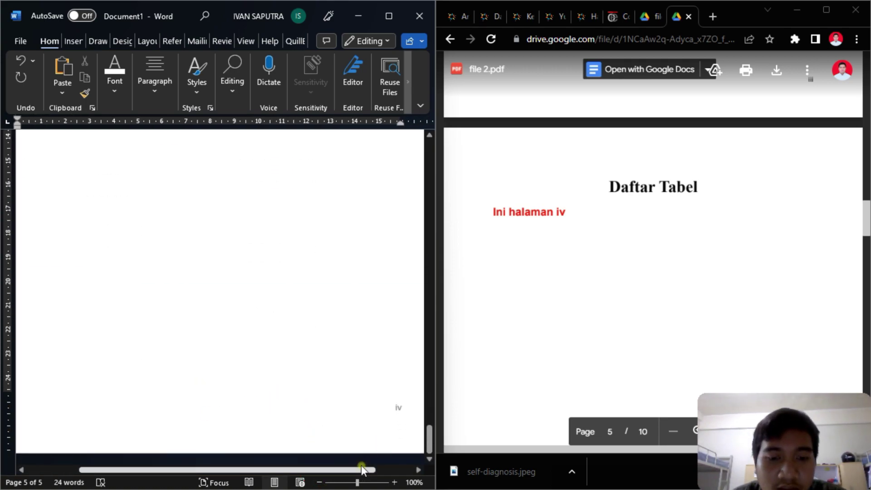
scroll(251, 392, left, 5)
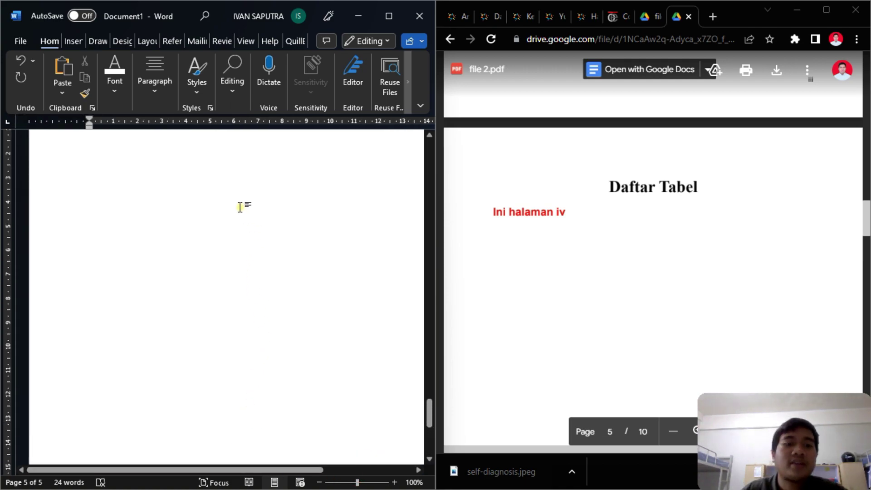
scroll(193, 219, up, 5)
click(74, 42)
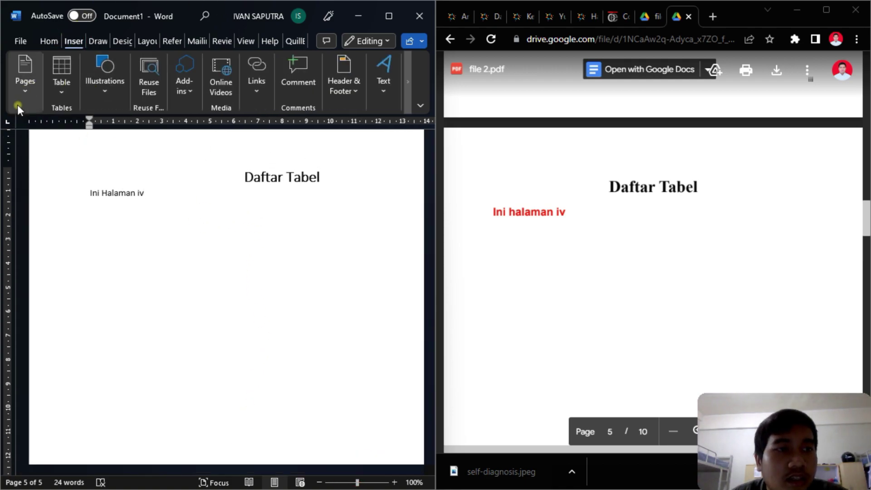
click(25, 75)
click(82, 146)
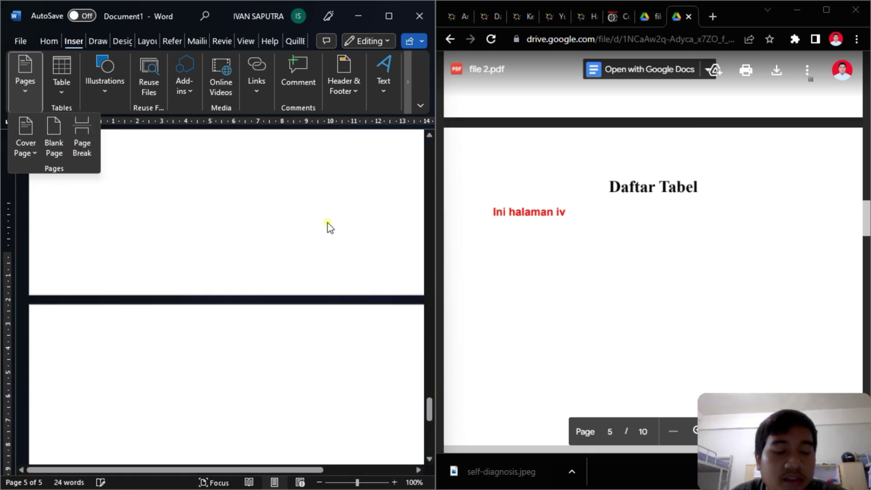
- Apply Heading 1 to the new page's first line and type BAB 1
click(51, 41)
click(198, 90)
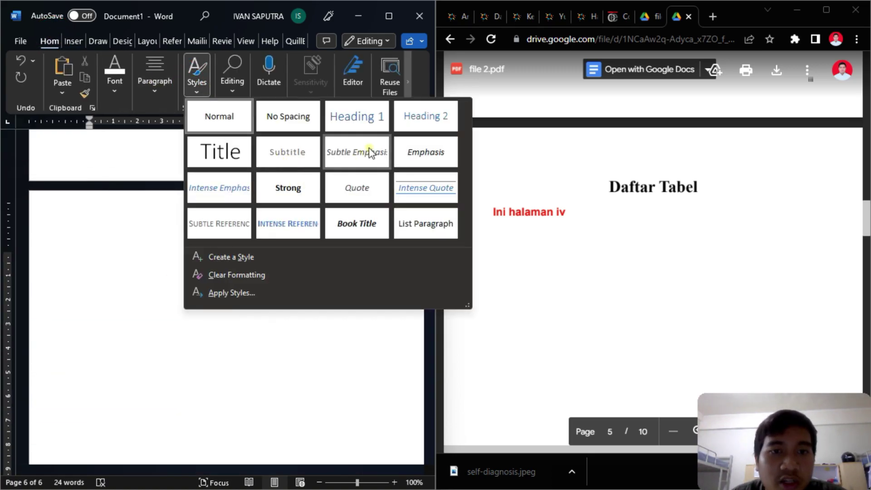
click(379, 122)
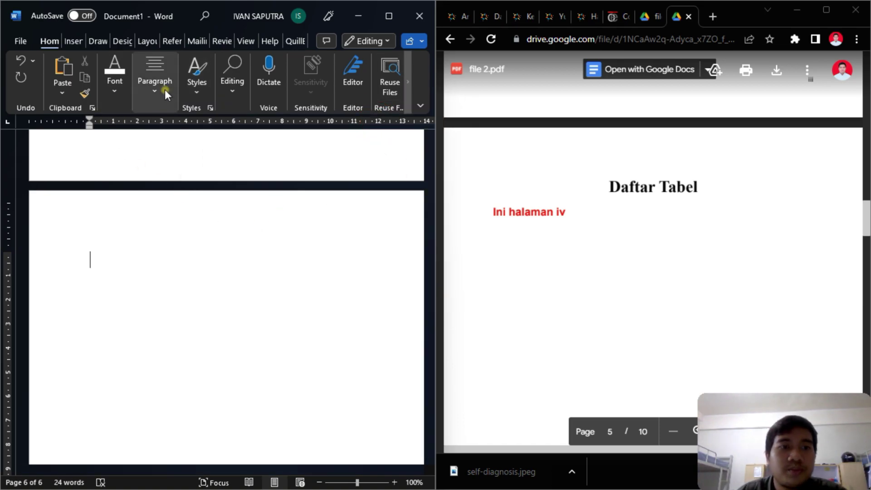
scroll(608, 188, down, 10)
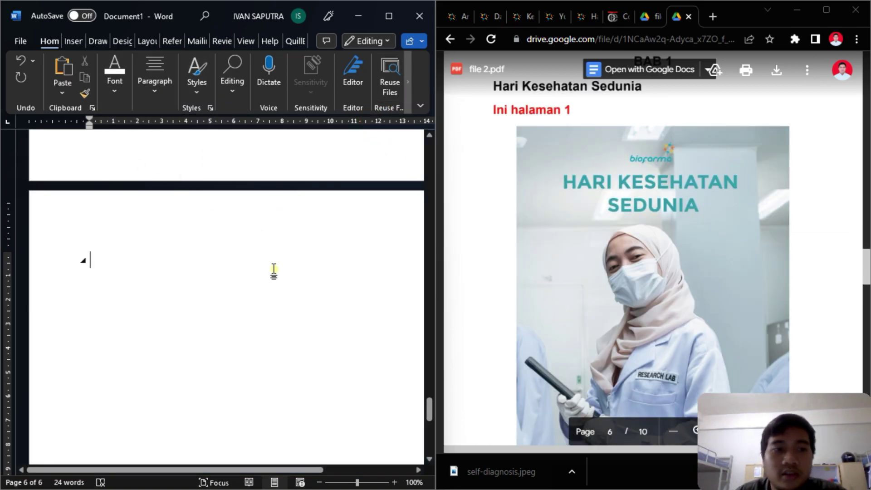
text(BAB )
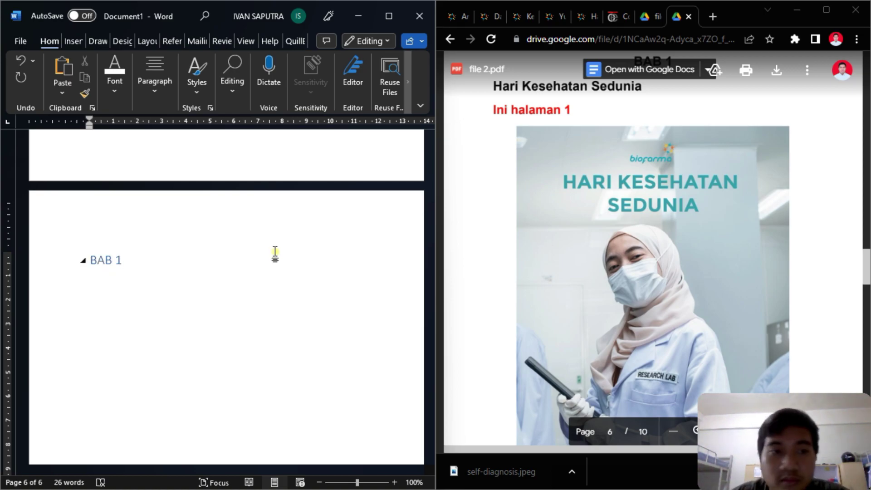
text(1)
- Make the BAB 1 heading black, centred and bold, then add an empty line below it
triple_click(274, 252)
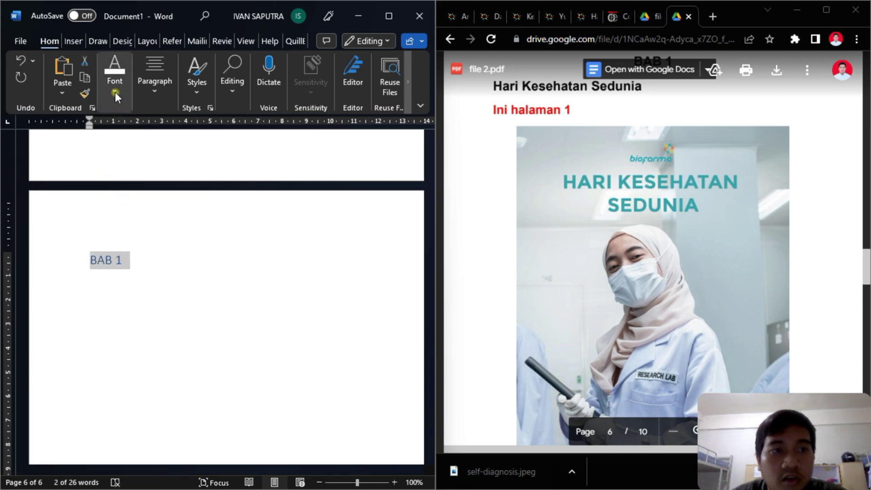
click(115, 79)
click(275, 147)
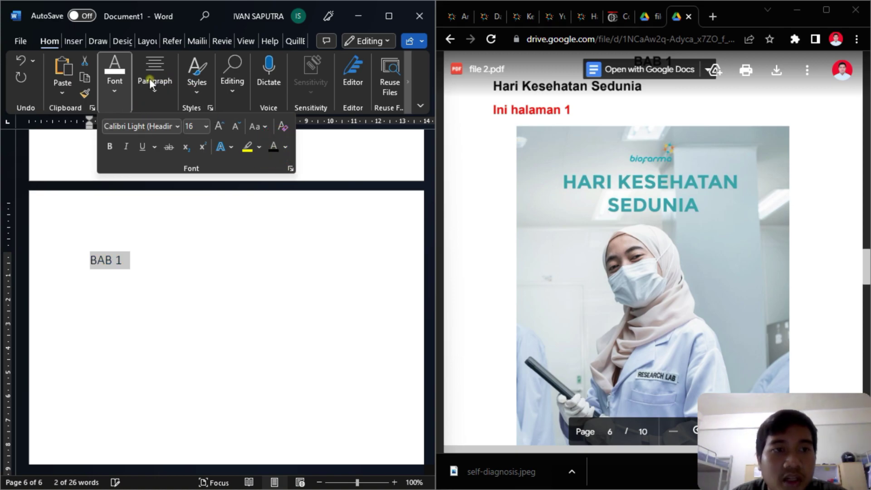
click(153, 84)
click(162, 147)
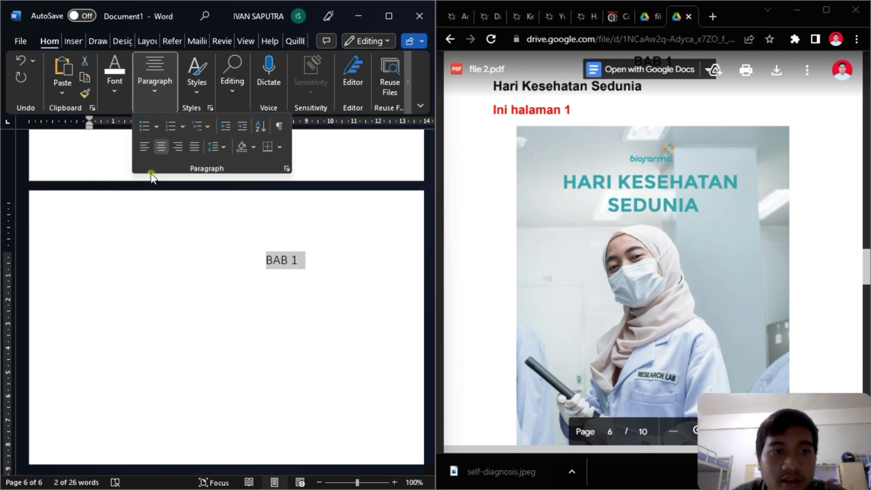
click(120, 96)
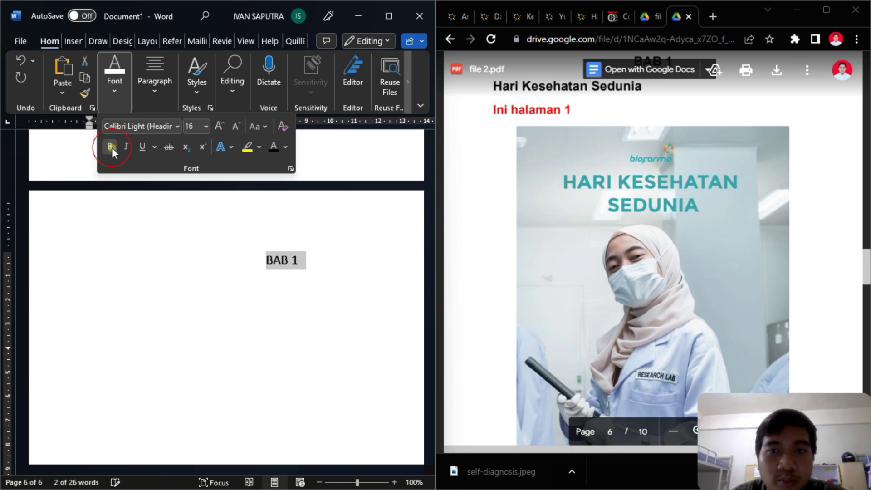
scroll(496, 189, up, 3)
click(350, 274)
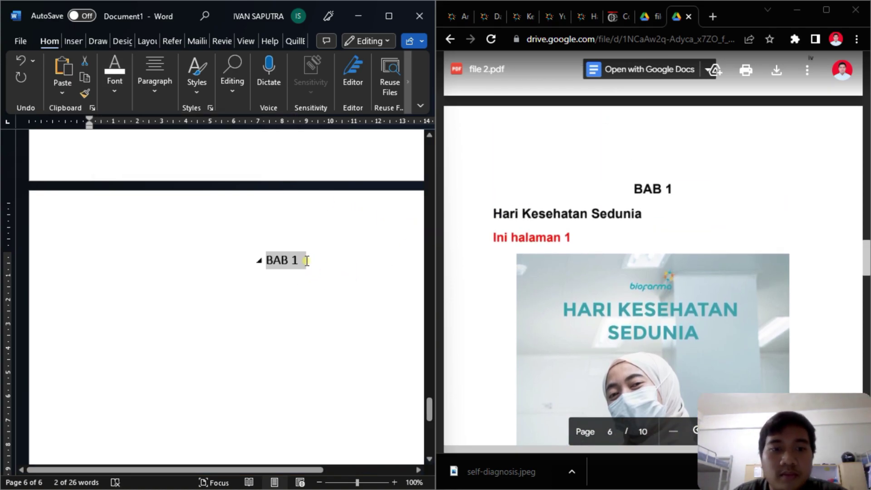
click(307, 261)
key(Return)
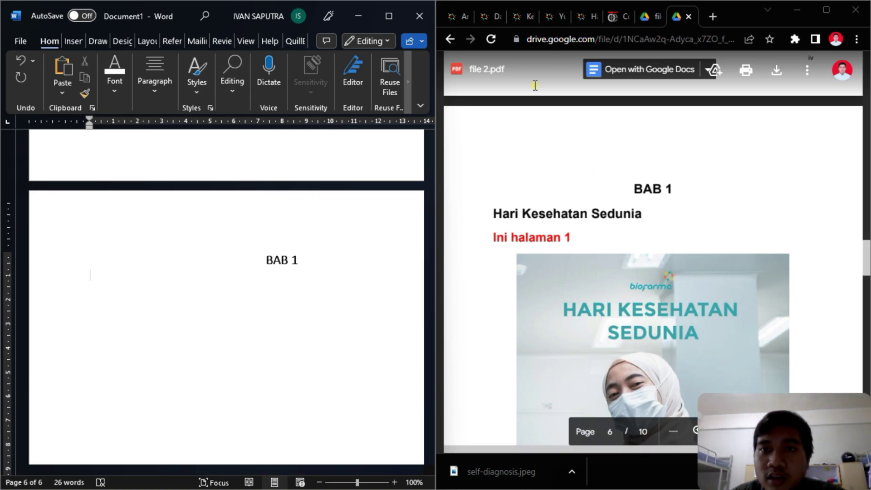
- Copy the Biofarma article title 'Hari Kesehatan Sedunia' and paste it under BAB 1
click(587, 15)
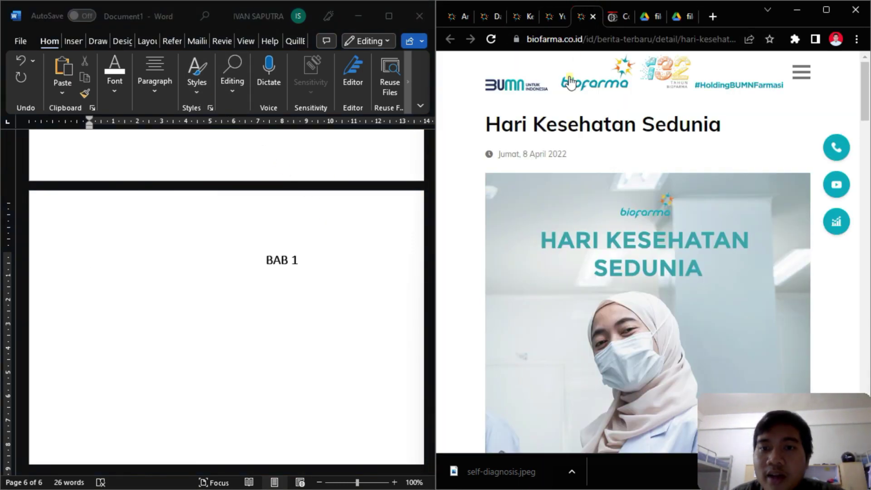
drag(486, 124, 715, 125)
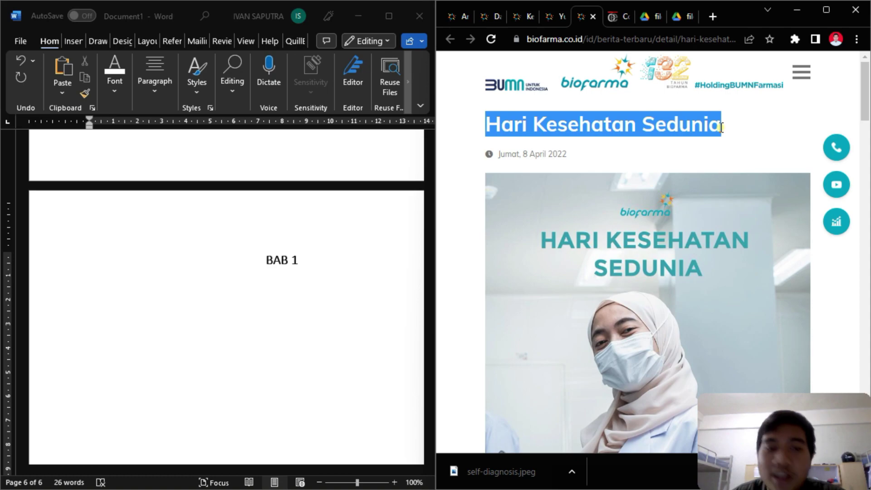
click(249, 278)
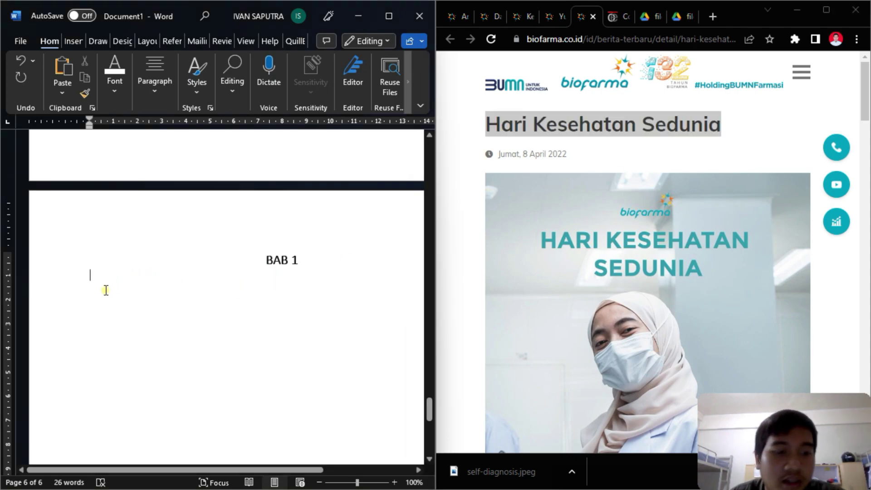
text(Hari Kesehatan Sedunia)
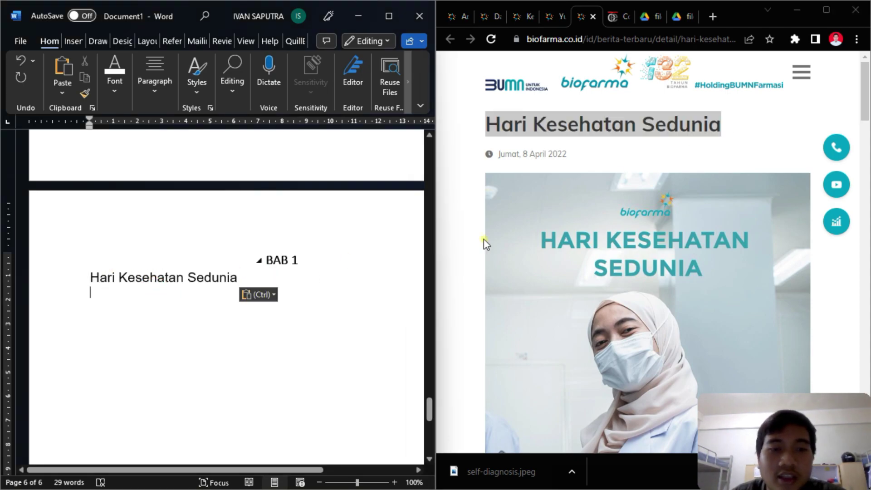
- Copy the article's photo and paste it below the title as a Picture
click(661, 226)
scroll(658, 235, down, 3)
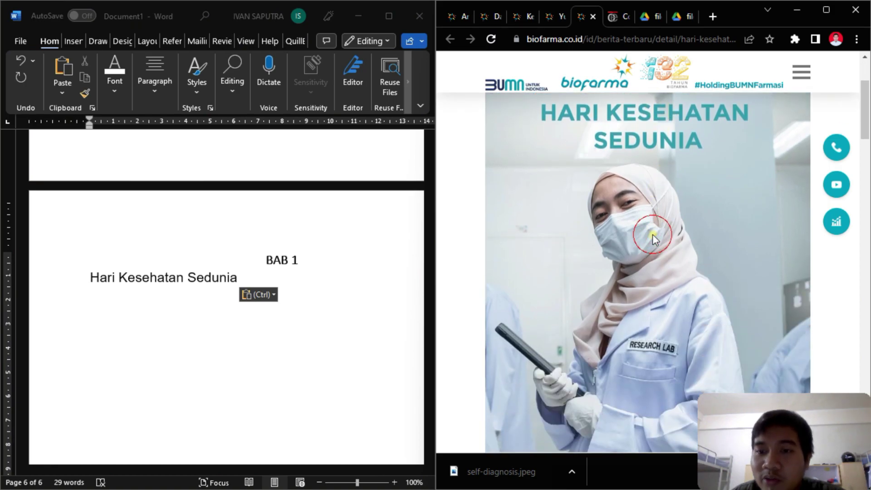
right_click(652, 234)
click(701, 275)
click(116, 309)
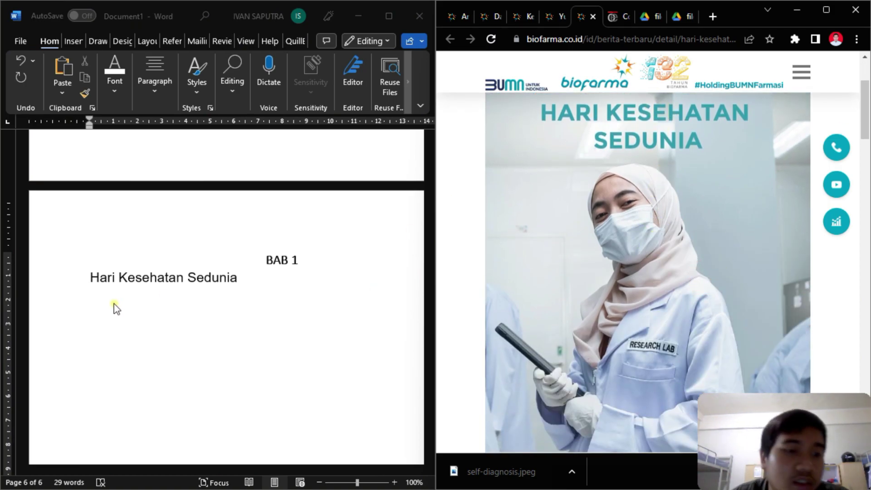
click(116, 309)
right_click(107, 309)
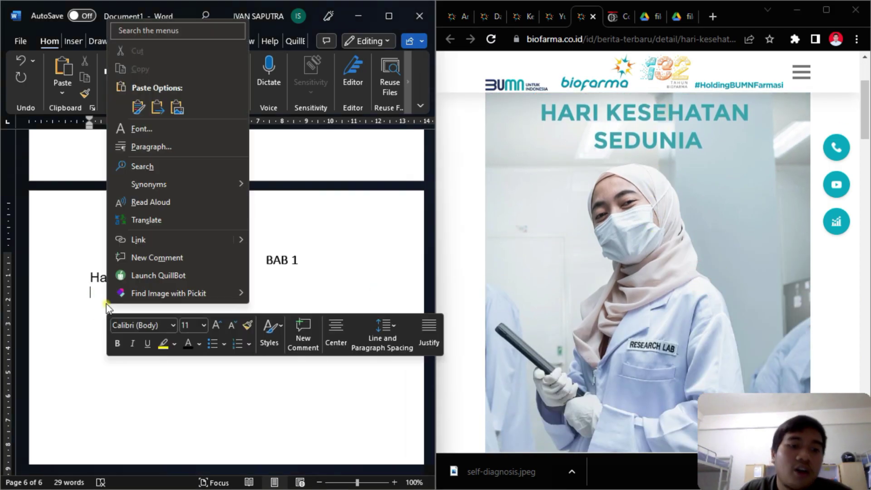
click(177, 108)
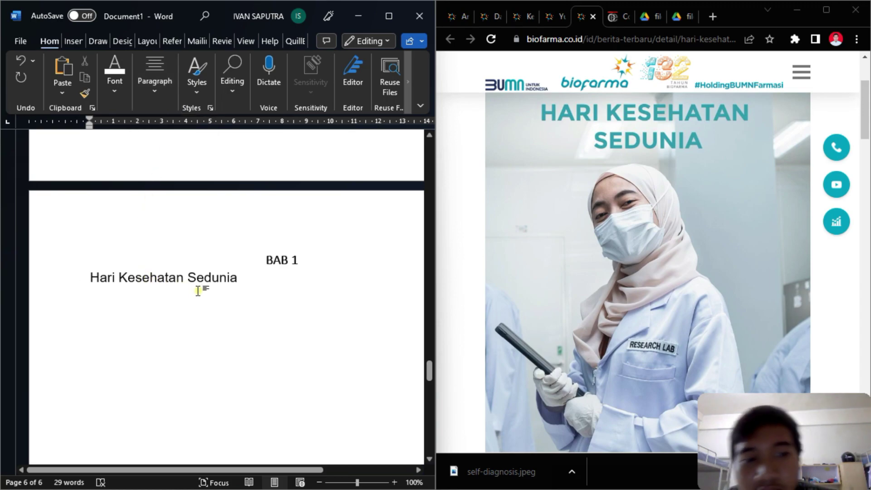
scroll(198, 291, down, 10)
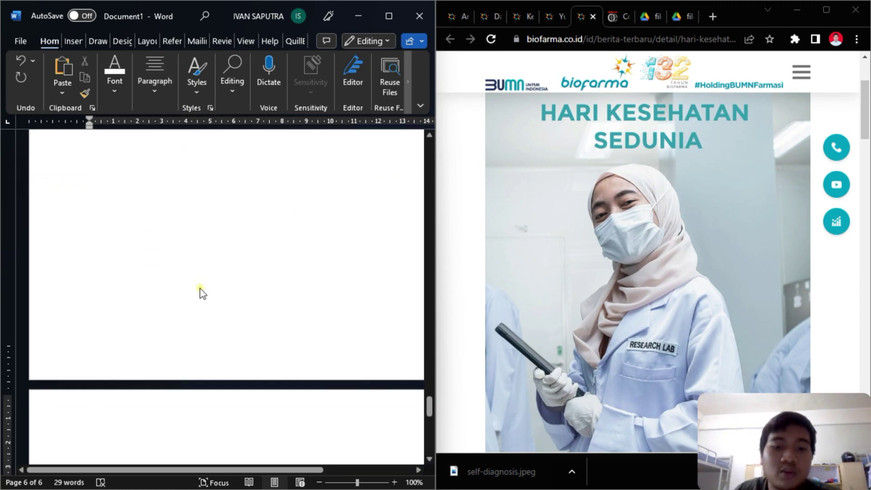
- Set the pasted Biofarma picture to Top and Bottom text wrapping
scroll(200, 289, down, 3)
click(200, 289)
scroll(290, 273, up, 2)
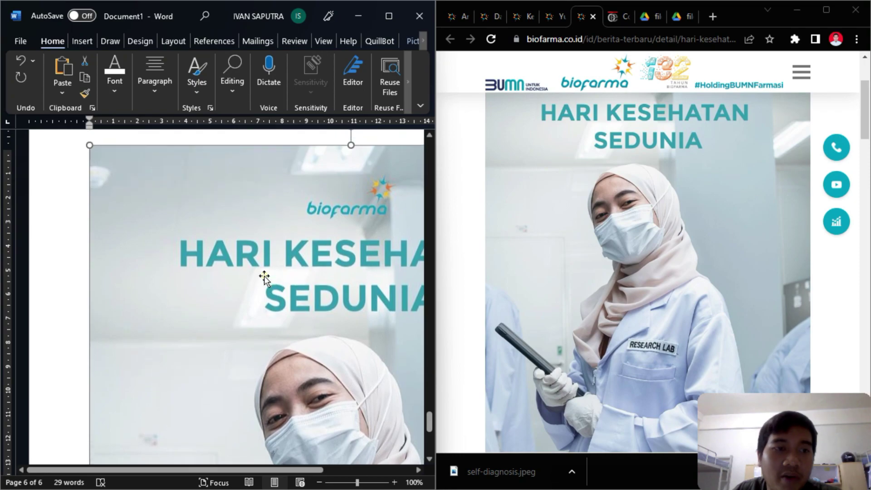
click(78, 162)
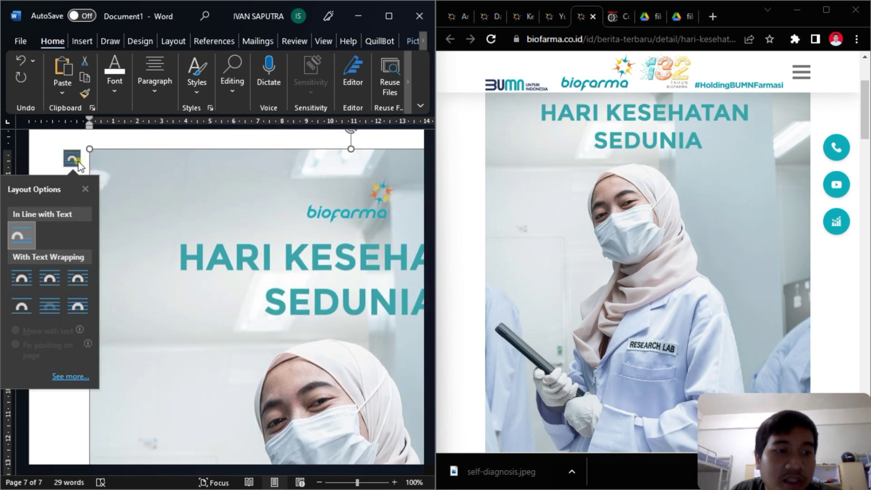
click(20, 305)
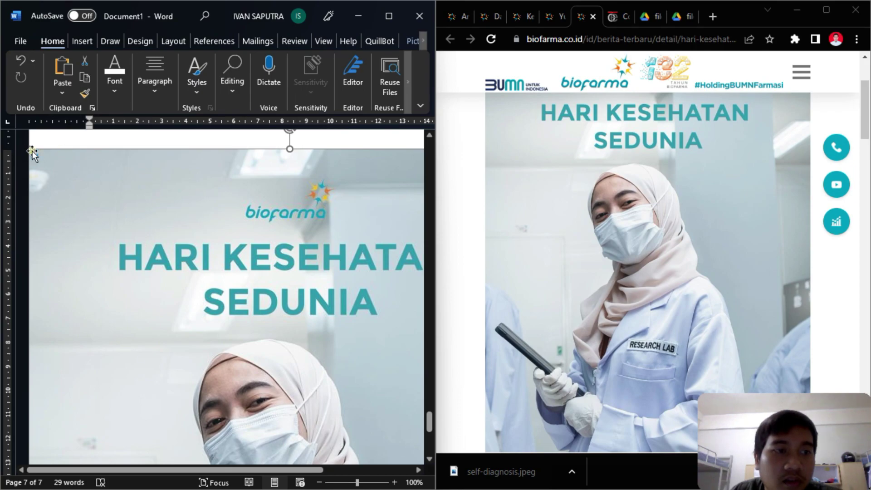
- Move the picture right under 'Hari Kesehatan Sedunia' and shrink it to fit page 6
drag(156, 216, 242, 285)
drag(220, 329, 152, 265)
mouse_move(76, 209)
mouse_down()
mouse_move(77, 151)
mouse_move(79, 213)
mouse_up()
click(88, 224)
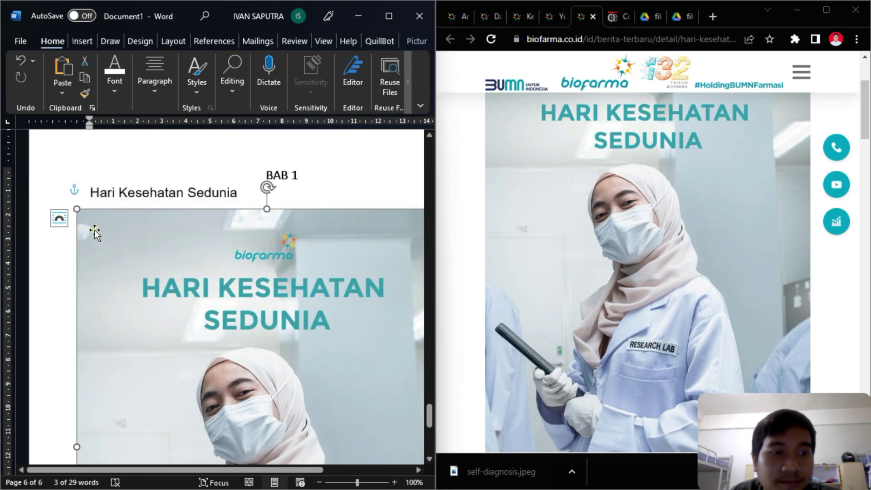
drag(134, 237, 236, 141)
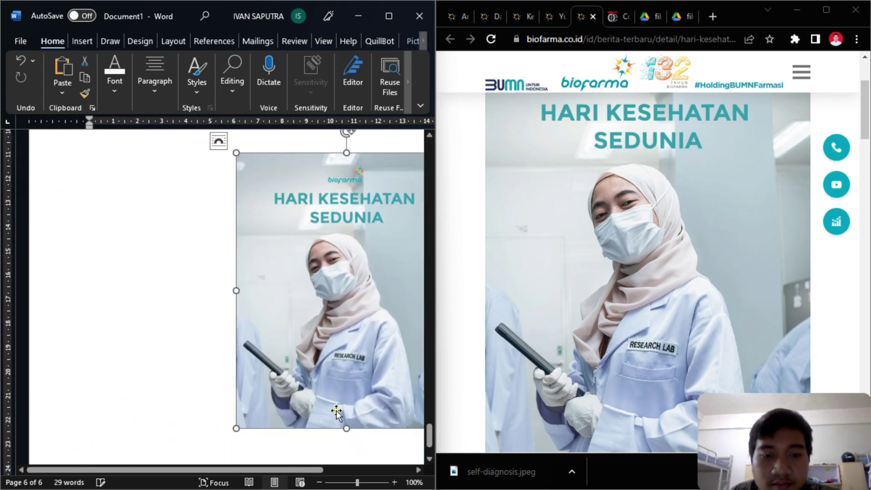
- In Chrome, select the article text from 'Telah diketahui' to the closing greeting
scroll(233, 254, up, 5)
drag(258, 285, 225, 251)
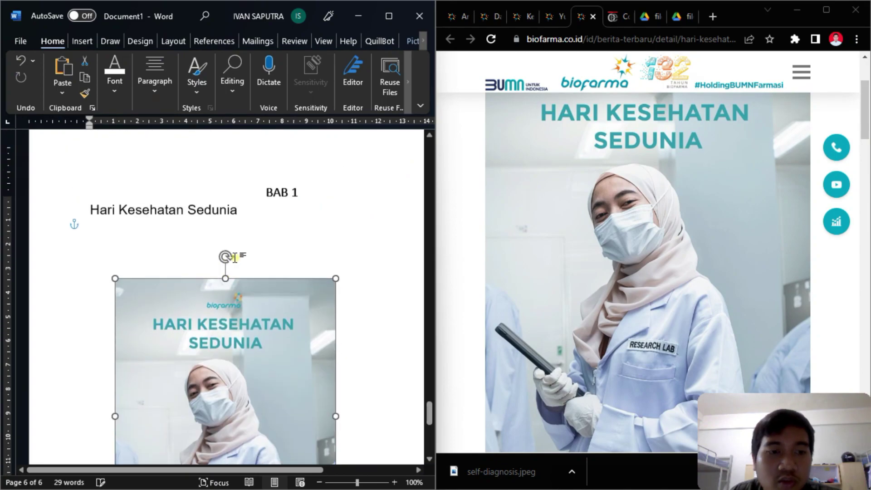
drag(336, 290, 272, 349)
scroll(216, 352, down, 5)
scroll(225, 334, up, 3)
drag(225, 335, 248, 237)
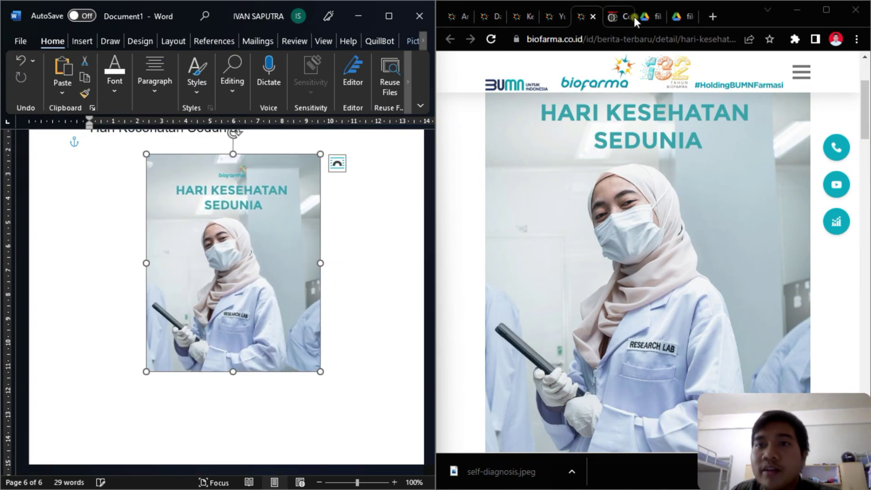
scroll(606, 123, down, 10)
scroll(606, 123, up, 3)
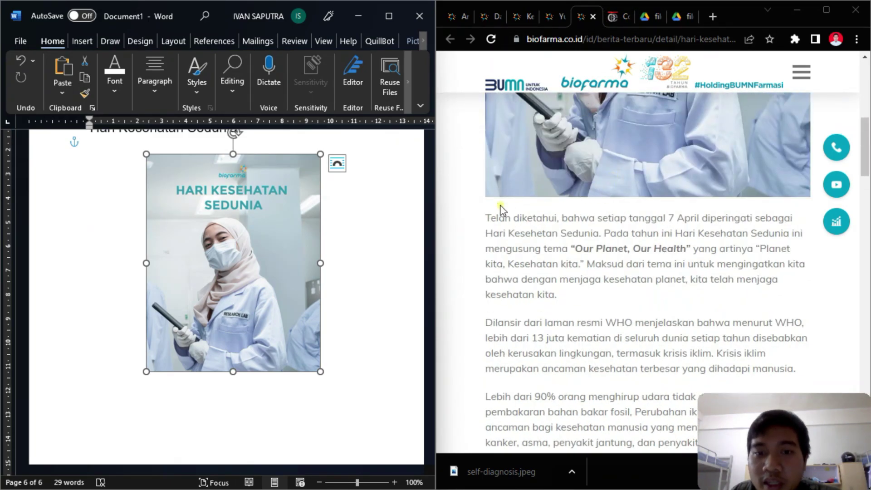
drag(484, 220, 669, 232)
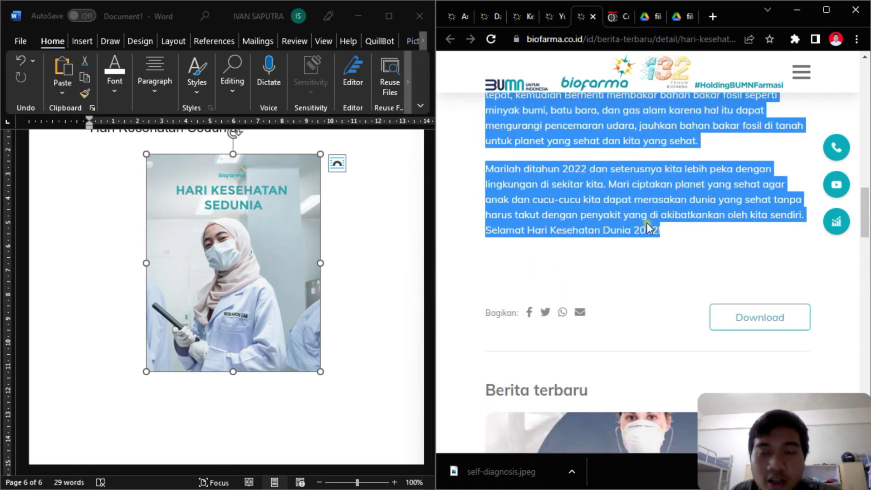
- Nudge the picture slightly higher and paste the copied article text beneath it
scroll(243, 319, down, 2)
click(145, 350)
scroll(142, 350, up, 2)
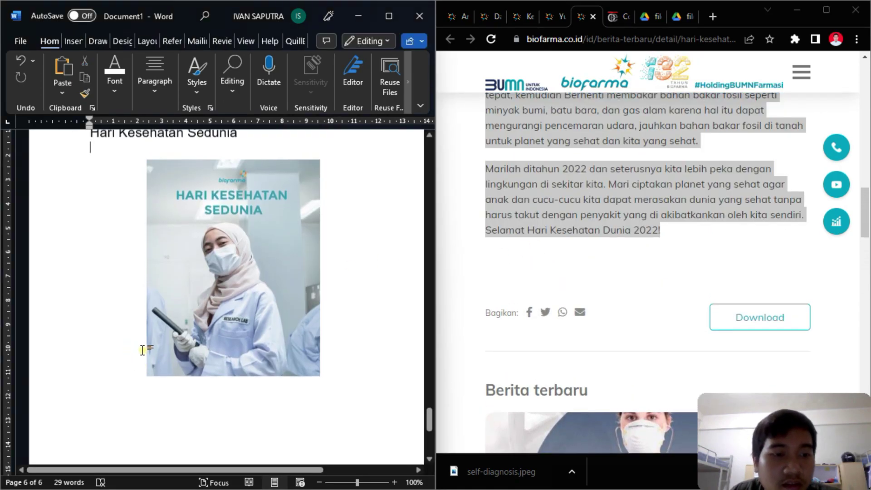
click(210, 335)
click(116, 154)
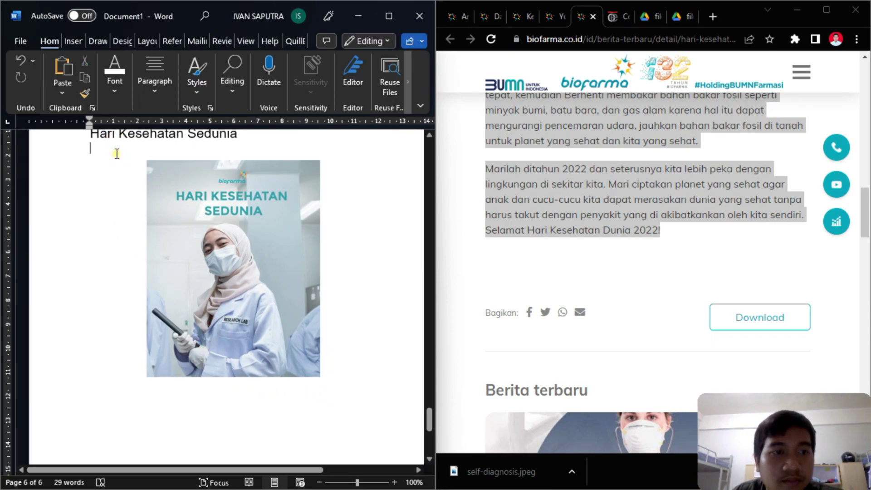
drag(150, 229, 175, 196)
click(93, 373)
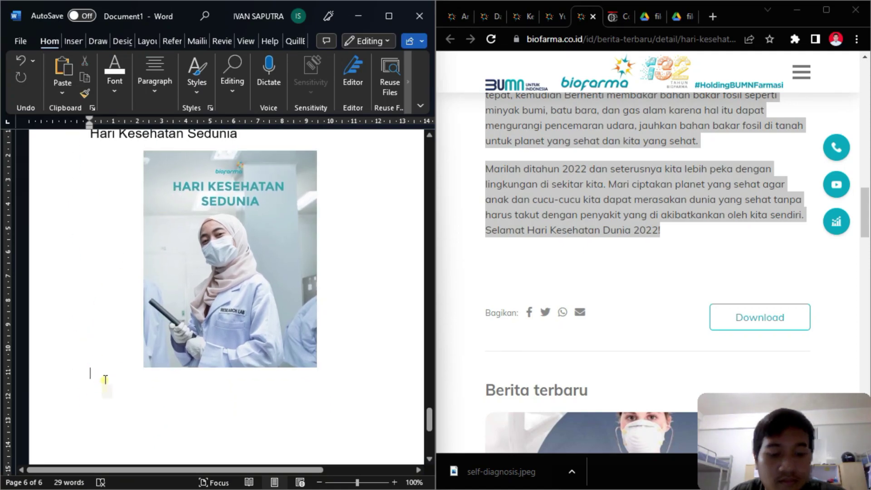
key(ctrl+v)
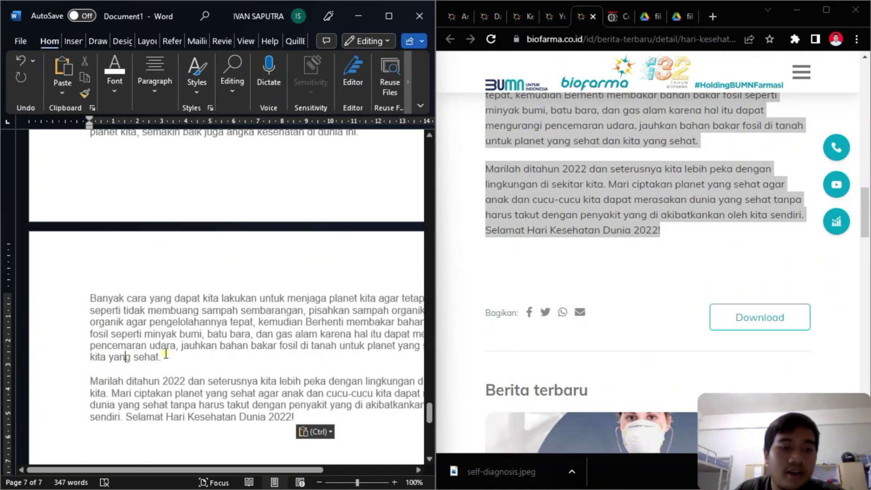
- Check the font settings of the pasted article text, then deselect it
scroll(297, 422, up, 10)
scroll(86, 357, down, 5)
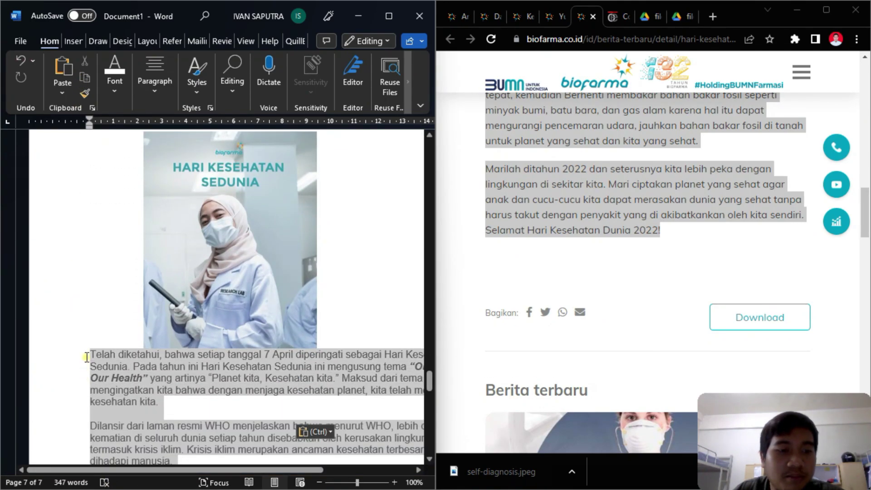
click(115, 77)
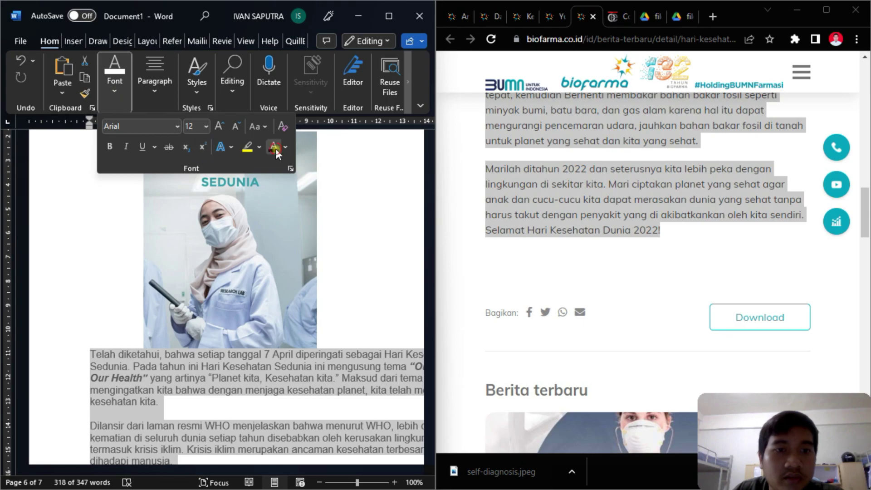
click(376, 268)
click(379, 336)
scroll(378, 336, up, 2)
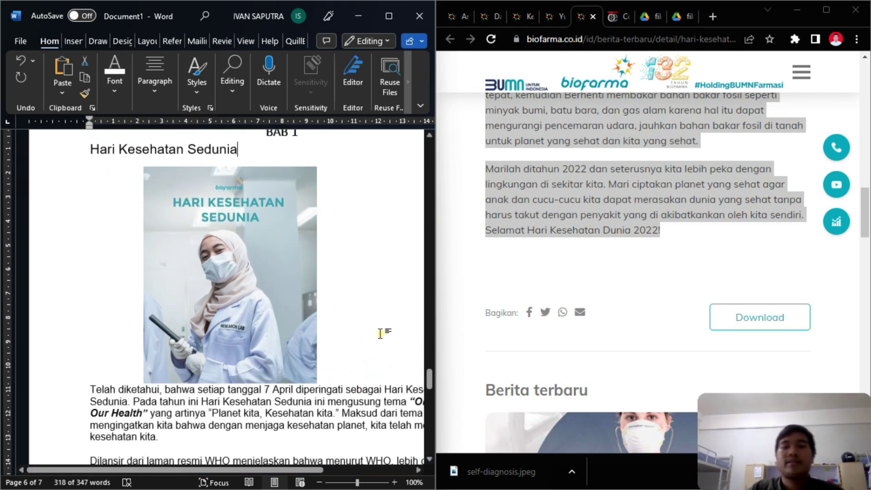
- View the file 1.pdf and file 2.pdf references, then maximize Word
click(644, 22)
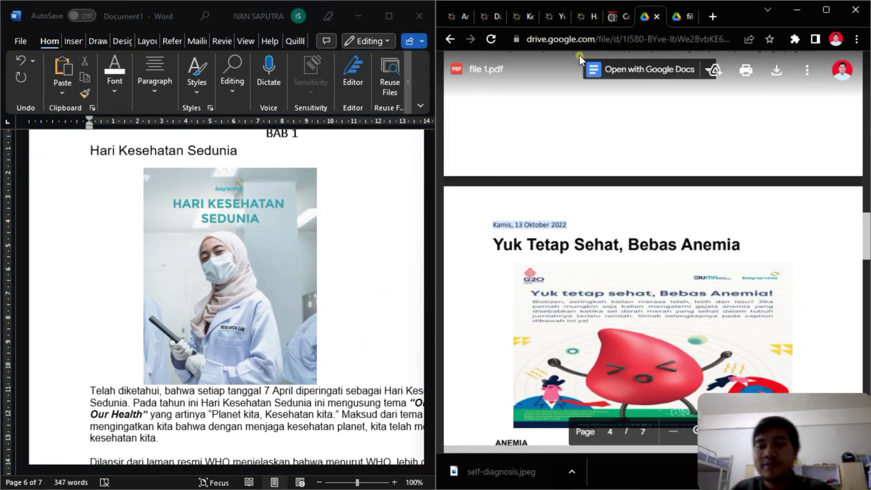
scroll(599, 126, down, 5)
click(683, 16)
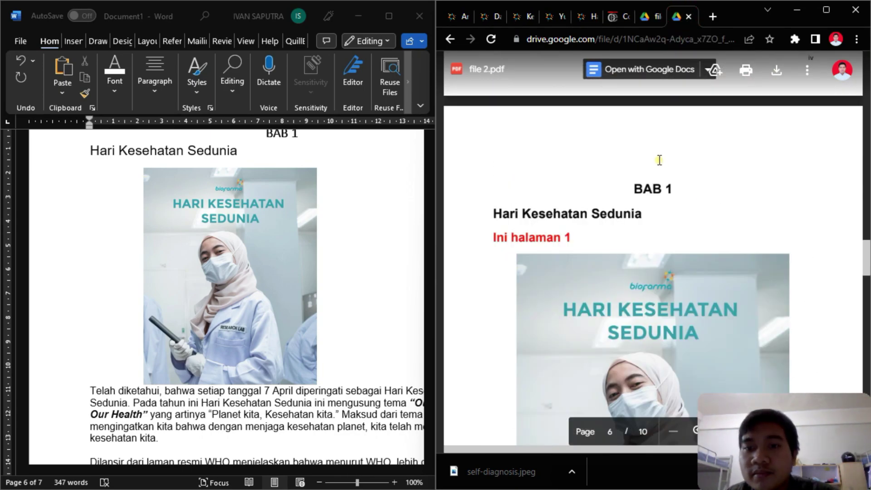
scroll(659, 159, down, 10)
scroll(662, 157, up, 2)
scroll(669, 150, down, 5)
scroll(671, 148, down, 10)
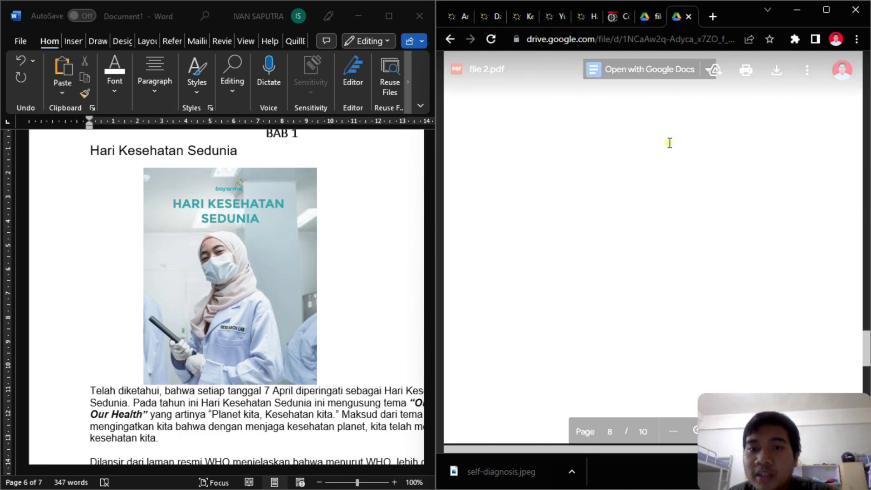
click(340, 405)
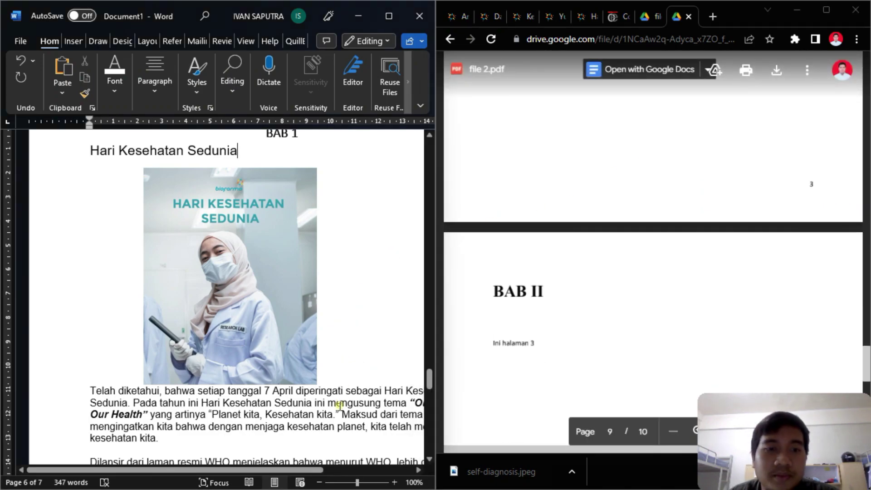
click(389, 16)
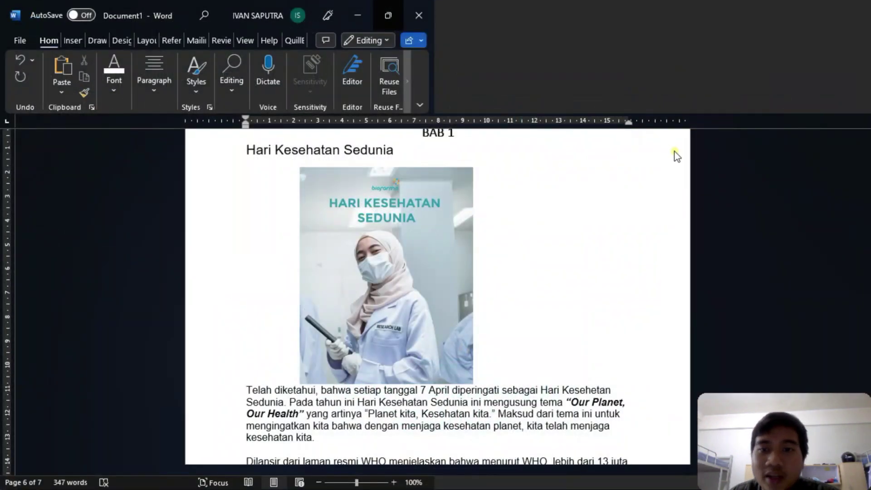
scroll(596, 295, down, 10)
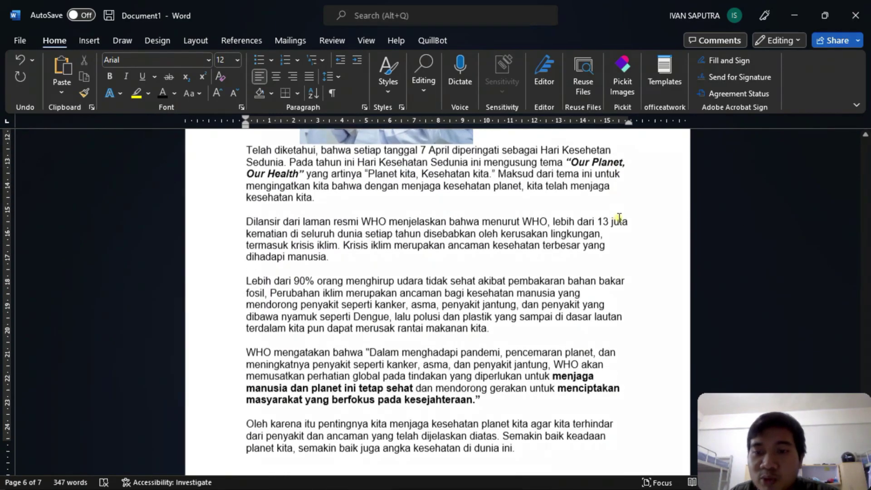
scroll(623, 247, down, 2)
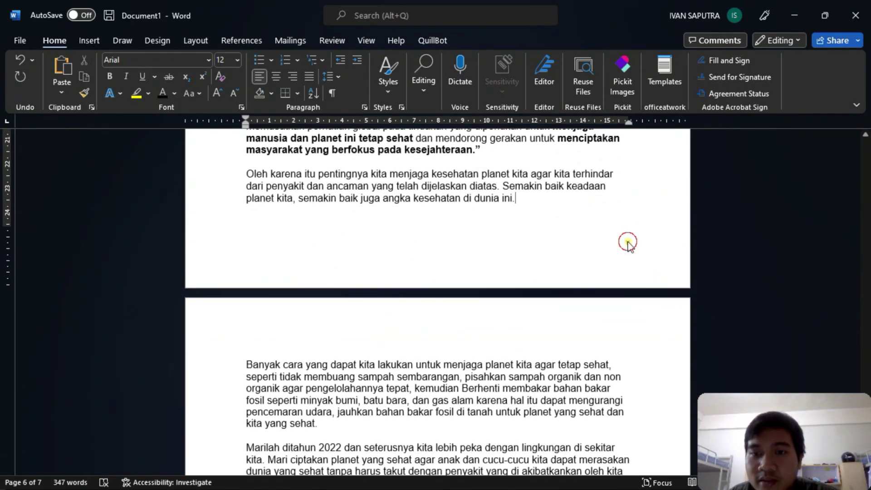
- Delete the stray 'v' from the page 6 footer
double_click(628, 243)
text(v)
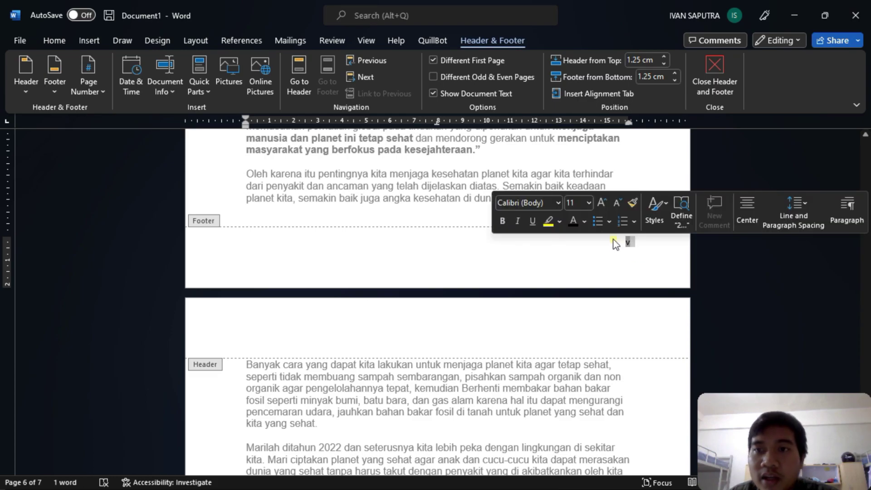
key(BackSpace)
click(635, 249)
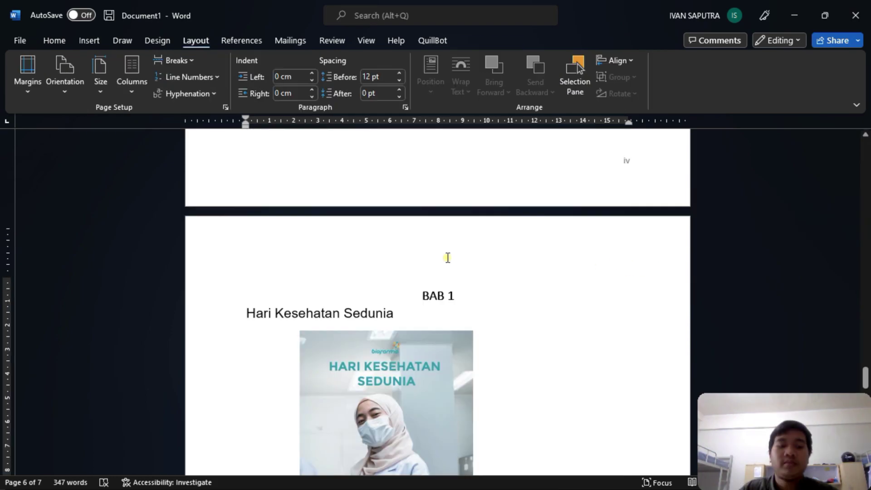
- Remove the empty line above BAB 1 and place the caret before the heading
key(BackSpace)
scroll(448, 257, up, 3)
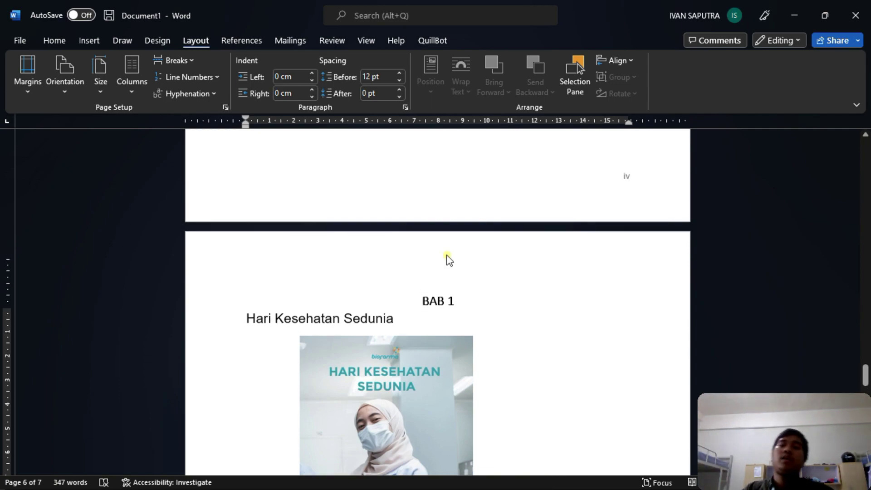
scroll(461, 243, down, 4)
scroll(468, 236, up, 3)
scroll(467, 236, up, 5)
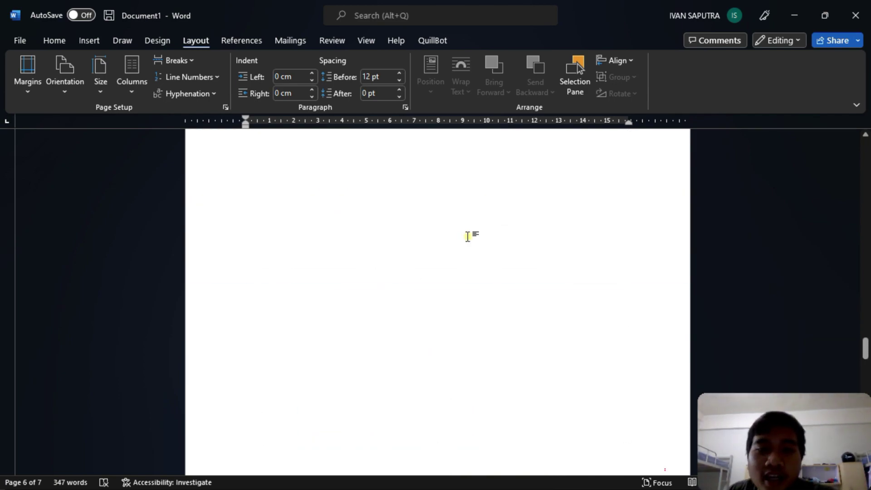
scroll(467, 235, up, 5)
scroll(469, 237, down, 3)
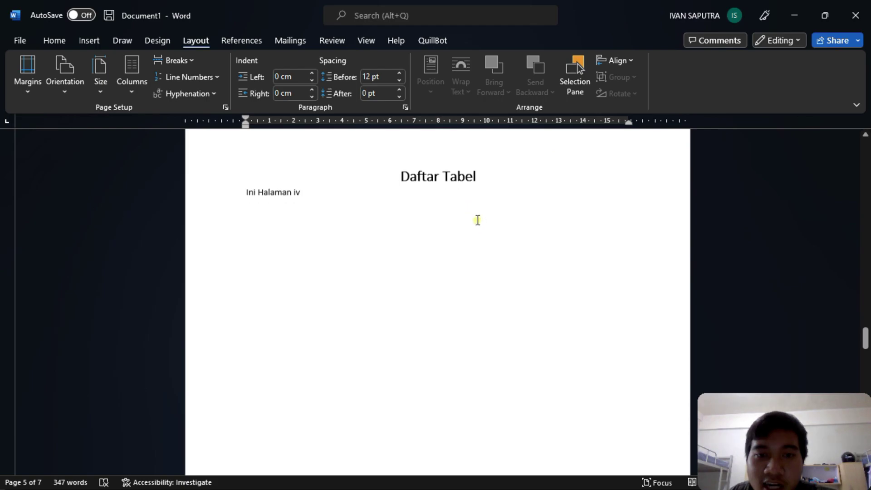
scroll(471, 172, down, 10)
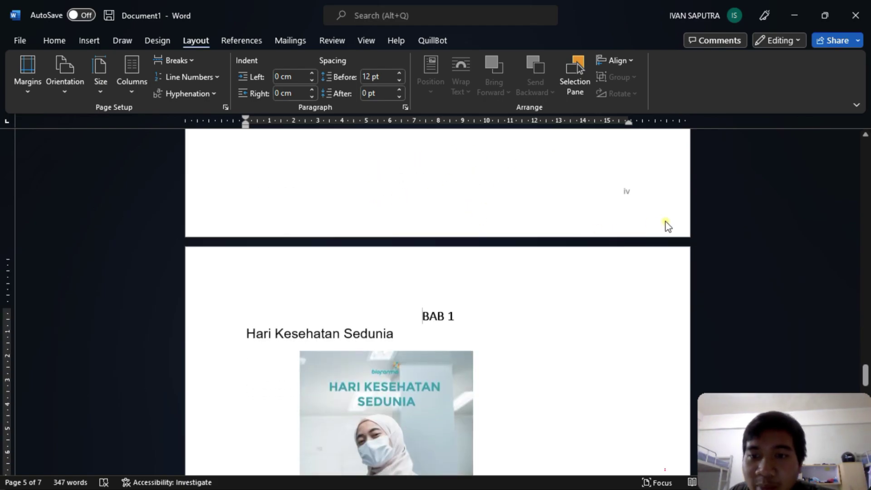
scroll(530, 232, down, 8)
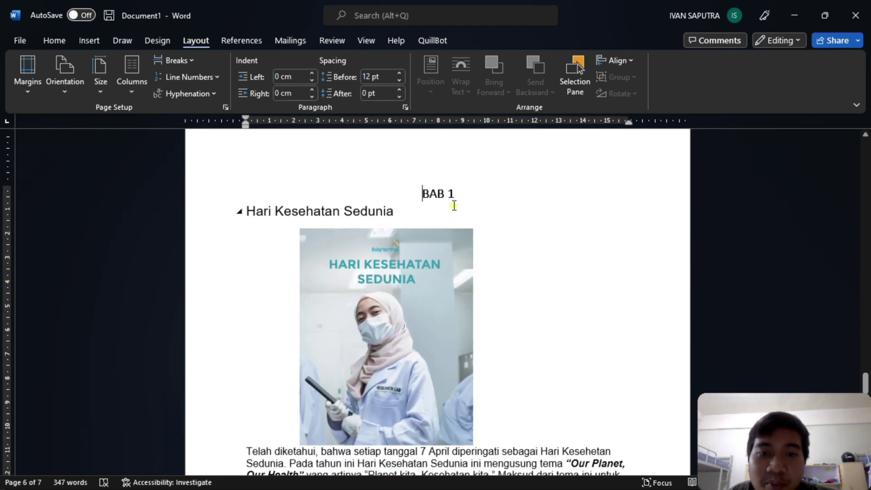
scroll(626, 245, down, 7)
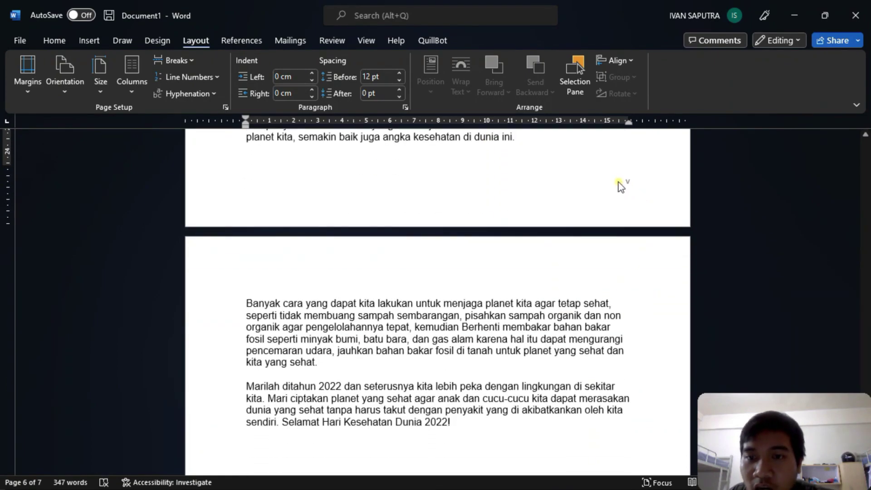
scroll(626, 184, down, 1)
scroll(567, 200, down, 2)
scroll(564, 202, up, 4)
scroll(564, 202, down, 1)
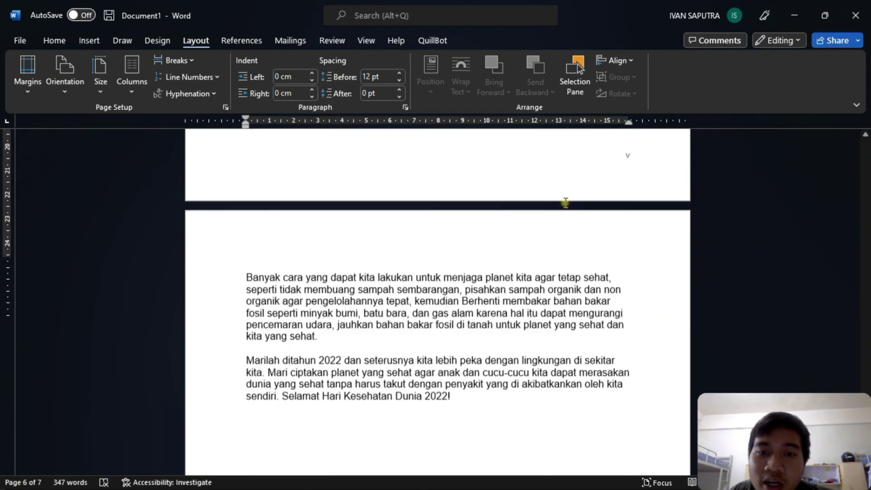
scroll(564, 203, up, 7)
scroll(468, 223, up, 5)
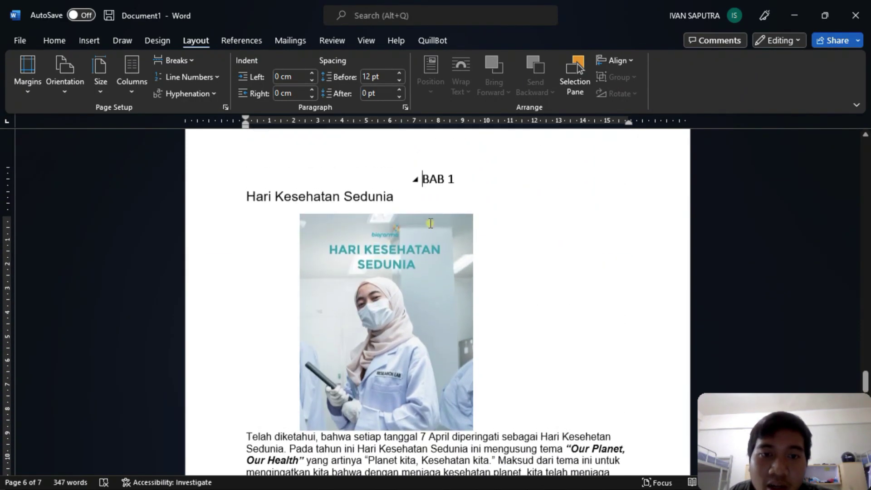
click(425, 223)
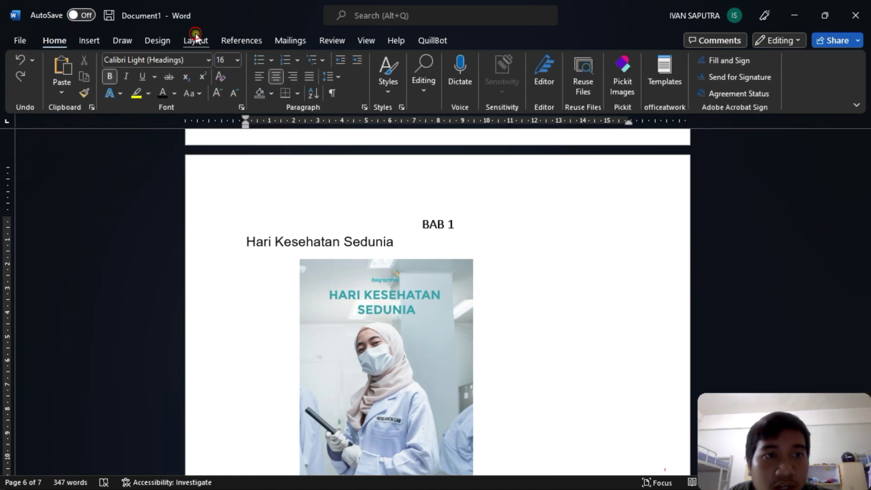
- Insert an Odd Page section break so BAB 1 starts a new section
click(195, 37)
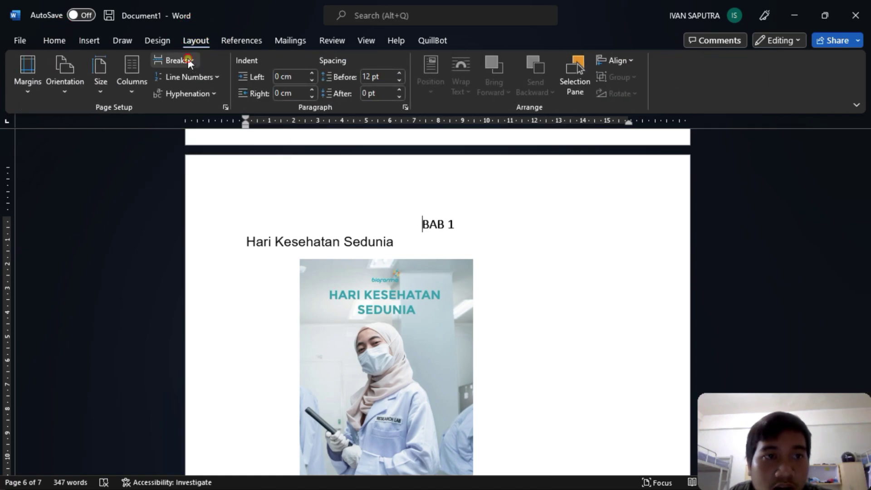
click(188, 61)
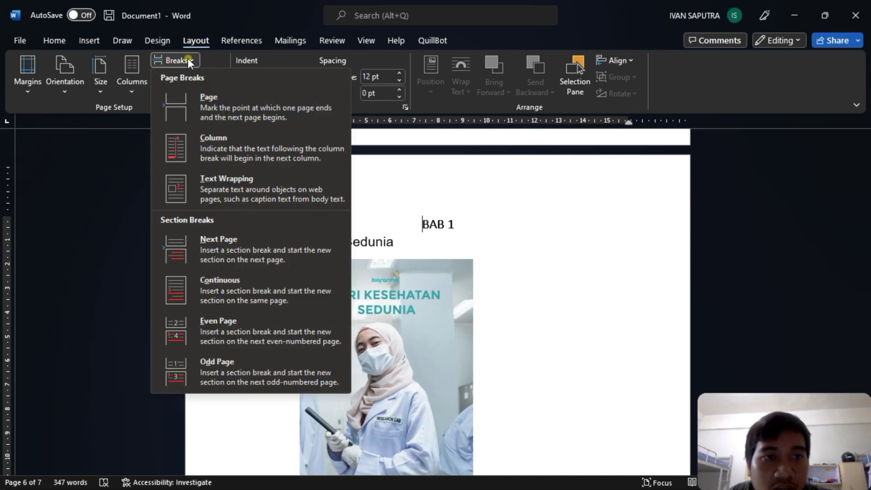
click(234, 371)
scroll(627, 283, down, 15)
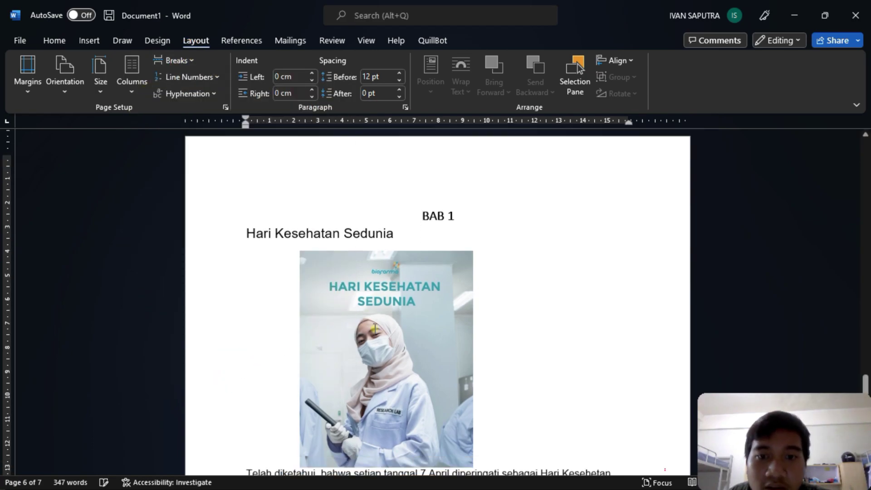
scroll(627, 283, down, 1)
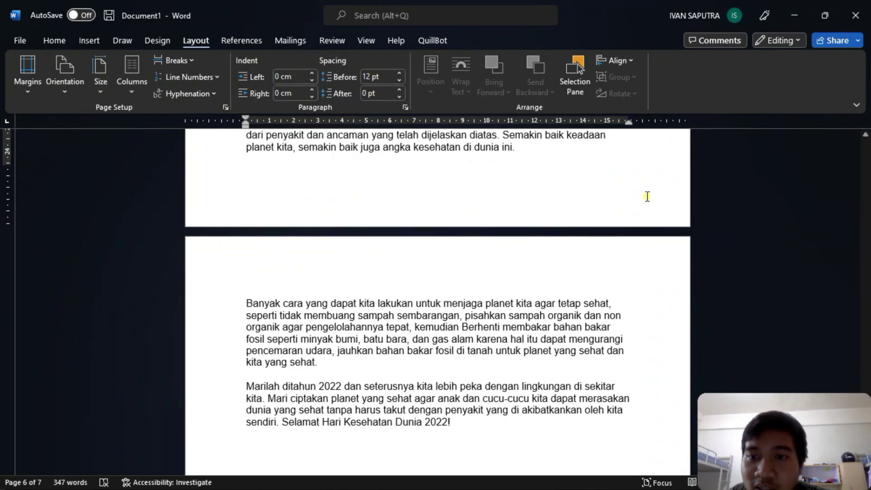
- Add a Plain Number 3 right-aligned page number to the new section's footer
double_click(651, 200)
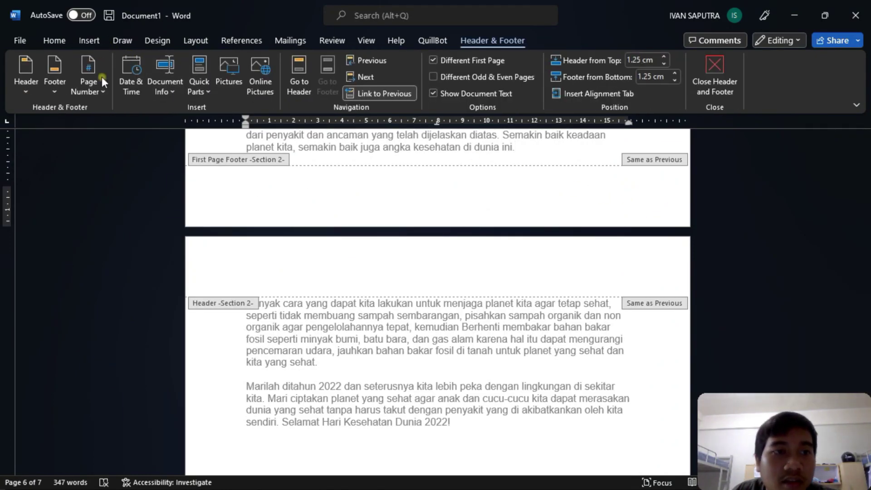
click(101, 92)
mouse_move(110, 141)
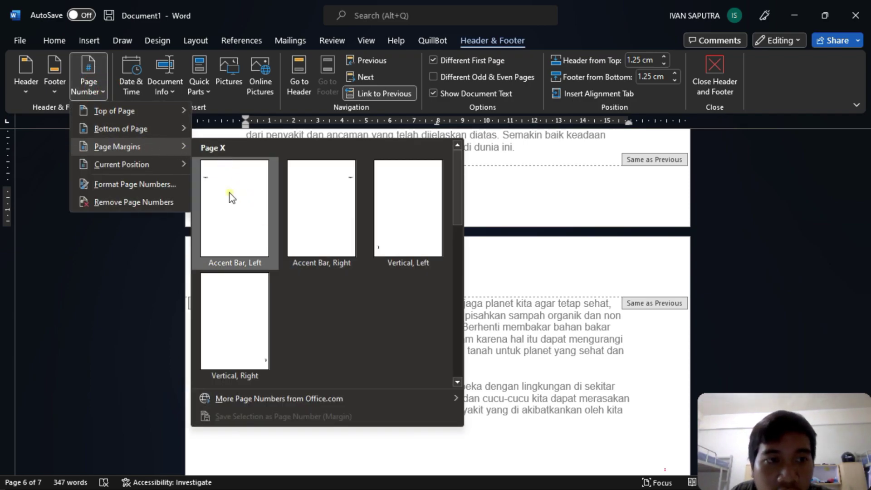
mouse_move(154, 128)
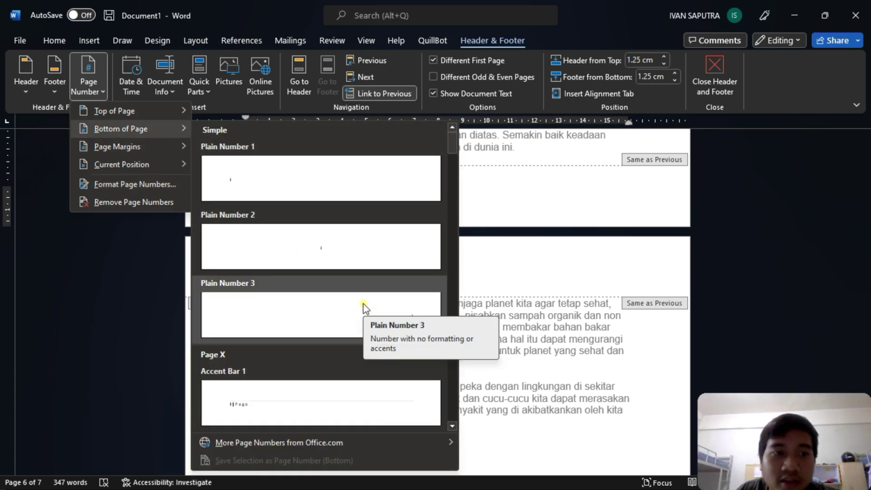
click(363, 303)
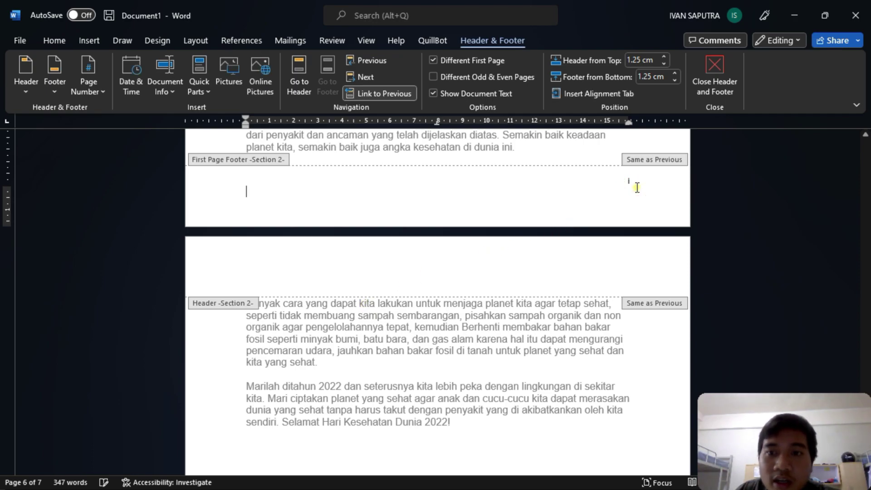
- Format the section's page numbers as 1, 2, 3 starting at 1, then close the footer
click(99, 89)
click(110, 186)
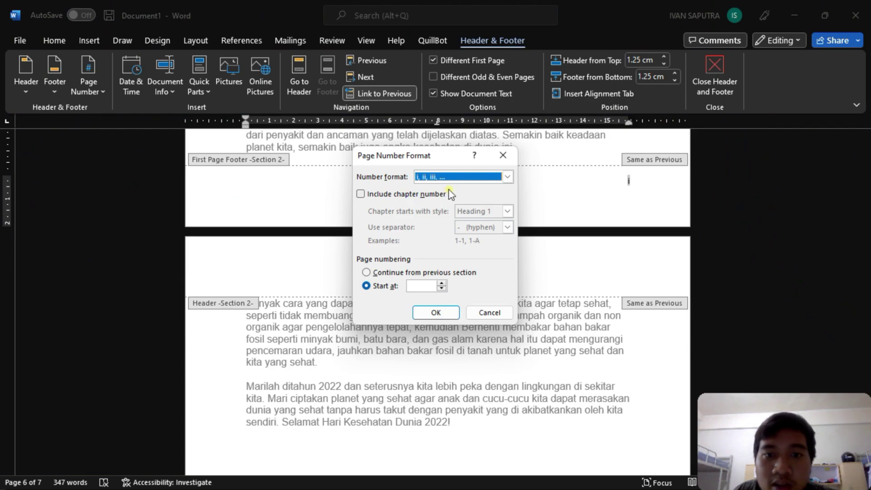
click(507, 177)
click(486, 184)
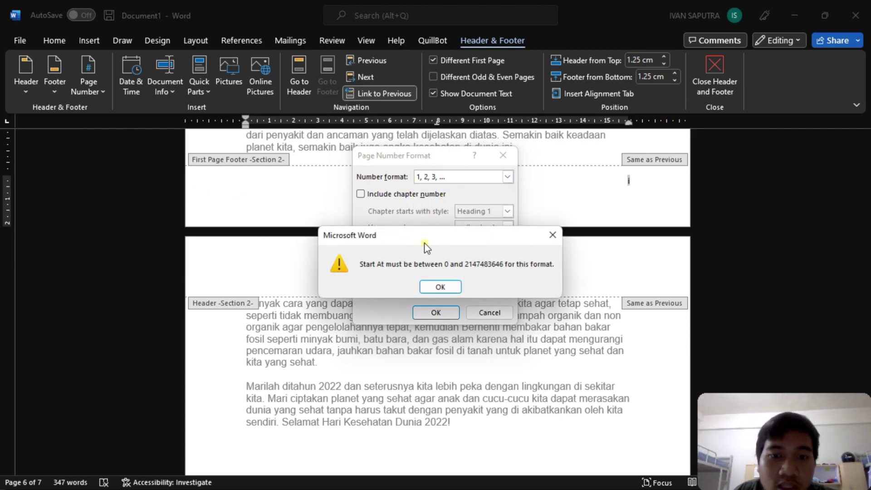
click(440, 286)
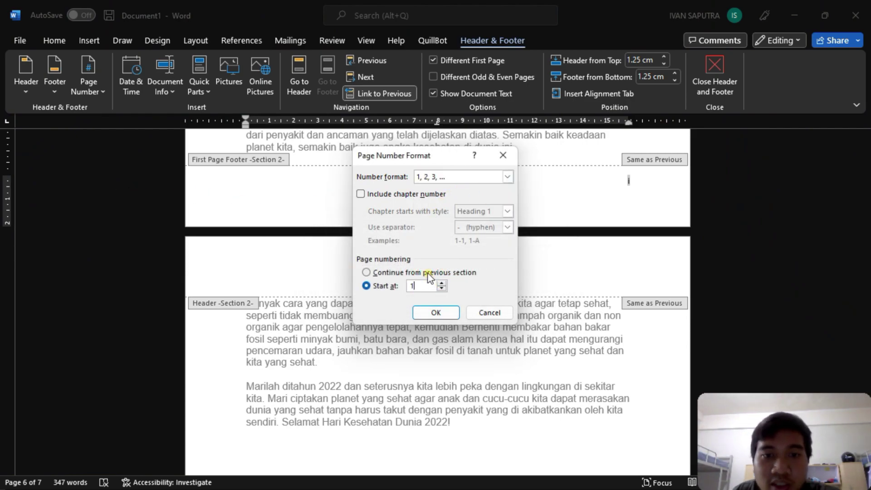
click(436, 313)
scroll(446, 311, down, 3)
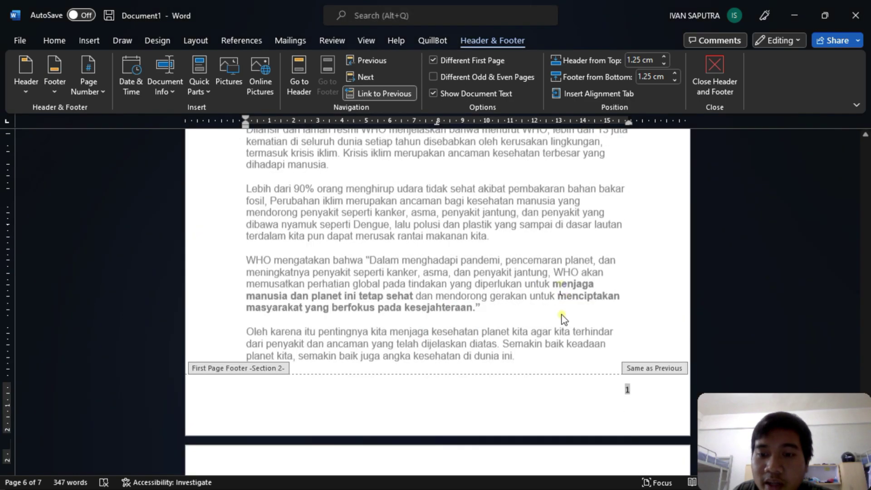
double_click(582, 239)
scroll(592, 233, up, 10)
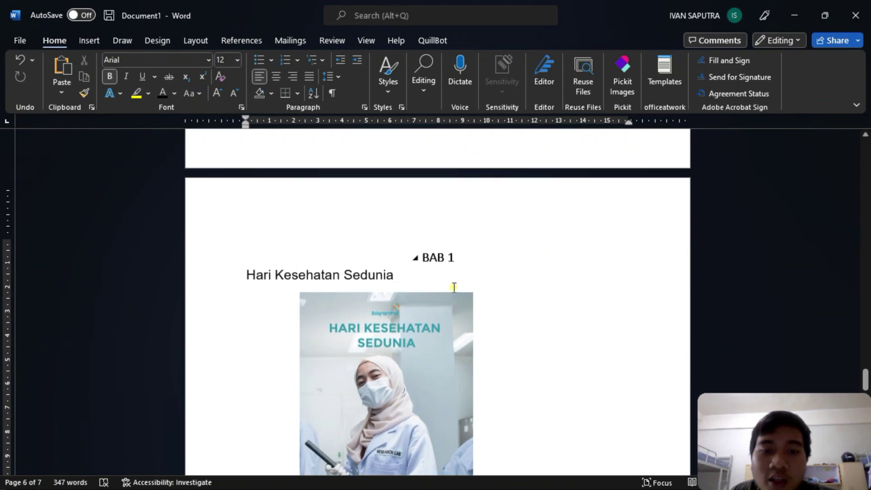
- Snap Word beside the Drive PDF to compare Tabel 1, then maximize Word again
scroll(515, 224, down, 10)
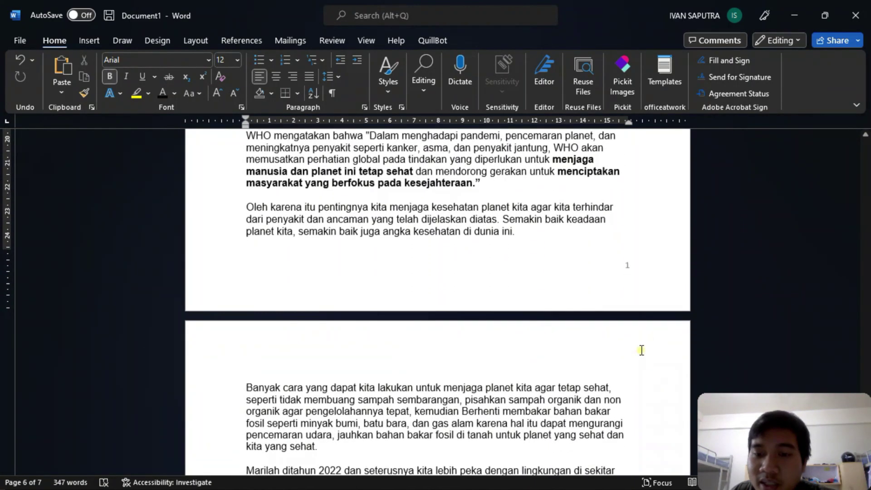
scroll(627, 265, down, 8)
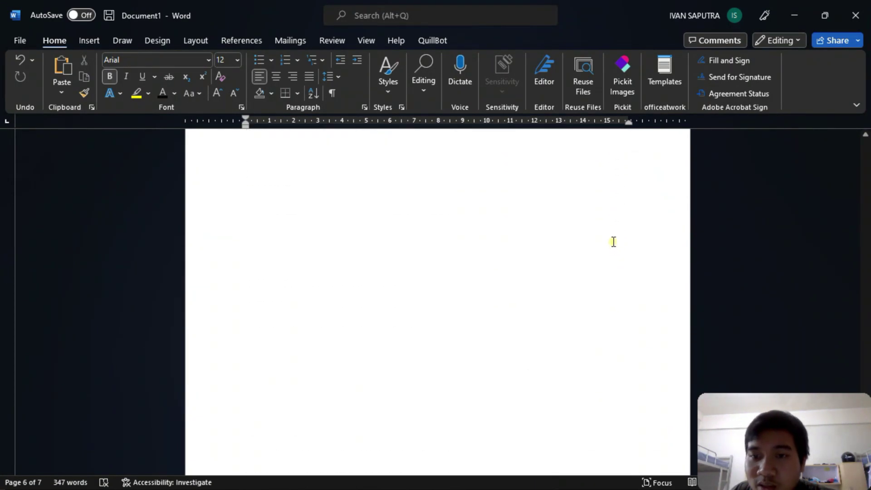
drag(621, 2, 2, 186)
scroll(616, 168, up, 10)
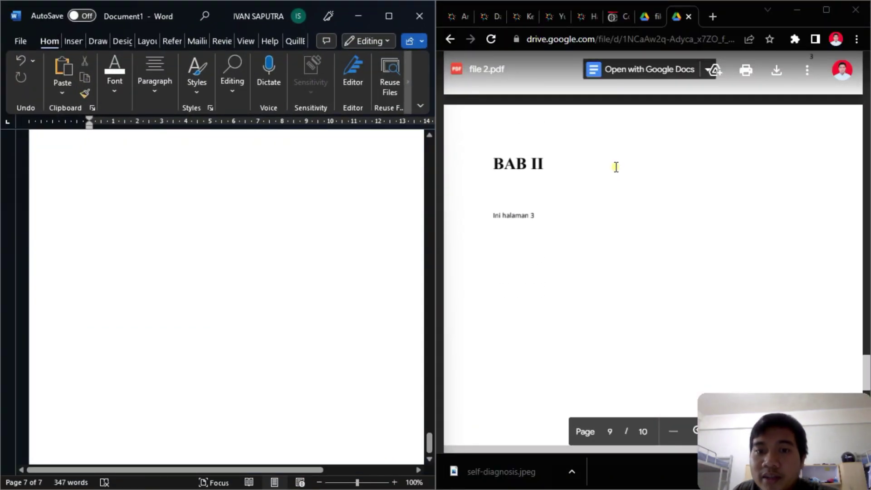
scroll(616, 167, up, 5)
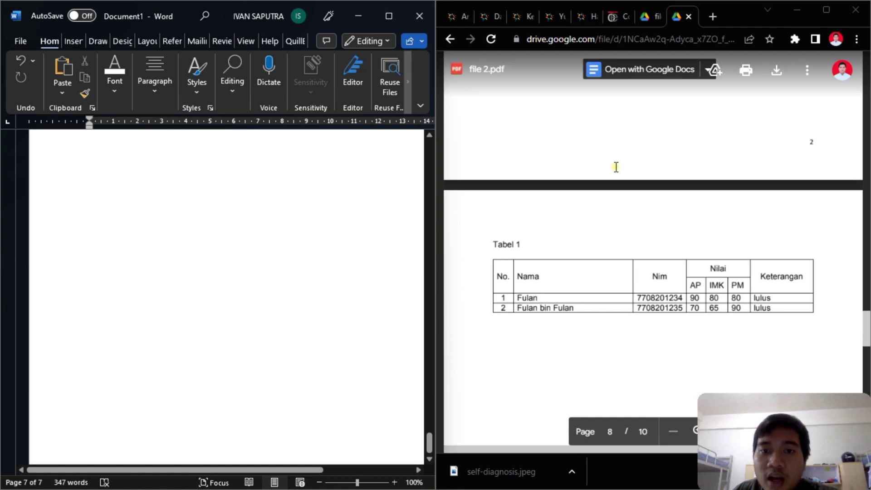
scroll(306, 206, up, 8)
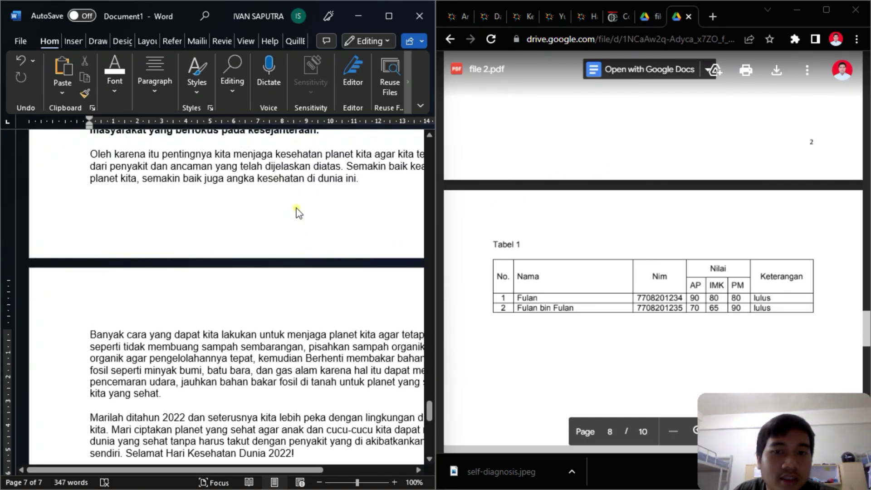
scroll(295, 206, down, 2)
click(388, 17)
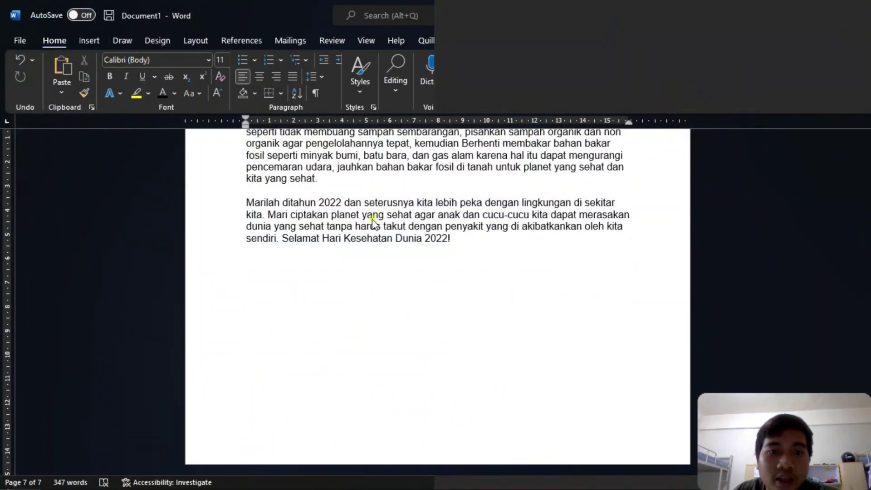
click(331, 274)
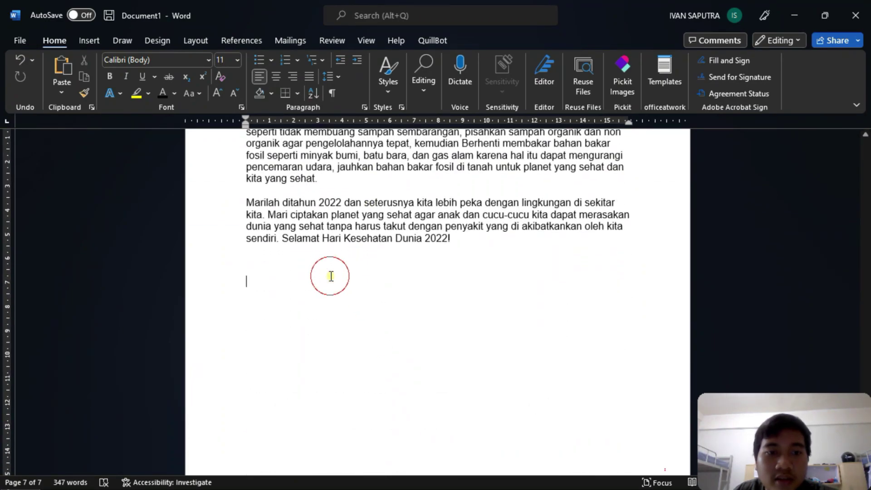
- Insert a 5-column, 2-row table, then undo it
click(90, 42)
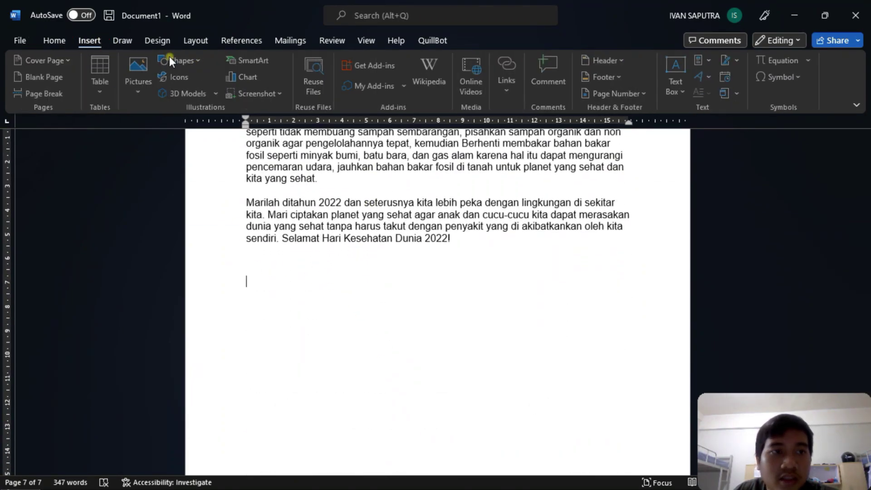
click(101, 91)
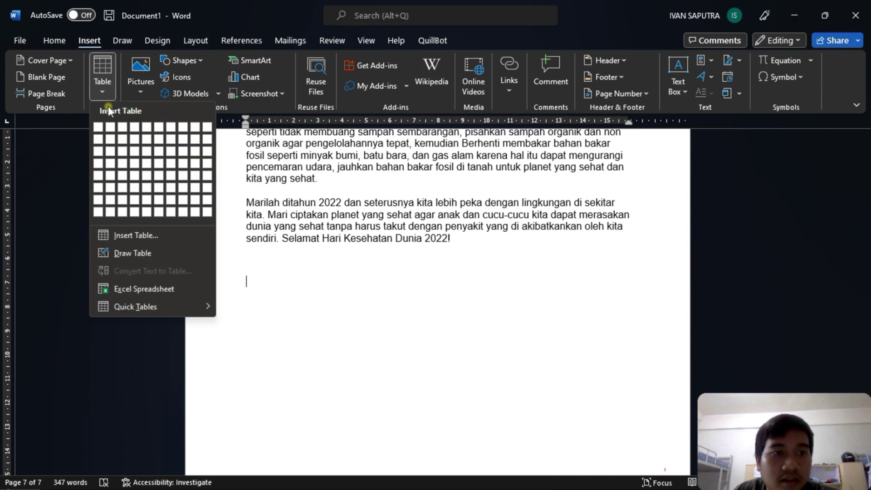
click(154, 235)
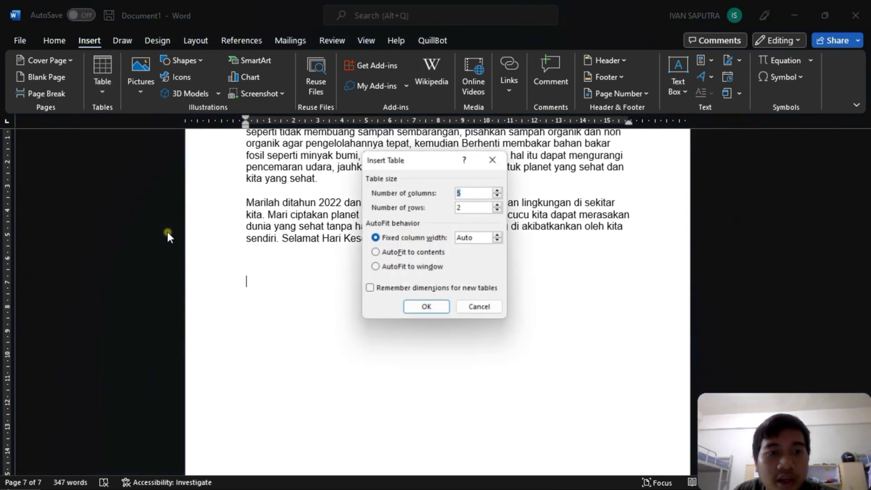
click(470, 209)
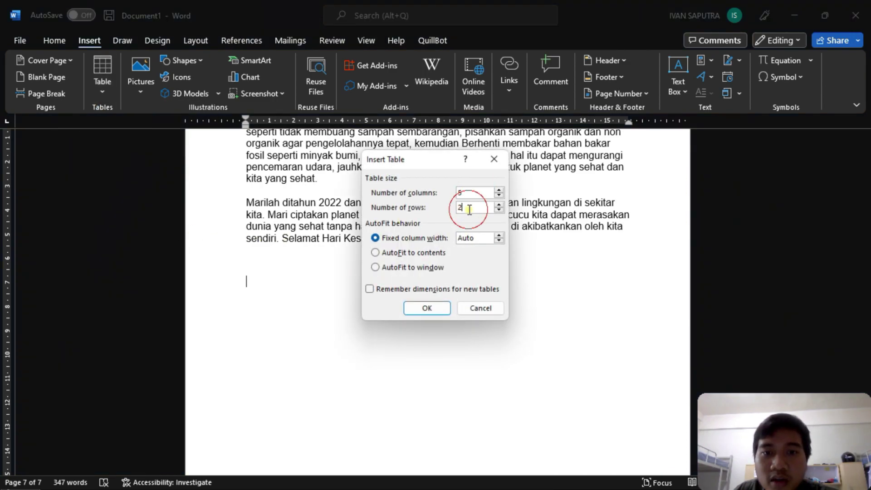
click(465, 194)
click(469, 208)
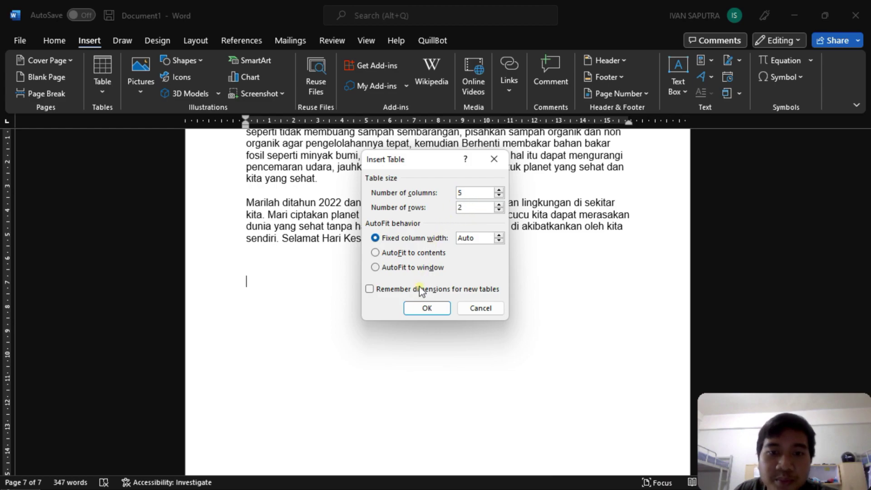
click(415, 308)
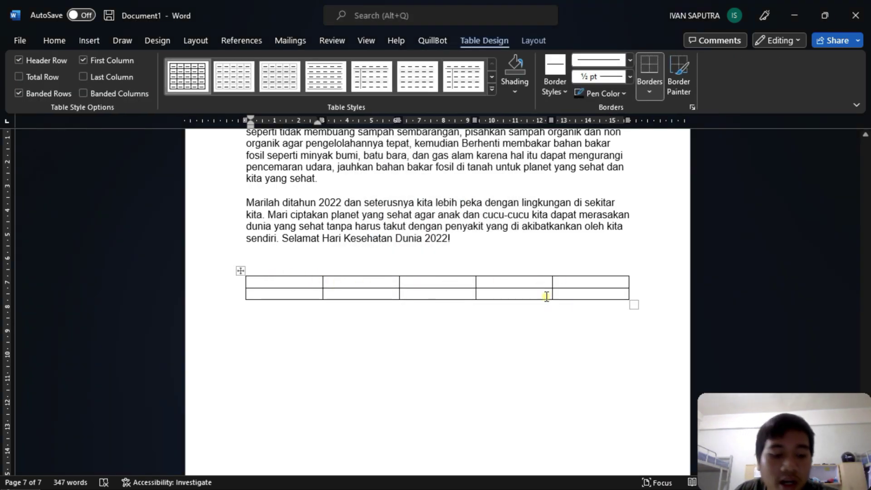
key(ctrl+z)
- Insert a 5-column, 4-row table with the Insert Table dialog
click(90, 40)
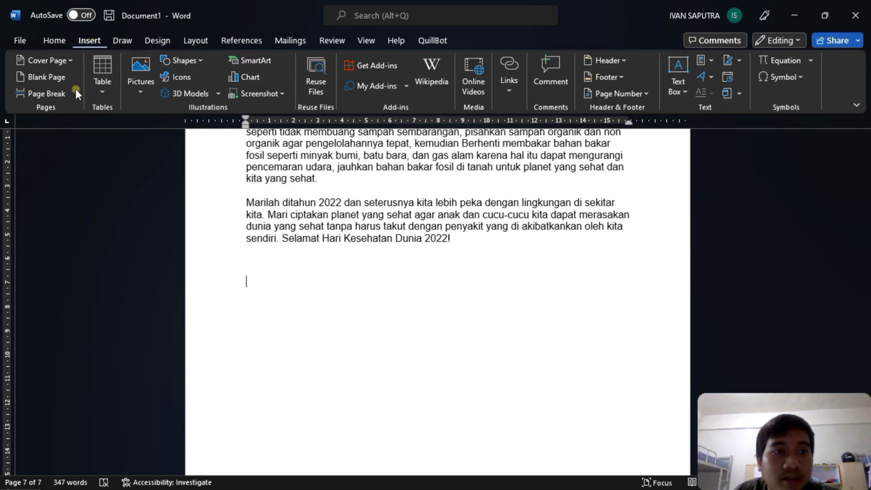
click(102, 83)
click(152, 229)
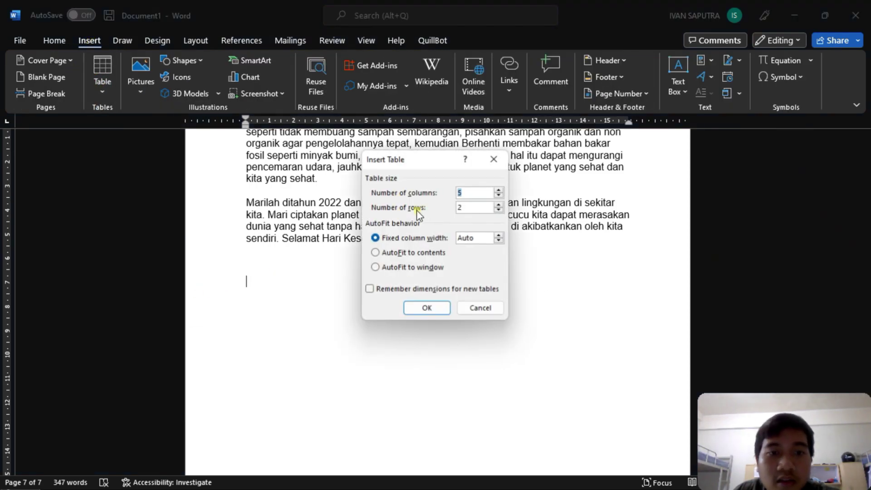
click(467, 195)
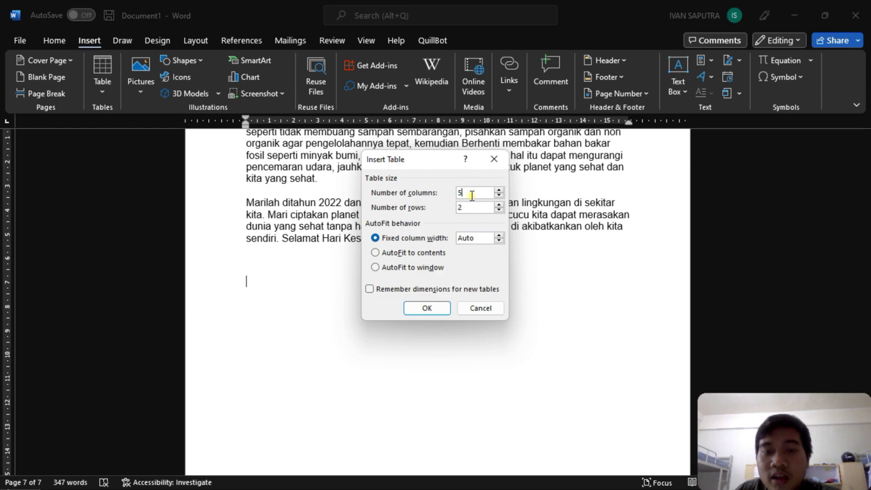
key(BackSpace)
text(4)
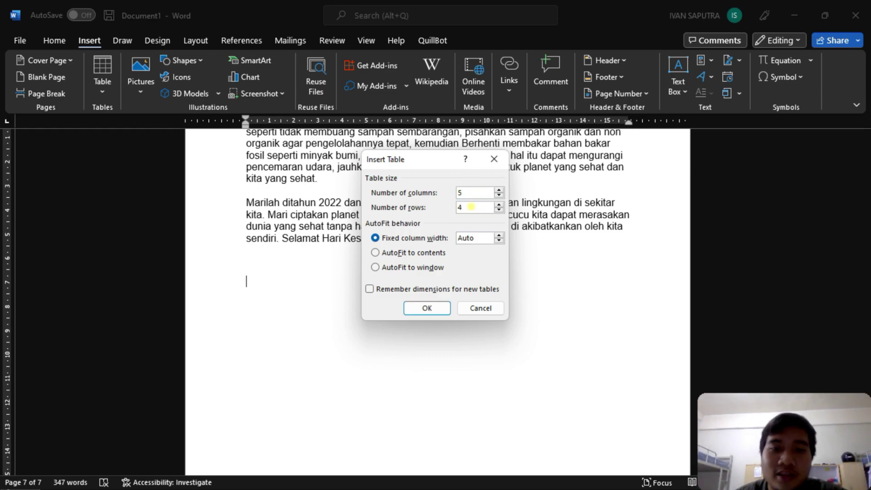
click(413, 308)
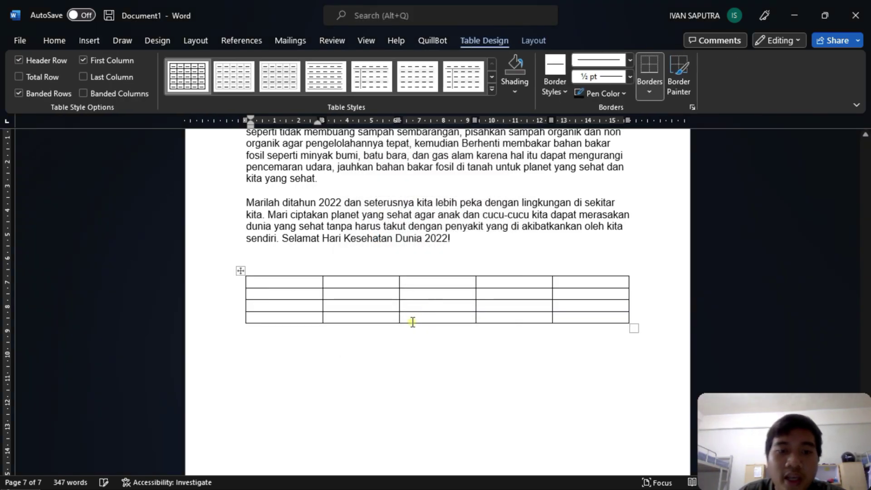
- Fill the header row with No, Nama, NIM, Kelas, Jurusan and narrow the No column
click(283, 286)
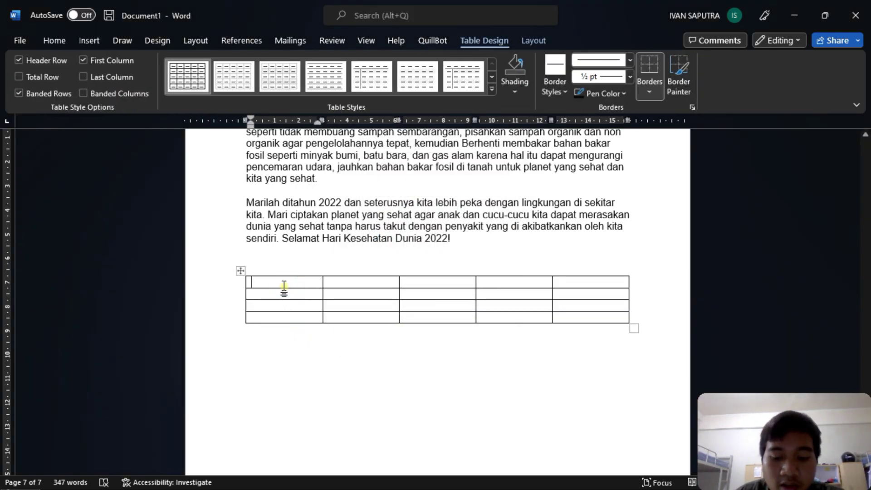
text(NO)
key(BackSpace)
key(Tab)
text(Nama)
key(Tab)
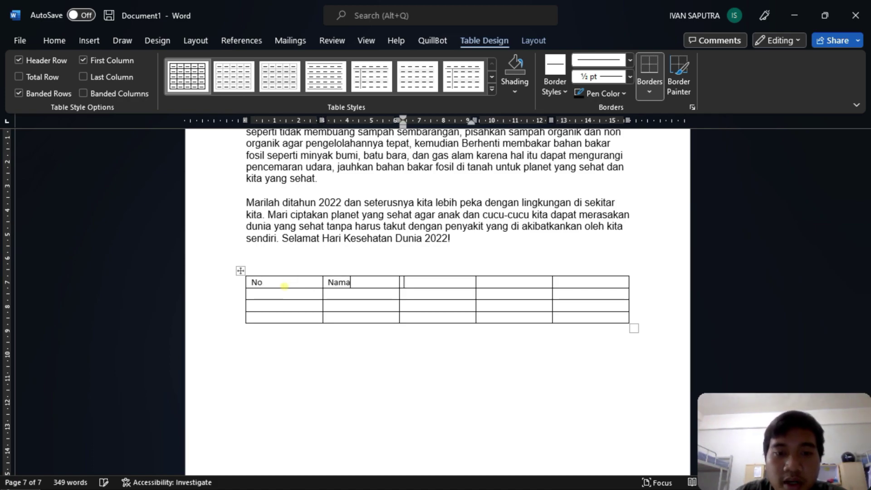
text(NIM)
key(Tab)
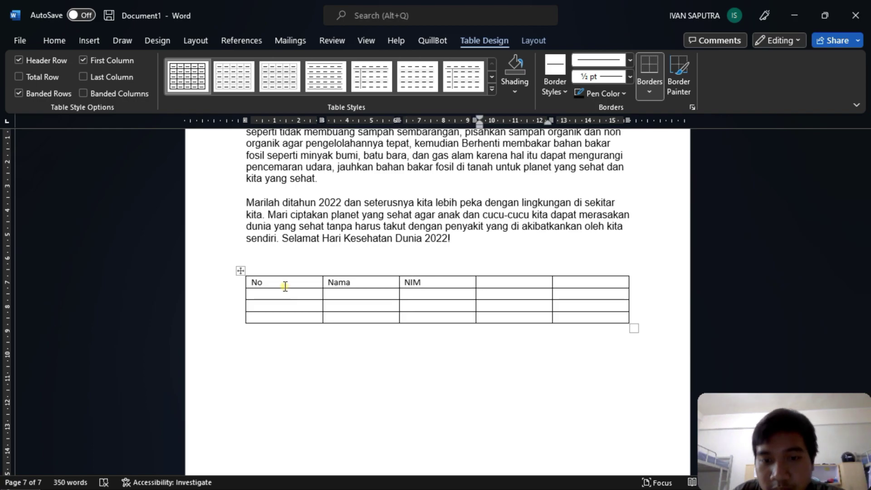
text(Kelas)
key(Tab)
text(Jurus)
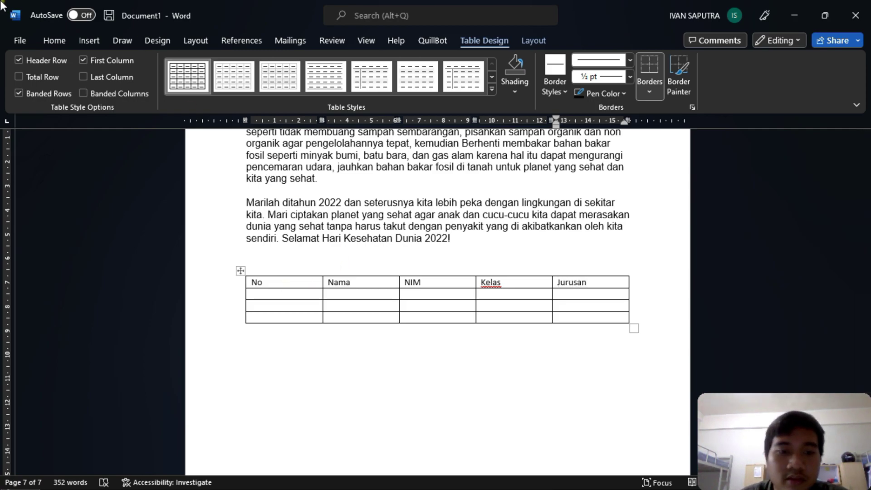
click(319, 282)
drag(322, 285, 267, 287)
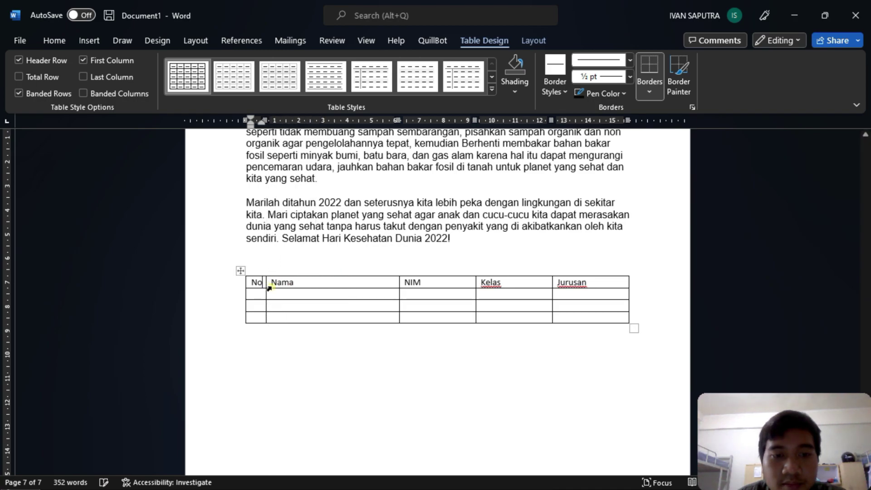
- Narrow the Nama and NIM columns and number the first data row 1
drag(400, 284, 372, 282)
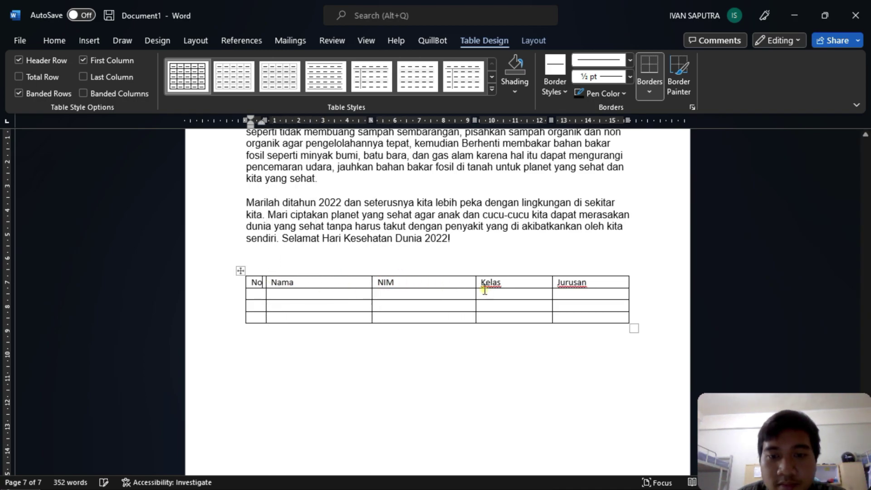
drag(475, 281, 470, 283)
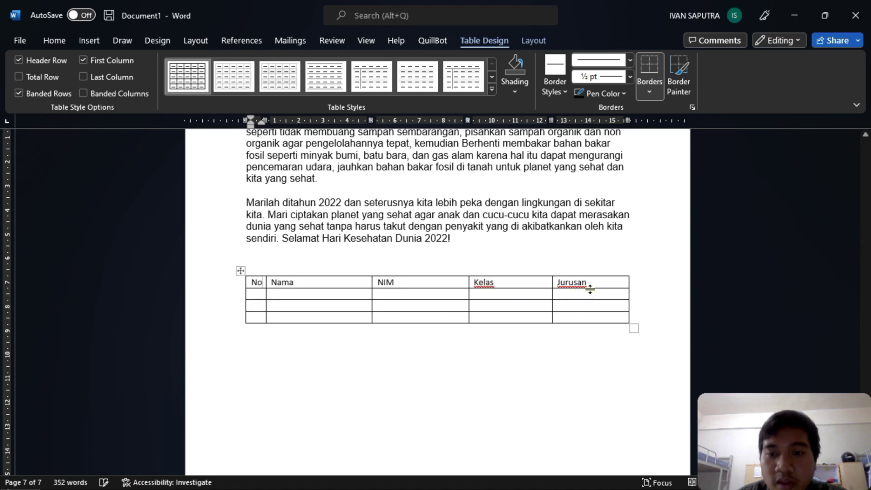
click(259, 296)
text(1)
key(Down)
key(Up)
key(Tab)
- Enter student names and a NIM number in the table's data rows
text(Bu)
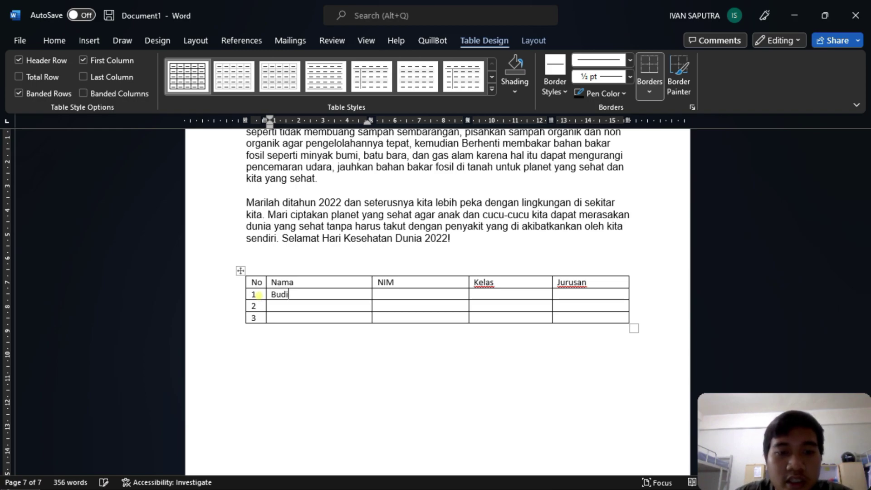
text(Pekerti)
key(Down)
text(P)
key(Tab)
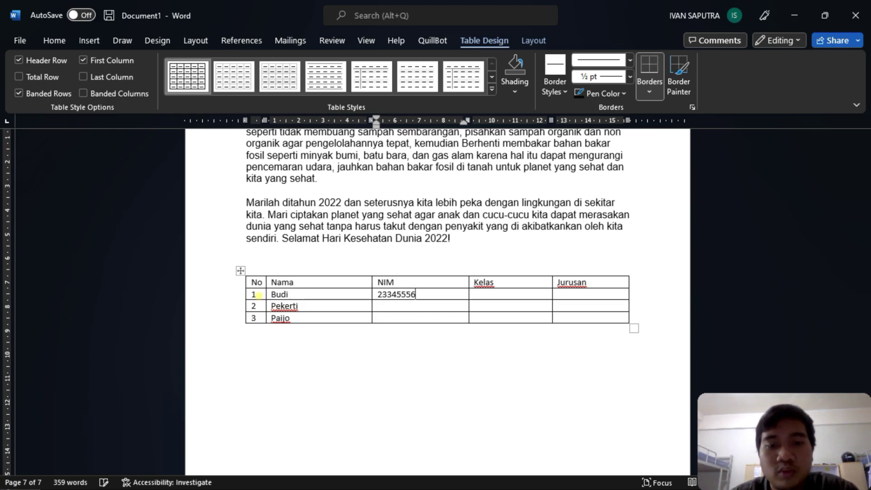
text(44455)
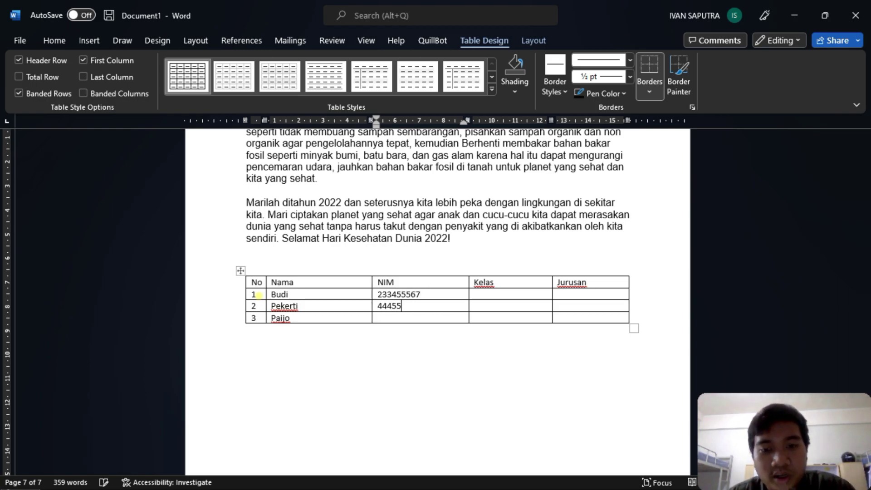
text(334)
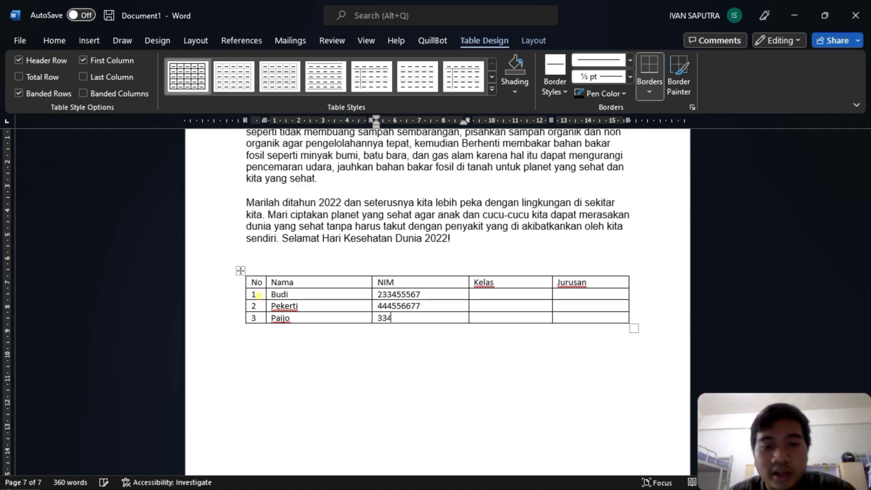
text(567888)
key(Tab)
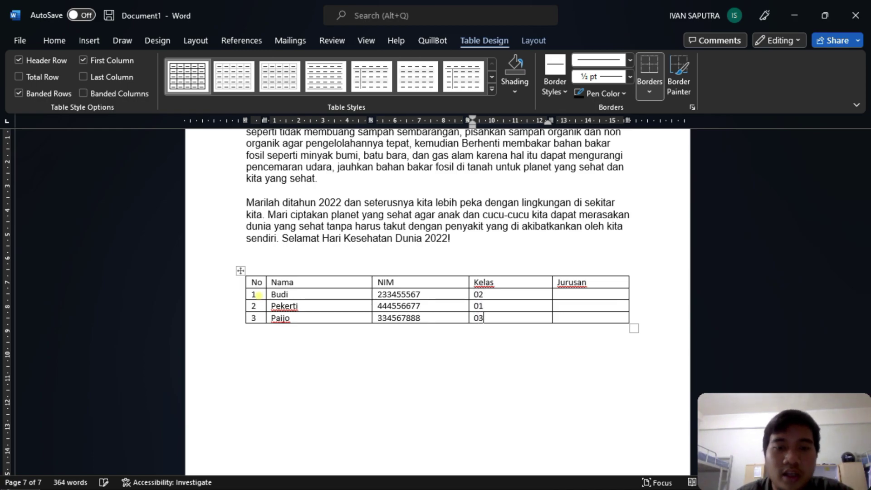
click(291, 270)
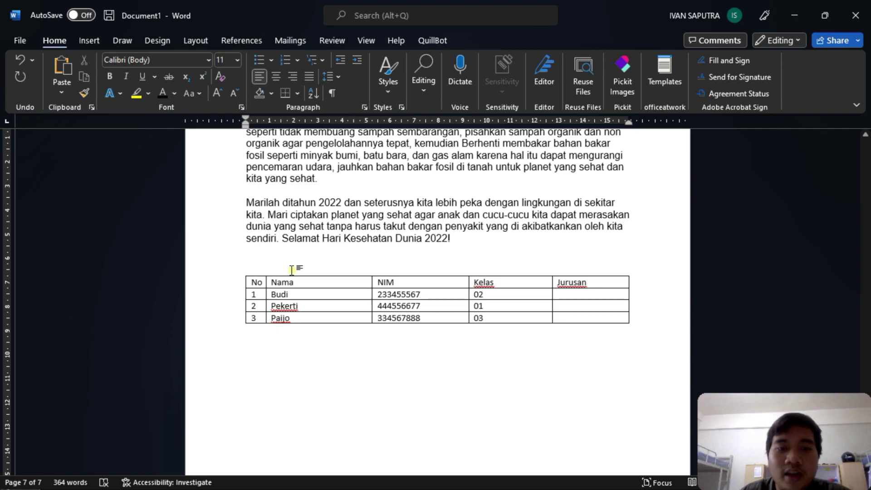
- Insert a page break so the student table starts on a new page
scroll(379, 178, up, 5)
scroll(379, 198, down, 3)
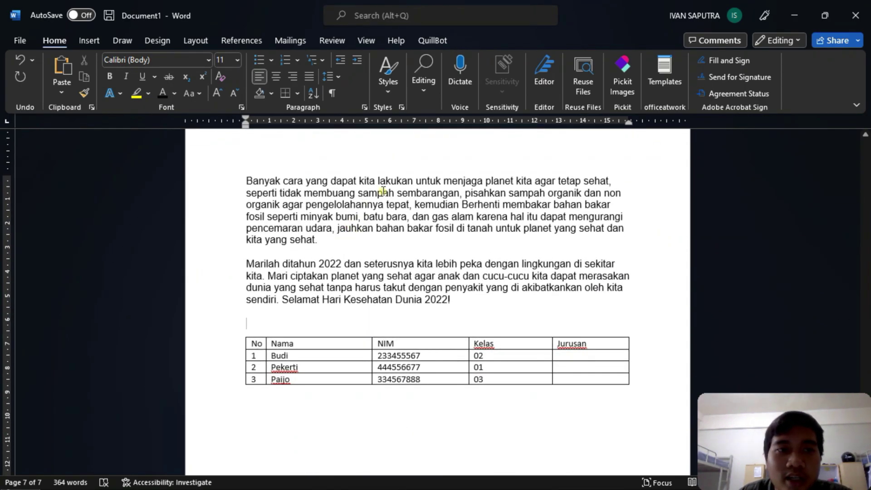
click(89, 40)
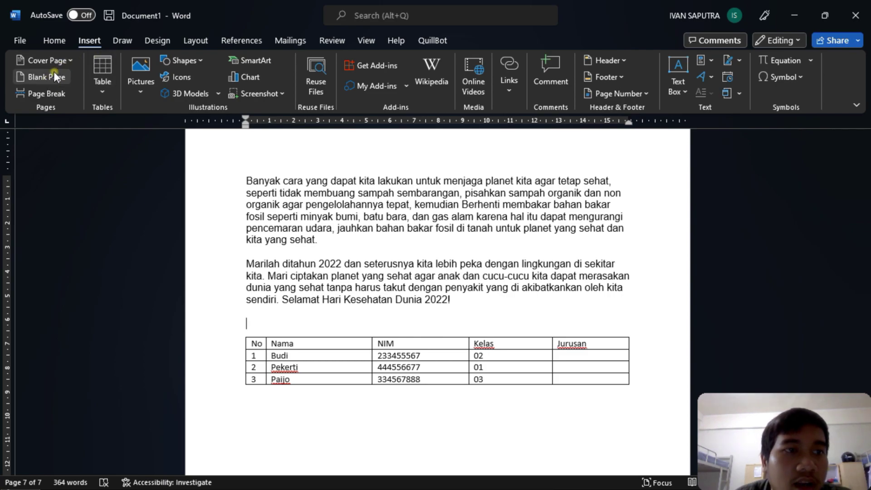
click(47, 93)
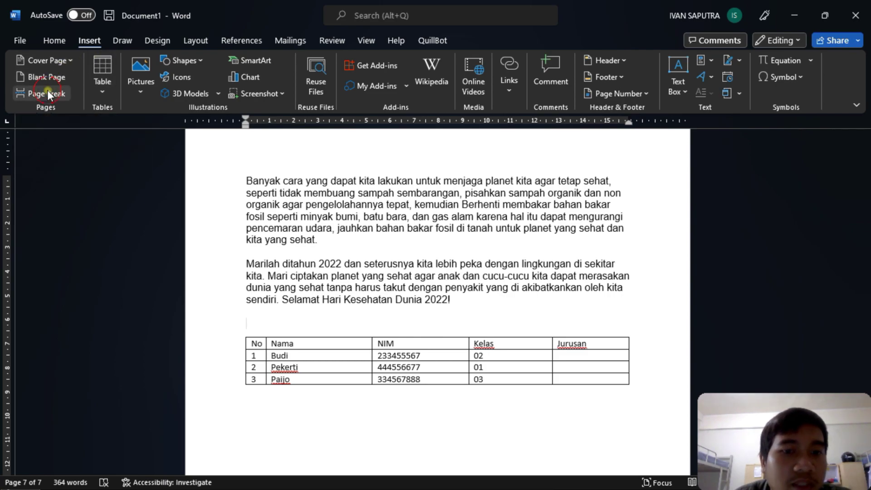
scroll(356, 218, up, 10)
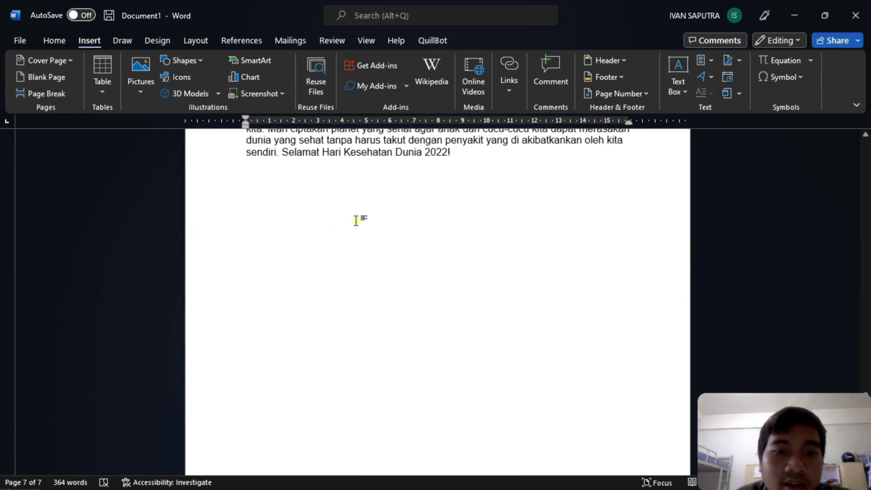
scroll(357, 219, down, 8)
- Add a 'Tabel 1' caption above the table and a page break after it
text(T)
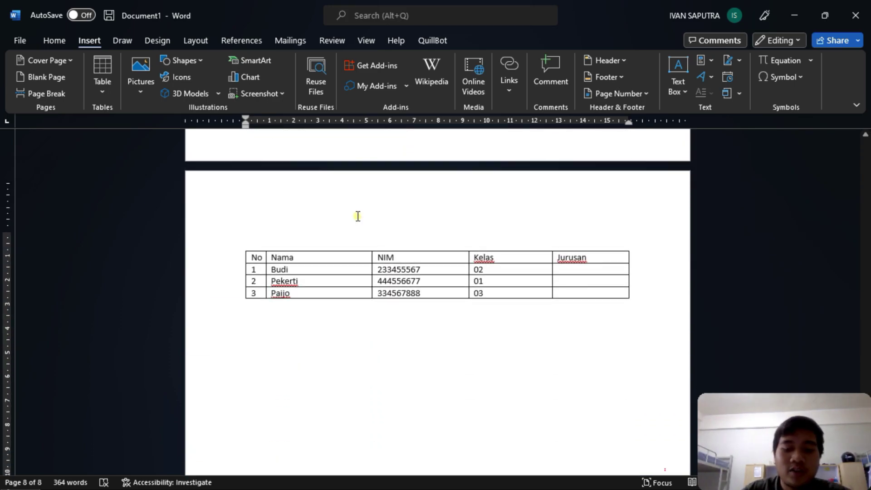
text(abel 1)
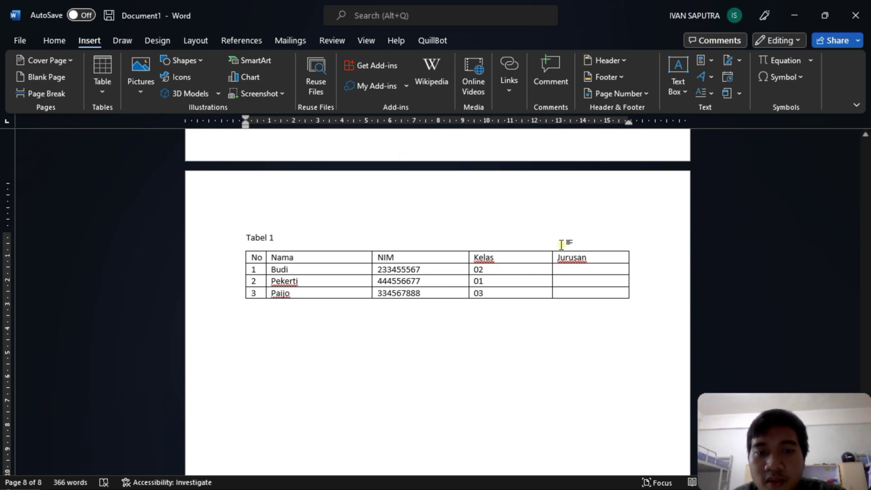
scroll(562, 245, down, 5)
scroll(563, 245, down, 2)
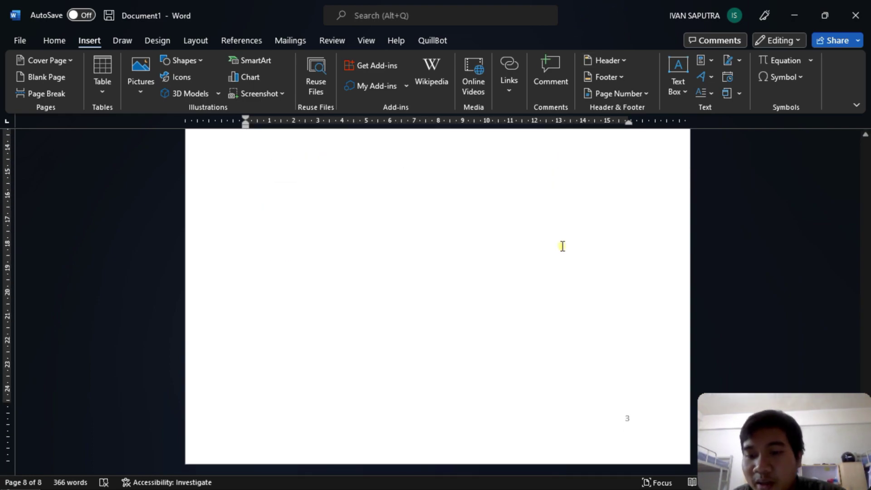
scroll(554, 198, up, 1)
scroll(488, 236, up, 5)
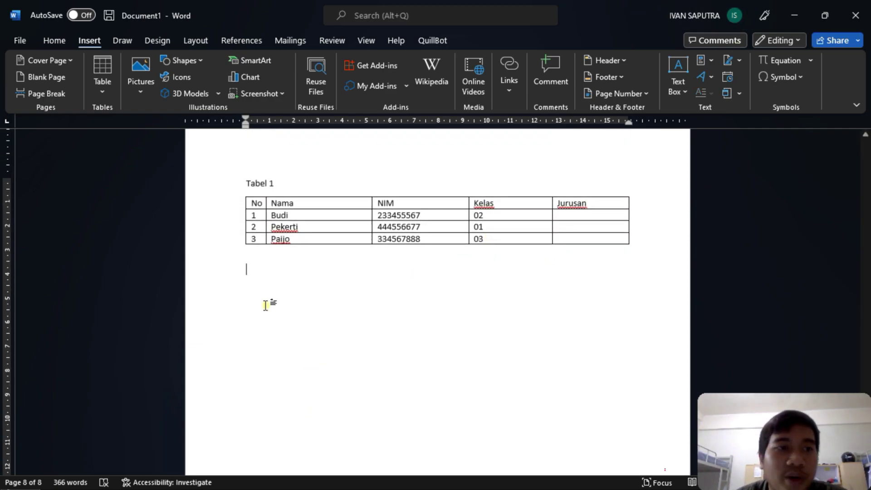
click(59, 90)
- Type 'BAB 2' at the top of page 9 and make it bold at 16 pt
scroll(332, 198, down, 3)
text(BAB 2)
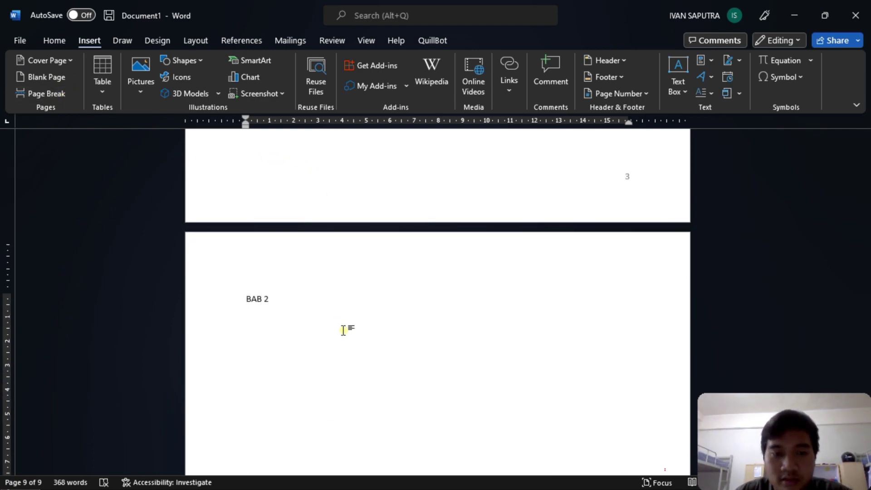
key(shift+Home)
key(ctrl+shift+period)
key(ctrl+shift+period)
key(ctrl+shift+period)
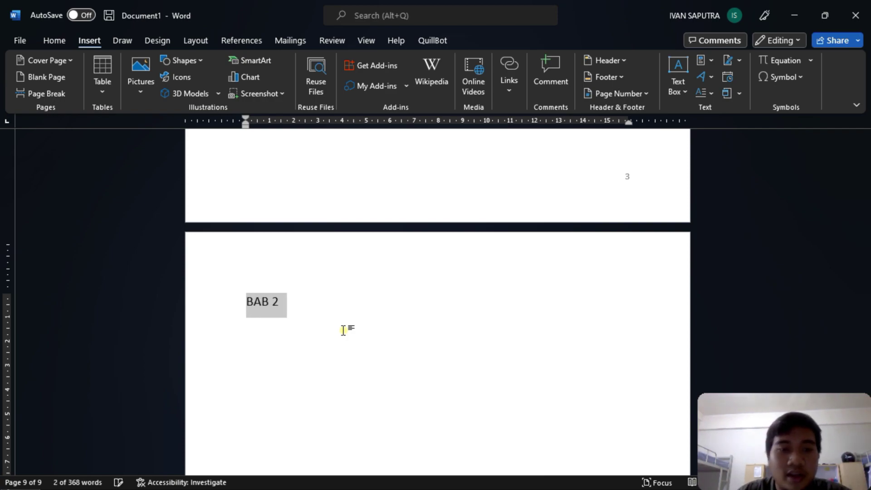
click(50, 40)
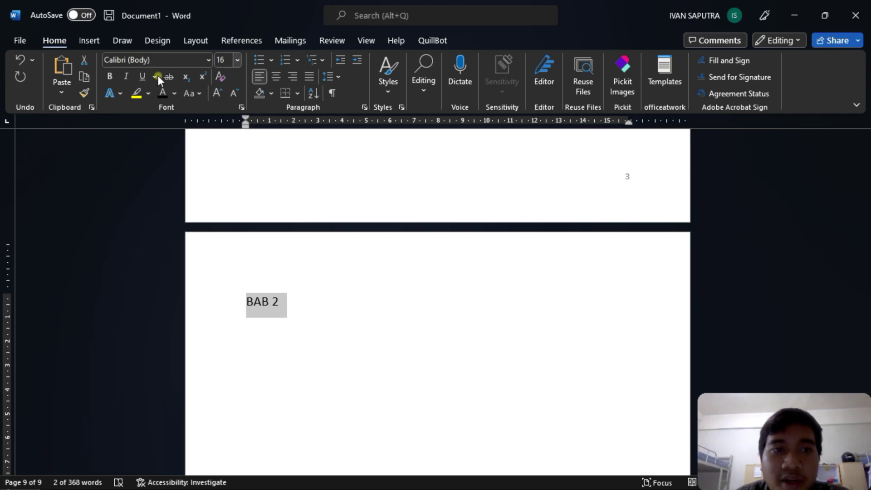
click(108, 76)
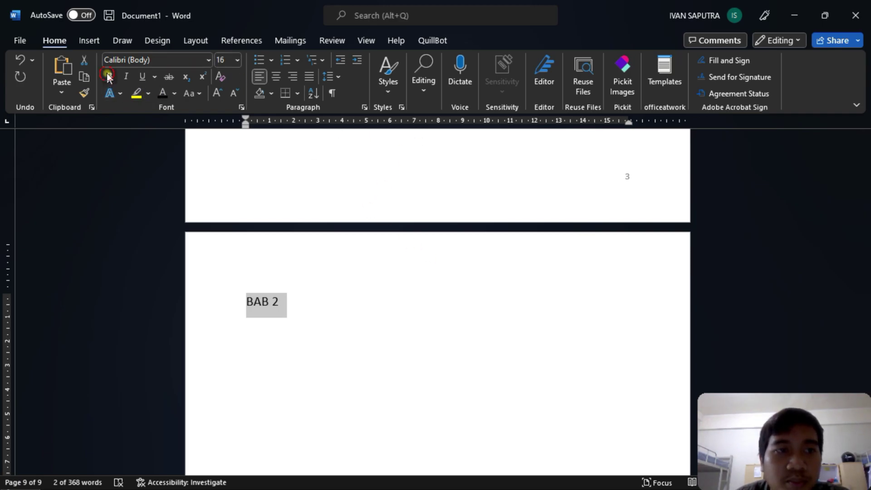
click(317, 307)
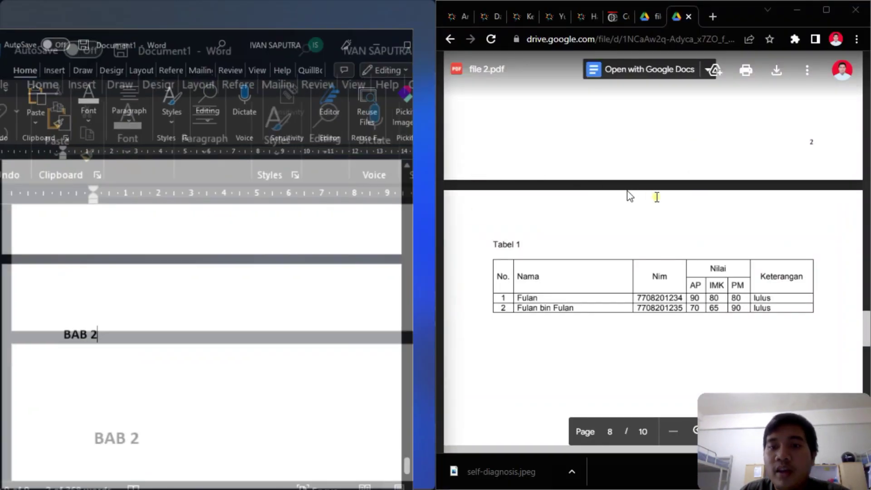
scroll(723, 194, down, 10)
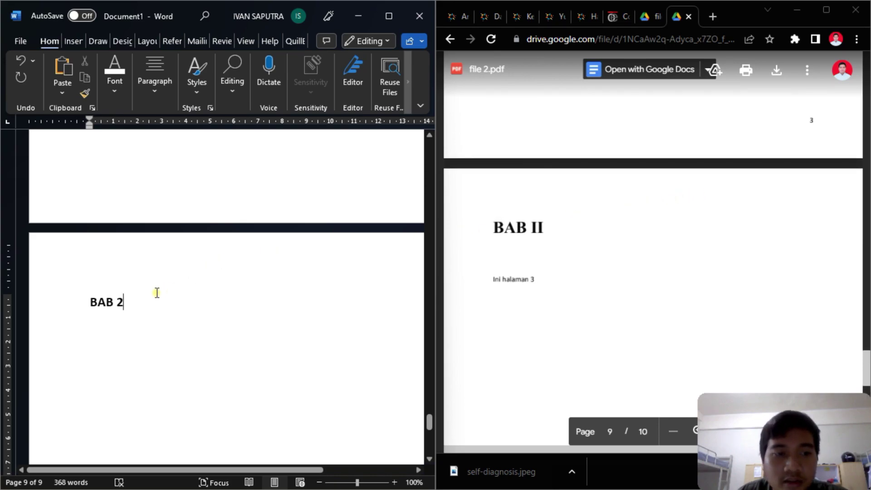
- Add the line 'bab 2 berada di halaman 4' below the BAB 2 heading
click(114, 327)
click(138, 308)
key(Return)
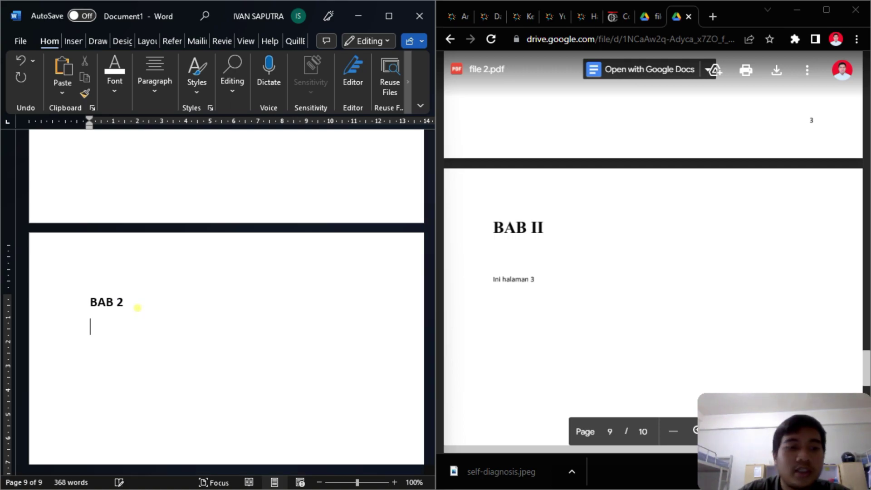
text(Bab)
key(BackSpace)
key(BackSpace)
key(BackSpace)
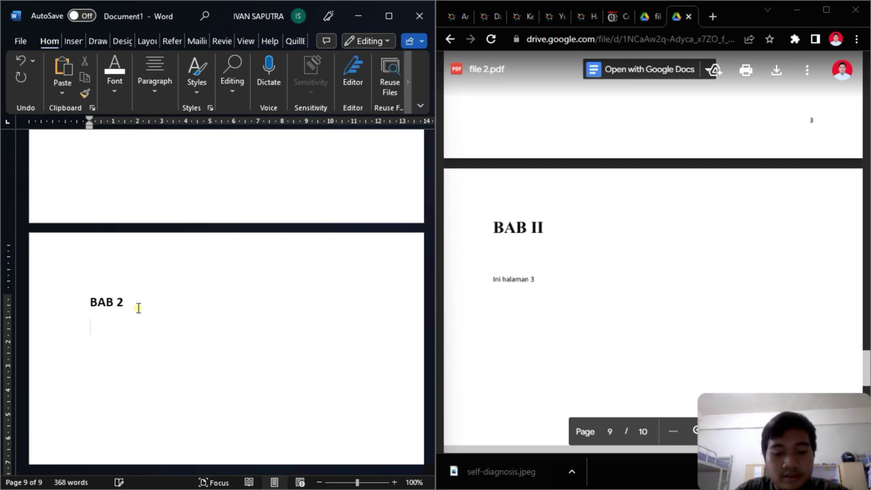
text(bab)
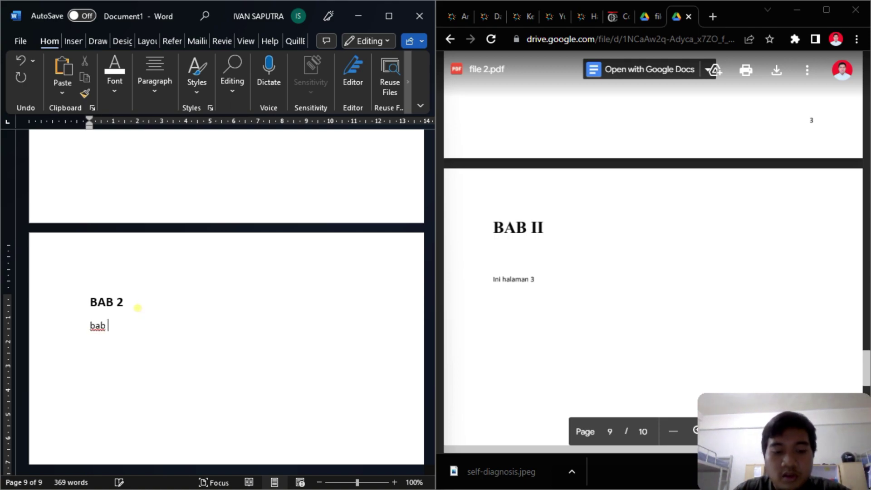
text( 2 Be)
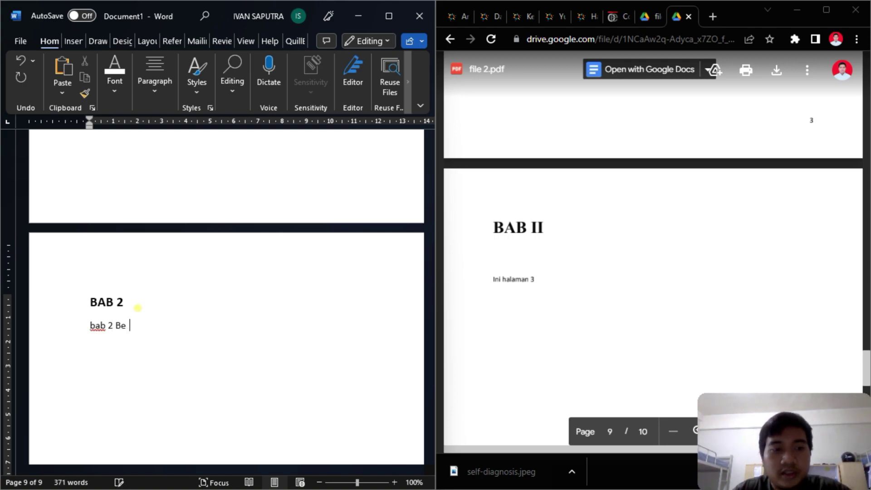
text(rada di halaman 4)
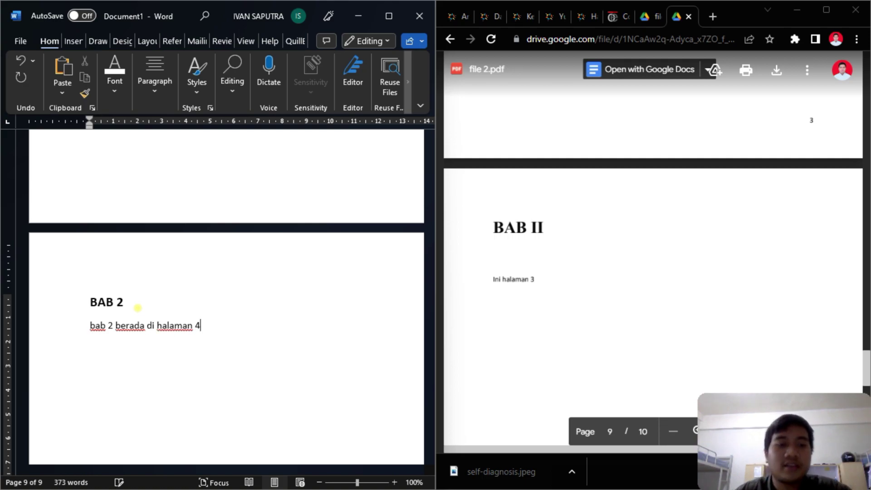
scroll(154, 277, down, 10)
drag(271, 475, 252, 373)
scroll(253, 354, up, 5)
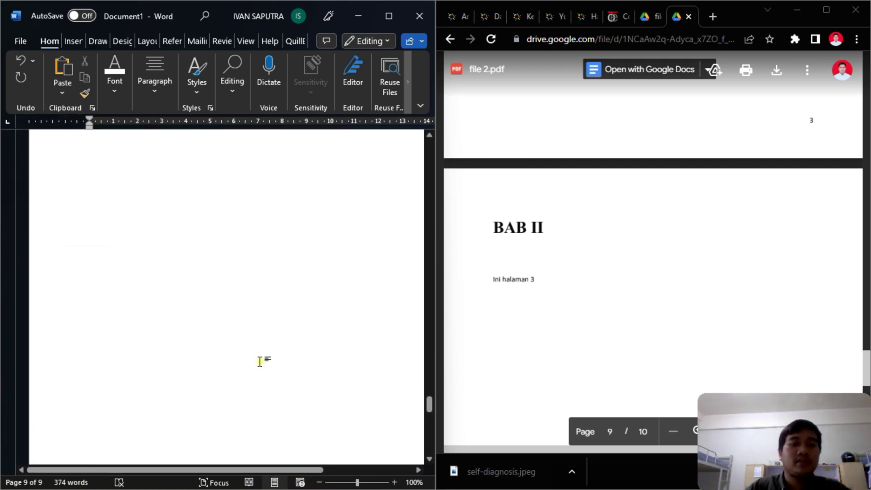
scroll(259, 358, up, 15)
- Add the line 'Tabel 1 berada di halaman' under the Tabel 1 caption
click(148, 304)
scroll(742, 195, up, 1)
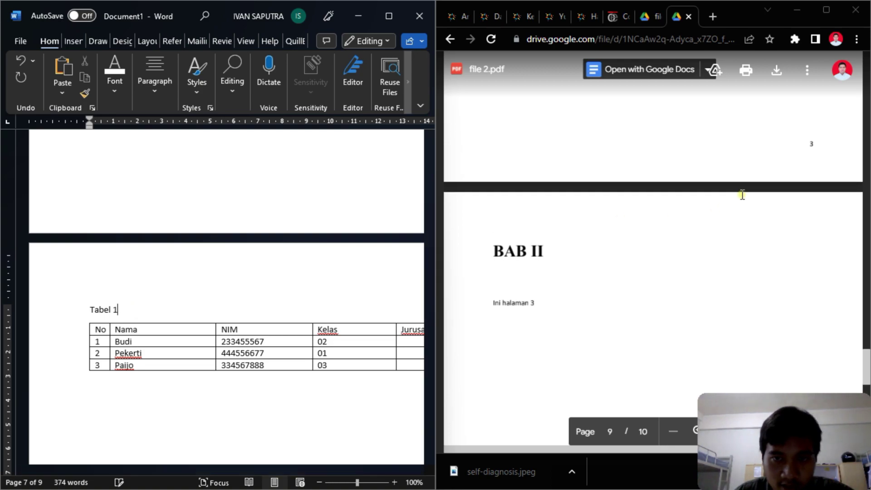
scroll(737, 194, up, 5)
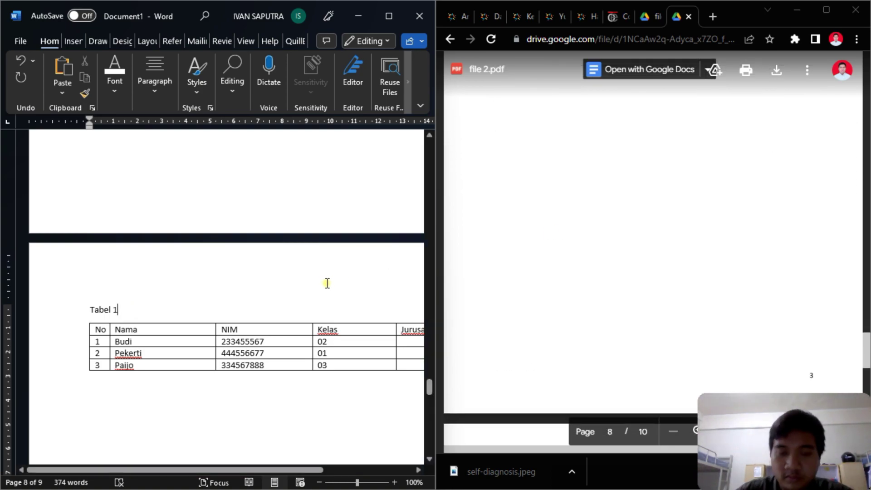
key(Return)
text(Tabel)
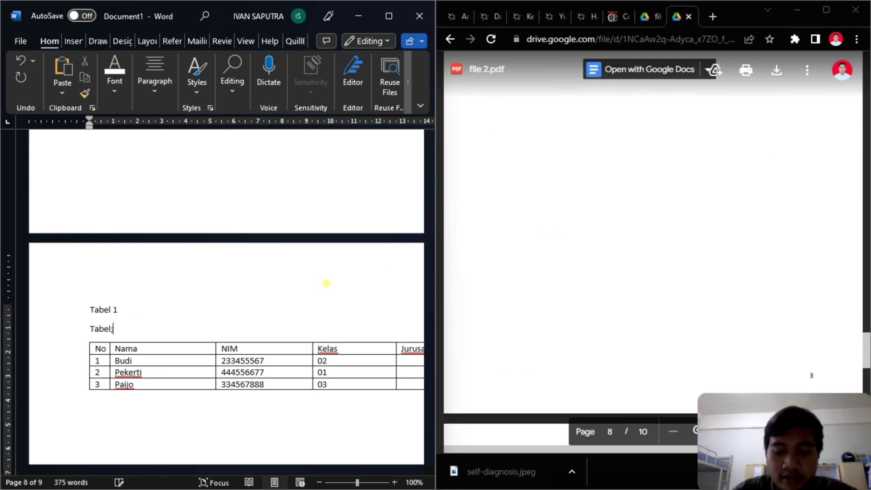
text( 1 berada di halaman 3)
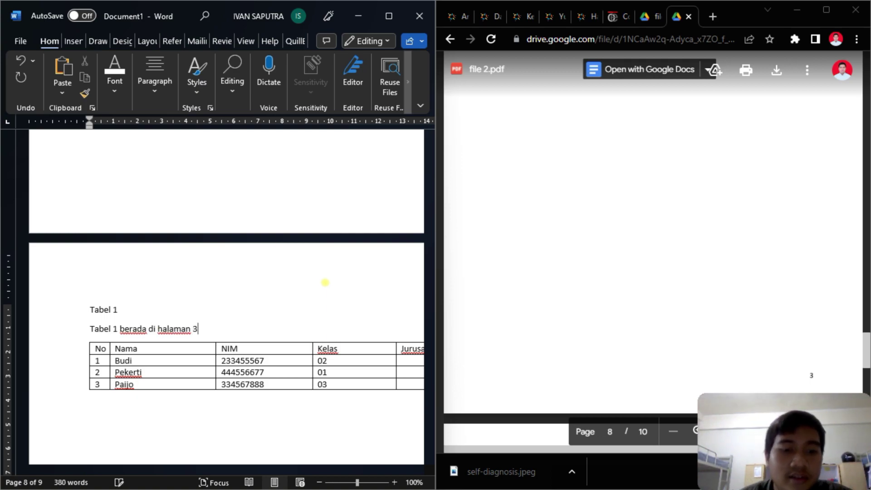
scroll(265, 338, down, 4)
drag(282, 472, 385, 470)
scroll(427, 399, down, 3)
scroll(414, 404, down, 5)
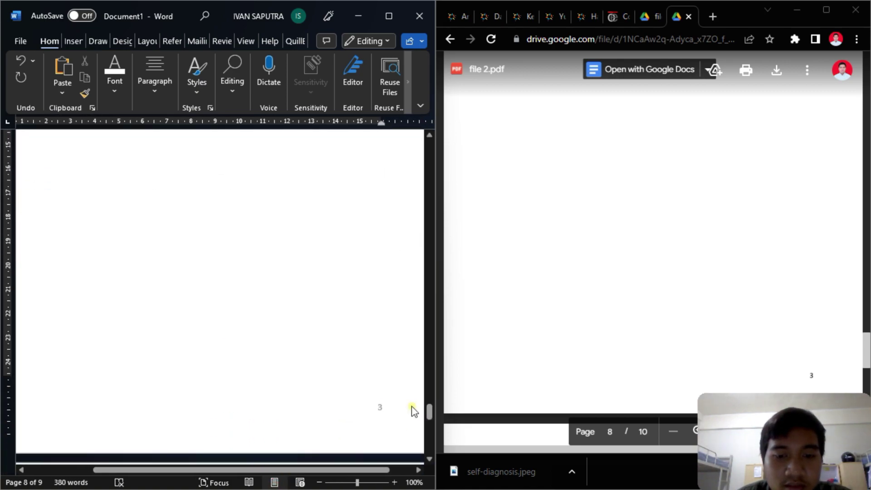
drag(340, 470, 274, 471)
scroll(286, 334, up, 12)
scroll(687, 177, down, 15)
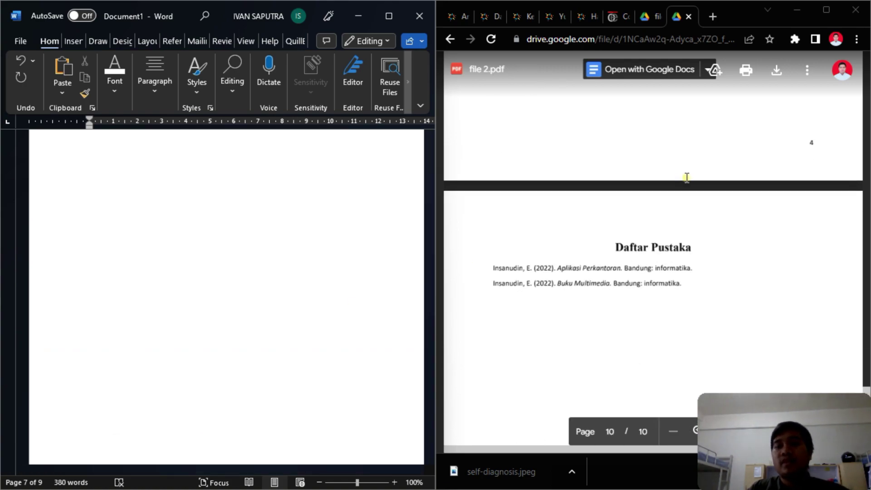
scroll(687, 176, up, 5)
scroll(687, 176, down, 5)
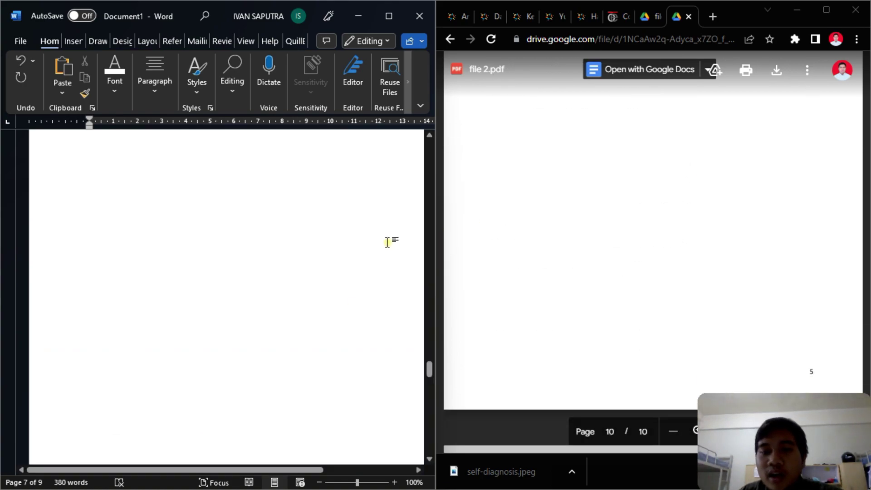
scroll(322, 244, up, 5)
scroll(313, 241, down, 20)
- Type 'bab biasanya berisi bla bla bla' on a new line below the page-4 sentence
right_click(169, 230)
click(222, 201)
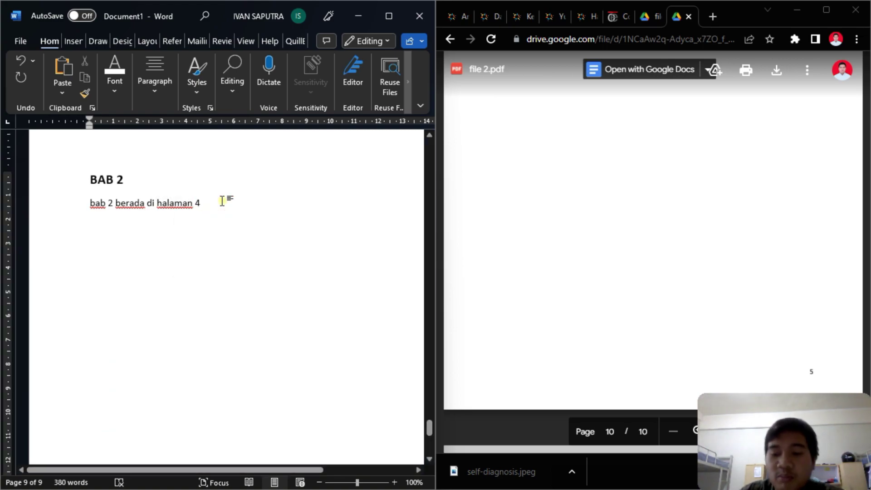
key(Return)
text(bab b)
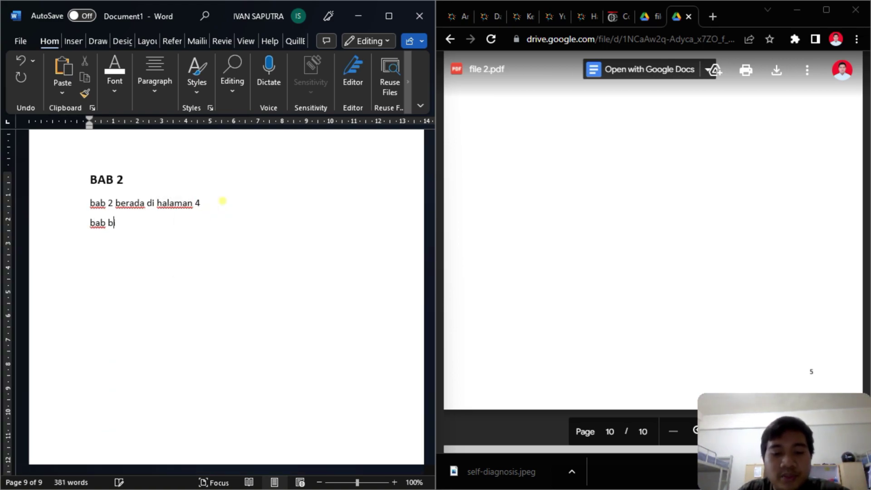
text(iasanya berisi bla bla bla)
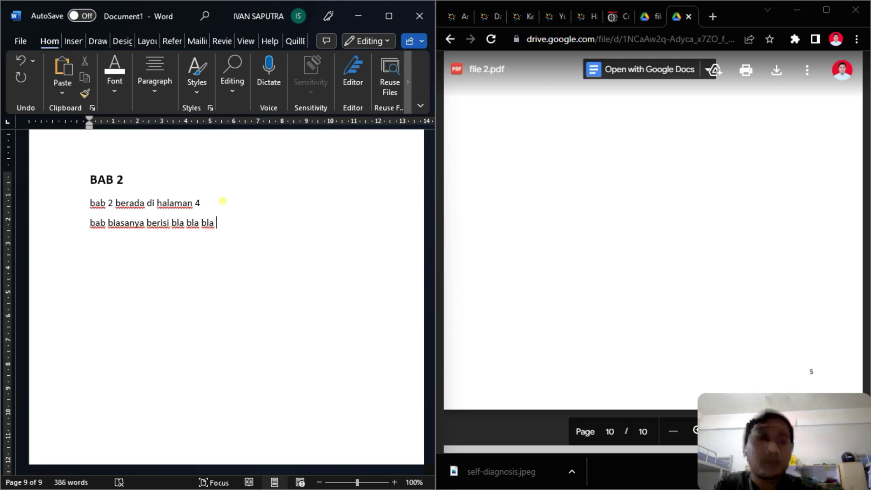
click(69, 41)
- Insert a page break and type 'Daftar Pustaka' at the top of the new page
click(25, 82)
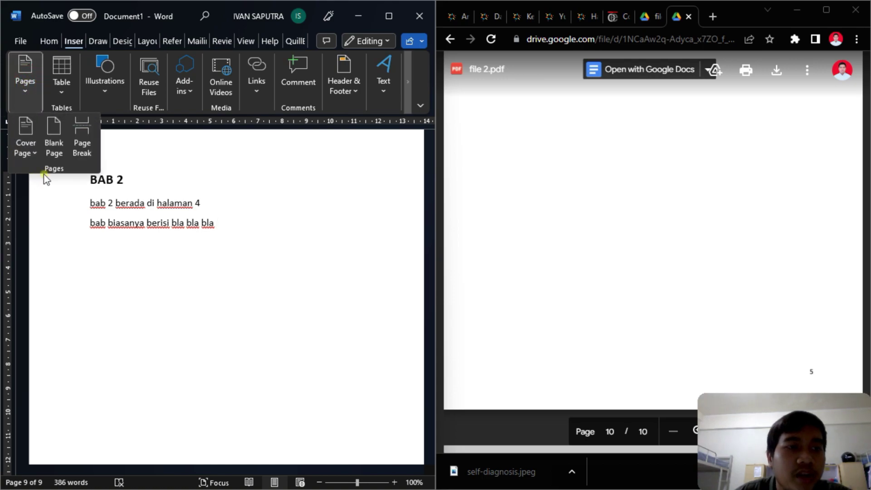
click(86, 143)
scroll(121, 208, down, 3)
click(145, 264)
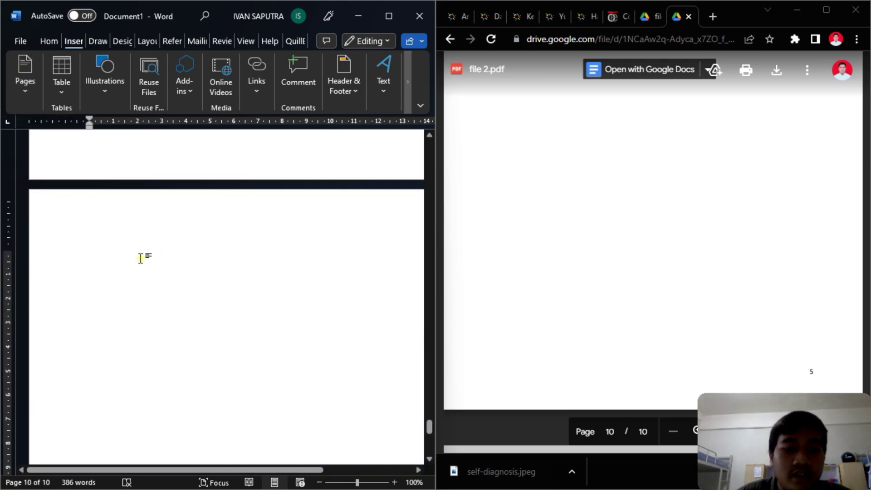
text(Daf)
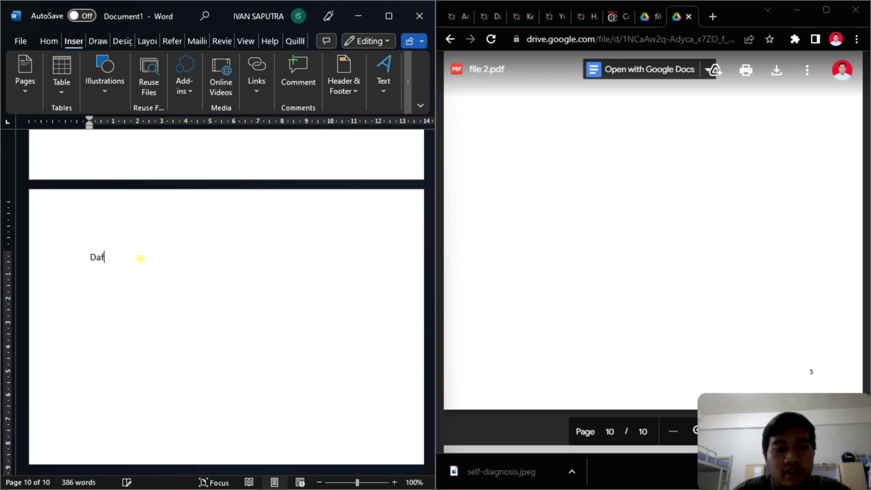
text(tar Pustaka)
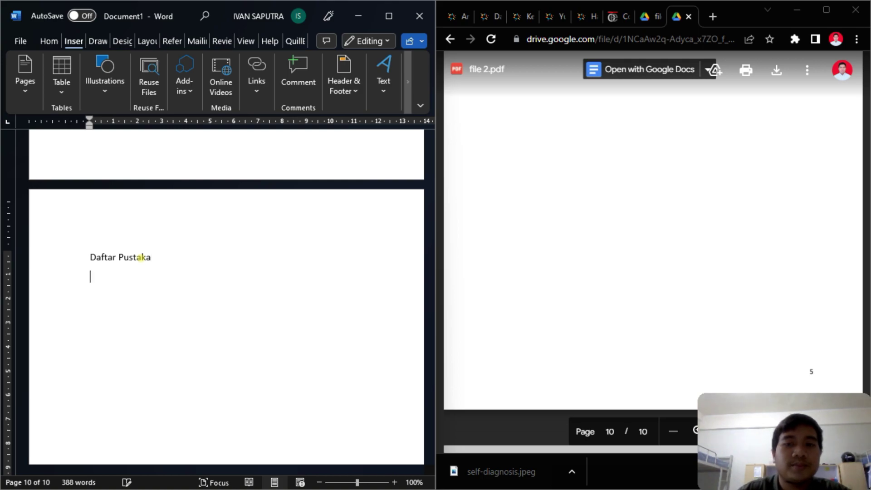
scroll(532, 241, down, 6)
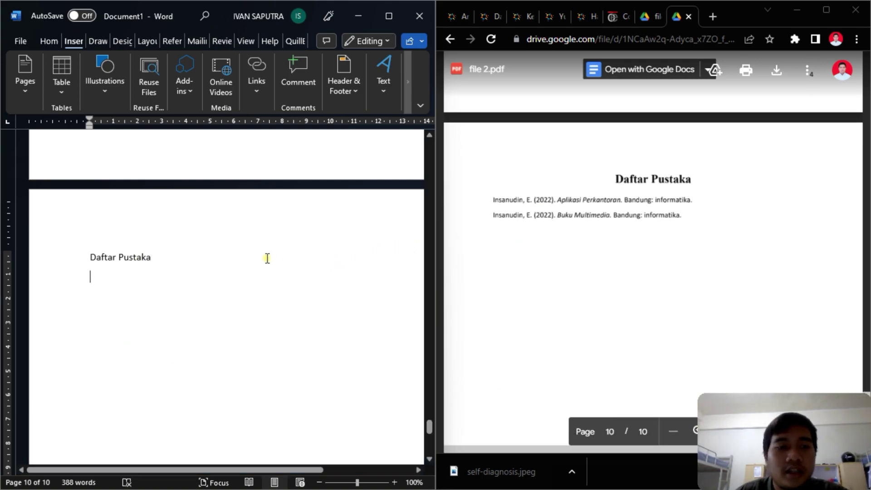
- Make the Daftar Pustaka heading centred, bold and two sizes larger
drag(208, 254, 88, 262)
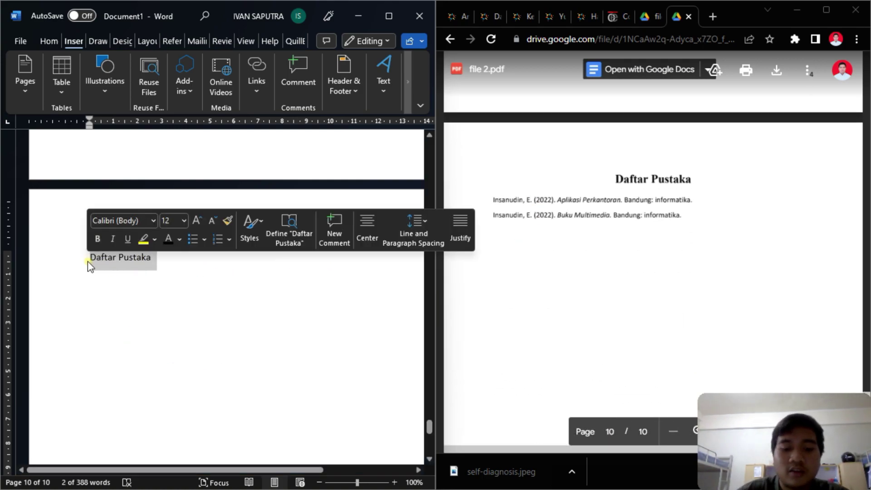
key(ctrl+e)
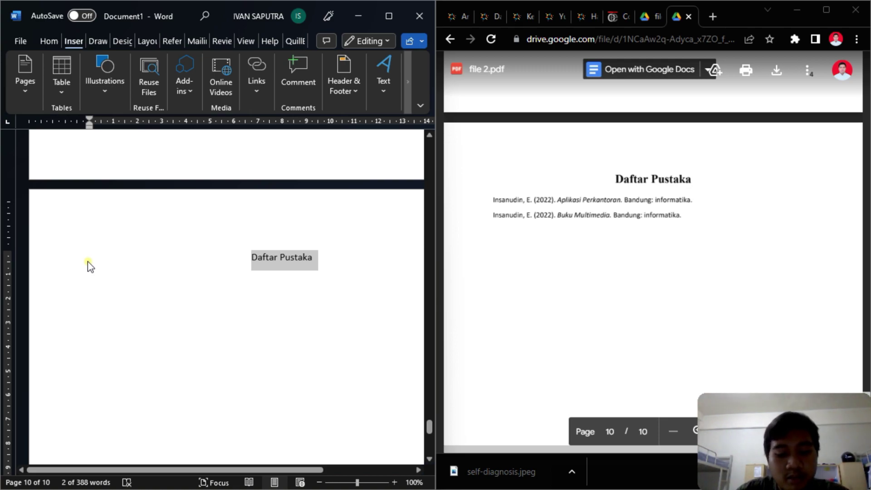
key(ctrl+b)
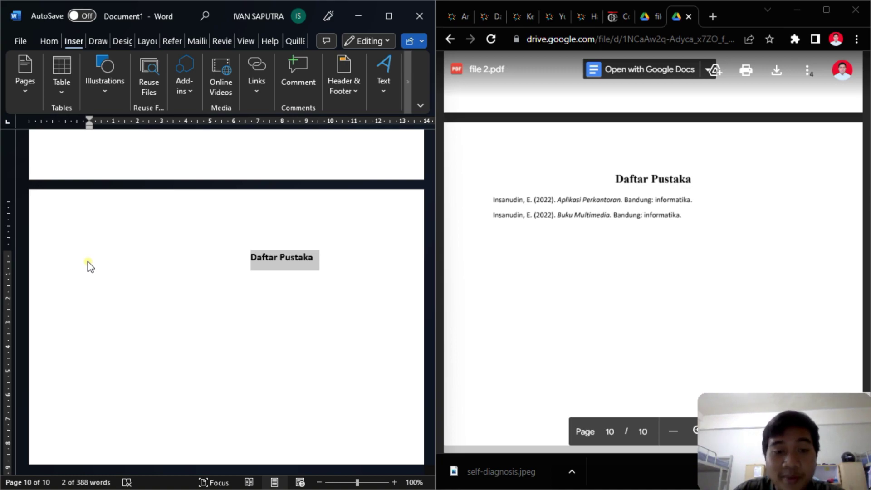
key(ctrl+shift+period)
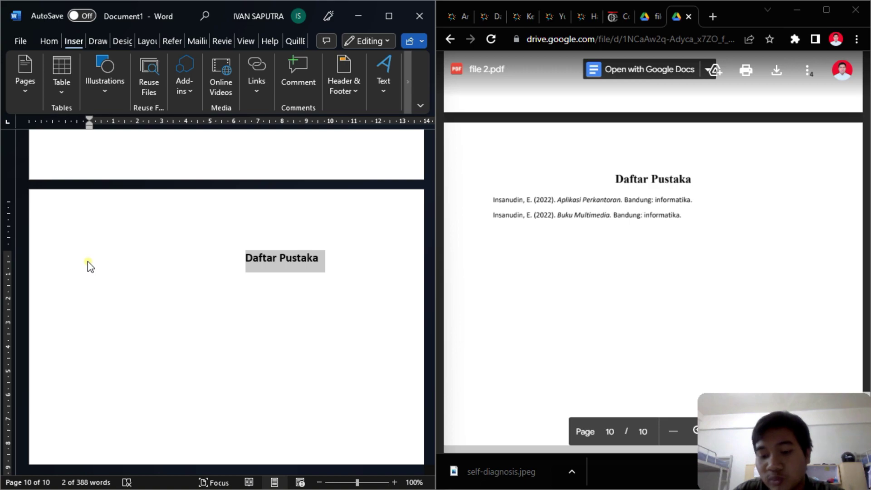
key(ctrl+shift+period)
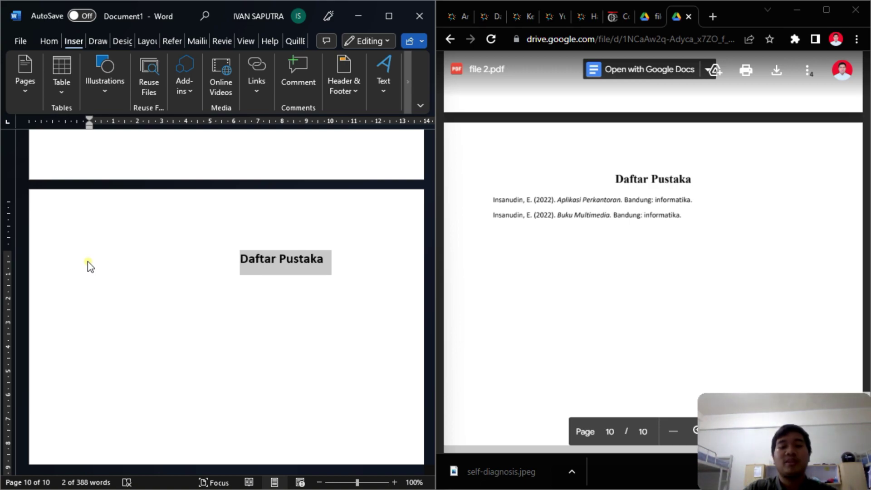
- Type a left-aligned reference entry: author name, (2010), Aplikasi Perkantoran
click(241, 309)
click(332, 264)
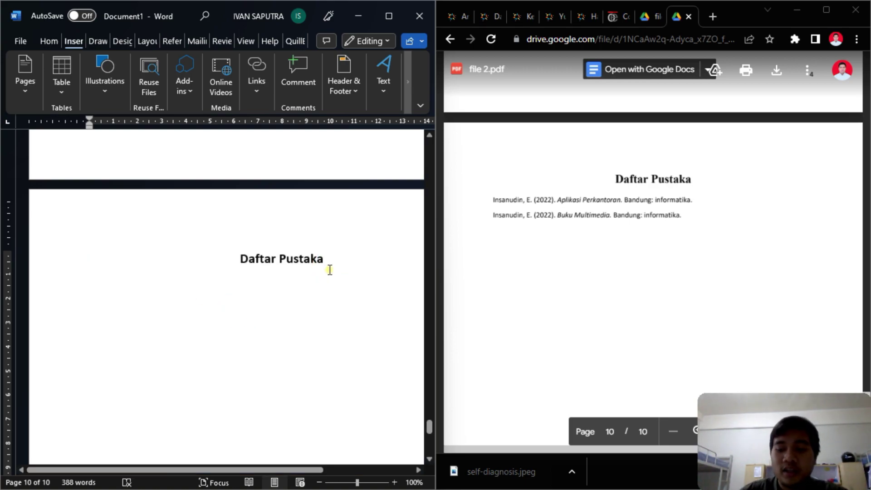
key(Return)
key(ctrl+l)
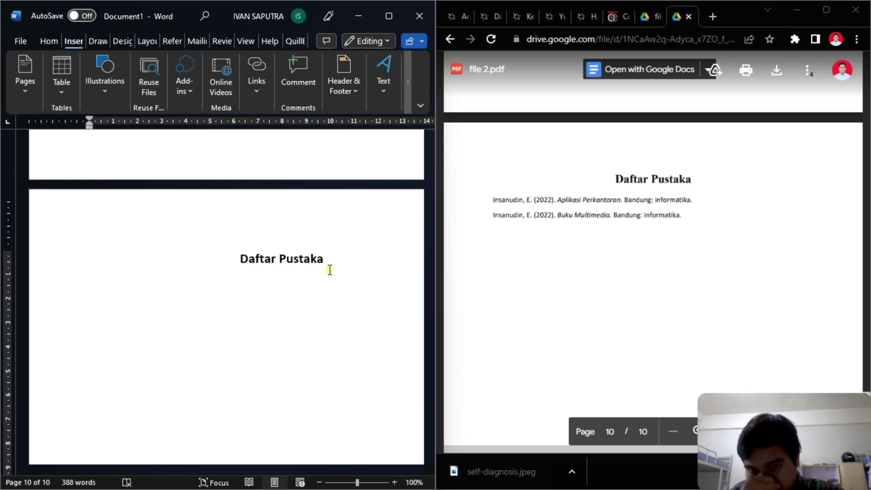
text(Purwanto)
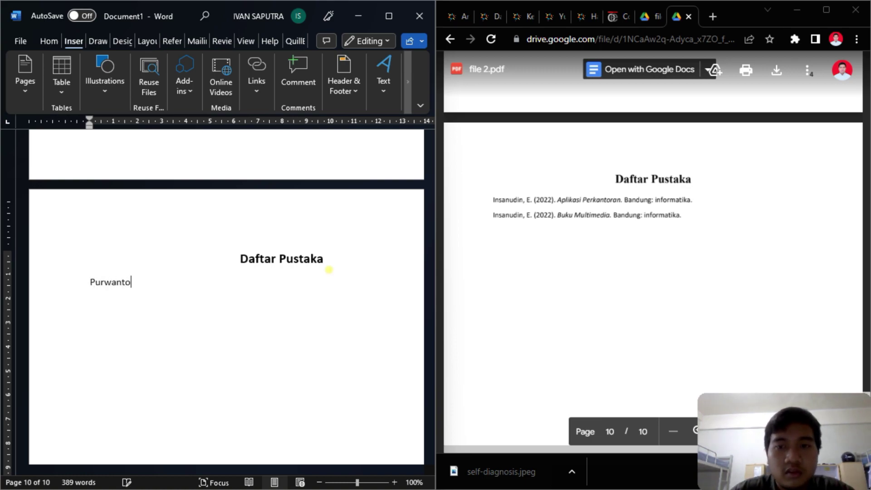
text(,)
key(BackSpace)
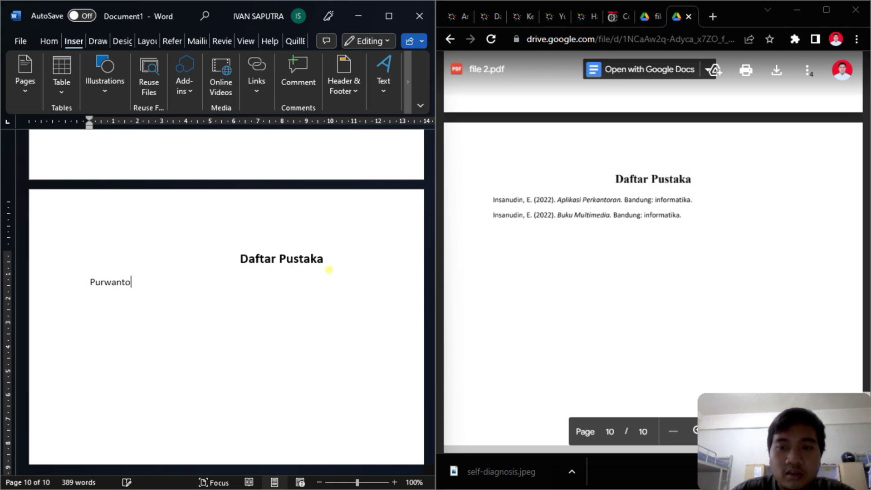
text(())
key(Left)
text(2010)
key(Right)
text(, )
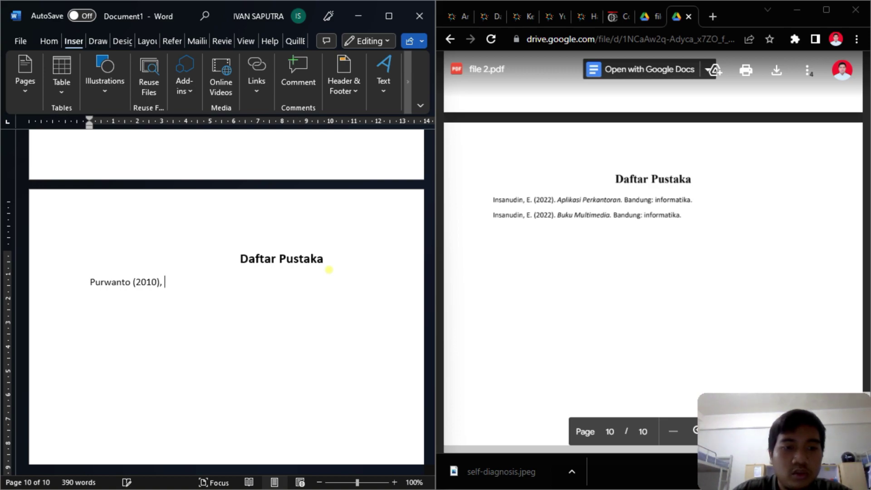
text(A)
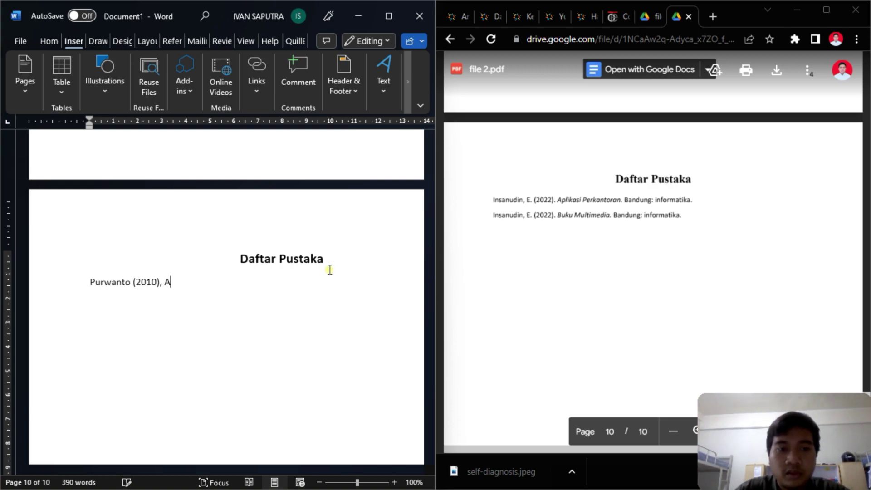
text(plikasi Perkantoran)
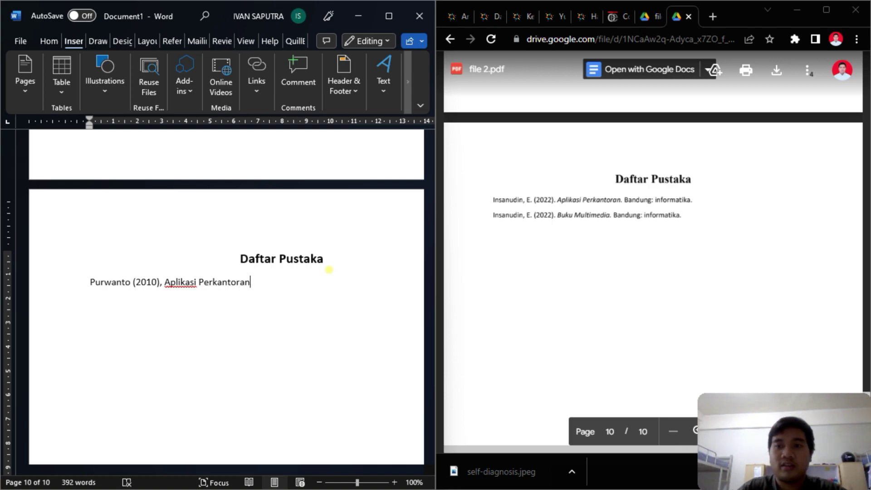
key(Return)
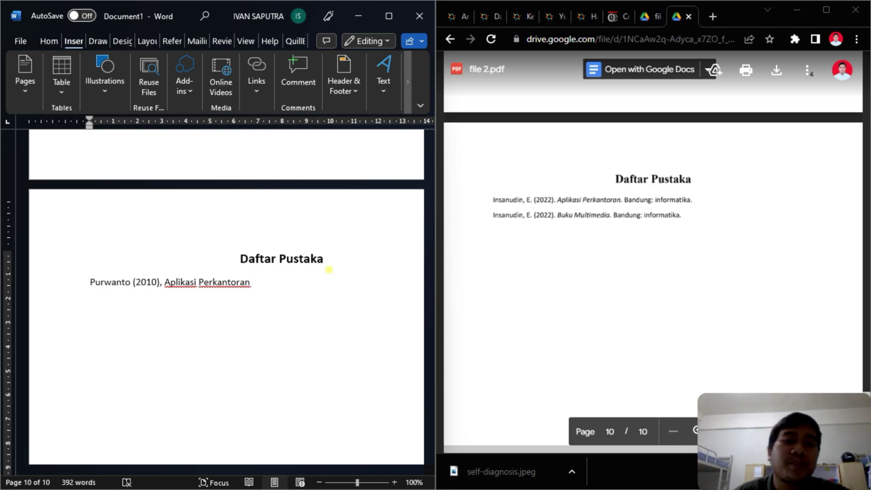
- Under the bla bla bla line, type a name followed by 'menjelaskan bahwa'
scroll(331, 277, up, 10)
scroll(317, 273, up, 12)
scroll(281, 261, down, 6)
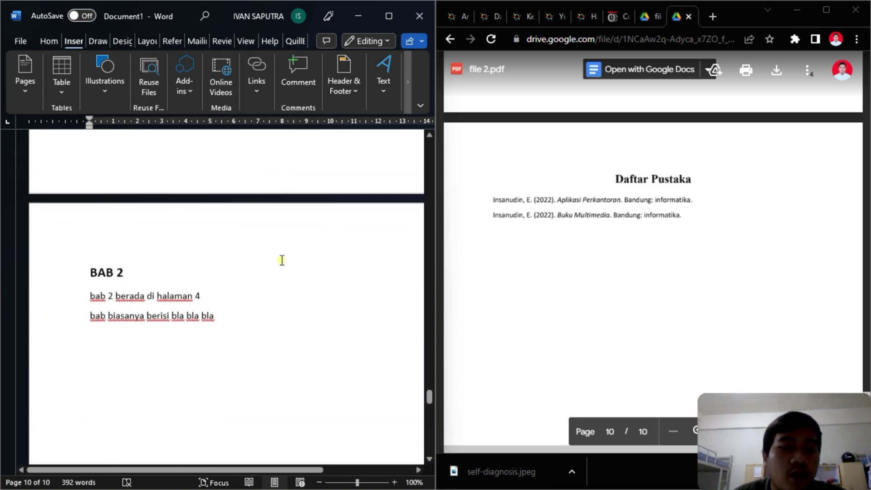
scroll(281, 260, down, 1)
click(230, 286)
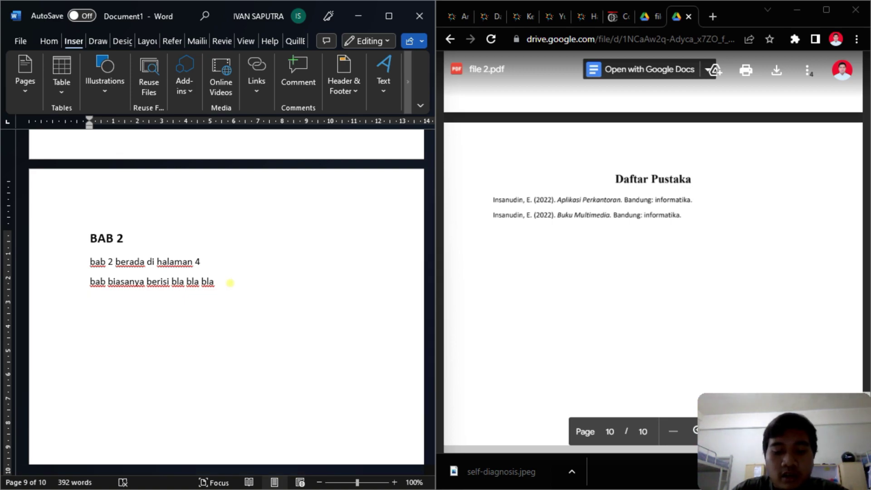
text(paijo m)
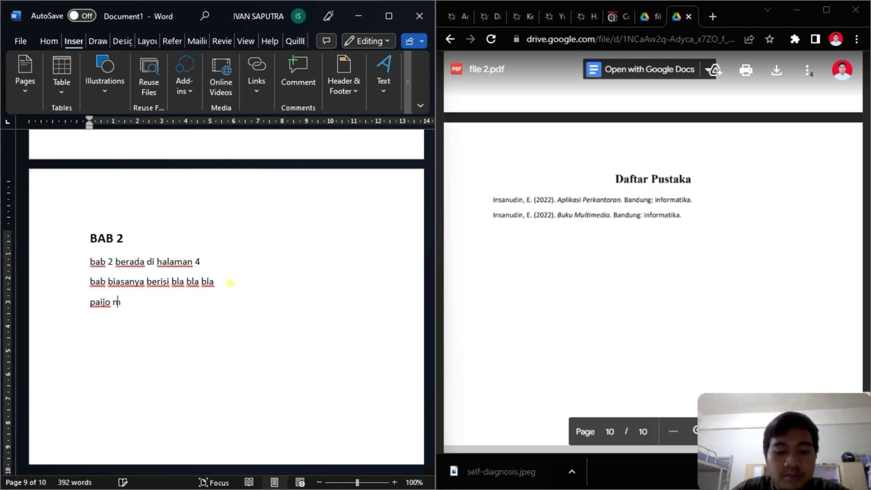
text(enjelaskan bahwa)
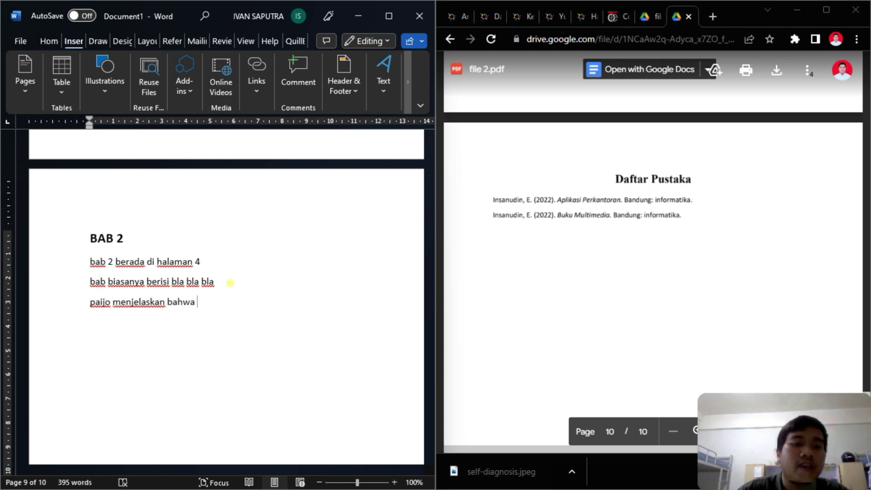
key(Right)
key(Right)
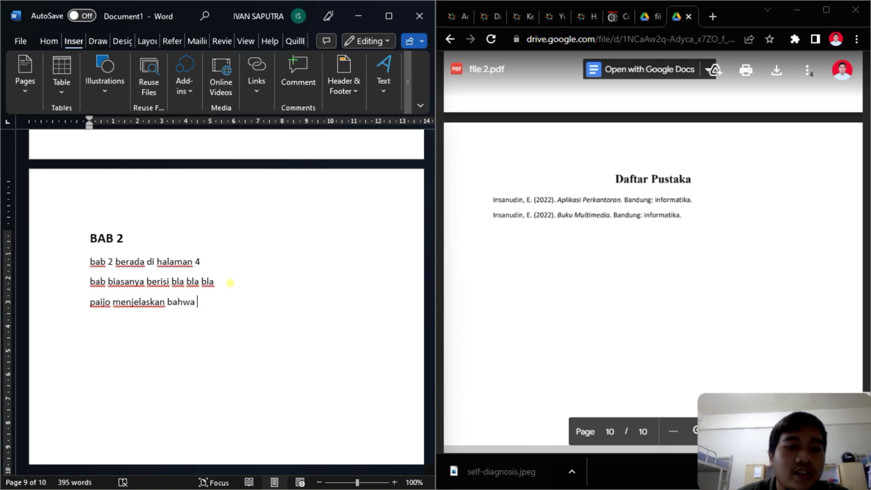
- Maximise Word and open Insert Citation on the References tab
click(388, 16)
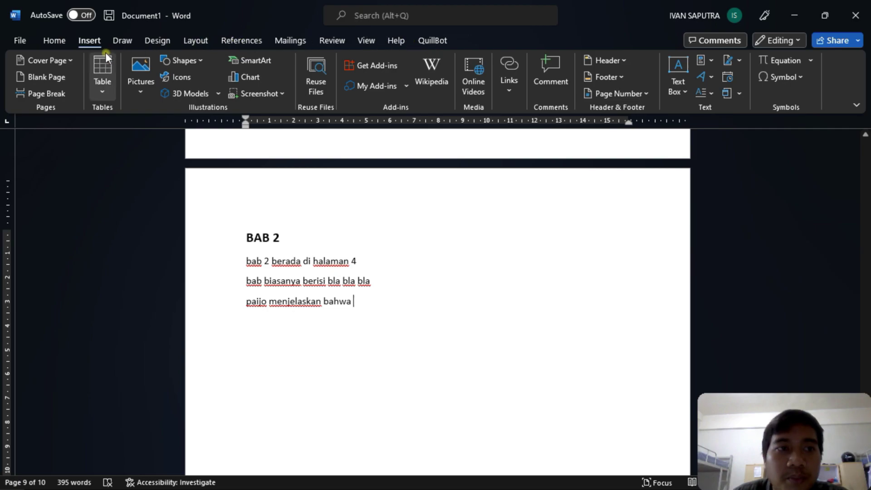
click(245, 39)
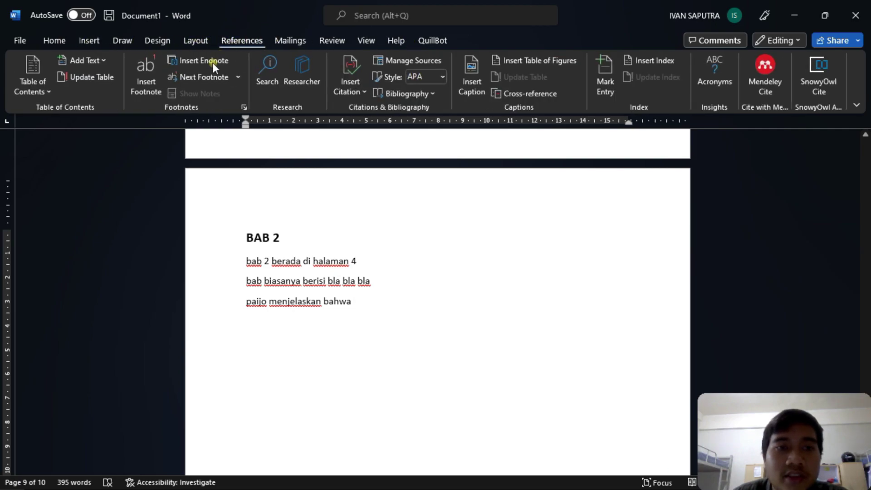
click(354, 92)
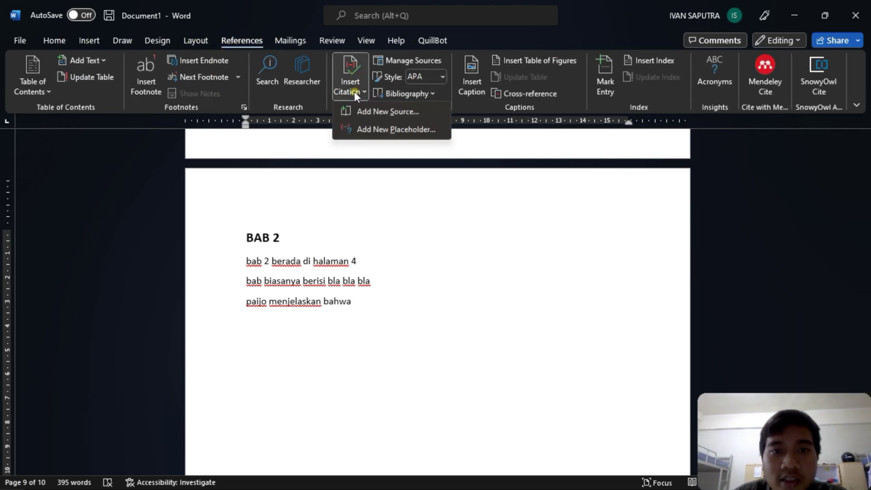
- Start a new citation source and set its type to Book
click(368, 110)
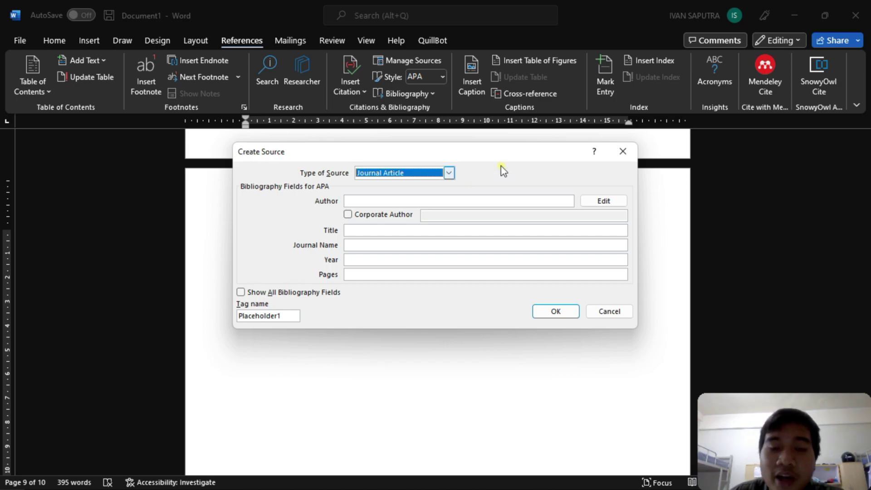
click(448, 173)
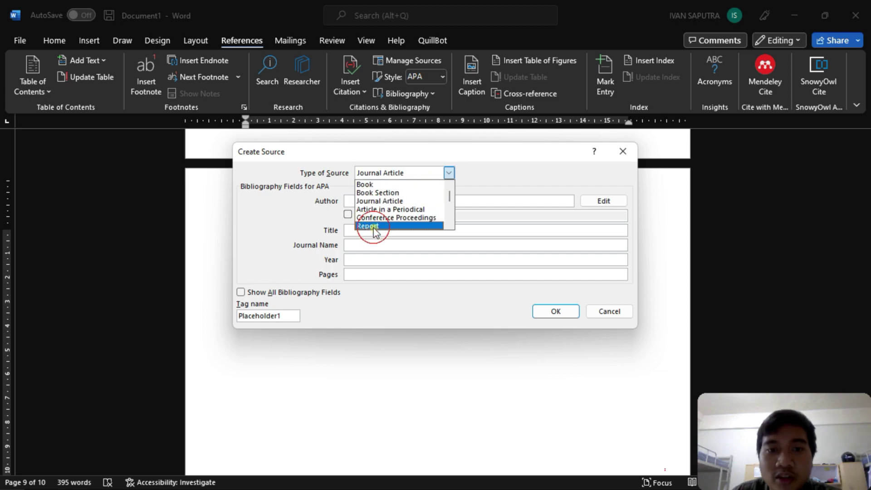
click(374, 226)
click(449, 174)
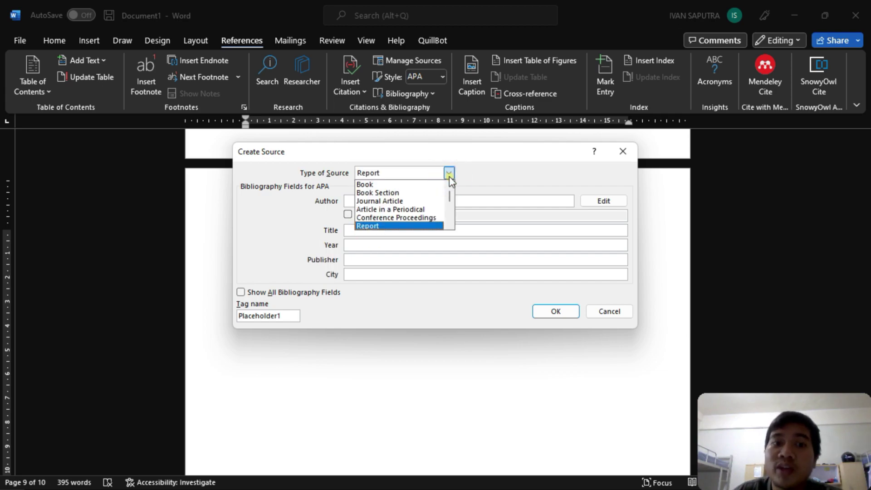
click(388, 201)
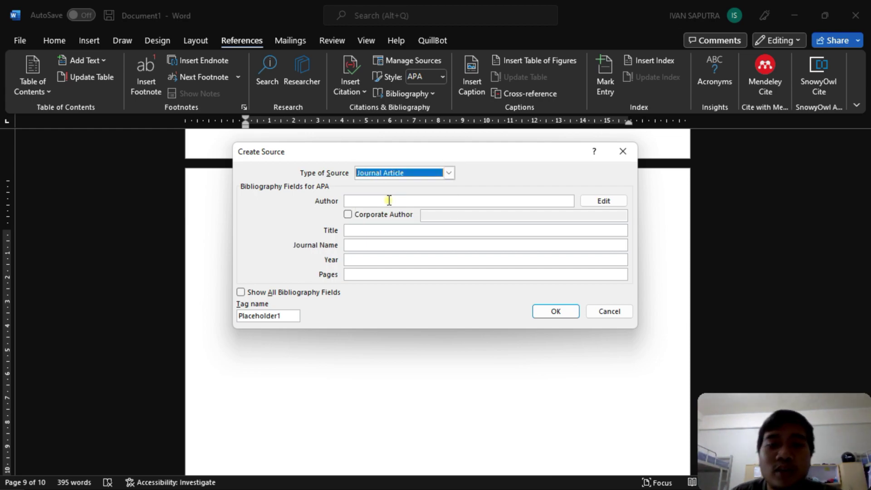
click(449, 172)
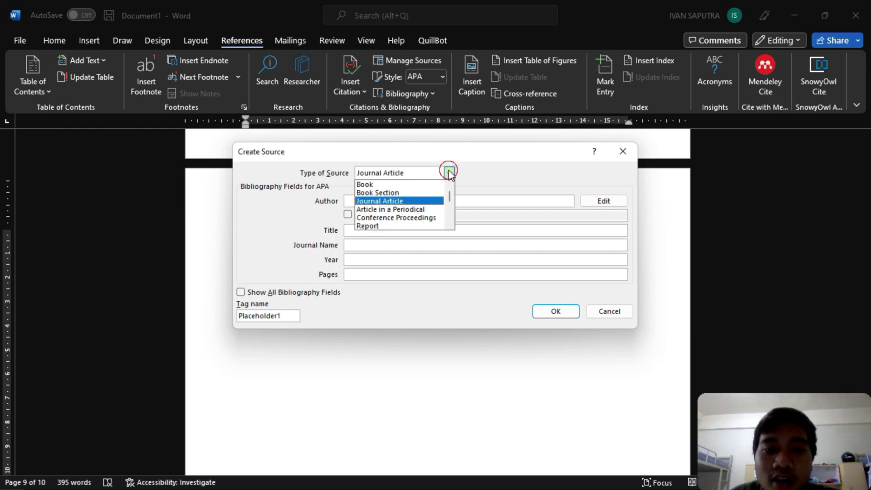
click(413, 184)
- Enter the author, title 'Multimedia sangat menyenangkan', year 2020, city Surabaya and publisher Gramedia
click(364, 201)
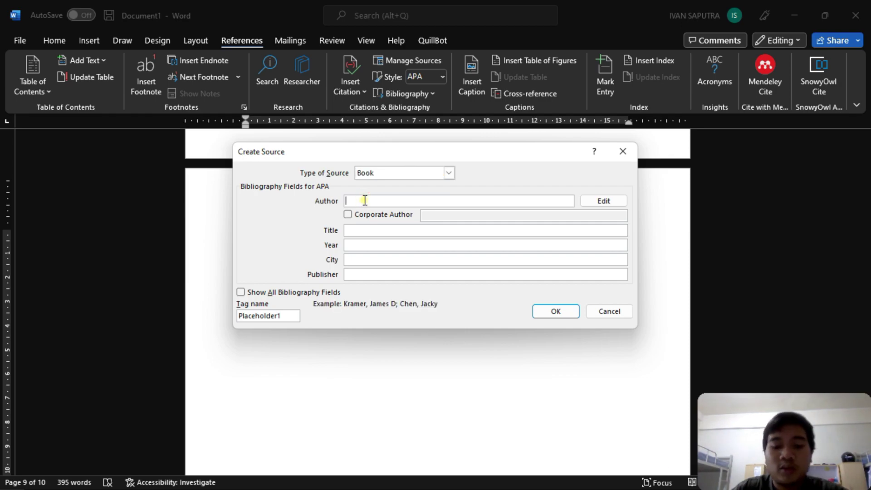
text(P)
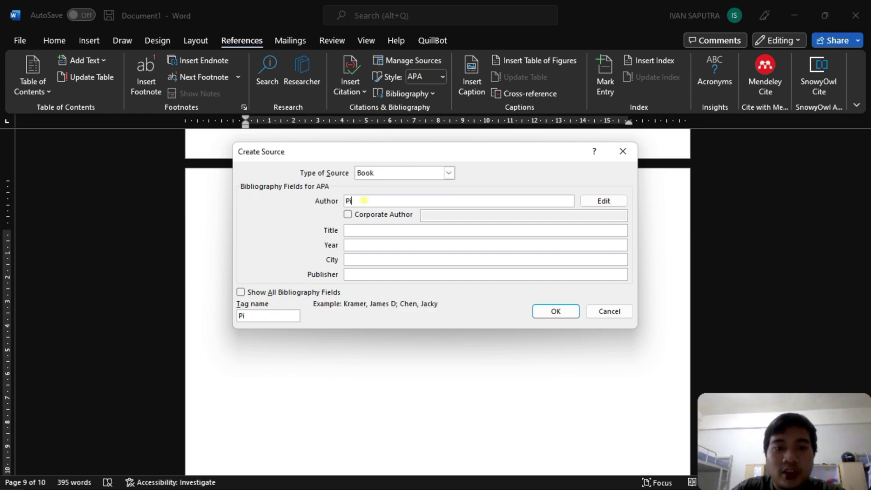
text(aijo)
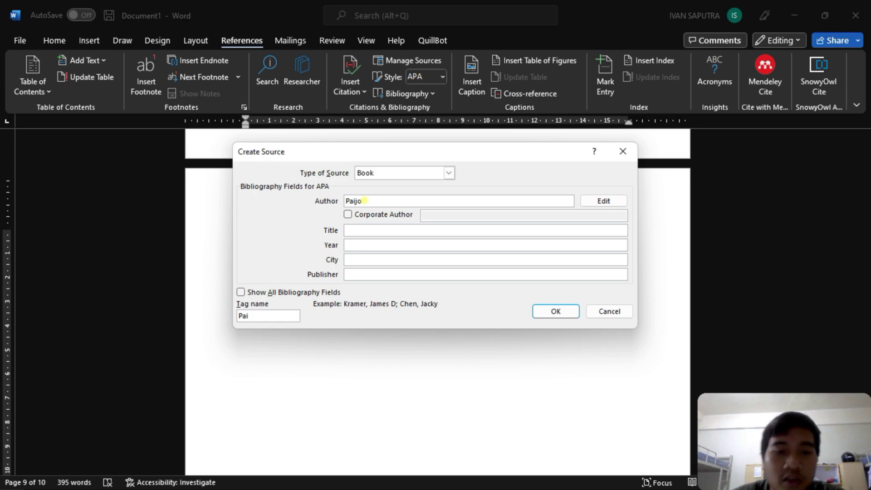
click(404, 231)
text(Mu)
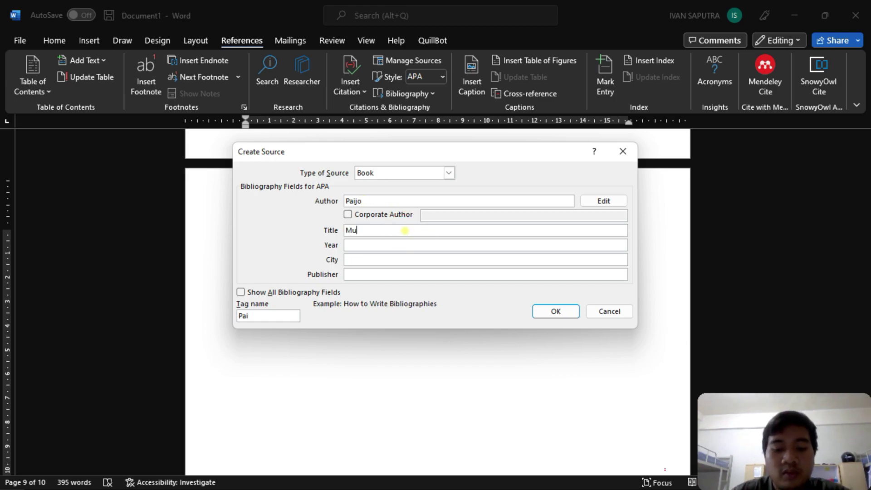
text(ltimediaa)
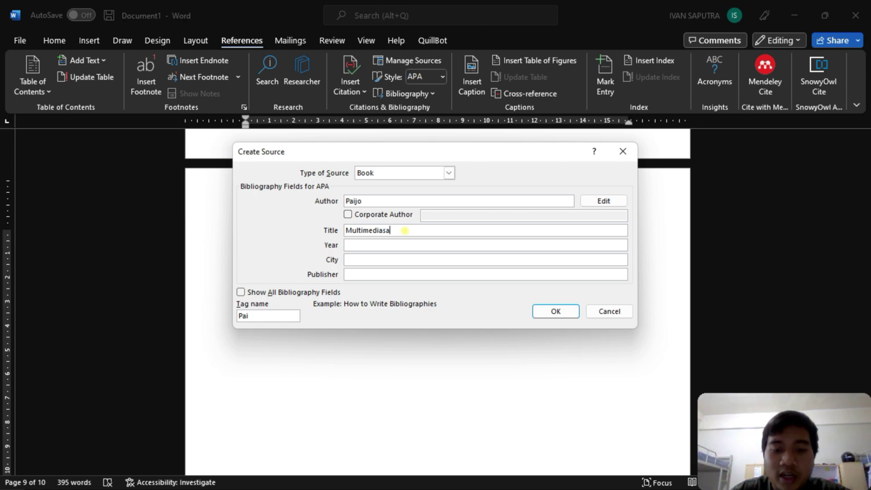
text(sangat menyenangkan)
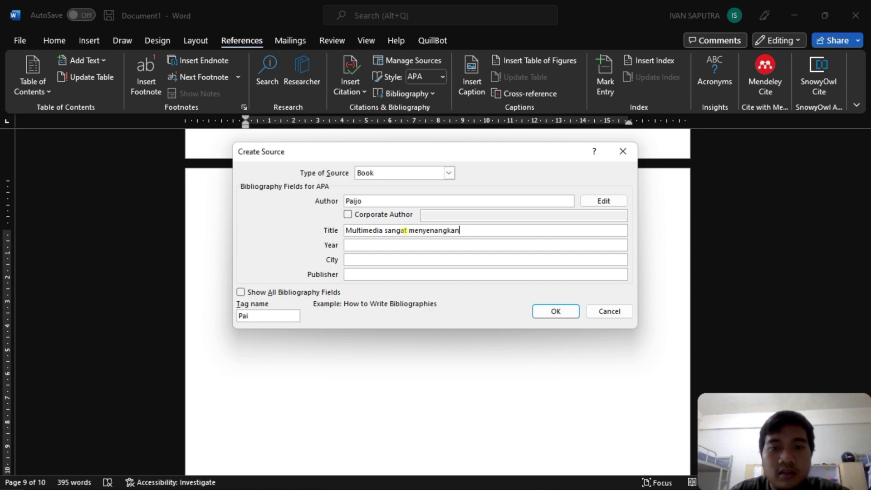
click(392, 245)
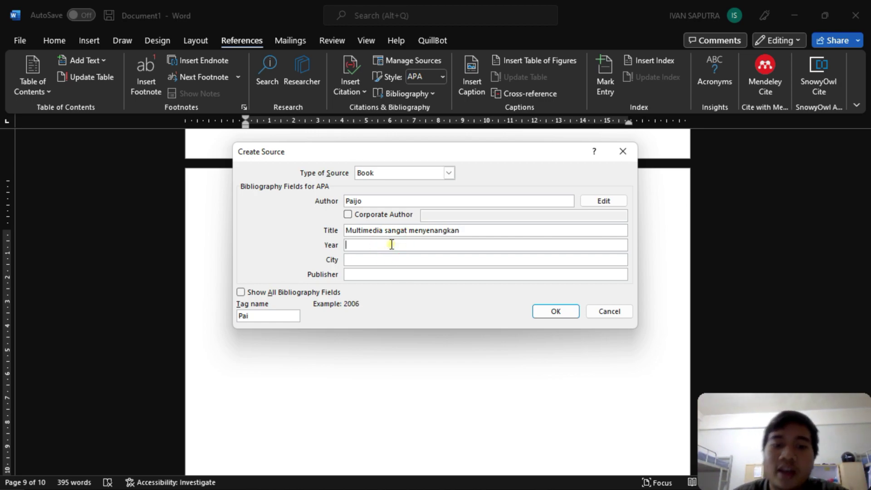
text(2020)
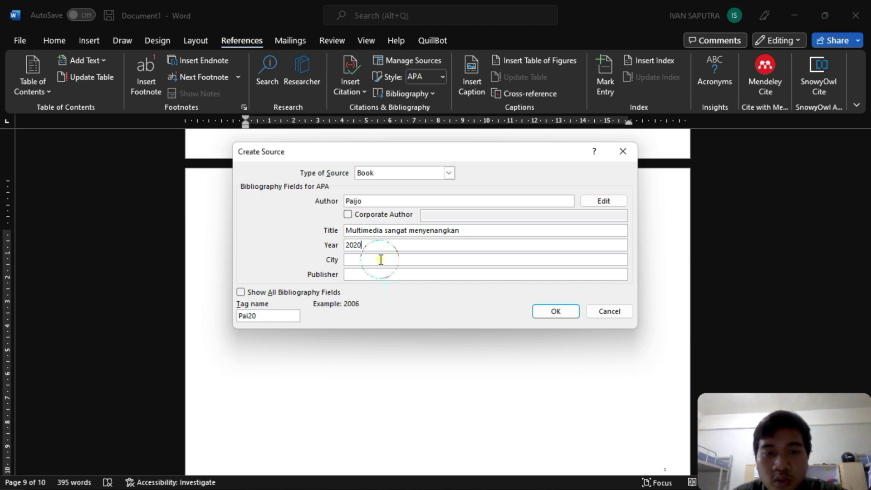
click(381, 260)
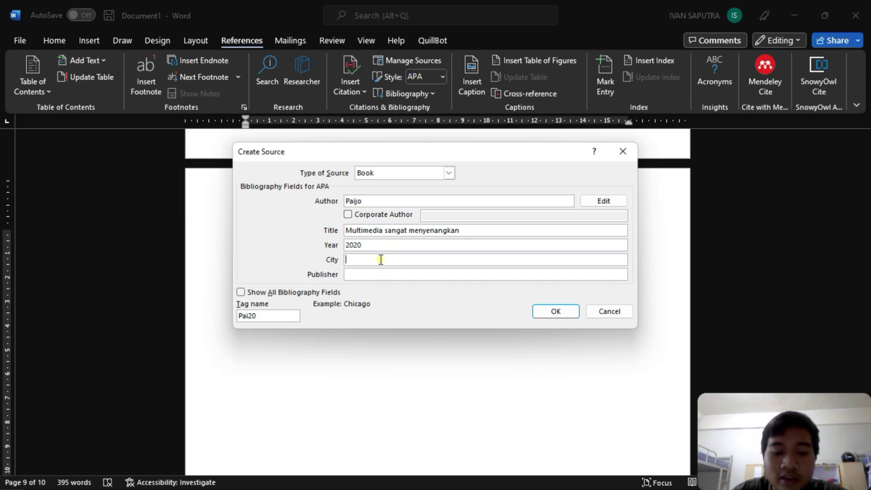
text(Surabaya)
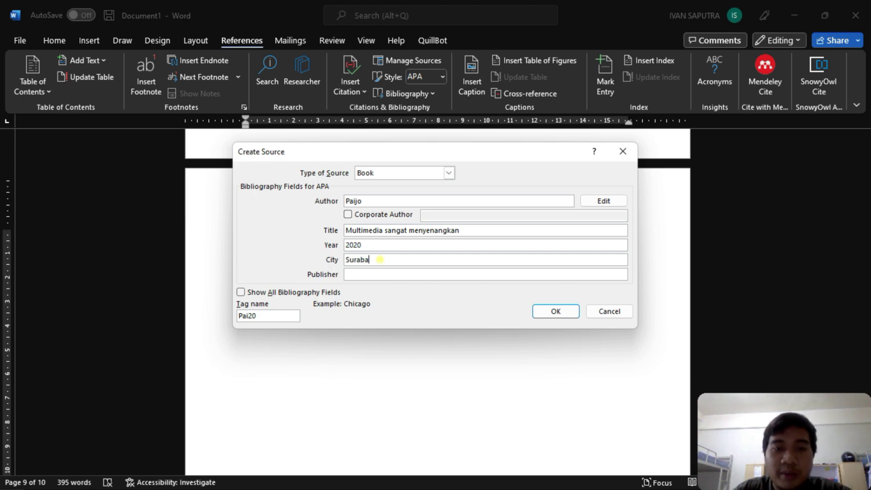
click(432, 274)
text(Gramedia)
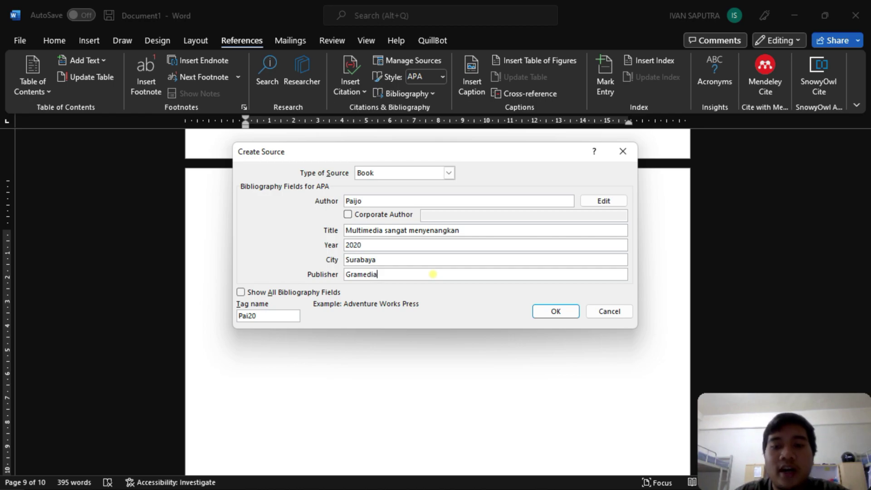
- Save the new book source so its citation appears after 'bahwa', and select it
click(546, 313)
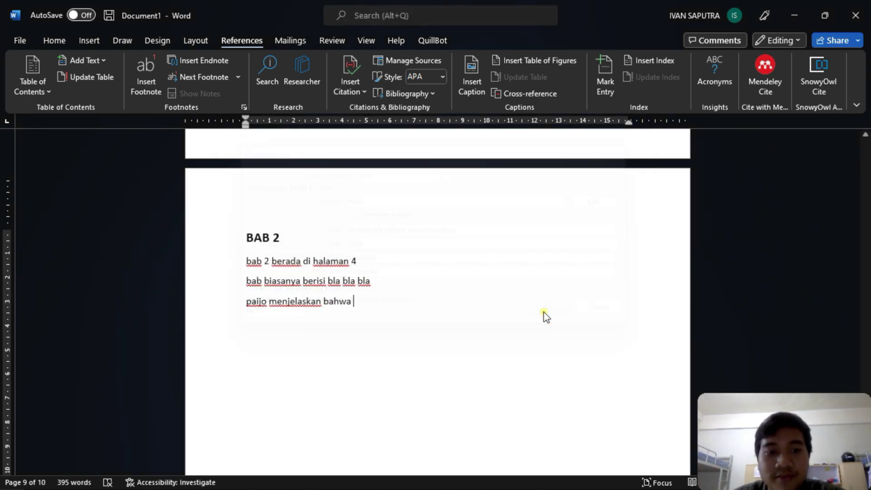
click(387, 301)
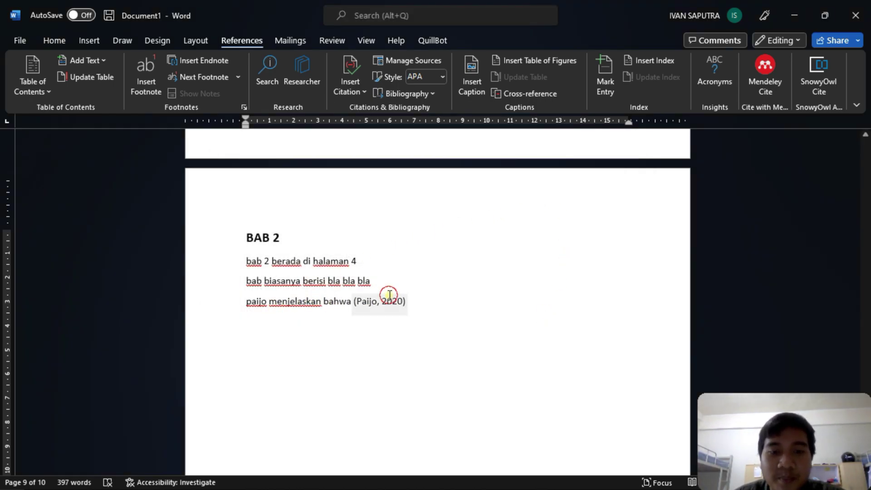
click(334, 323)
click(379, 301)
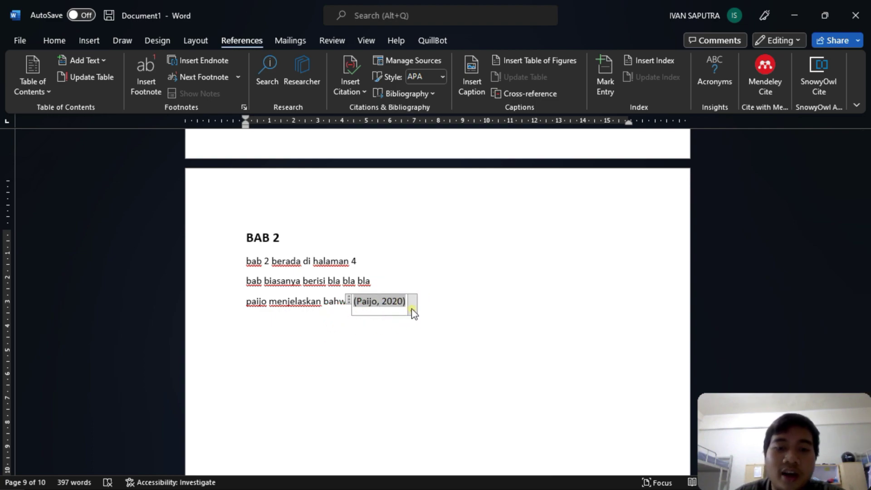
click(412, 309)
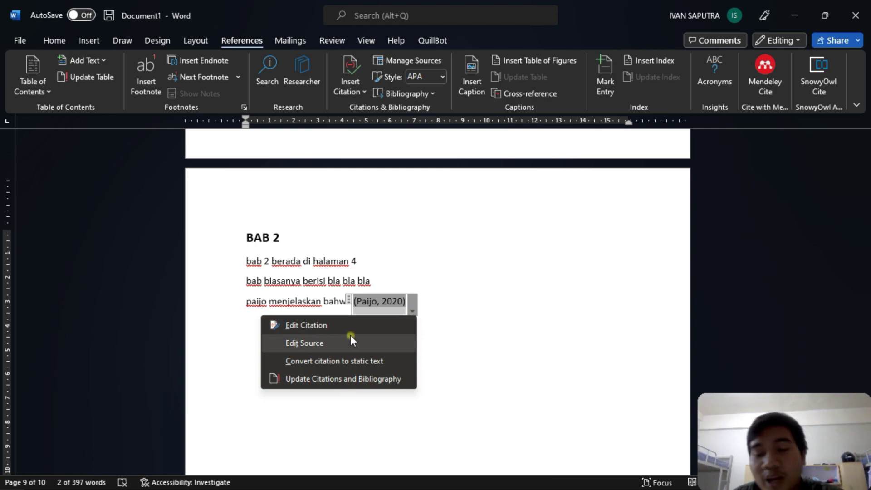
click(436, 298)
- Edit the citation to add page 30, so it ends '2020, p. 30)'
click(405, 331)
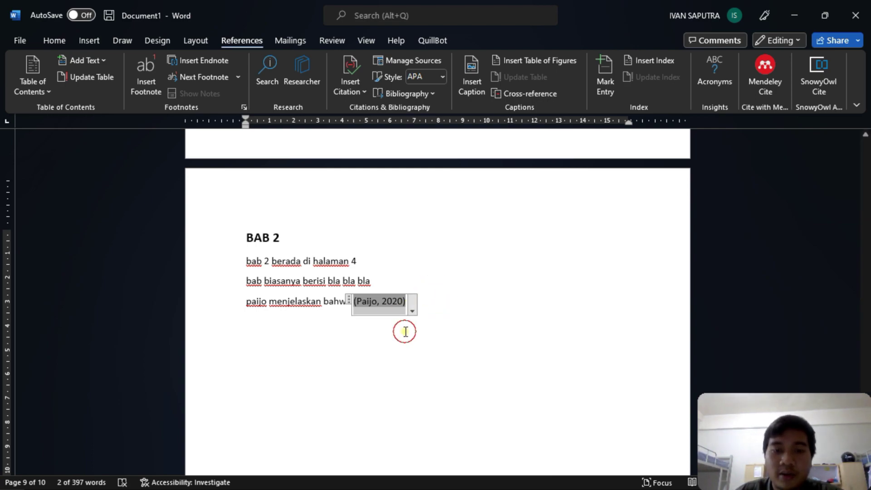
click(392, 309)
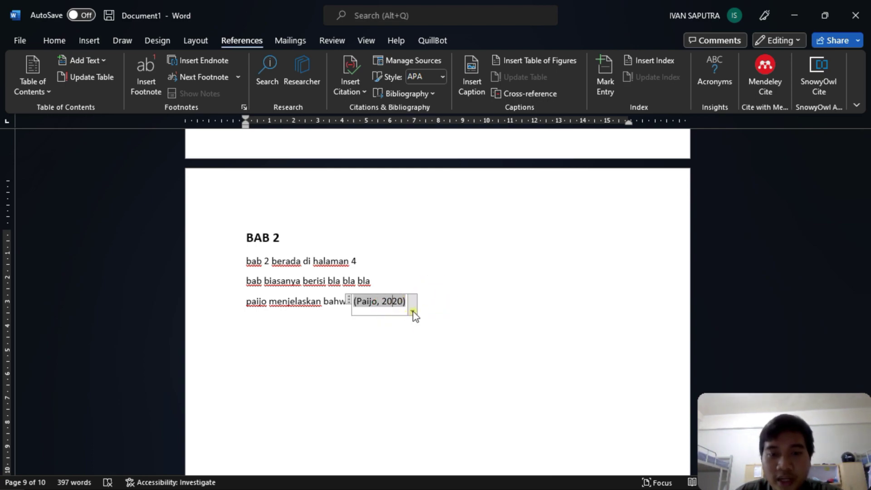
click(413, 312)
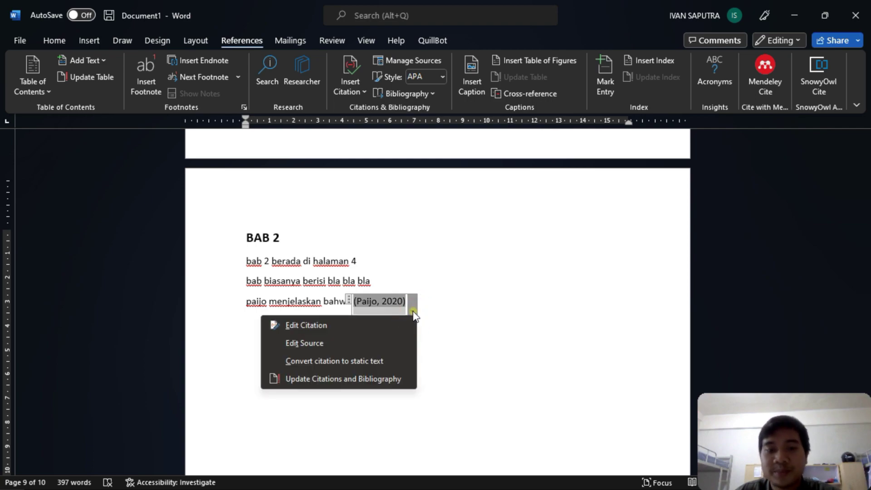
click(385, 323)
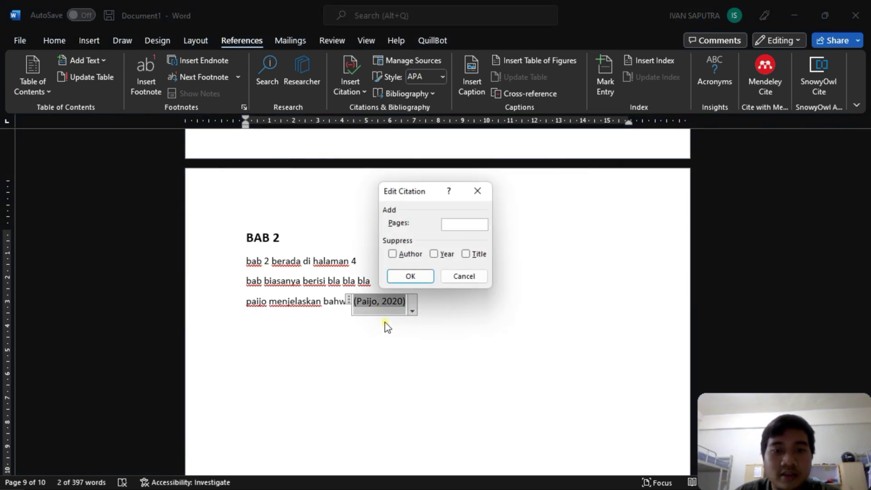
click(461, 225)
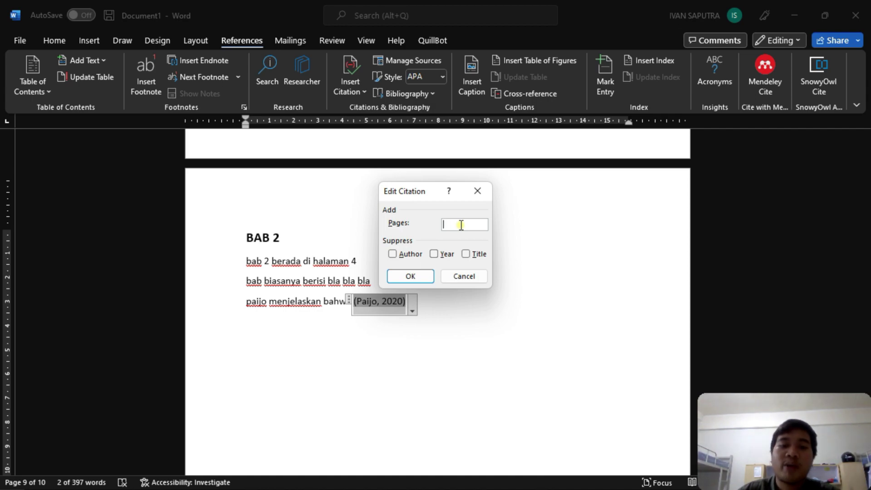
text(30)
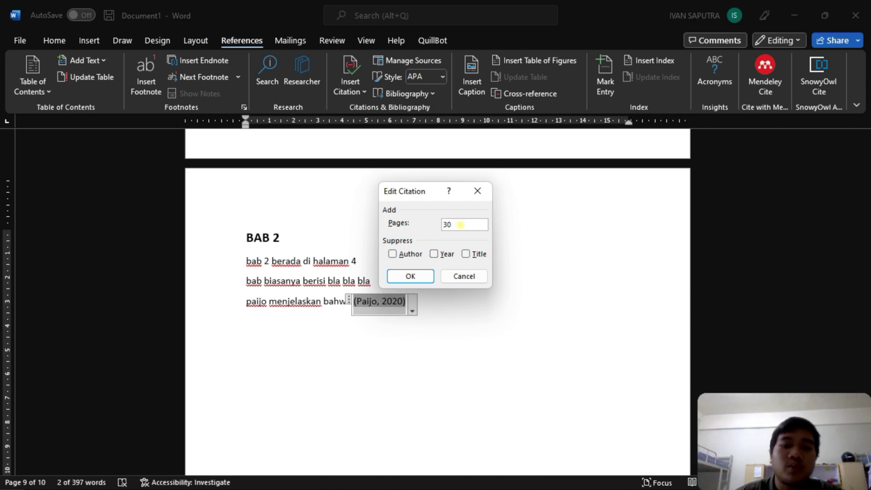
click(431, 275)
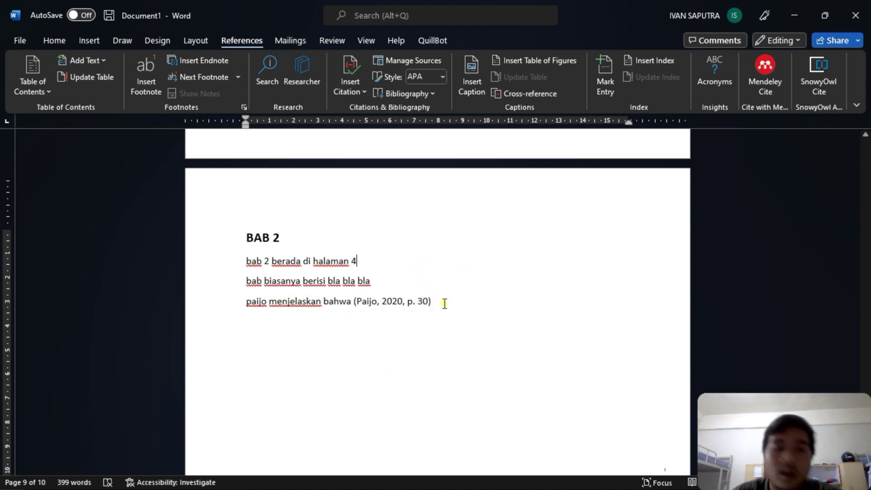
- Insert a References-style bibliography on a new line under Daftar Pustaka
scroll(389, 294, down, 1)
scroll(387, 287, up, 5)
scroll(391, 282, down, 5)
scroll(387, 277, up, 5)
scroll(388, 277, down, 5)
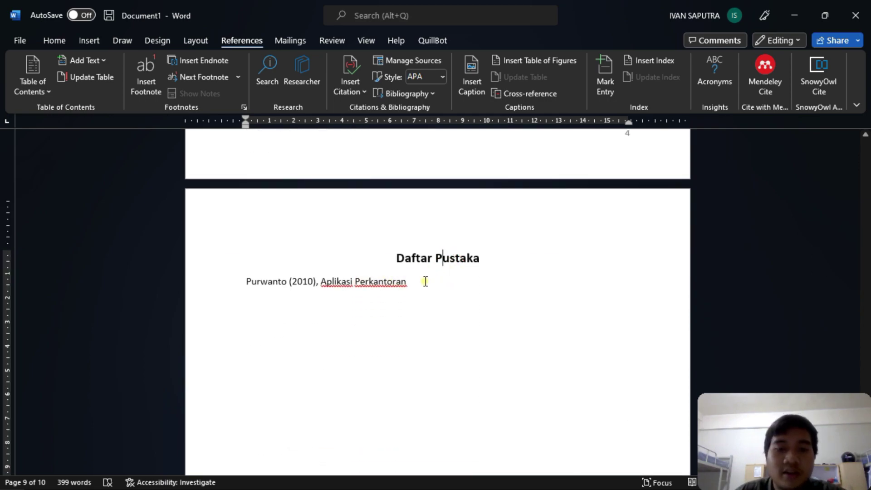
key(Return)
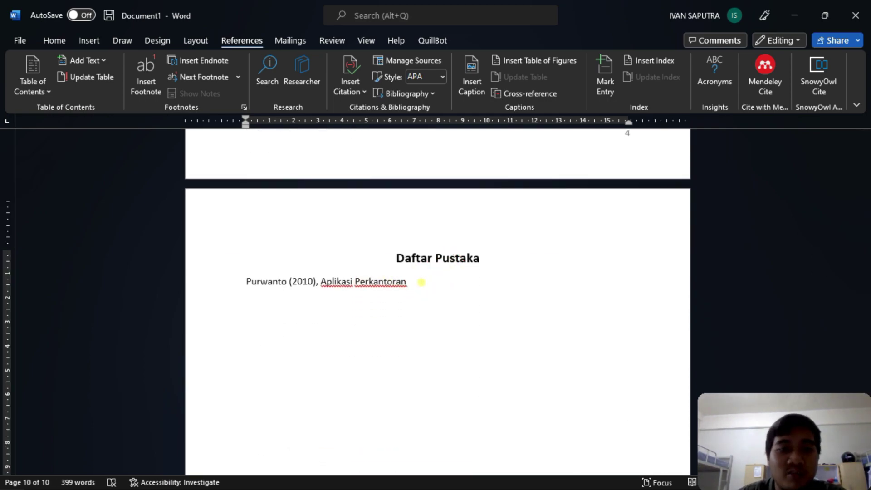
click(55, 40)
click(241, 41)
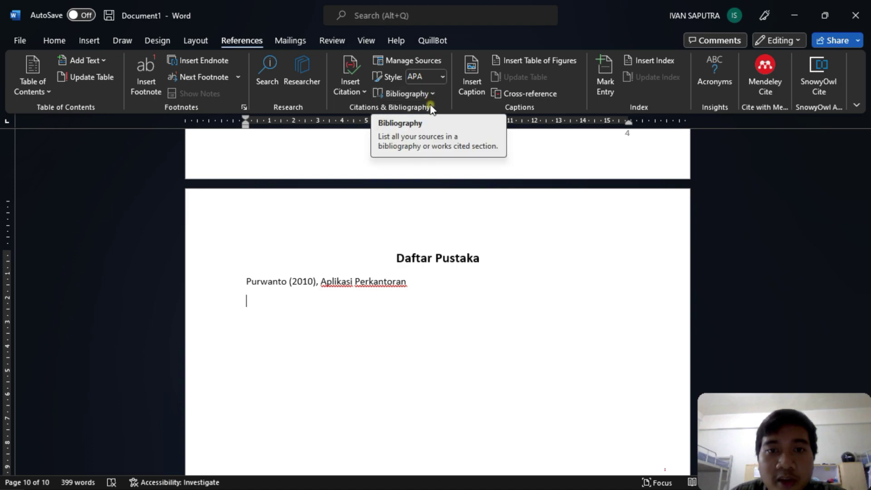
click(423, 92)
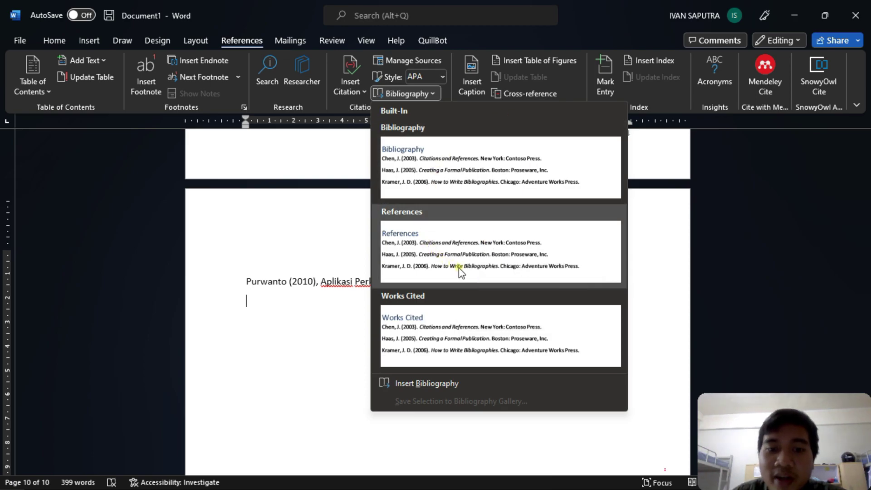
click(479, 259)
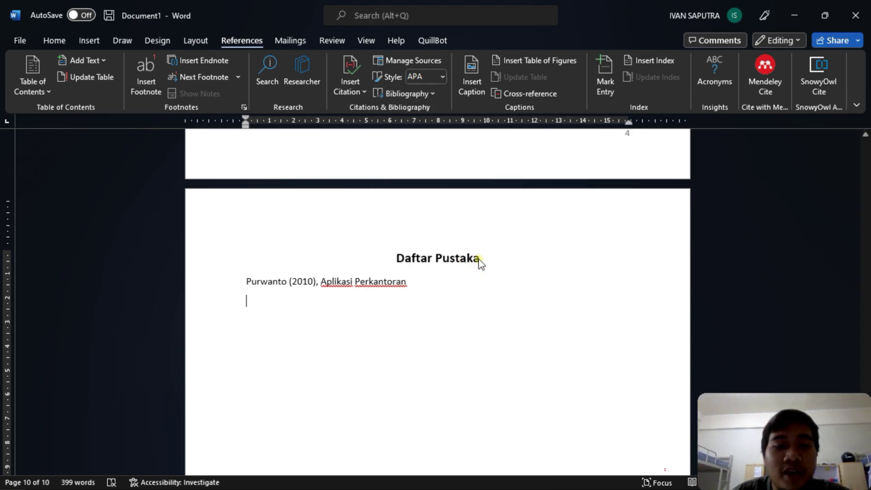
- Select the hand-typed Aplikasi Perkantoran entry line for removal
click(318, 305)
click(469, 268)
click(417, 282)
triple_click(252, 282)
- Delete the typed entry and rename the bibliography heading to 'Daftar Pustaka'
key(Delete)
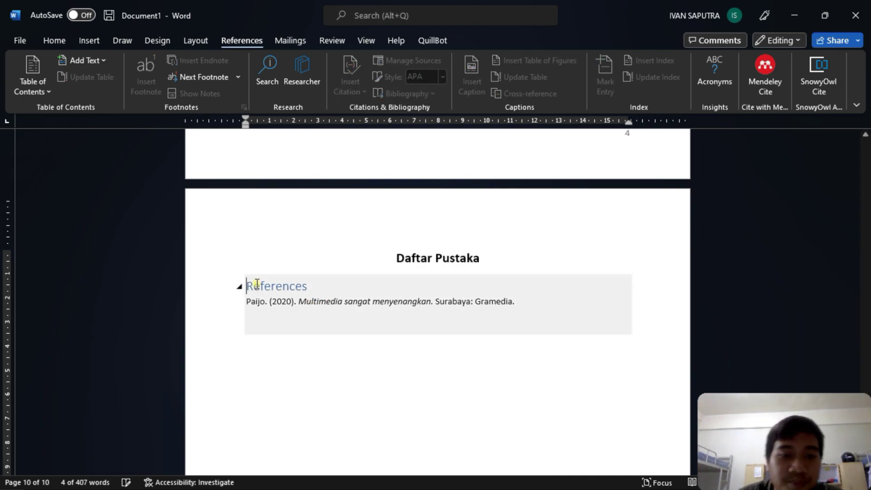
click(257, 285)
drag(308, 286, 248, 292)
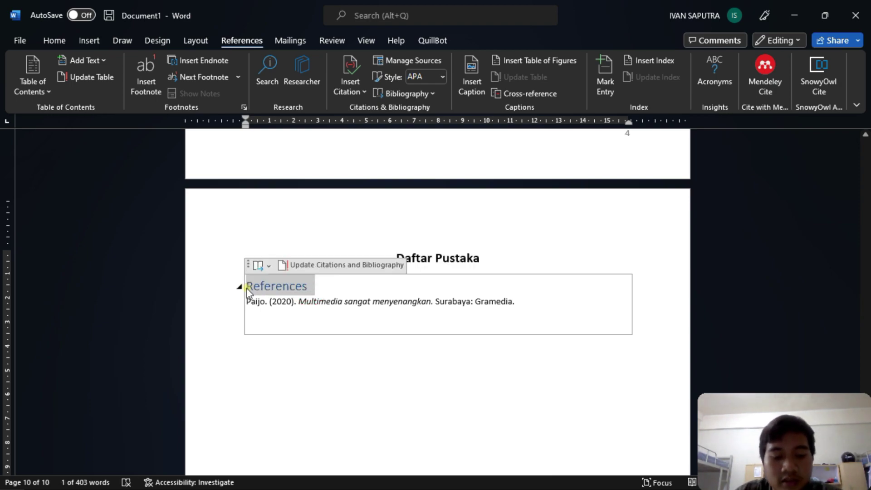
text(DAFTER)
key(BackSpace)
key(BackSpace)
key(BackSpace)
key(BackSpace)
key(BackSpace)
text(afta)
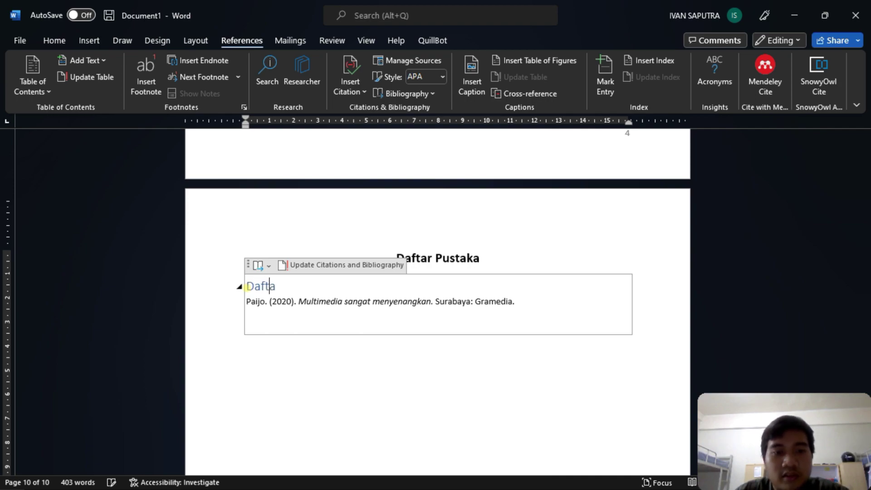
text(r Pustaka)
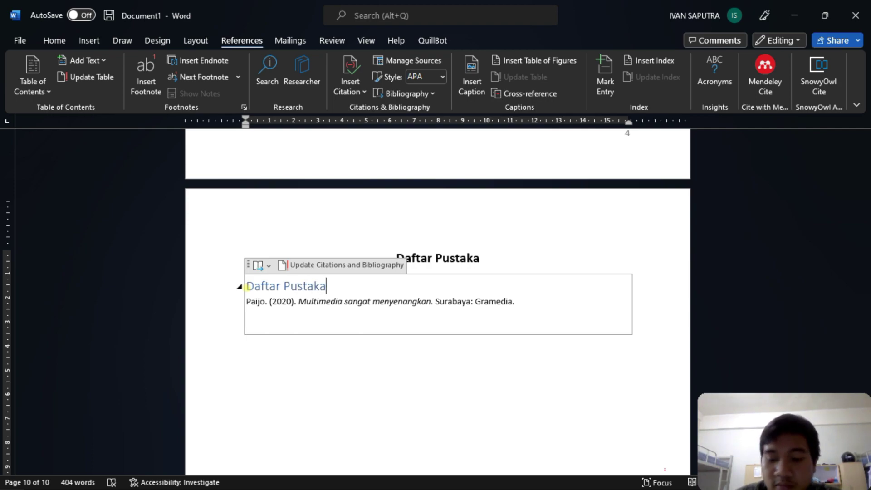
- Centre the Daftar Pustaka heading and make it bold
key(ctrl+shift+Left)
key(ctrl+shift+Left)
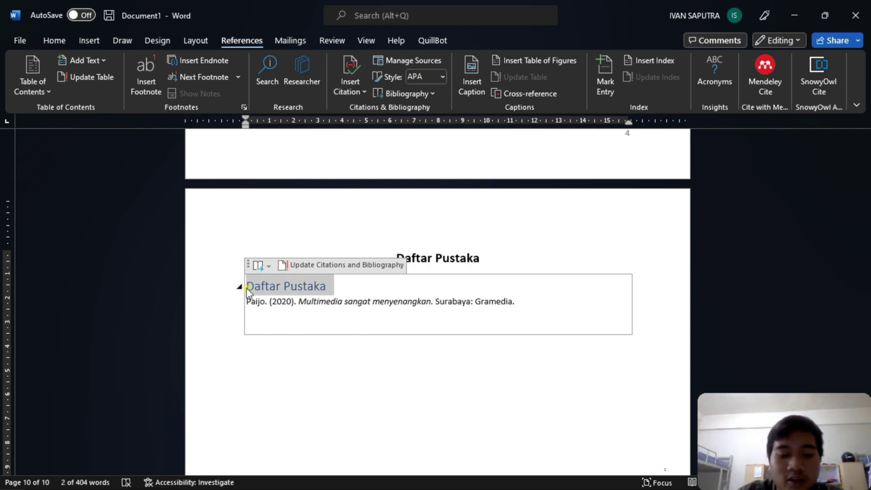
key(ctrl+e)
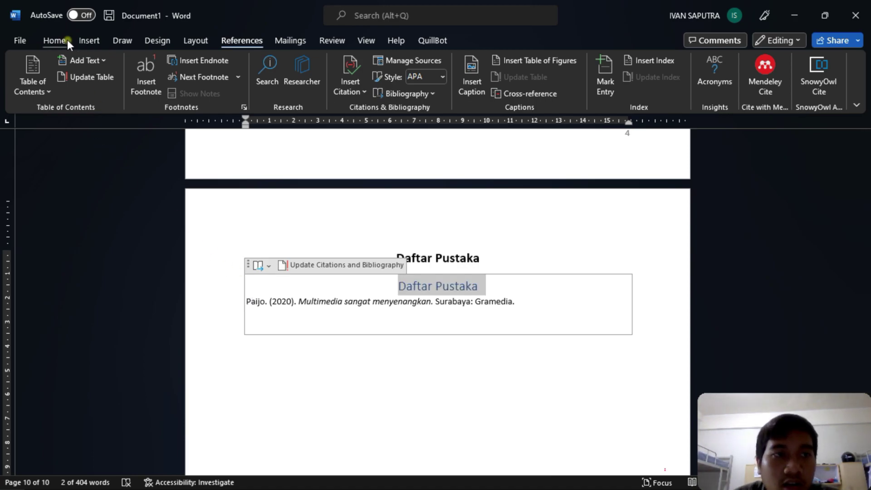
click(70, 39)
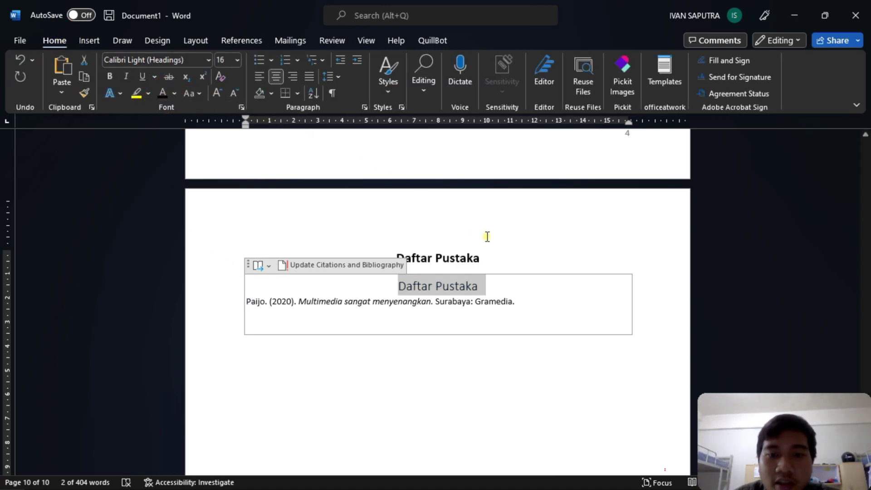
click(113, 77)
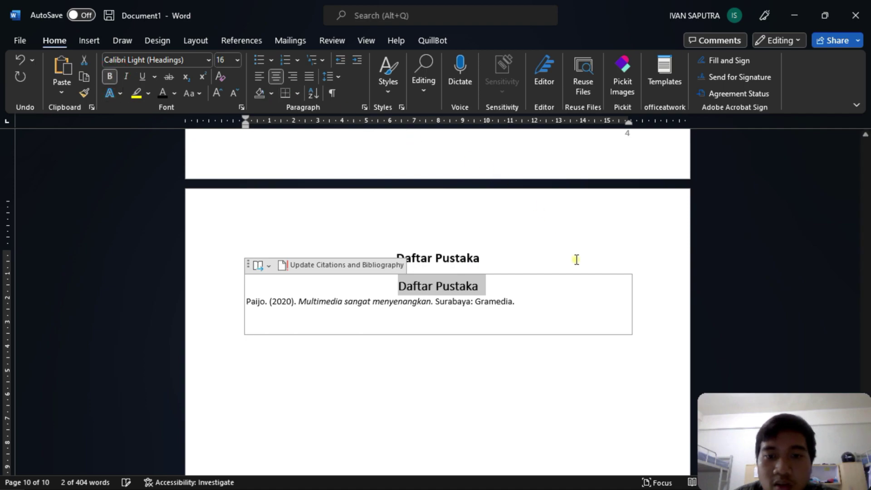
- Delete the duplicate Daftar Pustaka heading above the bibliography
click(531, 263)
drag(495, 258, 396, 260)
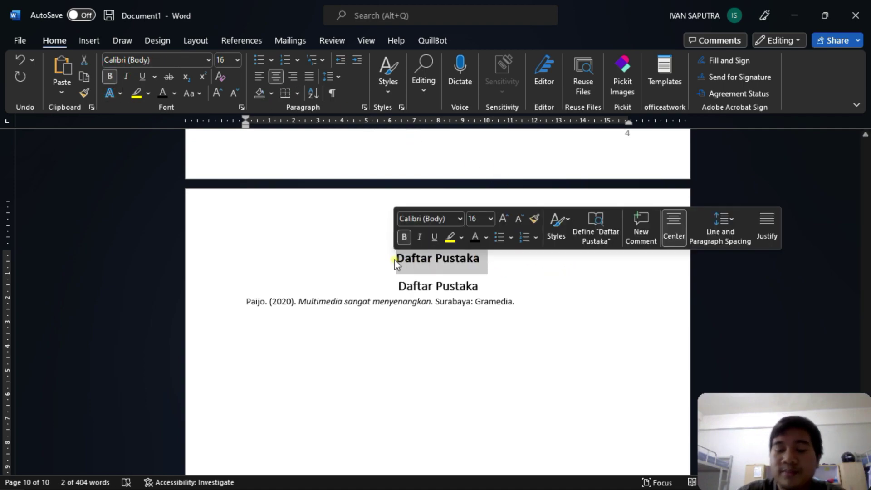
key(BackSpace)
click(426, 320)
click(414, 273)
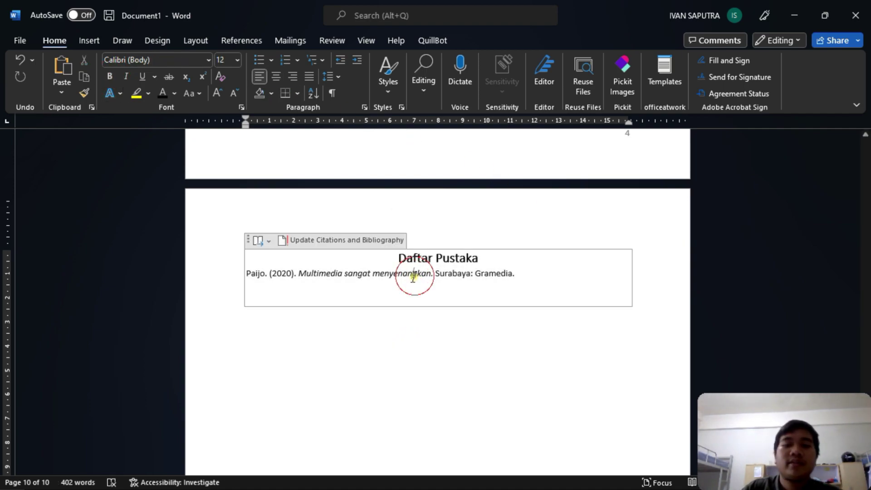
scroll(389, 298, up, 15)
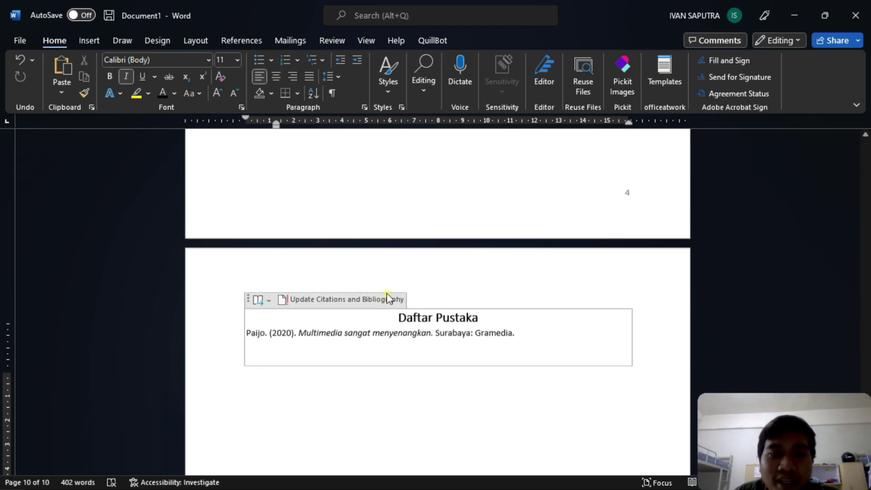
- Add a new BAB 2 line below the previous one, ending with 'menjelaskan bahwa'
scroll(380, 224, up, 1)
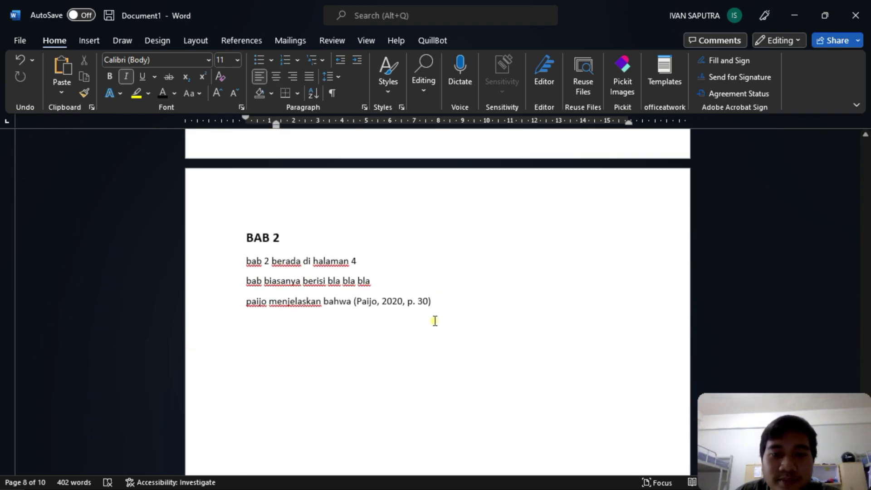
click(450, 304)
key(Return)
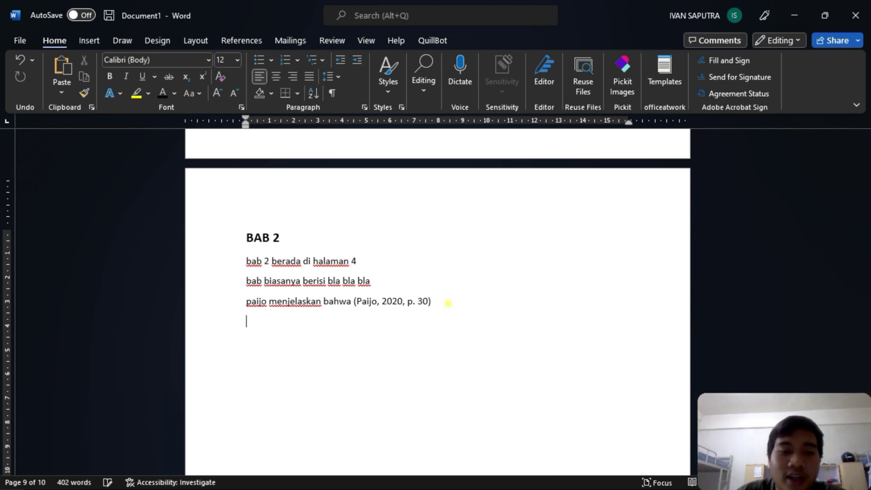
text(buci menjealskan bahwa)
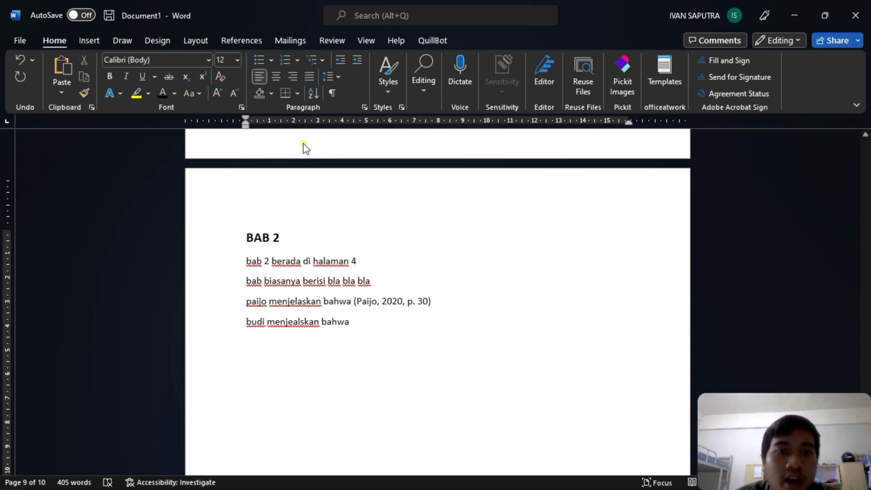
- Start adding a new citation source of type Journal Article
click(252, 41)
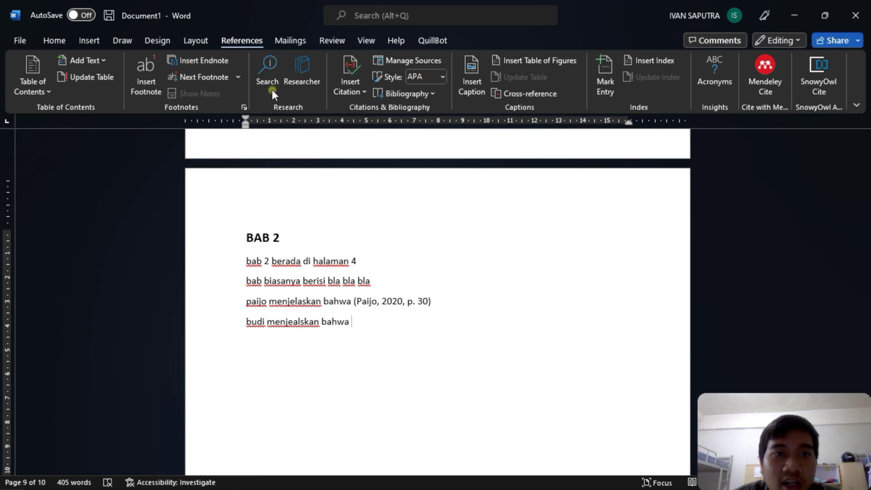
click(355, 86)
click(386, 148)
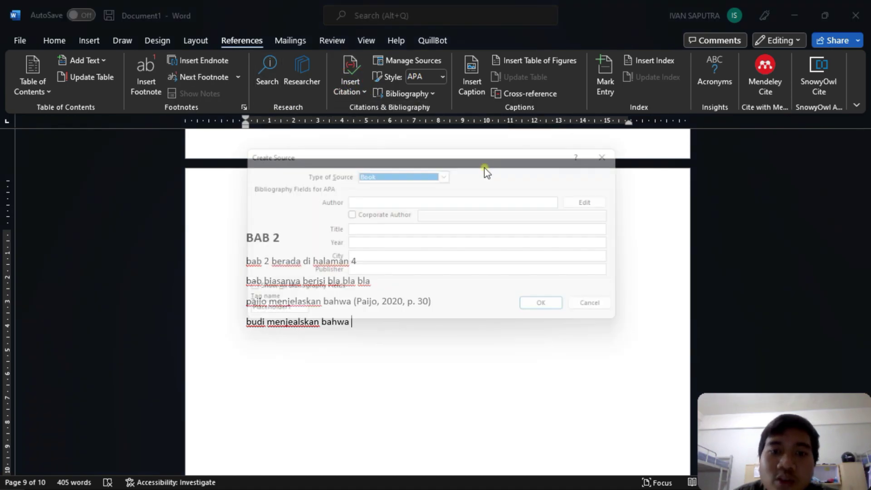
click(386, 198)
click(448, 173)
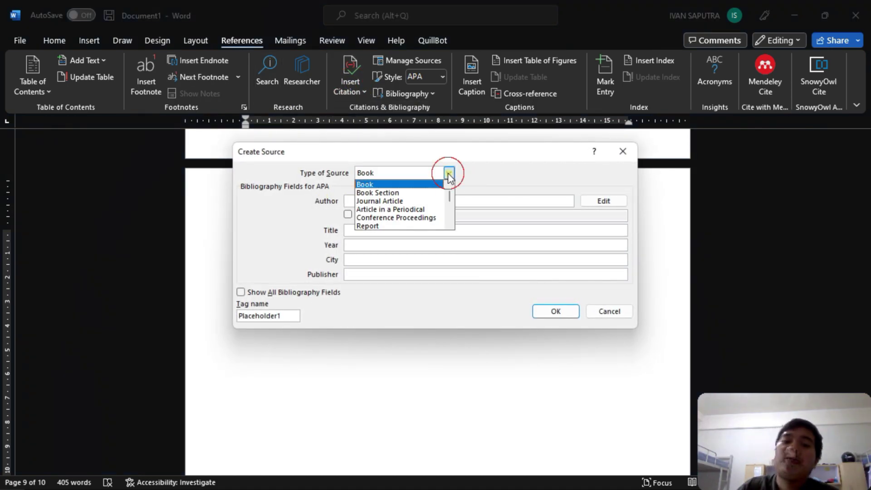
click(423, 202)
- Fill in author, title 'Matematika itu sehat', journal name and year 2019, and insert the citation
click(417, 200)
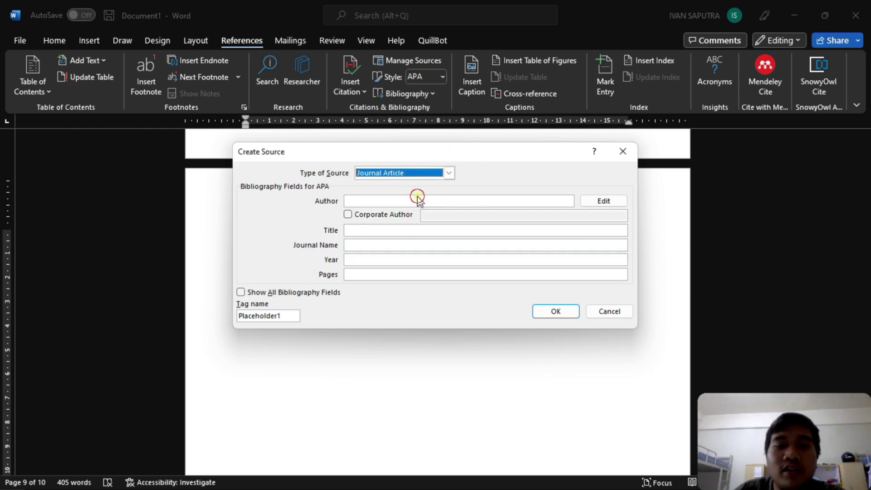
text(Bod)
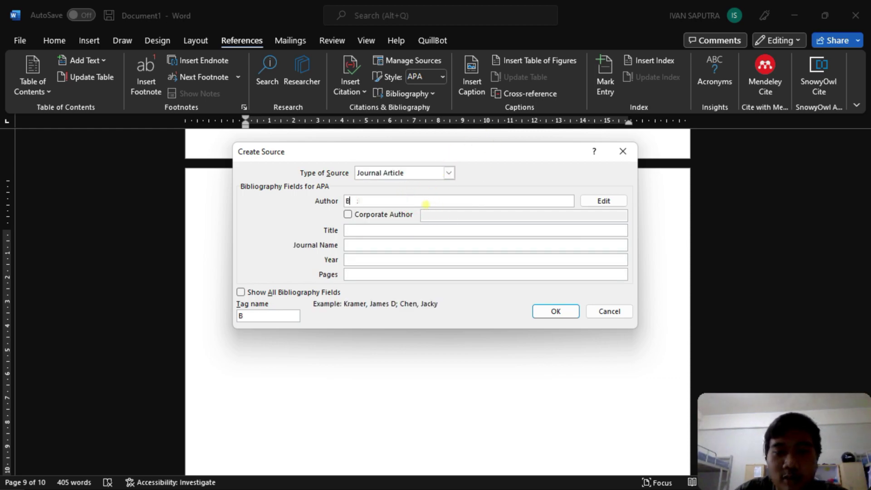
key(BackSpace)
key(BackSpace)
key(BackSpace)
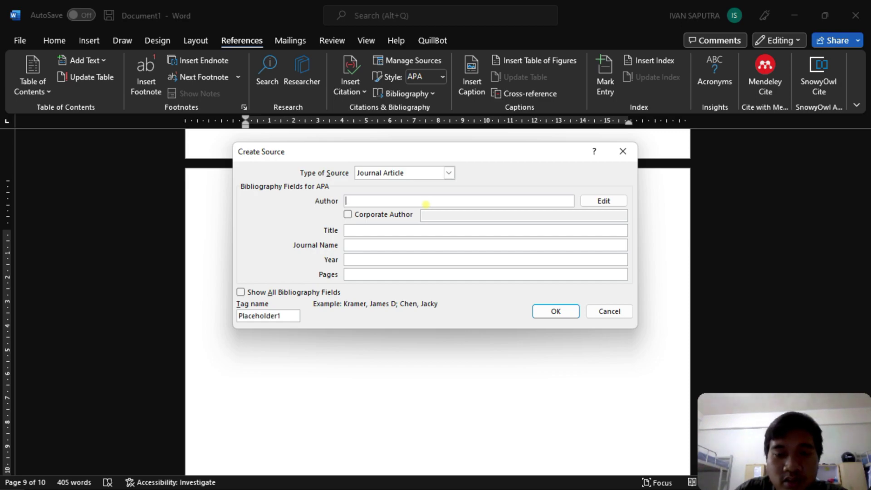
text(Budi Pekerti)
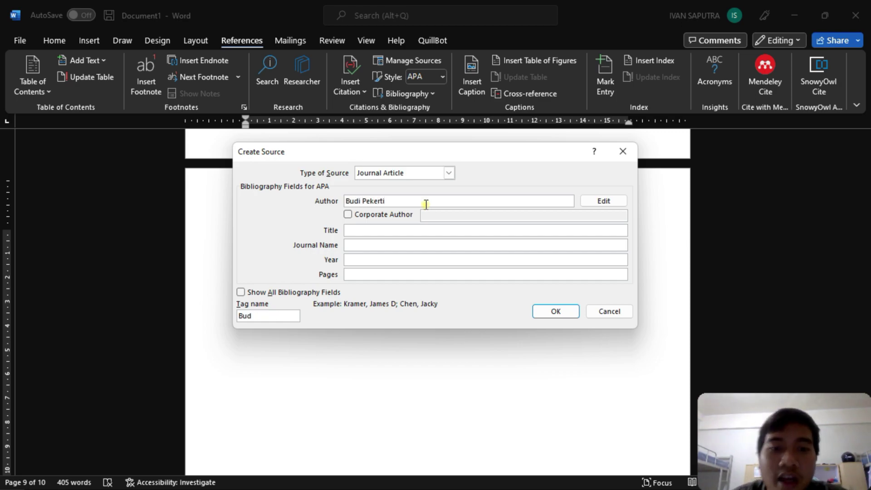
click(422, 230)
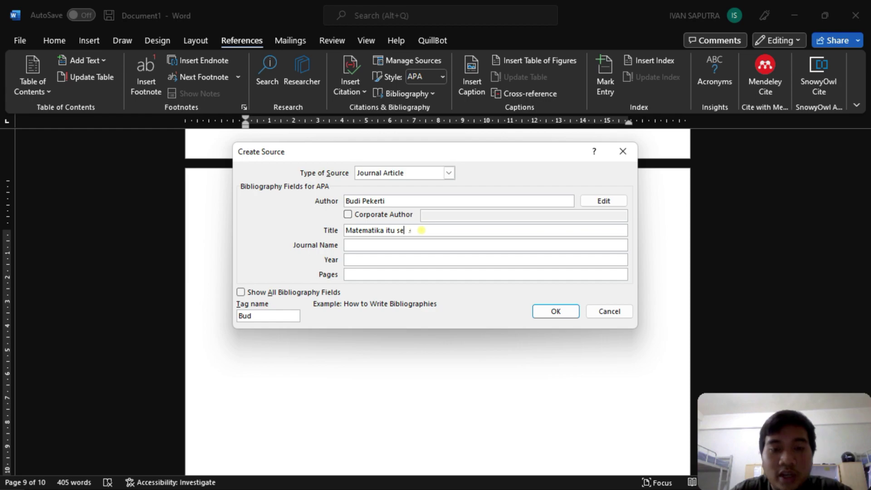
click(405, 245)
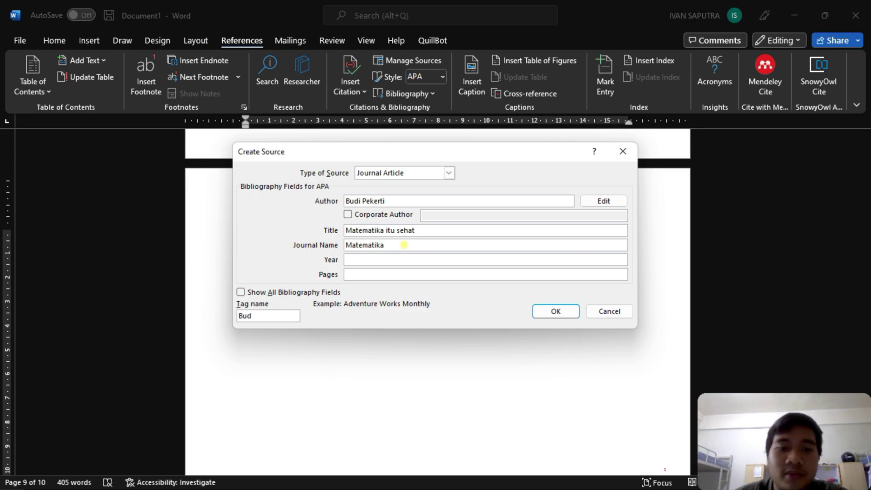
click(383, 260)
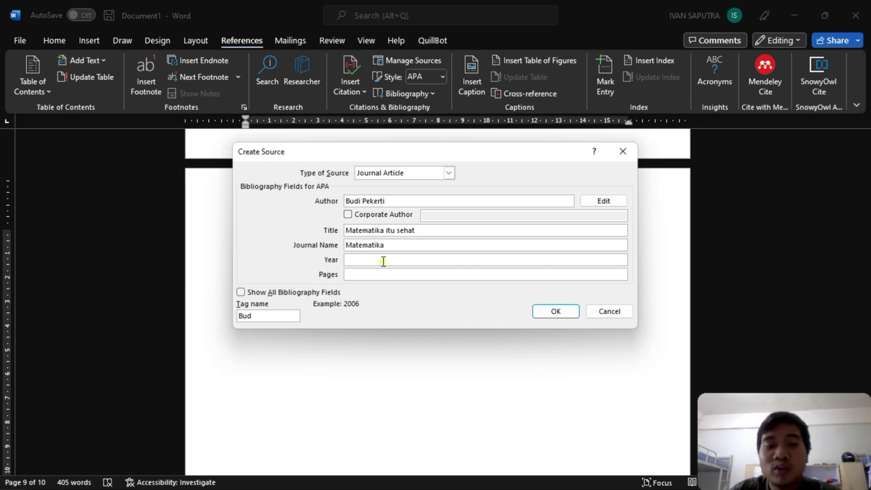
text(2019)
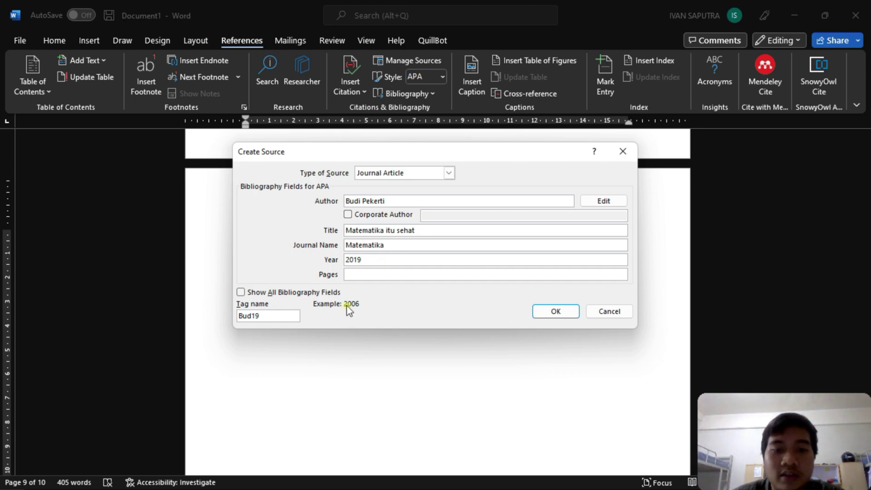
click(358, 273)
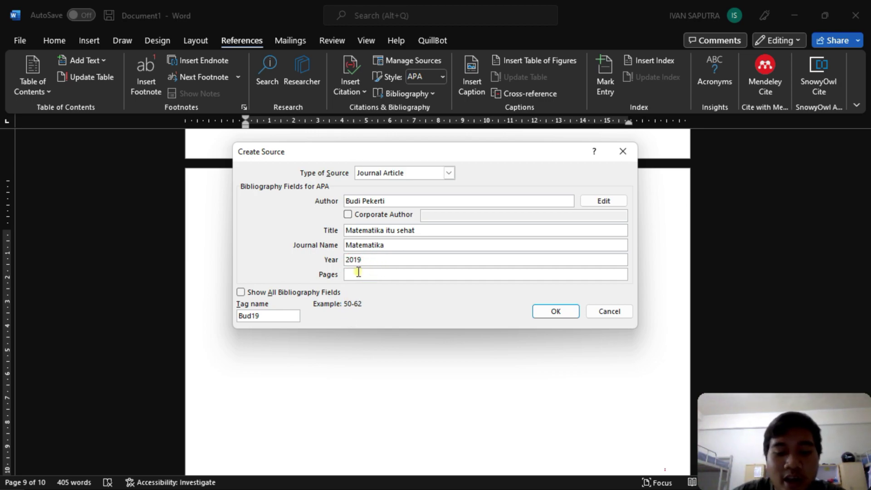
click(558, 316)
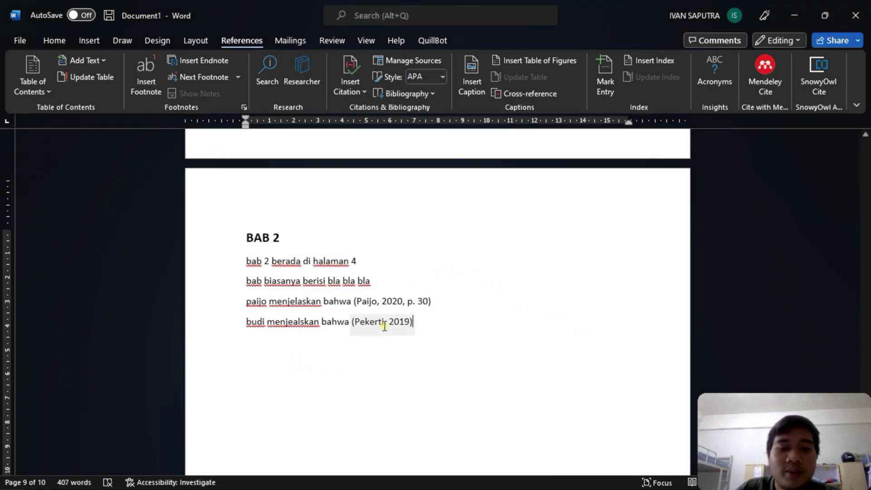
- Edit the new 2019 journal citation to add page 20, reading '2019, p. 20)'
click(371, 324)
click(446, 318)
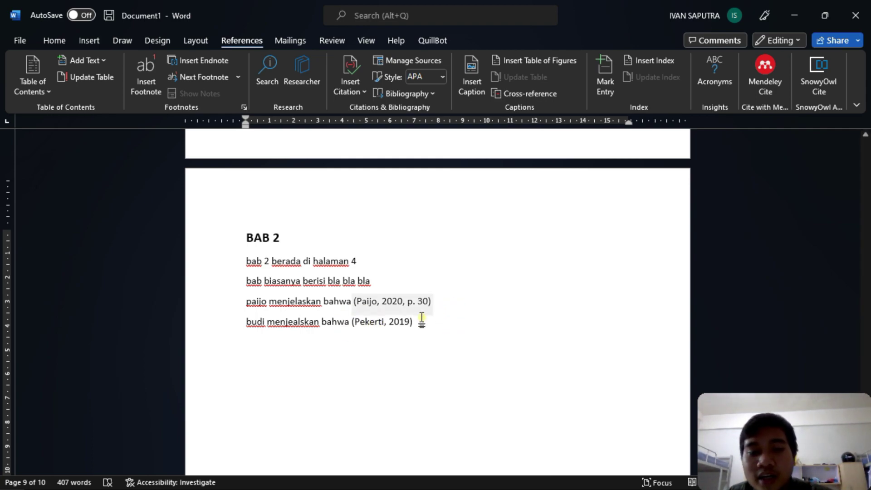
click(418, 320)
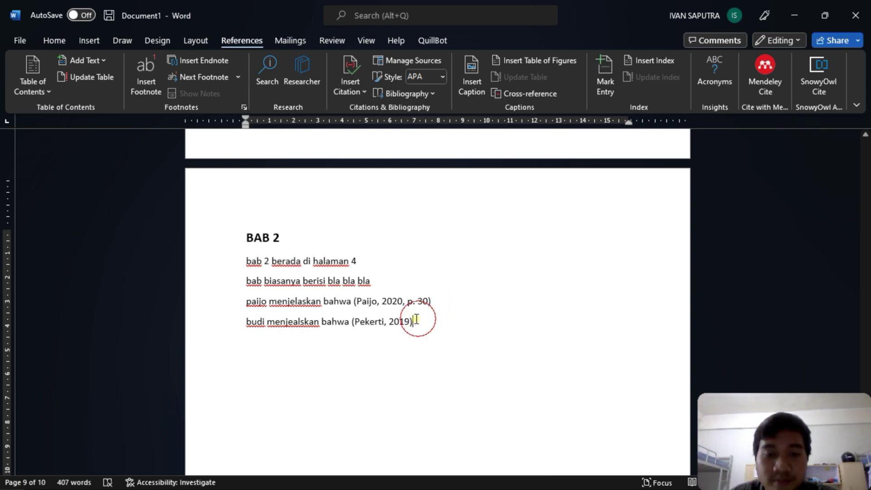
click(419, 327)
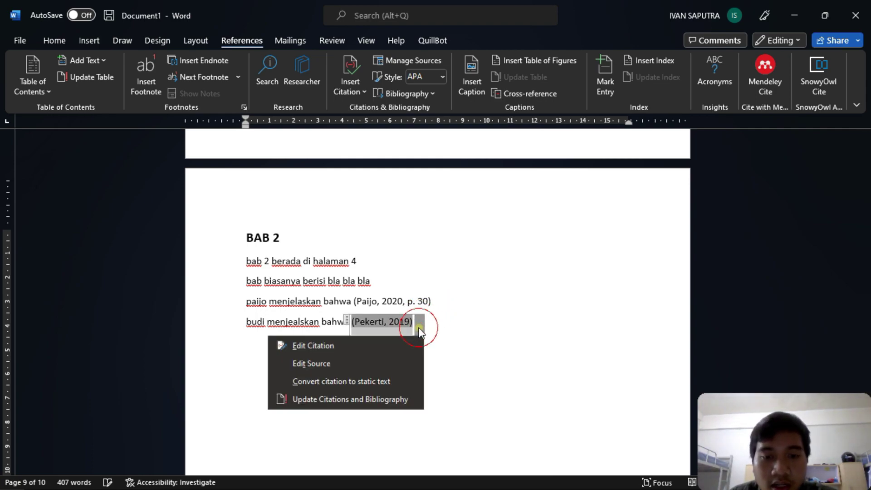
click(399, 345)
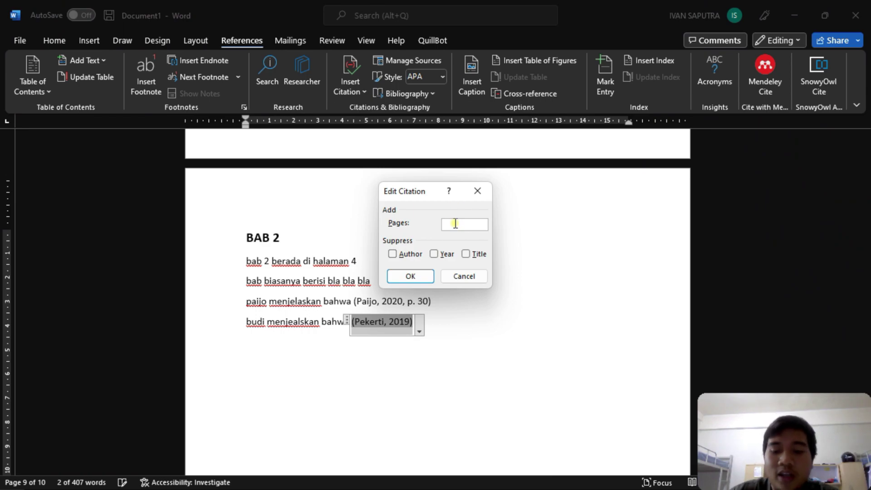
click(410, 276)
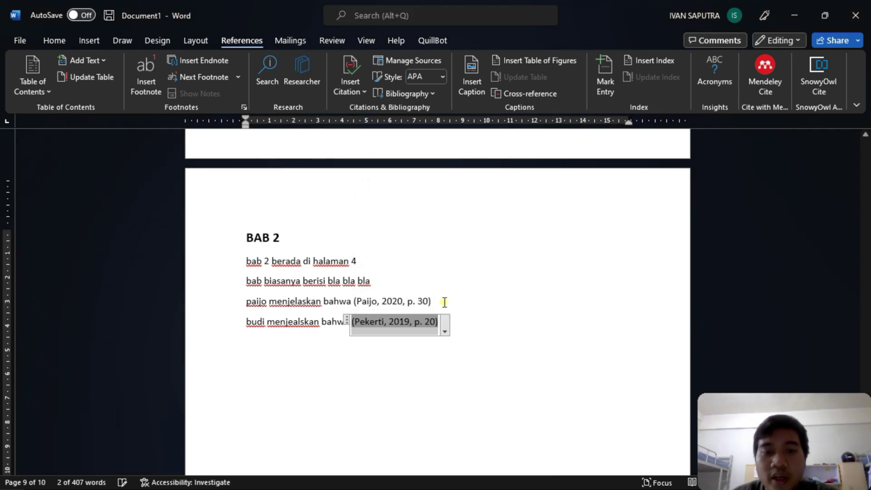
click(446, 330)
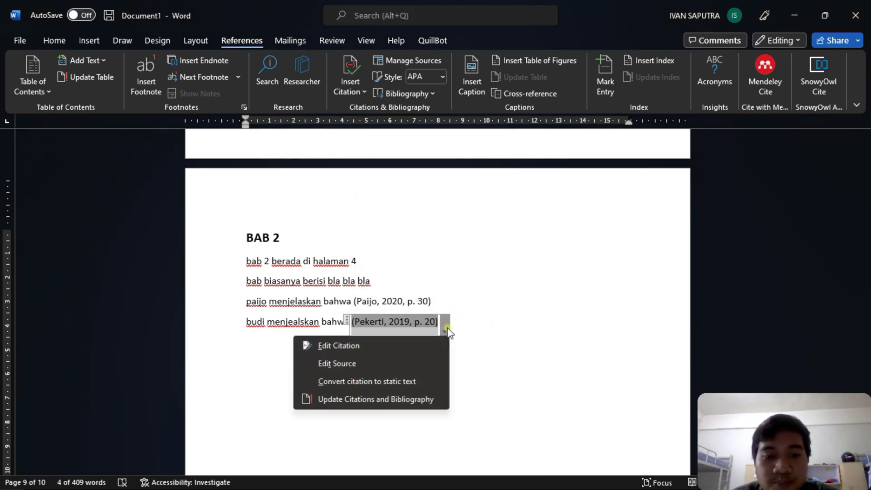
click(470, 323)
- Update citations and bibliography so Daftar Pustaka also lists the 2019 'Matematika itu sehat' article
scroll(454, 323, down, 6)
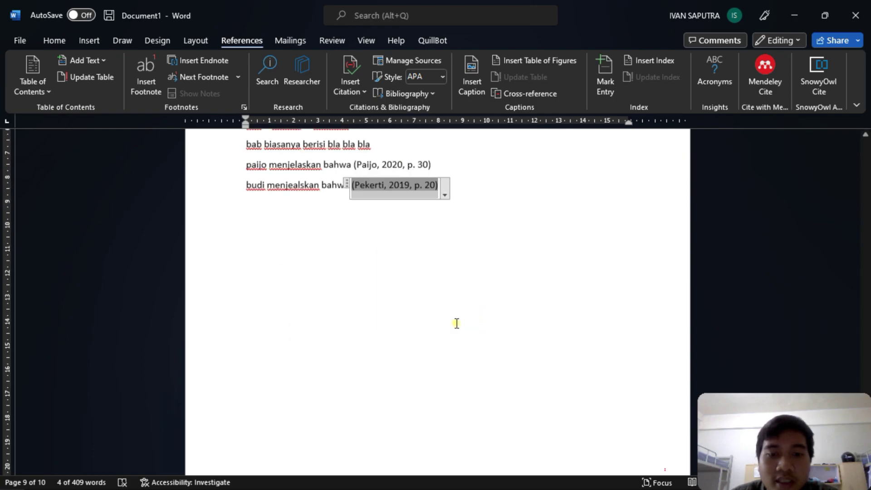
scroll(456, 324, down, 6)
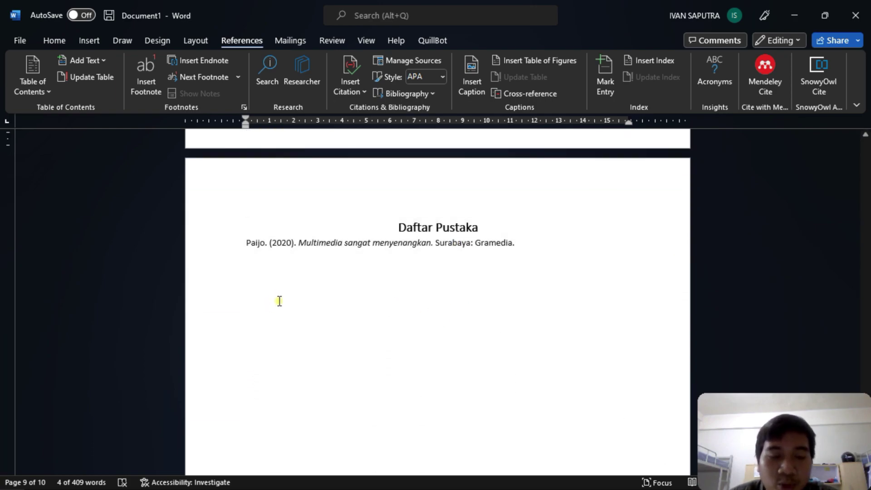
scroll(365, 251, up, 10)
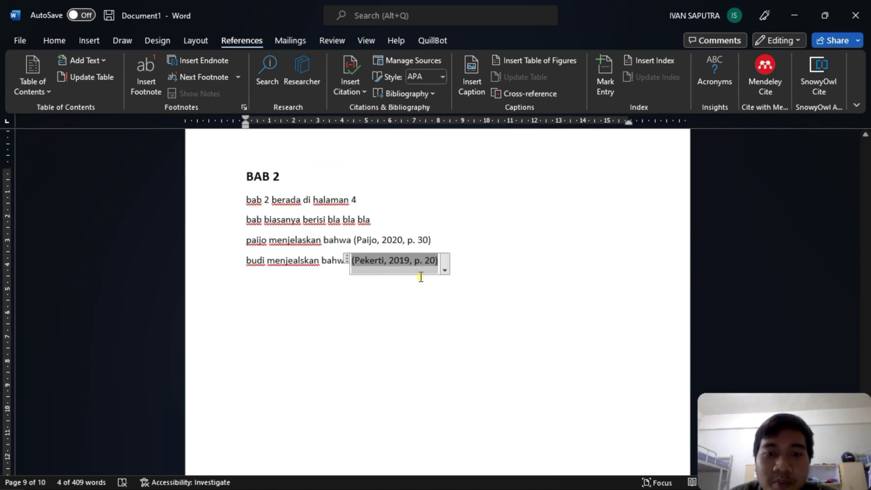
click(446, 267)
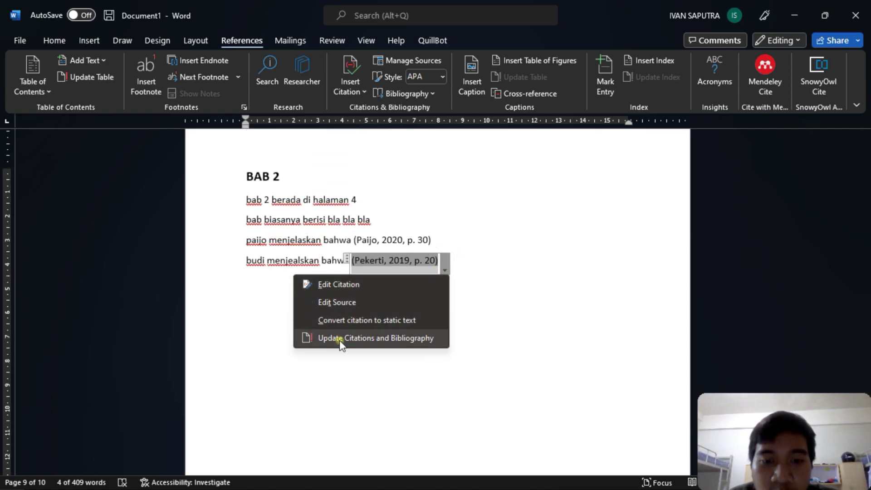
click(341, 339)
scroll(340, 345, down, 6)
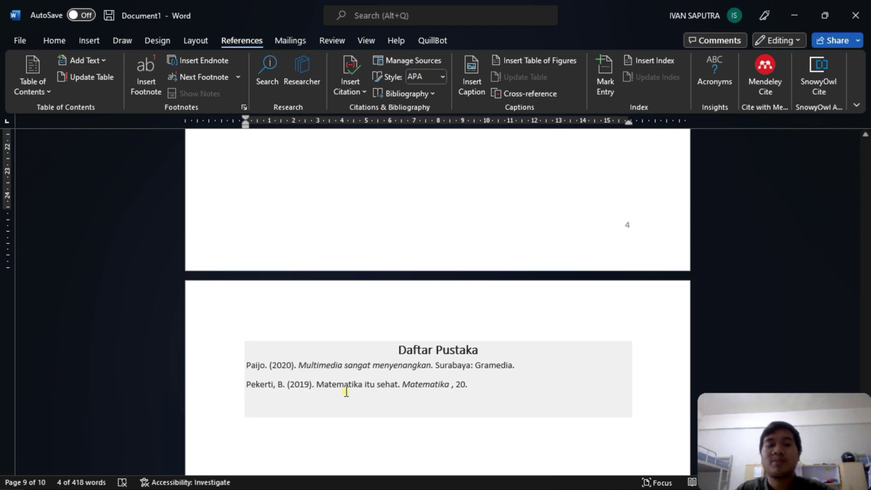
scroll(507, 172, up, 8)
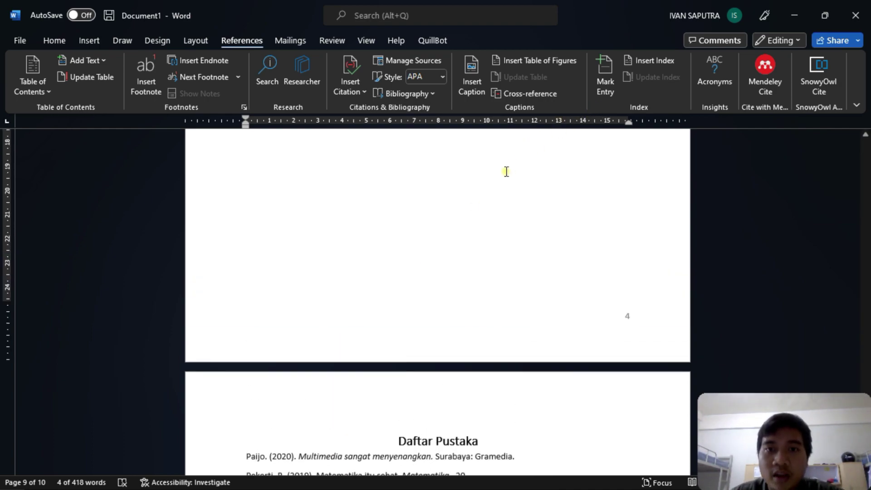
scroll(507, 171, down, 6)
scroll(532, 217, up, 3)
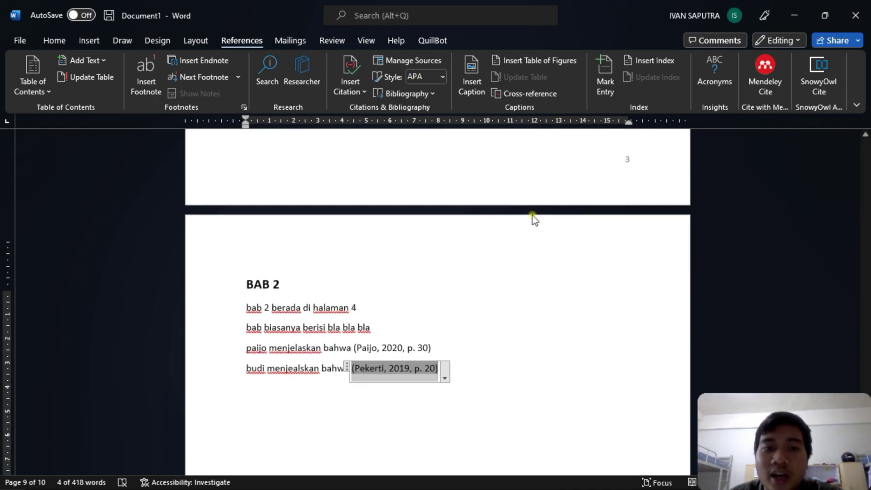
click(497, 304)
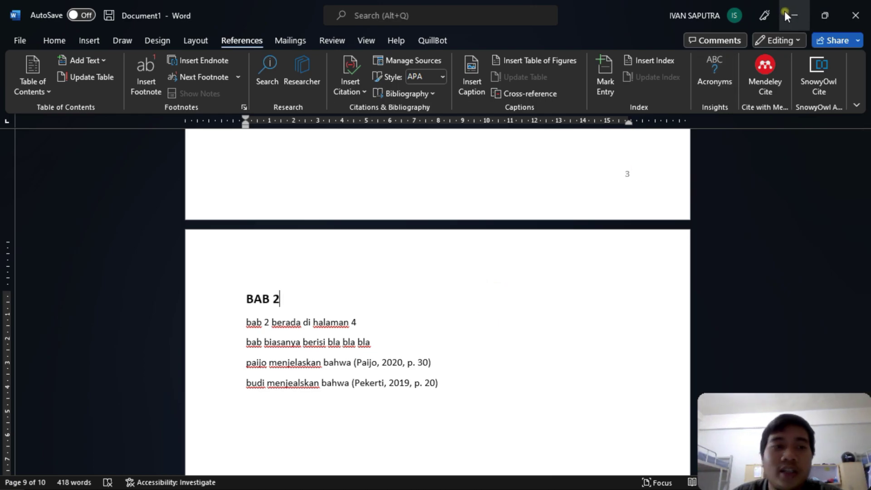
- Save the thesis as 'Tutorial Skripsi' in the local Documents folder
click(105, 19)
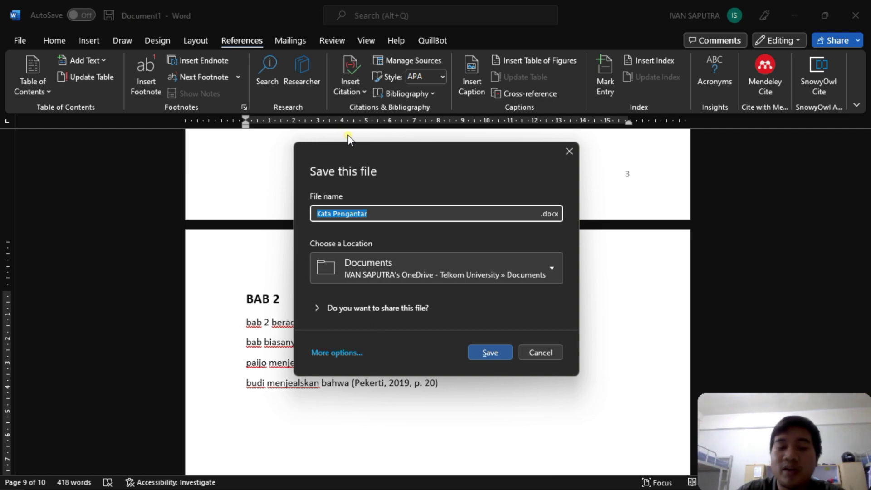
key(BackSpace)
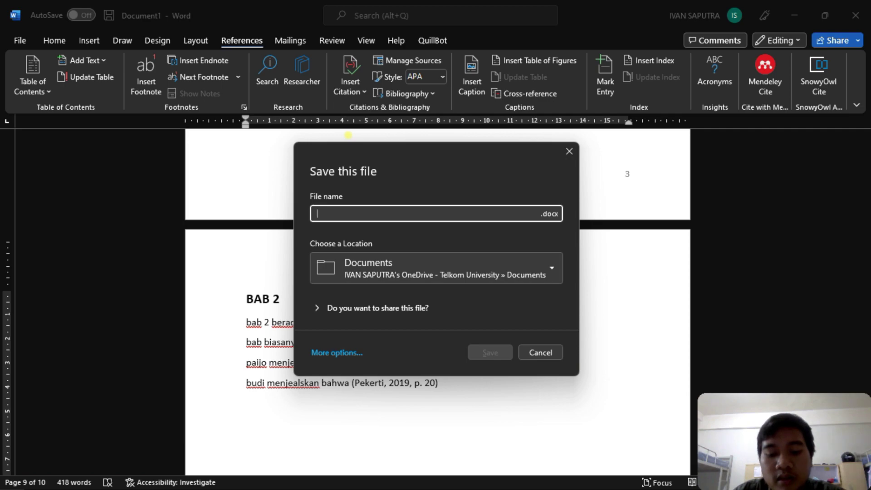
text(Tu)
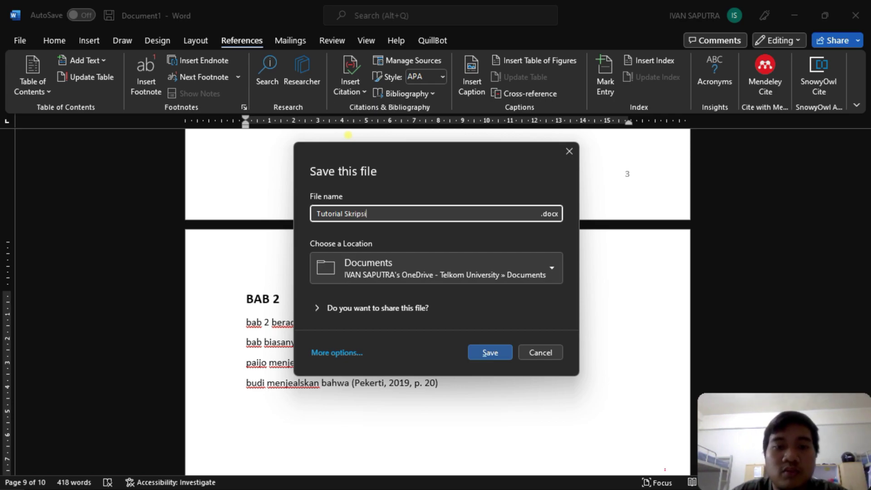
text(torial Skripsi)
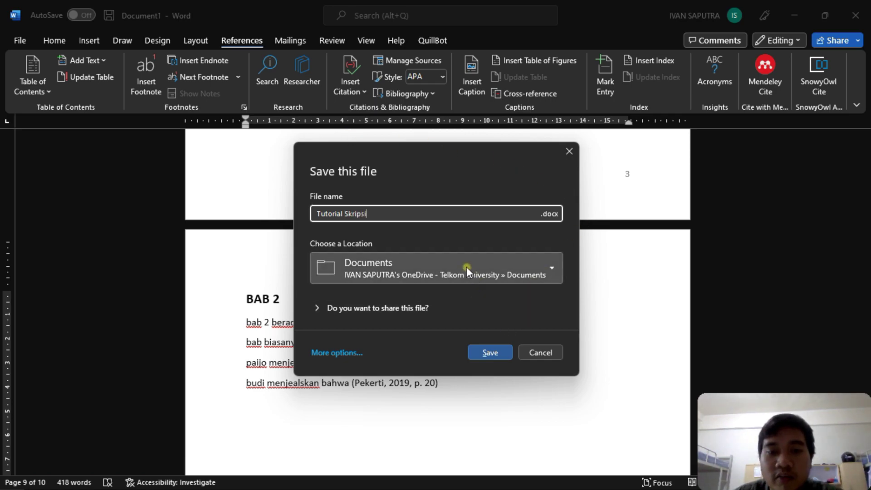
click(464, 266)
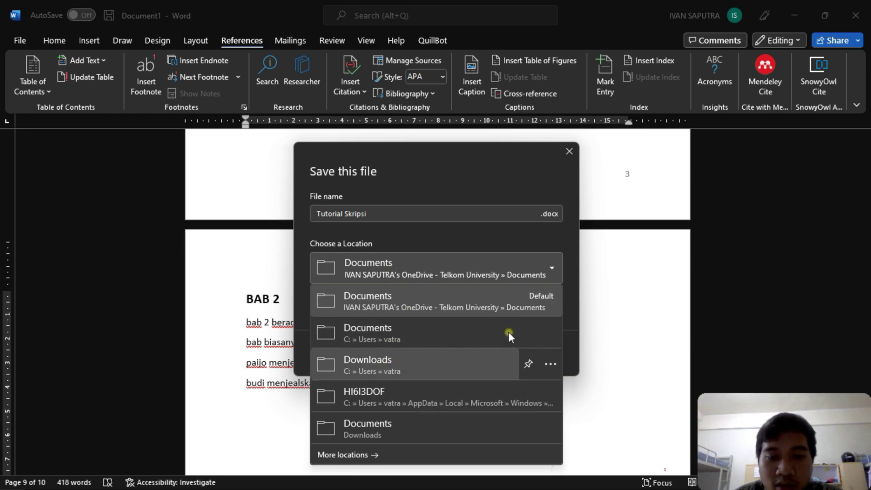
click(427, 331)
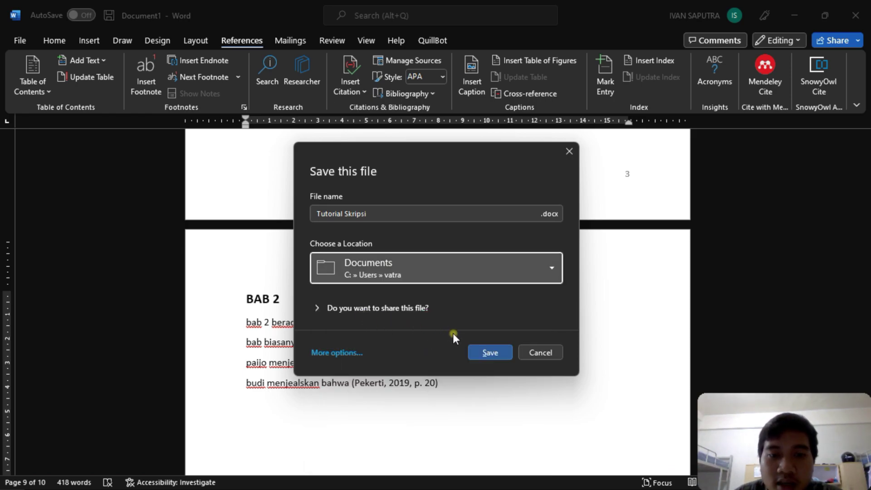
click(486, 358)
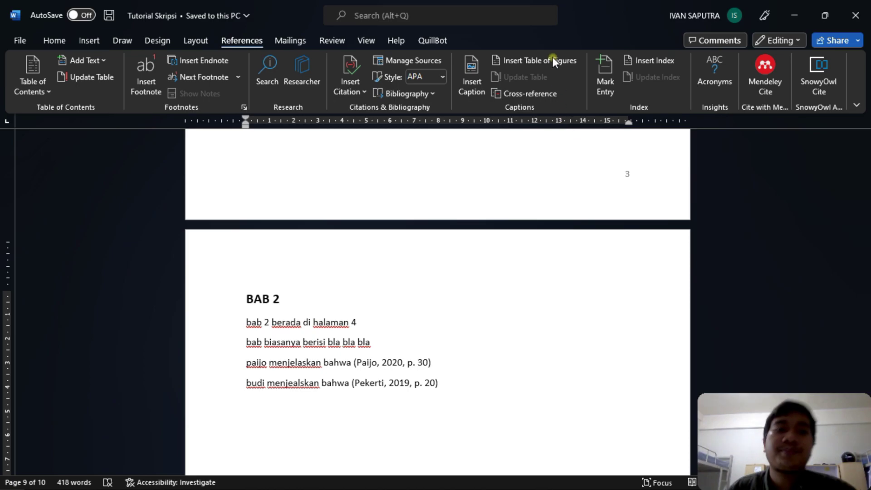
- Minimize Word to view the reference PDF
click(793, 15)
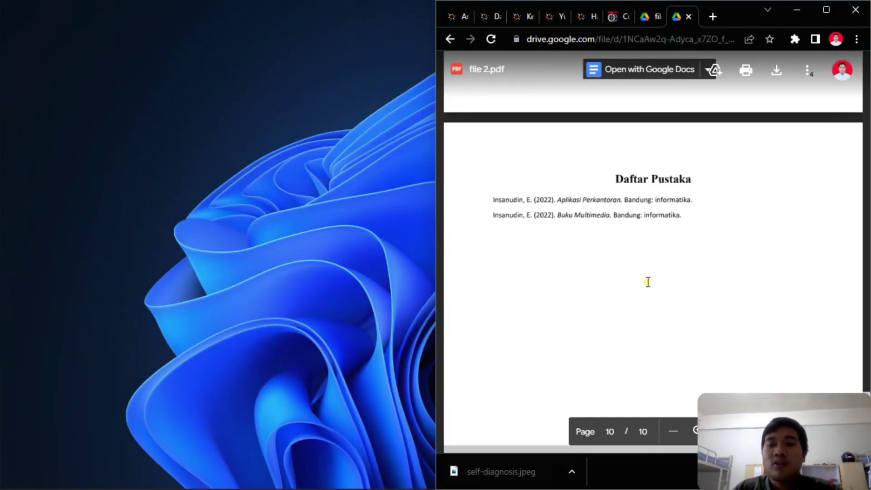
scroll(686, 202, up, 6)
scroll(691, 126, down, 4)
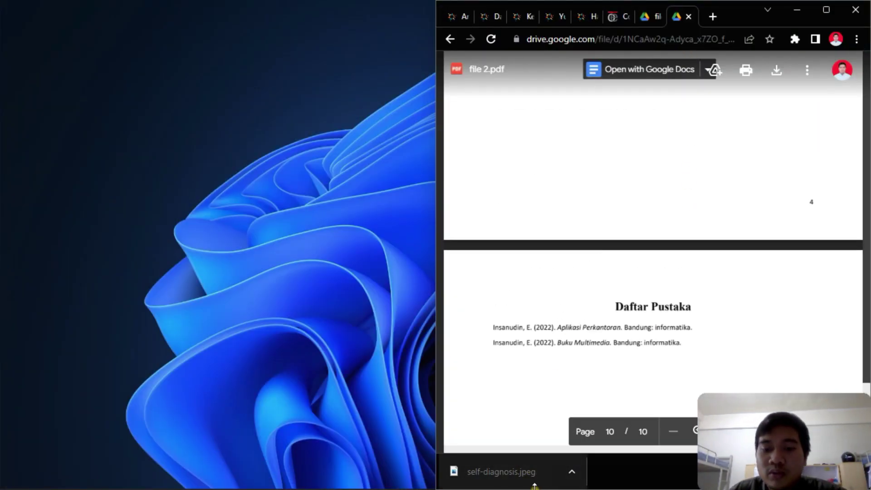
mouse_move(360, 483)
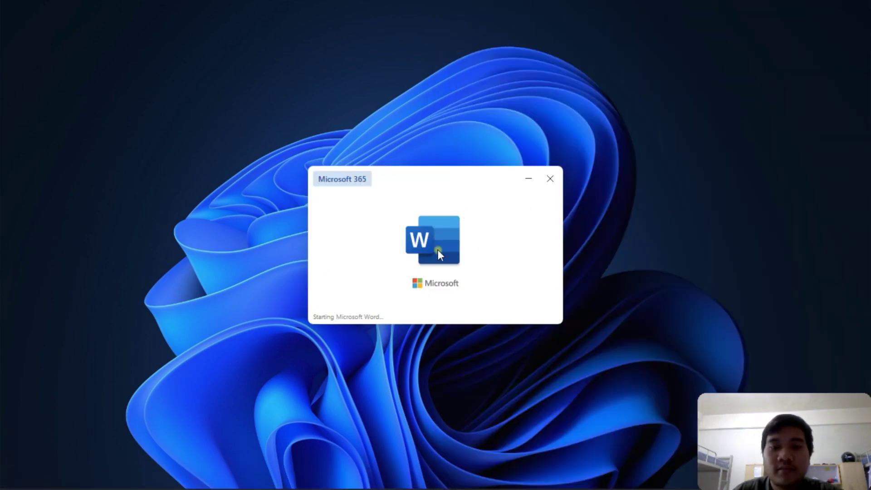
- Scroll the assessment document to question 5, dismiss the Dictate tip, and create a blank Document1
scroll(494, 223, down, 2)
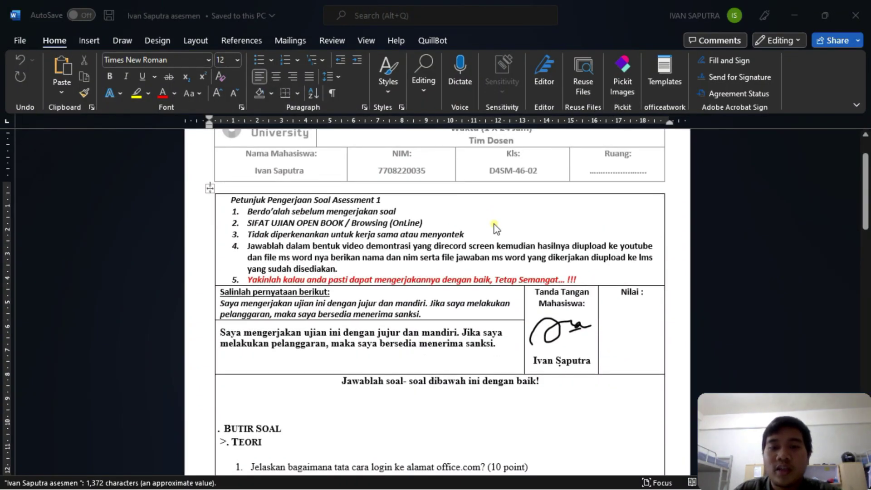
scroll(496, 227, down, 15)
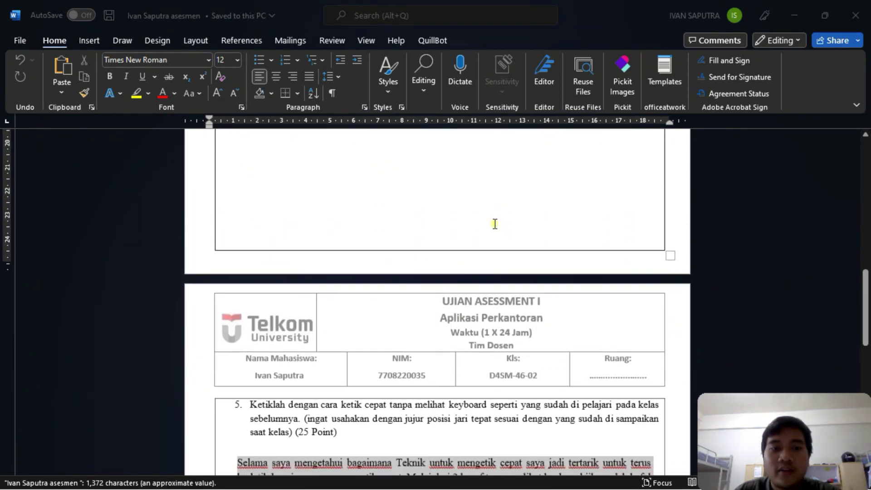
scroll(494, 223, up, 6)
scroll(576, 233, down, 6)
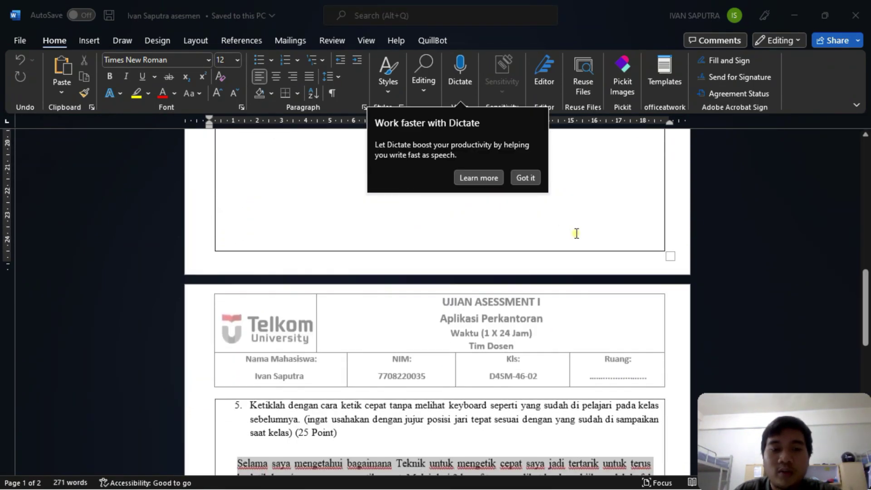
scroll(331, 363, down, 6)
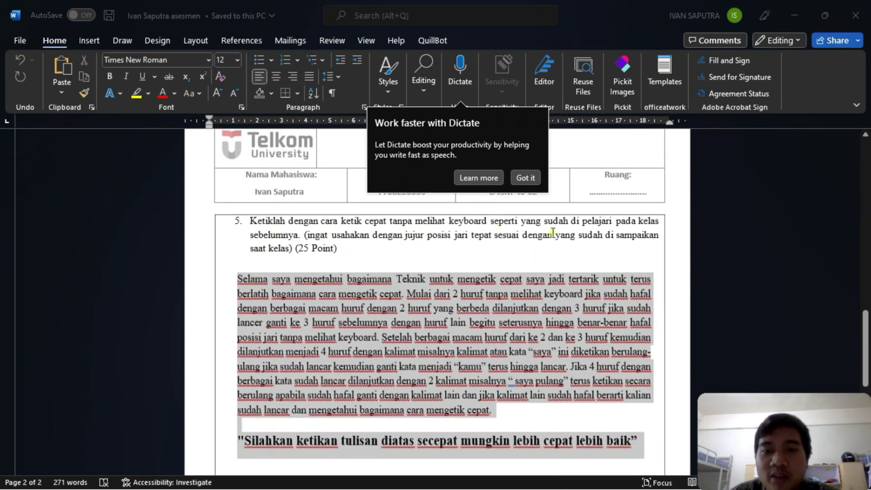
click(519, 178)
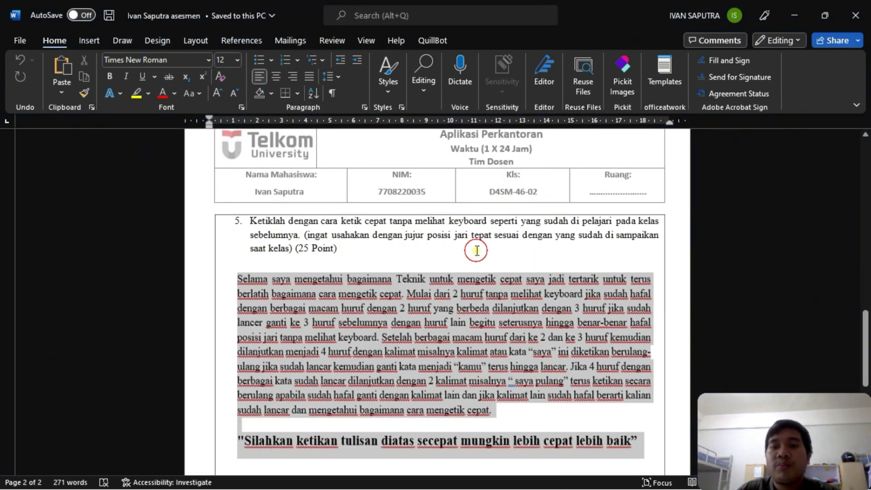
click(472, 249)
scroll(473, 249, down, 2)
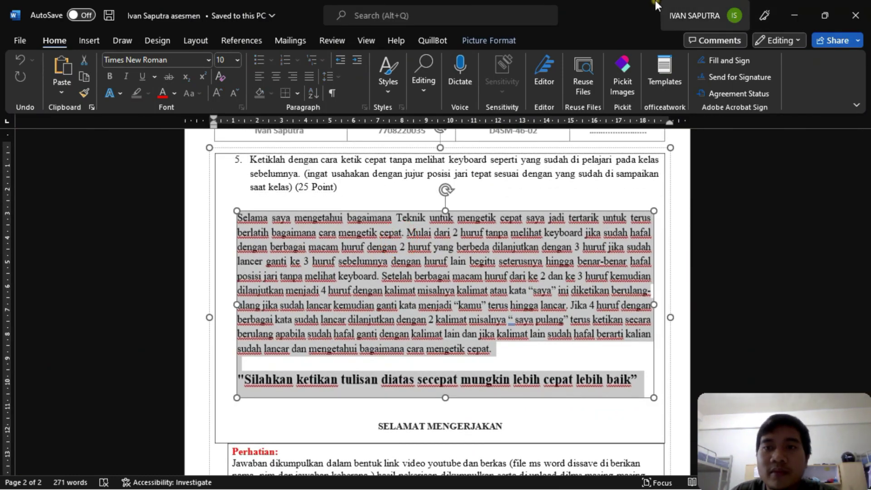
click(20, 40)
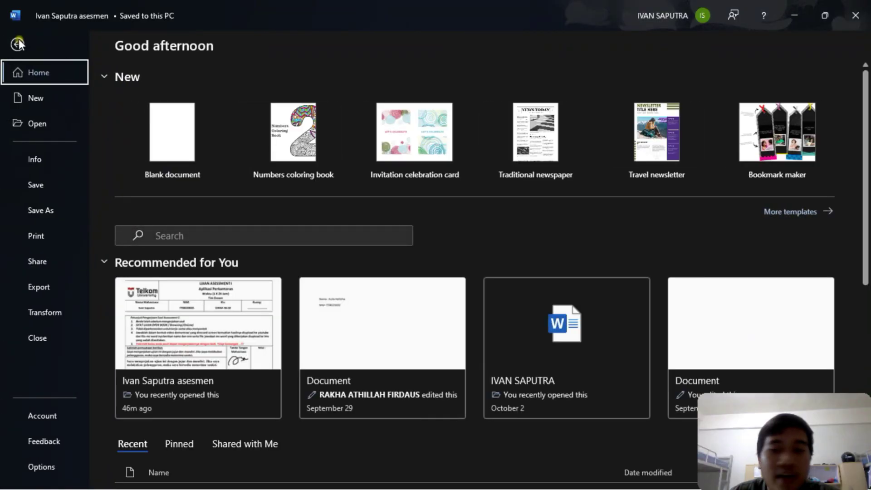
click(174, 120)
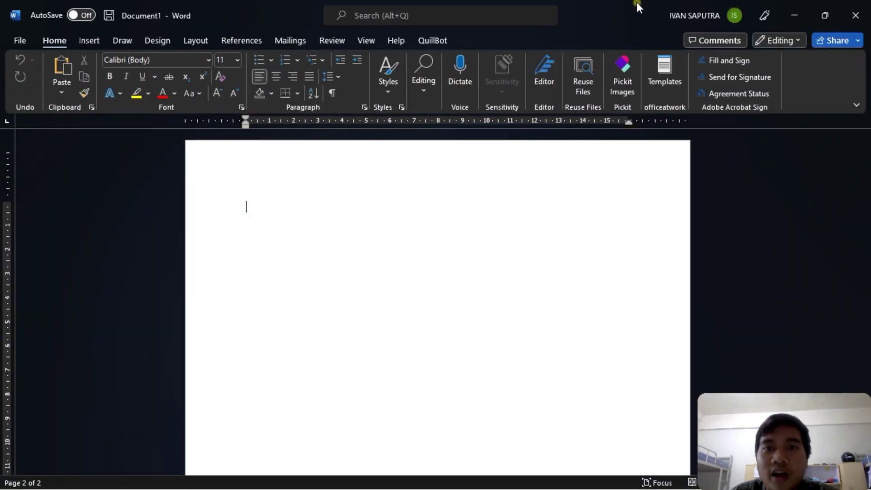
- Arrange the blank document and the assessment document side by side in snapped halves
drag(622, 17, 1, 234)
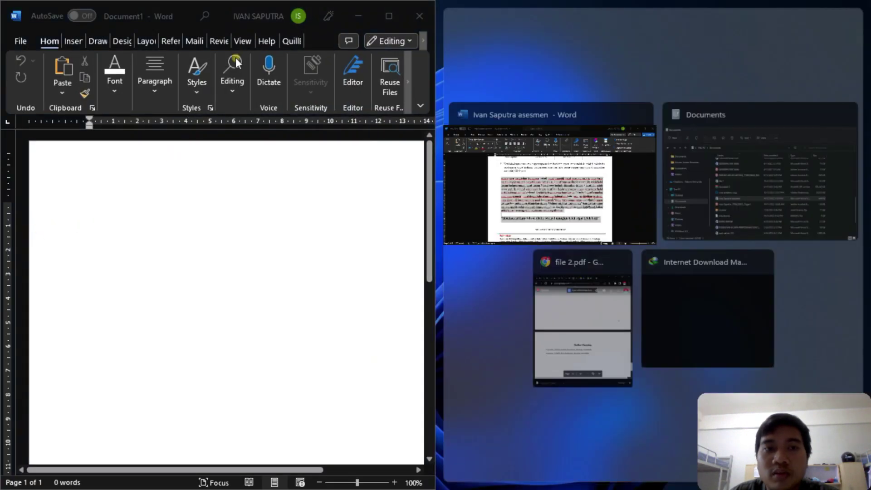
click(524, 141)
scroll(635, 220, down, 2)
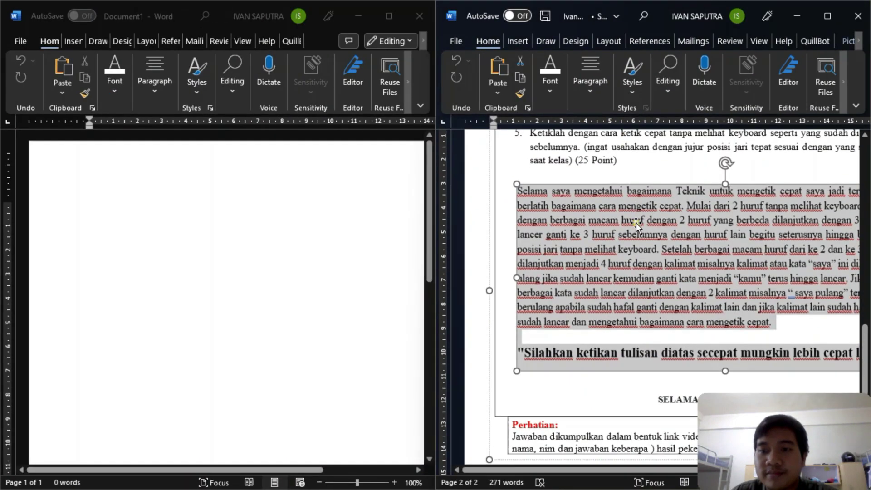
drag(526, 470, 562, 470)
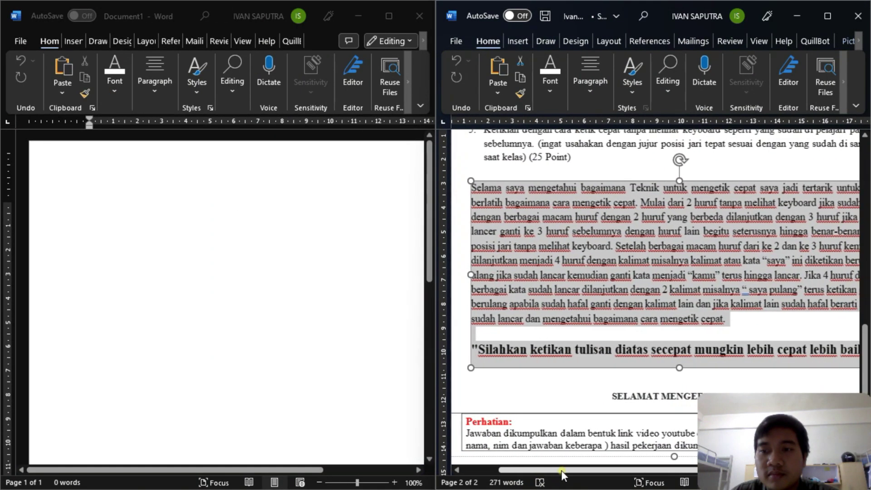
click(636, 330)
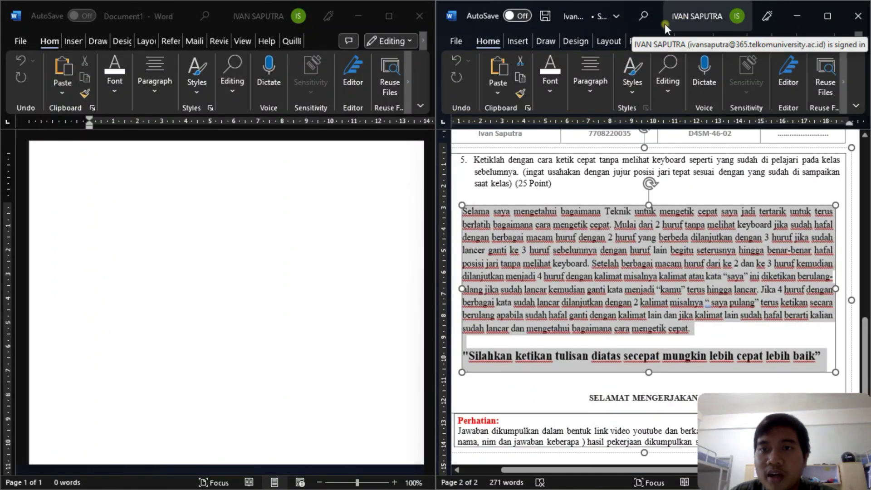
drag(663, 25, 1, 149)
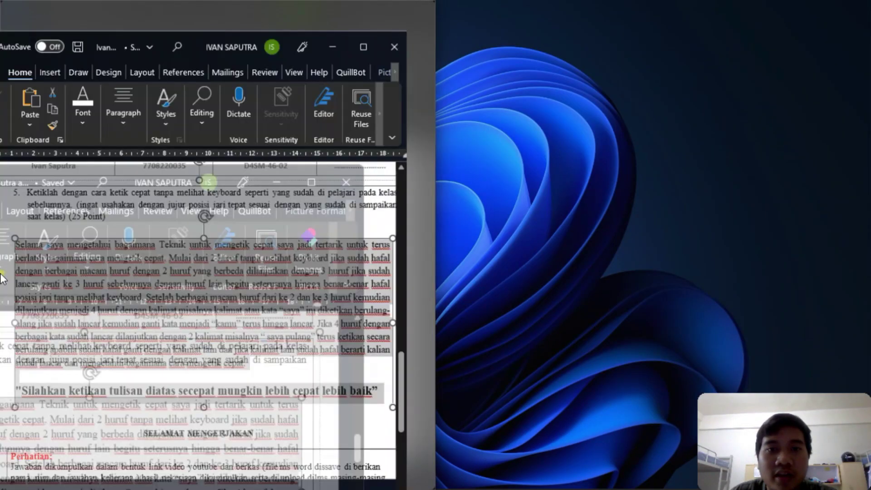
click(503, 157)
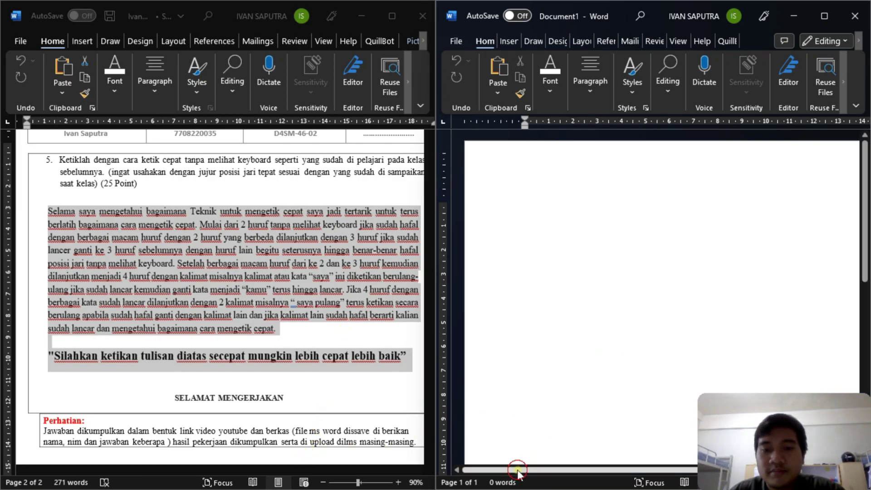
drag(516, 471, 545, 471)
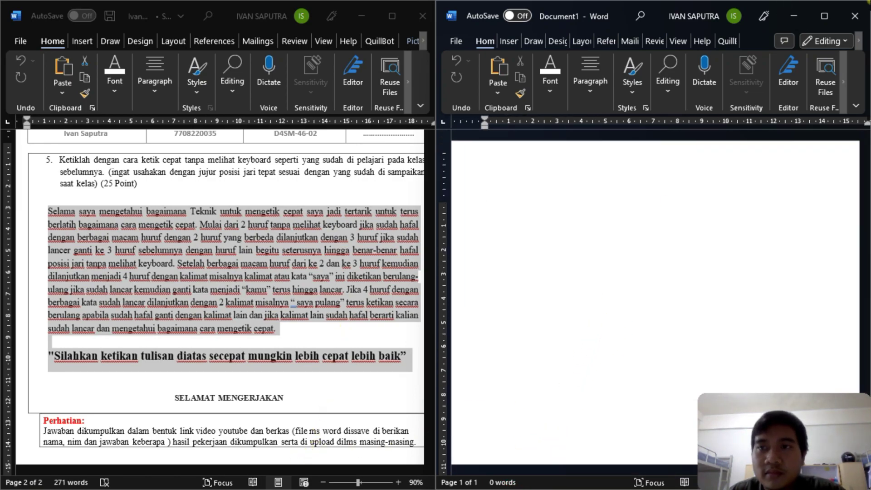
- Close Document1 and minimize the assessment document window
click(859, 13)
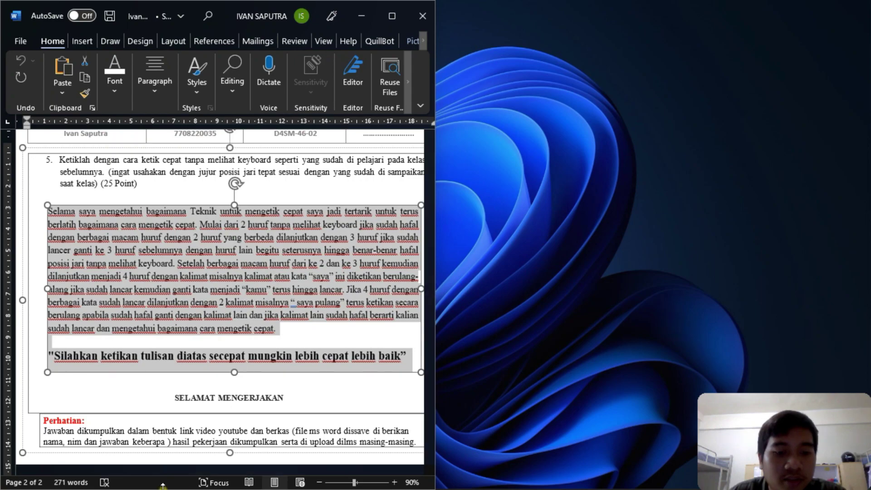
click(488, 372)
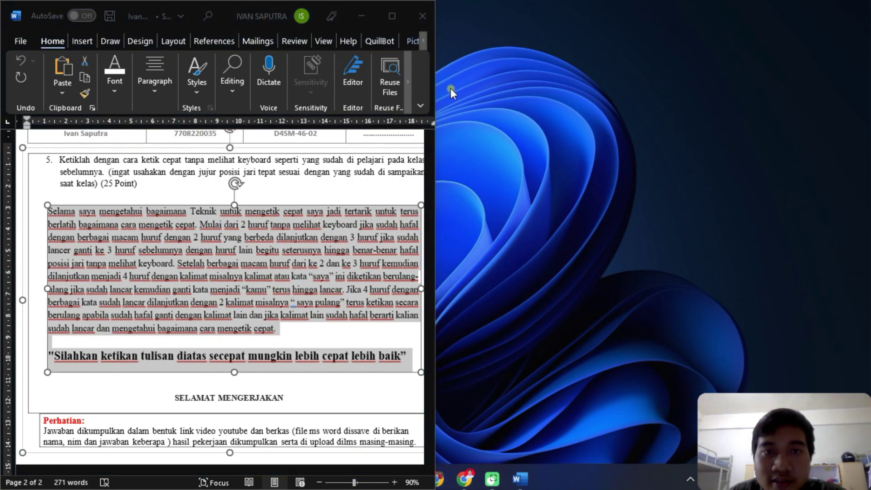
click(359, 16)
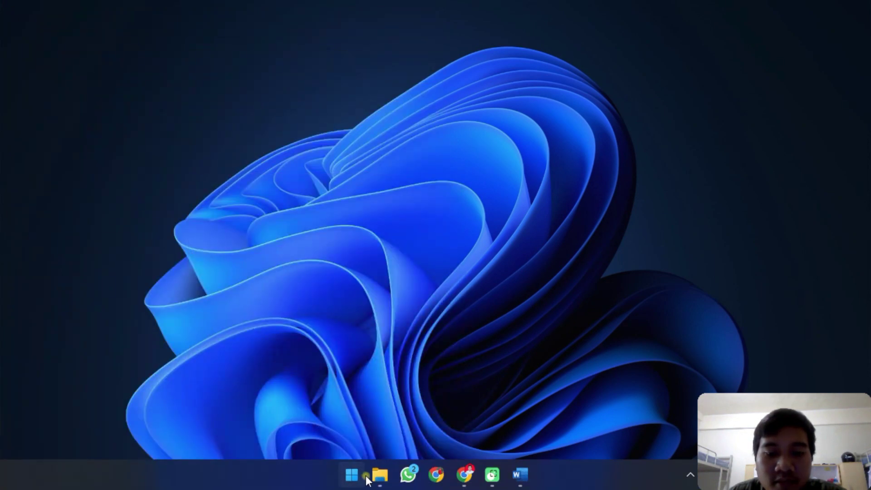
- Reopen the Tutorial Skripsi document from Quick access recent files in File Explorer
click(351, 475)
click(380, 474)
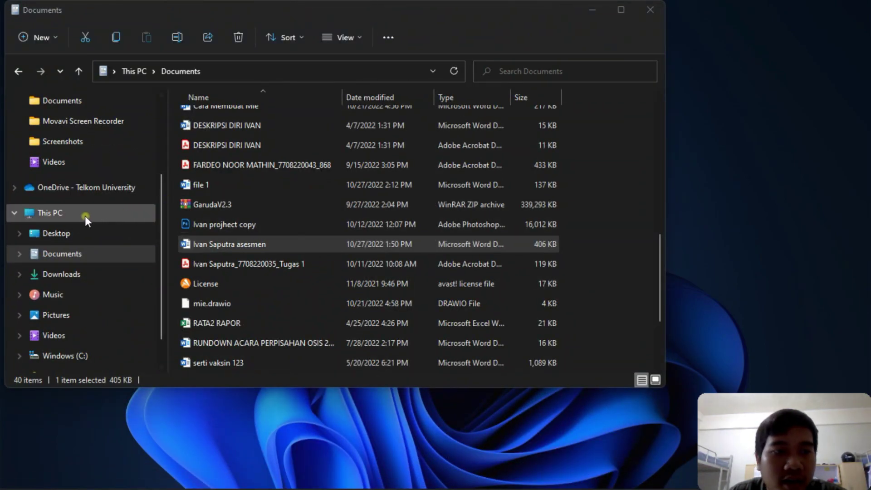
click(85, 213)
click(64, 106)
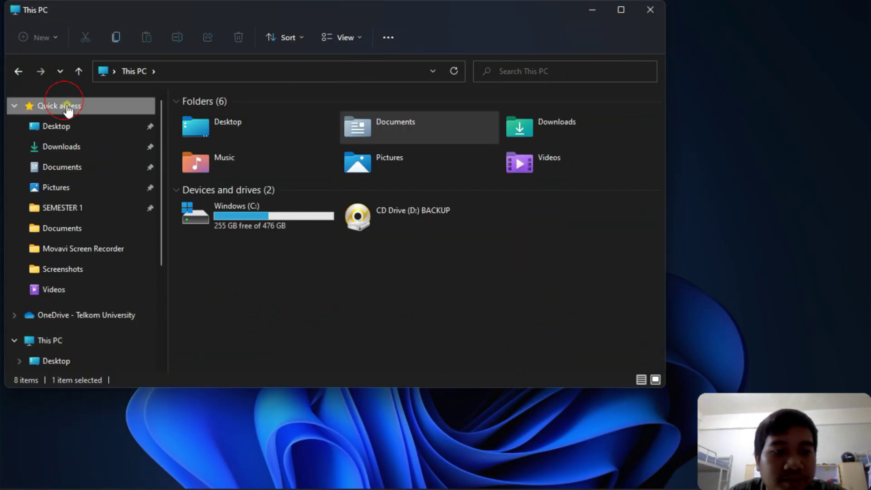
scroll(361, 262, down, 4)
scroll(356, 263, up, 2)
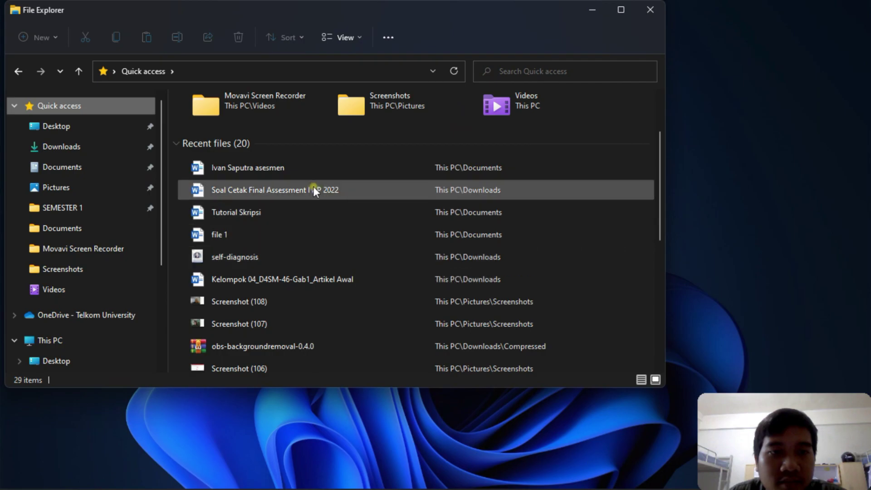
double_click(281, 213)
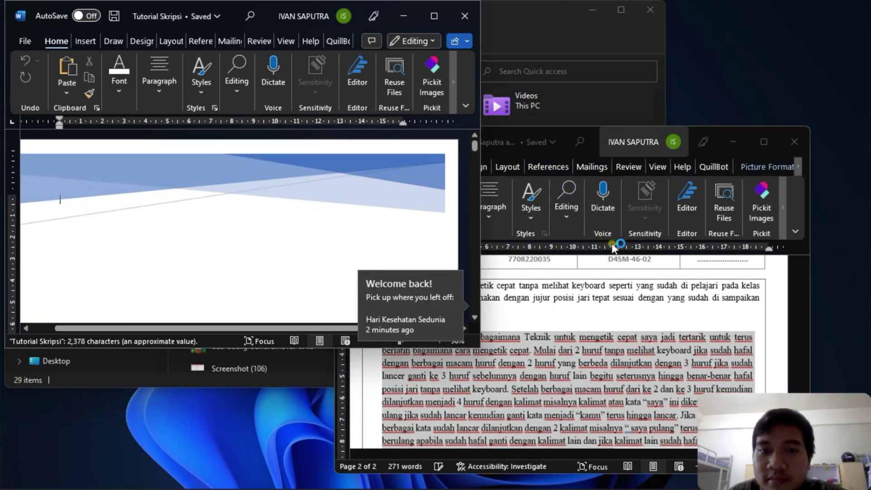
- Snap Tutorial Skripsi to the right half with the assessment document on the left
drag(227, 19, 868, 157)
click(89, 160)
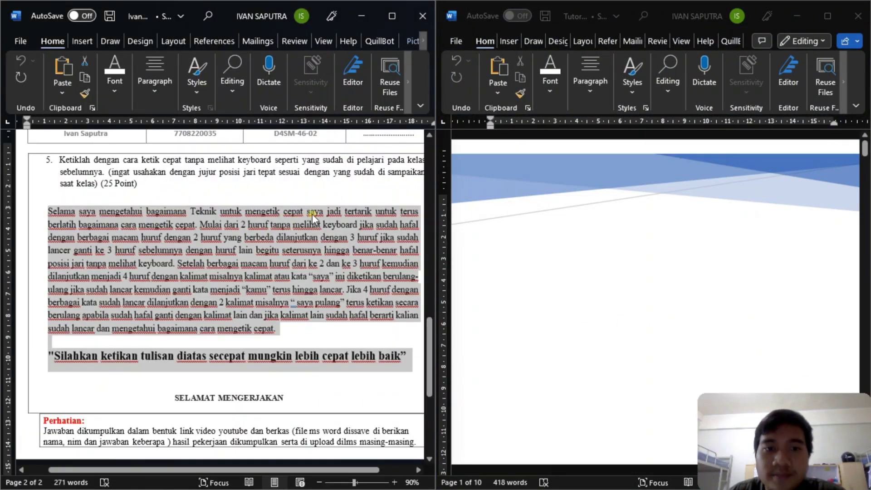
click(519, 326)
- Scroll Tutorial Skripsi to its Daftar Isi page
scroll(537, 318, down, 15)
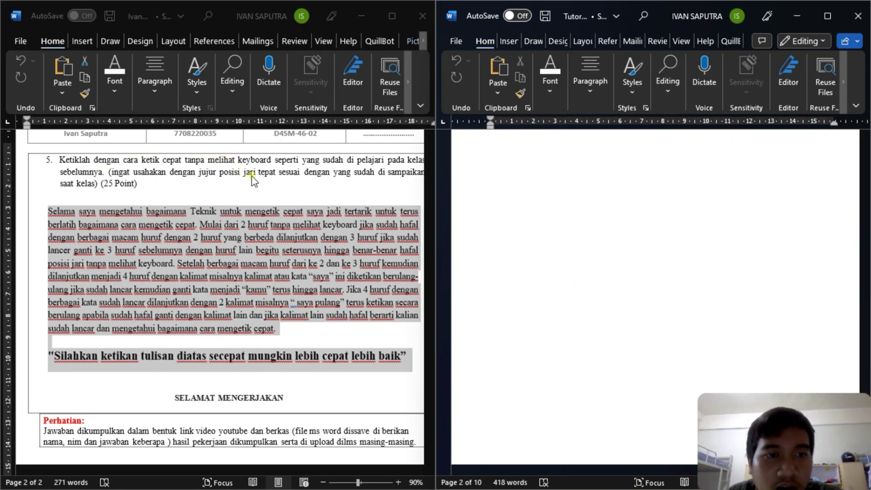
scroll(573, 171, down, 6)
scroll(572, 171, down, 10)
scroll(575, 186, down, 12)
scroll(570, 197, down, 2)
scroll(569, 197, up, 14)
scroll(595, 191, up, 10)
scroll(625, 200, down, 10)
scroll(680, 302, up, 5)
scroll(676, 282, down, 8)
scroll(676, 269, up, 10)
scroll(680, 263, up, 10)
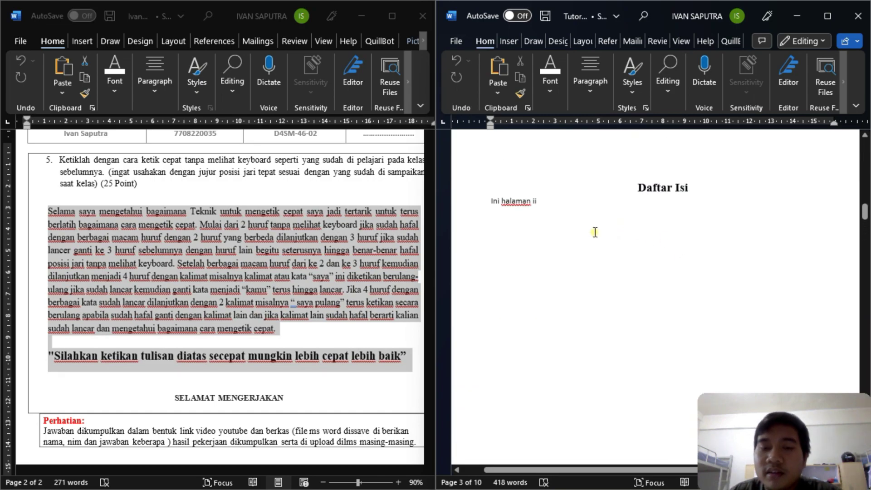
- Add new lines below the 'Ini halaman ii' note and restore its trailing 'ii' numeral
click(569, 207)
key(Return)
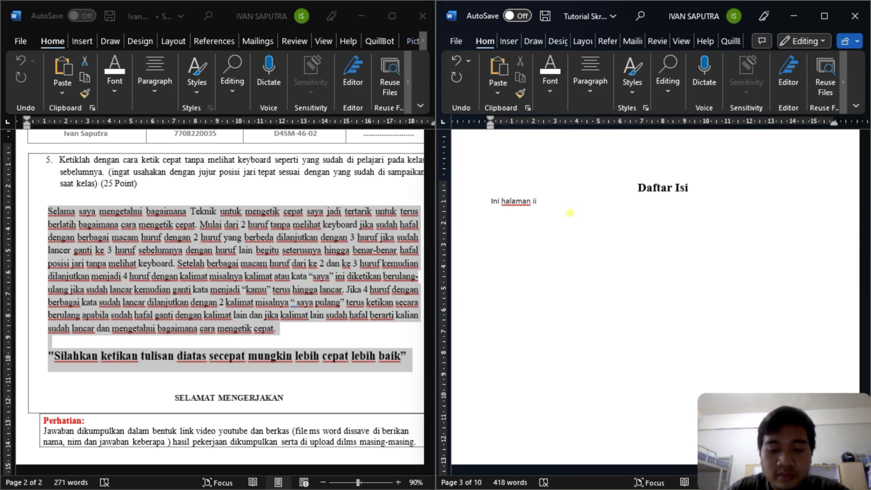
text(Co)
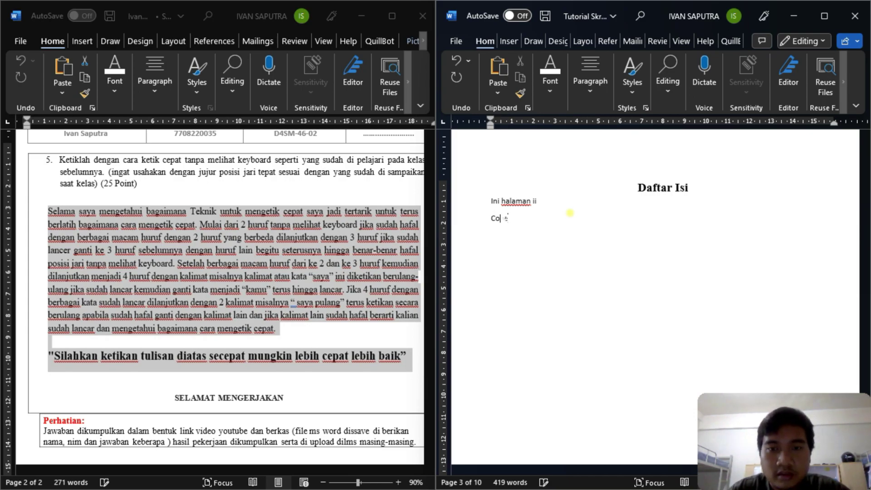
text(ver............)
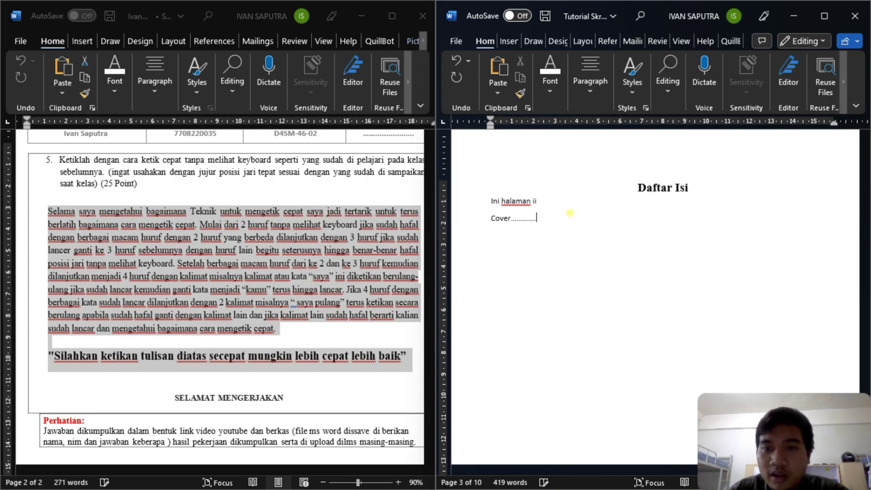
key(BackSpace)
key(BackSpace)
key(BackSpace)
key(BackSpace)
key(BackSpace)
key(BackSpace)
key(BackSpace)
key(BackSpace)
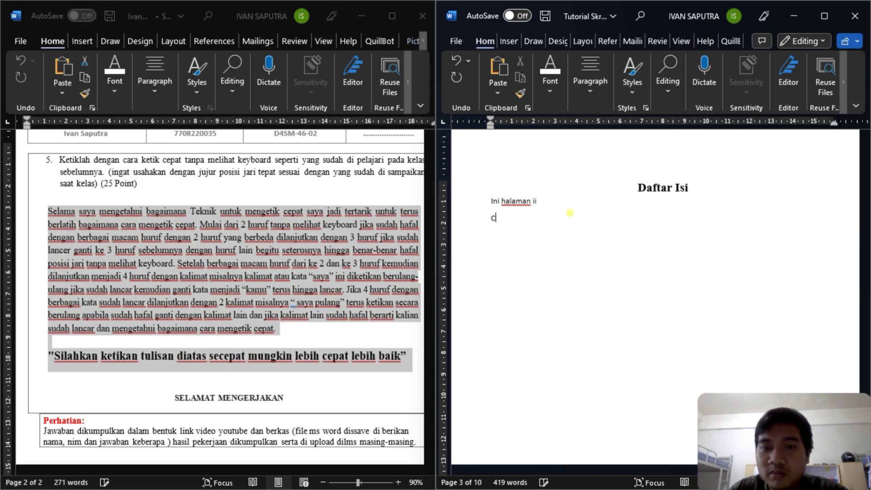
key(Return)
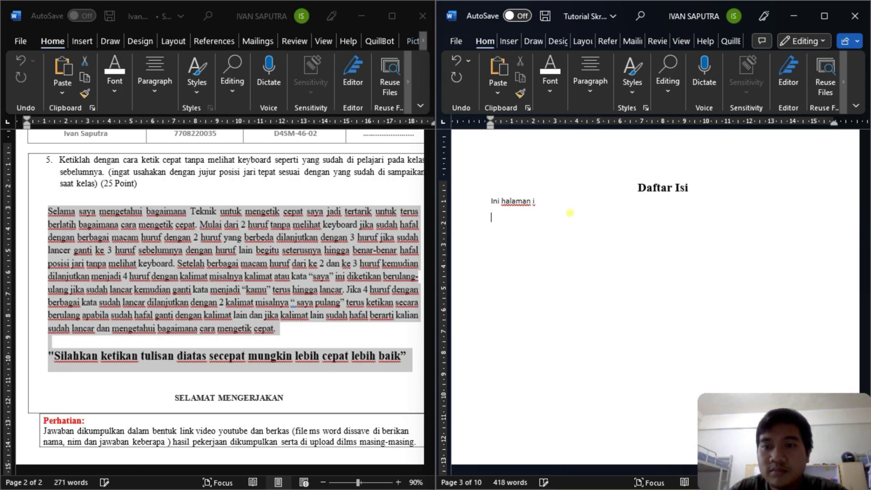
scroll(649, 210, up, 10)
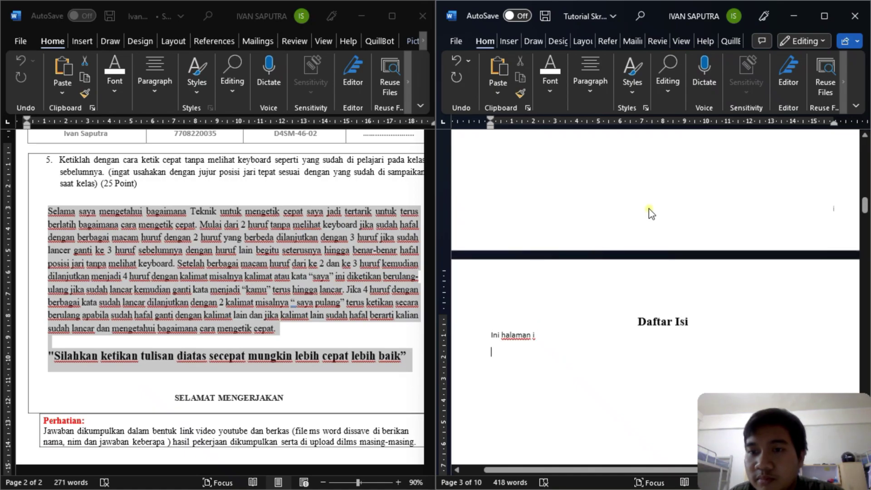
scroll(649, 210, down, 10)
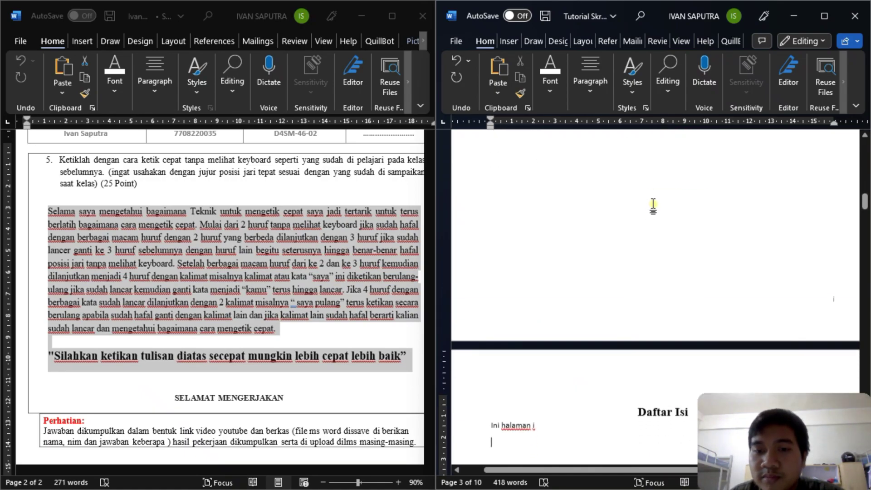
click(545, 282)
text(1)
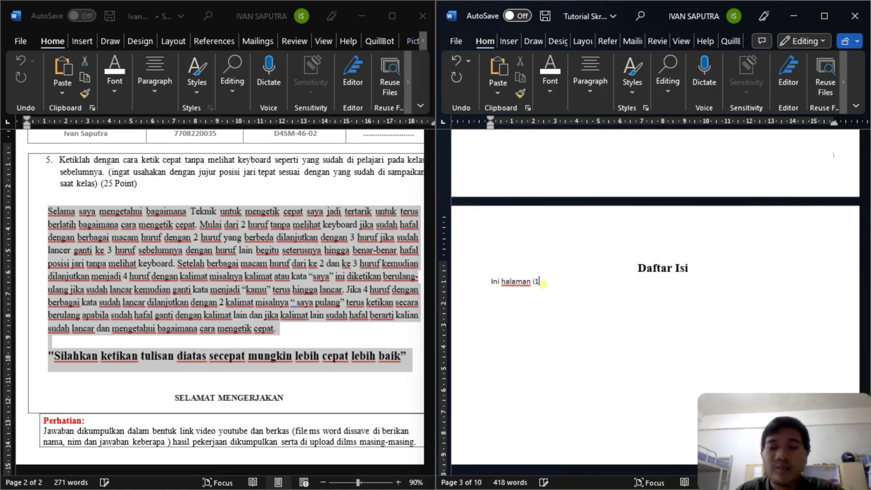
key(BackSpace)
text(i)
- Enter 'Kata Pengantar' with a dotted leader to page i, then begin the 'Daftar' entry below
key(Return)
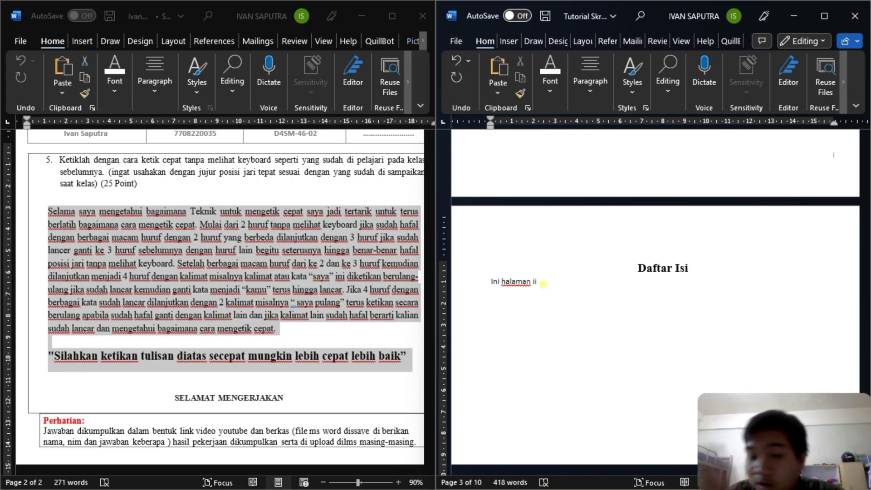
text(Kata Pengantar)
key(BackSpace)
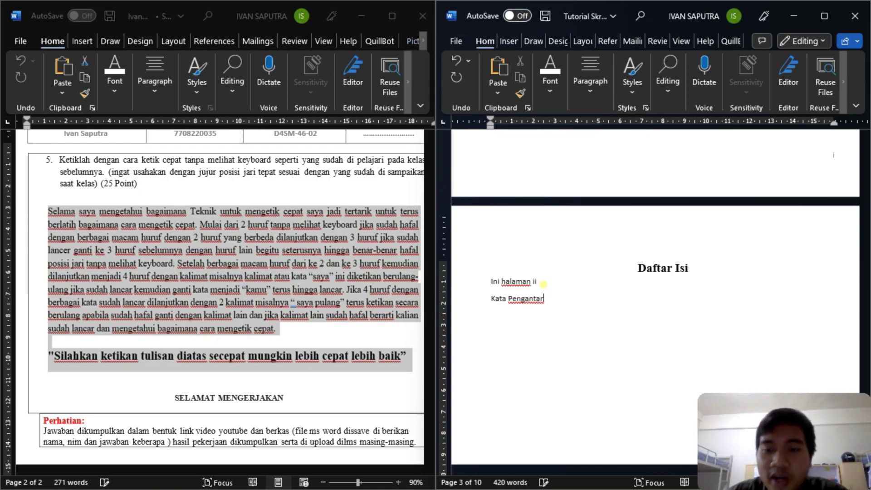
text(..........................................)
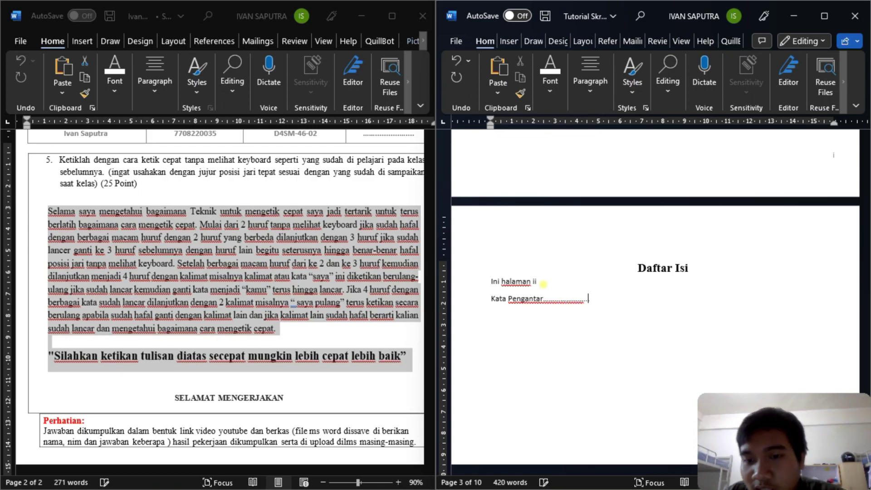
text(......................................................................................................)
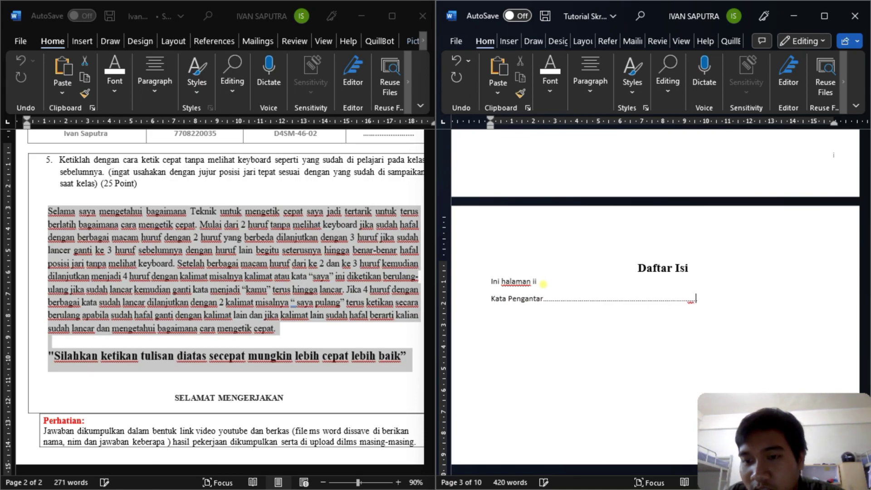
text(....................)
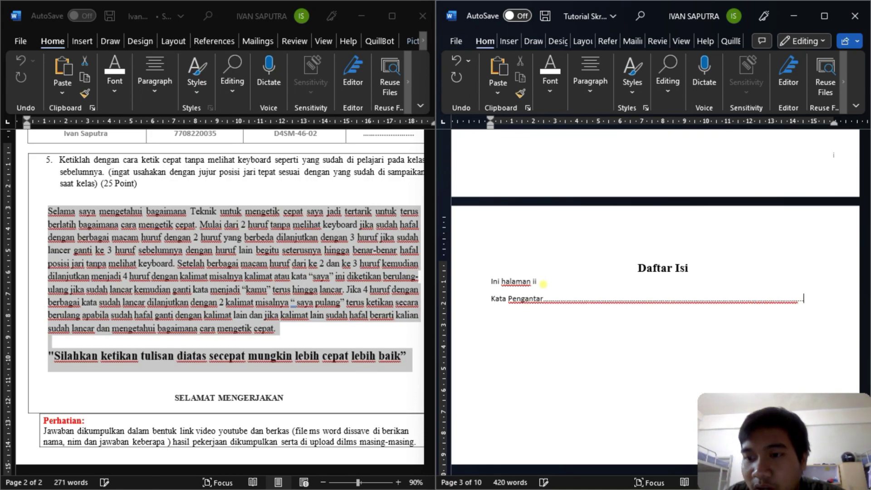
text(....)
key(BackSpace)
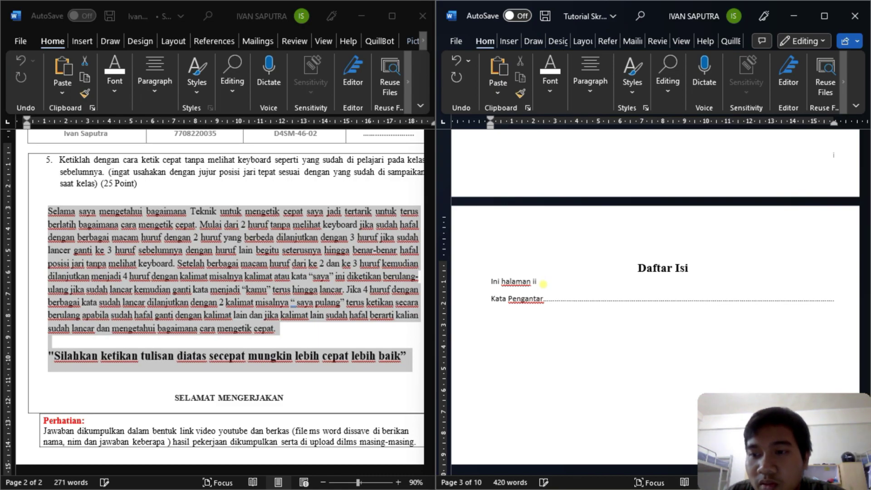
text(i)
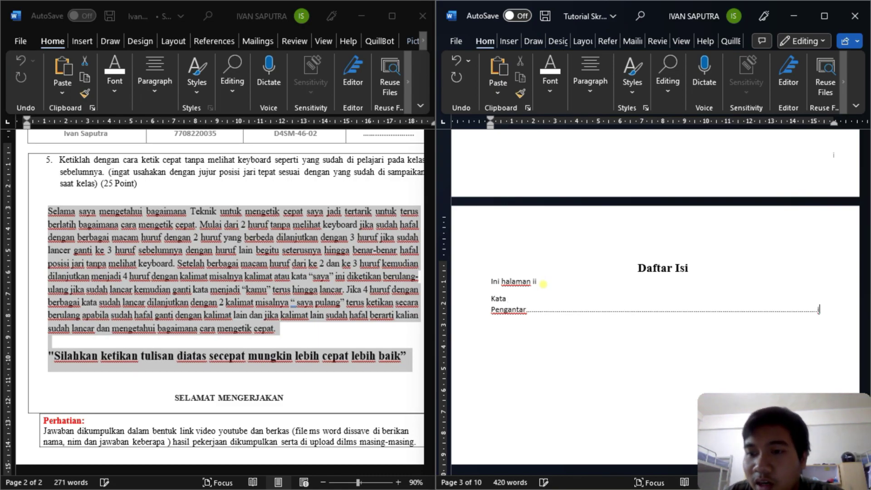
key(BackSpace)
key(Return)
text(Daftar Isi)
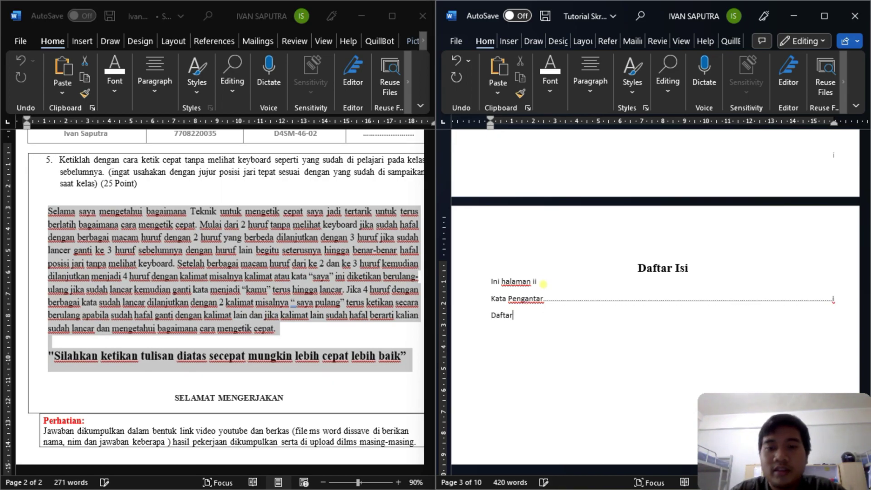
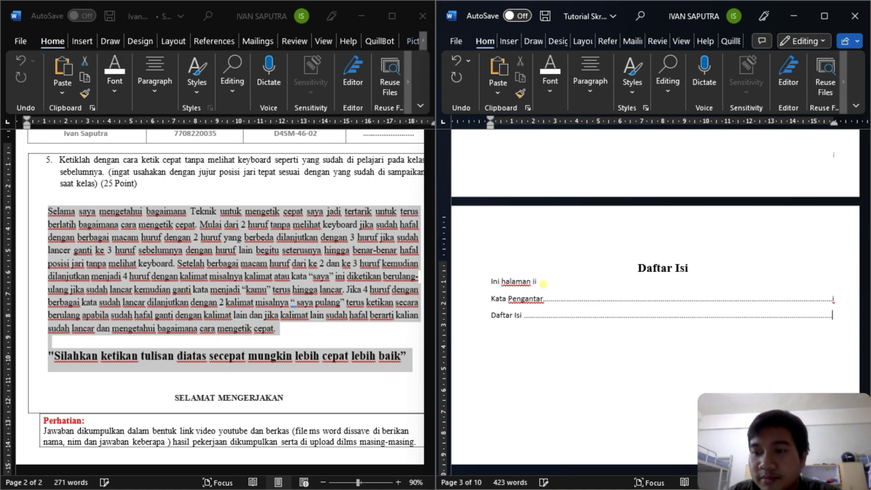
- Give the Daftar Isi entry a dotted leader to page ii and start a new line below
key(Tab)
key(BackSpace)
text(ii)
key(BackSpace)
key(BackSpace)
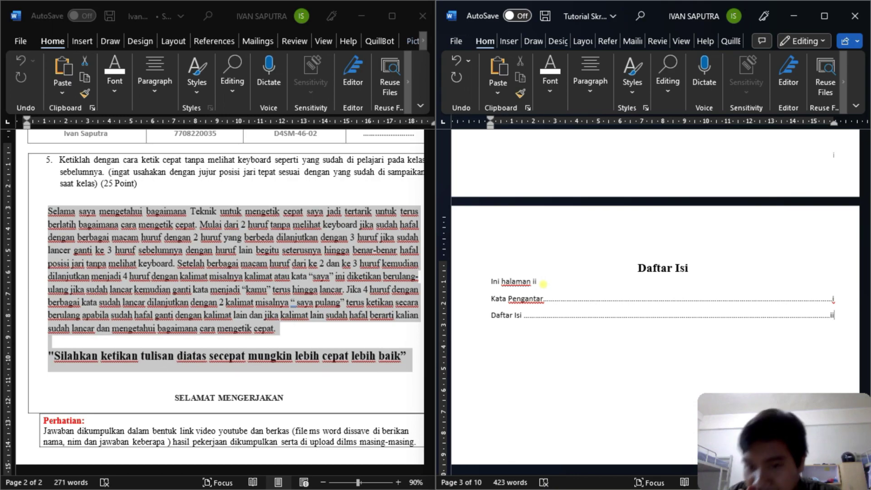
key(Return)
- Insert a page break below the Daftar Gambar heading
scroll(543, 284, down, 12)
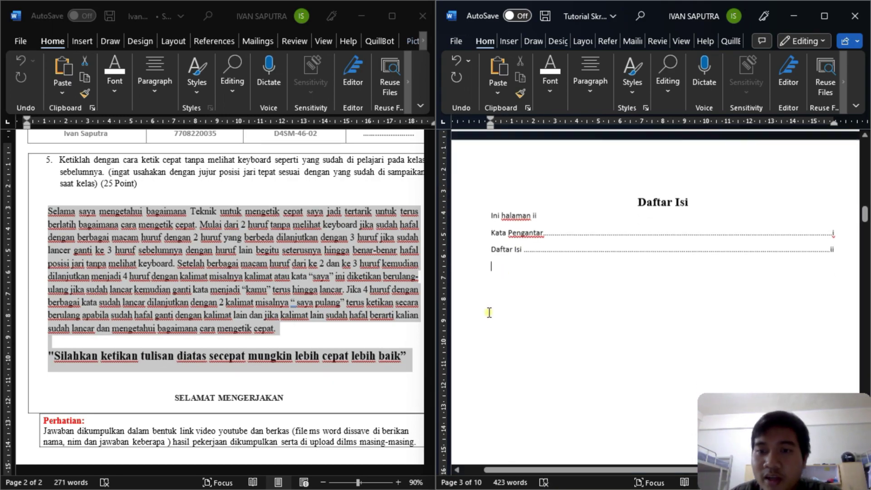
scroll(557, 287, down, 5)
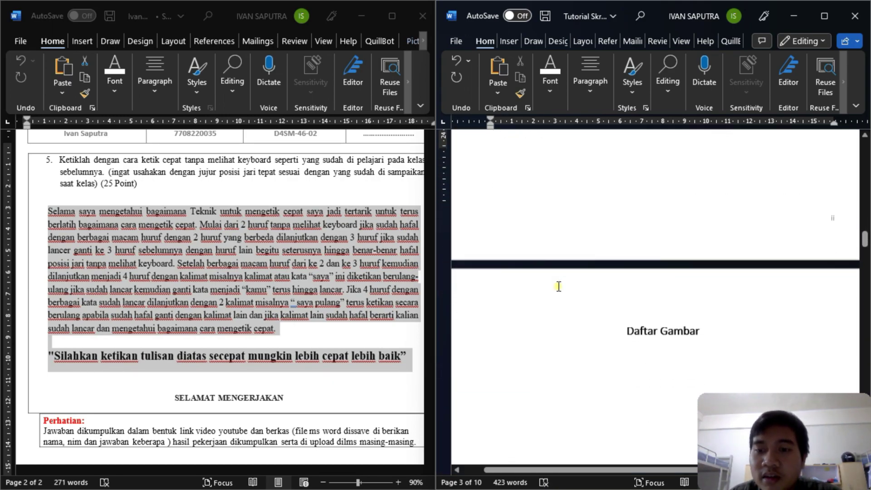
click(561, 275)
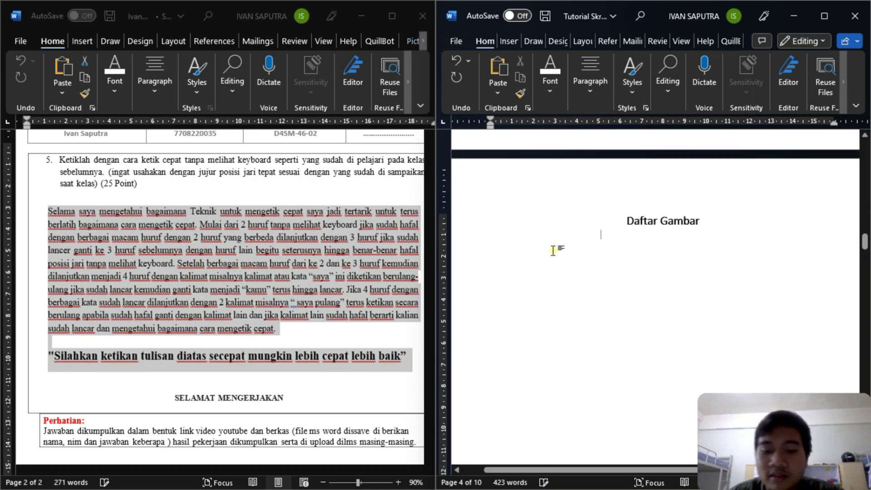
key(ctrl+Return)
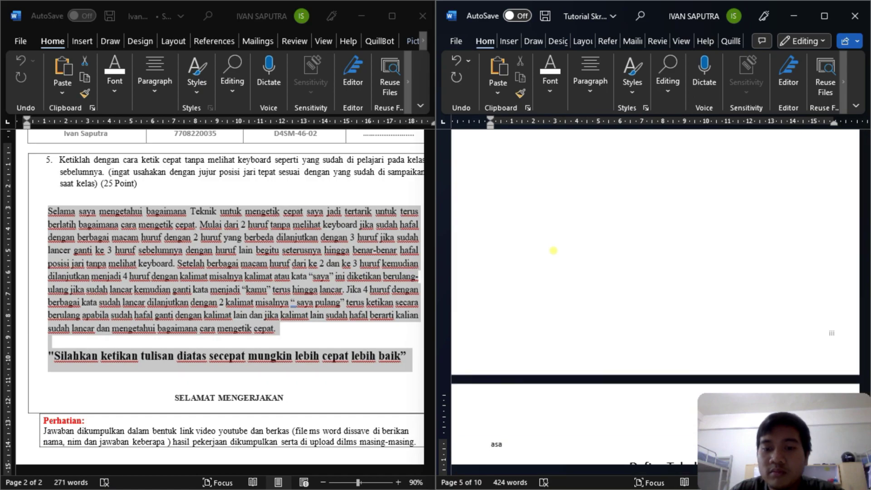
- Add the line 'Daftar gambar ada di halaman iii' under the Daftar Gambar heading
scroll(554, 251, up, 1)
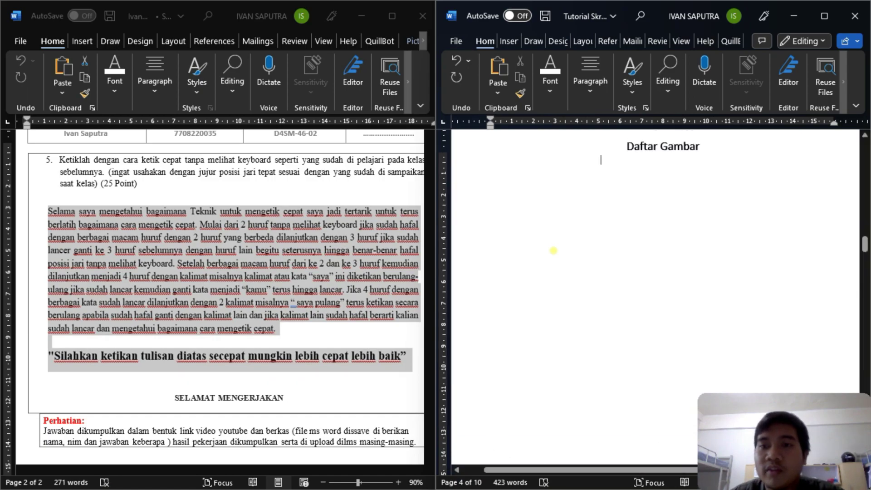
click(704, 187)
key(Return)
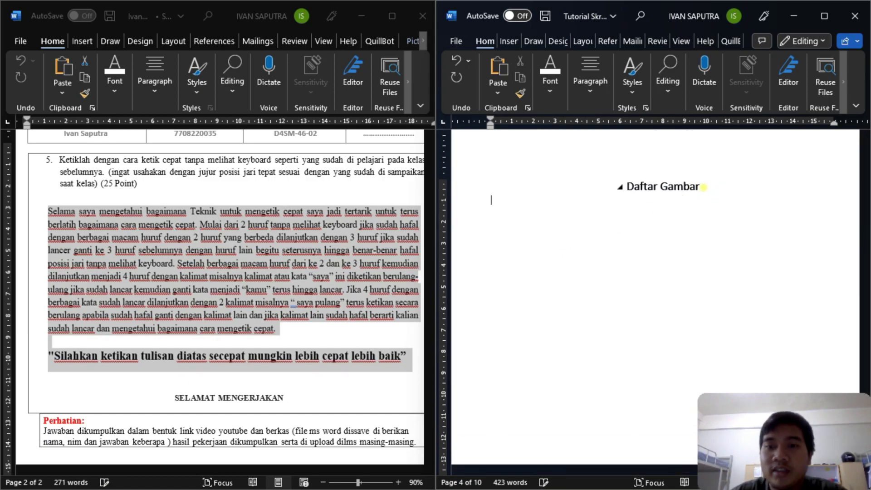
text(Daf)
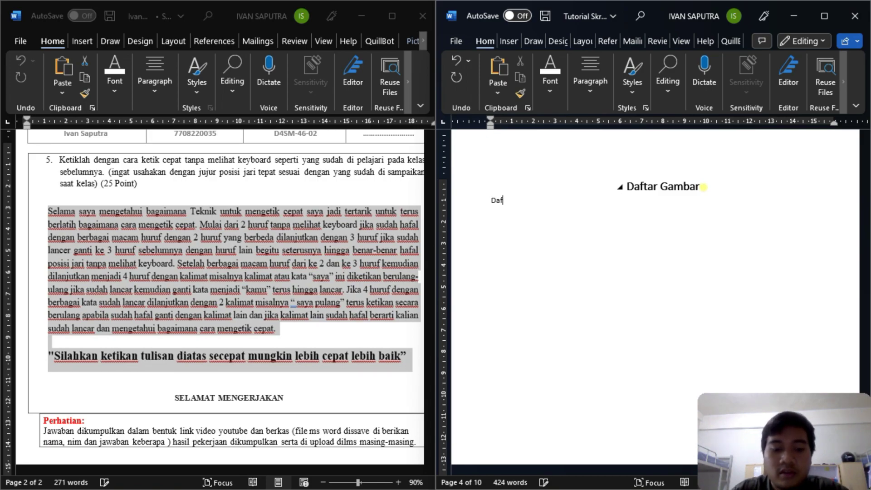
text(tar gambar ada di halaman)
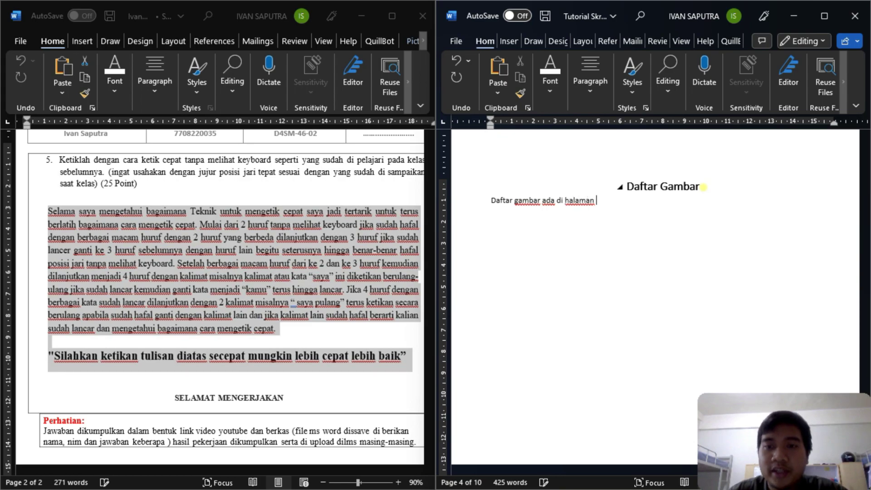
scroll(723, 204, down, 10)
scroll(726, 203, up, 10)
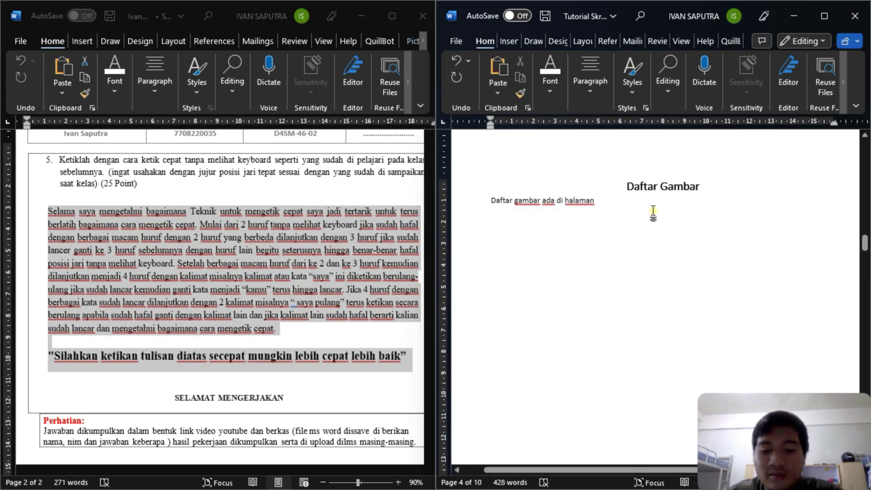
text(iii)
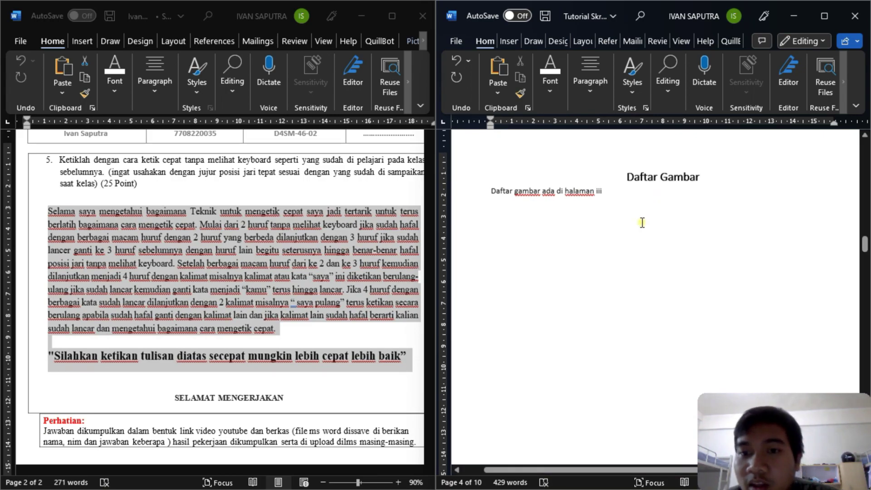
scroll(639, 245, down, 10)
scroll(644, 240, down, 3)
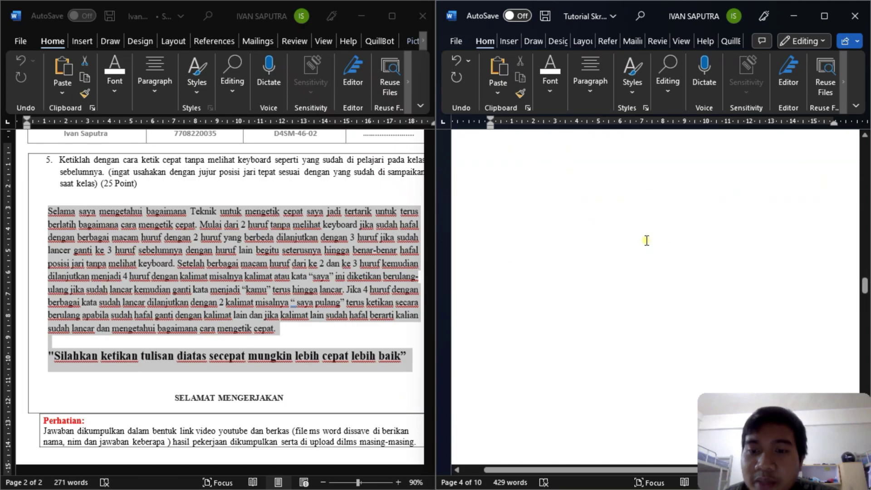
scroll(651, 236, up, 10)
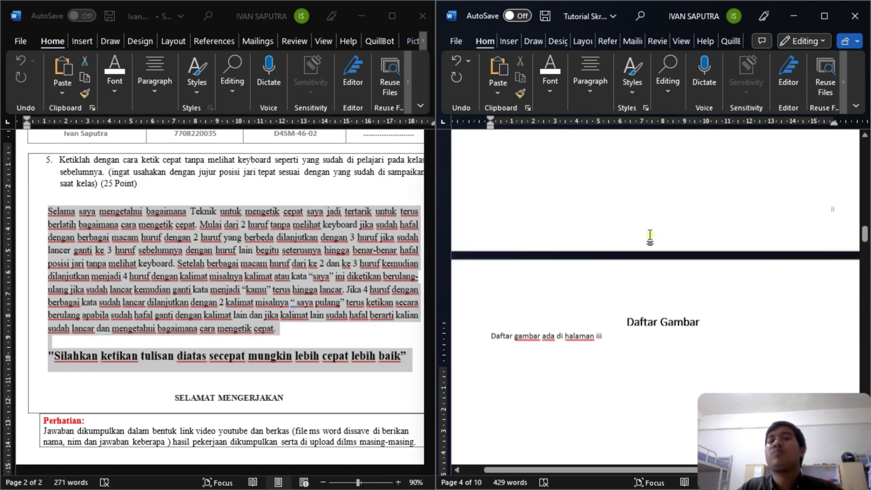
scroll(648, 225, up, 5)
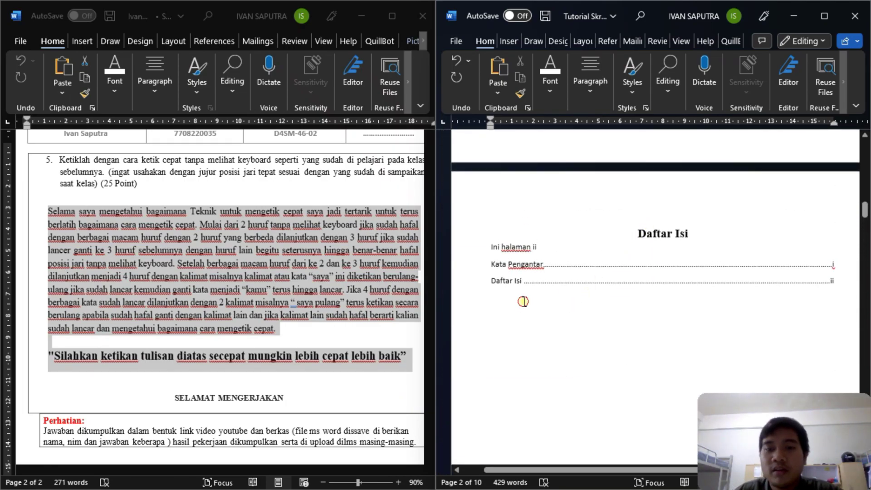
- Add a 'Daftar Gambar' contents entry with a dotted leader to page iii
click(501, 303)
text(Daf)
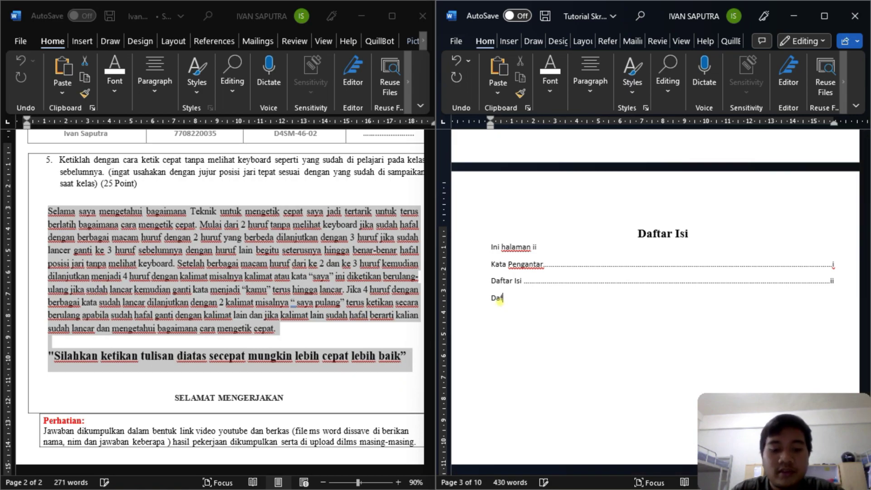
text(tar Gambar)
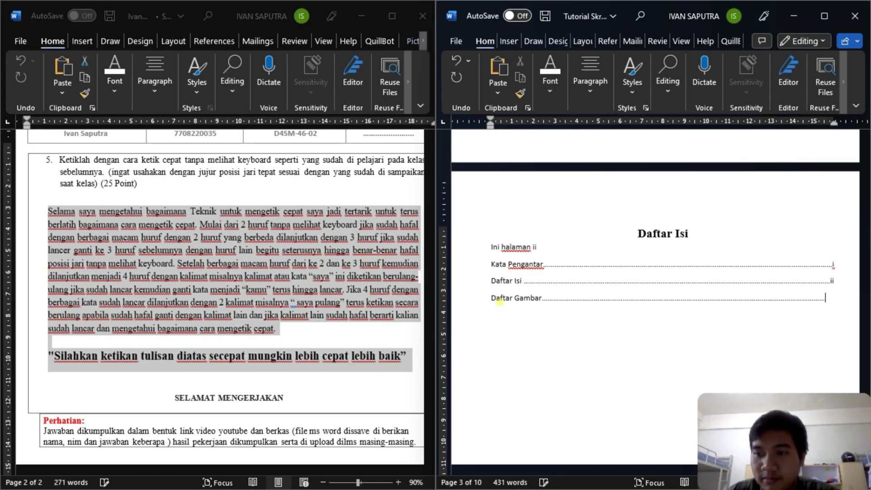
text(iii)
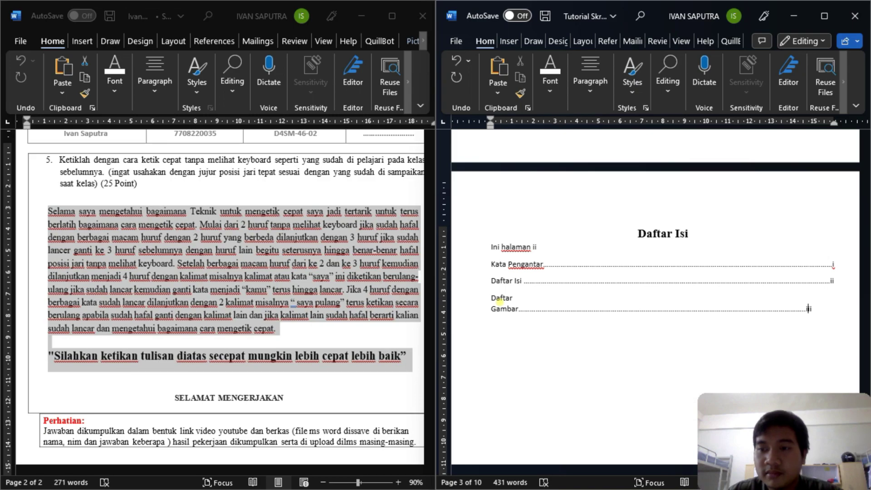
key(BackSpace)
key(Right)
key(Right)
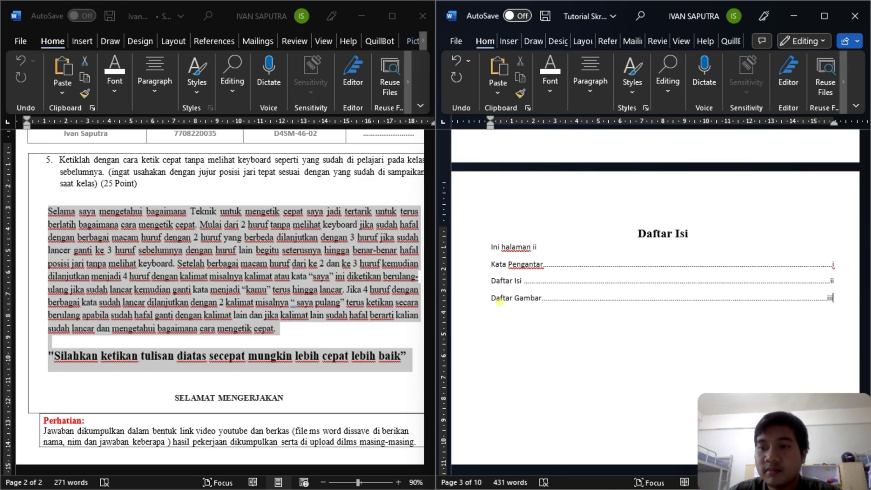
- Scroll down past BAB 1 and Tabel 1 to the BAB 2 page
scroll(508, 293, down, 10)
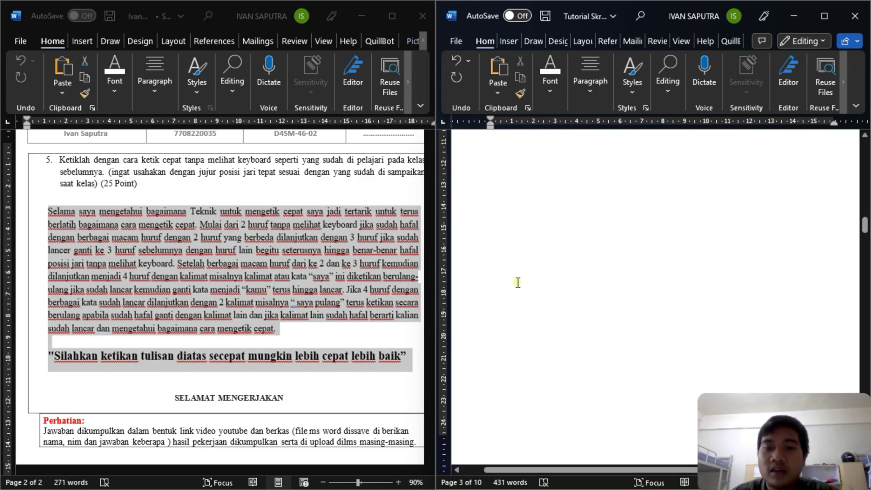
scroll(517, 282, down, 15)
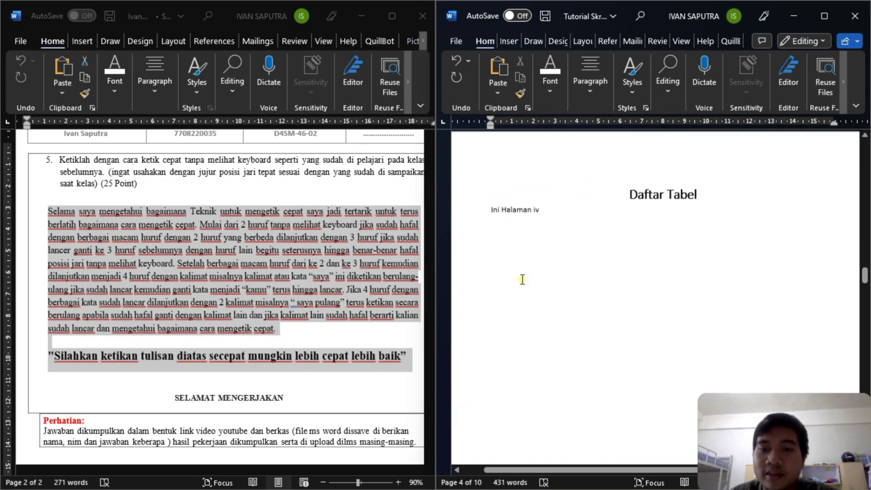
scroll(523, 279, down, 15)
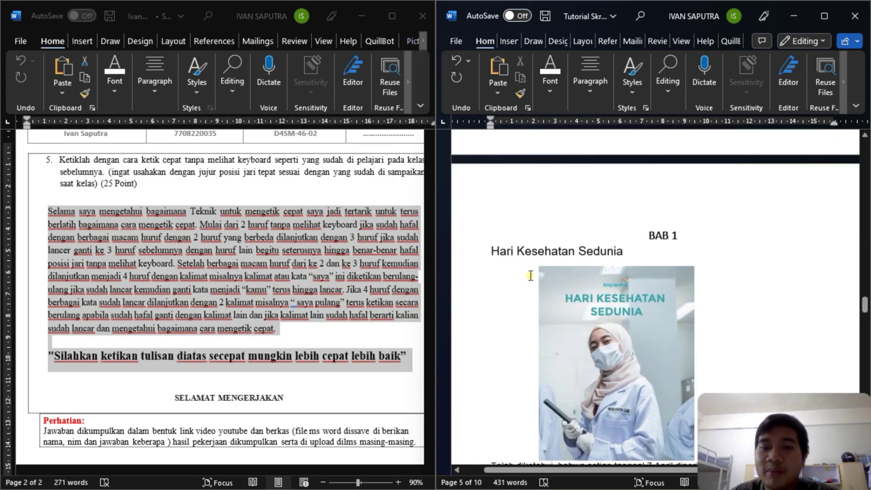
scroll(531, 276, down, 15)
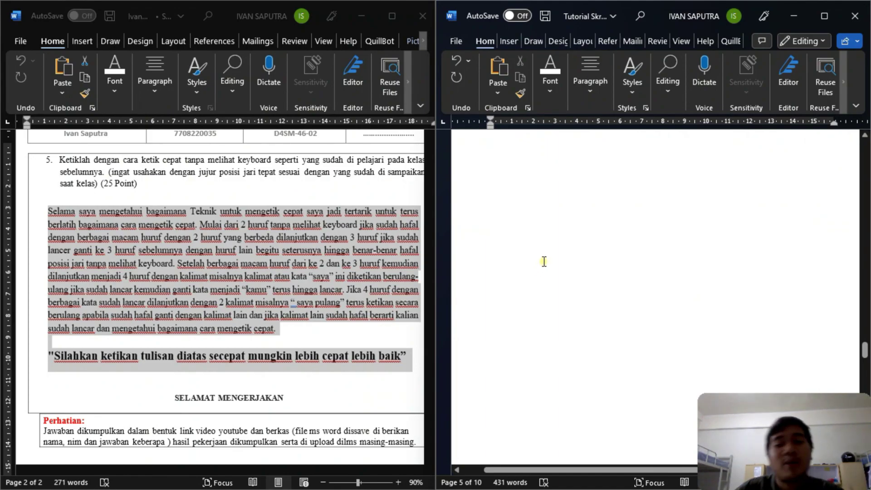
scroll(565, 241, up, 1)
scroll(561, 238, down, 2)
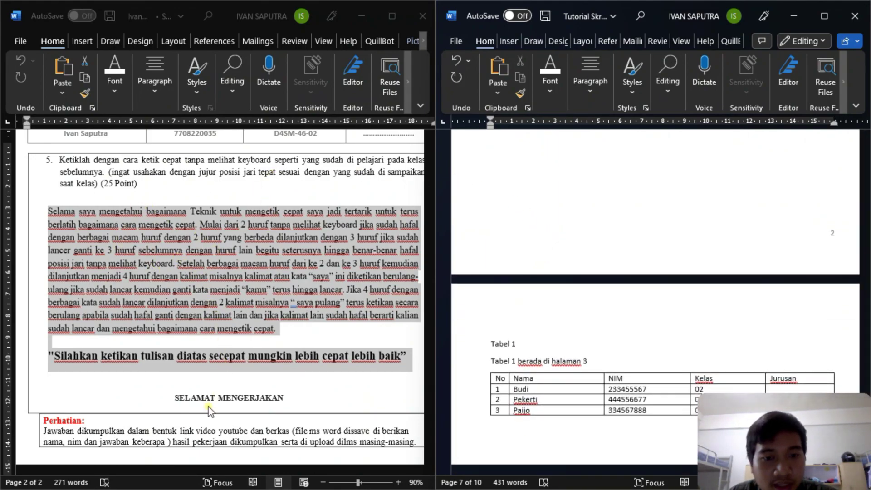
scroll(601, 218, down, 5)
scroll(601, 212, down, 10)
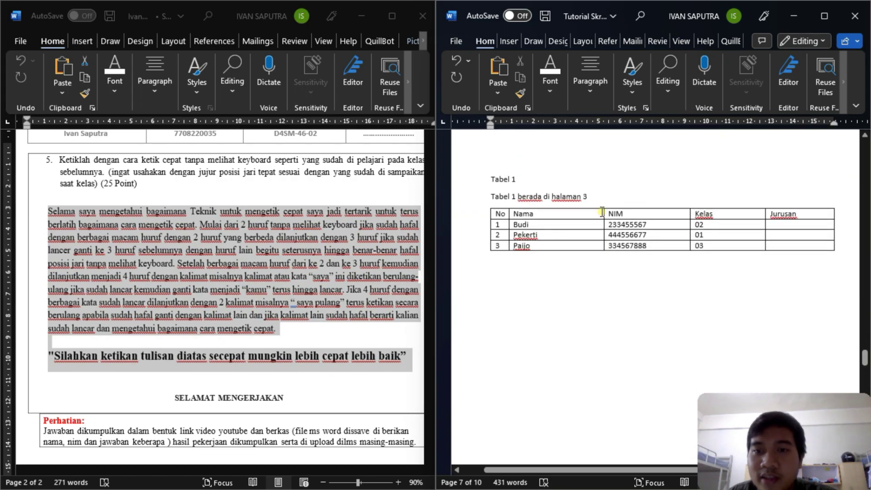
scroll(570, 291, up, 10)
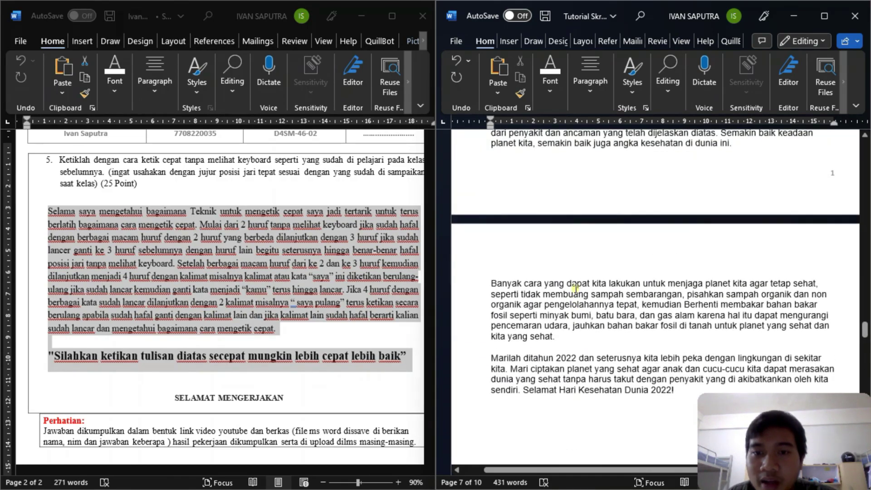
scroll(583, 282, down, 12)
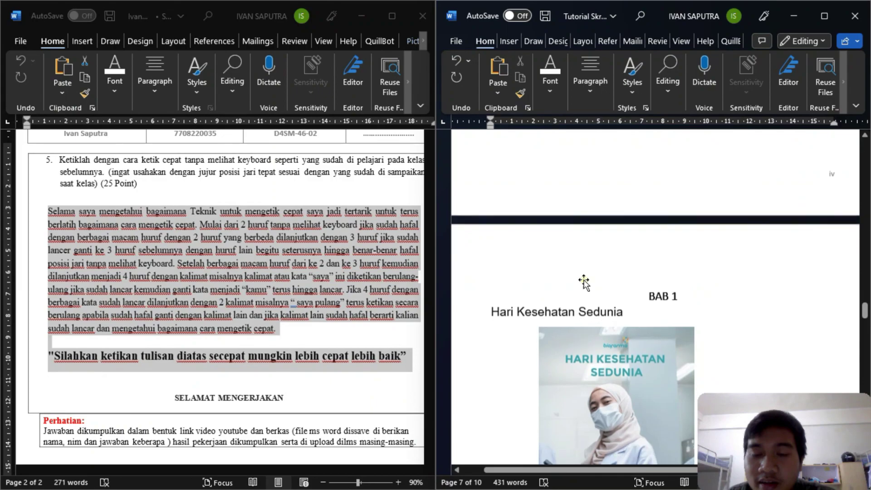
scroll(603, 260, down, 10)
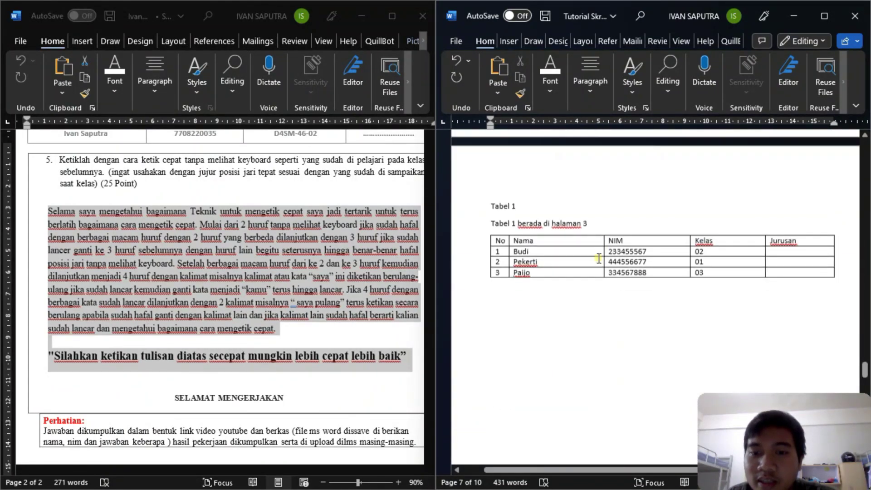
scroll(603, 255, down, 12)
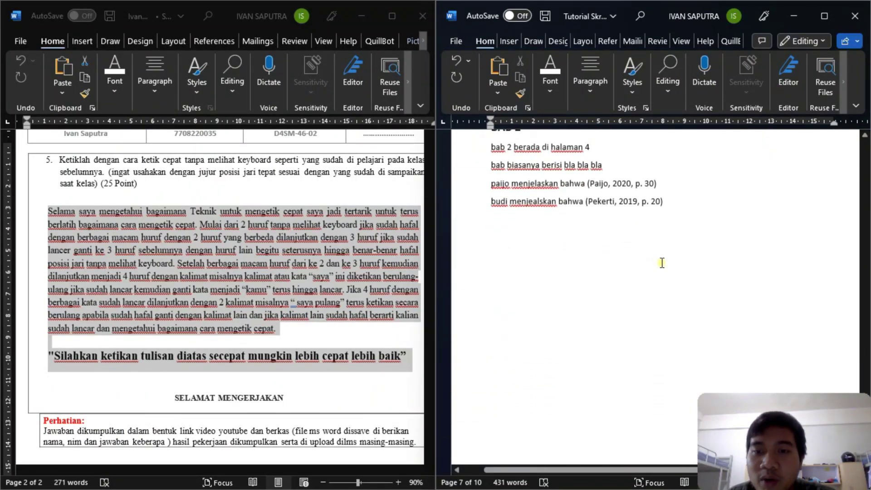
scroll(701, 266, up, 8)
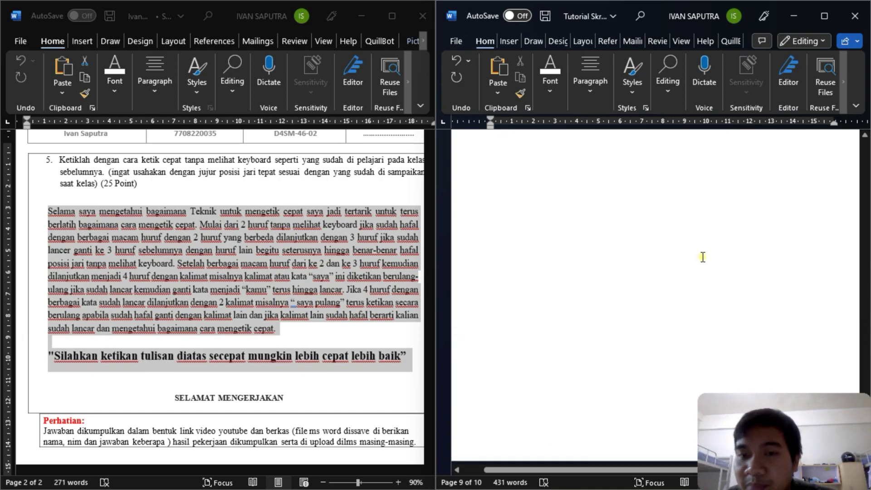
- Add the line 'ini adalah pengetikan sesuai dengan studi kasus' below the BAB 2 citations
click(691, 298)
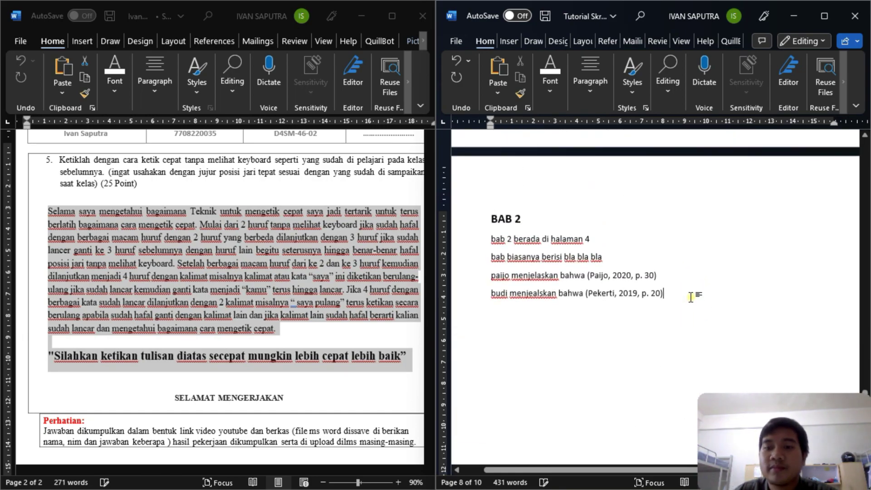
key(Return)
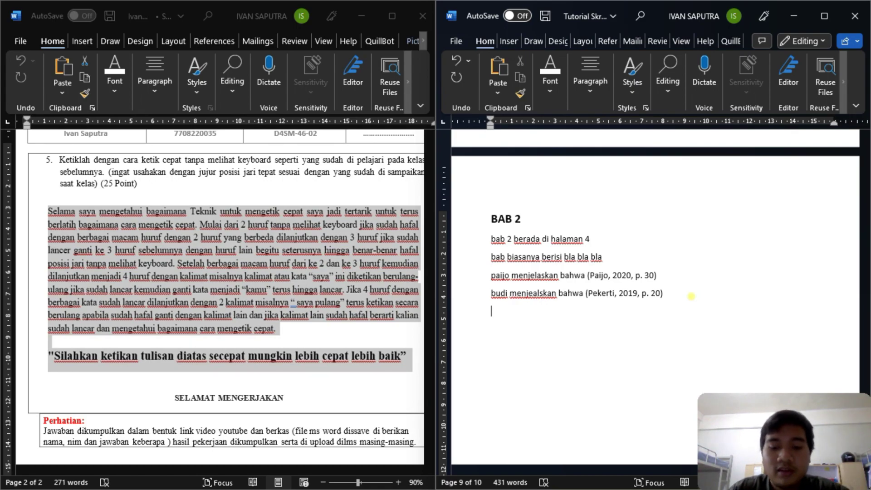
text(ini adalah c)
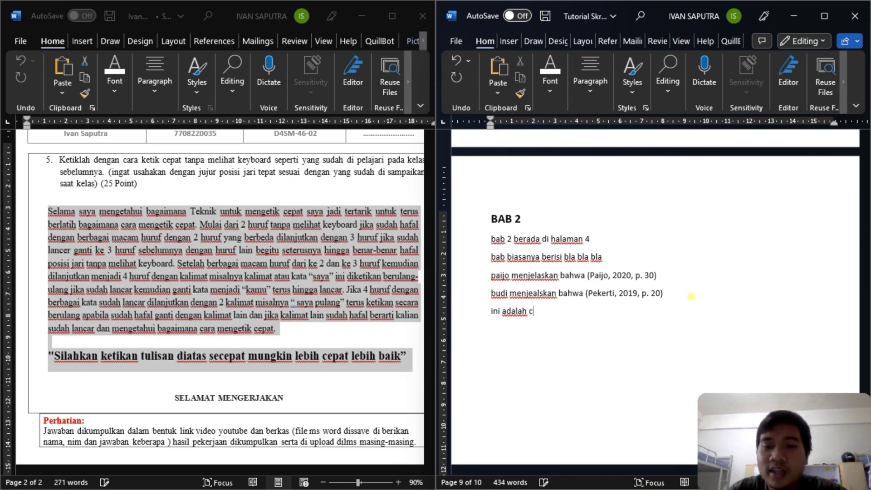
text(apengetikan)
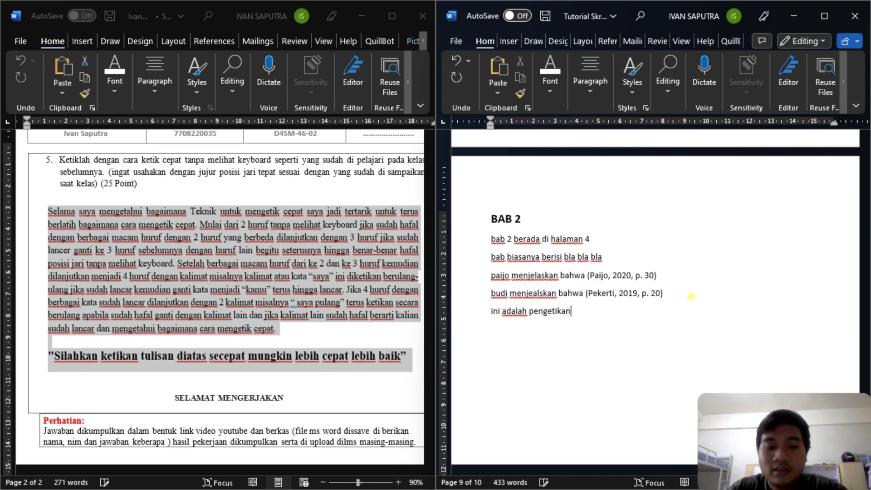
text( sesuai dengan studi kasus)
key(Return)
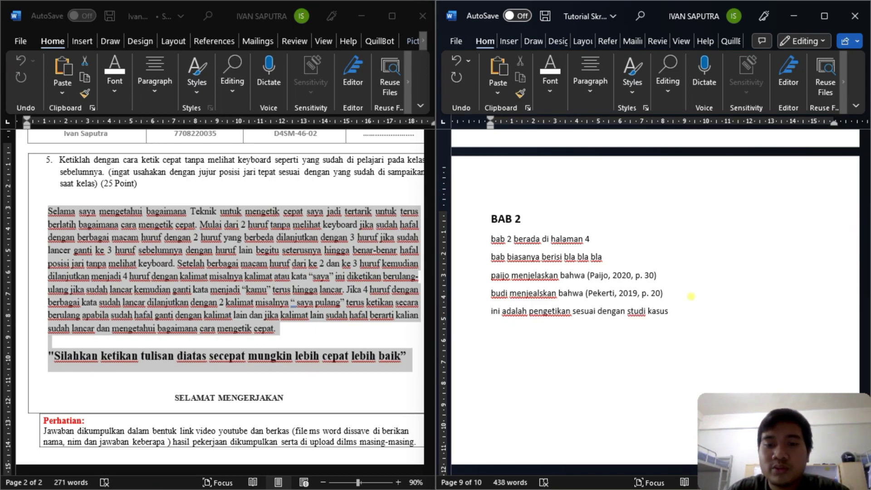
- Begin the paragraph 'Selama saya mengetahui bagaimana Teknik untuk mengetik cepat', fixing typos
text(Selama saya mengetahui ba)
text(gaimana rt)
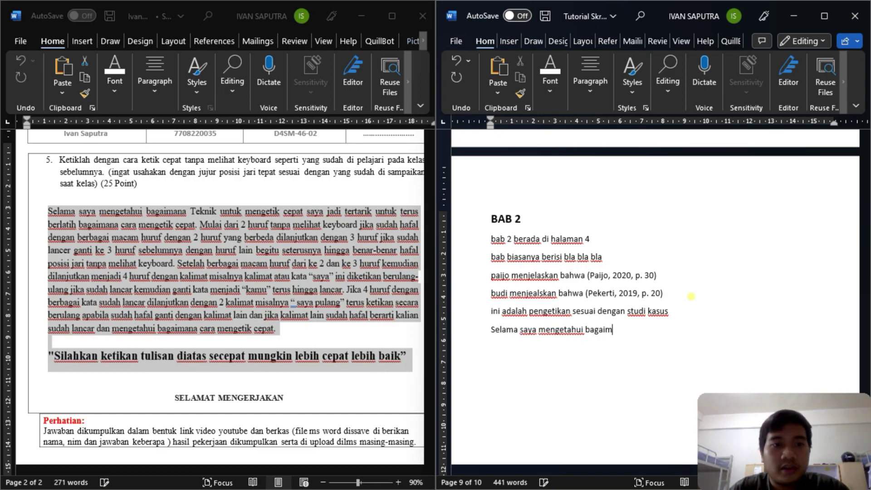
key(BackSpace)
text(Tekni)
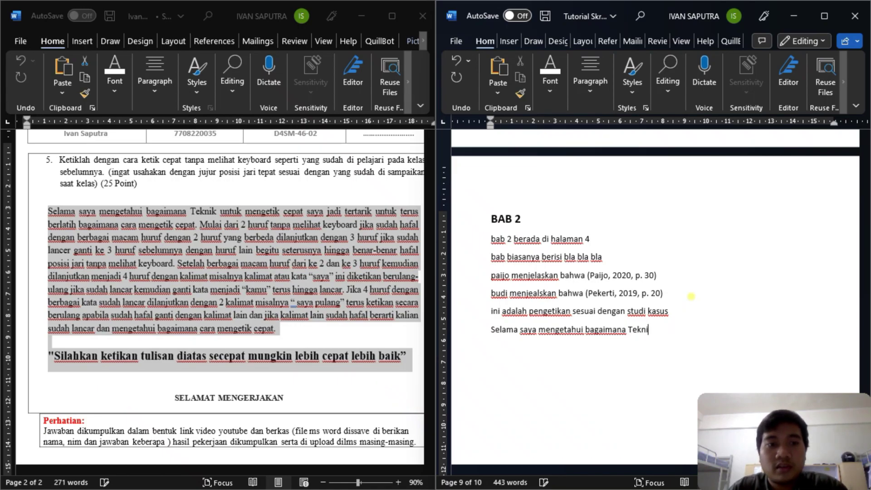
text(k untuk menge)
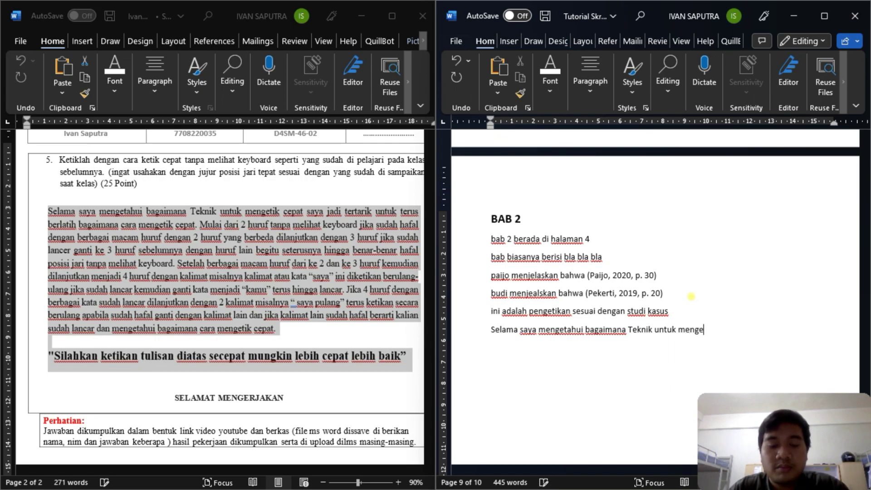
text(tik cepat saja)
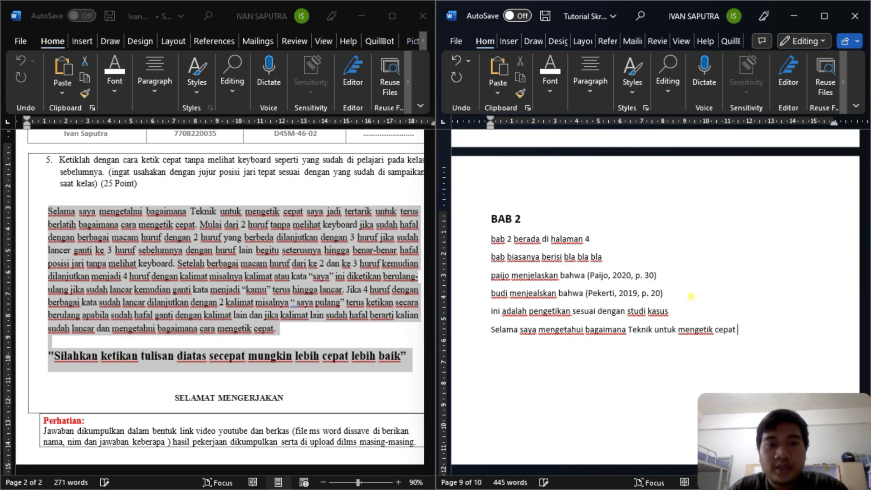
key(BackSpace)
key(BackSpace)
key(BackSpace)
- Continue the paragraph from 'jadi tertarik untuk terus berlatih' through 'begitu seterusnya', correcting typos
text(ya jadi tert)
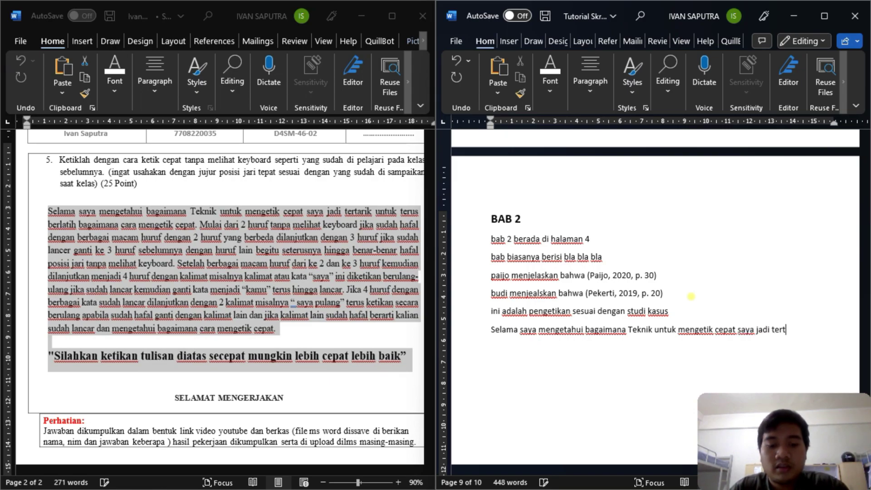
text(arik)
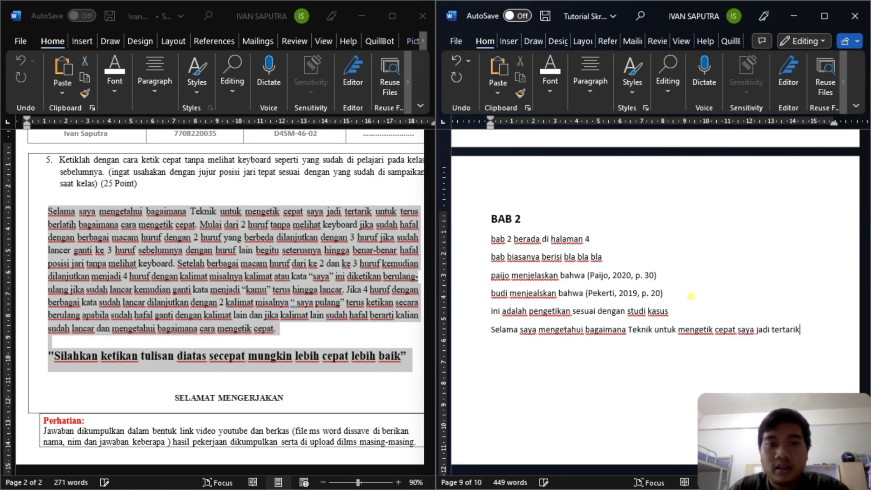
text( untuk teru)
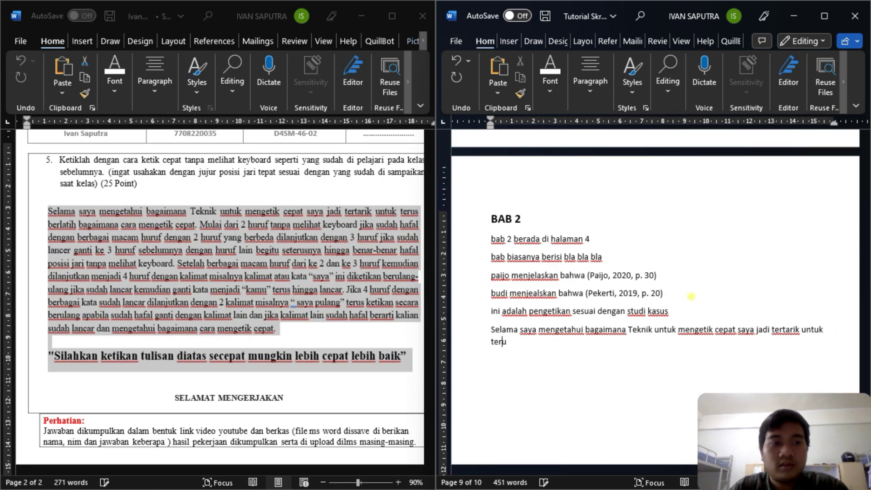
text(s berlatih bagaimana)
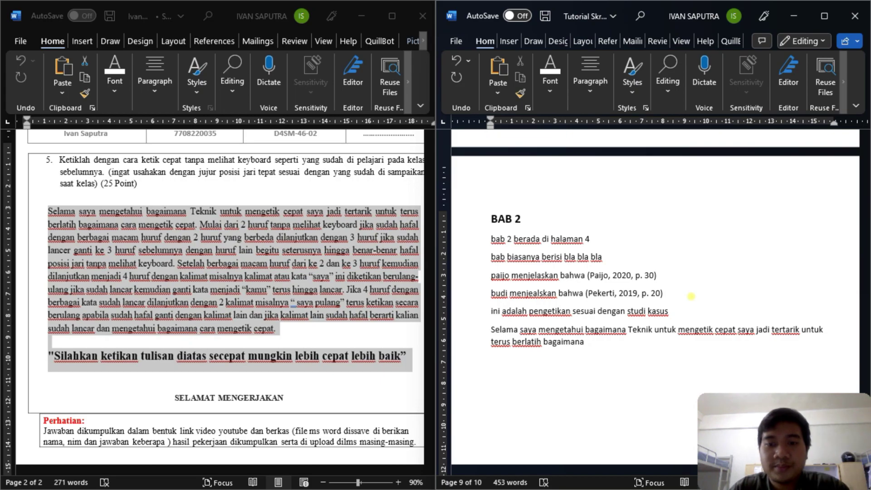
text( cara mengetik cepat )
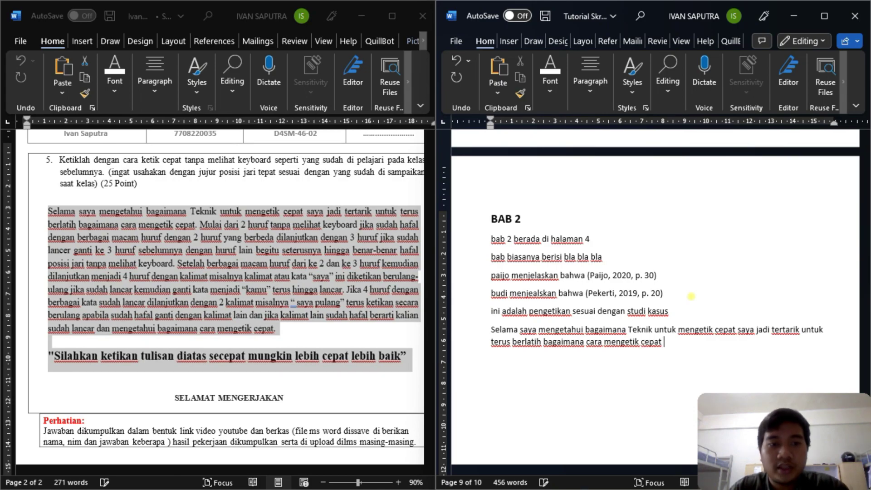
text(.Mulai dar)
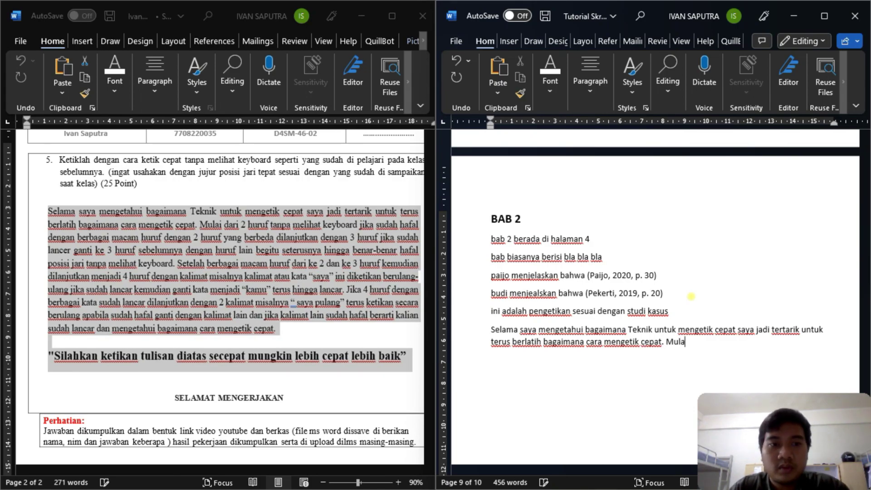
text(i 2 huruf)
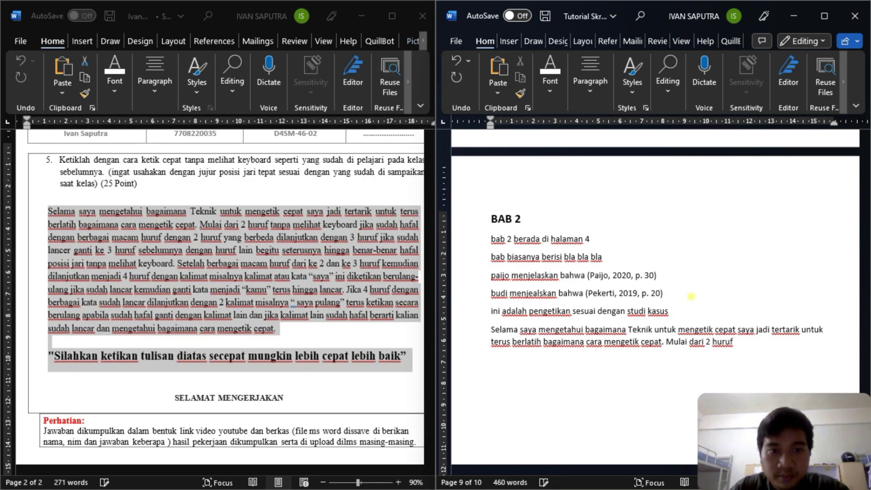
text( tanpa melihat leyboa)
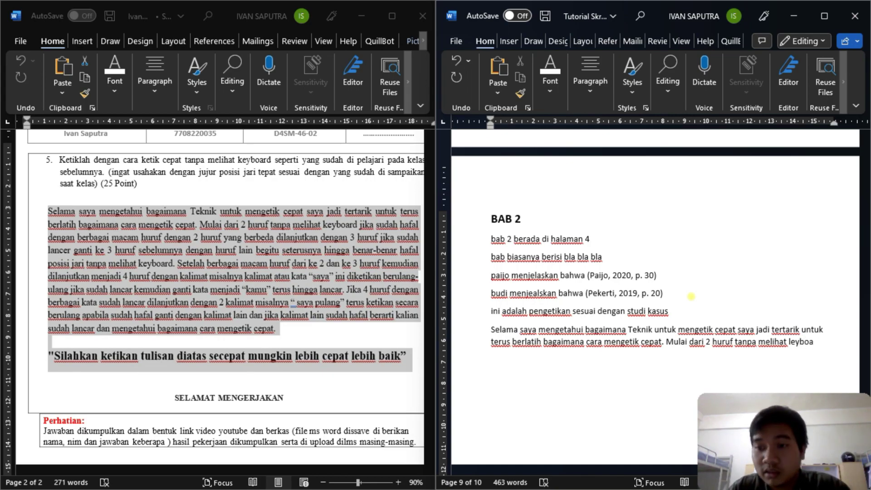
text(rd)
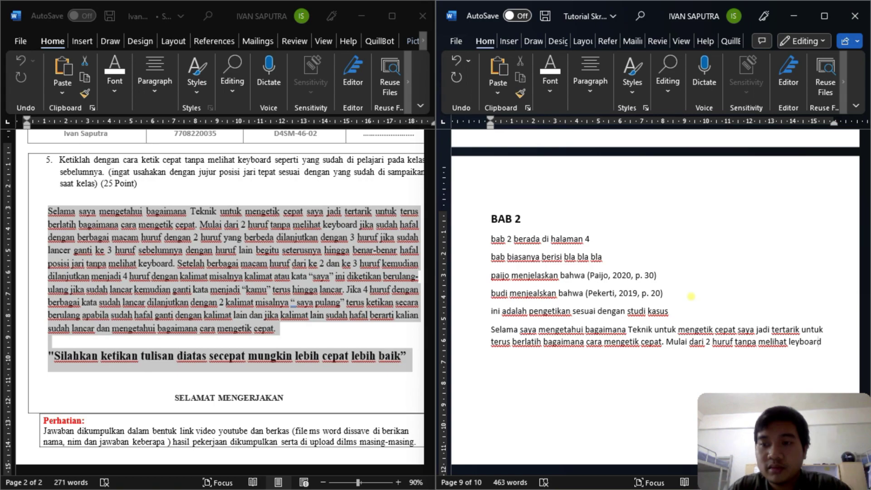
key(BackSpace)
text(keyboard)
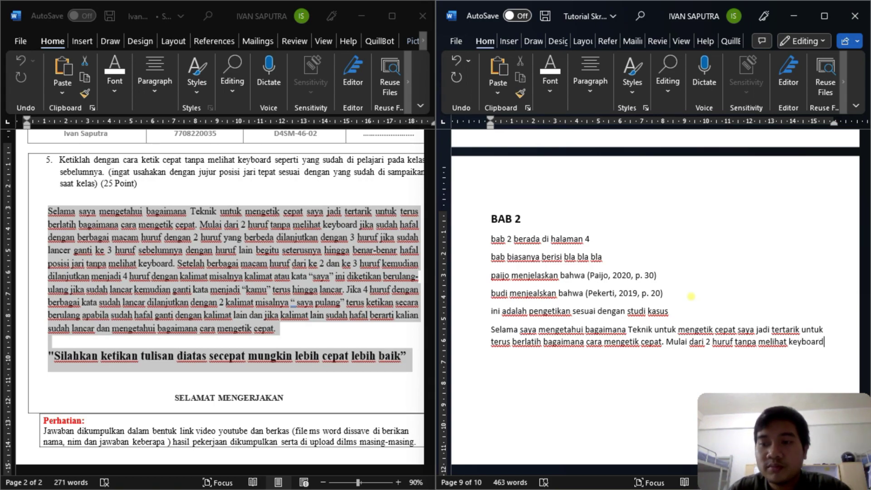
text( ji)
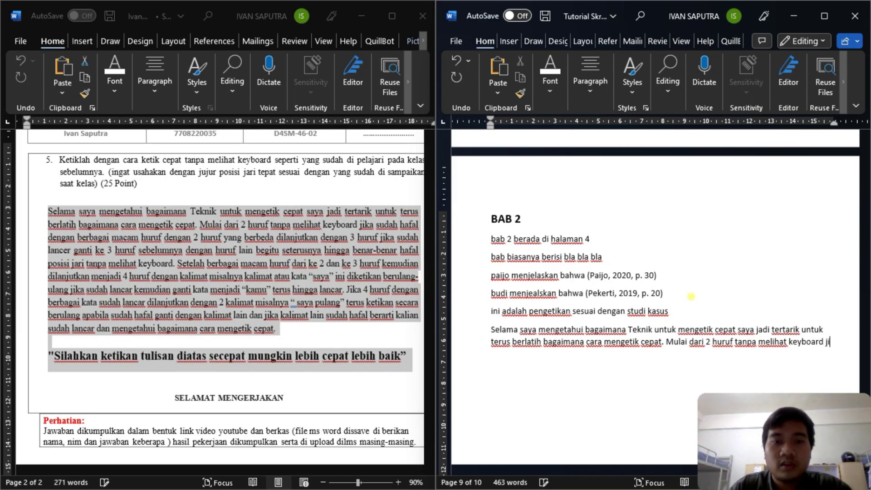
text(ka sudah ga)
key(BackSpace)
key(BackSpace)
text(hafal dengan berbagai macam huruf dengan 2 huruf )
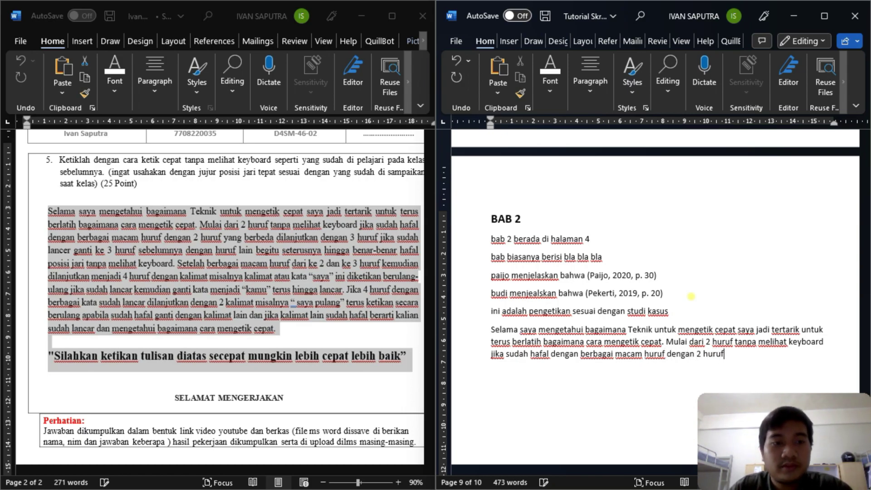
text(yang ber)
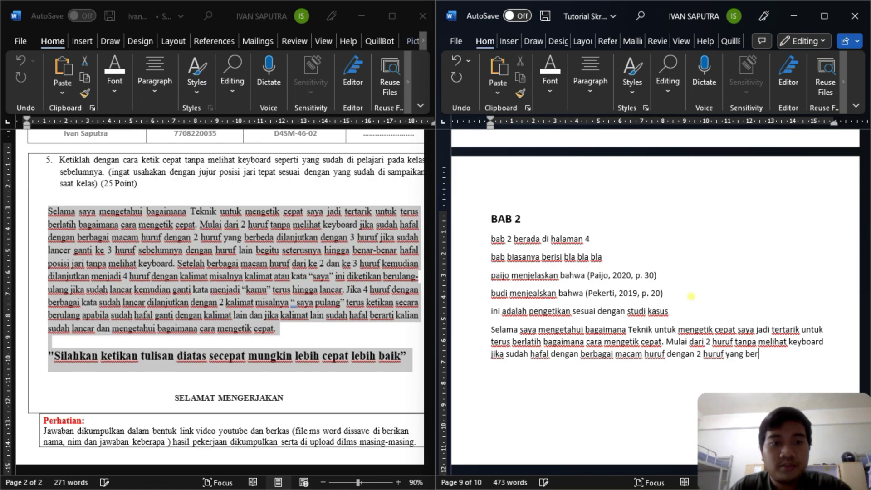
text(beda d)
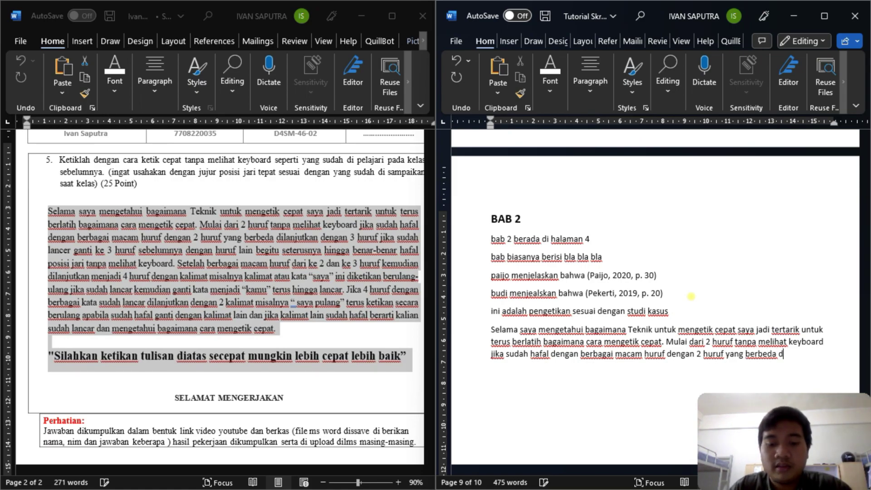
text(ilanjutkan de)
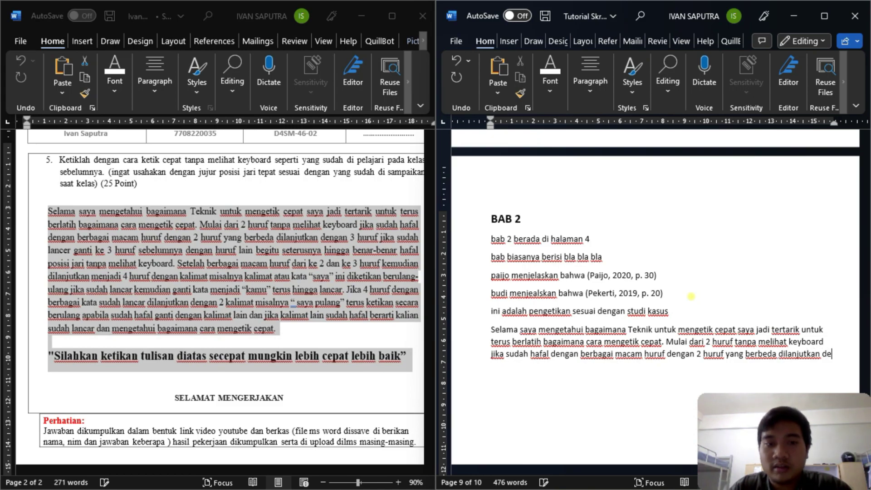
text(ngan 3 hur)
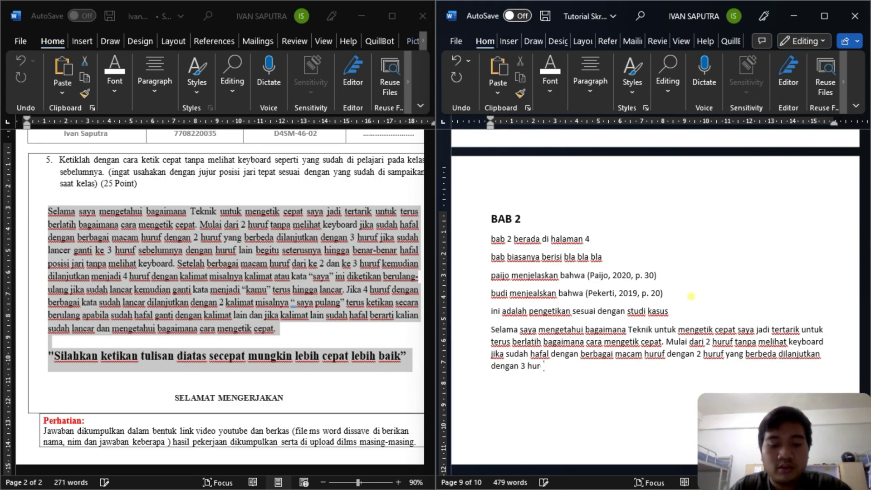
text(uf j)
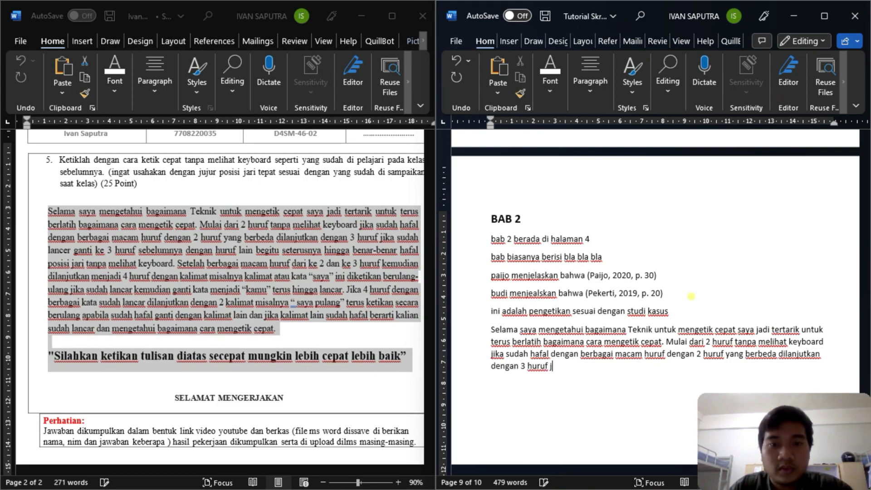
text(ika sudah lancar ganti ke 3)
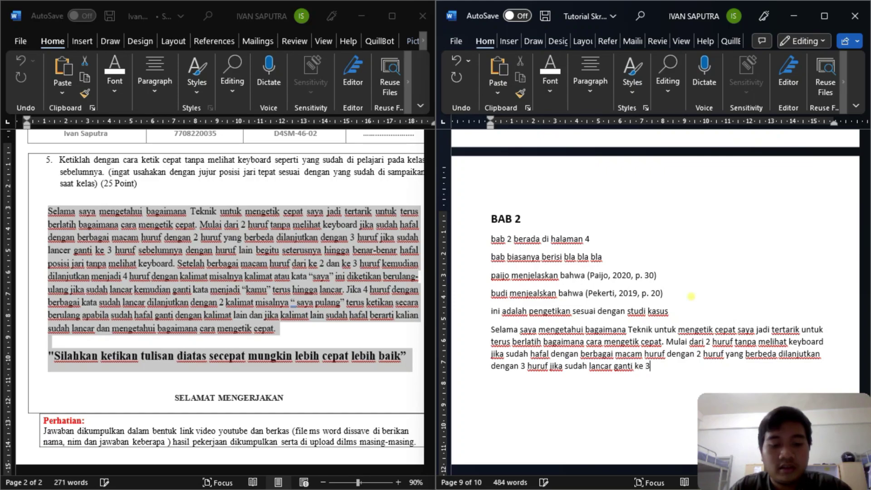
text( huru)
text(f sebelumn)
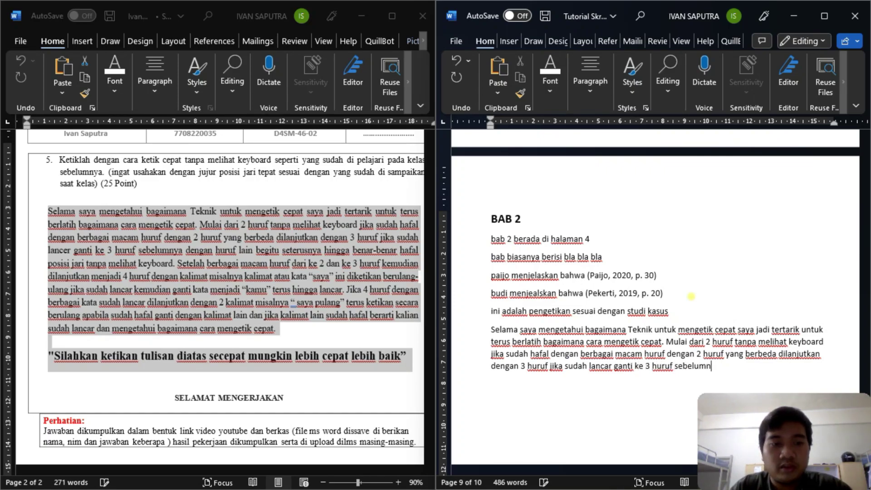
text(ya denga)
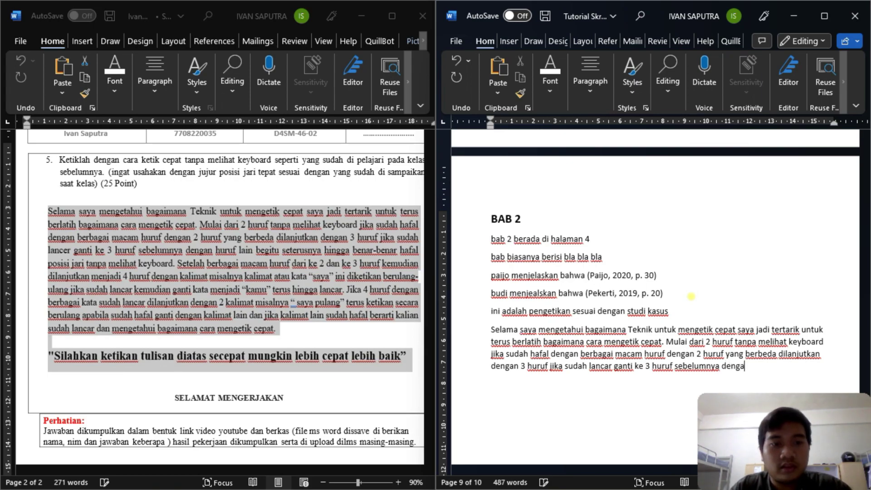
text(n huruf lain )
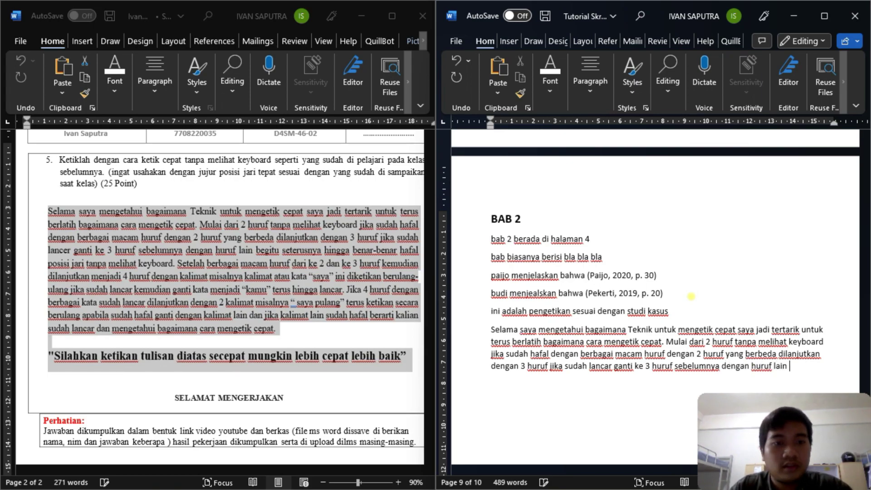
text(begitu s)
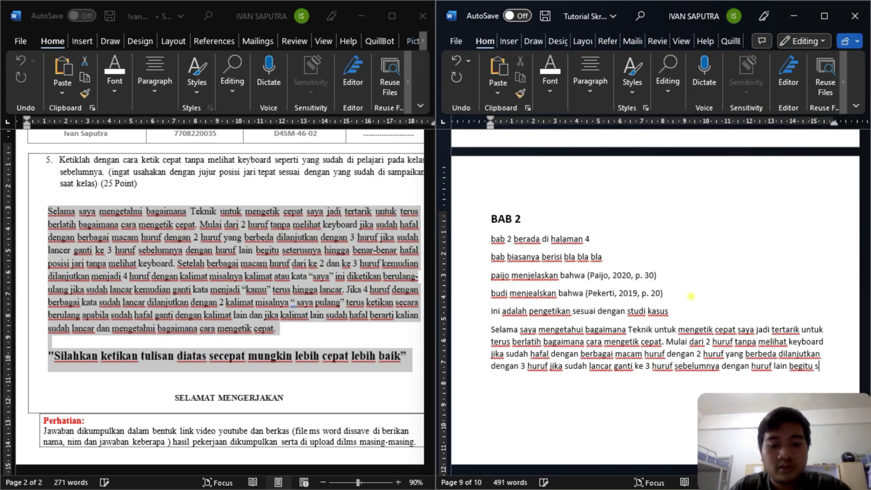
text(eterusnya hin)
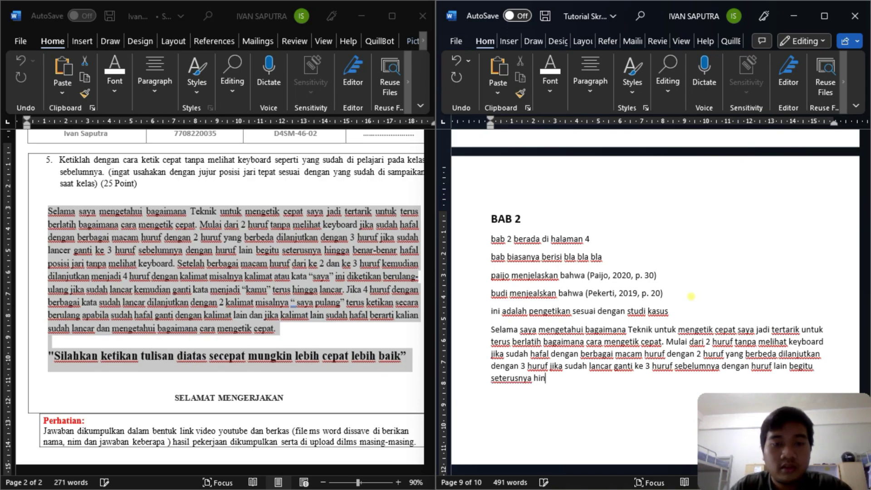
text(gga benar-)
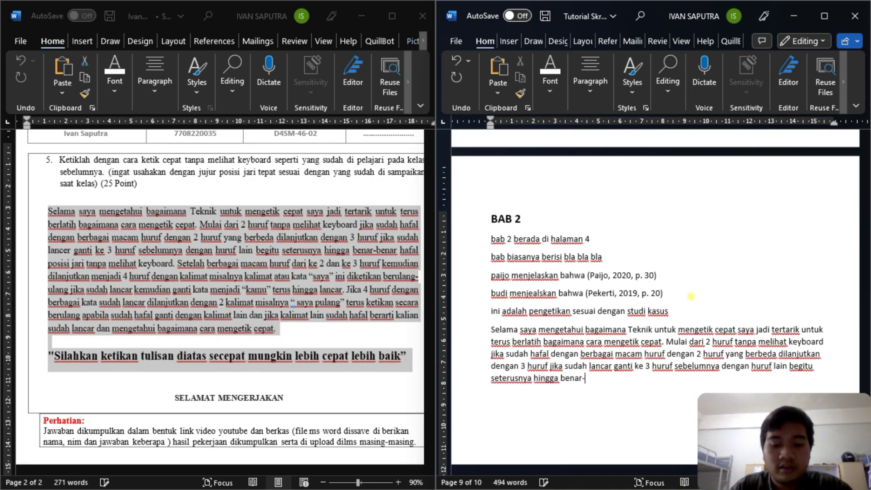
text(benar hafal )
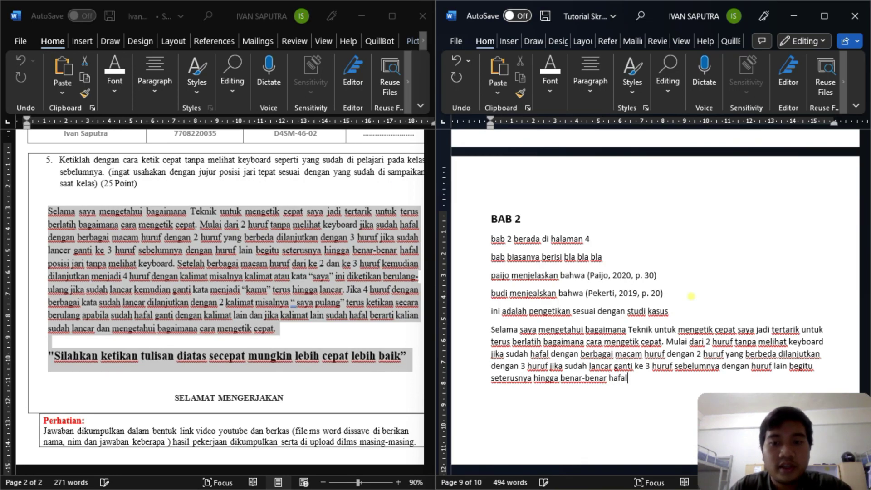
text(po)
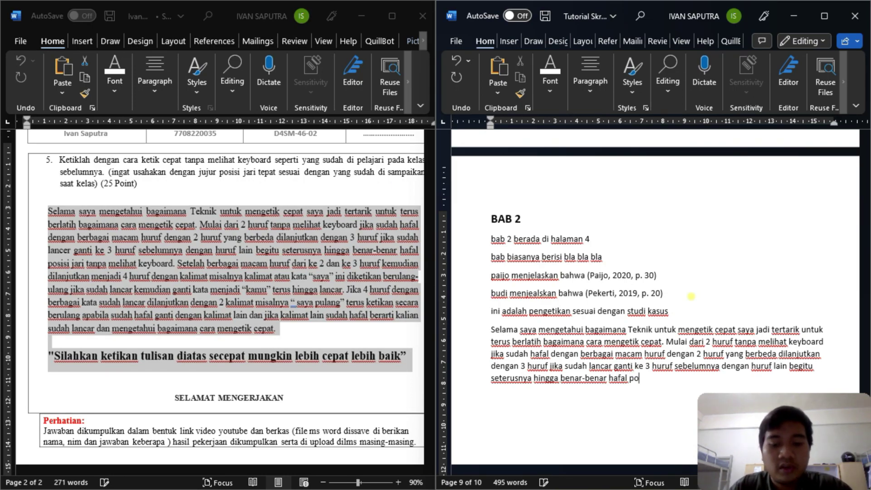
text(sisi jar)
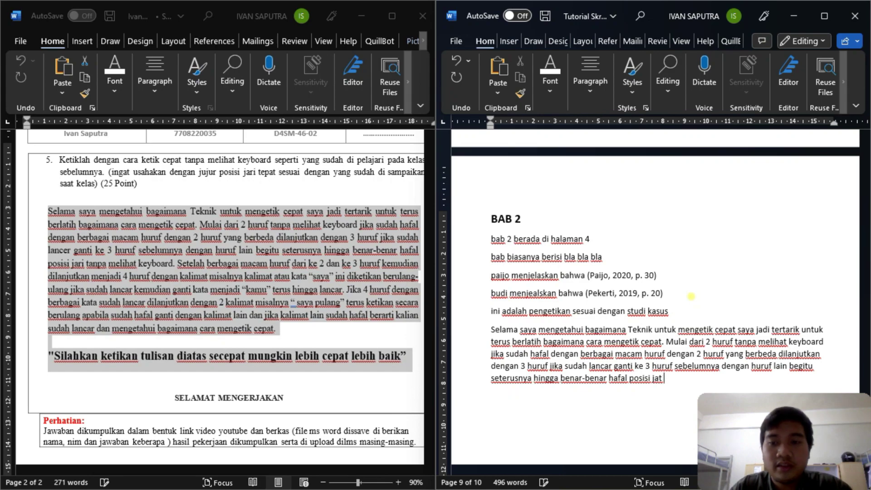
text(i tanpa )
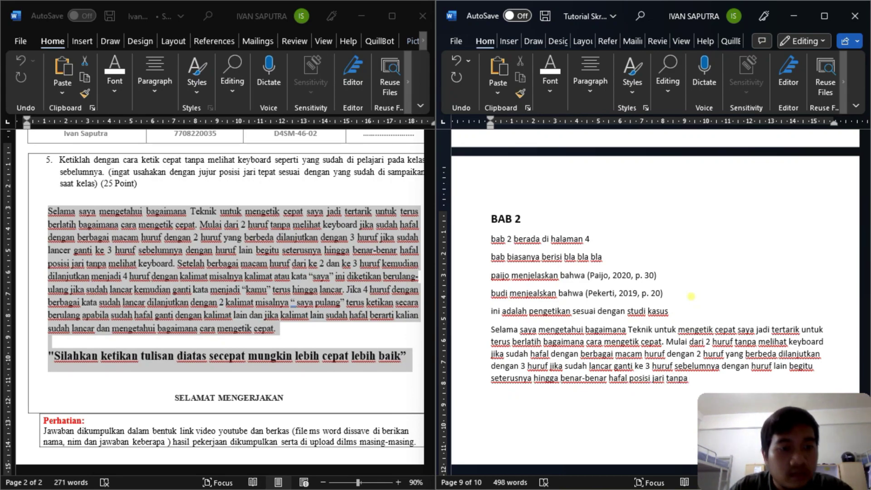
text(meli)
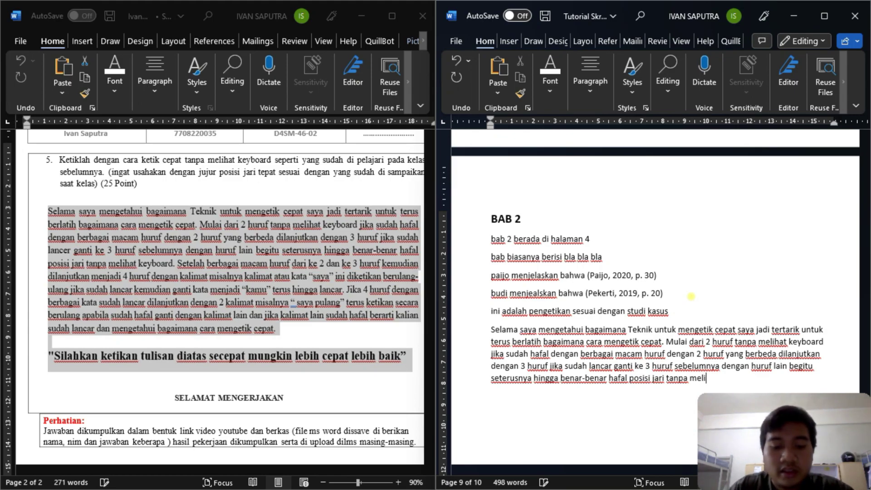
text(hat lkeyboard)
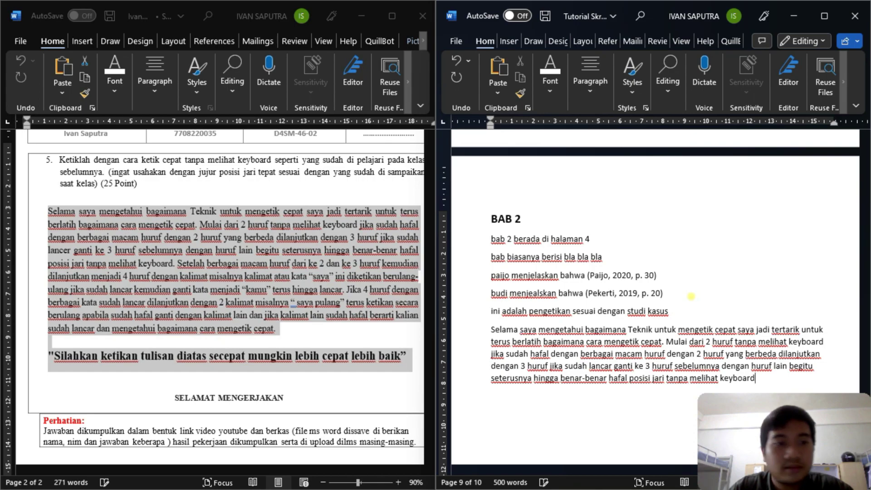
text(. Setelah berba)
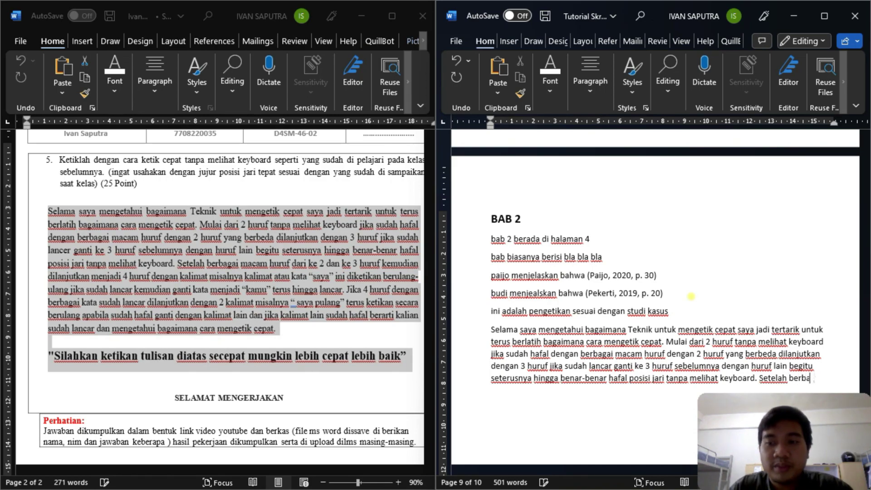
text(gai macam)
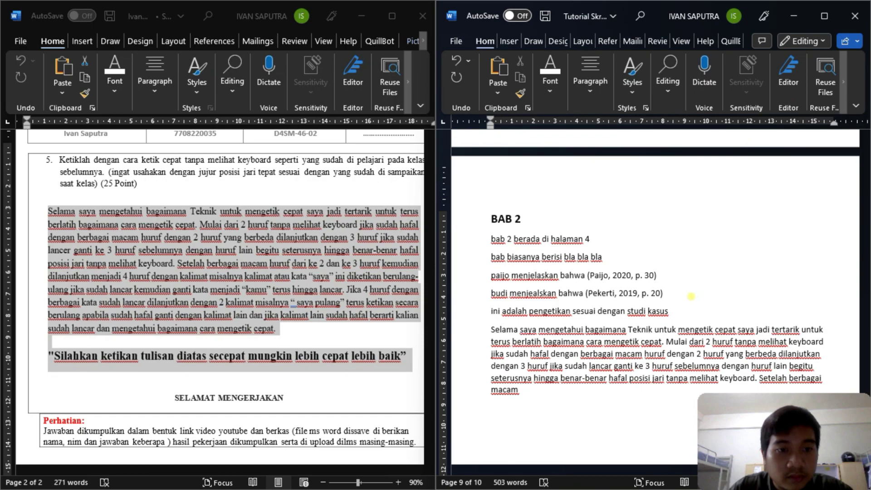
text( huruf)
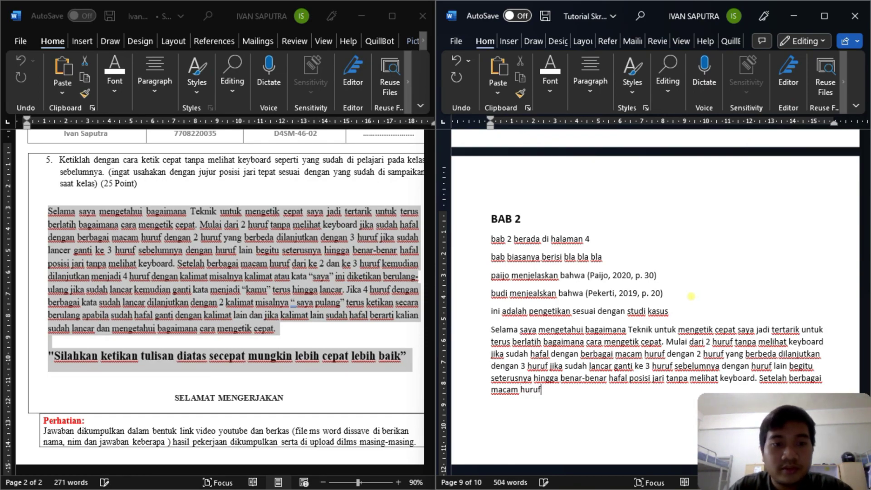
text( dari )
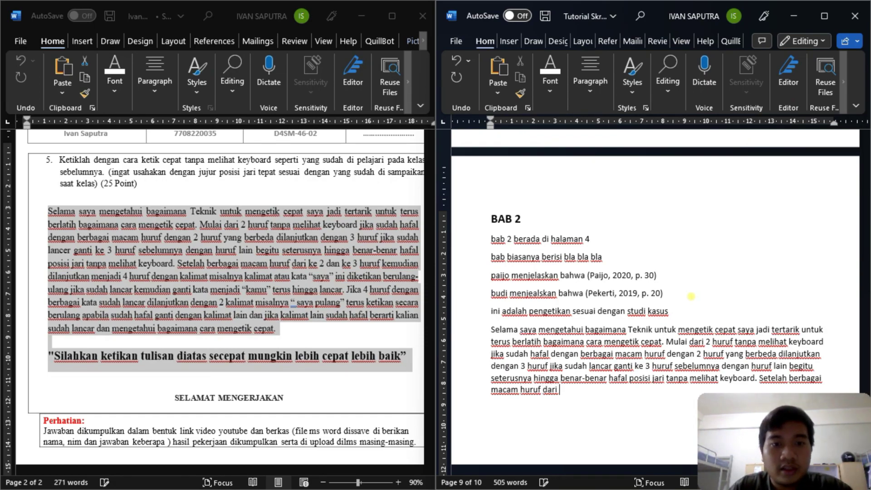
text(ke 2 dan k)
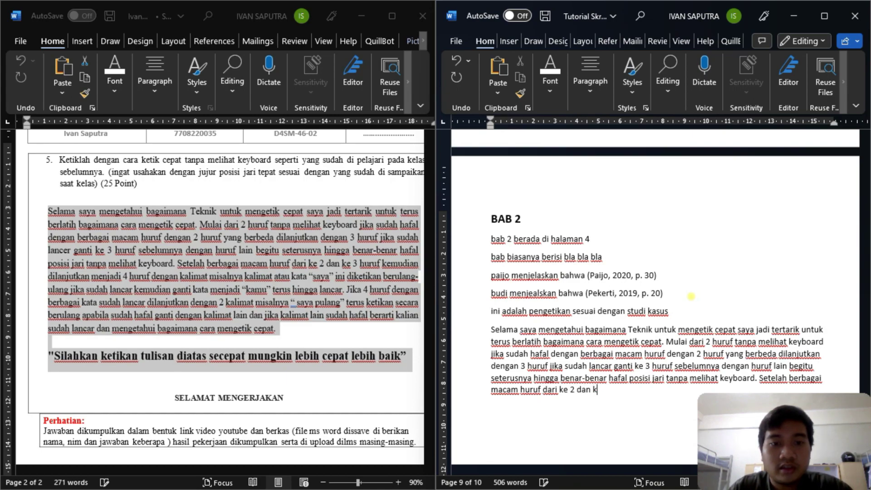
text(e 3 huruf kemudian)
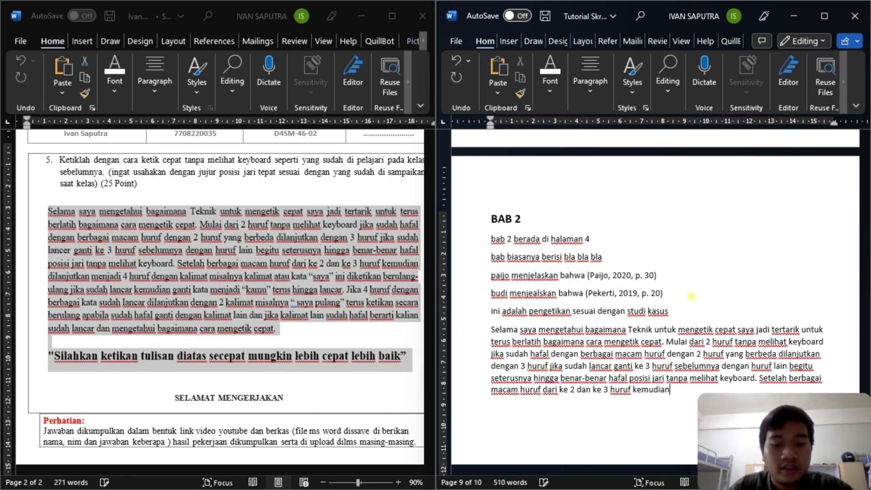
text( dilanjutkan d)
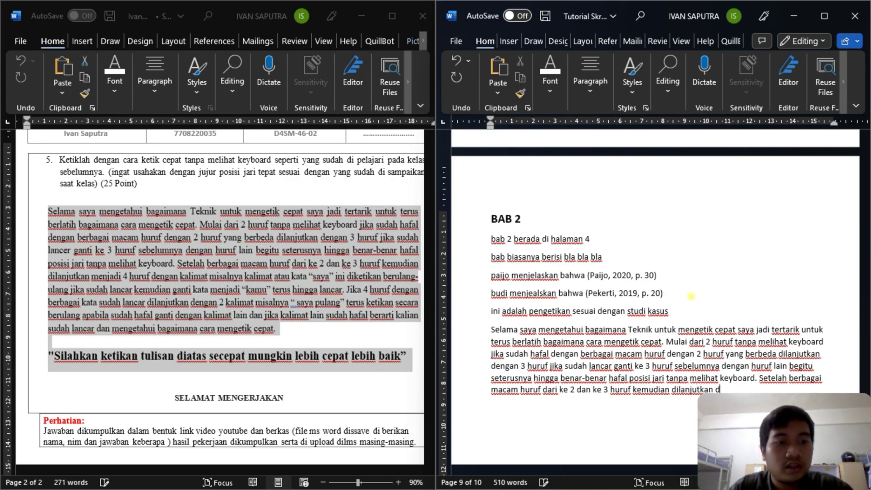
key(BackSpace)
text(menjadi 4 huruf)
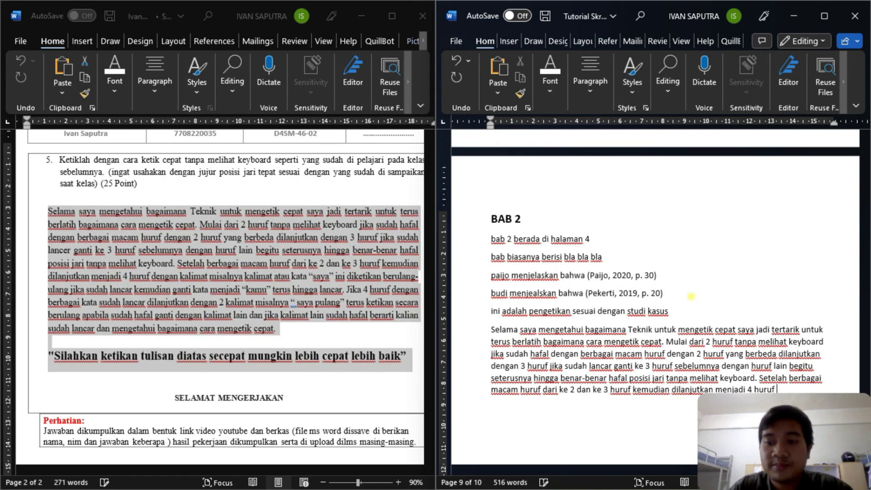
text(de)
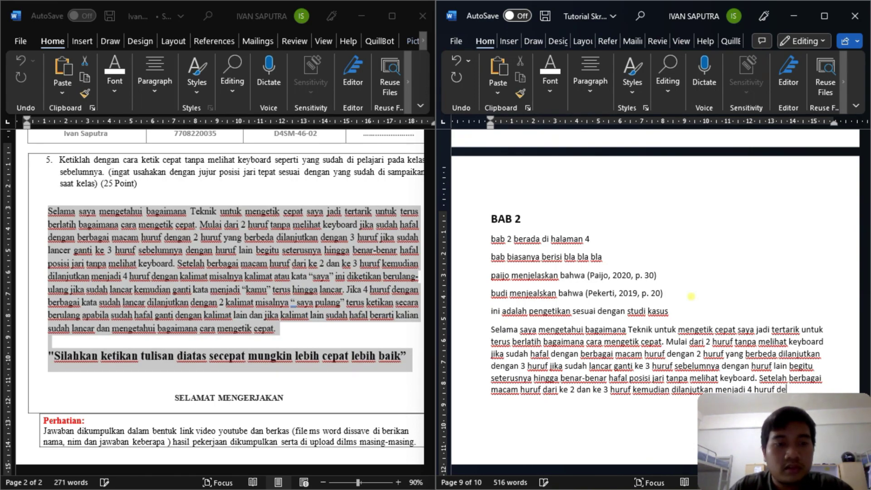
text(ngan kalimat misalnya )
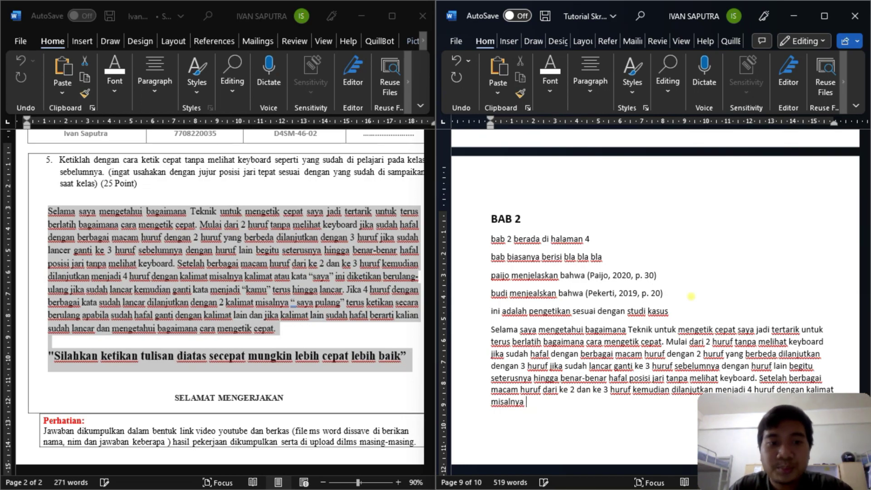
text(kalima)
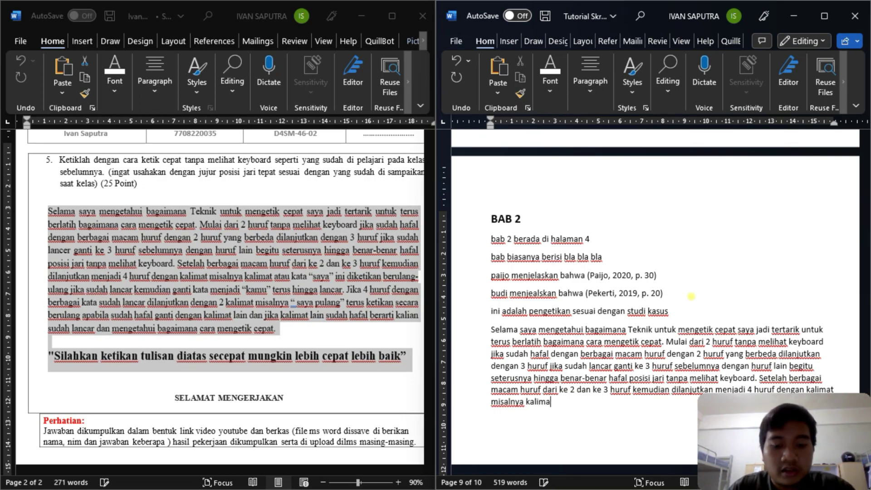
text(t atau ka)
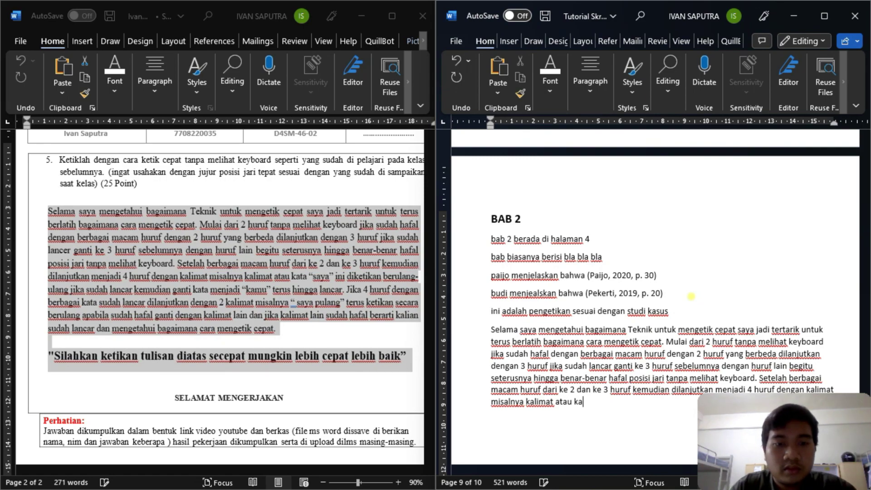
text(ta ""saya”)
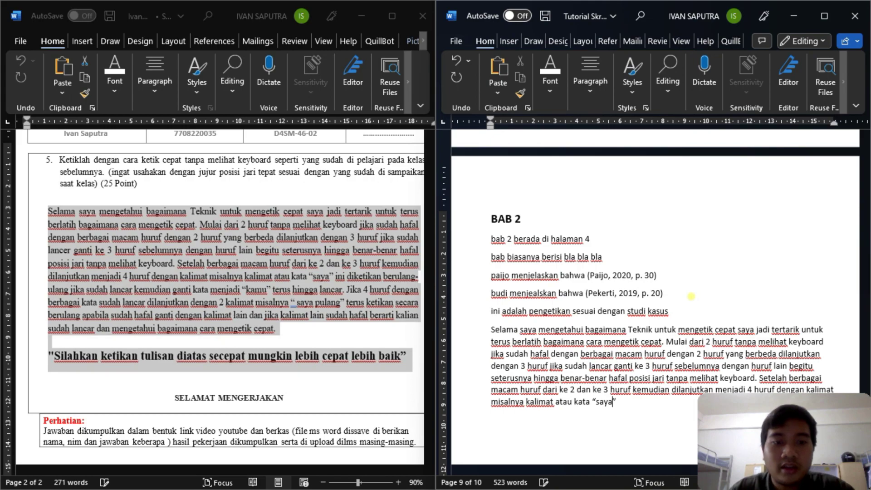
- Type 'ini diketikkan berulang ganti kata menjadi "kamu" terus hingga lancar. Jika huruf', fixing the typo
key(Right)
text(in)
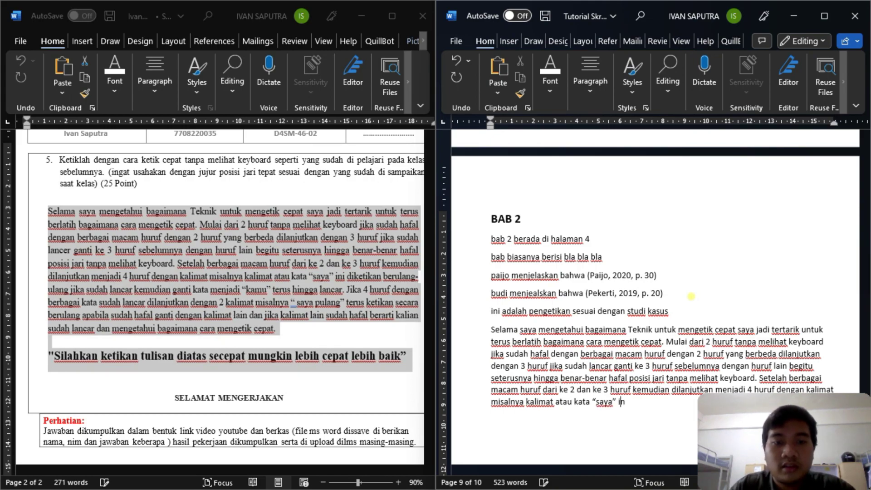
text(i di)
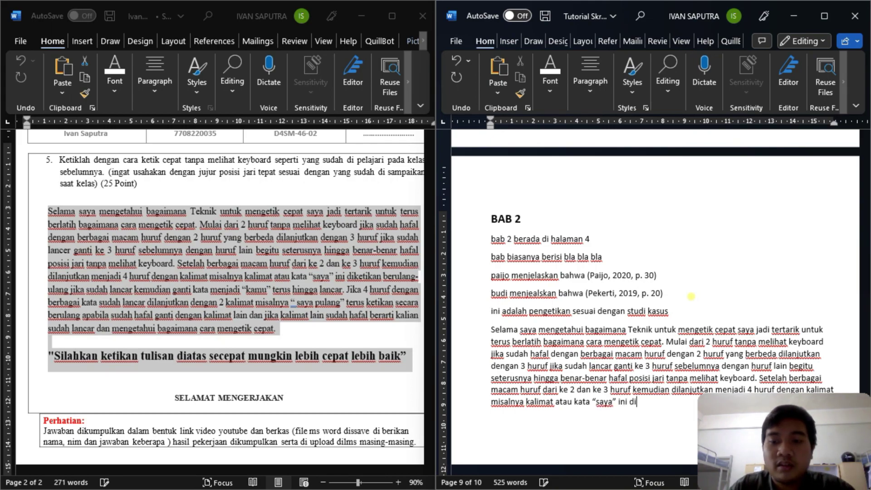
text(ketikkan berulan)
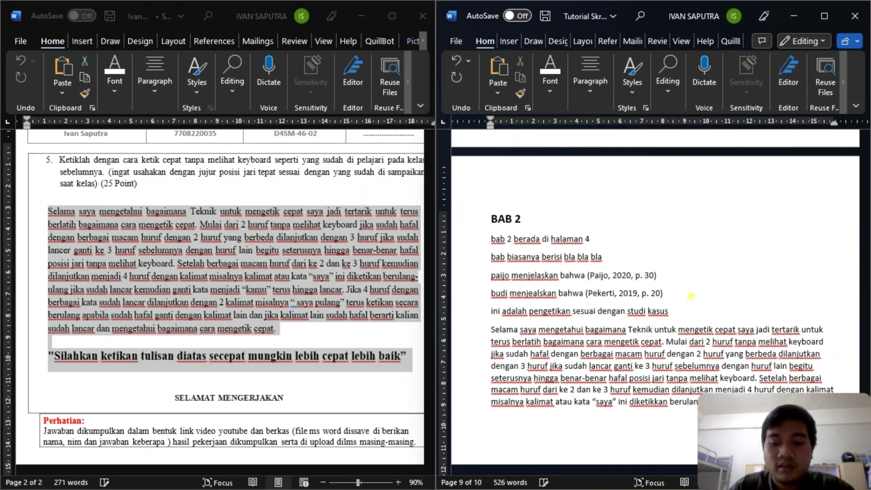
text(g)
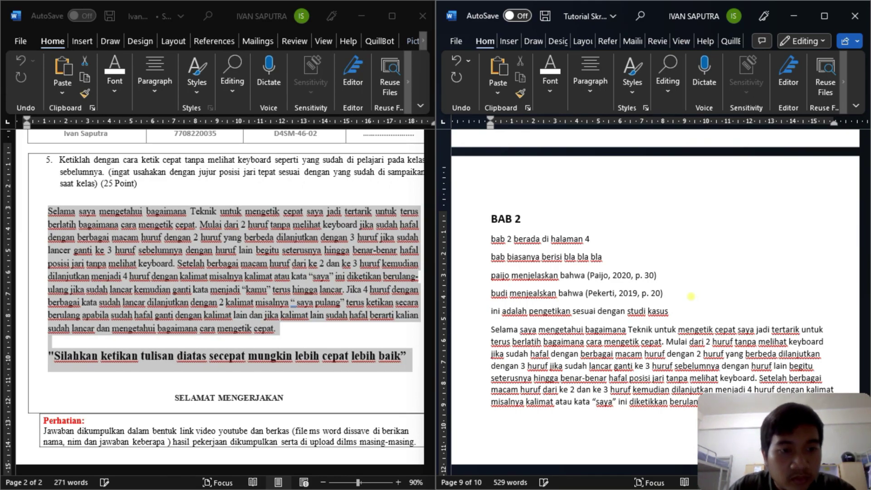
text(ga)
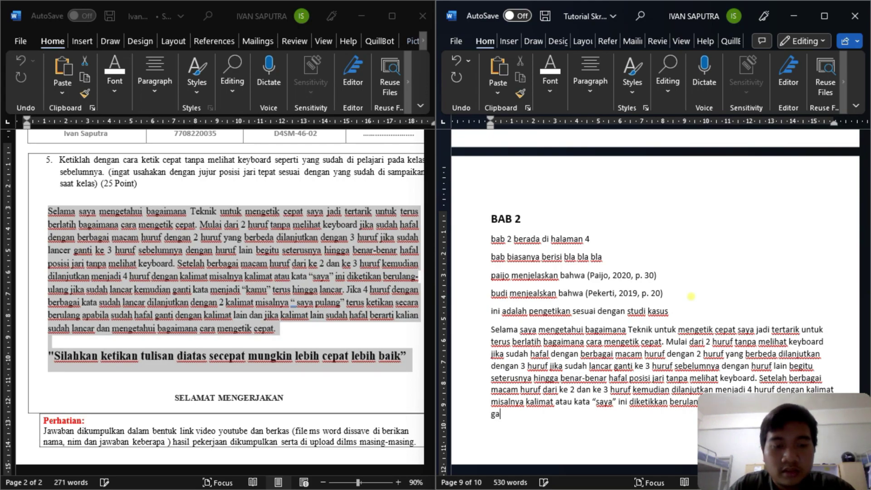
text(nti kata menjadi )
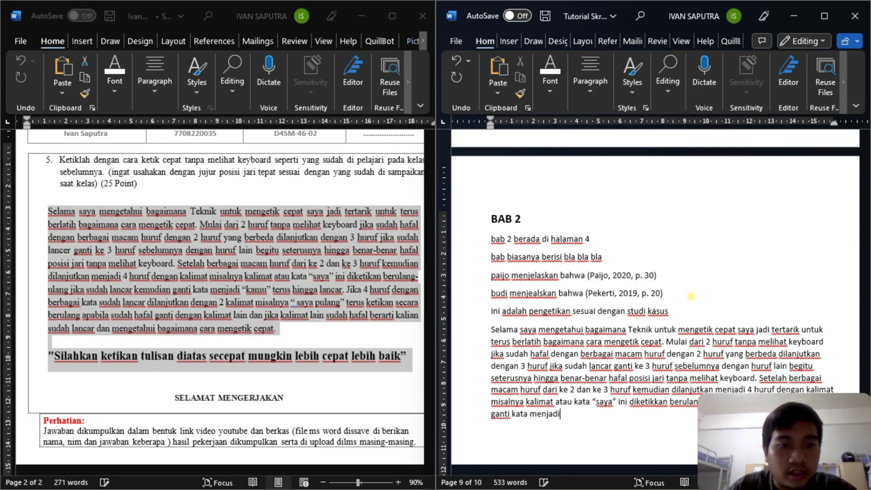
text("")
text(kamu”)
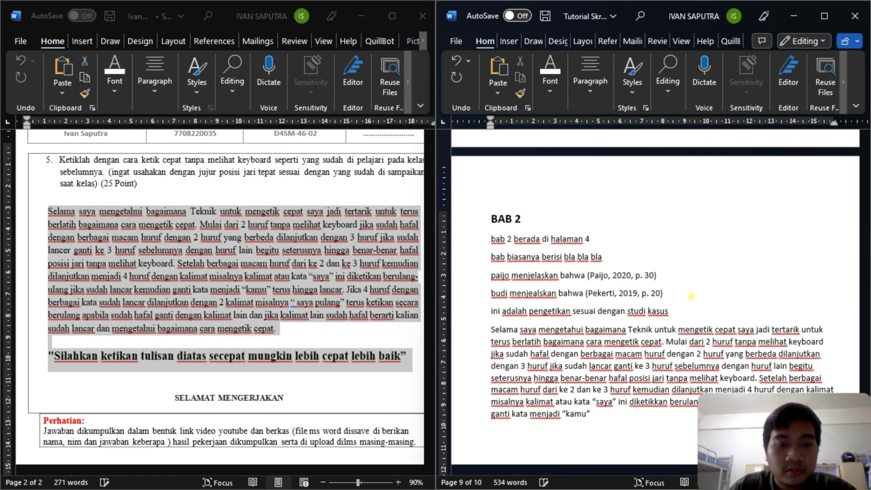
key(Right)
text(terus hingga lancar)
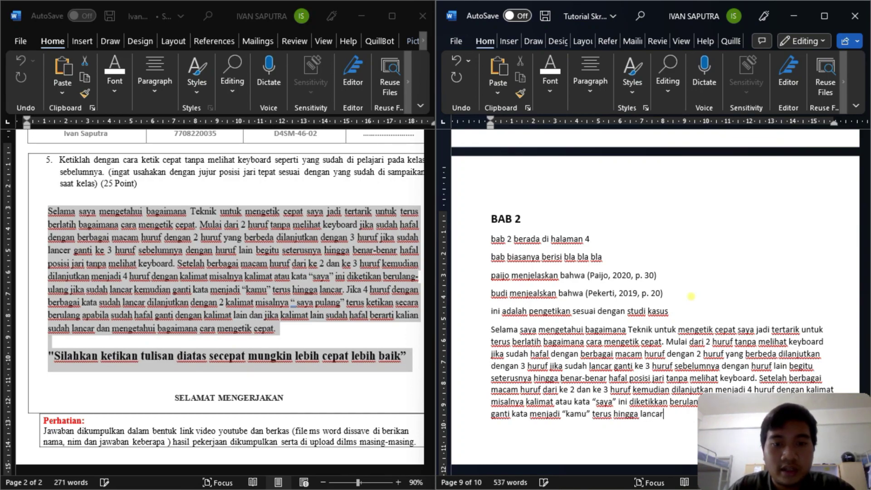
text(. Jika huru)
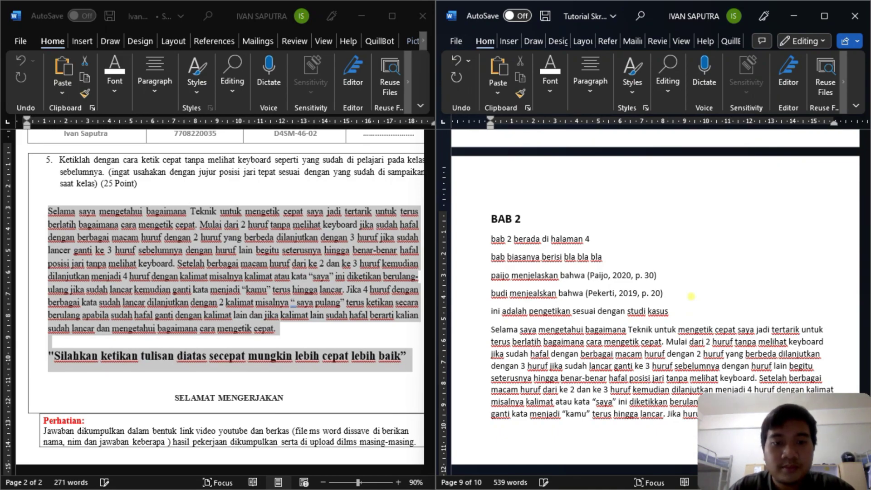
text(rf)
scroll(726, 313, down, 2)
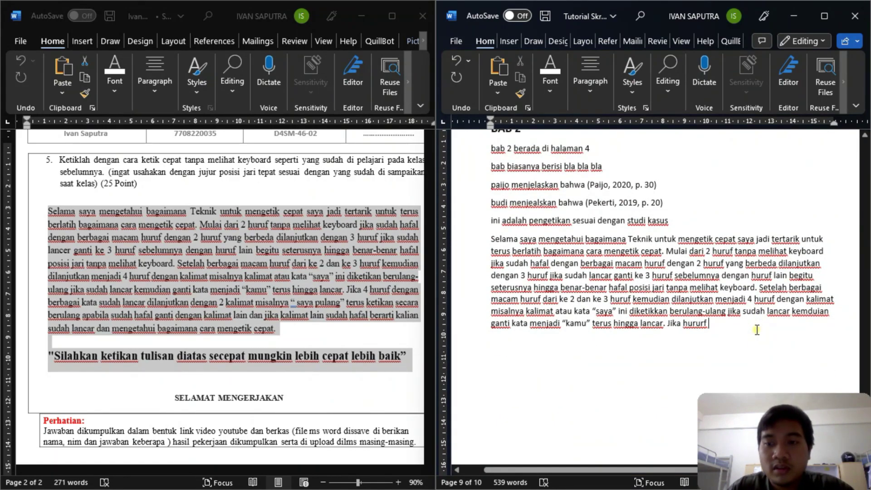
key(BackSpace)
text(f)
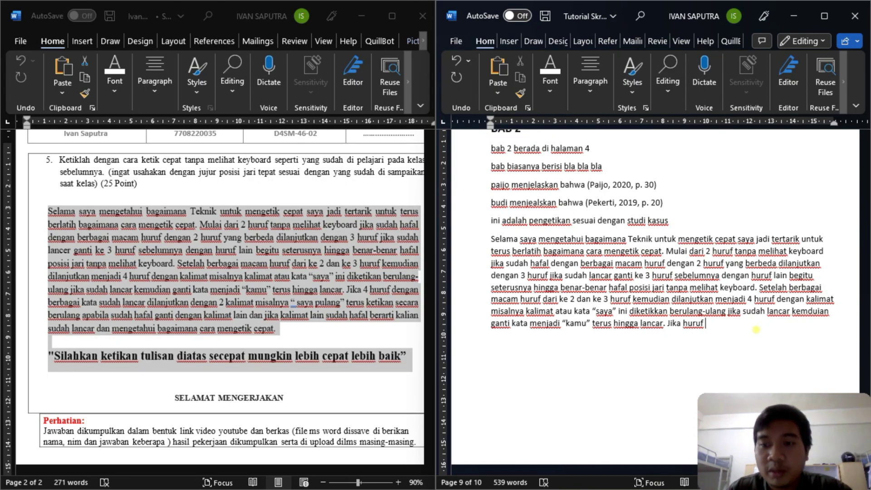
text(4)
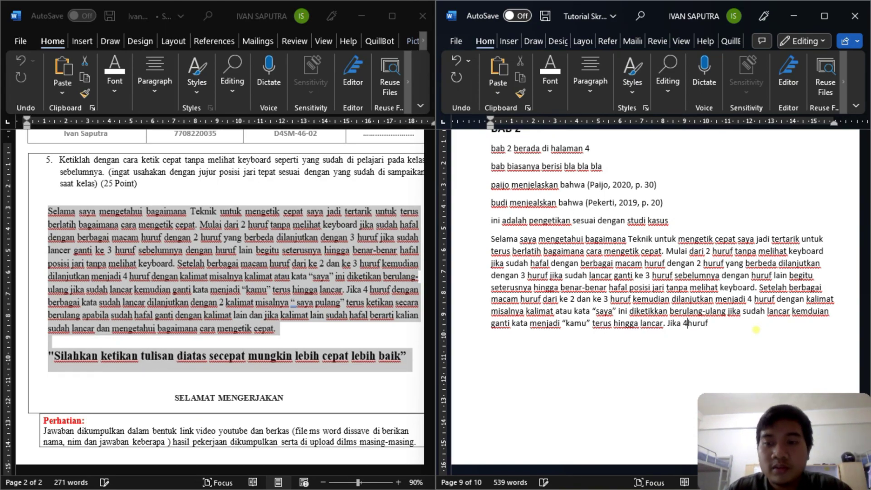
- Add 'dengan berbagai kata sudah lancar dilanjutkan dengan 2 kalimat misalnya "saya pulang"'
key(End)
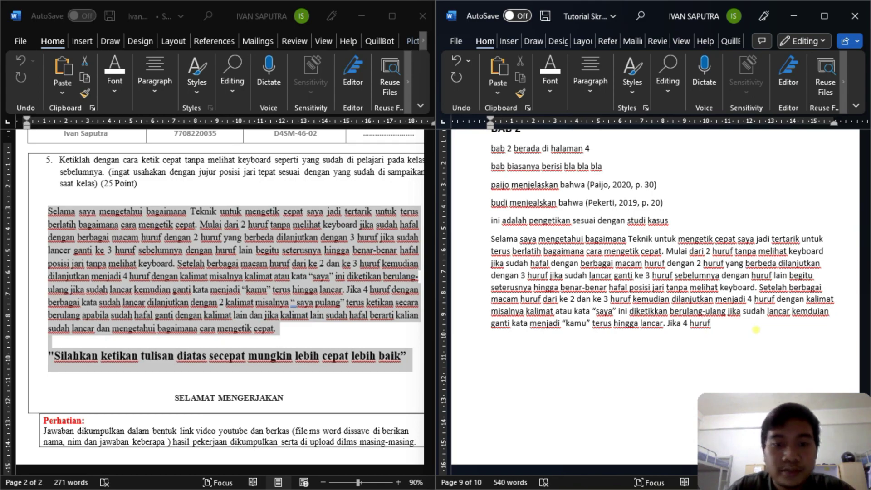
text(dengan berbagai kata )
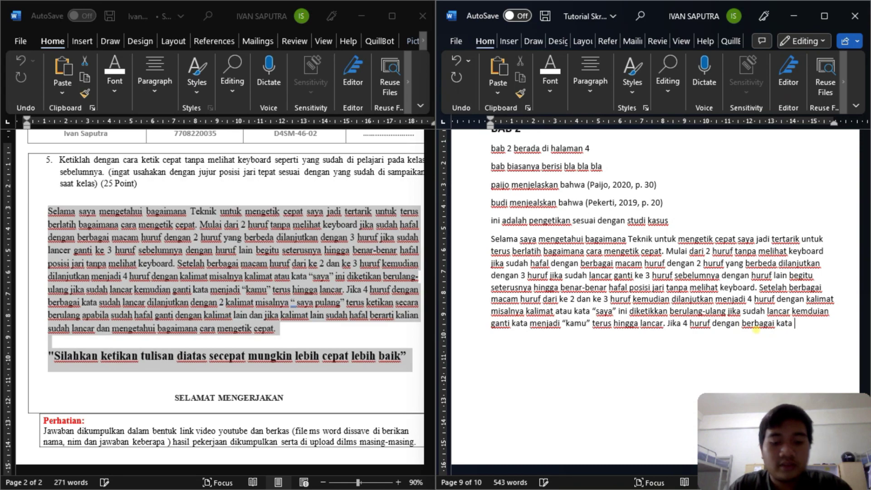
text(sudah)
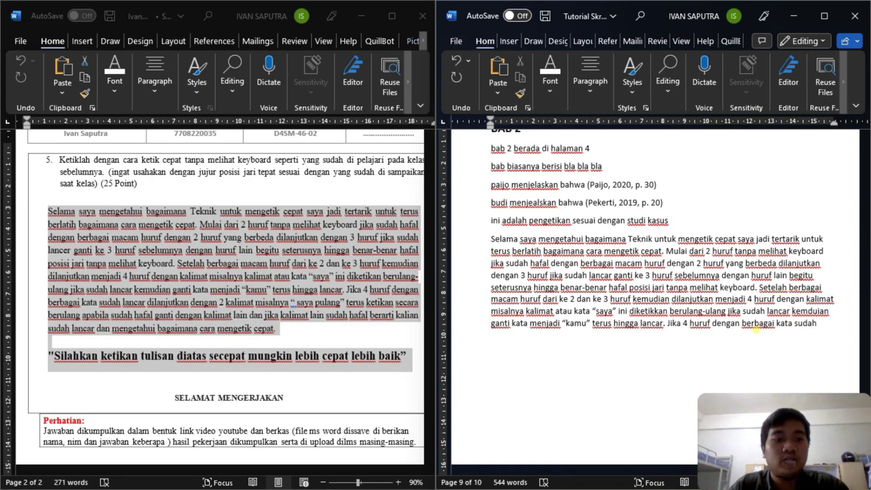
text( lanc)
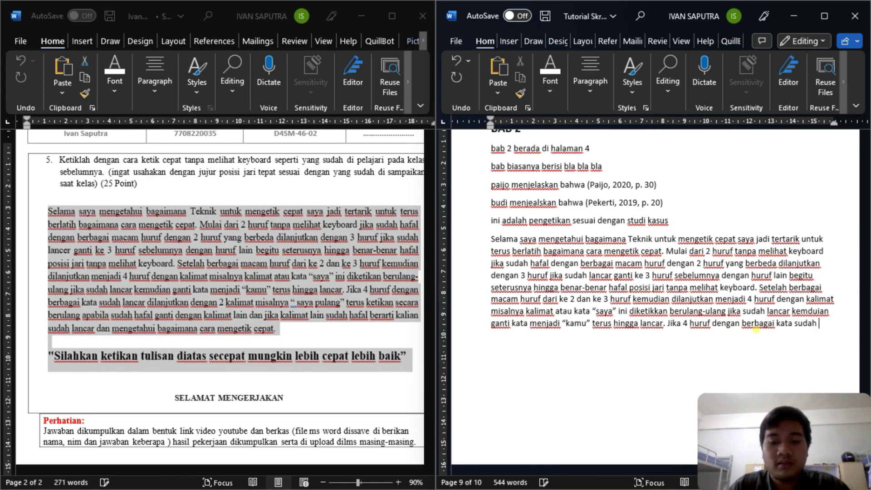
text(ar)
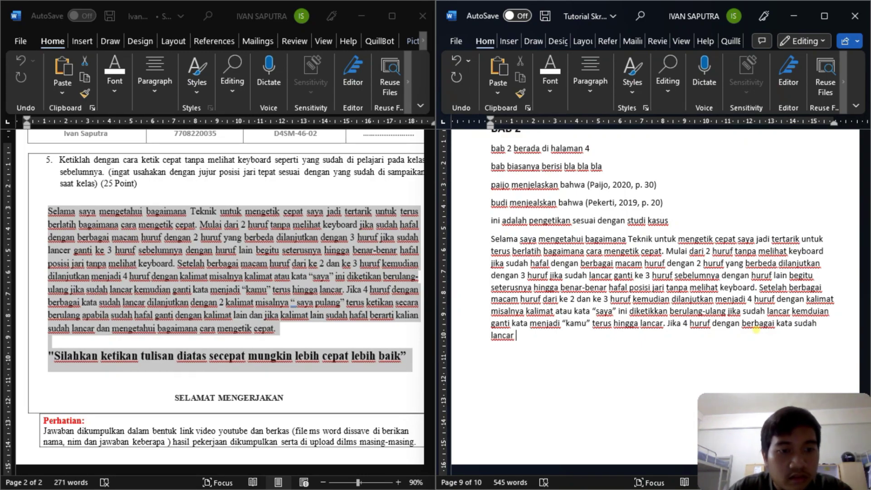
text(dilanjutkan)
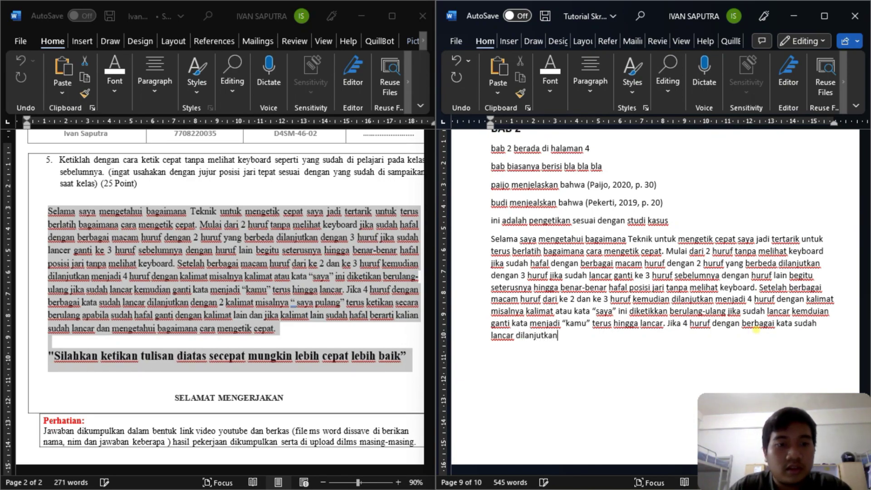
text( dengan 2 kalimat)
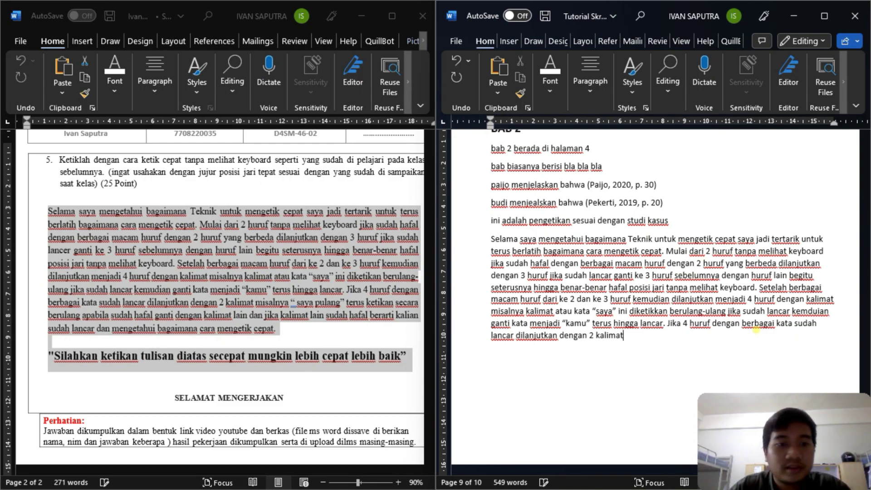
text( misalny)
text(a )
text("")
text(saya pulang ”)
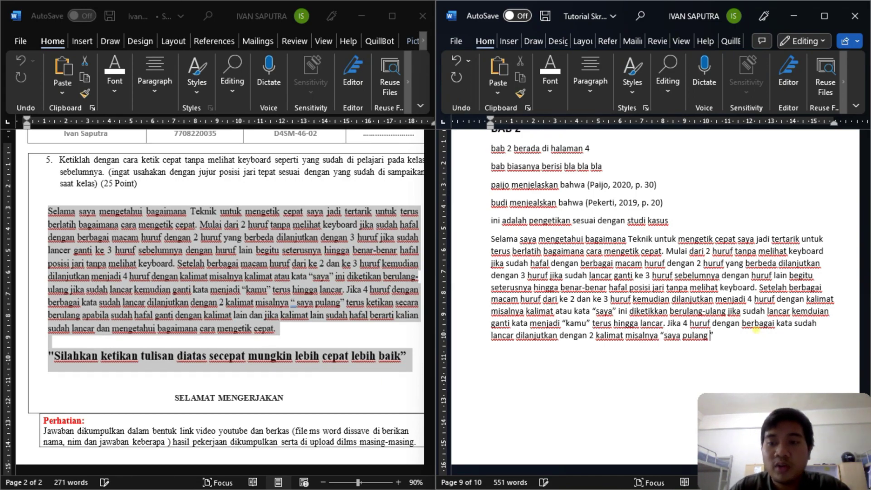
key(BackSpace)
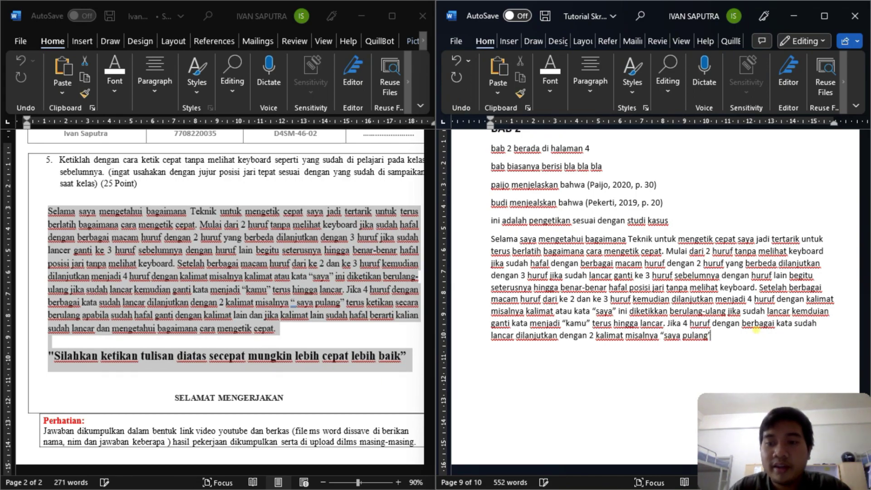
- Finish the paragraph from 'terus ketikkan secara berulang' to 'bagaimana cara mengetik cepat', fixing spacing
text(teru)
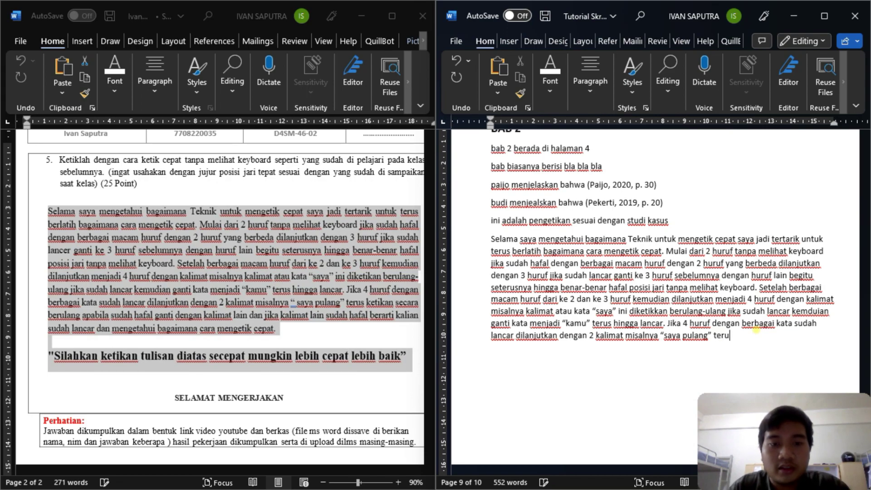
text(s ketikkan secara)
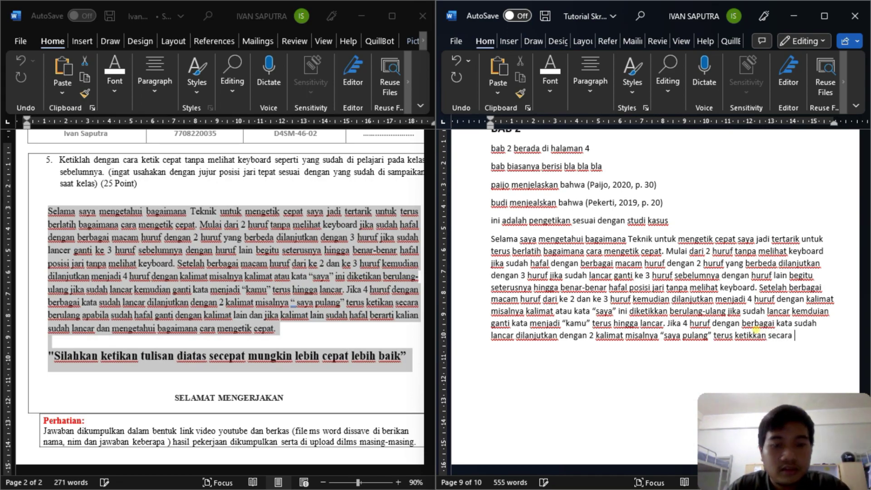
text( beru;ang apa)
text(bila)
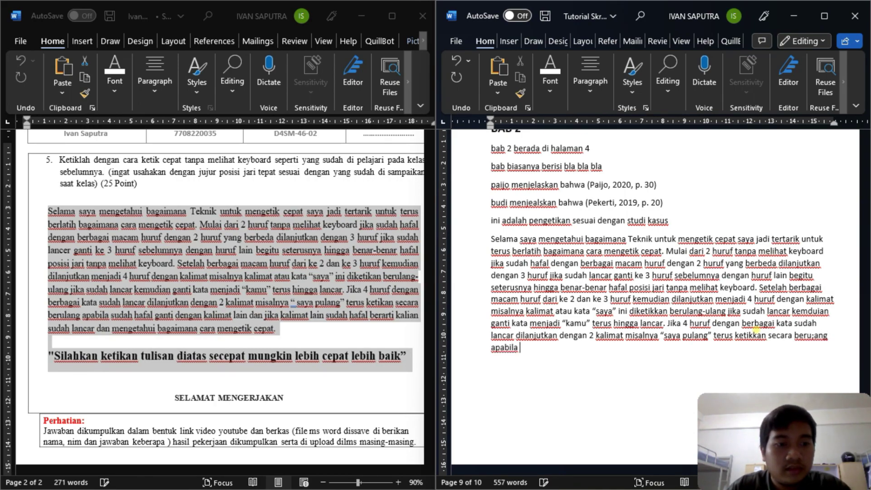
text( sudah ha)
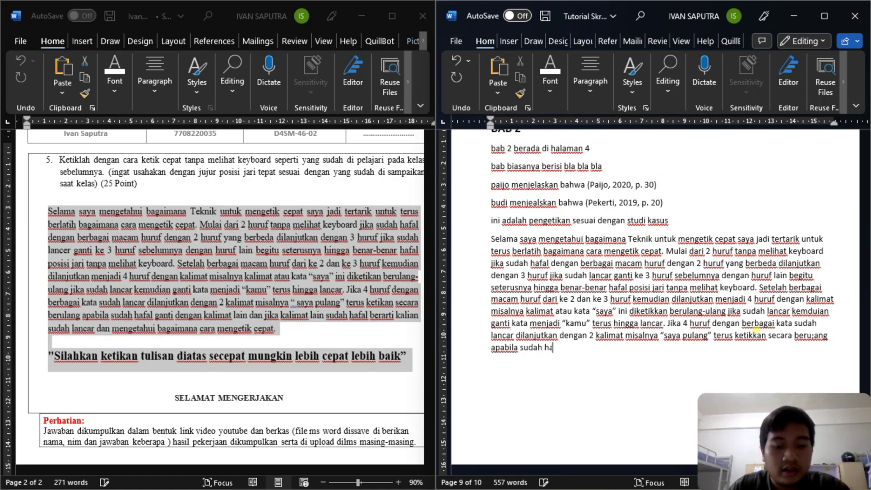
text(fal)
text( ga)
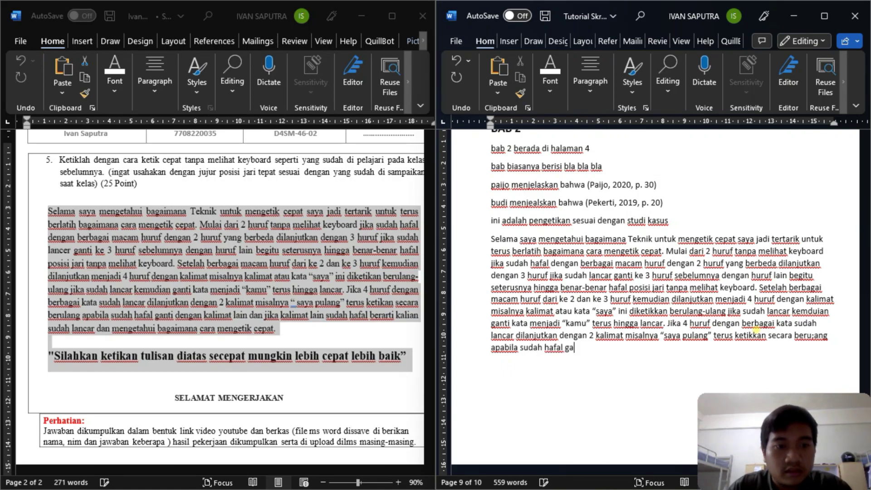
text(nti dengan ka)
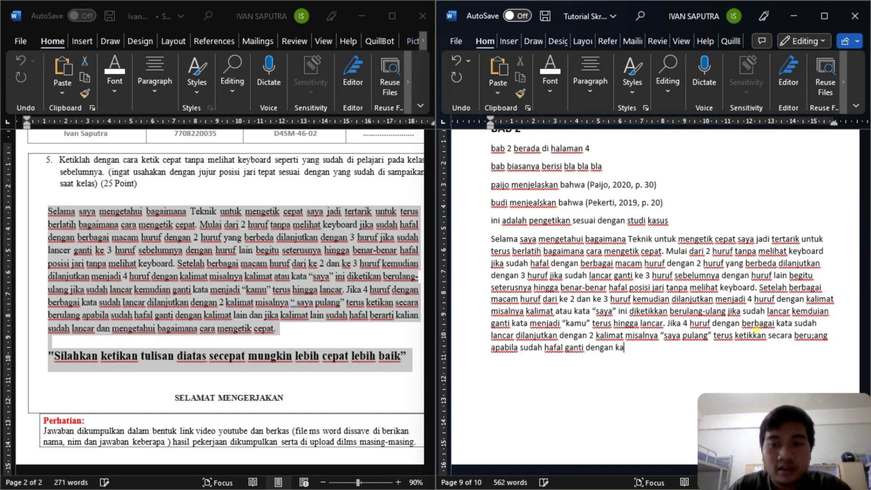
text(limat lain )
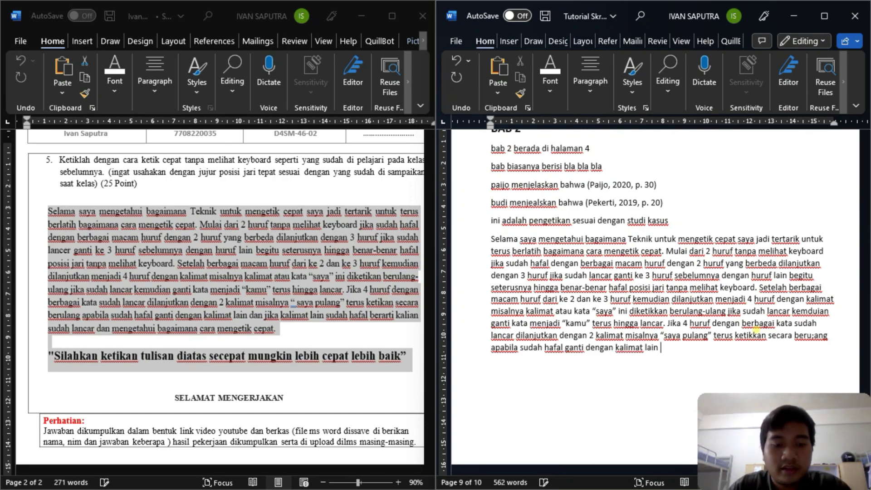
text(dan jika jka)
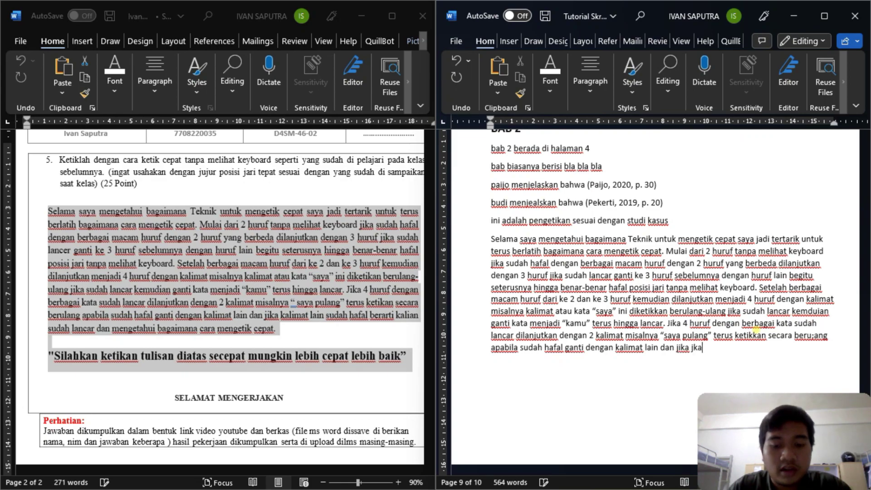
key(BackSpace)
key(BackSpace)
key(BackSpace)
text(kalim)
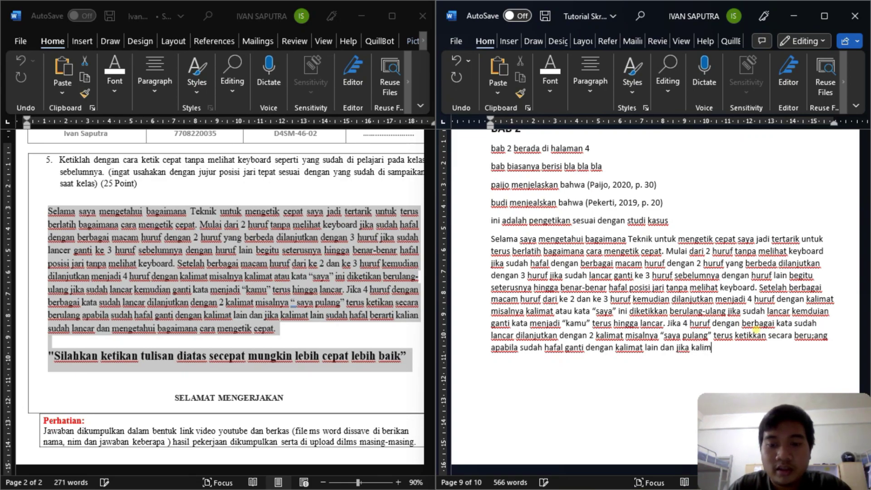
text(at lain)
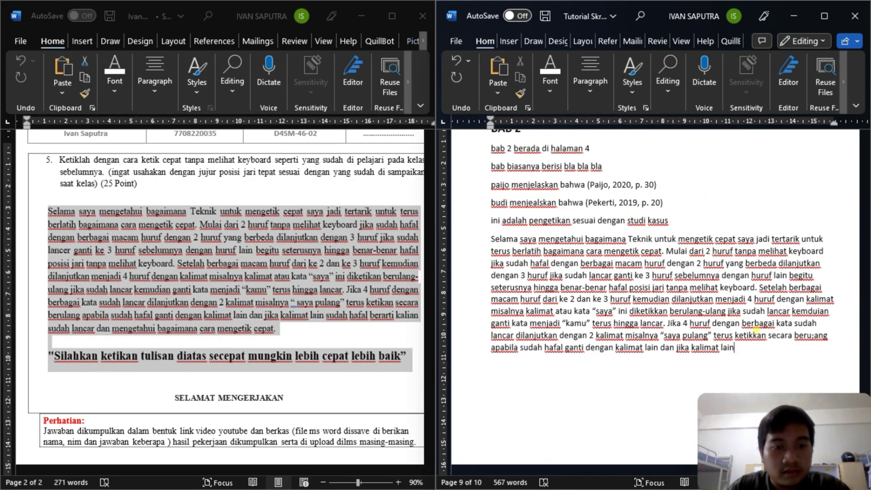
text( sudah hafal)
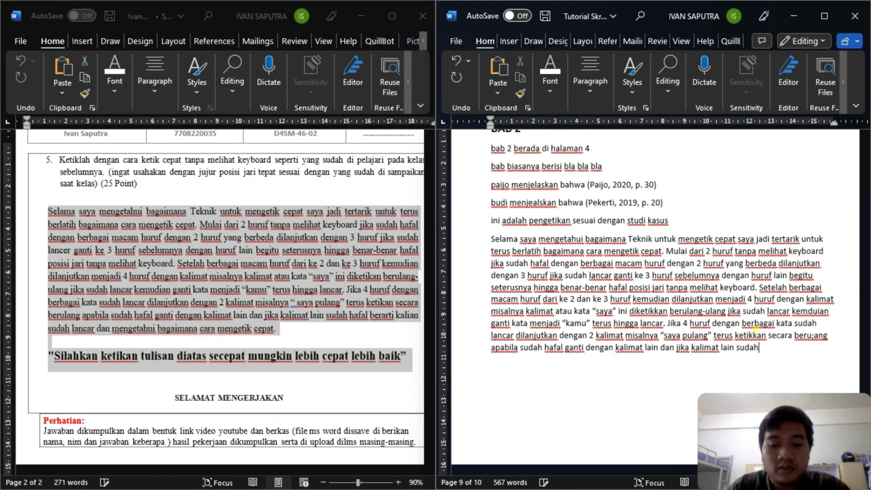
text( berarti ka)
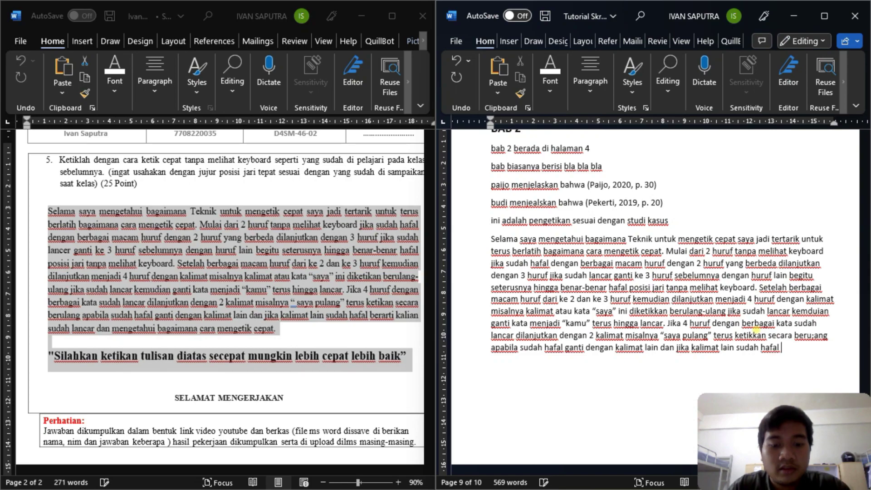
text(lian)
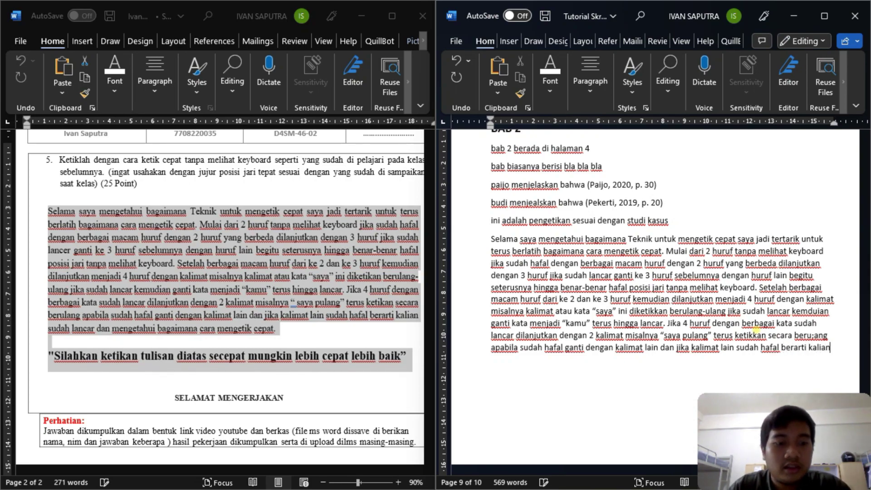
text( sudah lancar d)
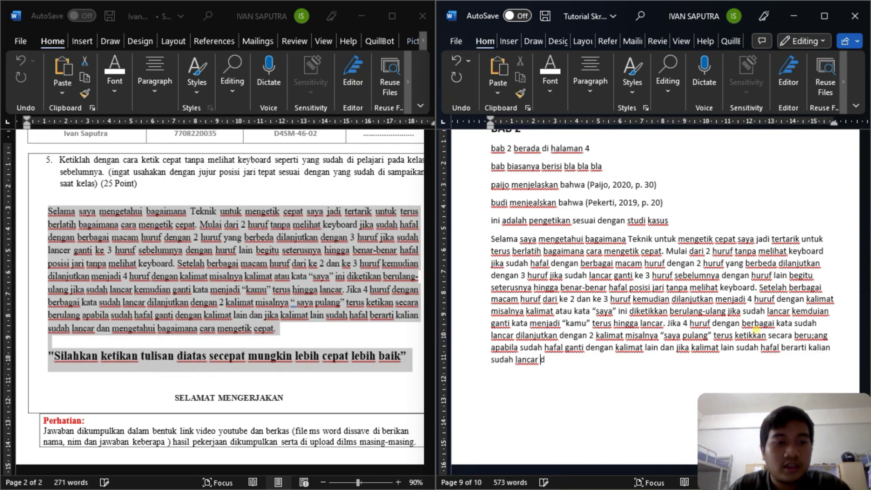
text(an mengetahuibagaimana)
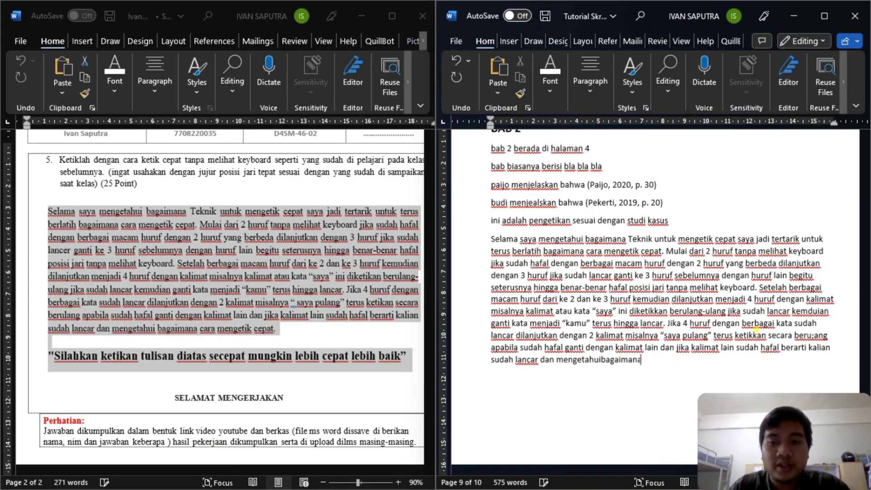
key(Left)
key(Left)
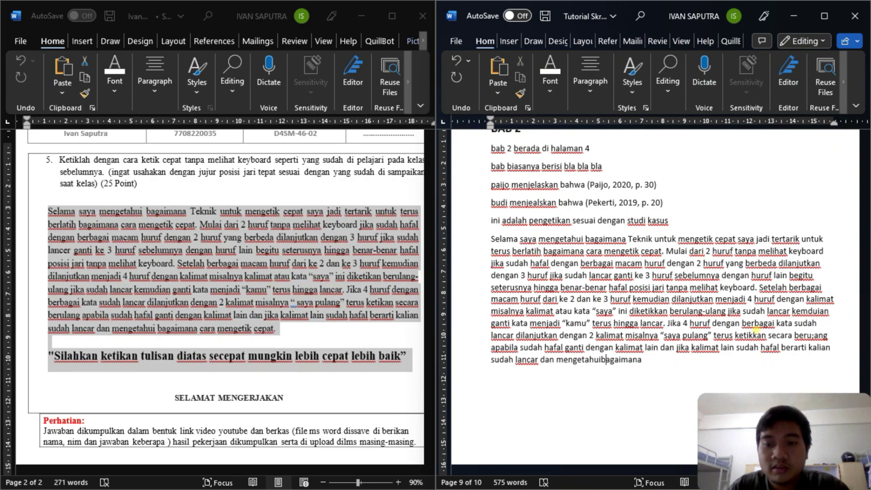
click(621, 359)
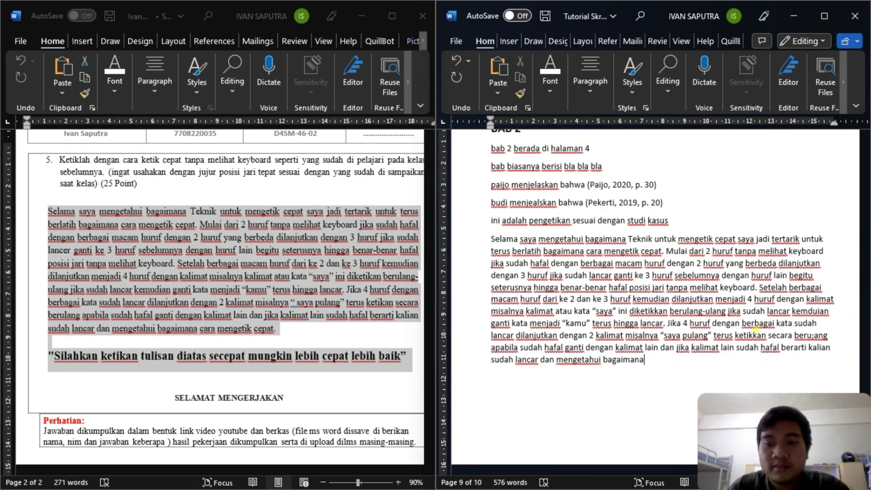
text(car)
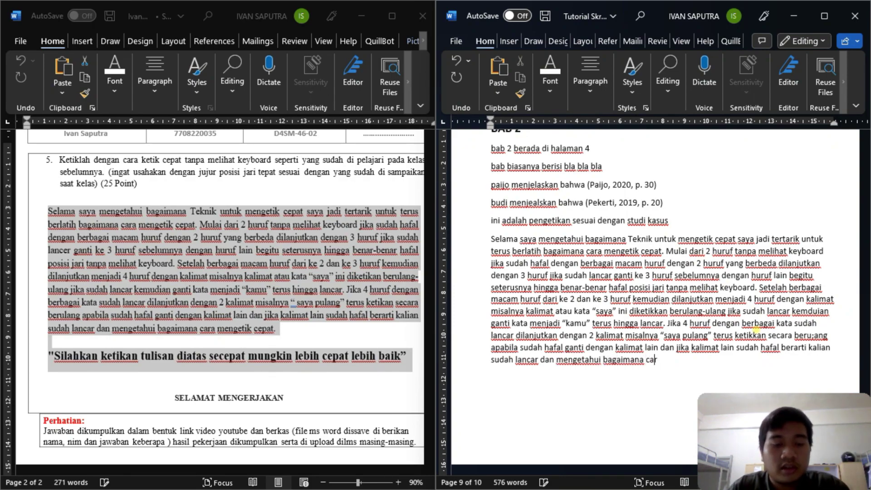
text(a mengetik cepat.)
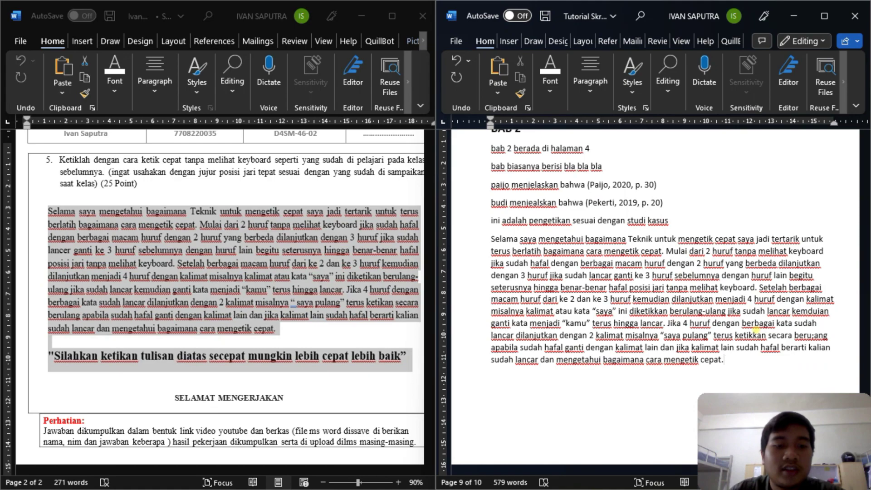
scroll(756, 331, down, 1)
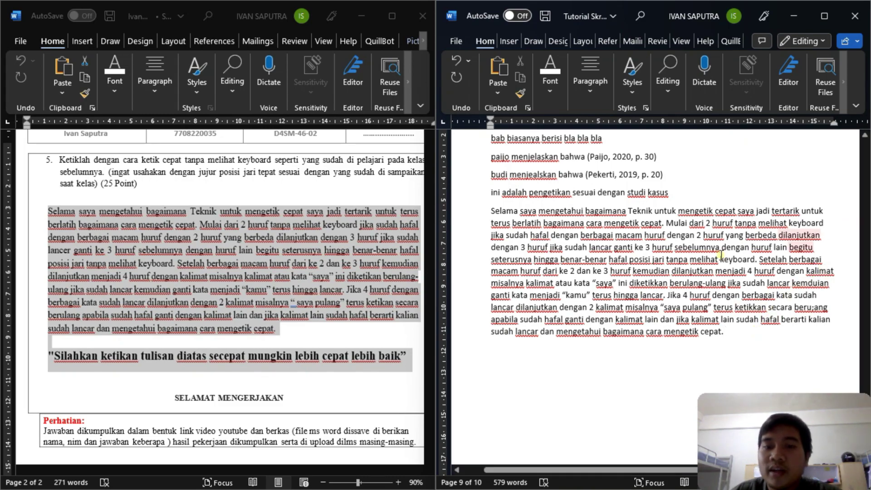
scroll(617, 241, up, 5)
scroll(617, 241, down, 3)
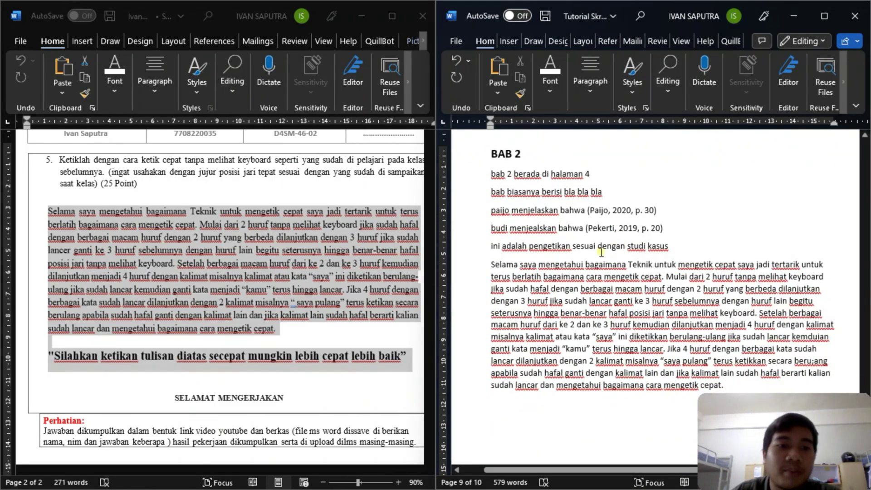
scroll(307, 252, up, 5)
scroll(307, 257, up, 10)
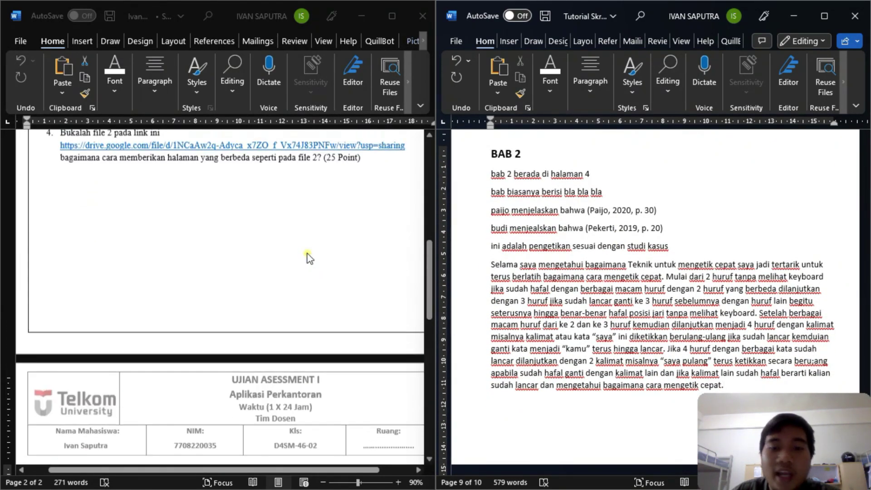
scroll(308, 258, down, 2)
scroll(312, 259, up, 8)
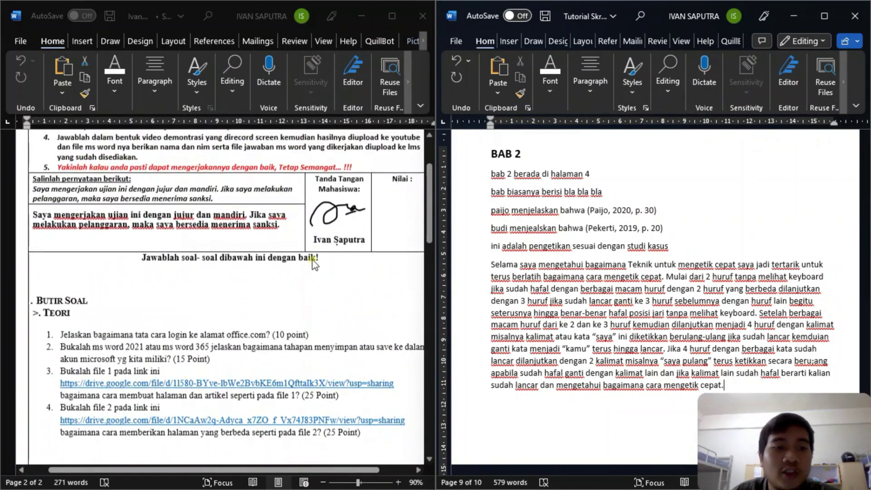
scroll(297, 255, down, 15)
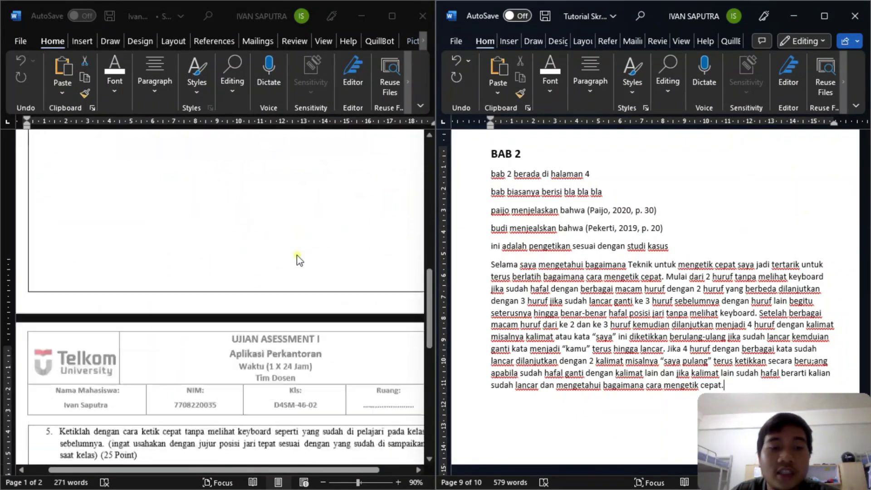
scroll(297, 256, down, 6)
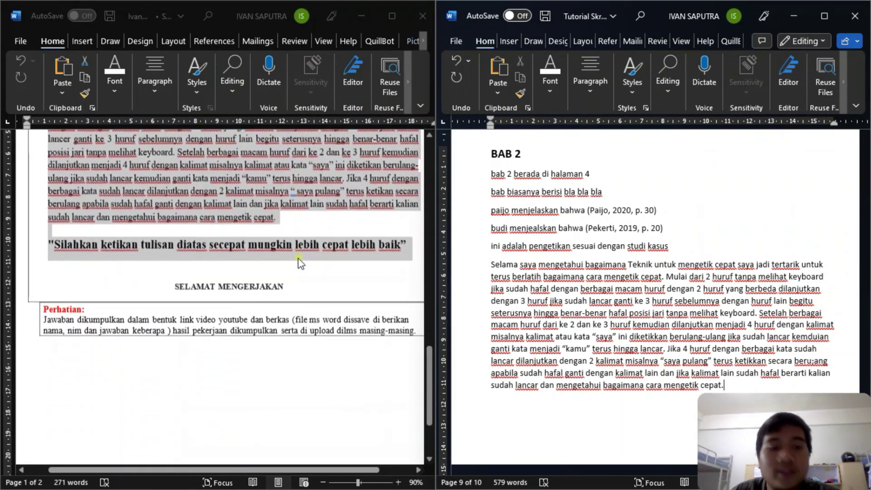